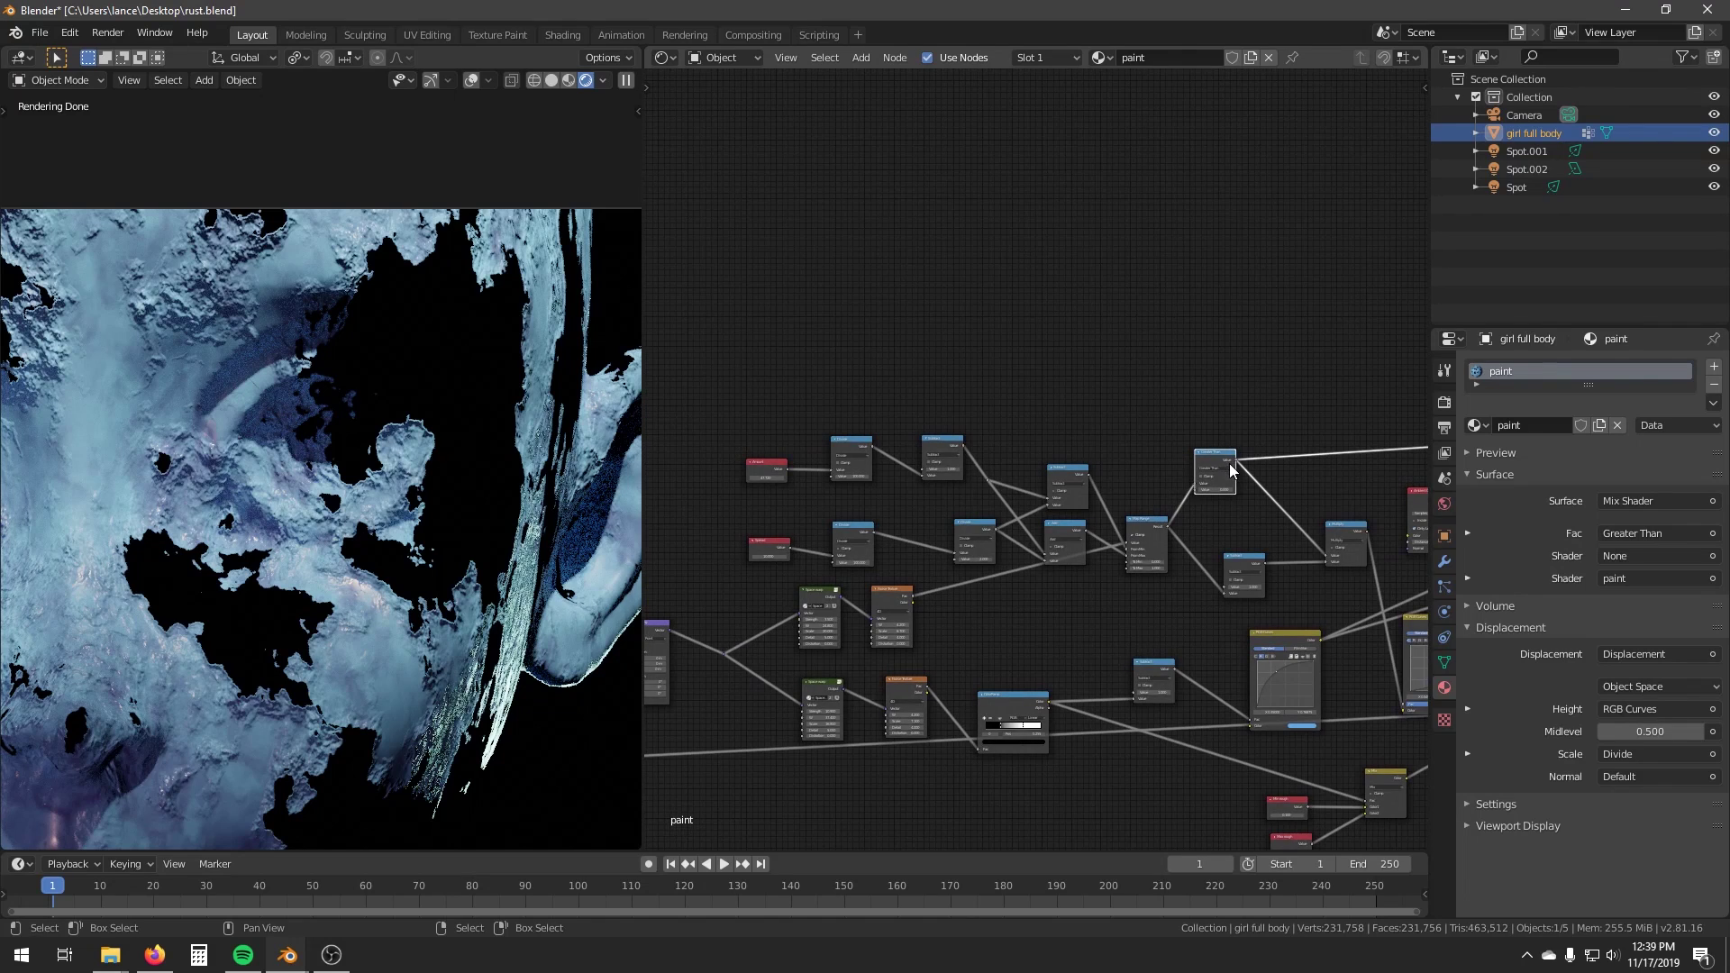
Move the mask nodes feeding Map Range up into open space, and place the Greater Than node back down beside the lower math nodes.
{"action": "scroll", "coordinate": [1203, 581], "scroll_direction": "up", "scroll_amount": 5}
{"action": "left_click_drag", "start_coordinate": [1285, 460], "coordinate": [1253, 515]}
{"action": "scroll", "coordinate": [1140, 559], "scroll_direction": "down", "scroll_amount": 2}
{"action": "middle_click_drag", "start_coordinate": [1108, 419], "coordinate": [1181, 411]}
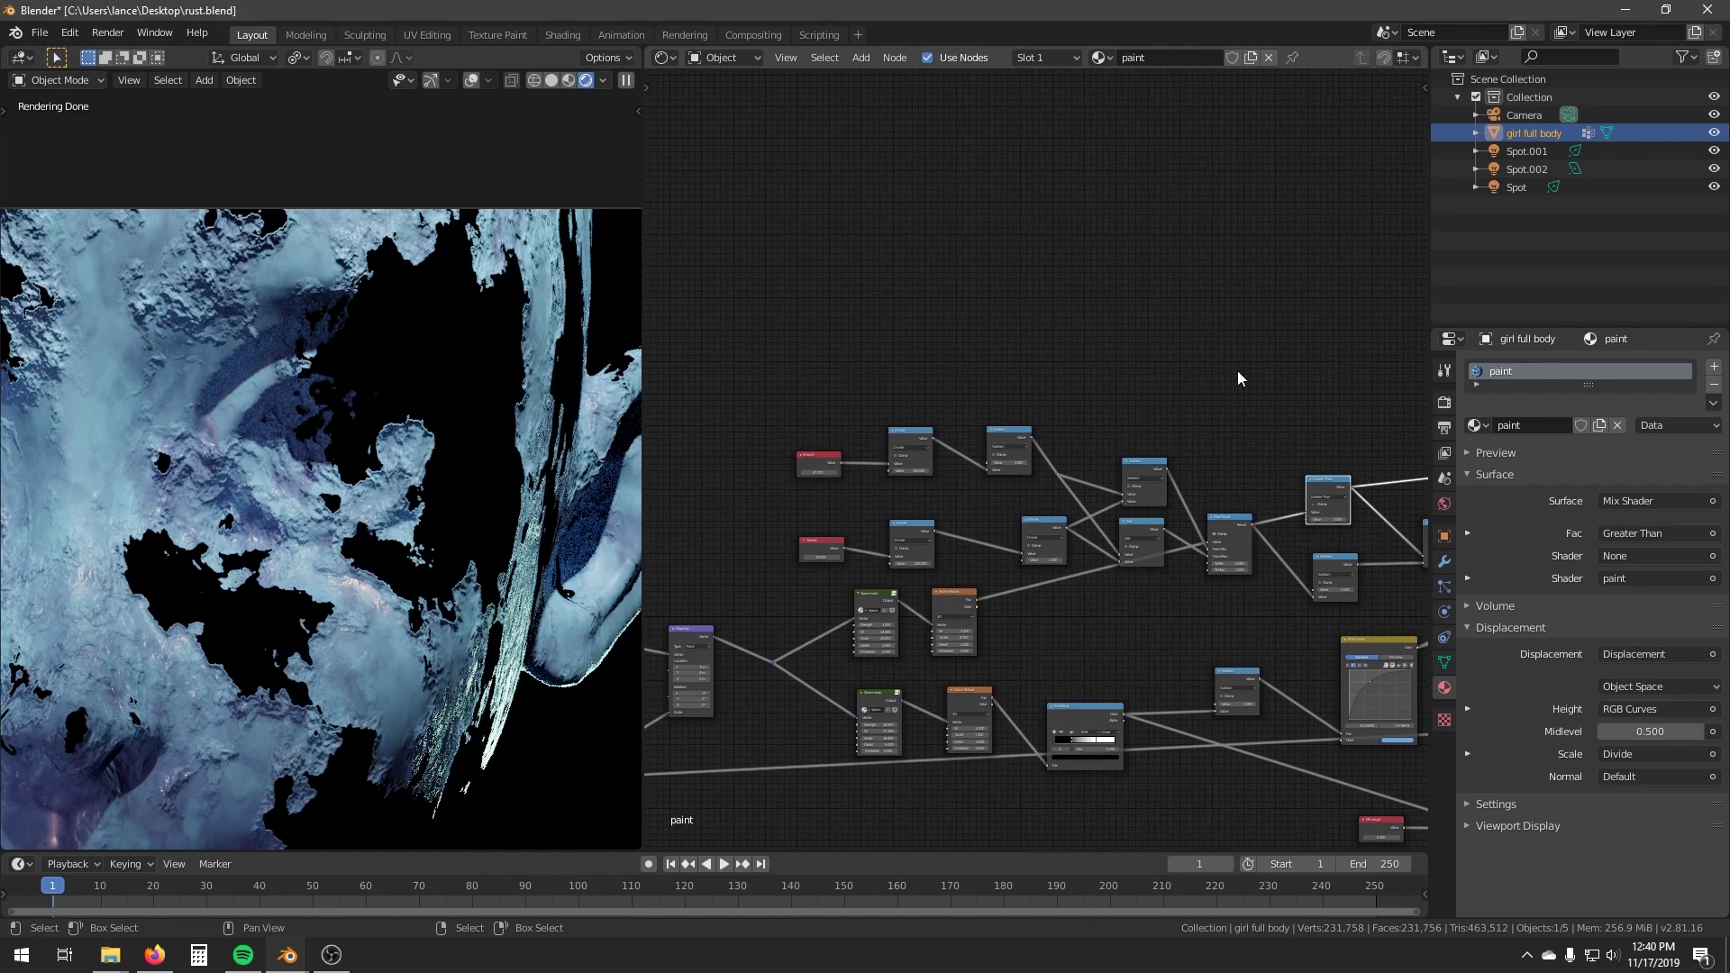
{"action": "key", "text": "b"}
{"action": "left_click_drag", "start_coordinate": [1259, 361], "coordinate": [739, 670]}
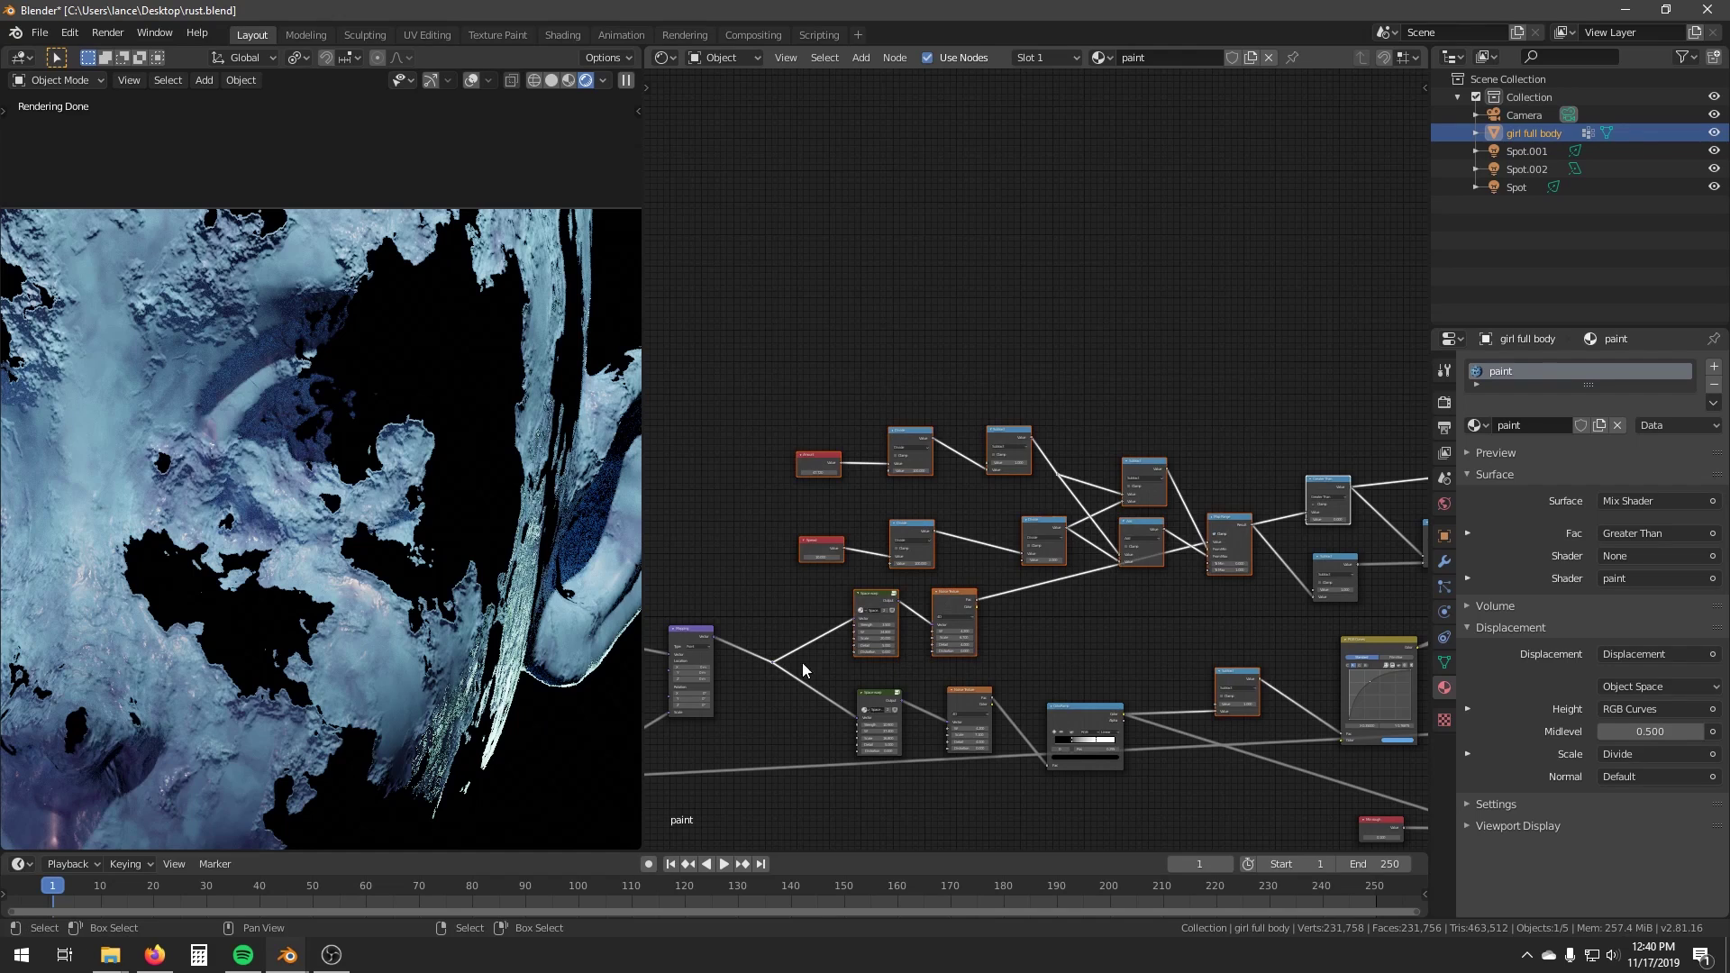
{"action": "key", "text": "b"}
{"action": "middle_click_drag", "start_coordinate": [1178, 645], "coordinate": [1240, 692]}
{"action": "left_click_drag", "start_coordinate": [958, 602], "coordinate": [944, 341]}
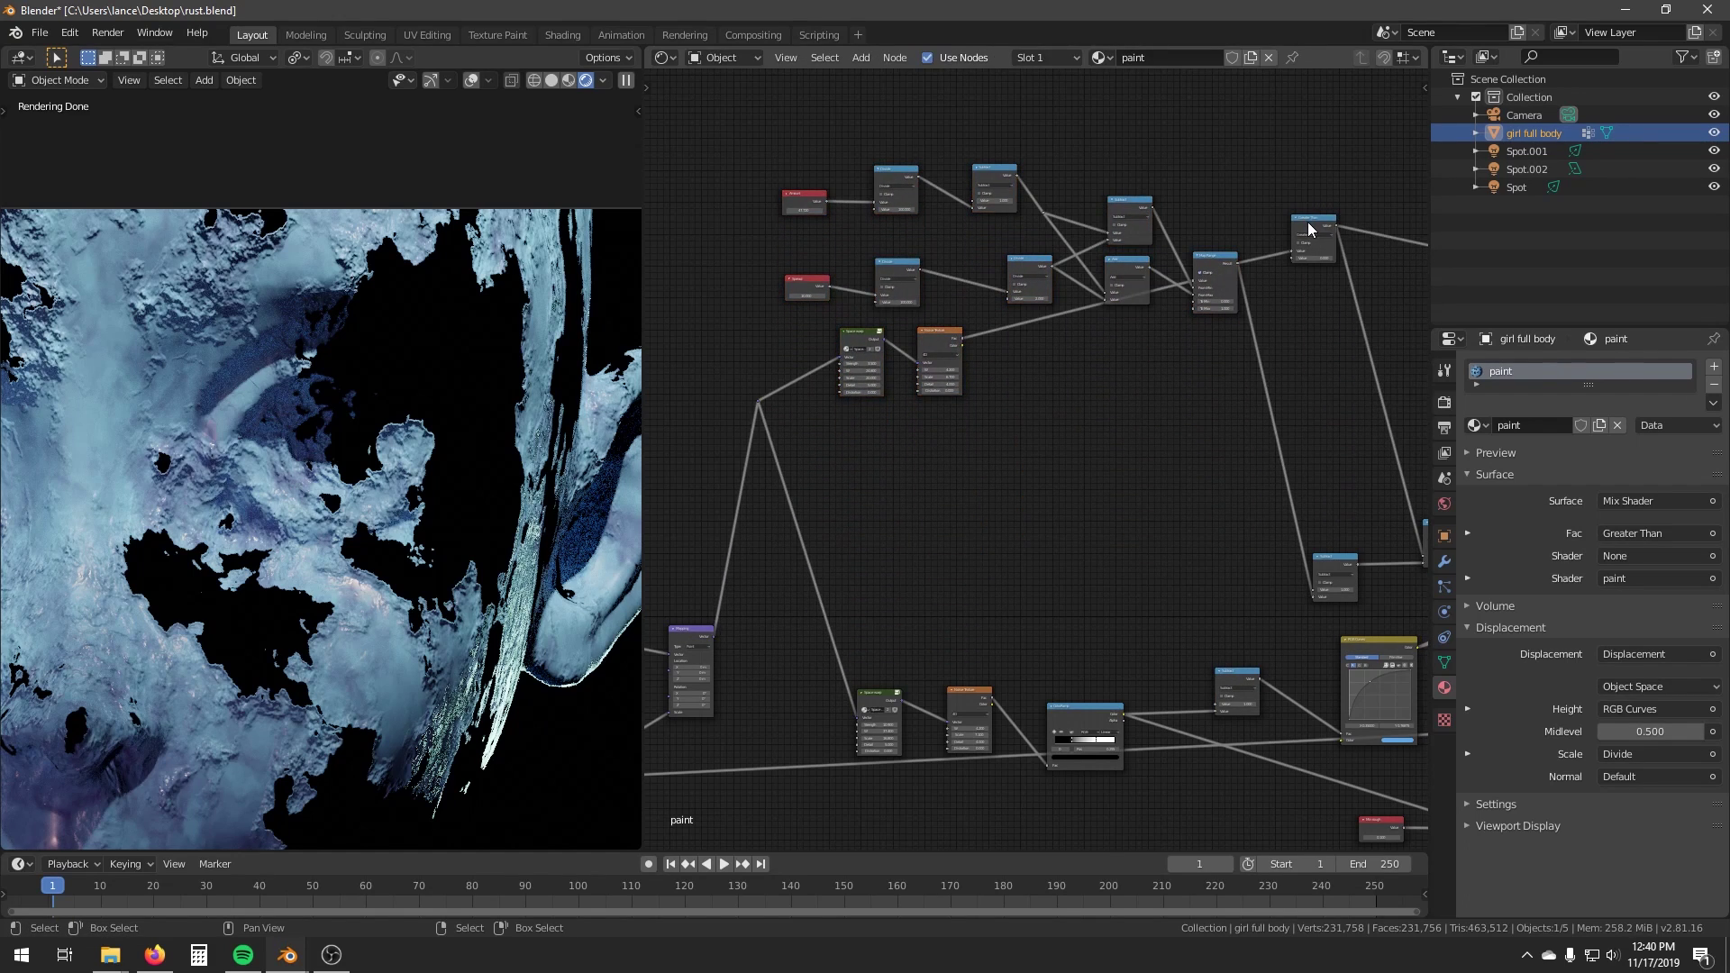
{"action": "left_click_drag", "start_coordinate": [1309, 228], "coordinate": [1336, 503]}
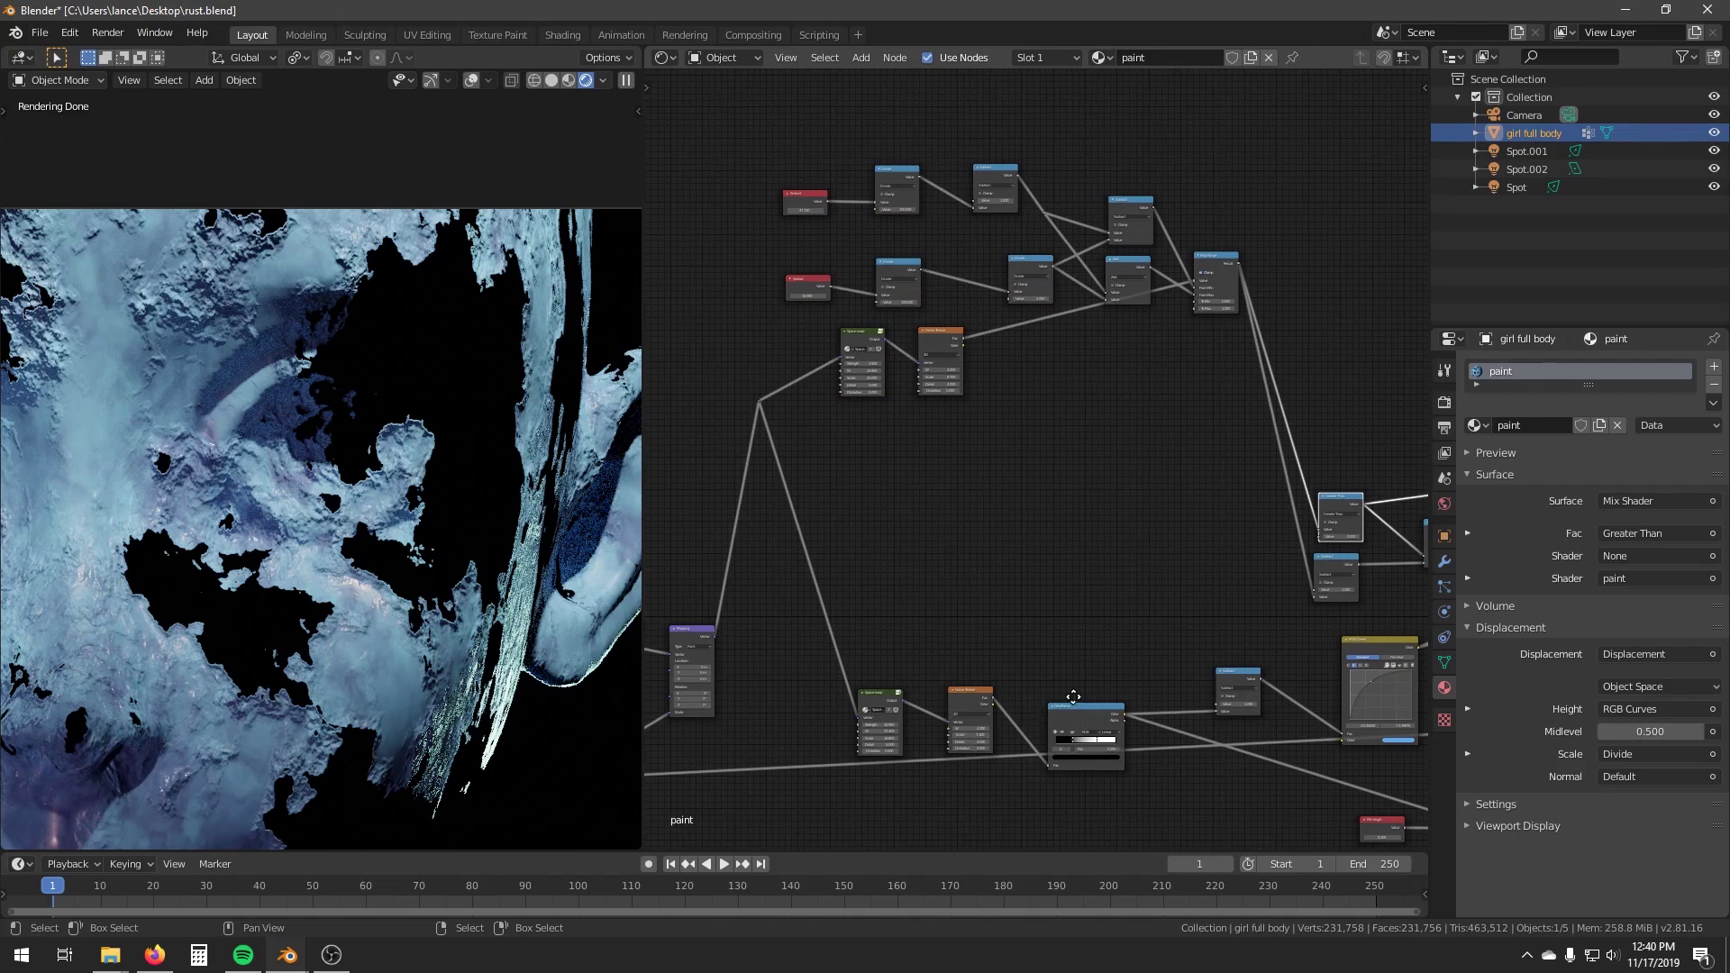
Delete the lower texture, curve, color and math nodes, keeping the mask cluster, mapping nodes and shader outputs.
{"action": "scroll", "coordinate": [1081, 665], "scroll_direction": "down", "scroll_amount": 3}
{"action": "middle_click_drag", "start_coordinate": [1073, 697], "coordinate": [985, 664]}
{"action": "scroll", "coordinate": [978, 659], "scroll_direction": "down", "scroll_amount": 1}
{"action": "left_click", "coordinate": [787, 510]}
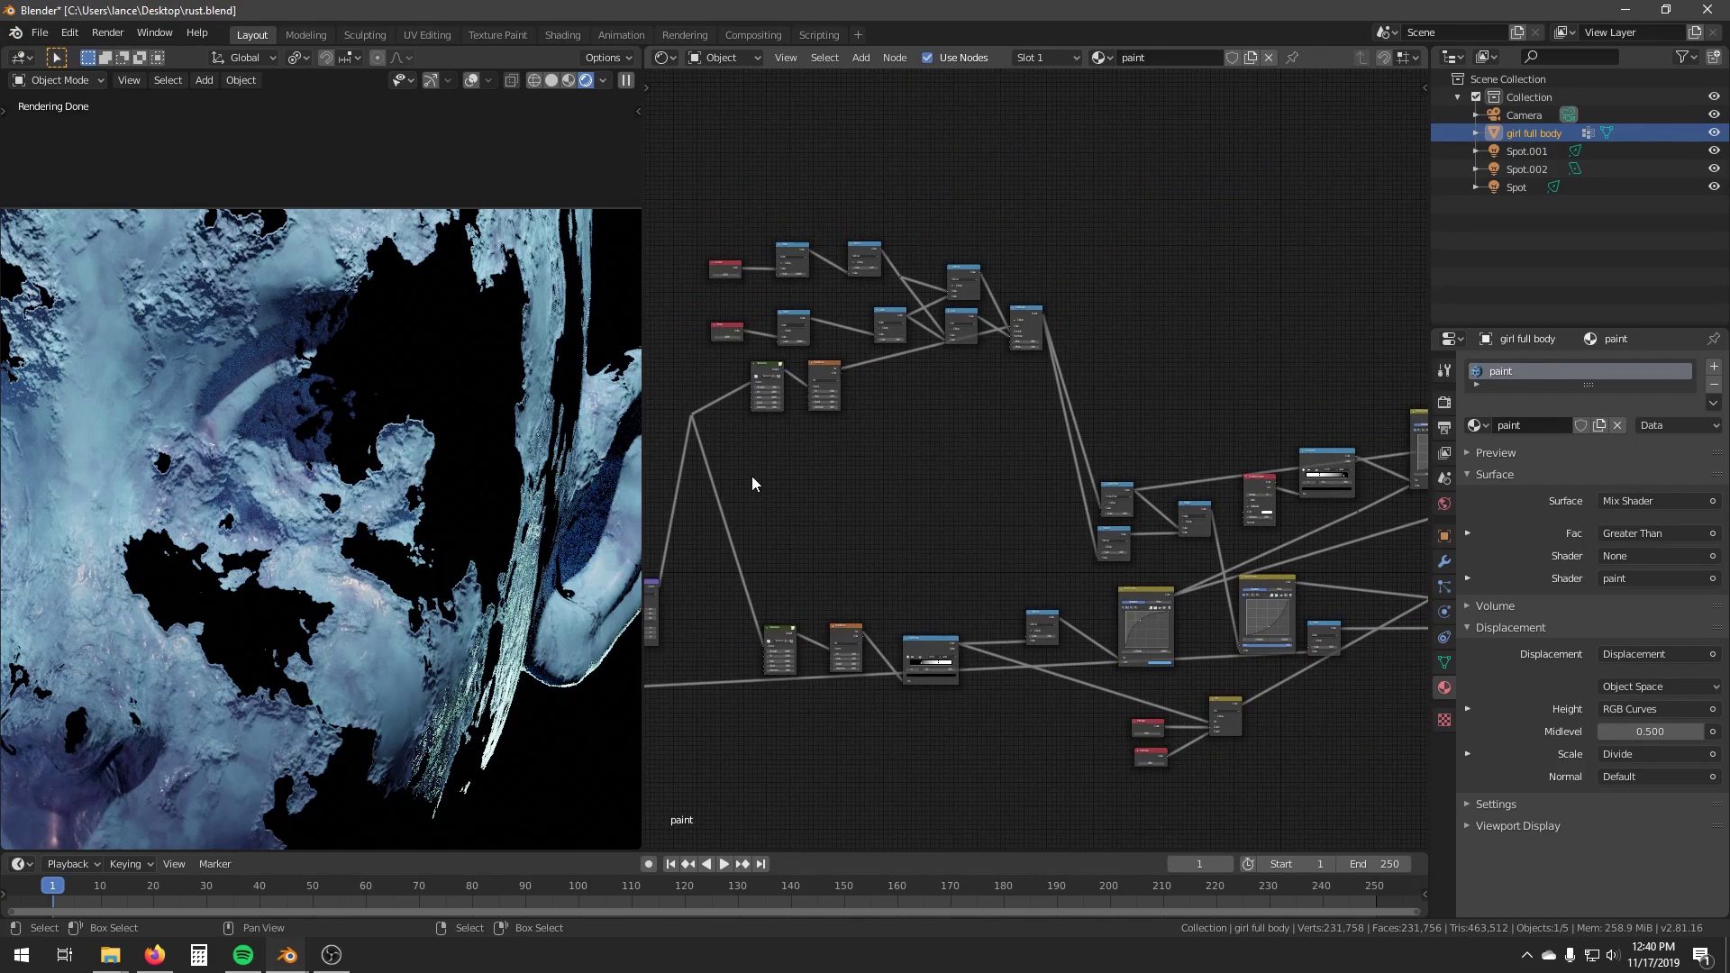
{"action": "key", "text": "b"}
{"action": "left_click_drag", "start_coordinate": [736, 471], "coordinate": [1465, 788]}
{"action": "middle_click_drag", "start_coordinate": [1401, 588], "coordinate": [989, 658]}
{"action": "key", "text": "b"}
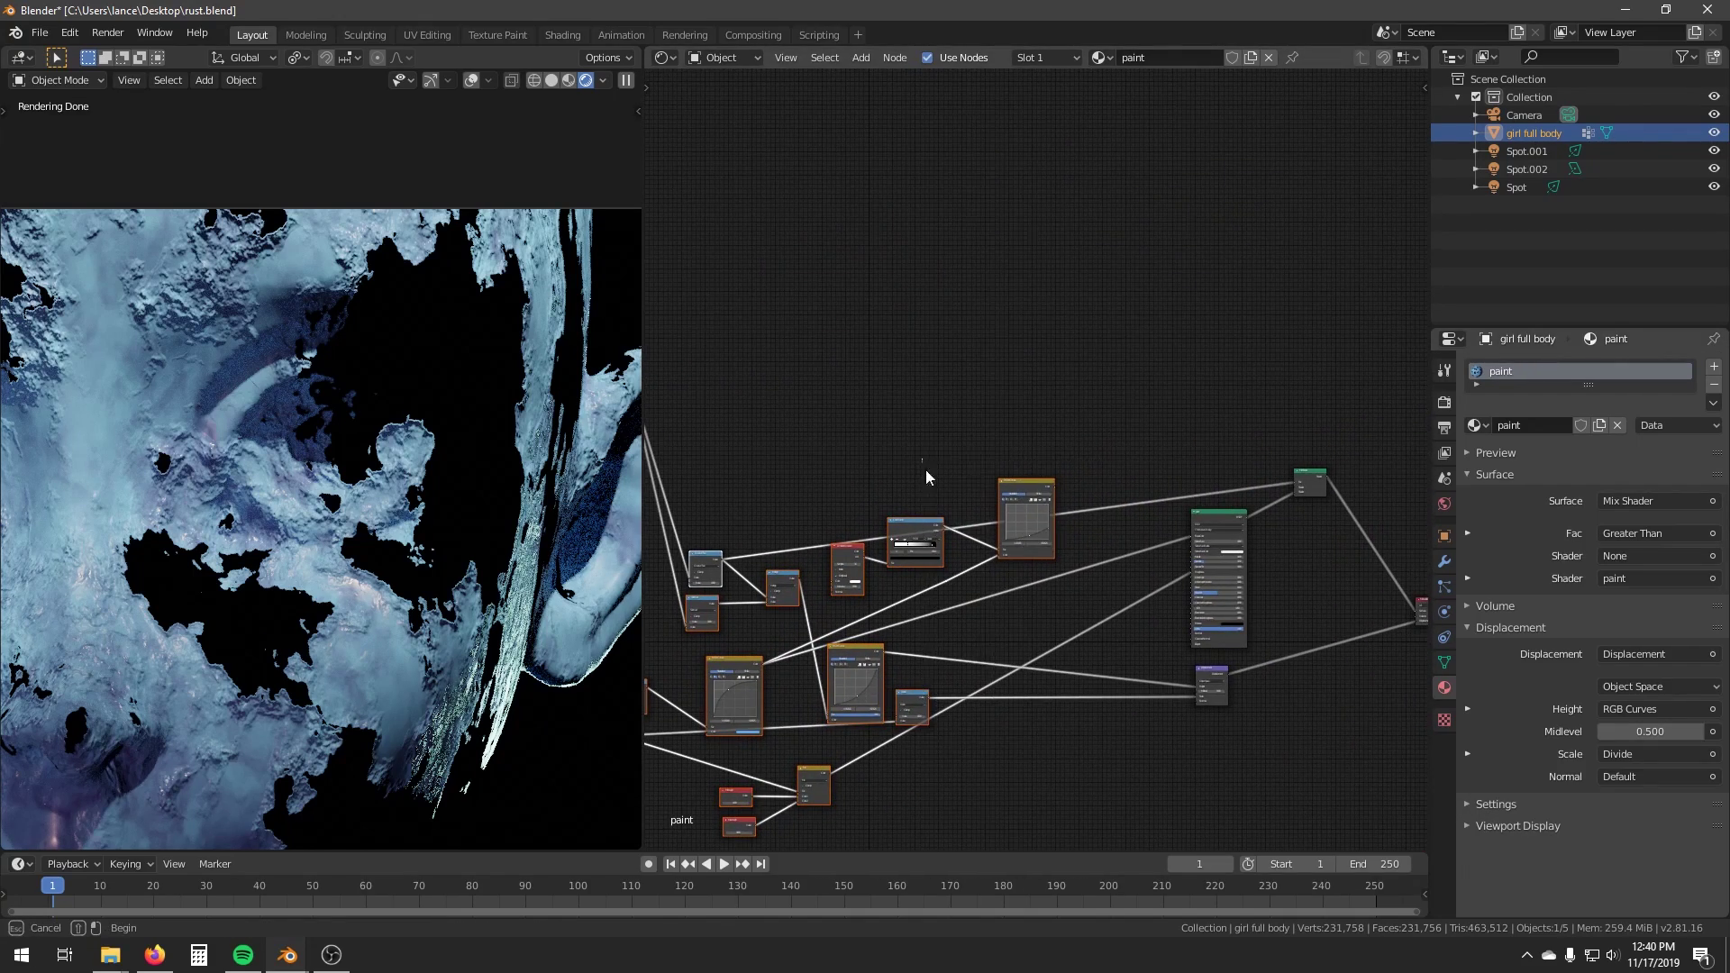
{"action": "left_click_drag", "start_coordinate": [923, 461], "coordinate": [1133, 766]}
{"action": "middle_click_drag", "start_coordinate": [667, 685], "coordinate": [976, 666]}
{"action": "key", "text": "x"}
Preview the Map Range node's output on the model through a Viewer.
{"action": "middle_click_drag", "start_coordinate": [701, 638], "coordinate": [983, 649]}
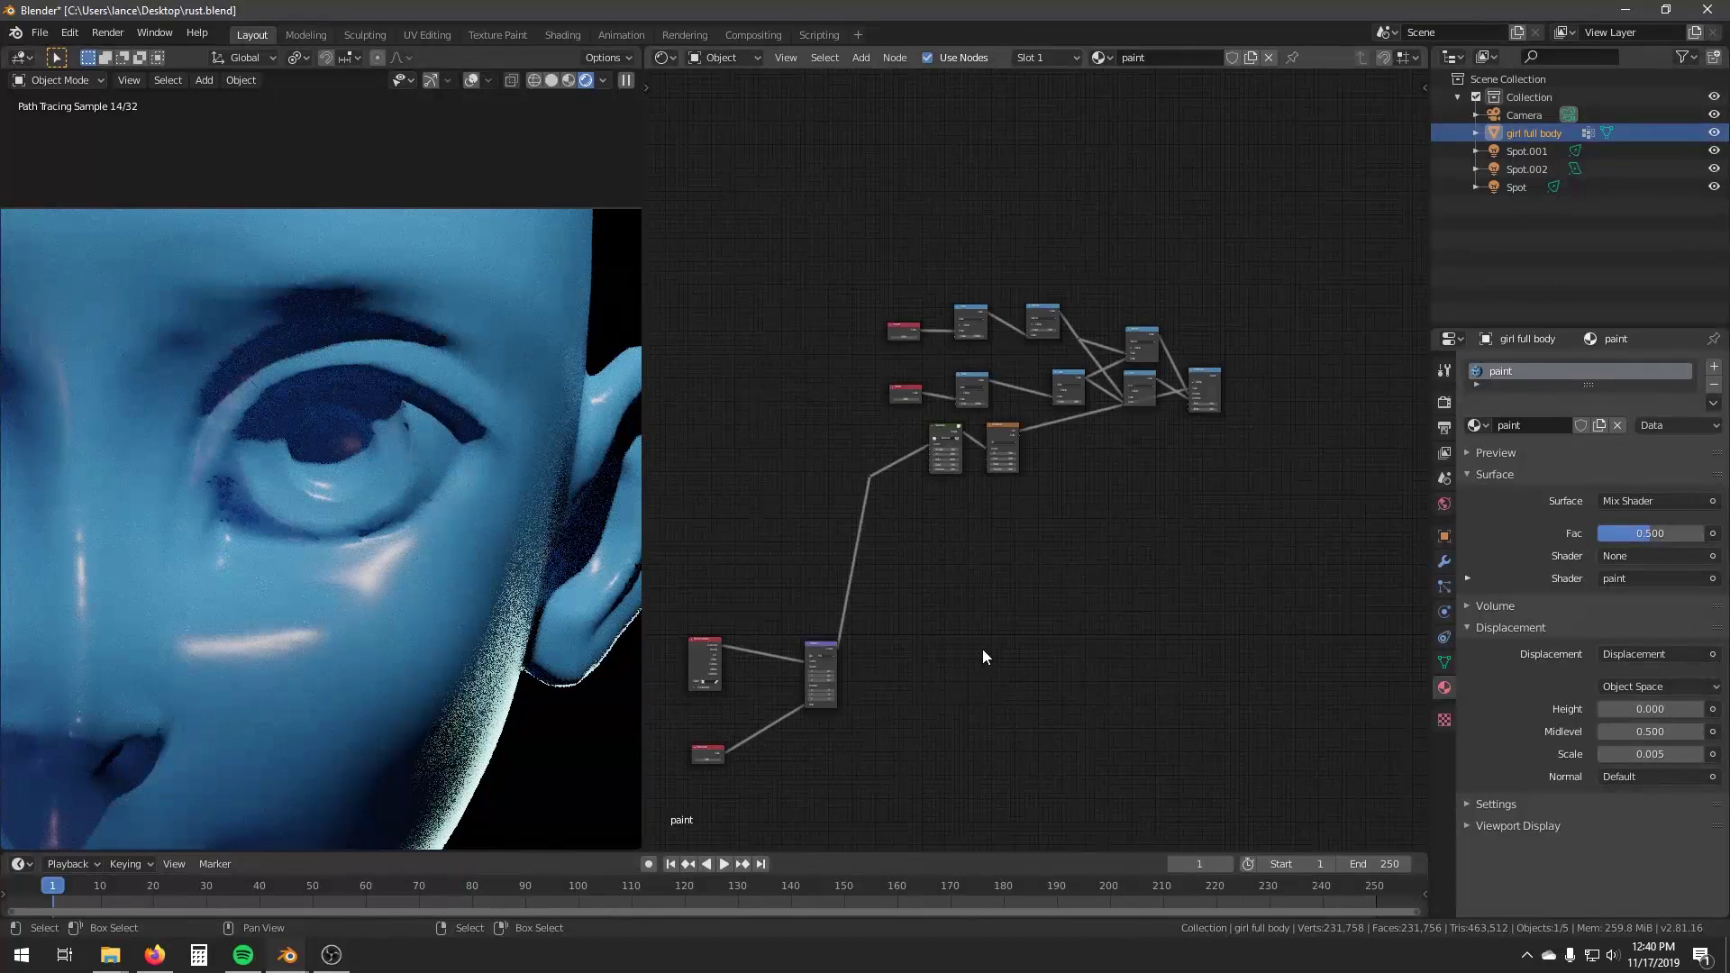
{"action": "scroll", "coordinate": [937, 571], "scroll_direction": "up", "scroll_amount": 2}
{"action": "left_click", "coordinate": [1161, 462], "text": "ctrl+shift"}
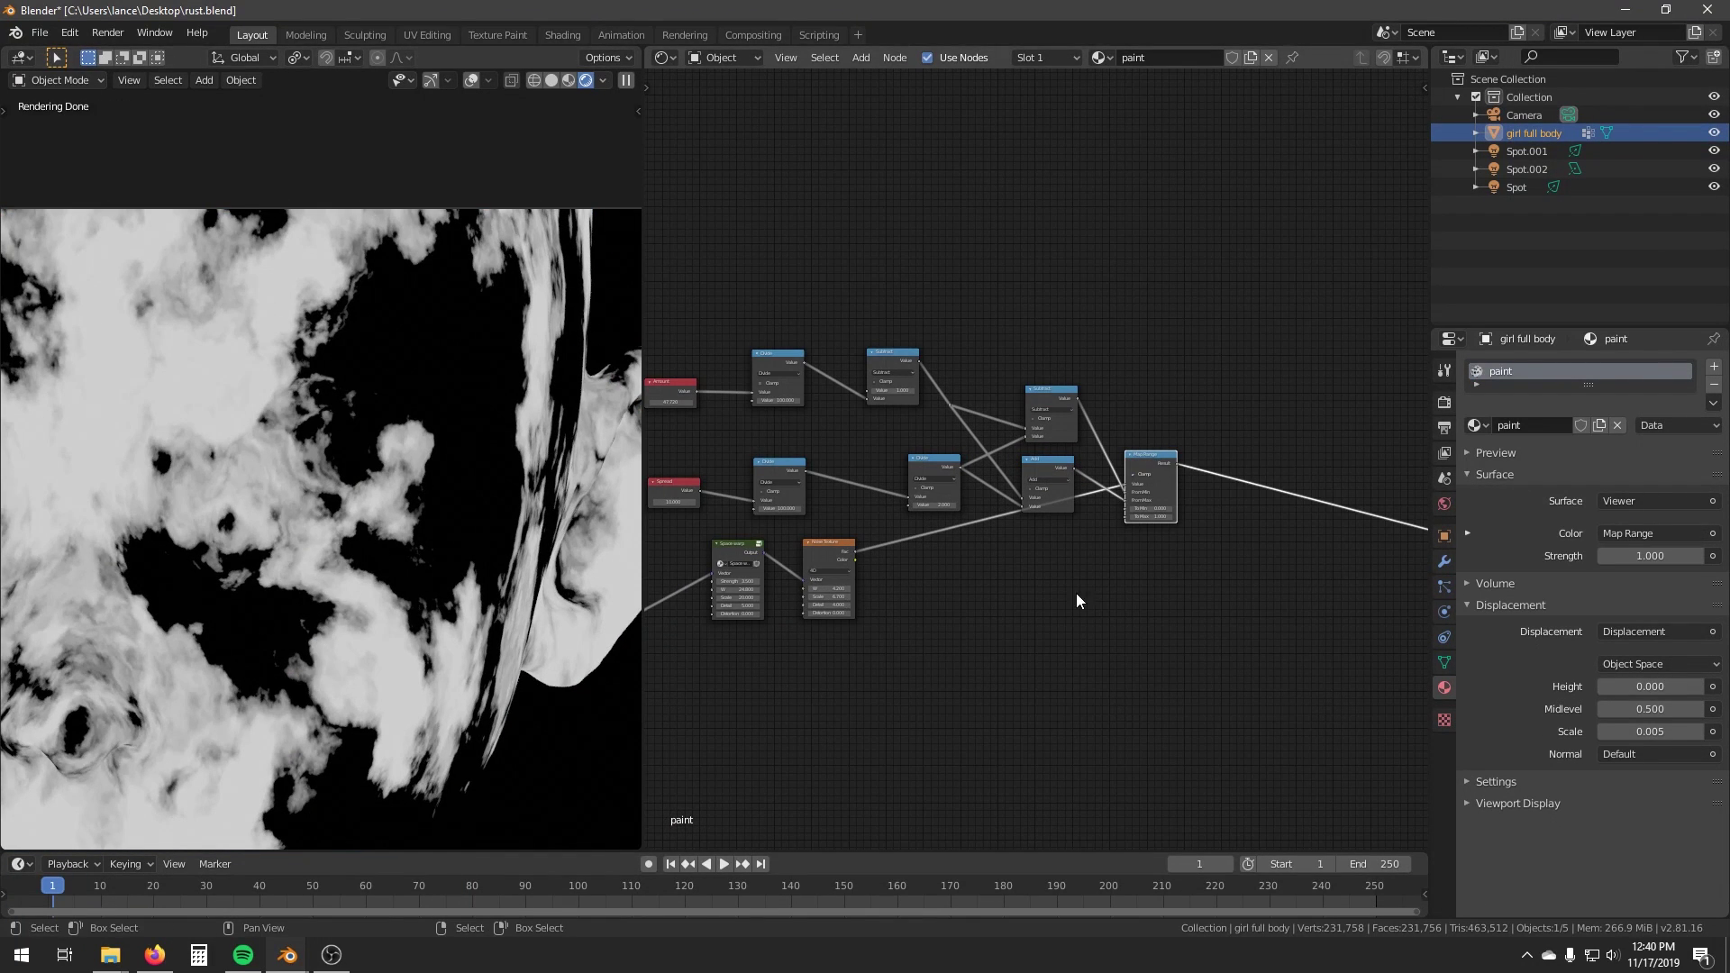
Add a Space warp group node in the empty area beside the Mapping node.
{"action": "middle_click_drag", "start_coordinate": [779, 671], "coordinate": [926, 512]}
{"action": "scroll", "coordinate": [1071, 466], "scroll_direction": "down", "scroll_amount": 1}
{"action": "middle_click_drag", "start_coordinate": [1059, 493], "coordinate": [1087, 562]}
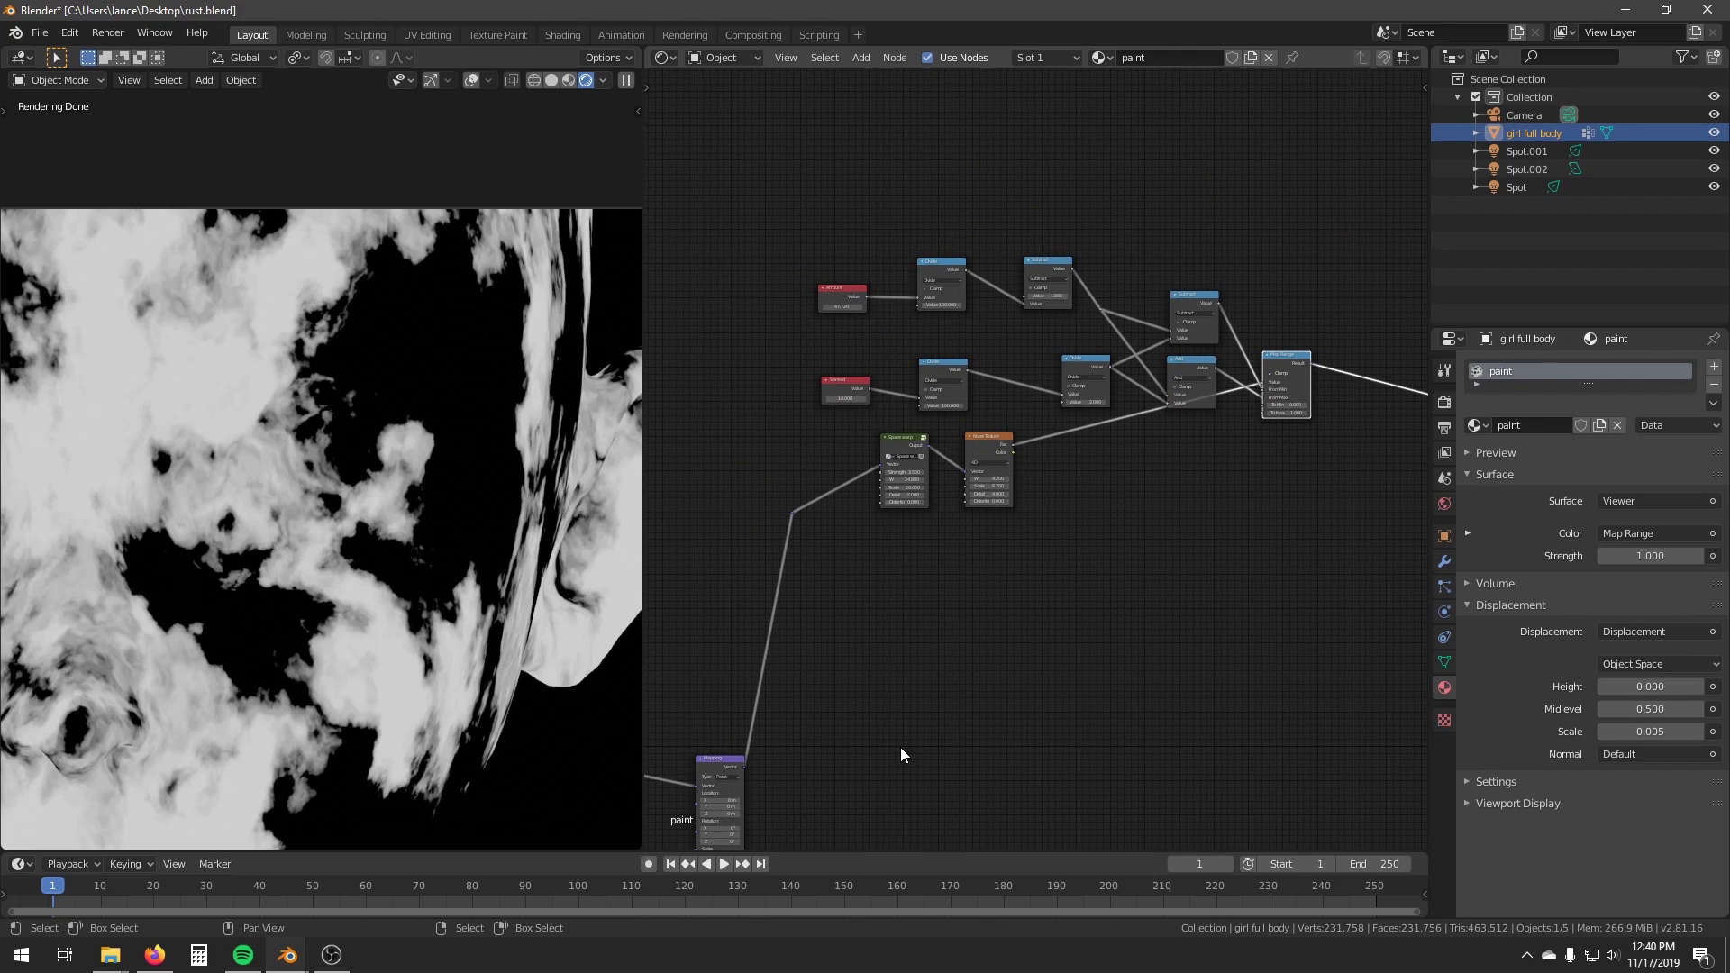
{"action": "scroll", "coordinate": [961, 699], "scroll_direction": "up", "scroll_amount": 4}
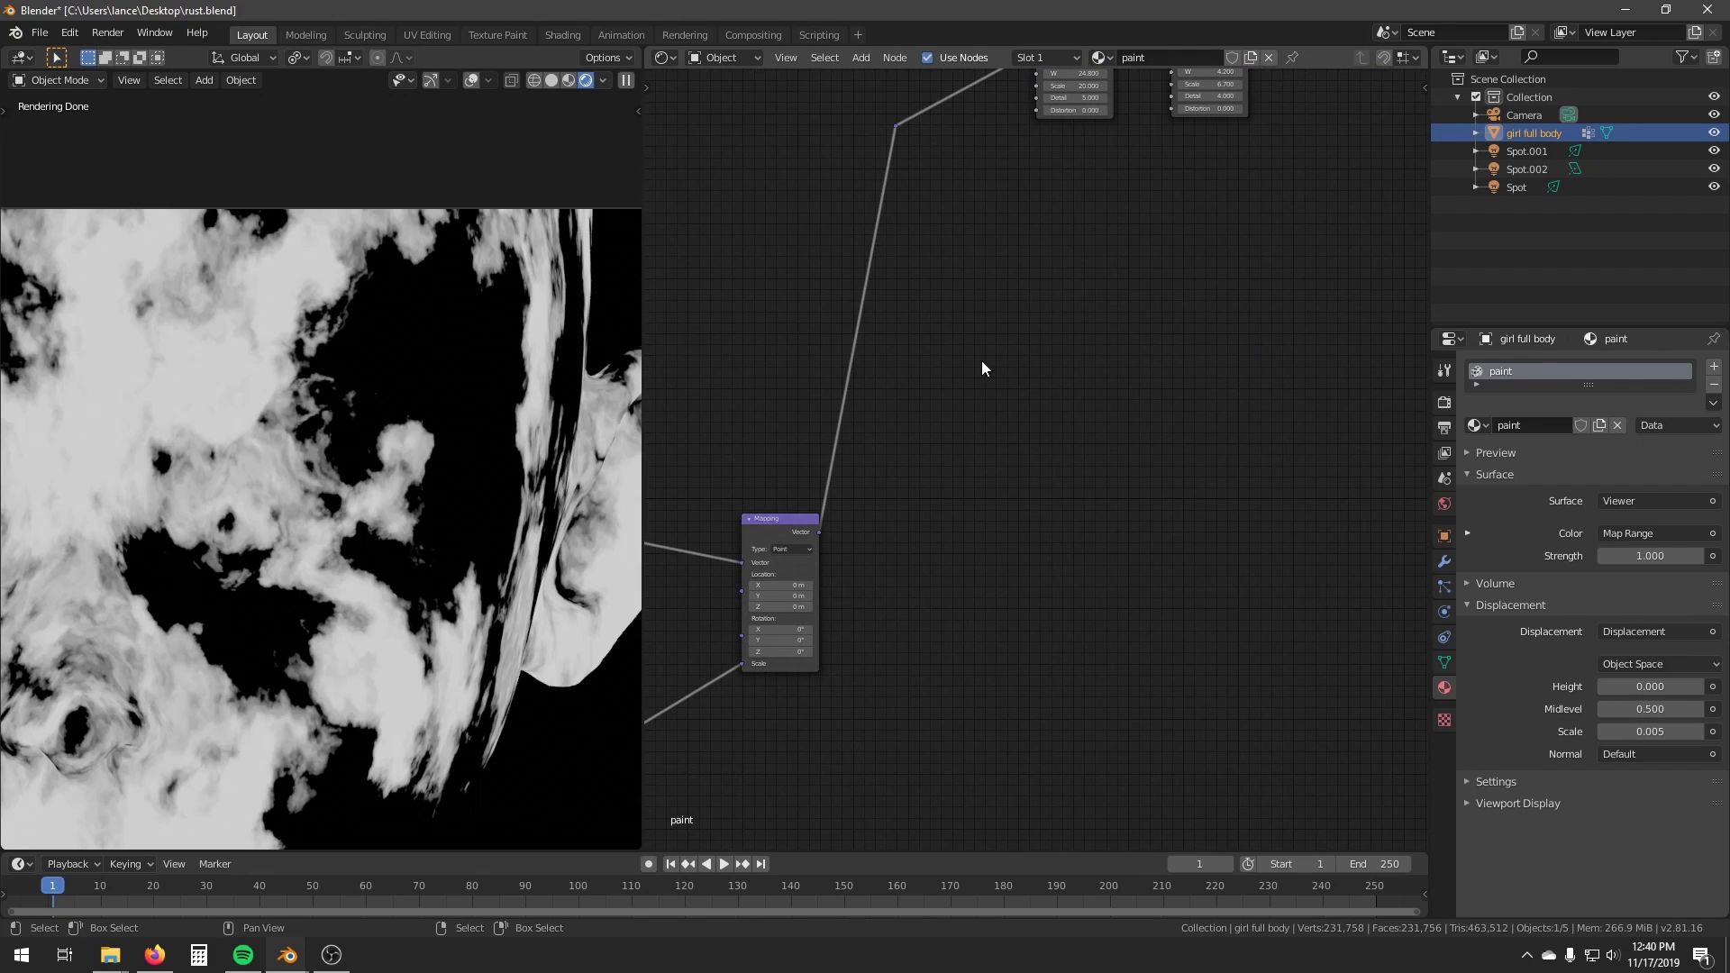
{"action": "scroll", "coordinate": [1078, 564], "scroll_direction": "down", "scroll_amount": 5}
{"action": "key", "text": "shift+a"}
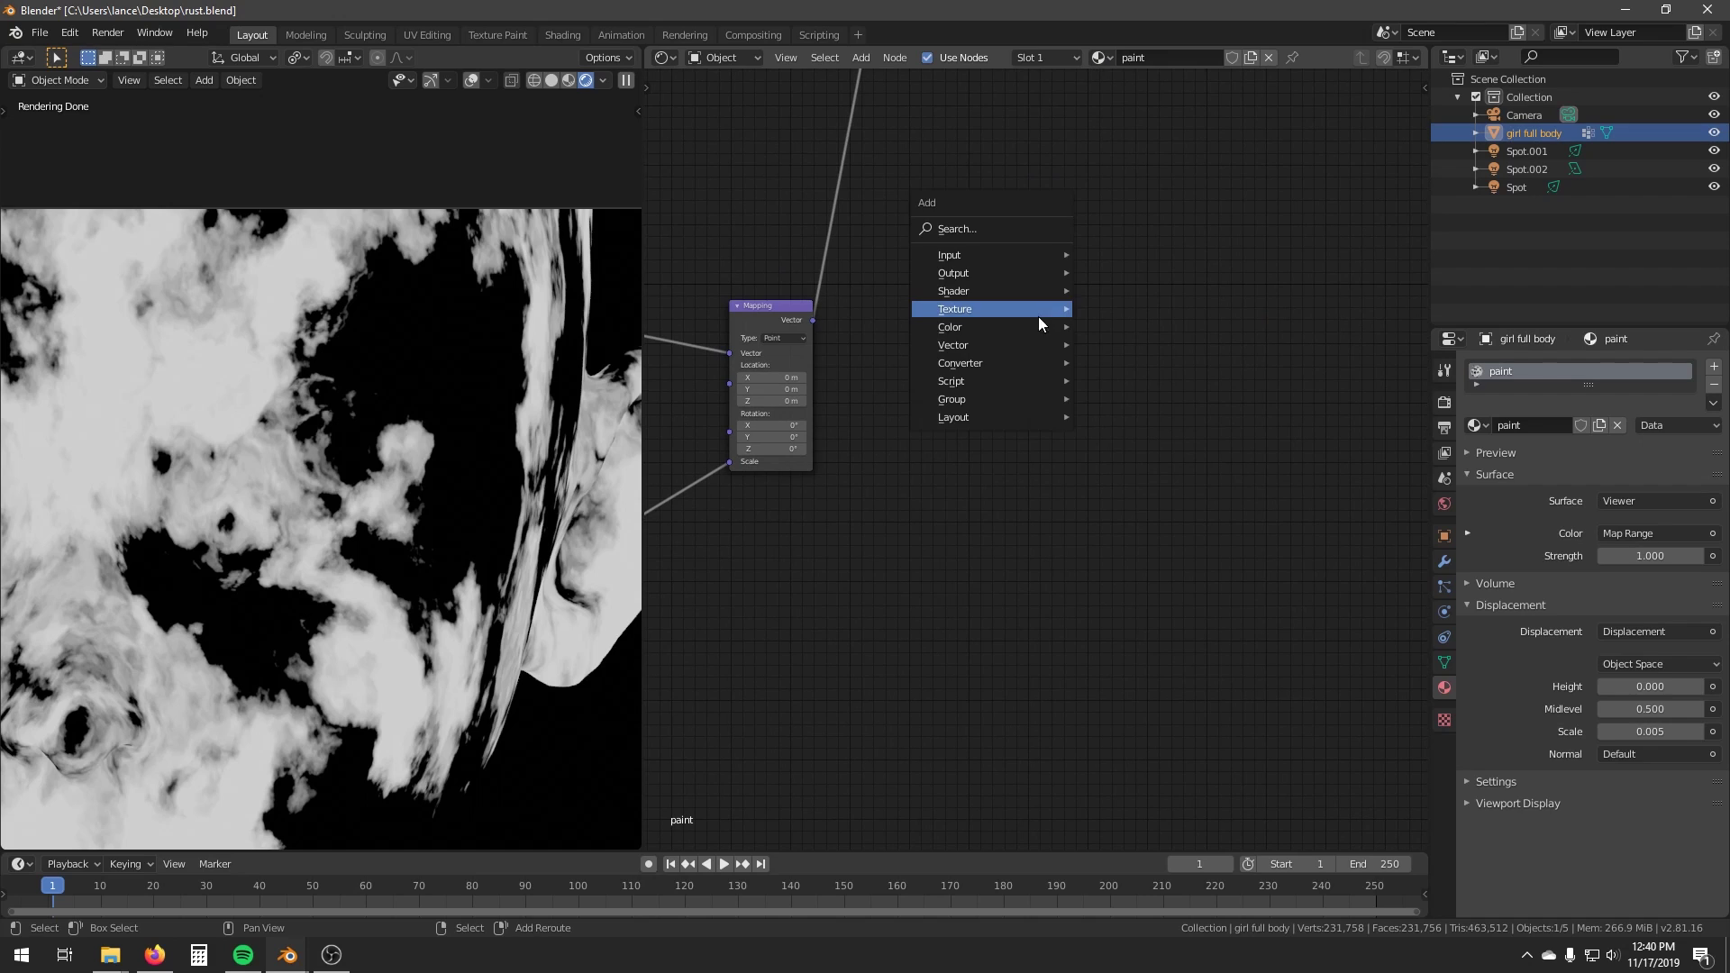
{"action": "mouse_move", "coordinate": [997, 399]}
{"action": "left_click", "coordinate": [1095, 411]}
{"action": "left_click", "coordinate": [1084, 264]}
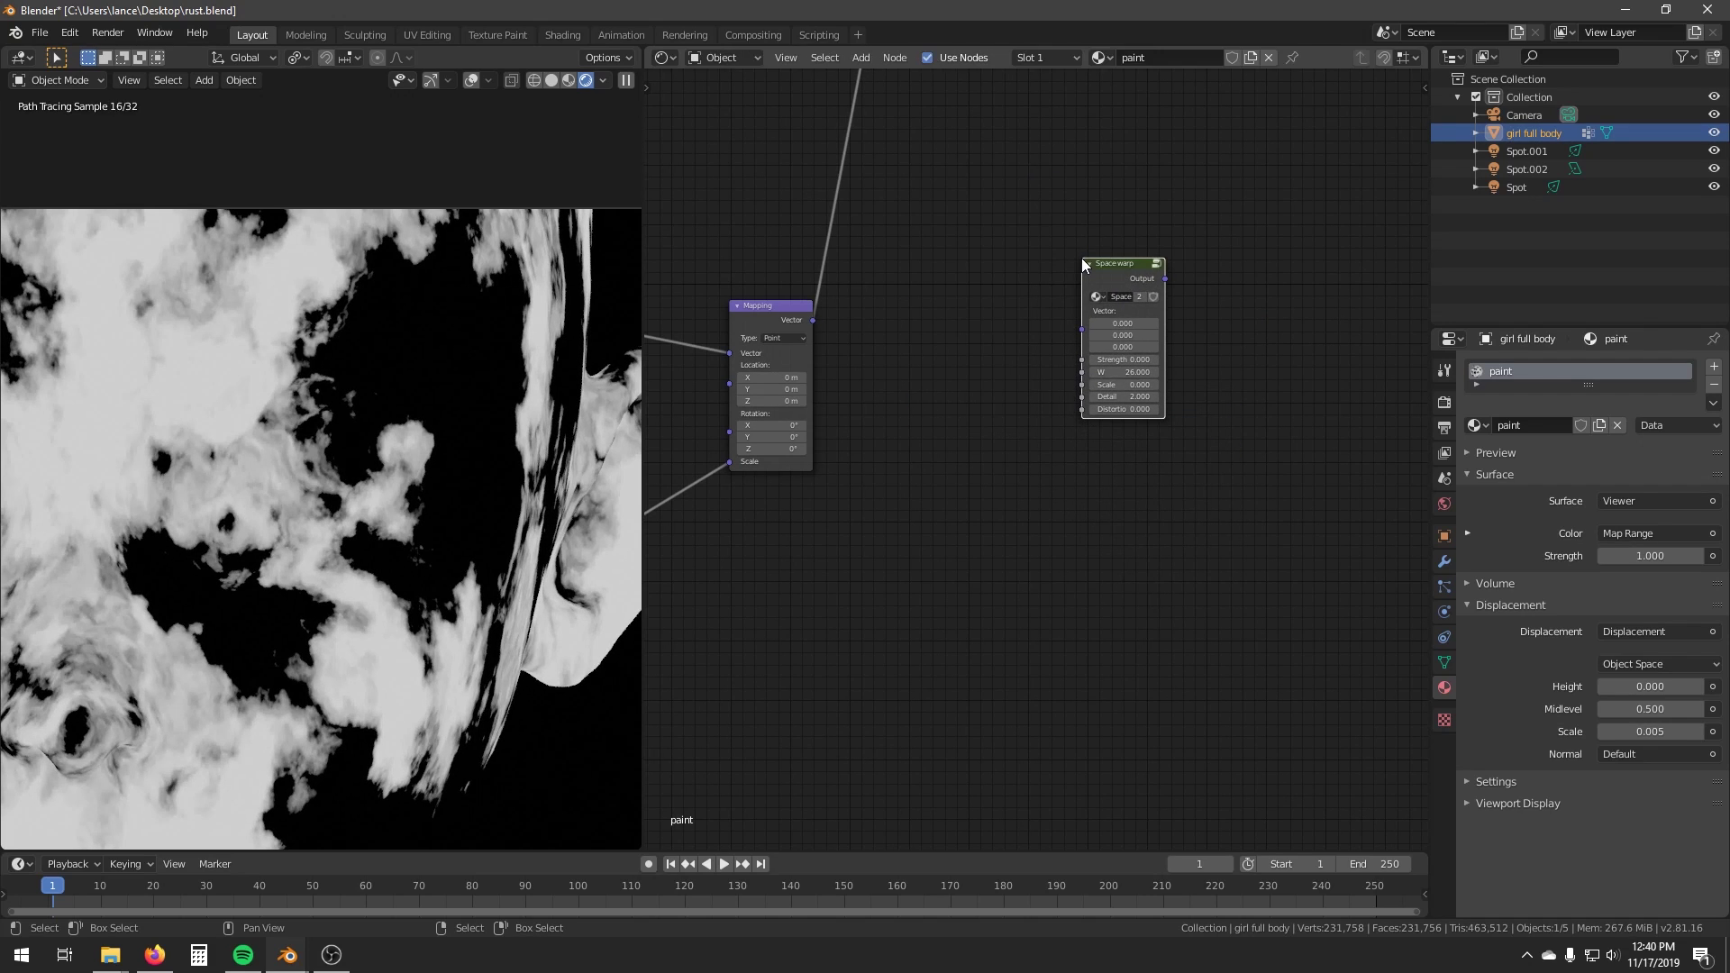
{"action": "middle_click_drag", "start_coordinate": [1050, 691], "coordinate": [1041, 754]}
{"action": "middle_click_drag", "start_coordinate": [1110, 539], "coordinate": [1085, 603]}
{"action": "scroll", "coordinate": [1015, 577], "scroll_direction": "up", "scroll_amount": 3}
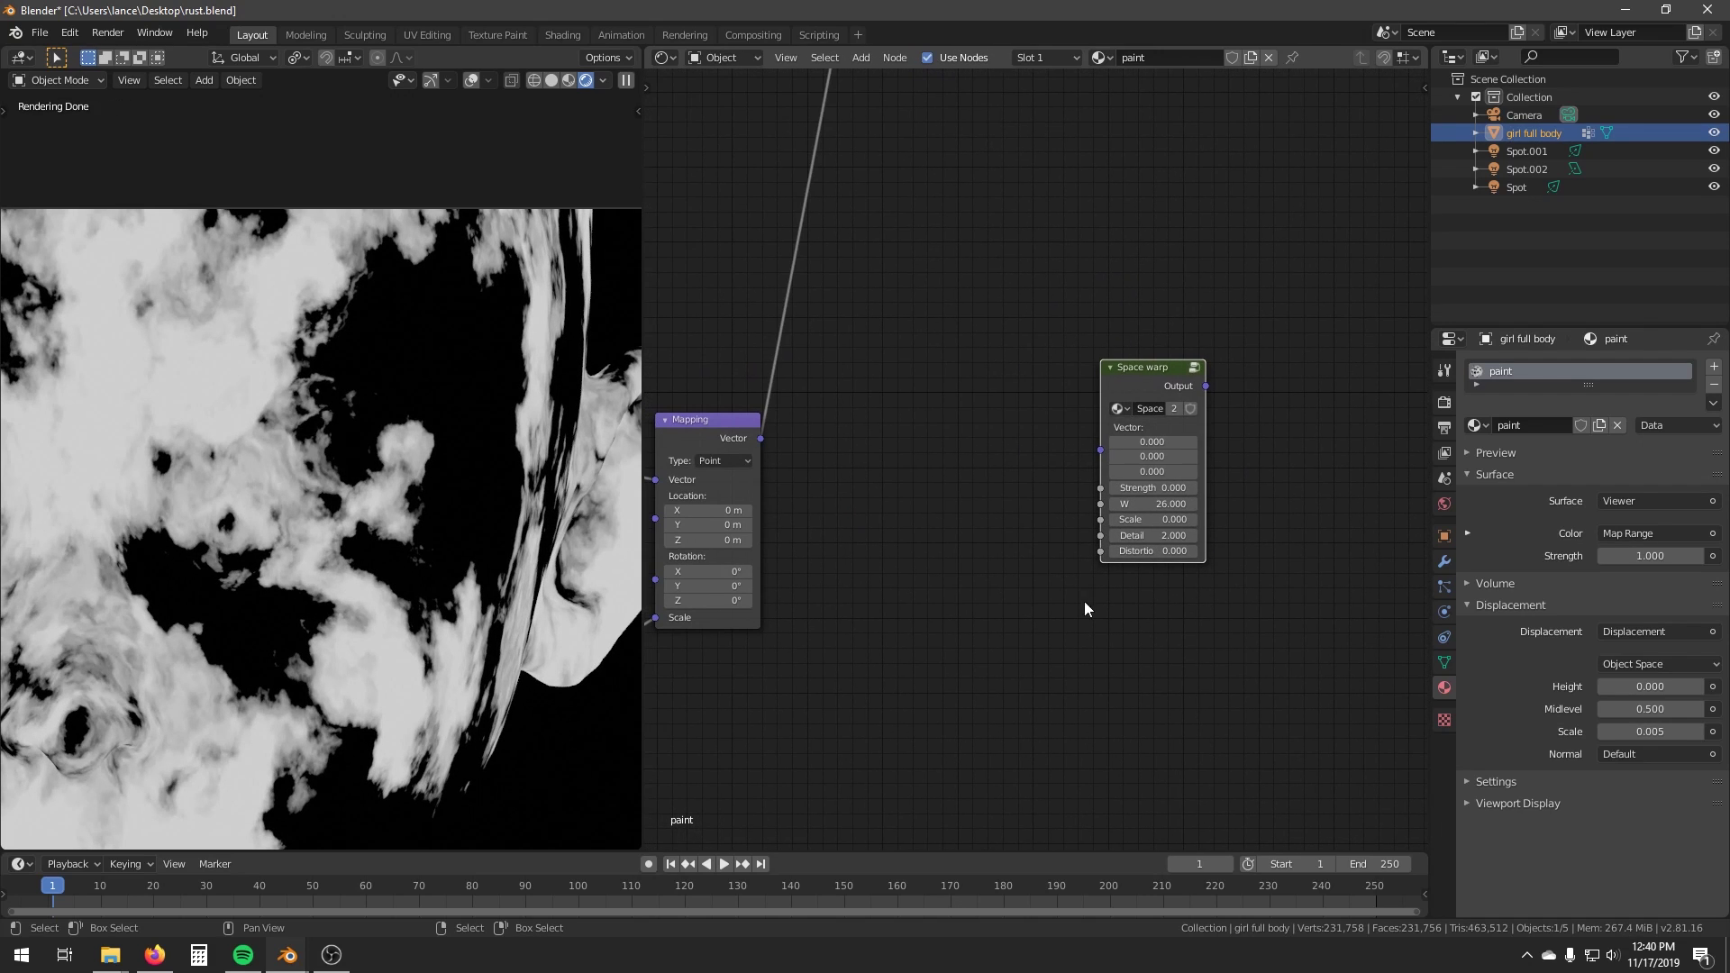
Position the Space warp node closer to the Mapping node and connect Mapping's Vector output to its Vector input.
{"action": "left_click_drag", "start_coordinate": [1126, 375], "coordinate": [1078, 371]}
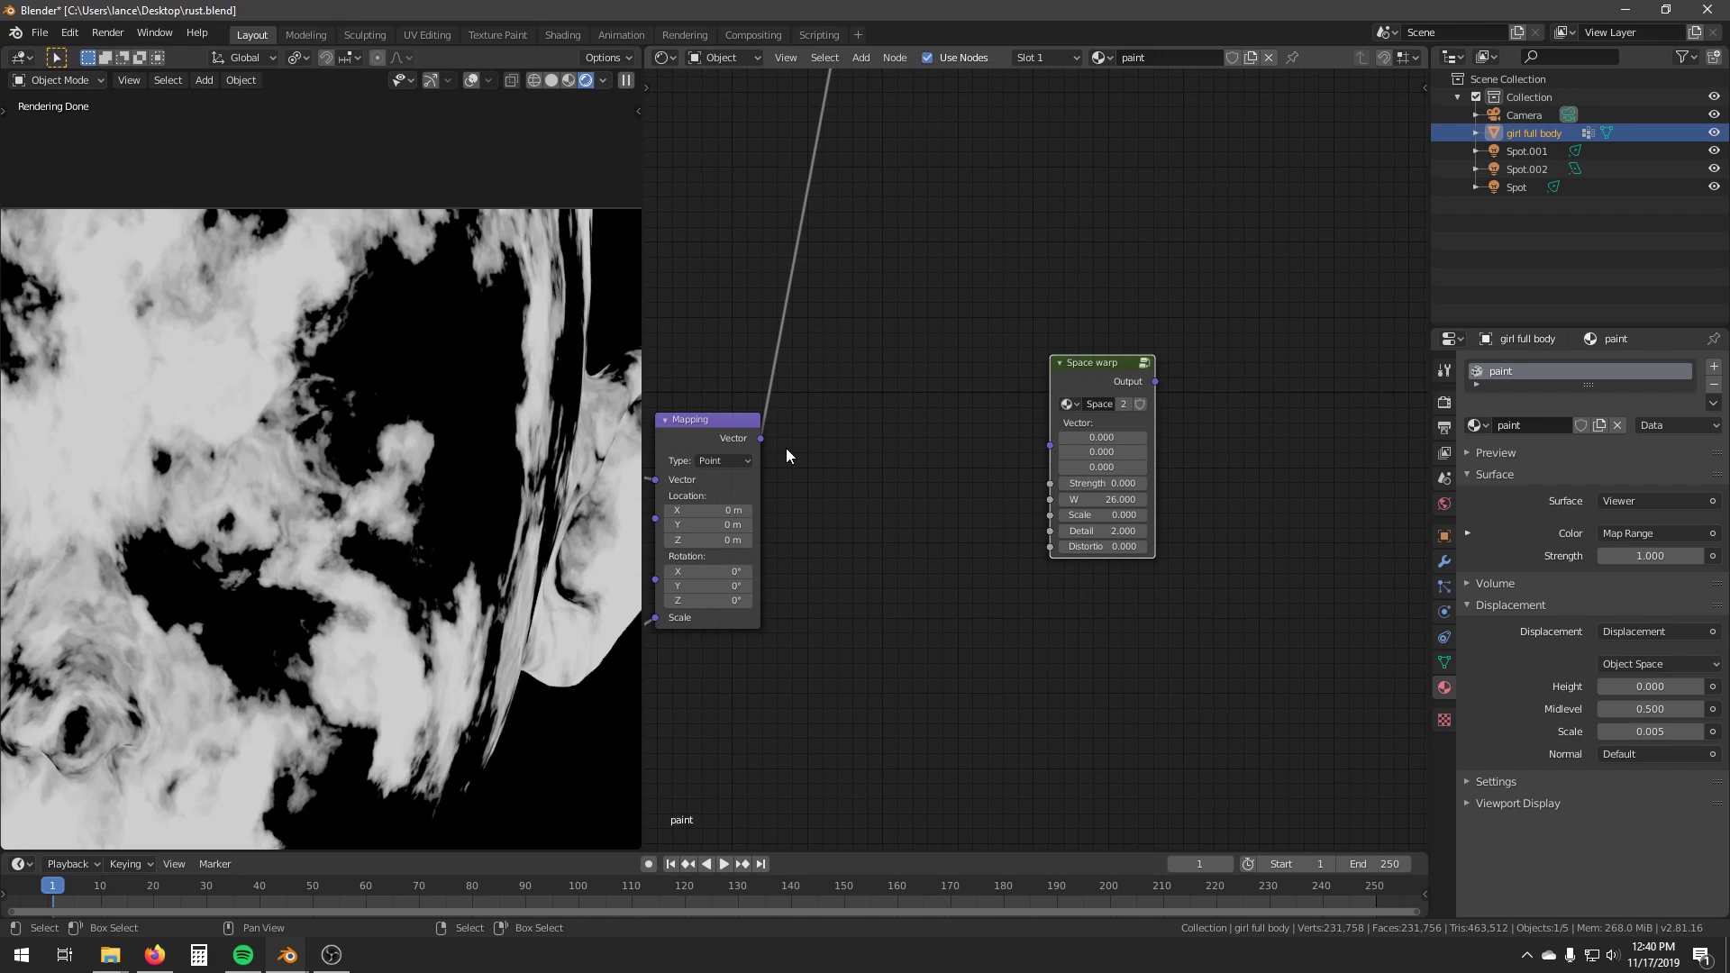
{"action": "left_click_drag", "start_coordinate": [1083, 387], "coordinate": [1059, 396]}
{"action": "left_click", "coordinate": [1048, 417]}
{"action": "left_click", "coordinate": [1077, 442]}
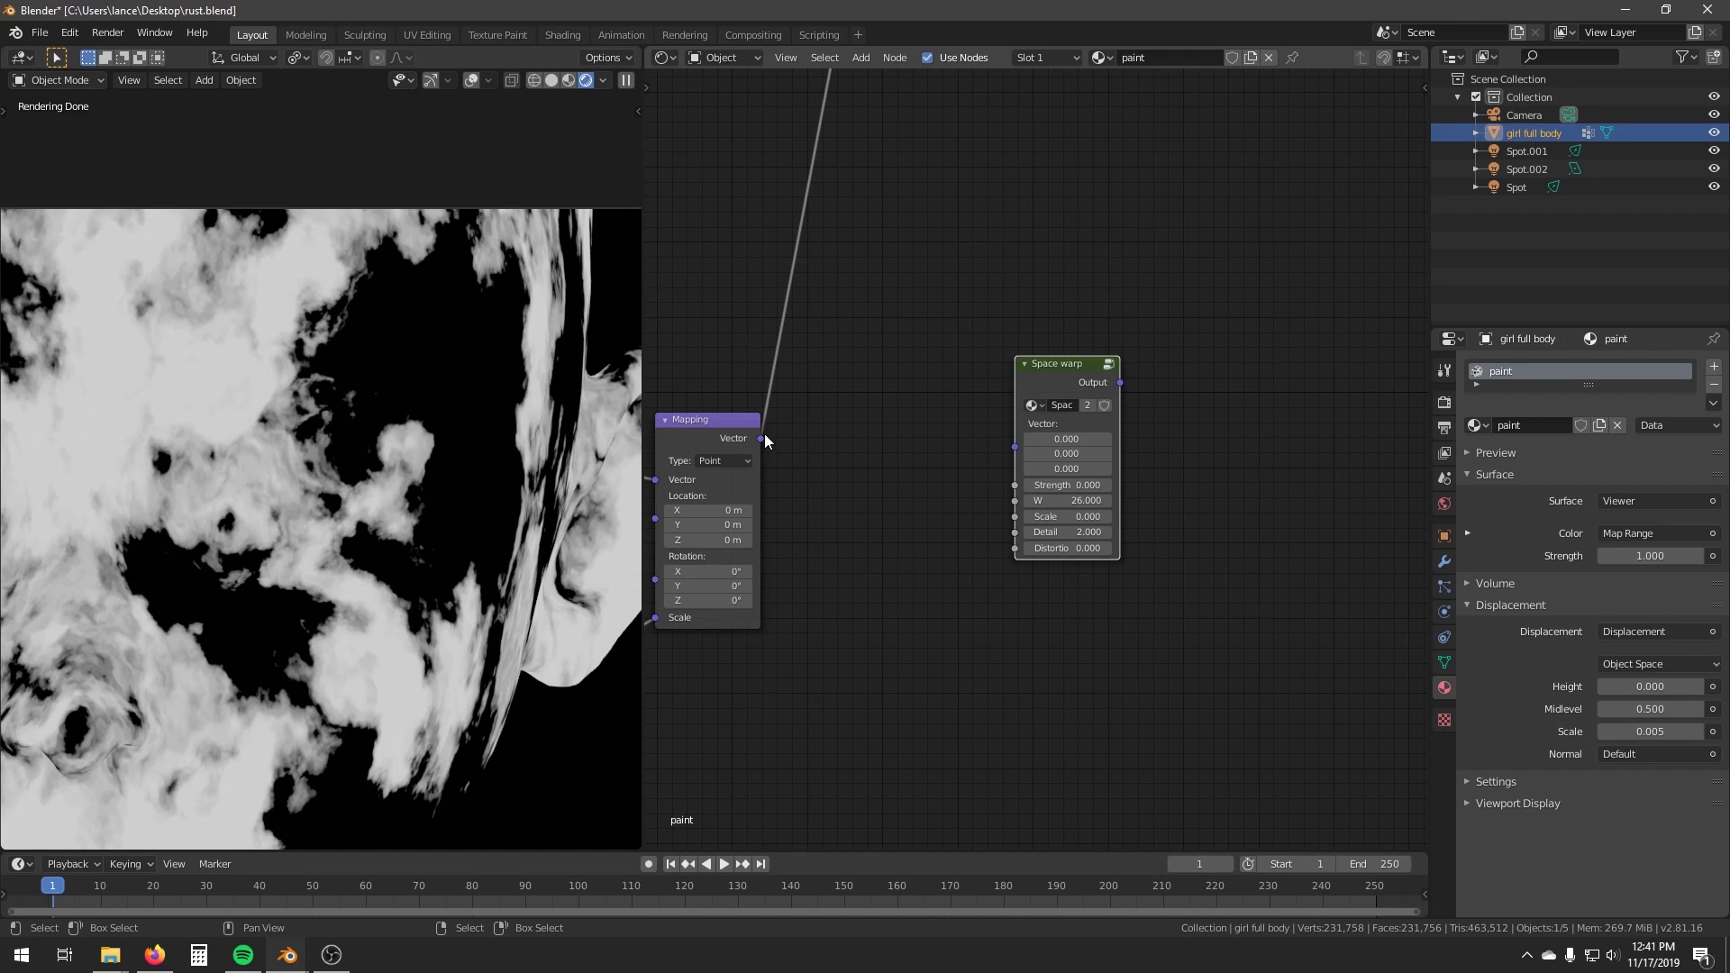
{"action": "left_click_drag", "start_coordinate": [763, 439], "coordinate": [1015, 446]}
{"action": "left_click_drag", "start_coordinate": [1045, 367], "coordinate": [1045, 386]}
{"action": "middle_click_drag", "start_coordinate": [707, 451], "coordinate": [1230, 449]}
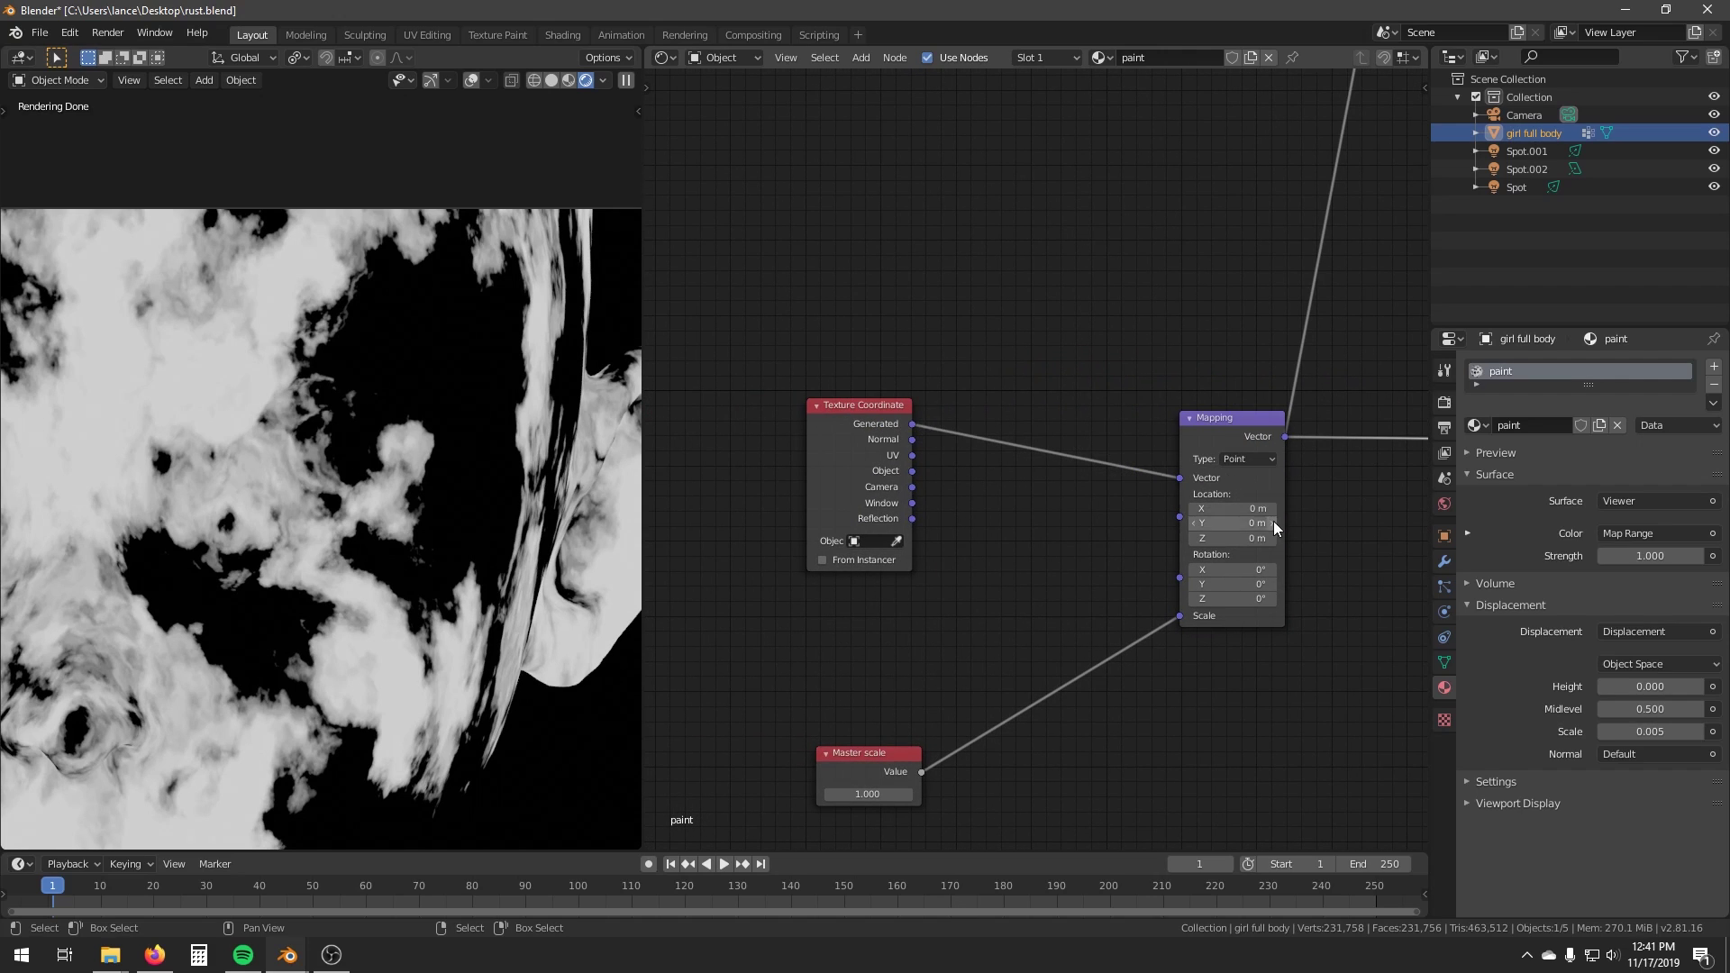
{"action": "scroll", "coordinate": [1244, 514], "scroll_direction": "right", "scroll_amount": 5, "text": "ctrl"}
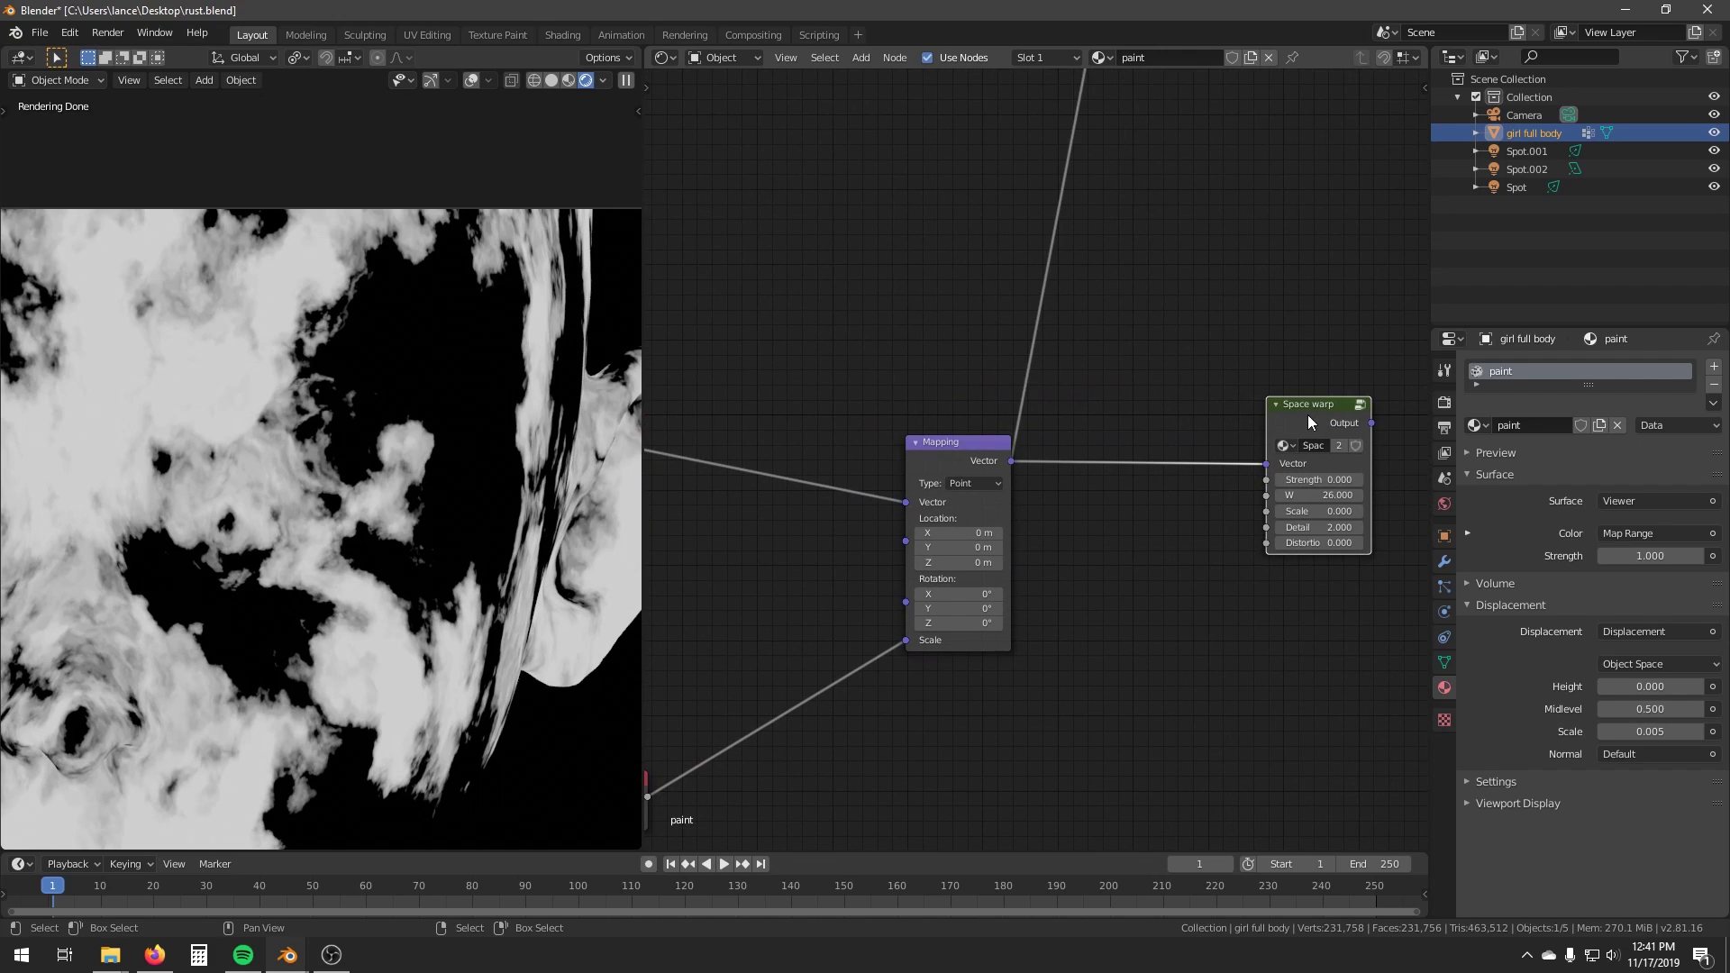
Examine the whole head from several sides and display the object's transform values and dimensions.
{"action": "scroll", "coordinate": [382, 559], "scroll_direction": "down", "scroll_amount": 6}
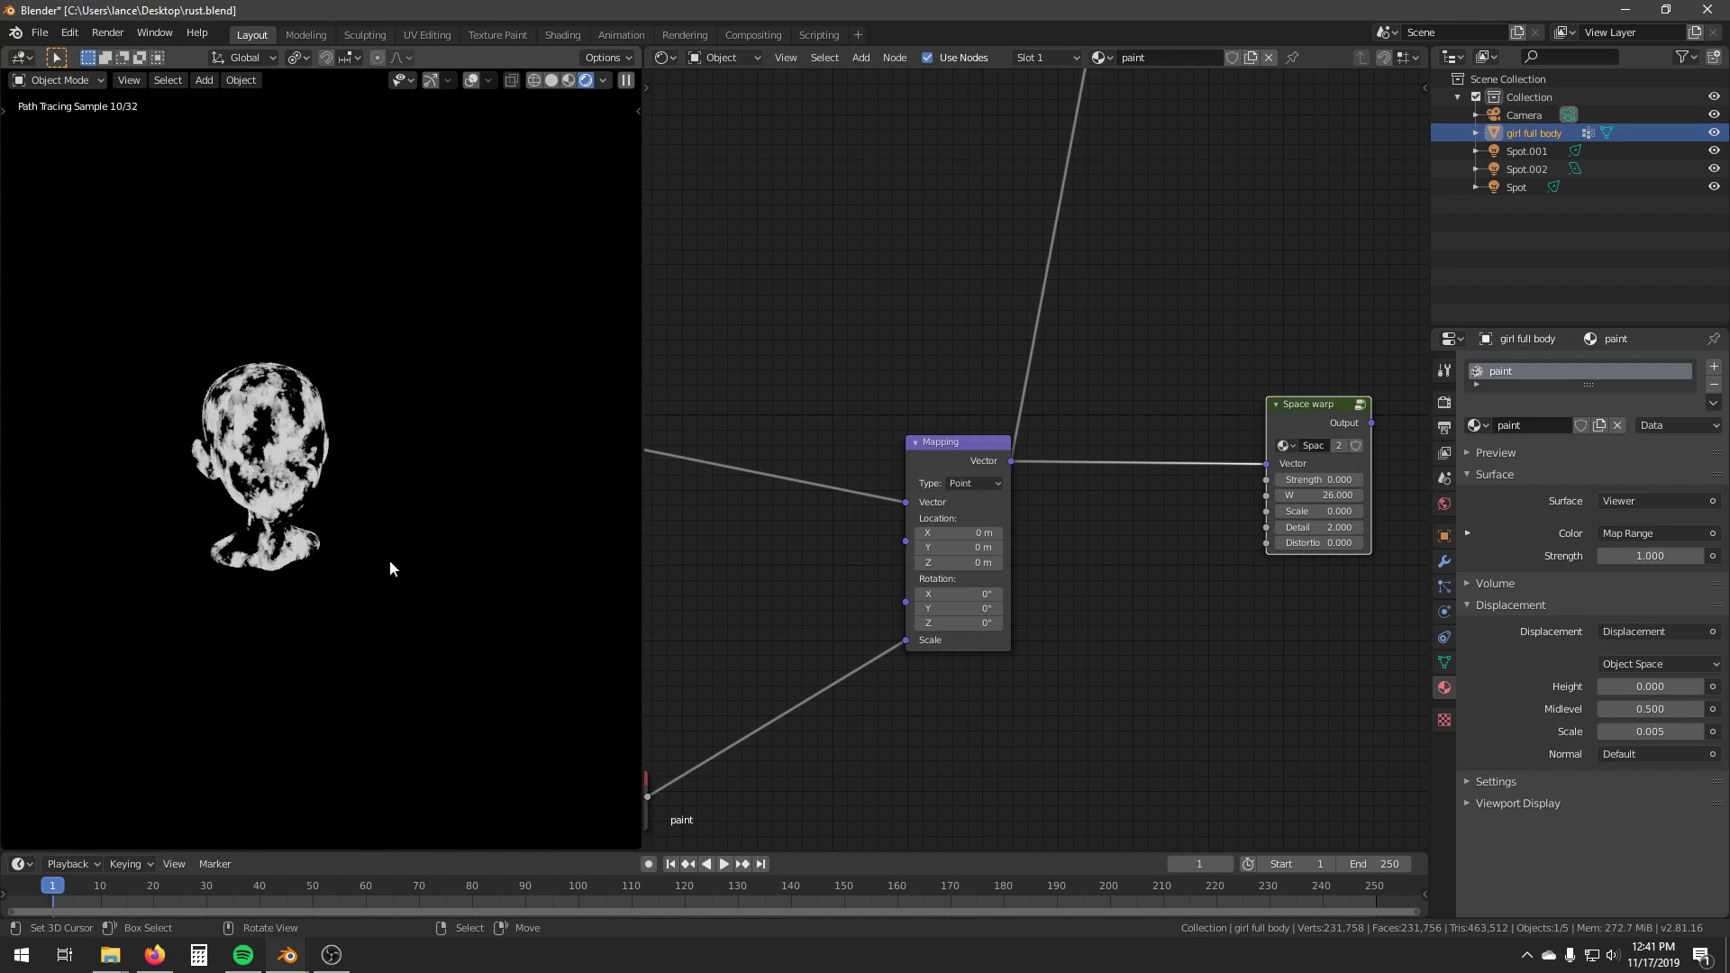
{"action": "mouse_move", "coordinate": [390, 561]}
{"action": "middle_mouse_down"}
{"action": "mouse_move", "coordinate": [416, 528]}
{"action": "mouse_move", "coordinate": [360, 566]}
{"action": "mouse_move", "coordinate": [405, 537]}
{"action": "middle_mouse_up"}
{"action": "scroll", "coordinate": [356, 566], "scroll_direction": "up", "scroll_amount": 3}
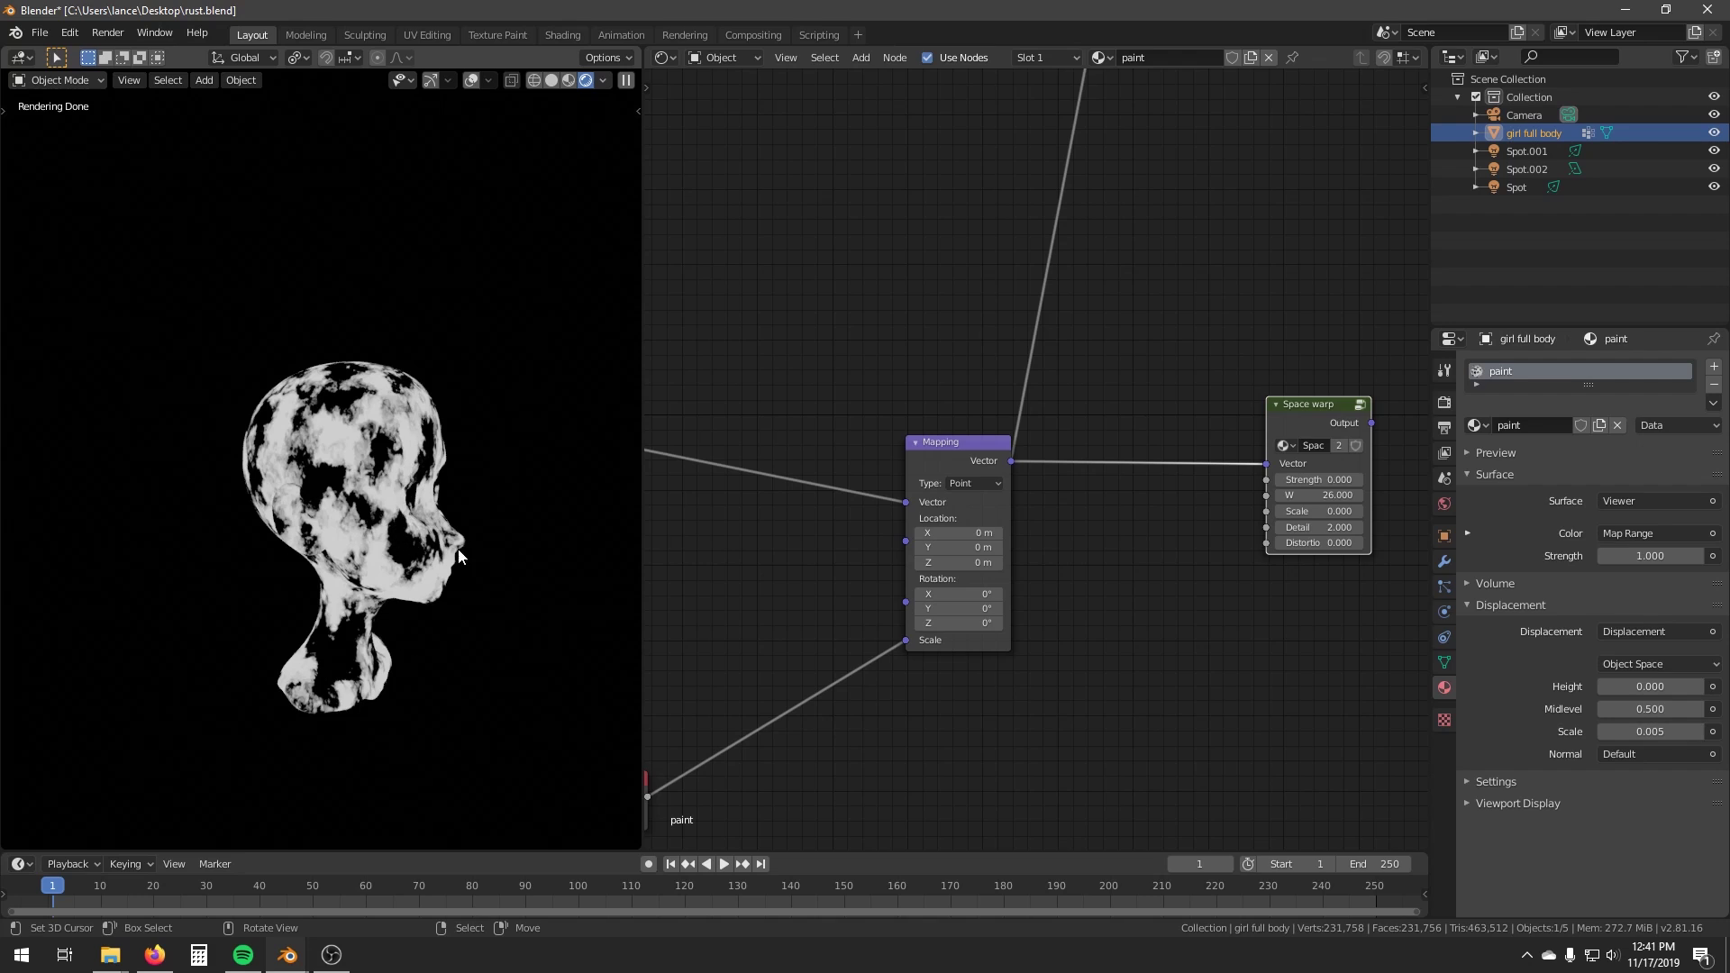
{"action": "middle_click_drag", "start_coordinate": [457, 554], "coordinate": [391, 562]}
{"action": "key", "text": "n"}
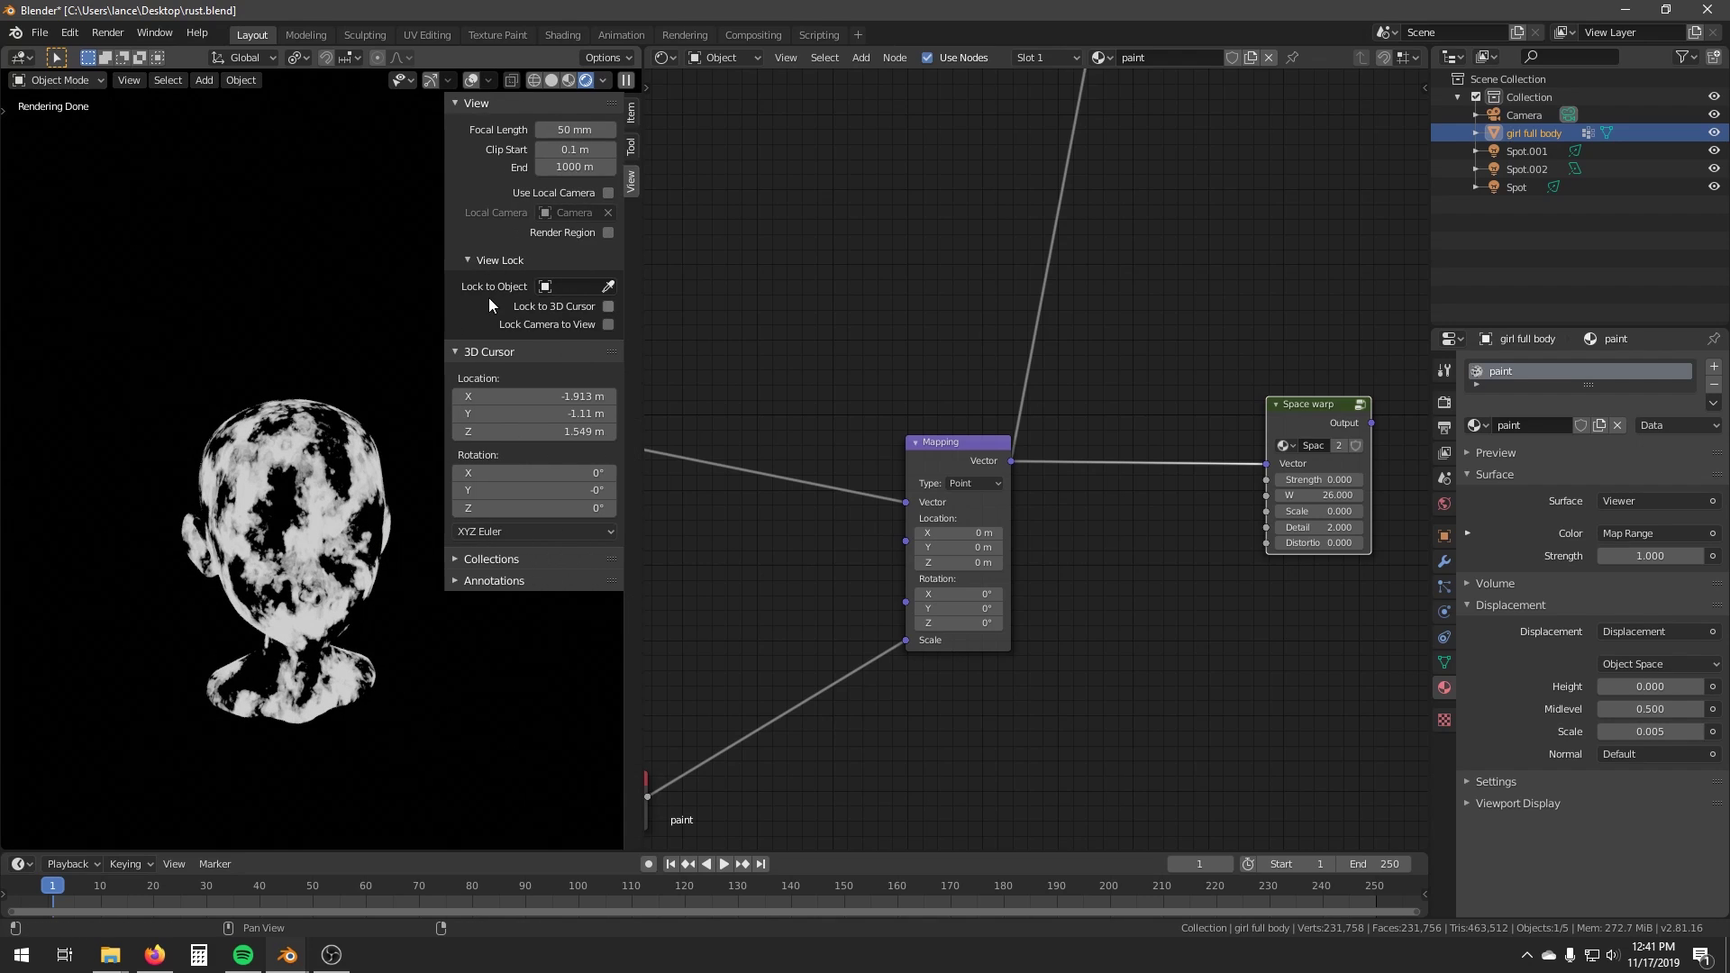
{"action": "left_click", "coordinate": [630, 112]}
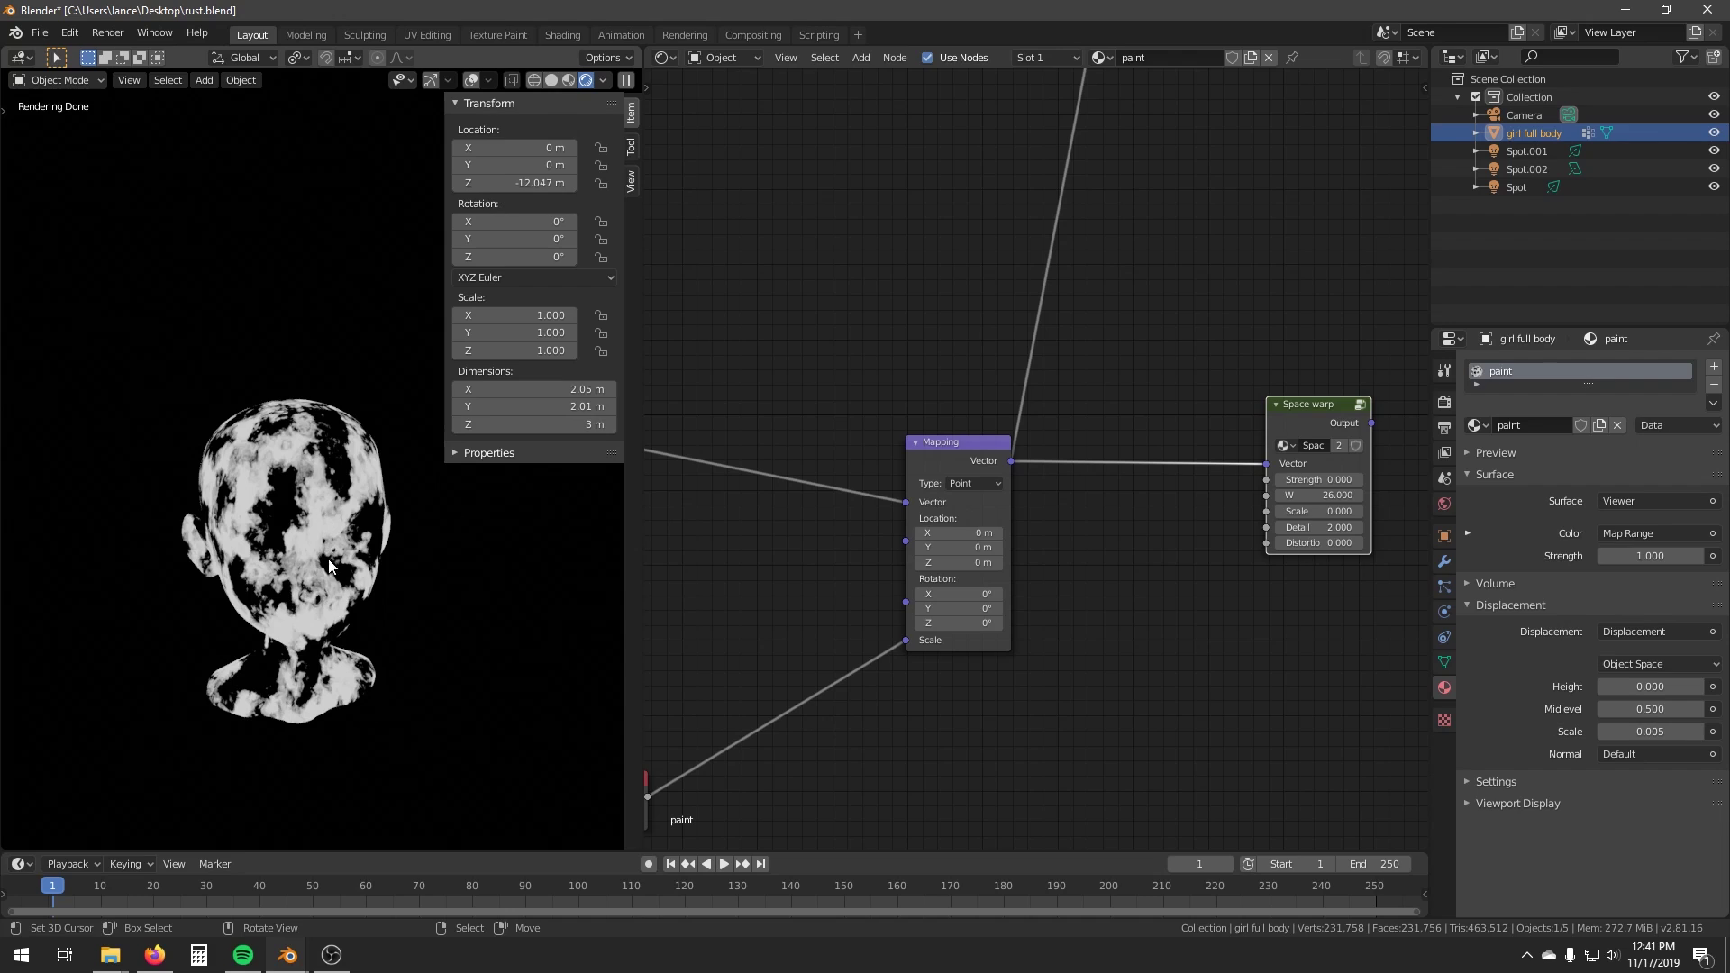
Connect the Texture Coordinate node's Object output to the Mapping node's Vector input and check the pattern on the head.
{"action": "middle_click_drag", "start_coordinate": [766, 604], "coordinate": [989, 603]}
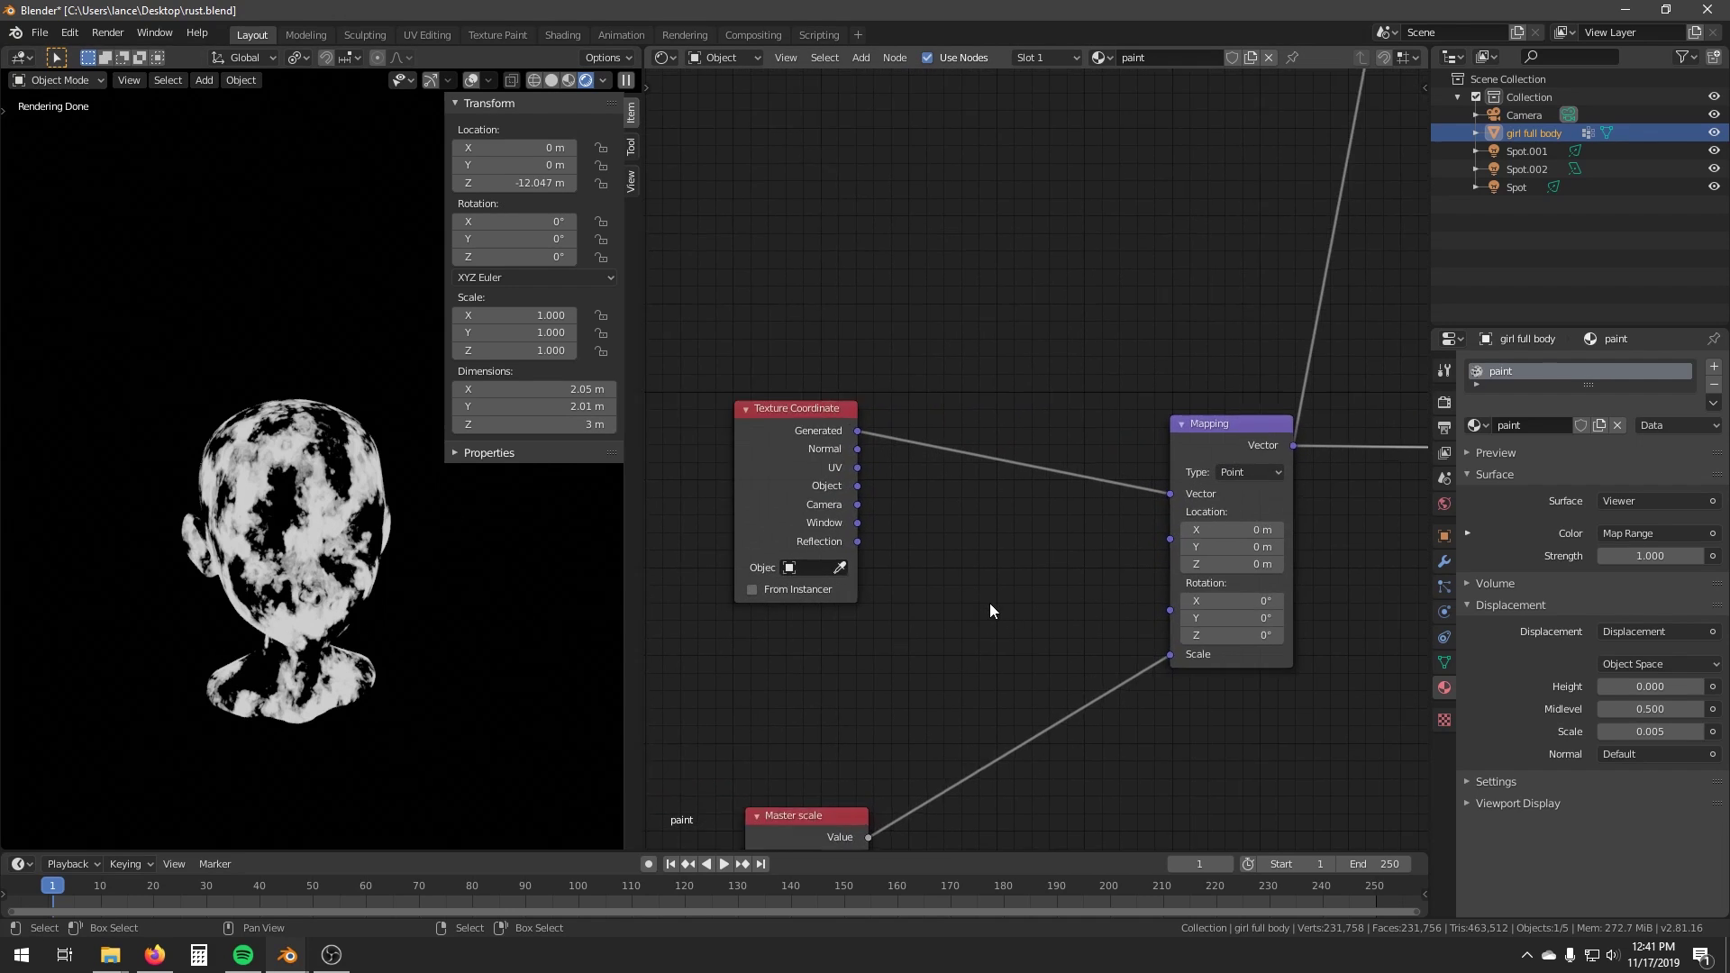
{"action": "scroll", "coordinate": [990, 608], "scroll_direction": "up", "scroll_amount": 2}
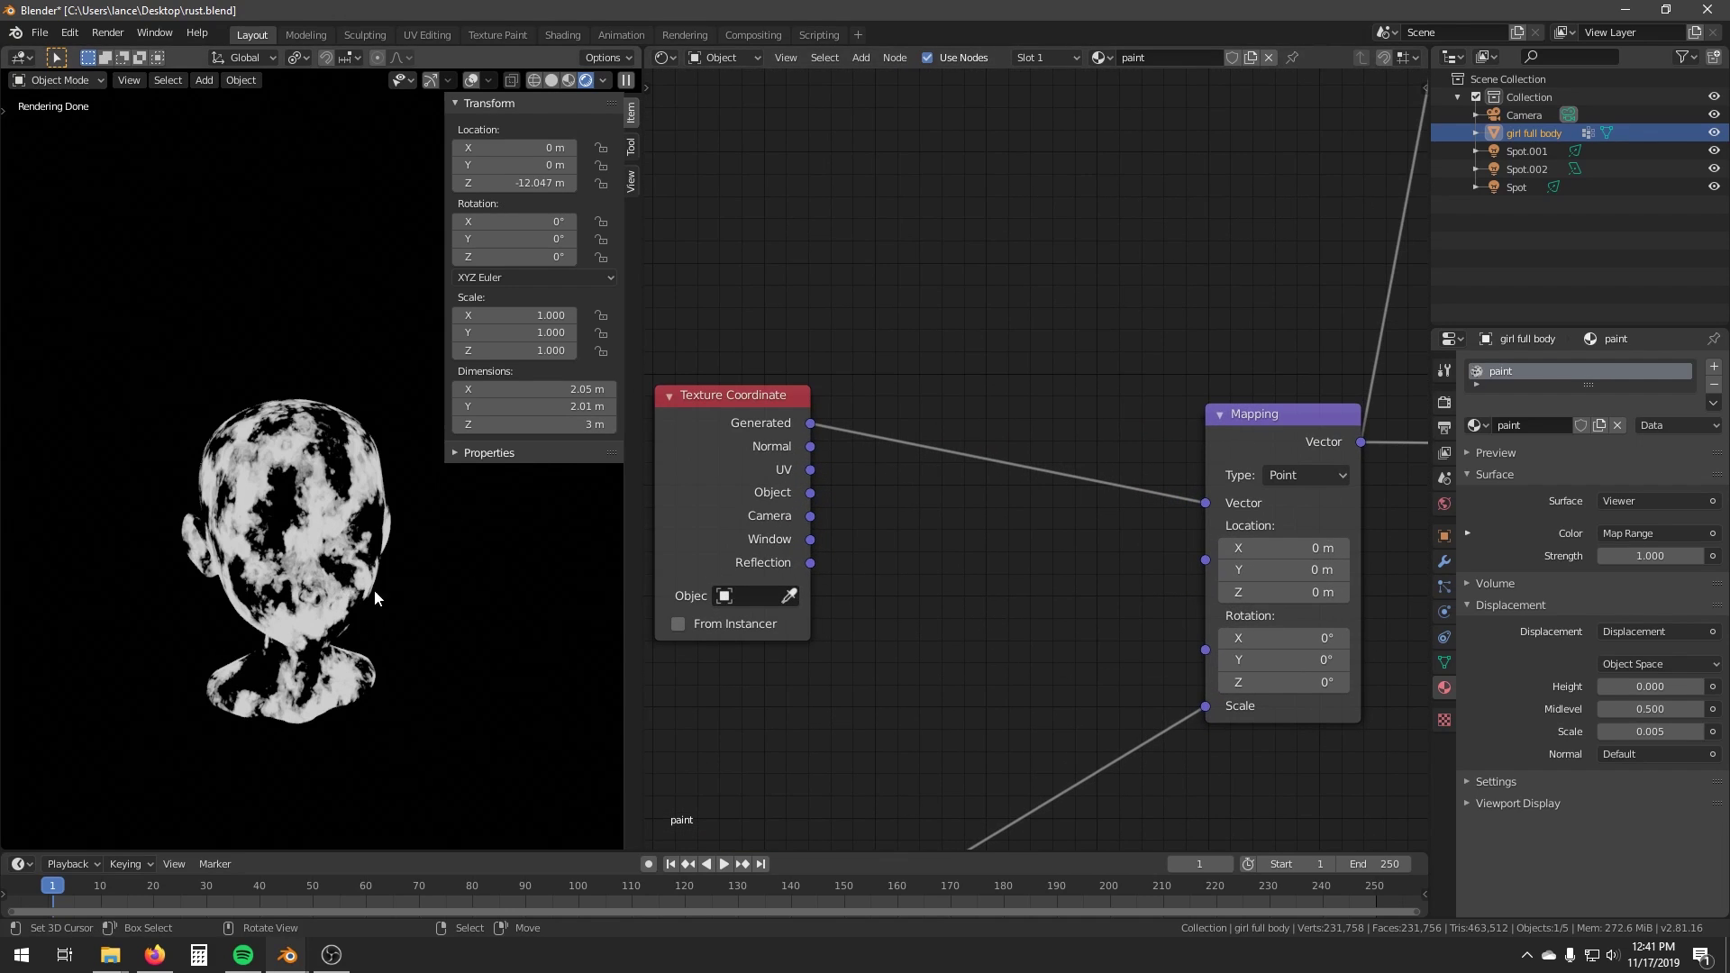
{"action": "left_click_drag", "start_coordinate": [810, 495], "coordinate": [1205, 503]}
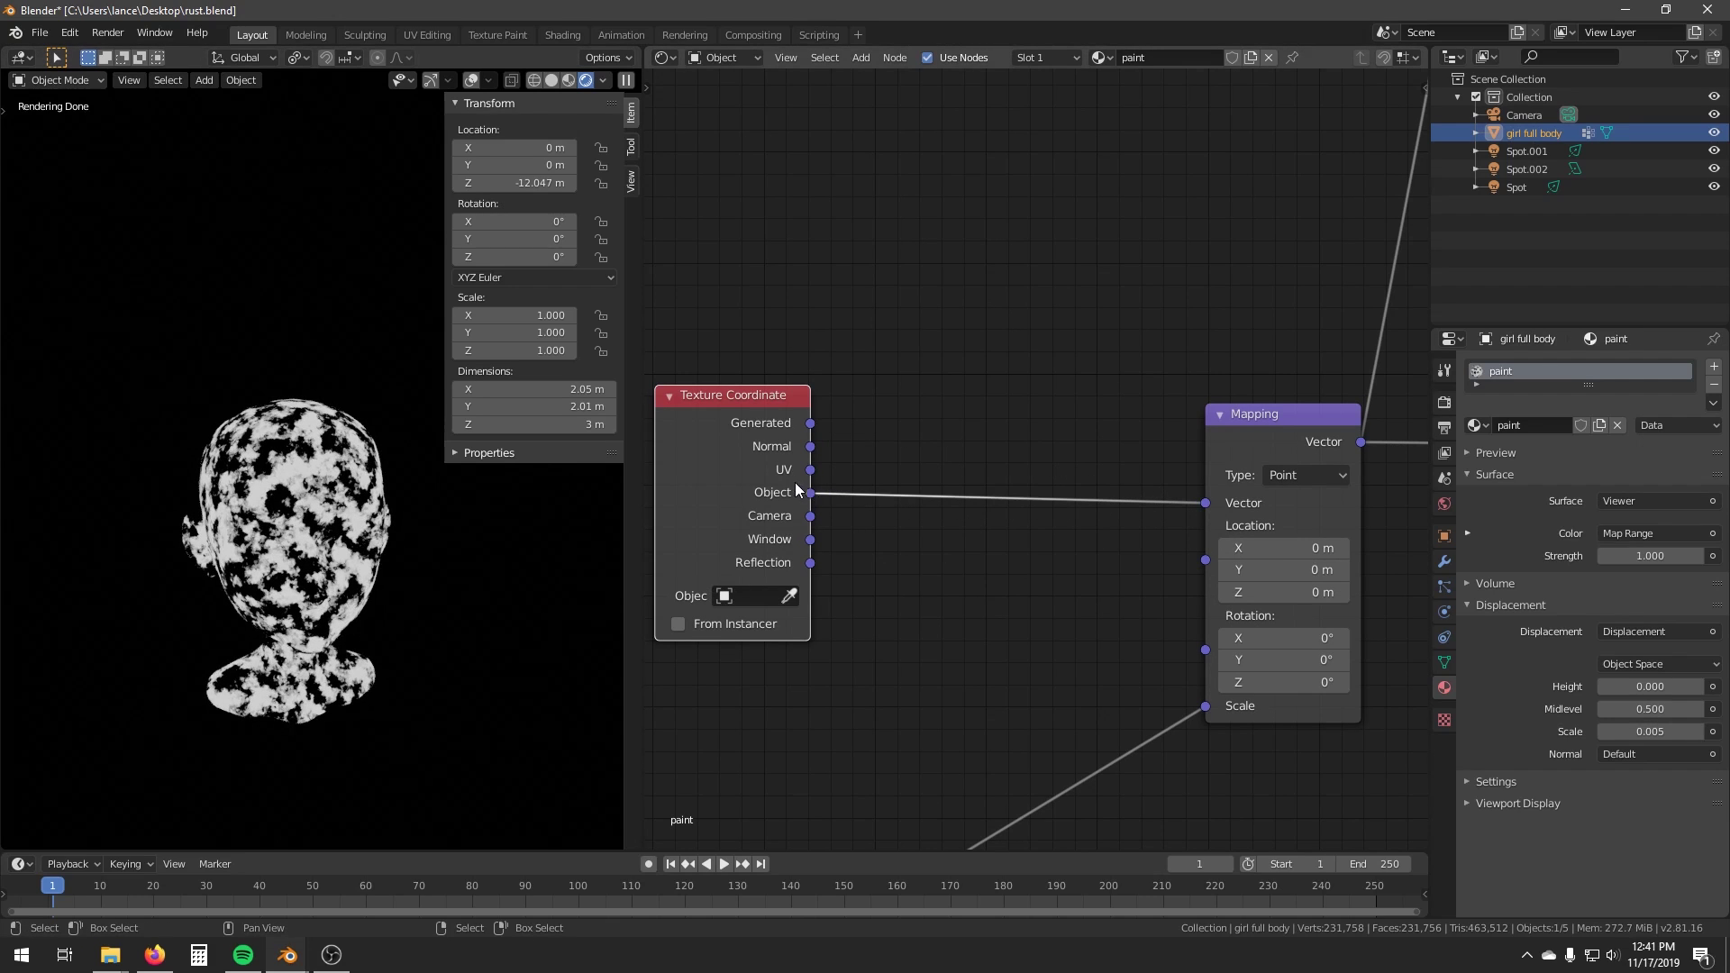
{"action": "mouse_move", "coordinate": [297, 549]}
{"action": "middle_mouse_down"}
{"action": "mouse_move", "coordinate": [205, 530]}
{"action": "mouse_move", "coordinate": [435, 576]}
{"action": "mouse_move", "coordinate": [326, 537]}
{"action": "middle_mouse_up"}
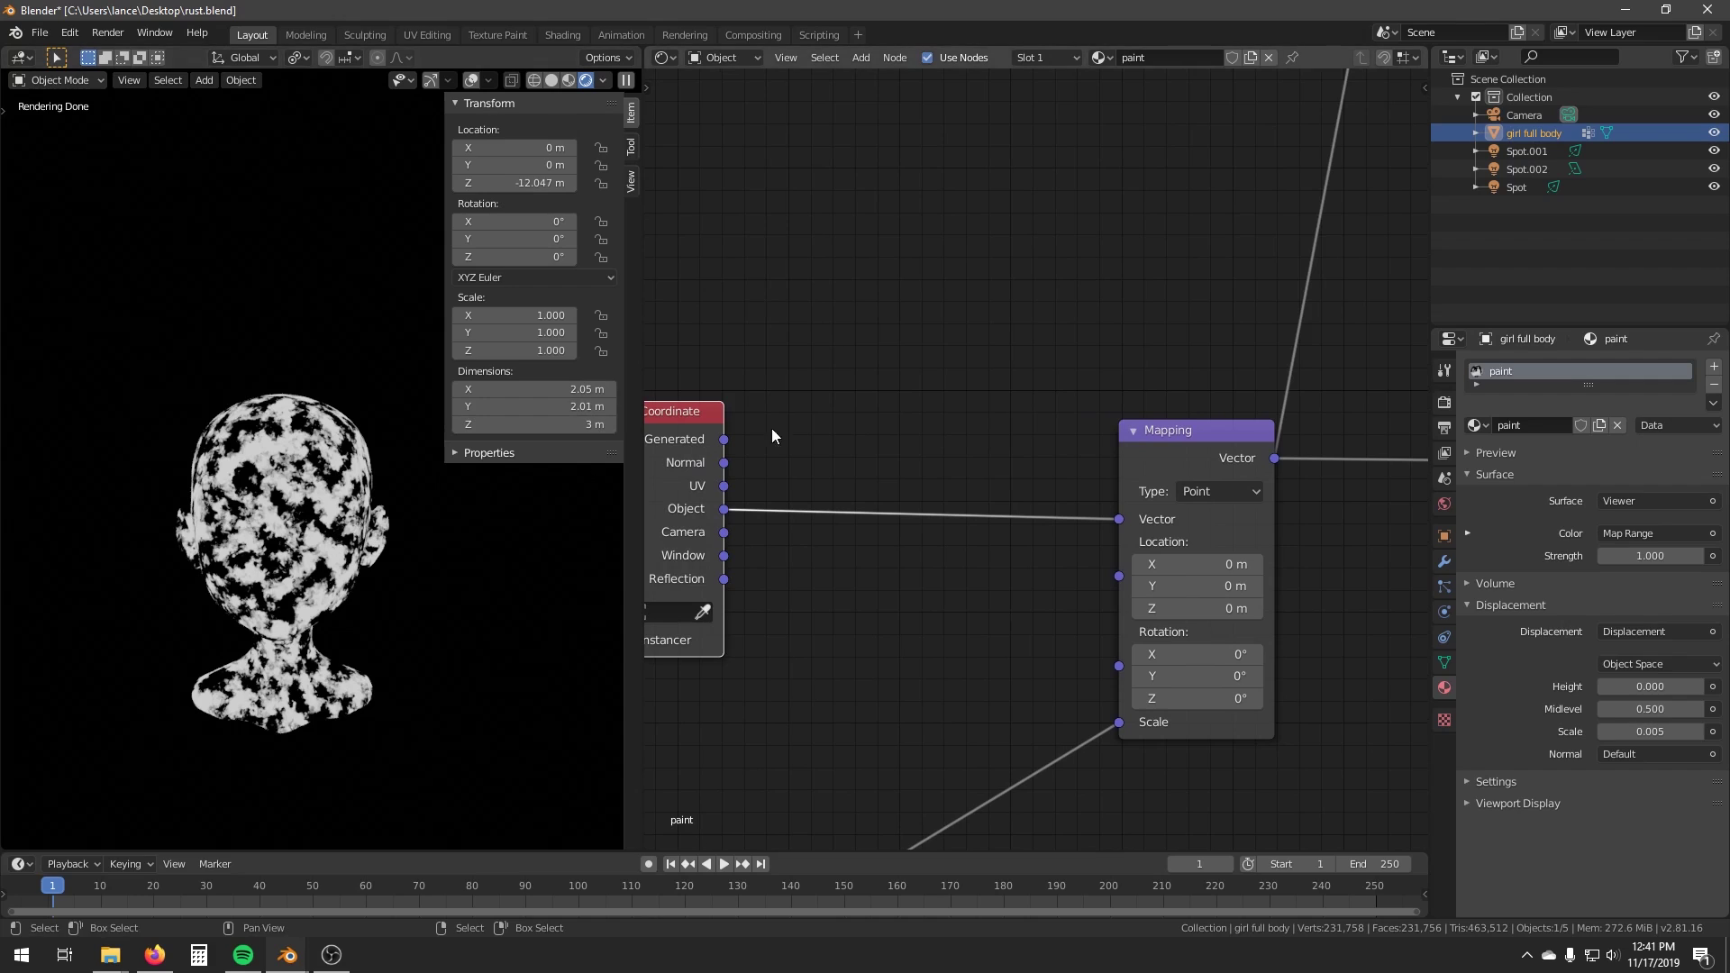
{"action": "middle_click_drag", "start_coordinate": [893, 405], "coordinate": [960, 395]}
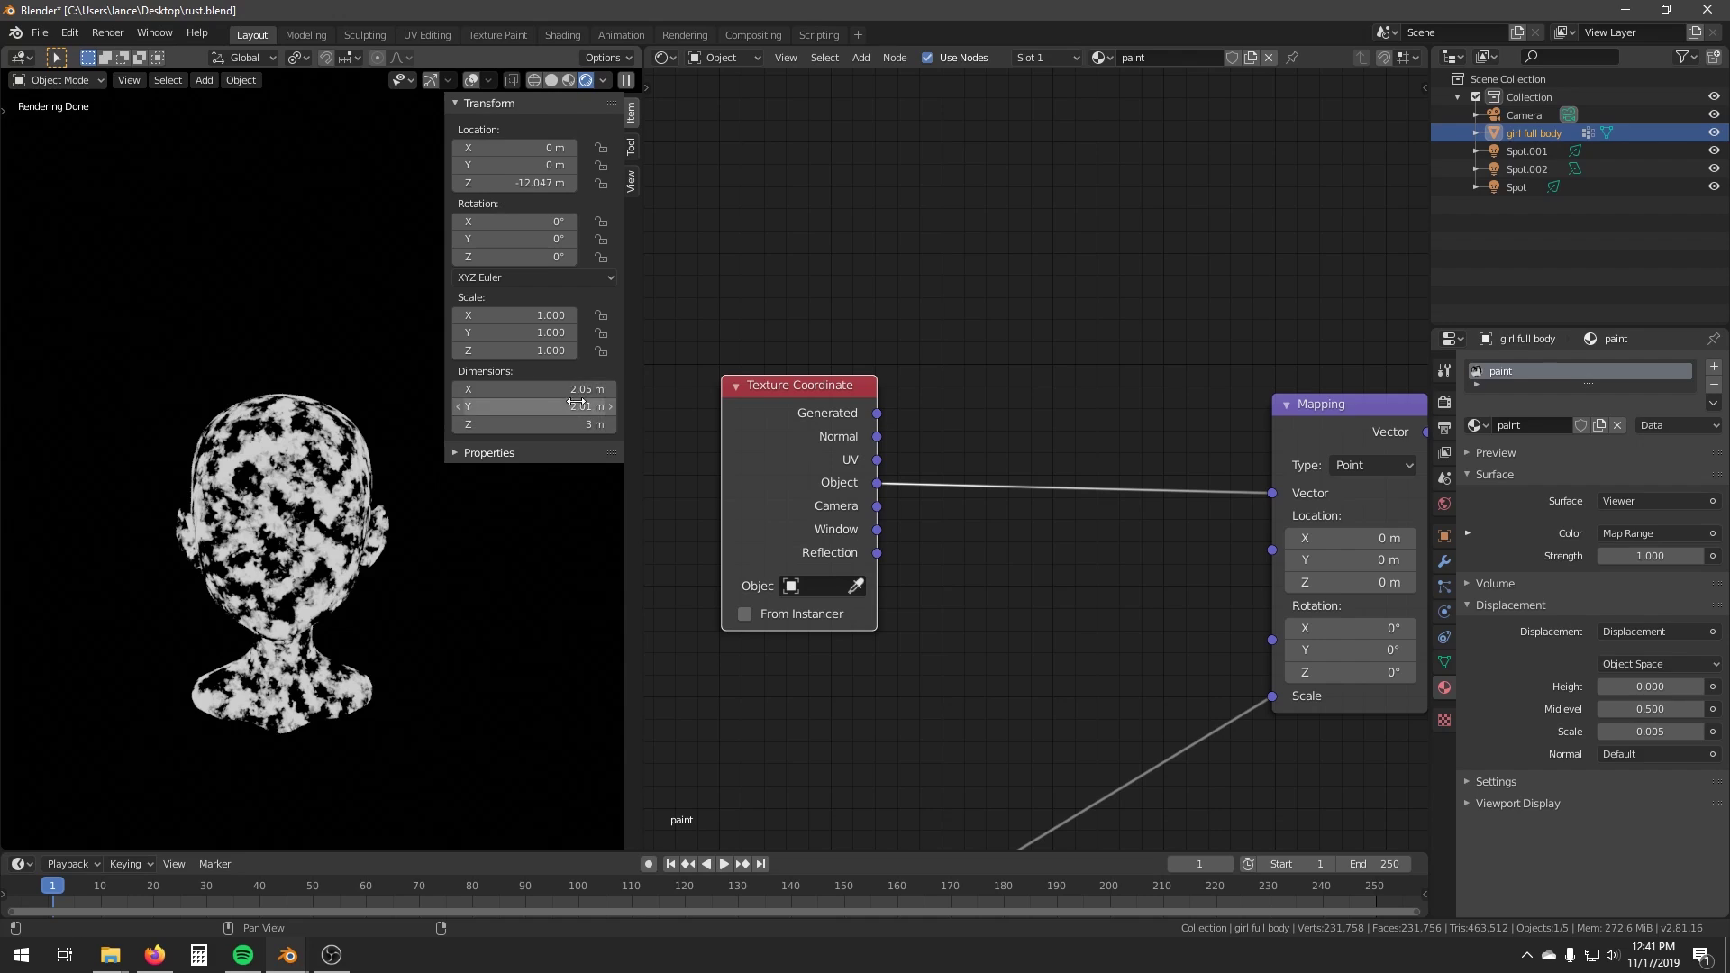
{"action": "middle_click_drag", "start_coordinate": [1062, 533], "coordinate": [642, 537]}
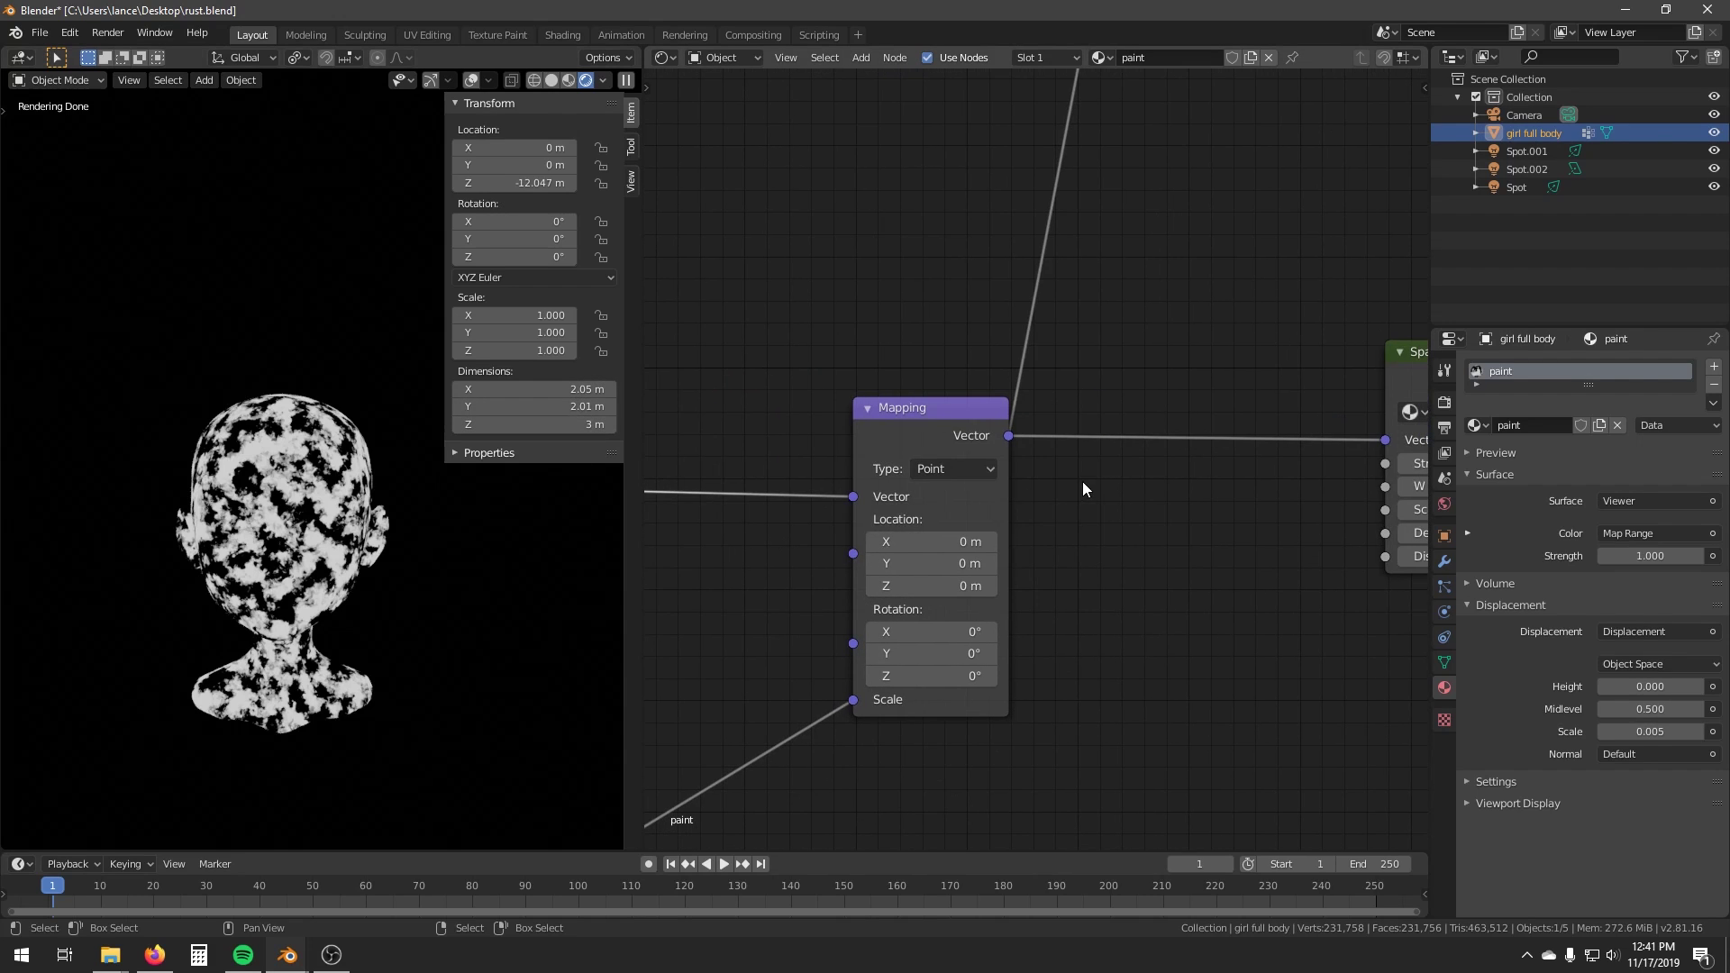
{"action": "middle_click_drag", "start_coordinate": [1209, 484], "coordinate": [1128, 494]}
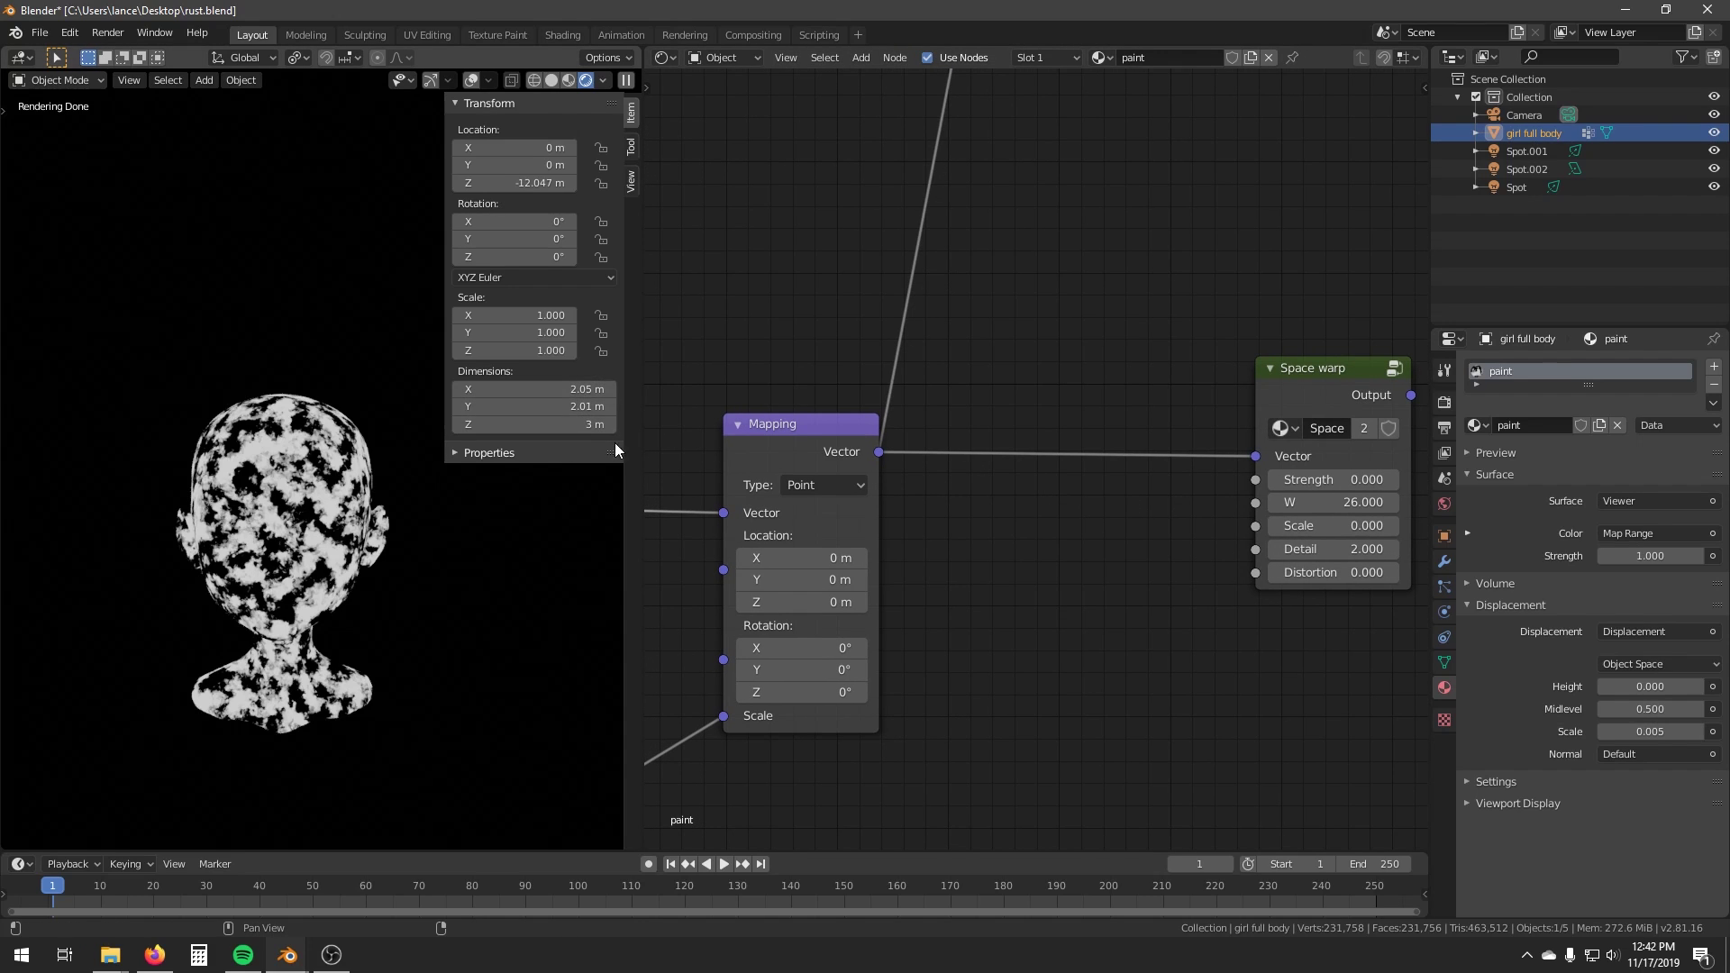
{"action": "middle_click_drag", "start_coordinate": [671, 443], "coordinate": [776, 445]}
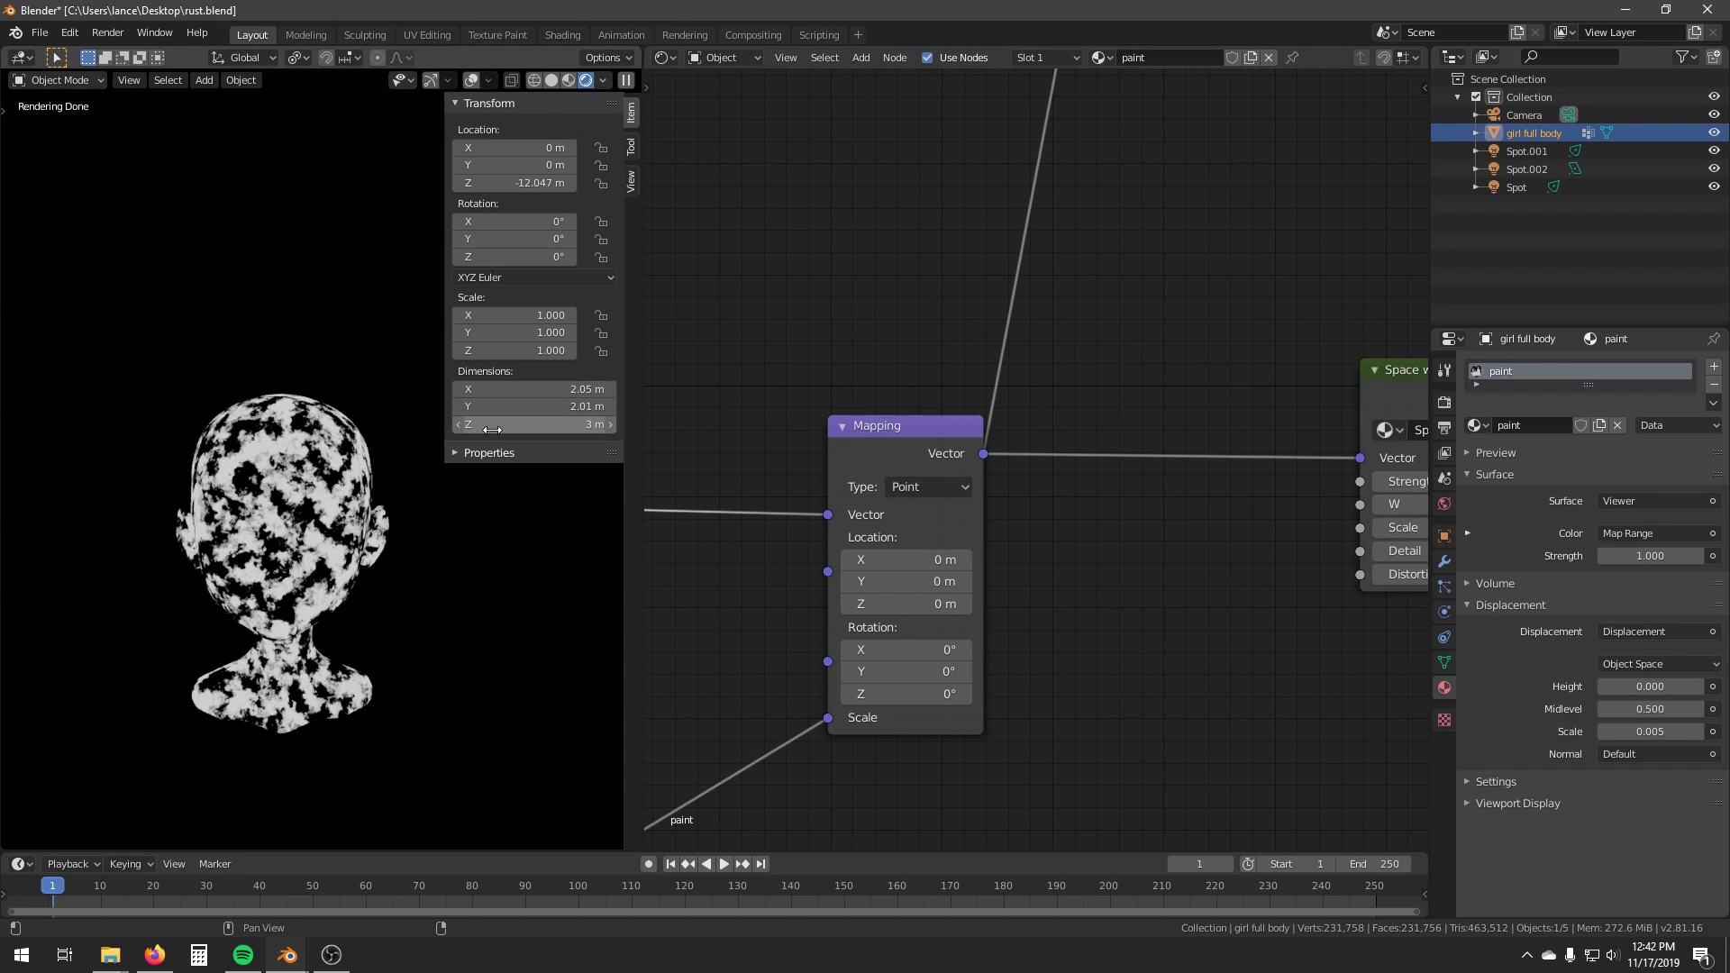
{"action": "middle_click_drag", "start_coordinate": [1117, 508], "coordinate": [862, 562]}
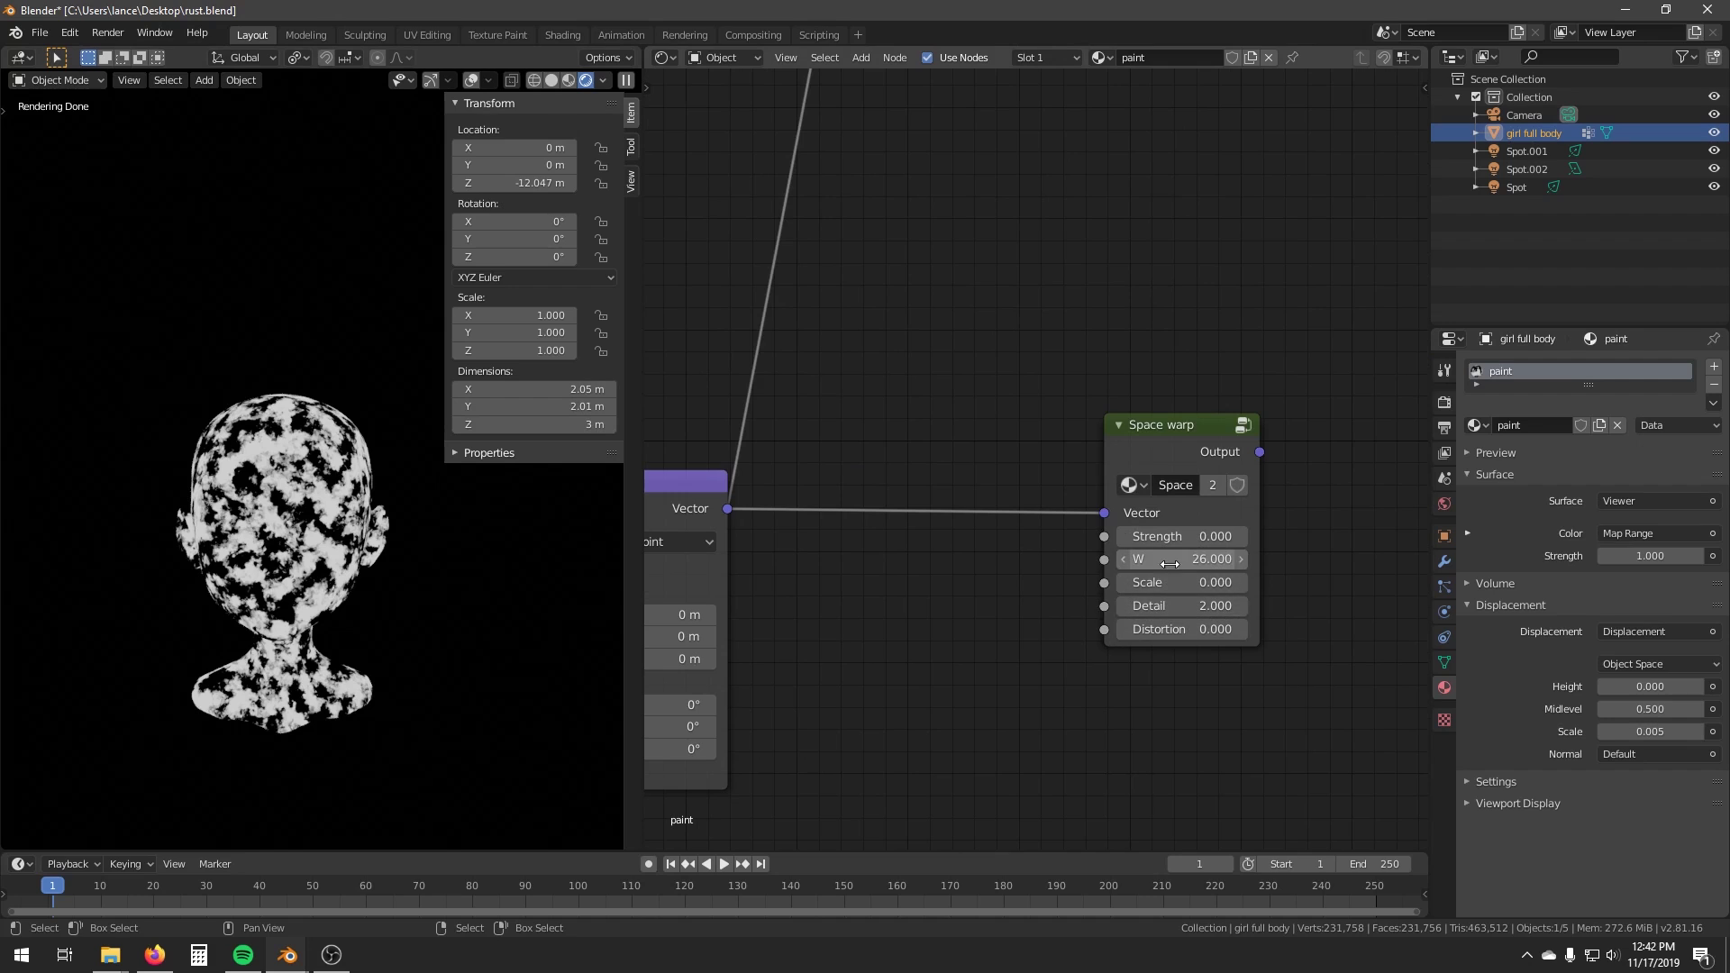
Preview the Space warp node's output on the model and set its Scale to 18.5.
{"action": "mouse_move", "coordinate": [1172, 582]}
{"action": "left_mouse_down"}
{"action": "mouse_move", "coordinate": [1114, 583]}
{"action": "mouse_move", "coordinate": [1138, 583]}
{"action": "left_mouse_up"}
{"action": "right_click", "coordinate": [1137, 583]}
{"action": "middle_click_drag", "start_coordinate": [1115, 557], "coordinate": [923, 573]}
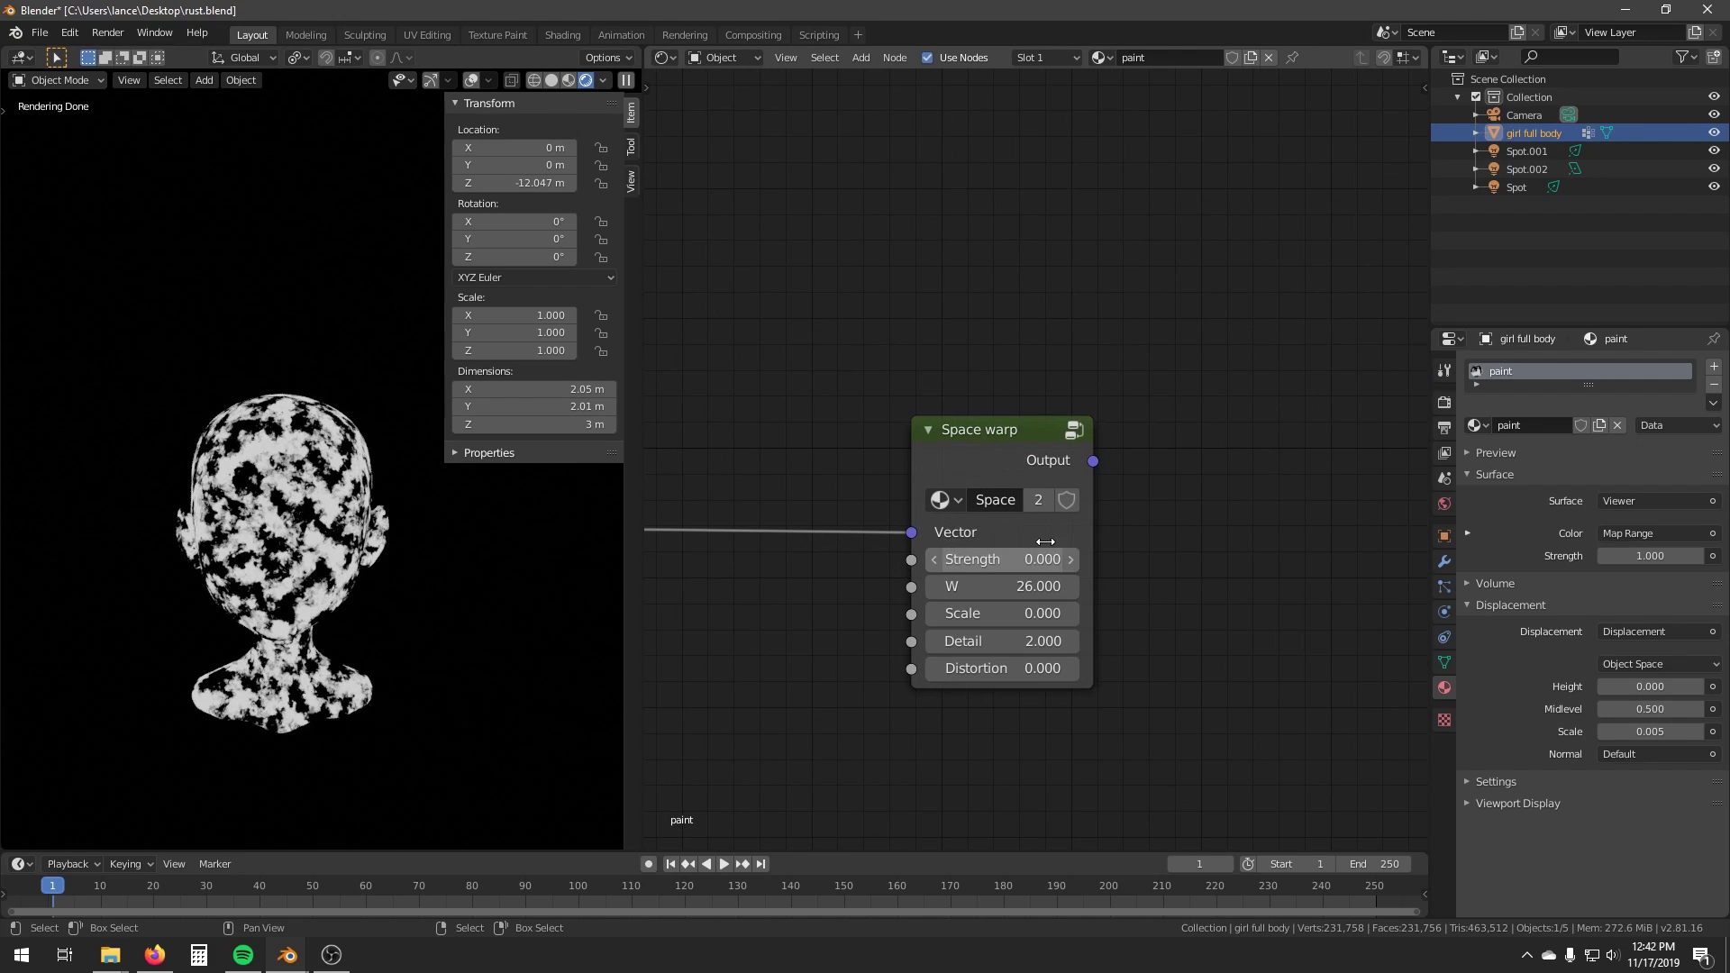
{"action": "left_click", "coordinate": [1014, 450], "text": "ctrl+shift"}
{"action": "scroll", "coordinate": [1037, 594], "scroll_direction": "up", "scroll_amount": 2}
{"action": "left_click_drag", "start_coordinate": [1036, 604], "coordinate": [1199, 606]}
Set the Space warp node's Strength to 6.1, Scale to 16.3 and Detail to 5.
{"action": "key", "text": "ctrl+b"}
{"action": "left_click_drag", "start_coordinate": [235, 469], "coordinate": [477, 550]}
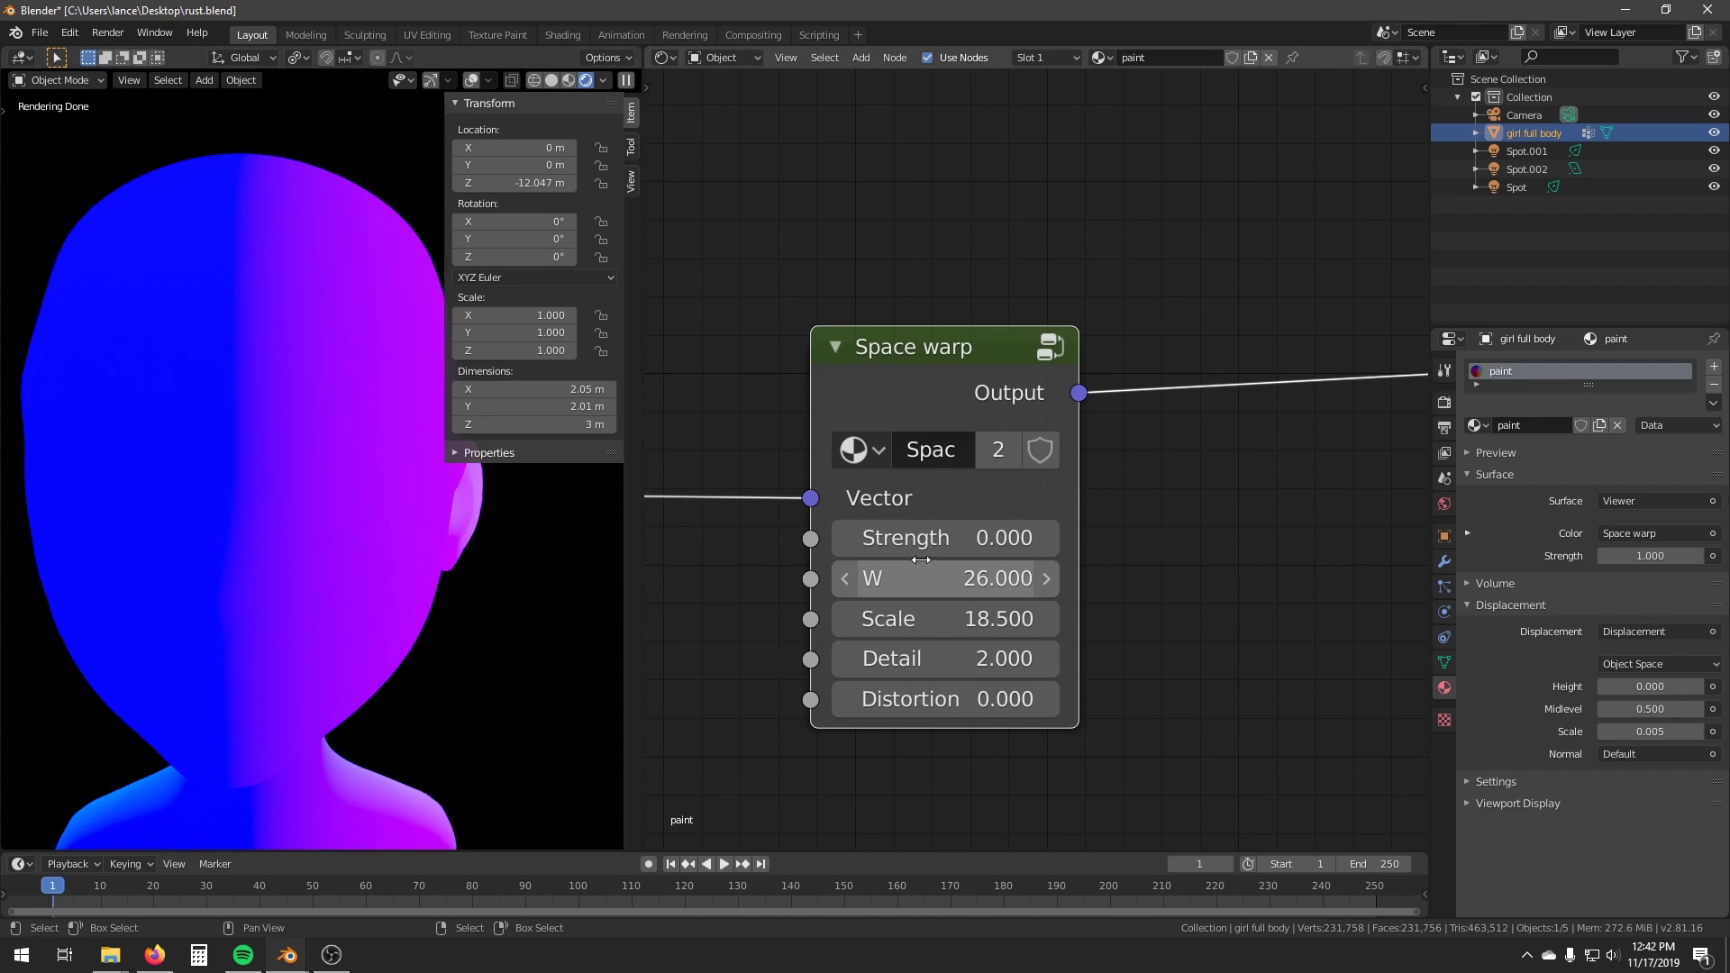
{"action": "left_click_drag", "start_coordinate": [937, 538], "coordinate": [1005, 538]}
{"action": "left_click_drag", "start_coordinate": [987, 620], "coordinate": [967, 620]}
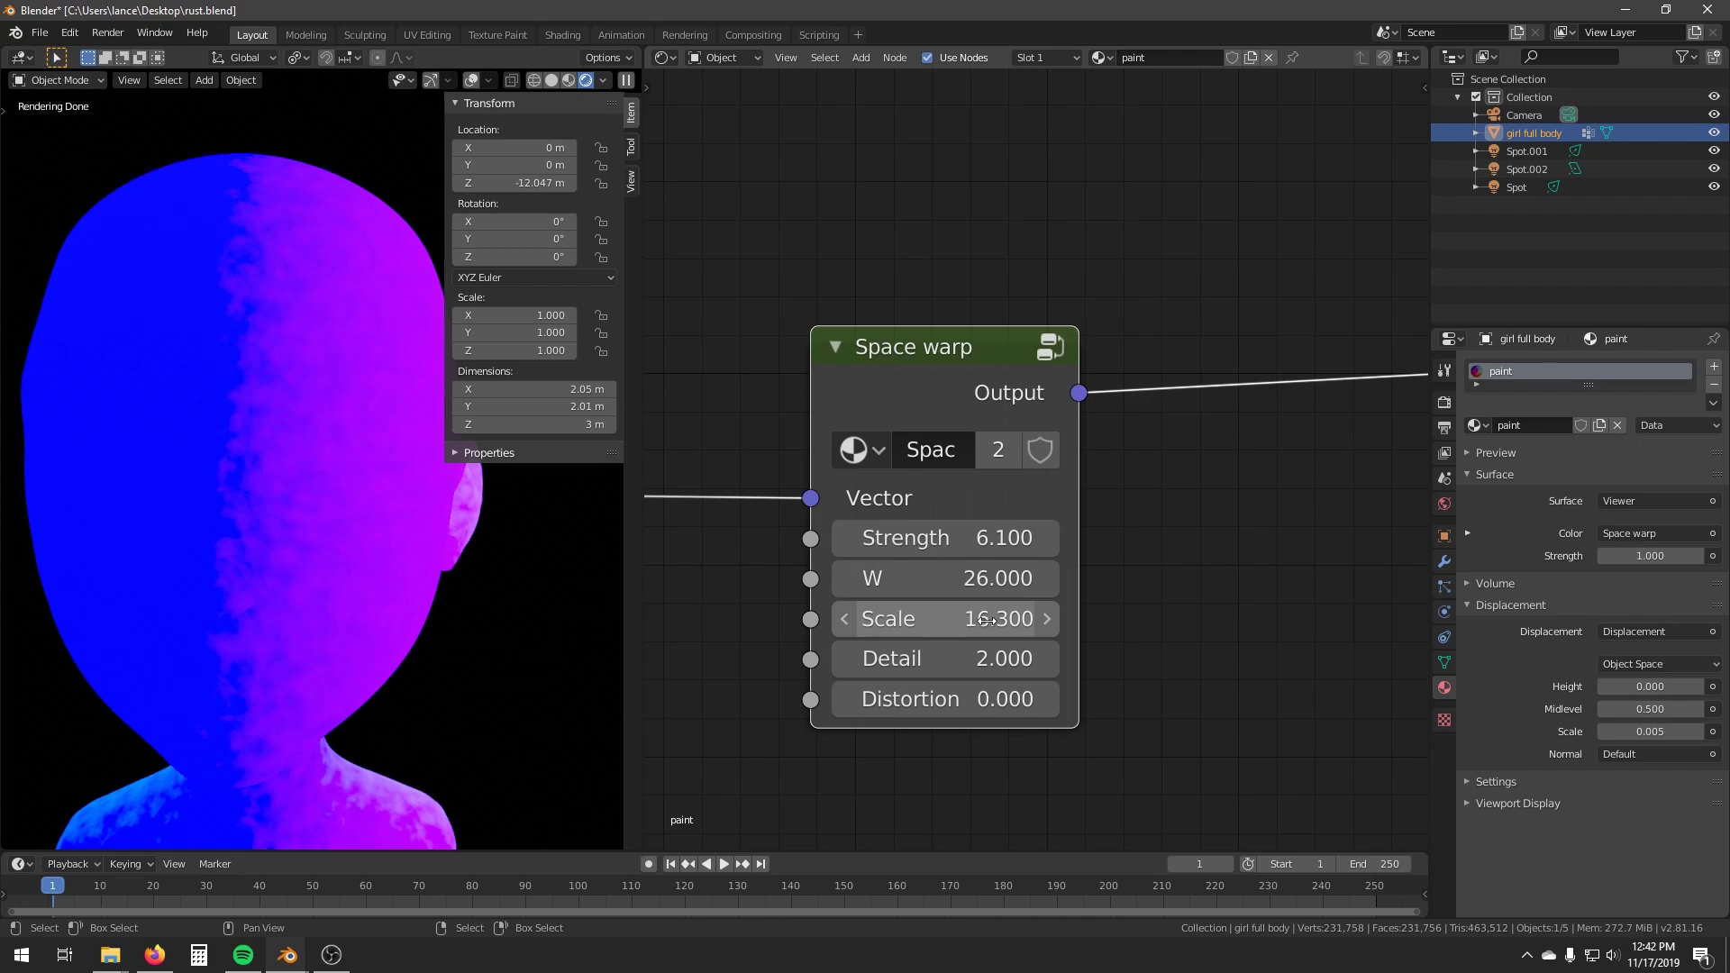
{"action": "left_click_drag", "start_coordinate": [1000, 659], "coordinate": [1026, 658]}
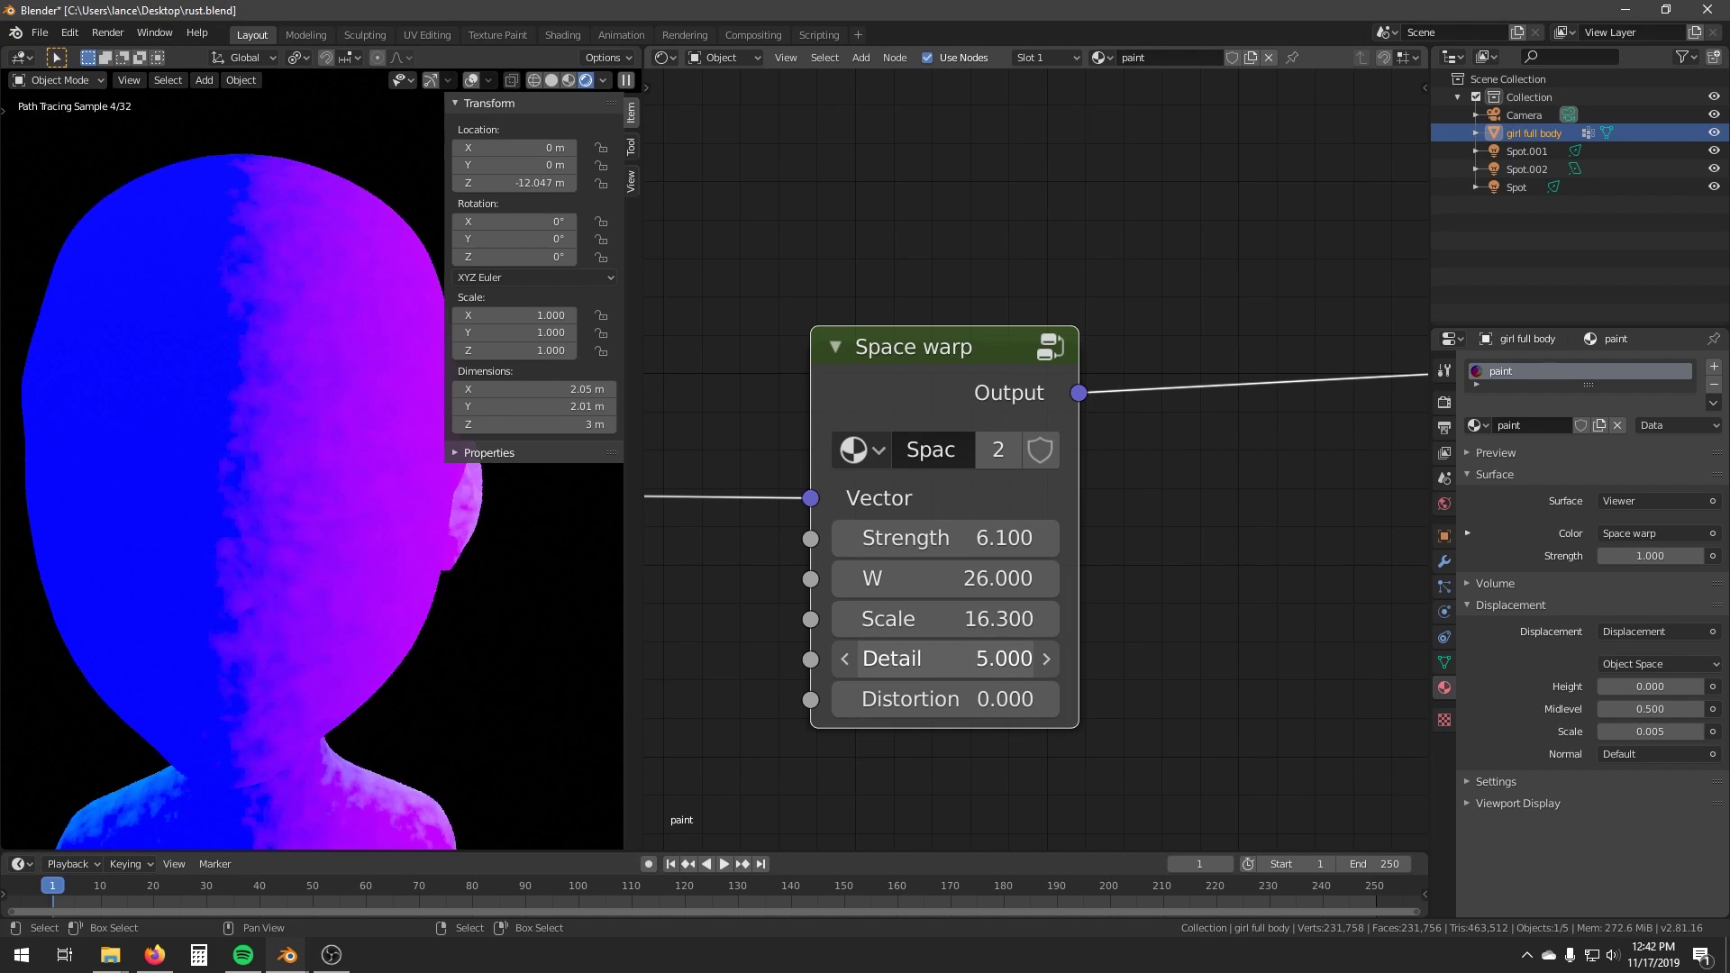
{"action": "middle_click_drag", "start_coordinate": [1156, 693], "coordinate": [1029, 696]}
{"action": "scroll", "coordinate": [1029, 695], "scroll_direction": "down", "scroll_amount": 3}
{"action": "middle_click_drag", "start_coordinate": [1286, 667], "coordinate": [1179, 577]}
{"action": "scroll", "coordinate": [1067, 719], "scroll_direction": "down", "scroll_amount": 1}
{"action": "scroll", "coordinate": [1178, 577], "scroll_direction": "down", "scroll_amount": 1}
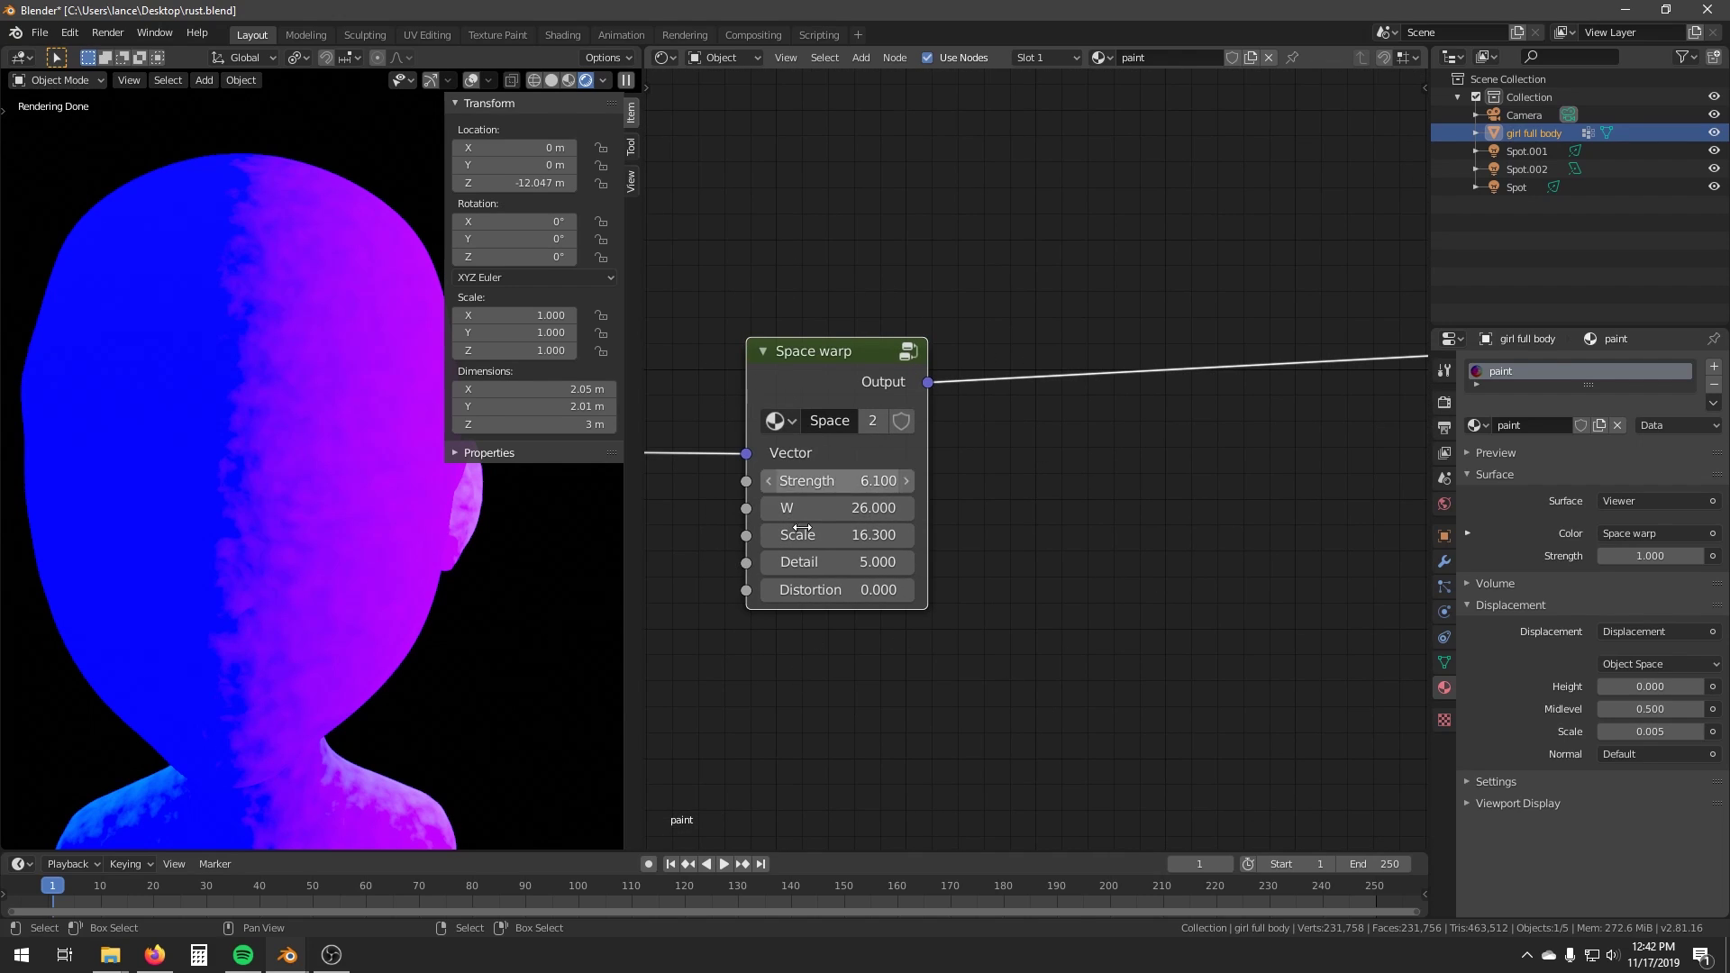
Move the Space warp node higher in the node tree, leaving free space beneath it beside the Mapping node.
{"action": "key", "text": "g"}
{"action": "middle_click_drag", "start_coordinate": [815, 493], "coordinate": [1023, 492]}
{"action": "scroll", "coordinate": [1027, 459], "scroll_direction": "down", "scroll_amount": 1}
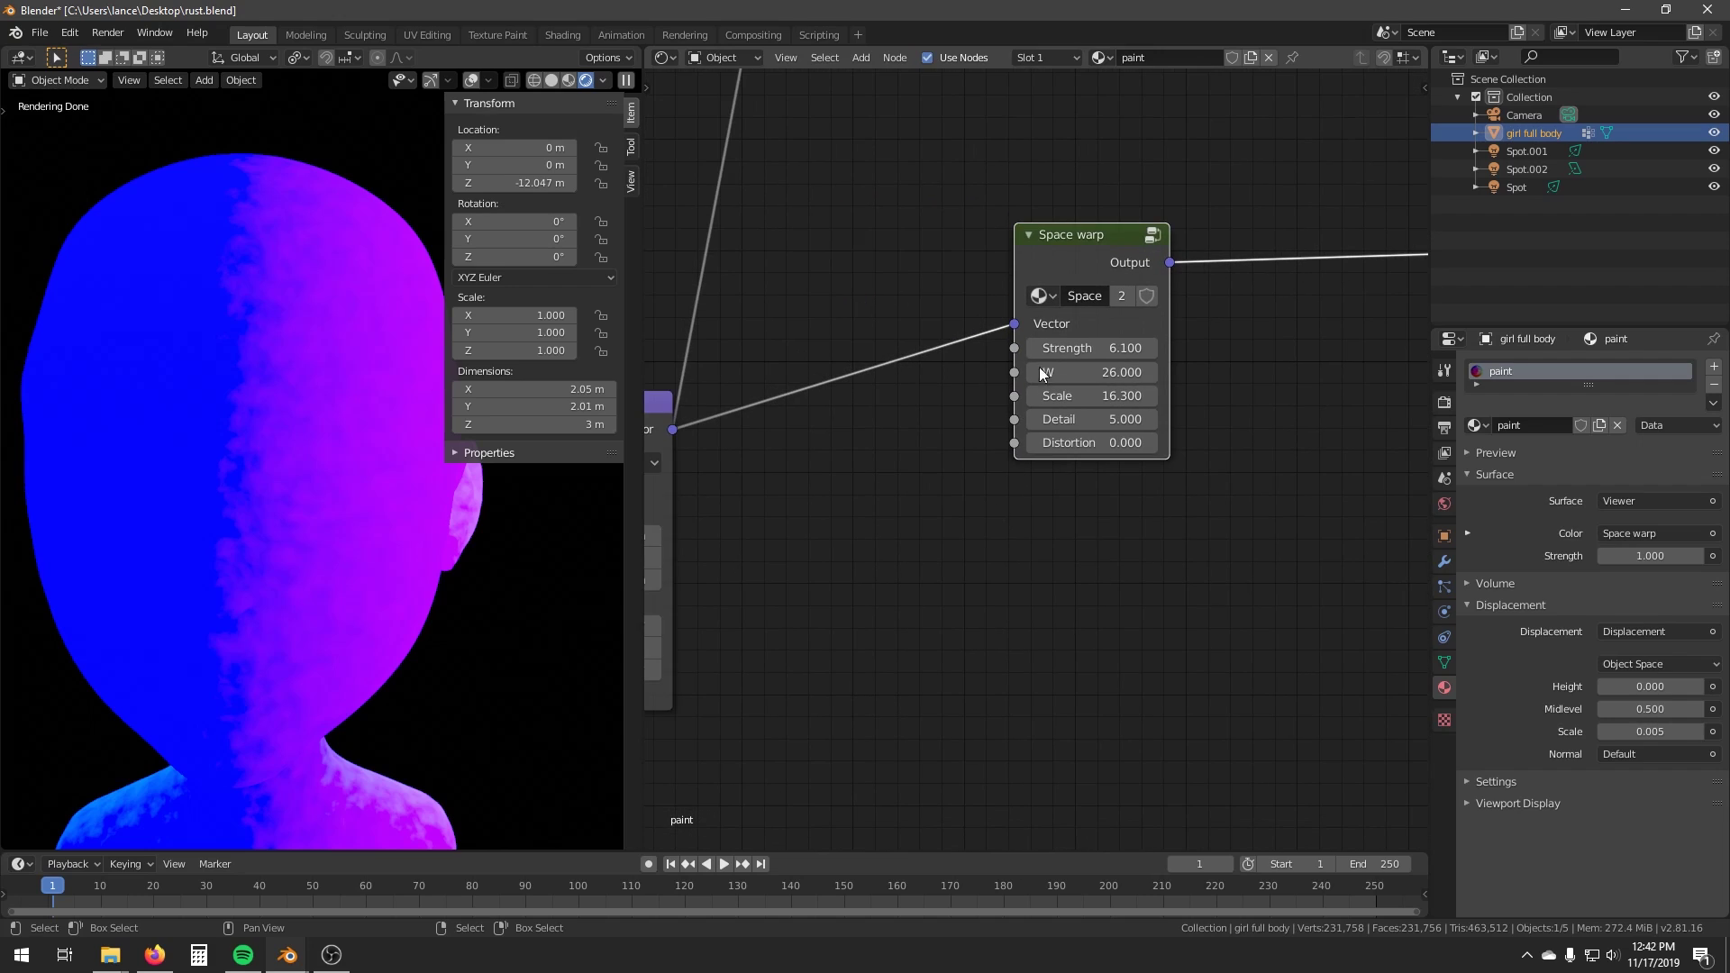
{"action": "left_click_drag", "start_coordinate": [1047, 311], "coordinate": [948, 225]}
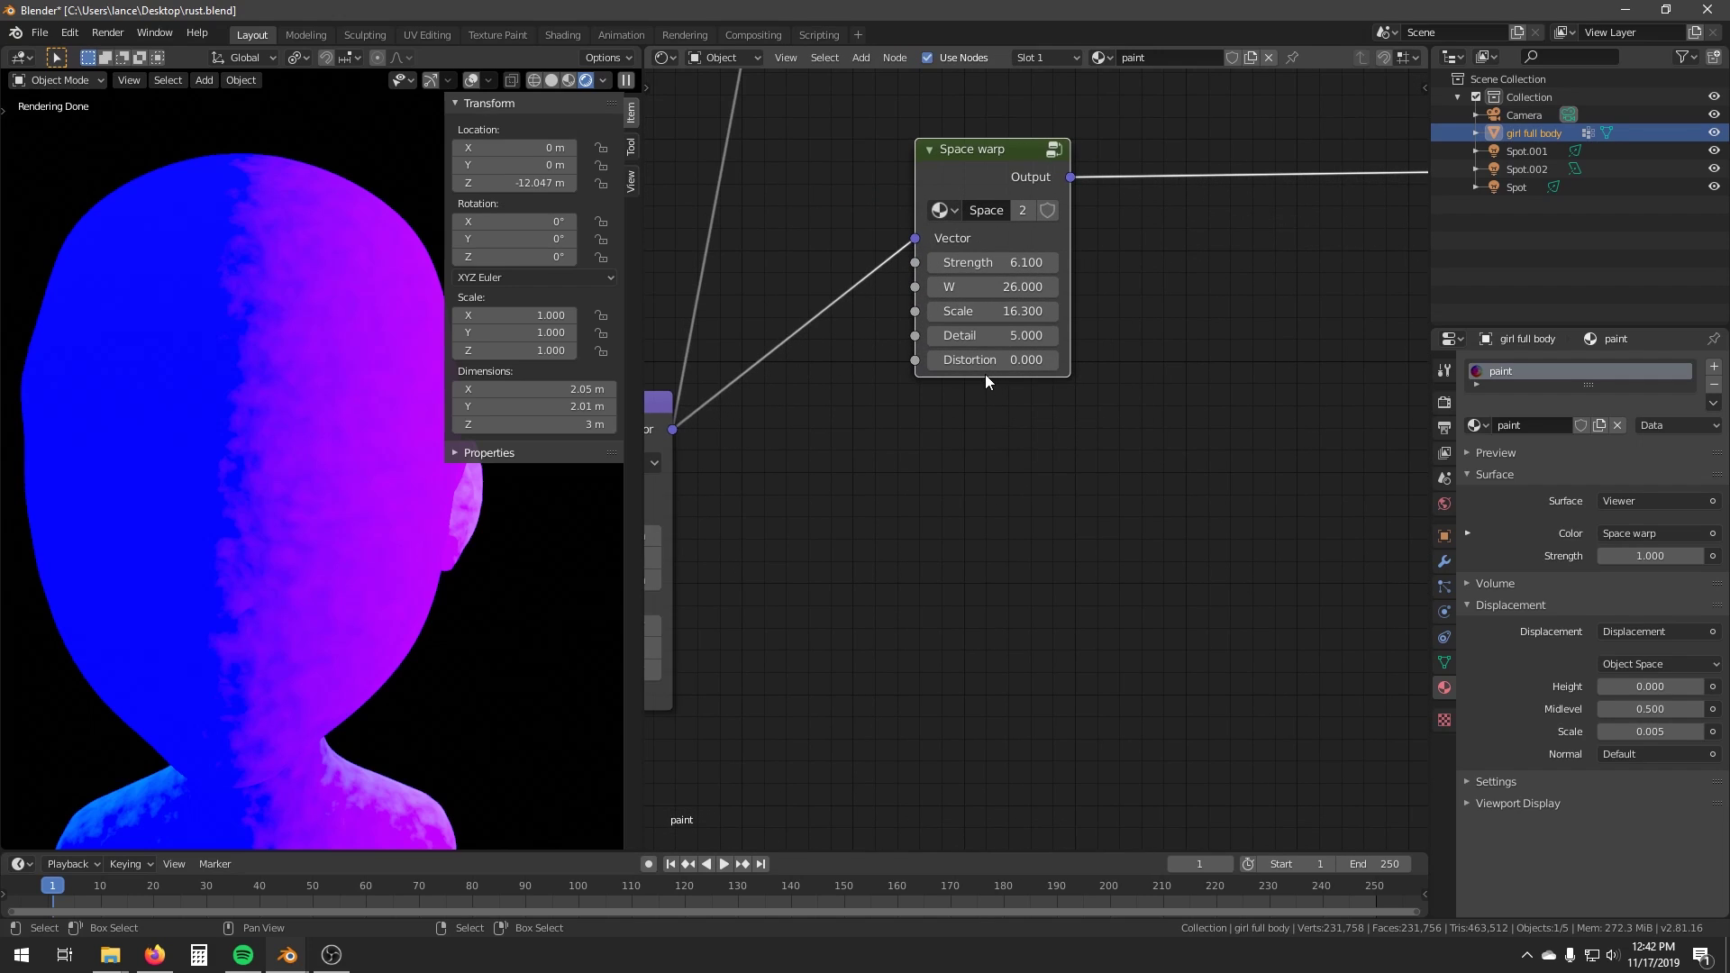
{"action": "middle_click_drag", "start_coordinate": [935, 257], "coordinate": [774, 311]}
{"action": "middle_click_drag", "start_coordinate": [912, 534], "coordinate": [1102, 441]}
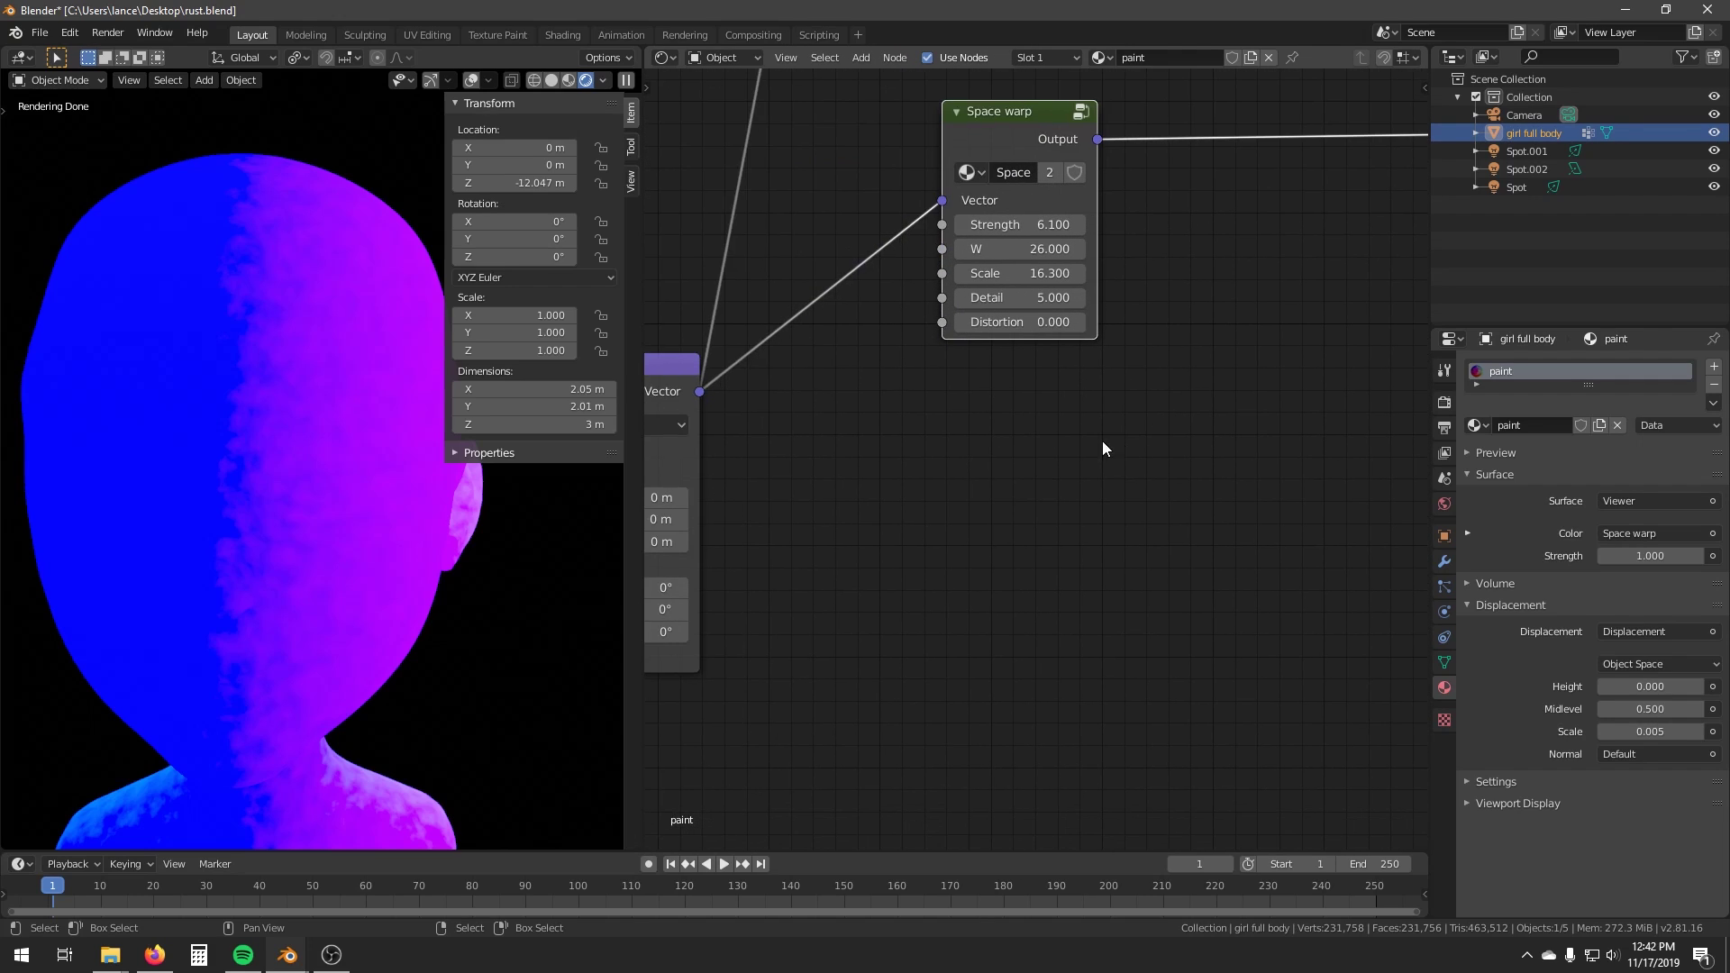
{"action": "middle_click_drag", "start_coordinate": [940, 459], "coordinate": [954, 399]}
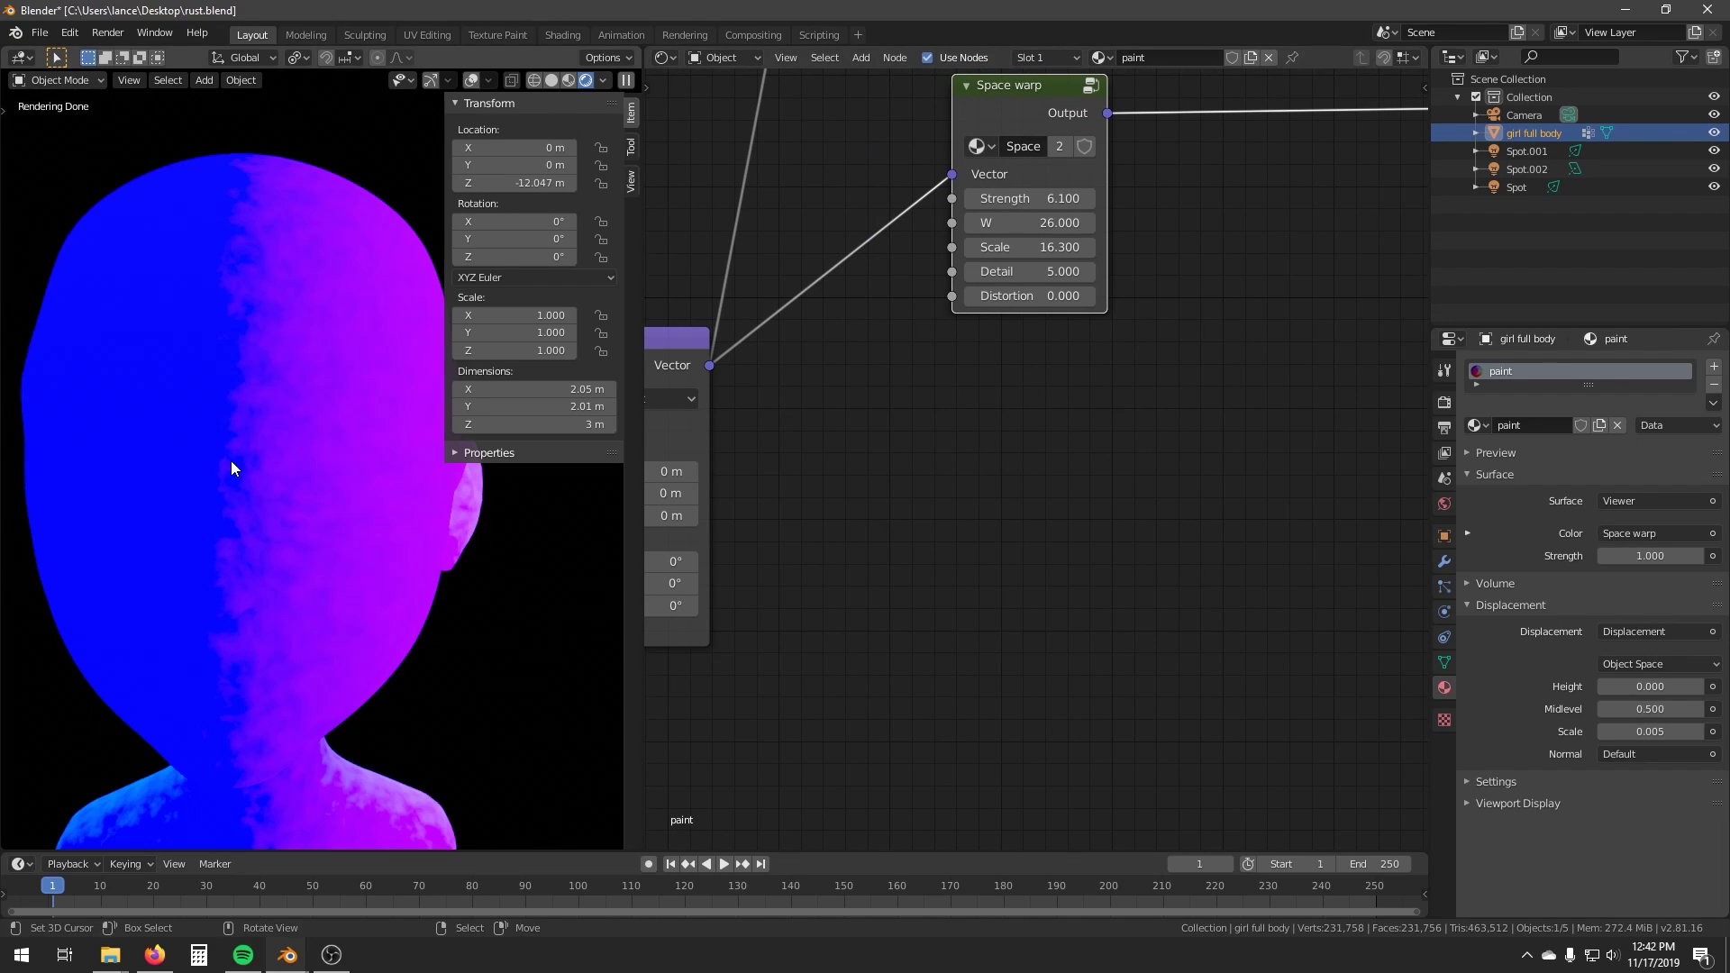
{"action": "middle_click_drag", "start_coordinate": [1134, 354], "coordinate": [1128, 445]}
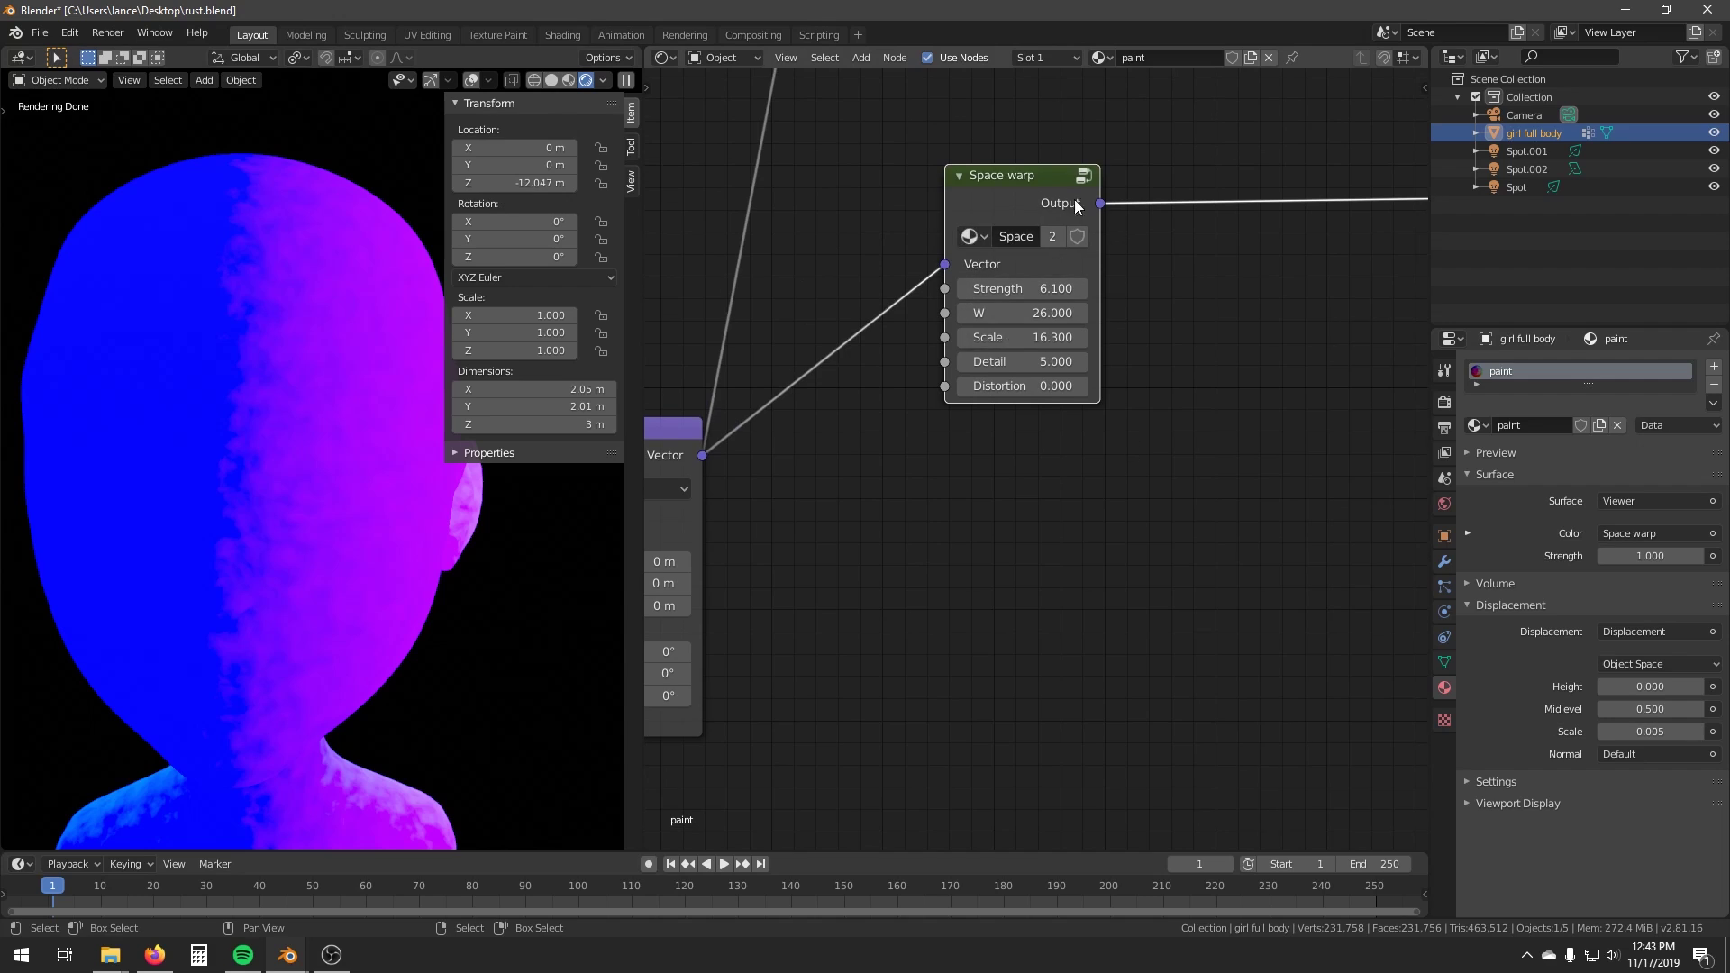
{"action": "middle_click_drag", "start_coordinate": [963, 618], "coordinate": [940, 561]}
{"action": "scroll", "coordinate": [940, 560], "scroll_direction": "up", "scroll_amount": 1}
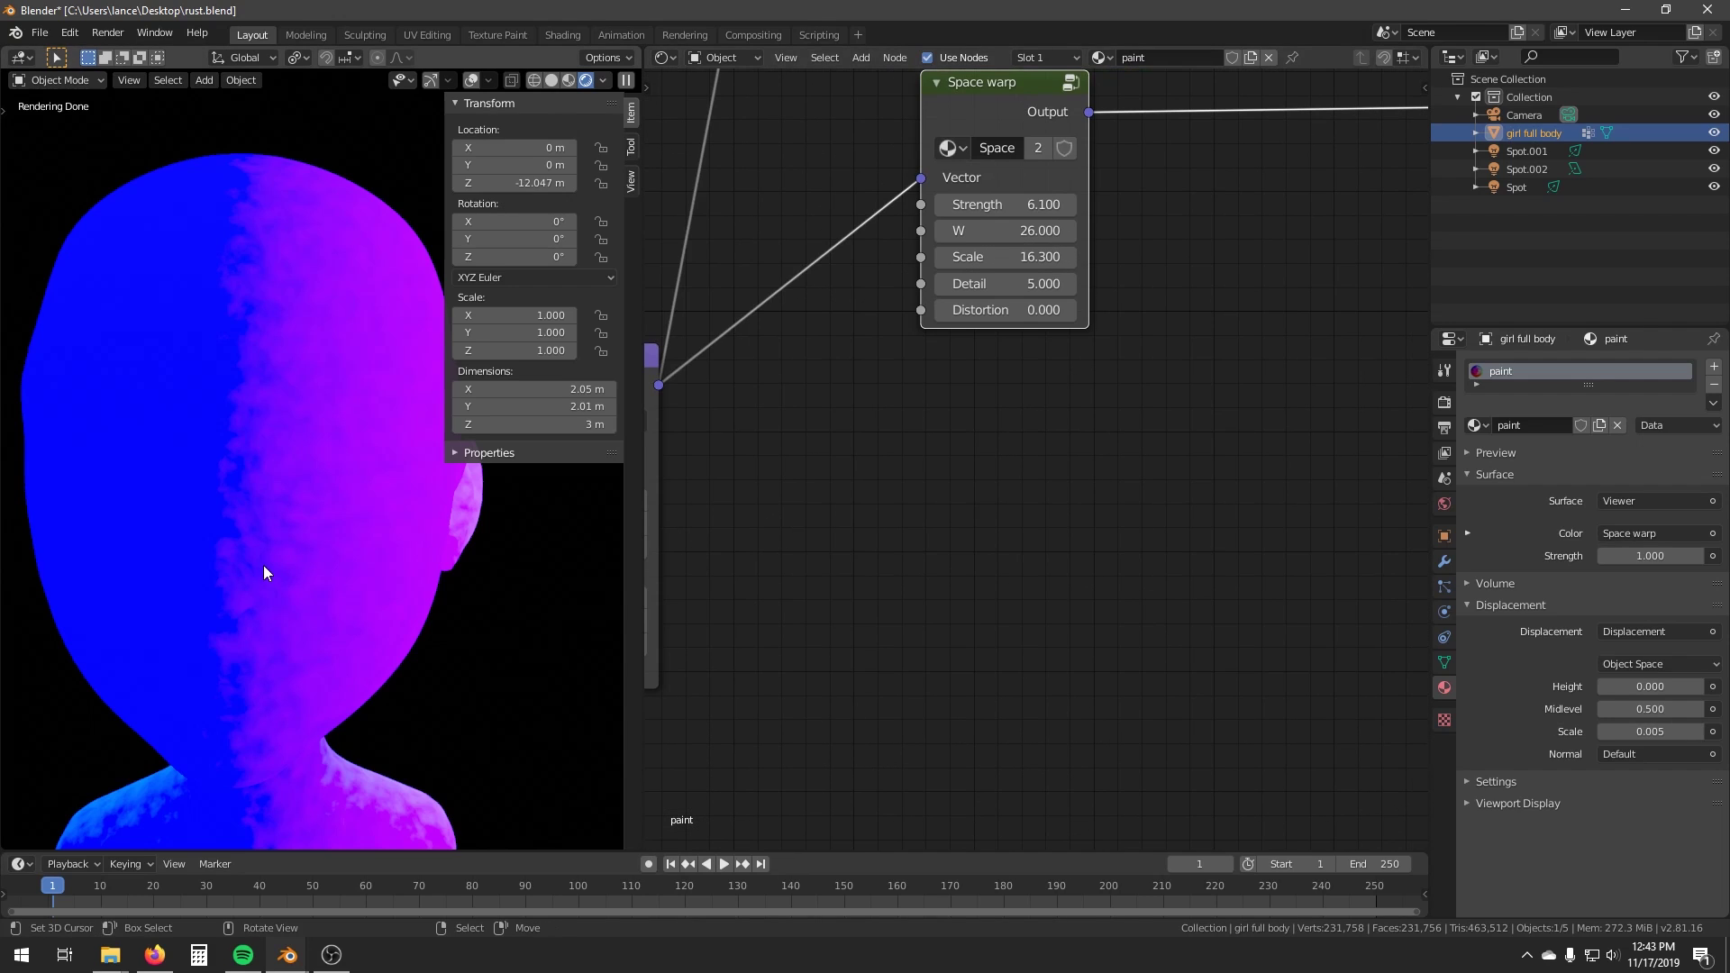
{"action": "middle_click_drag", "start_coordinate": [307, 546], "coordinate": [270, 572]}
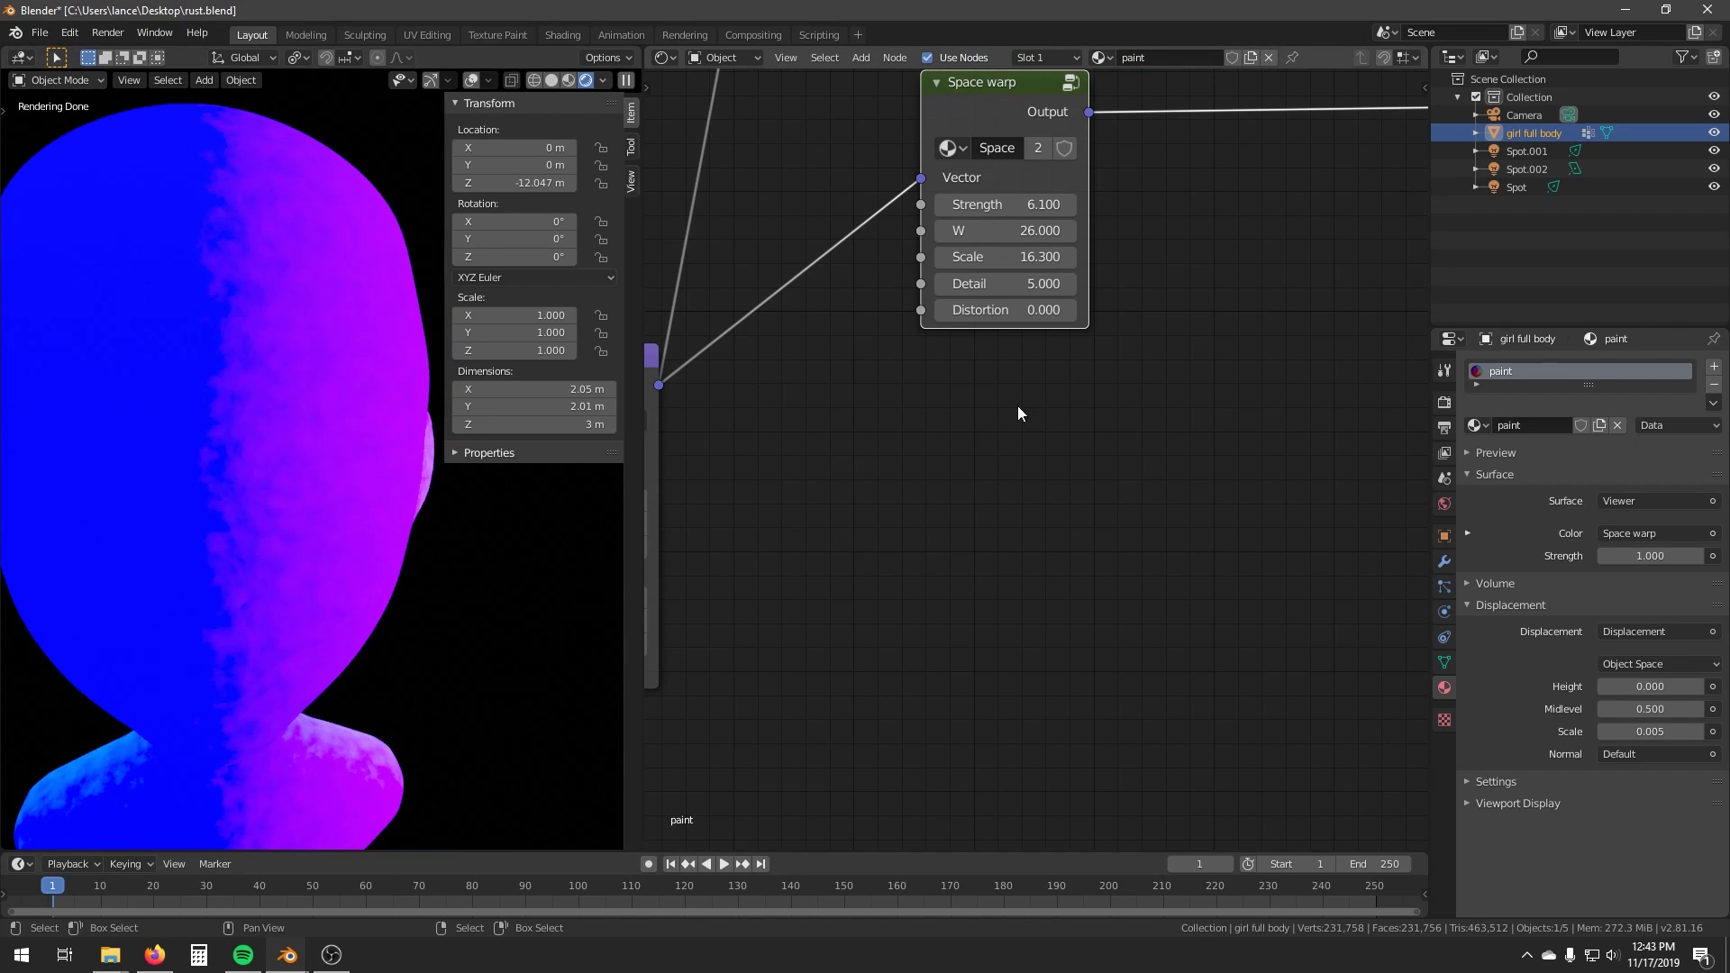
Add a second Mapping node below the Space warp node and feed it from the first Mapping node's Vector output.
{"action": "middle_click_drag", "start_coordinate": [958, 463], "coordinate": [1024, 506]}
{"action": "key", "text": "shift+a"}
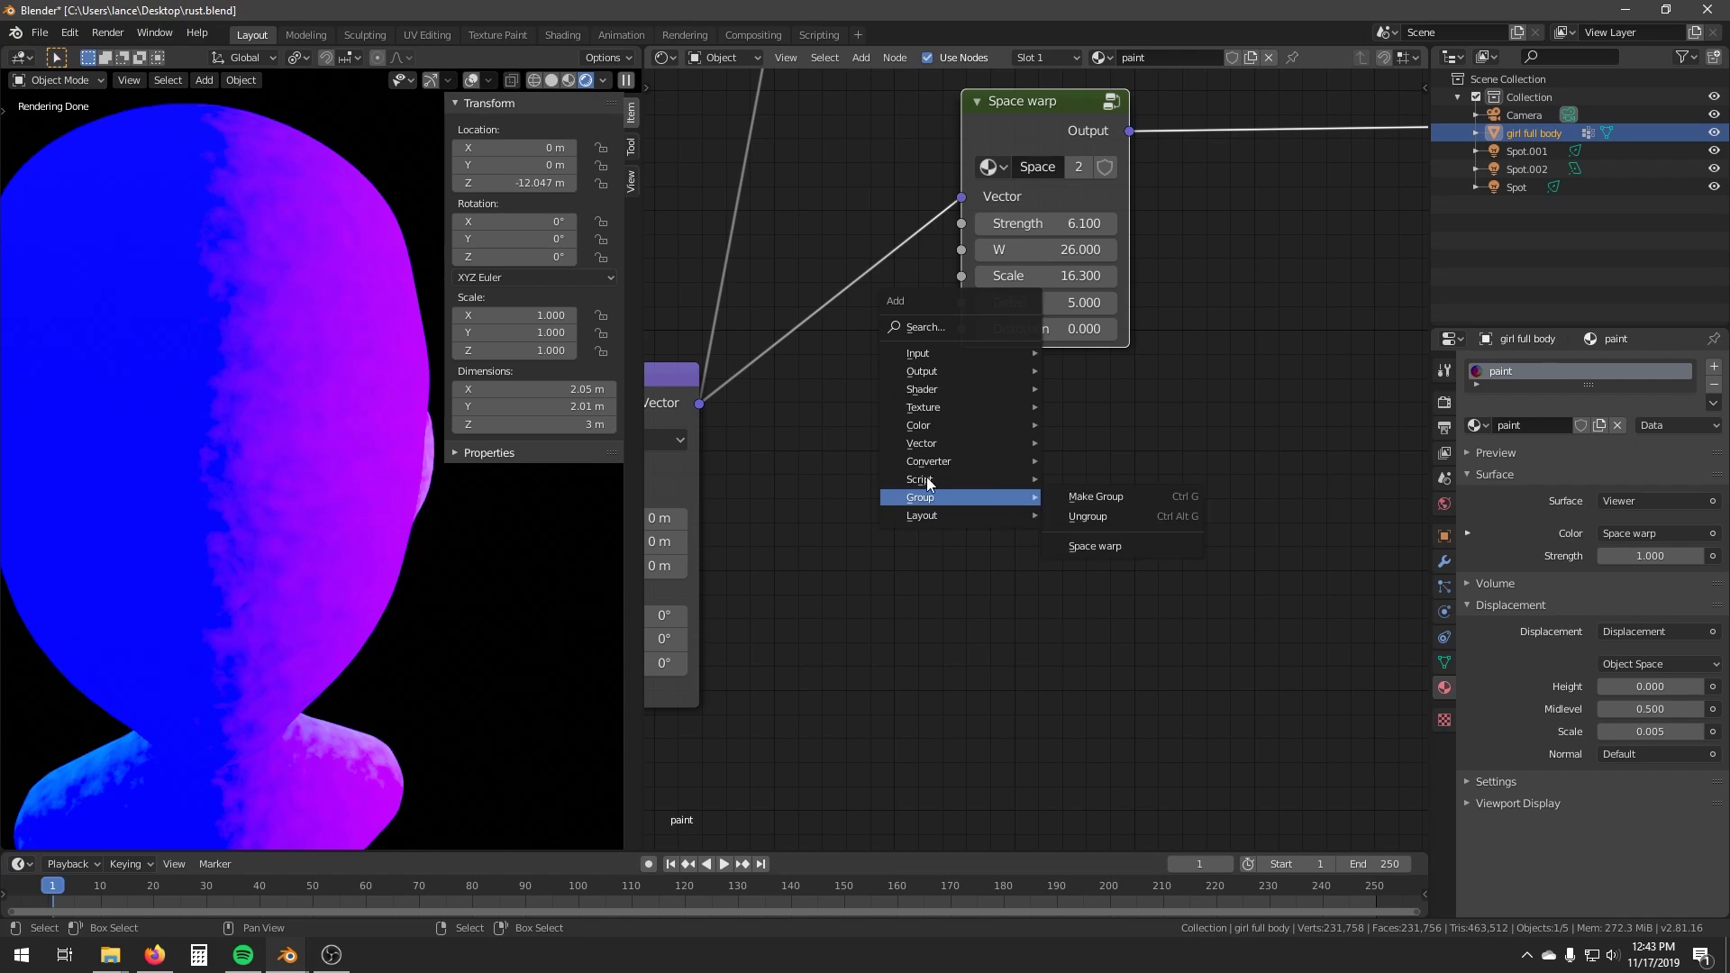
{"action": "mouse_move", "coordinate": [933, 441]}
{"action": "left_click", "coordinate": [1125, 491]}
{"action": "left_click", "coordinate": [980, 396]}
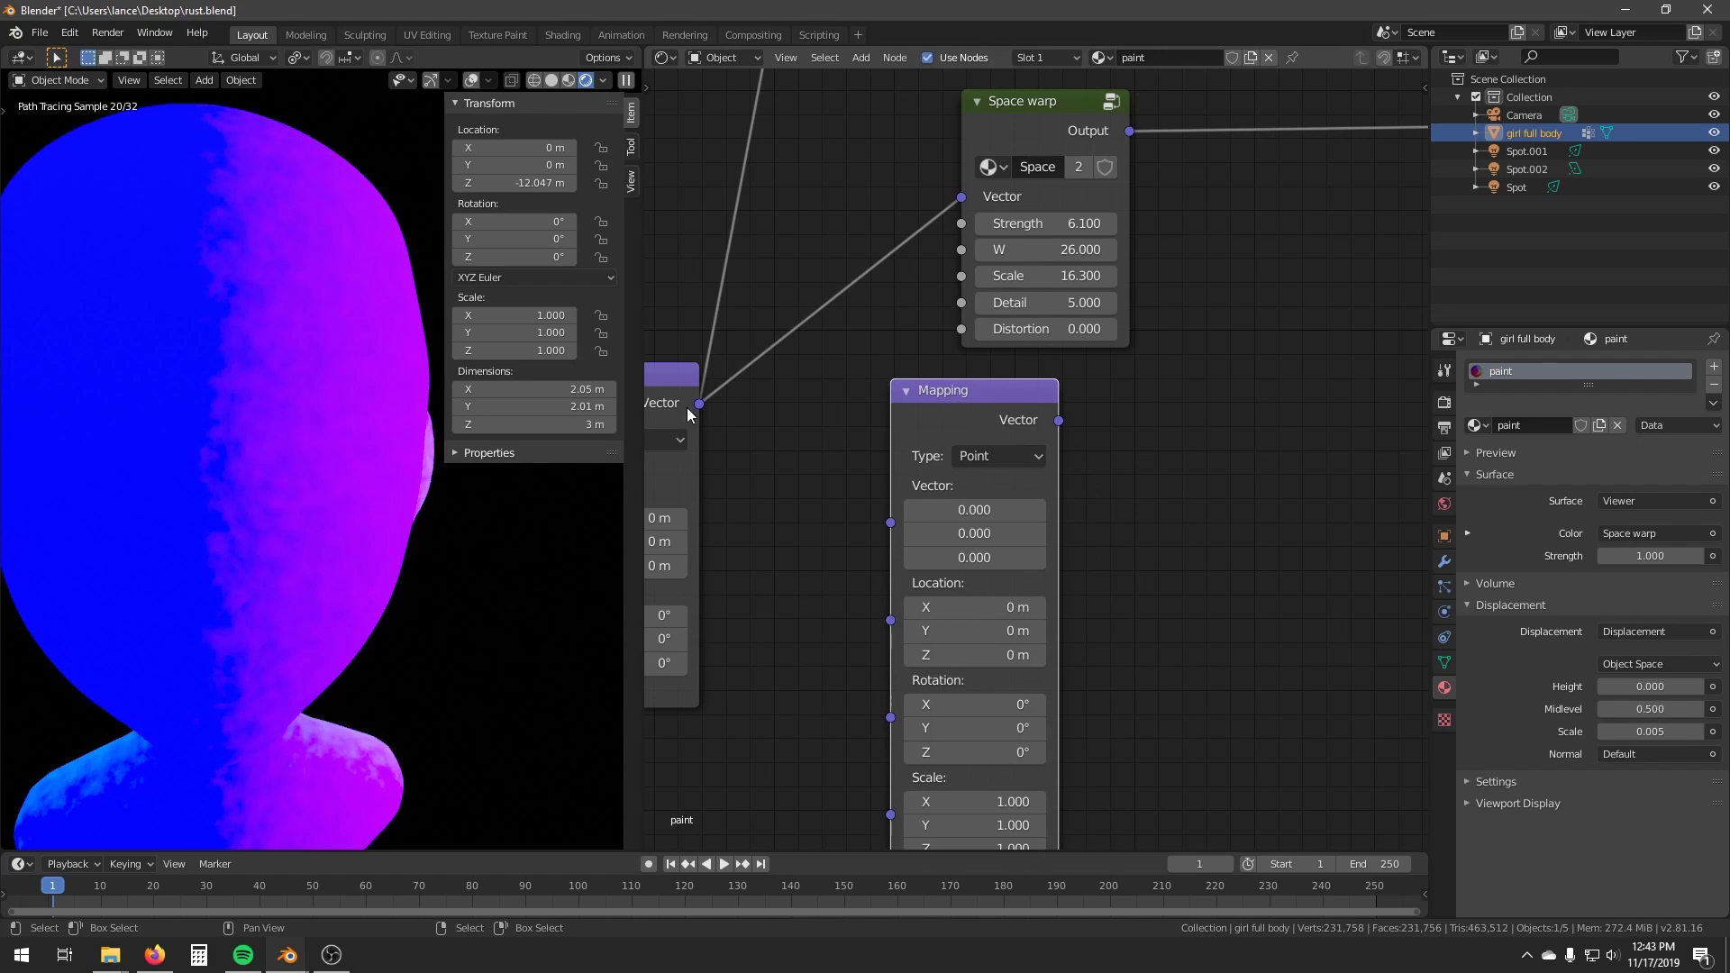
{"action": "left_click_drag", "start_coordinate": [699, 402], "coordinate": [890, 523]}
{"action": "middle_click_drag", "start_coordinate": [1123, 611], "coordinate": [1211, 548]}
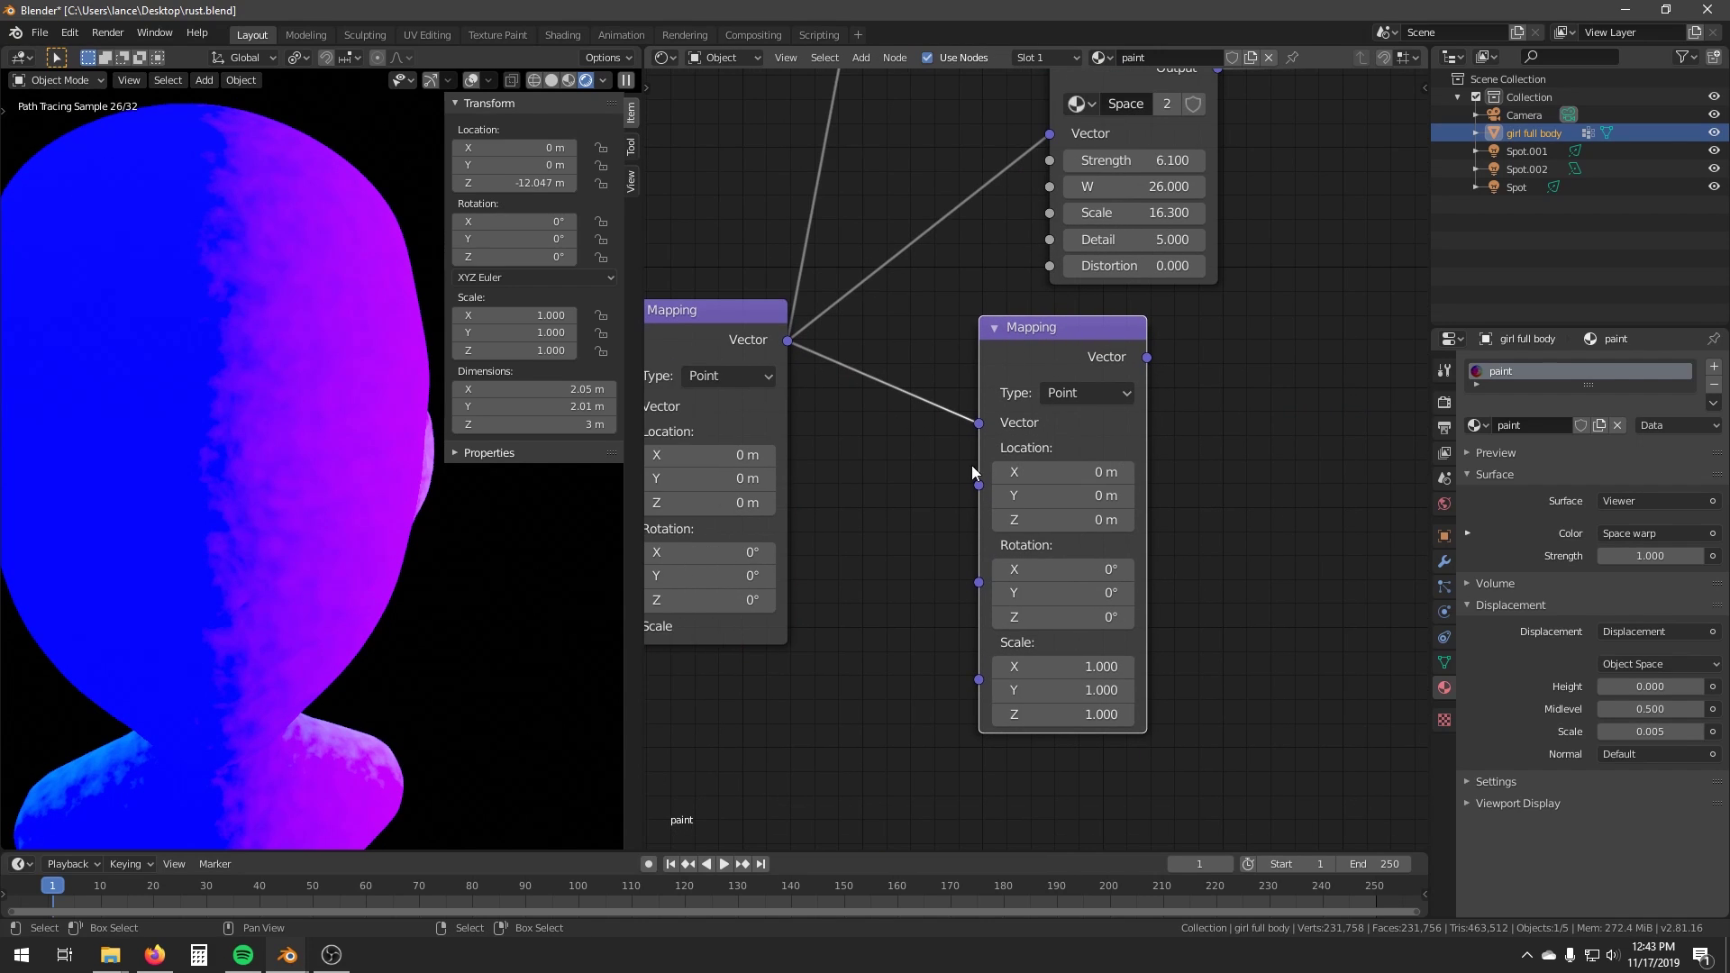
Set the new Mapping node's Z scale to 0.05 and move the node lower, away from the Space warp node.
{"action": "left_click", "coordinate": [1077, 714]}
{"action": "key", "text": "Return"}
{"action": "middle_click_drag", "start_coordinate": [1350, 518], "coordinate": [1123, 565]}
{"action": "middle_click_drag", "start_coordinate": [1086, 474], "coordinate": [1040, 562]}
{"action": "scroll", "coordinate": [1040, 562], "scroll_direction": "down", "scroll_amount": 1}
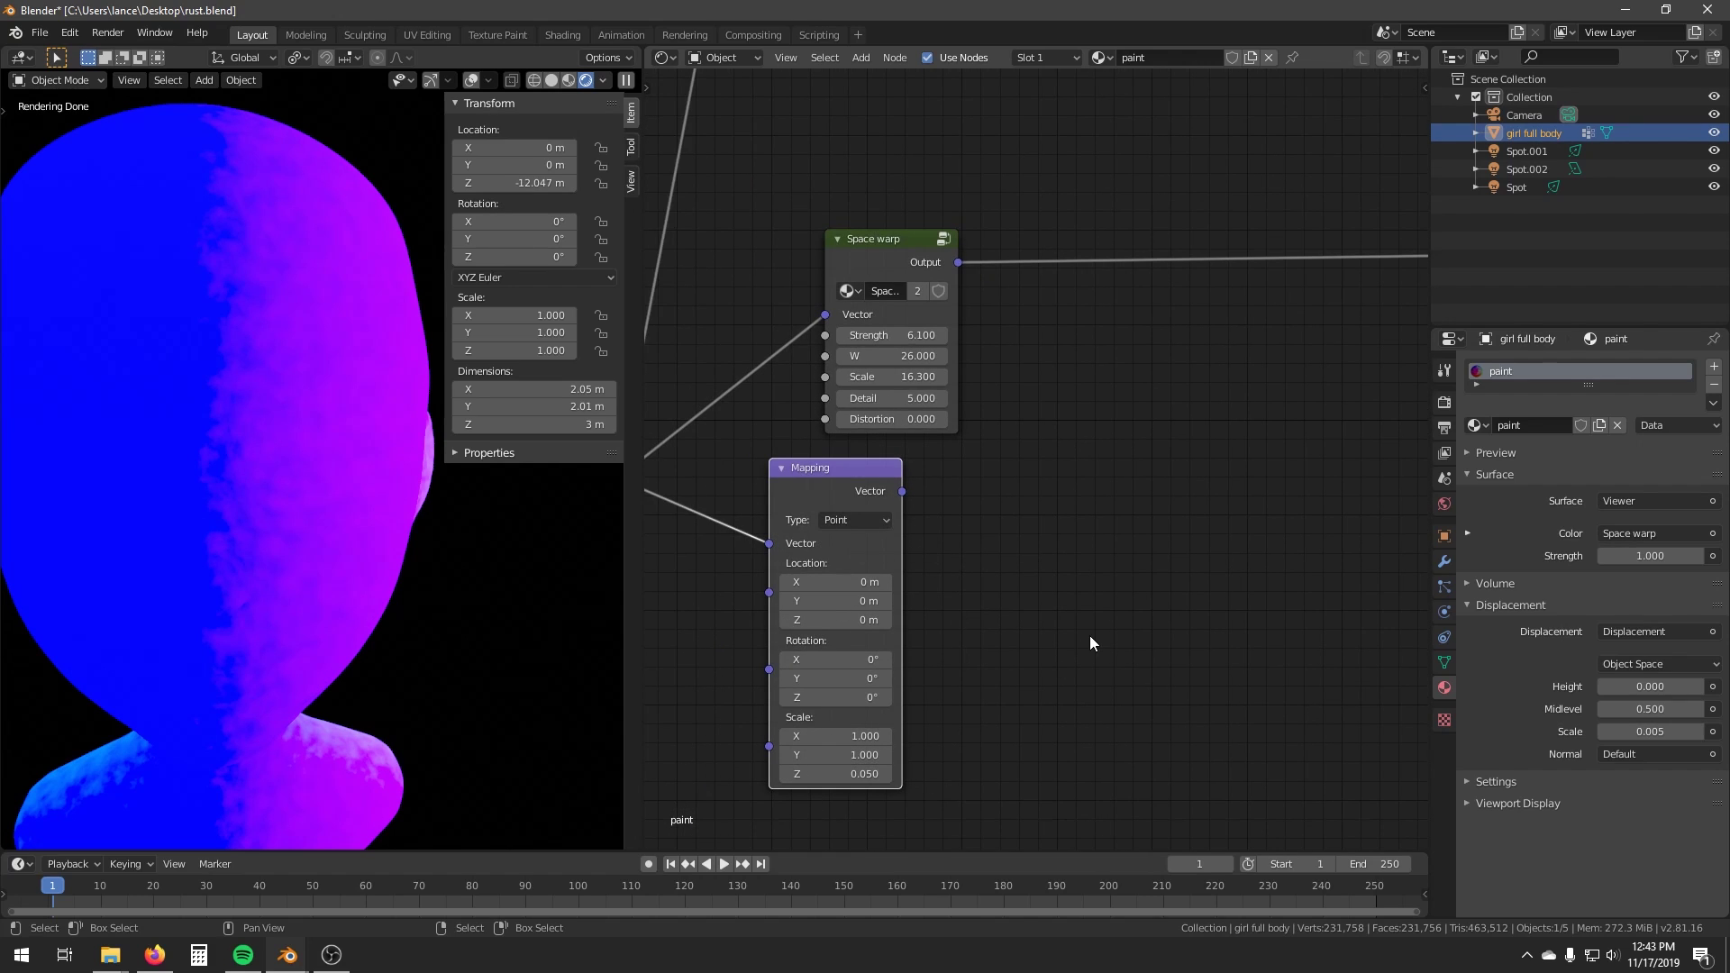
{"action": "left_click_drag", "start_coordinate": [863, 487], "coordinate": [886, 516]}
Add a Noise Texture beside the new Mapping node and connect the Mapping Vector output to its Vector input.
{"action": "middle_click_drag", "start_coordinate": [1093, 547], "coordinate": [1009, 577]}
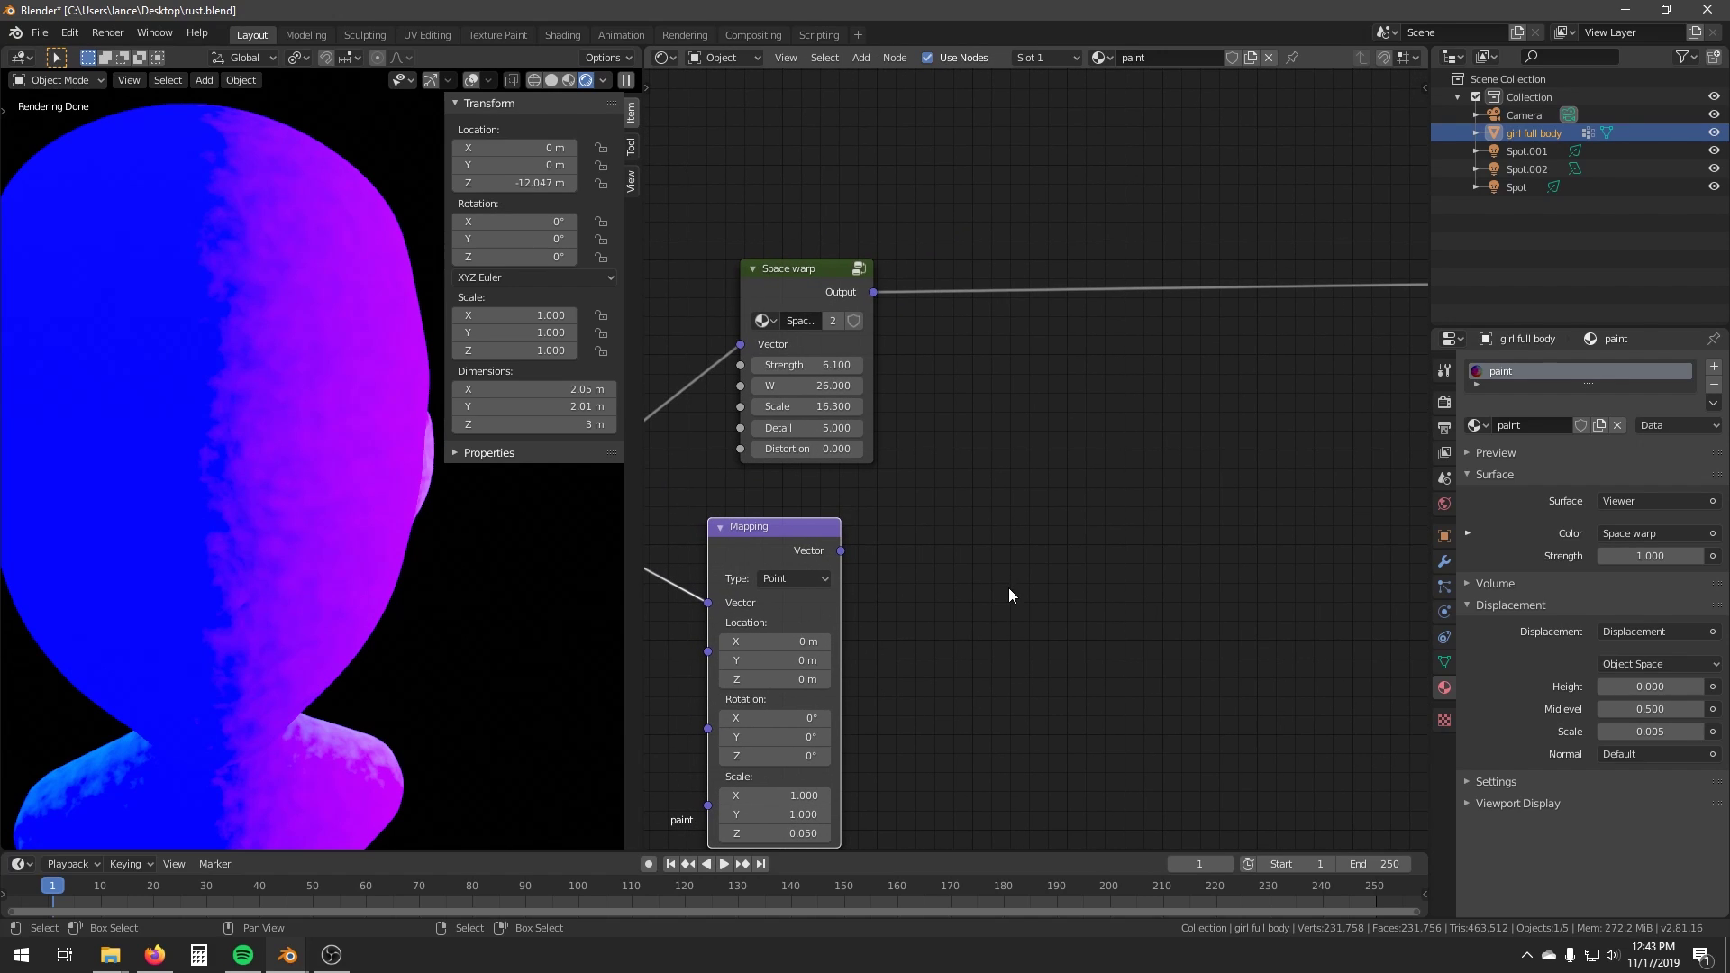
{"action": "key", "text": "shift+a"}
{"action": "mouse_move", "coordinate": [949, 532]}
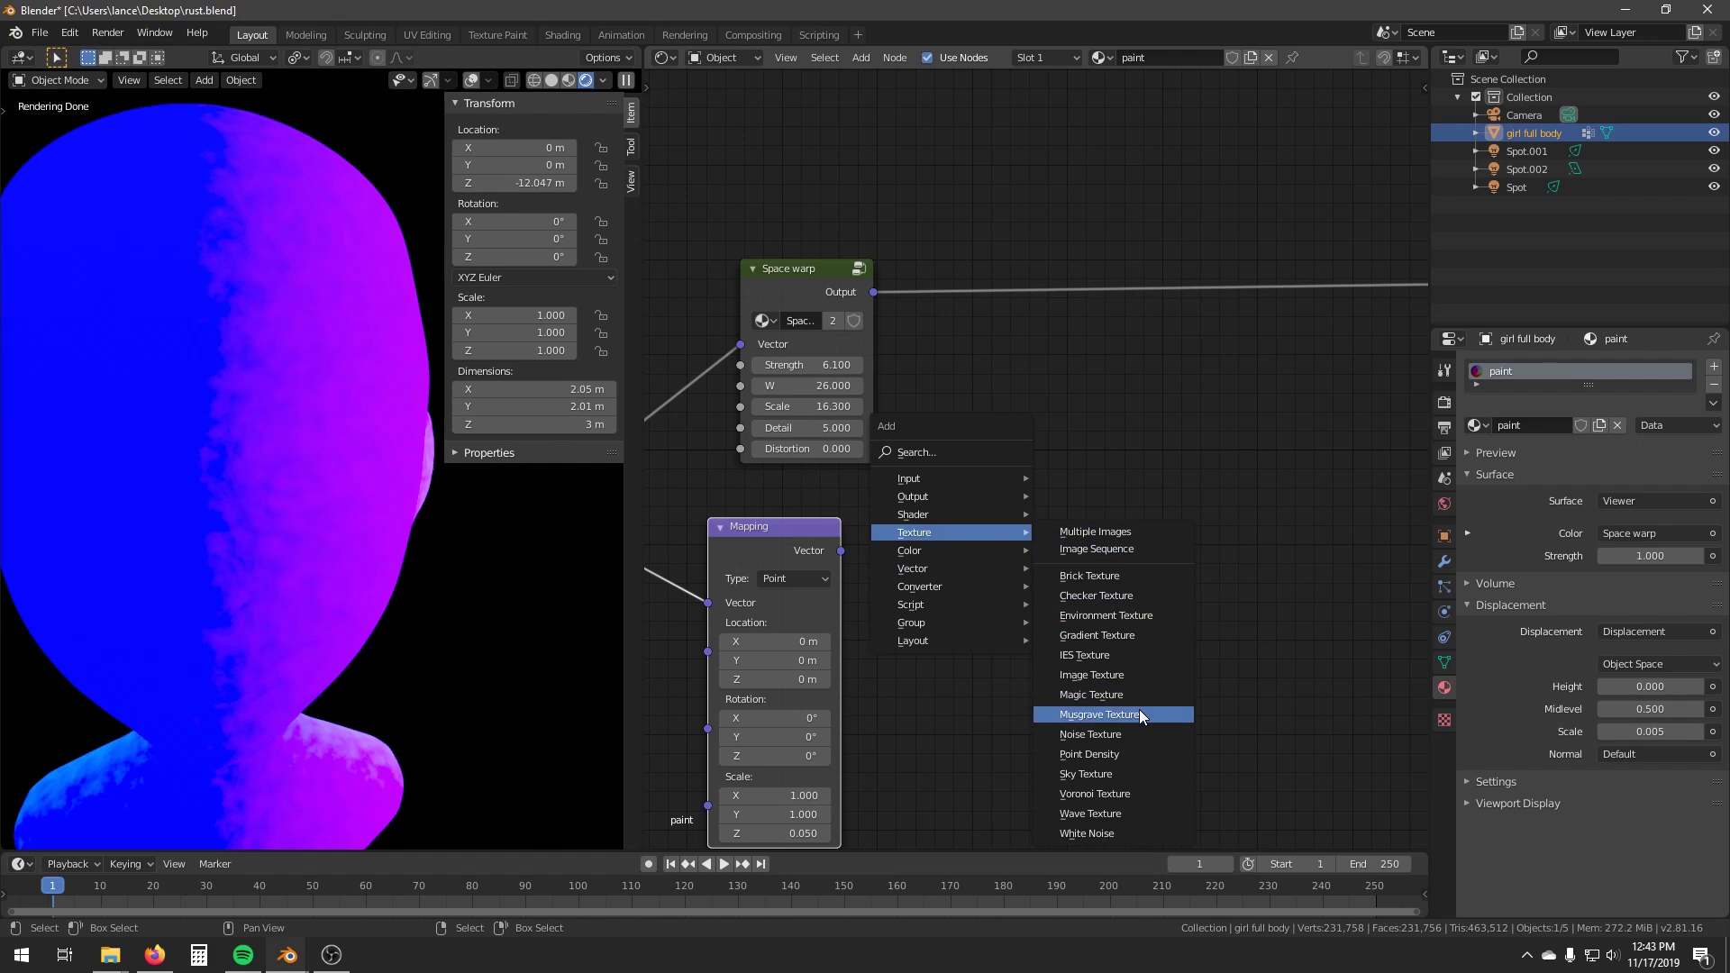
{"action": "left_click", "coordinate": [1133, 732]}
{"action": "left_click", "coordinate": [918, 442]}
{"action": "right_click_drag", "start_coordinate": [844, 547], "coordinate": [977, 553], "text": "alt"}
Preview the Noise Texture's Fac and Color outputs on the head, finishing with the Fac output.
{"action": "left_click", "coordinate": [990, 478], "text": "ctrl+shift"}
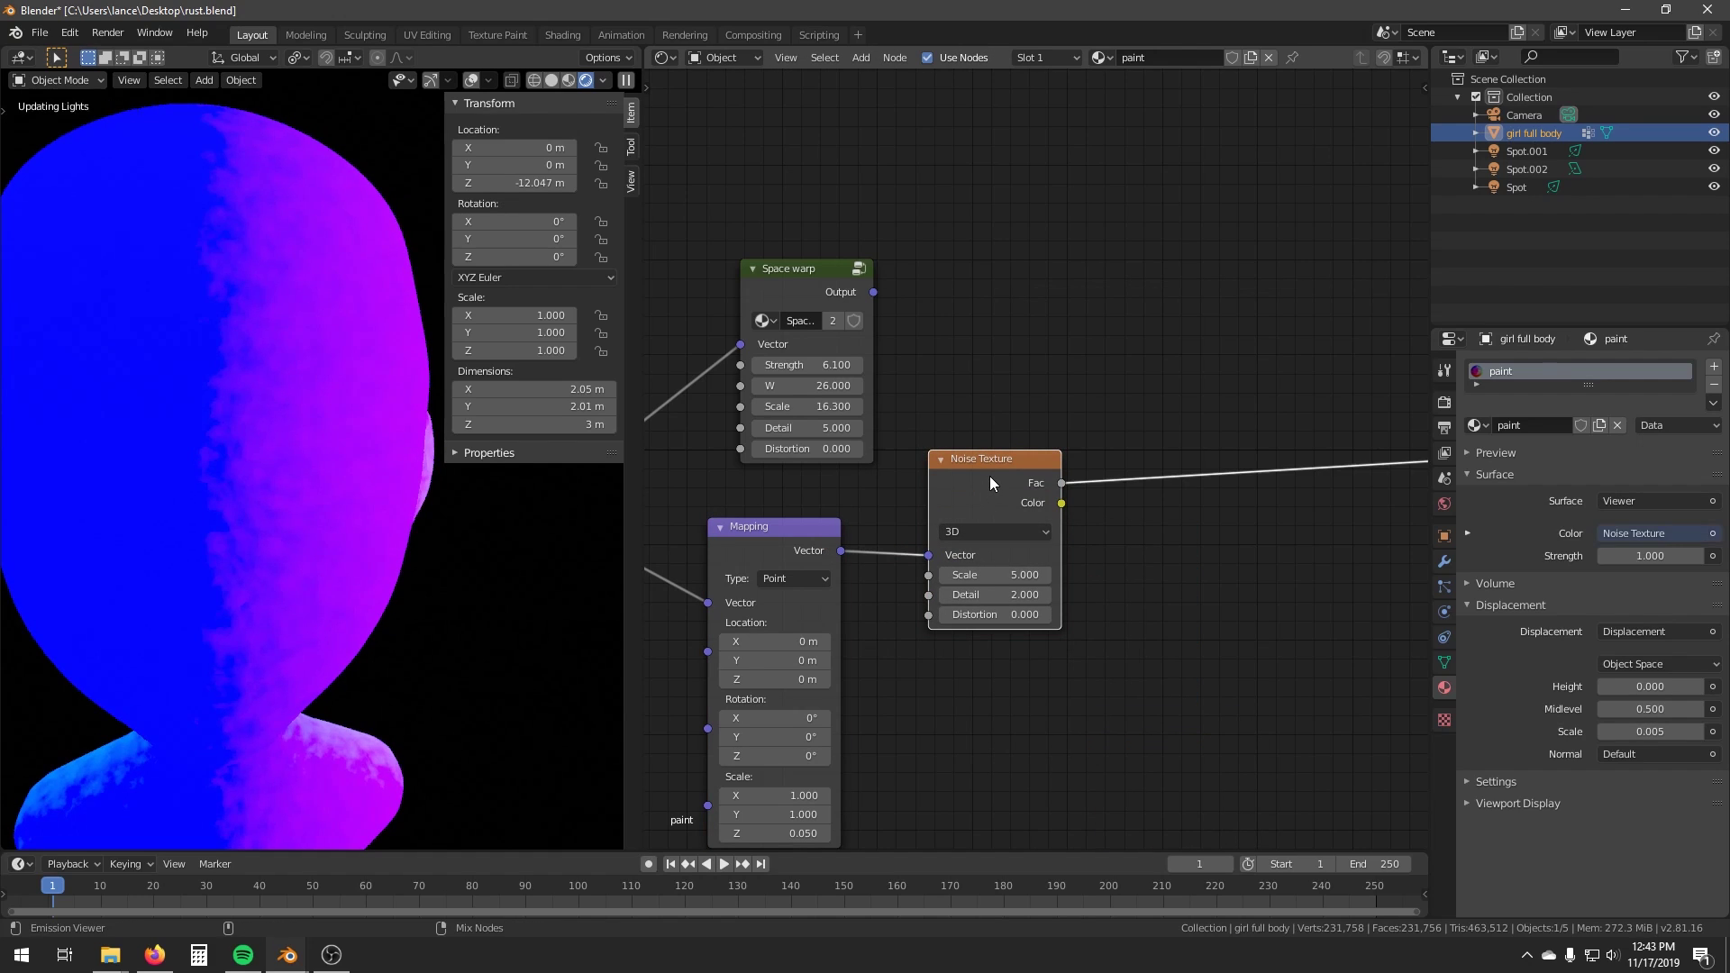
{"action": "left_click", "coordinate": [990, 476], "text": "ctrl+shift"}
{"action": "scroll", "coordinate": [317, 646], "scroll_direction": "down", "scroll_amount": 4}
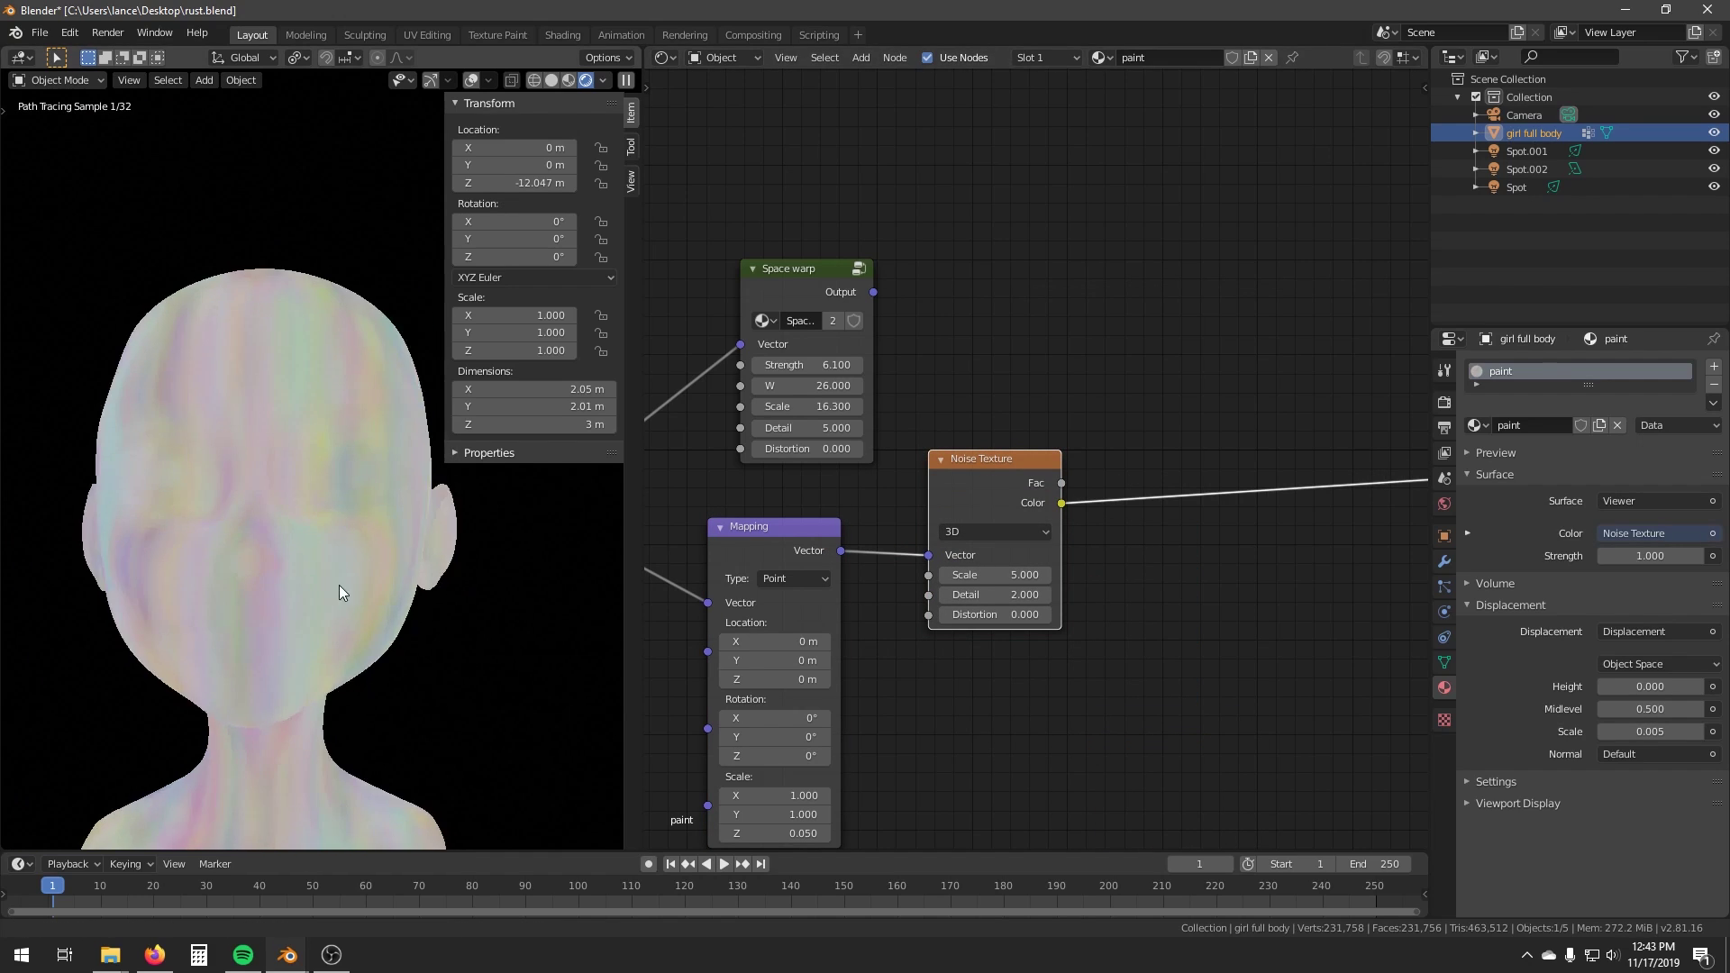
{"action": "middle_click_drag", "start_coordinate": [338, 586], "coordinate": [343, 636]}
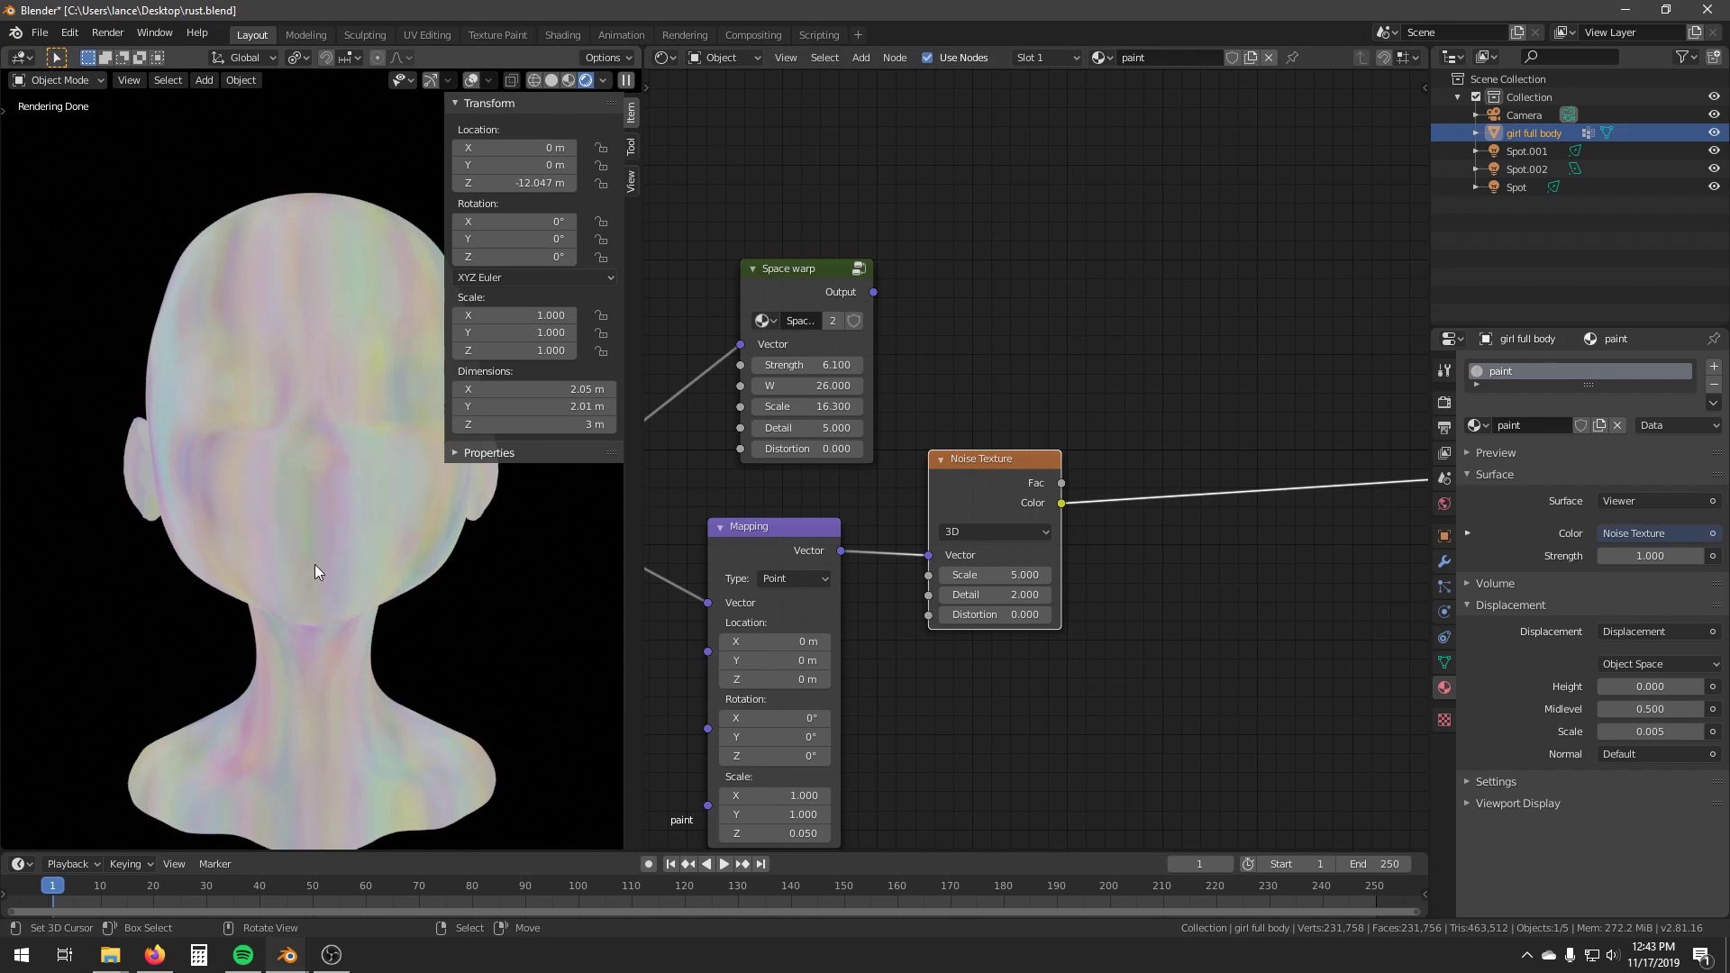
{"action": "left_click", "coordinate": [980, 478], "text": "ctrl+shift"}
{"action": "middle_click_drag", "start_coordinate": [981, 478], "coordinate": [1004, 507]}
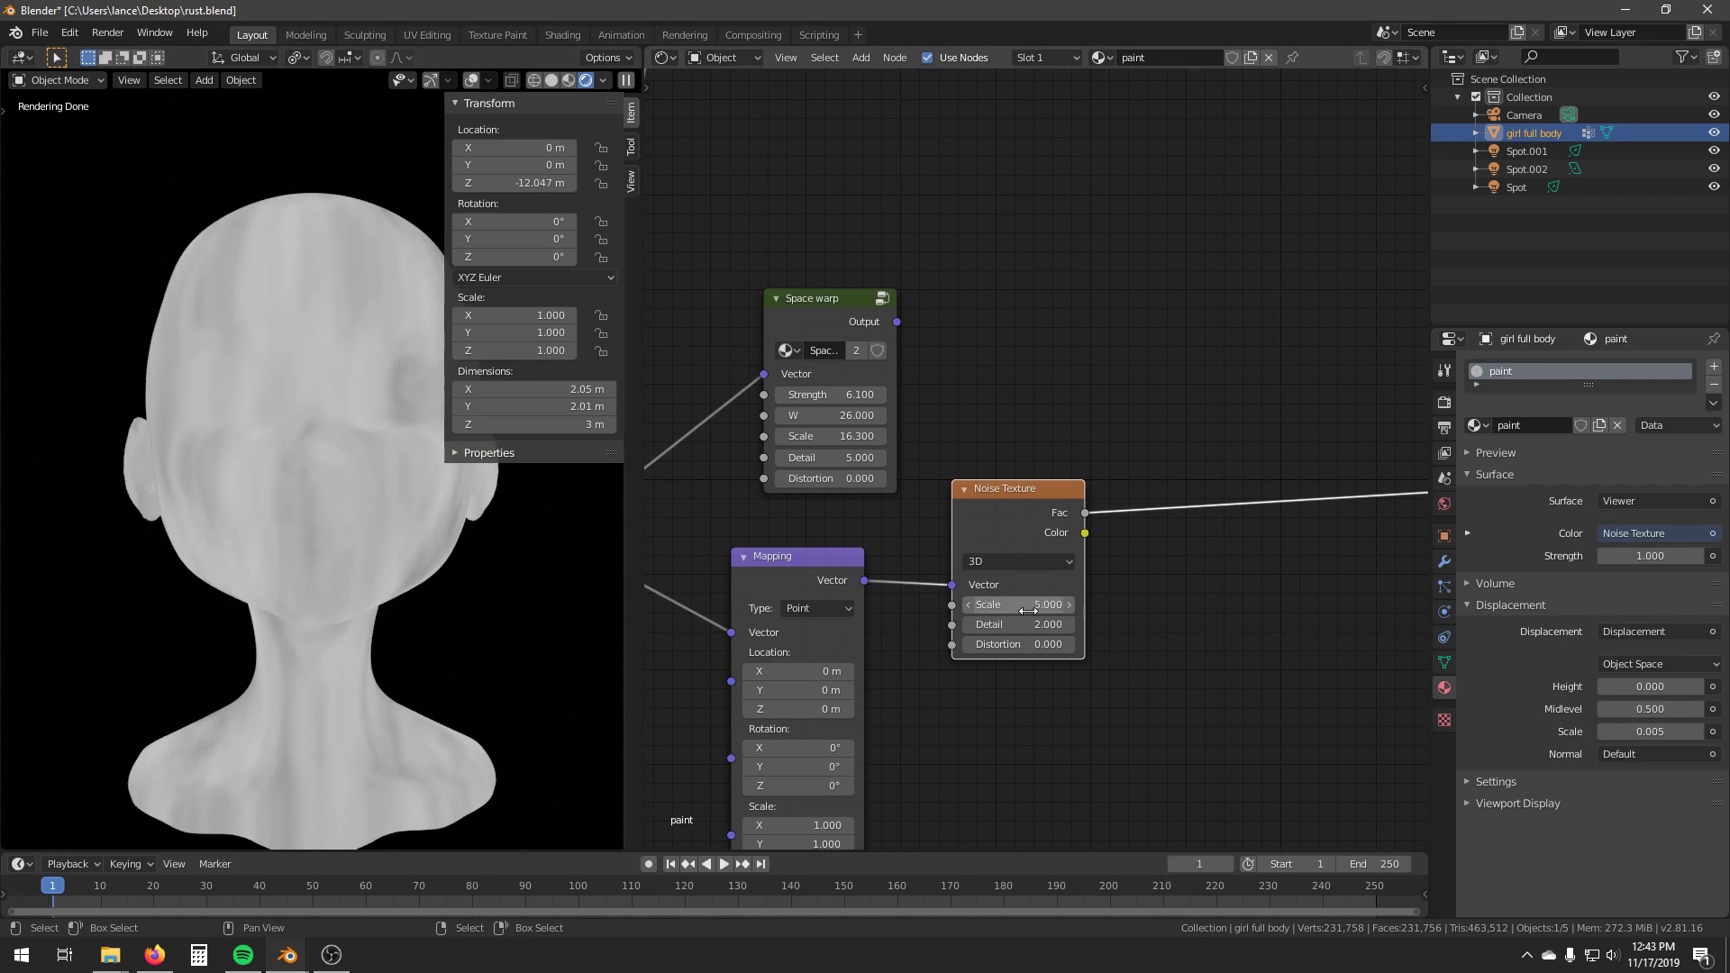
Raise the Noise Texture's Scale to 241.9 and check the fine vertical streaks on the head.
{"action": "left_click_drag", "start_coordinate": [1027, 611], "coordinate": [1197, 611]}
{"action": "middle_click_drag", "start_coordinate": [227, 441], "coordinate": [218, 479]}
{"action": "scroll", "coordinate": [218, 479], "scroll_direction": "up", "scroll_amount": 6}
{"action": "left_click_drag", "start_coordinate": [996, 609], "coordinate": [1153, 605]}
{"action": "left_click_drag", "start_coordinate": [989, 603], "coordinate": [1000, 603]}
{"action": "mouse_move", "coordinate": [586, 621]}
{"action": "middle_mouse_down"}
{"action": "mouse_move", "coordinate": [375, 559]}
{"action": "mouse_move", "coordinate": [386, 602]}
{"action": "middle_mouse_up"}
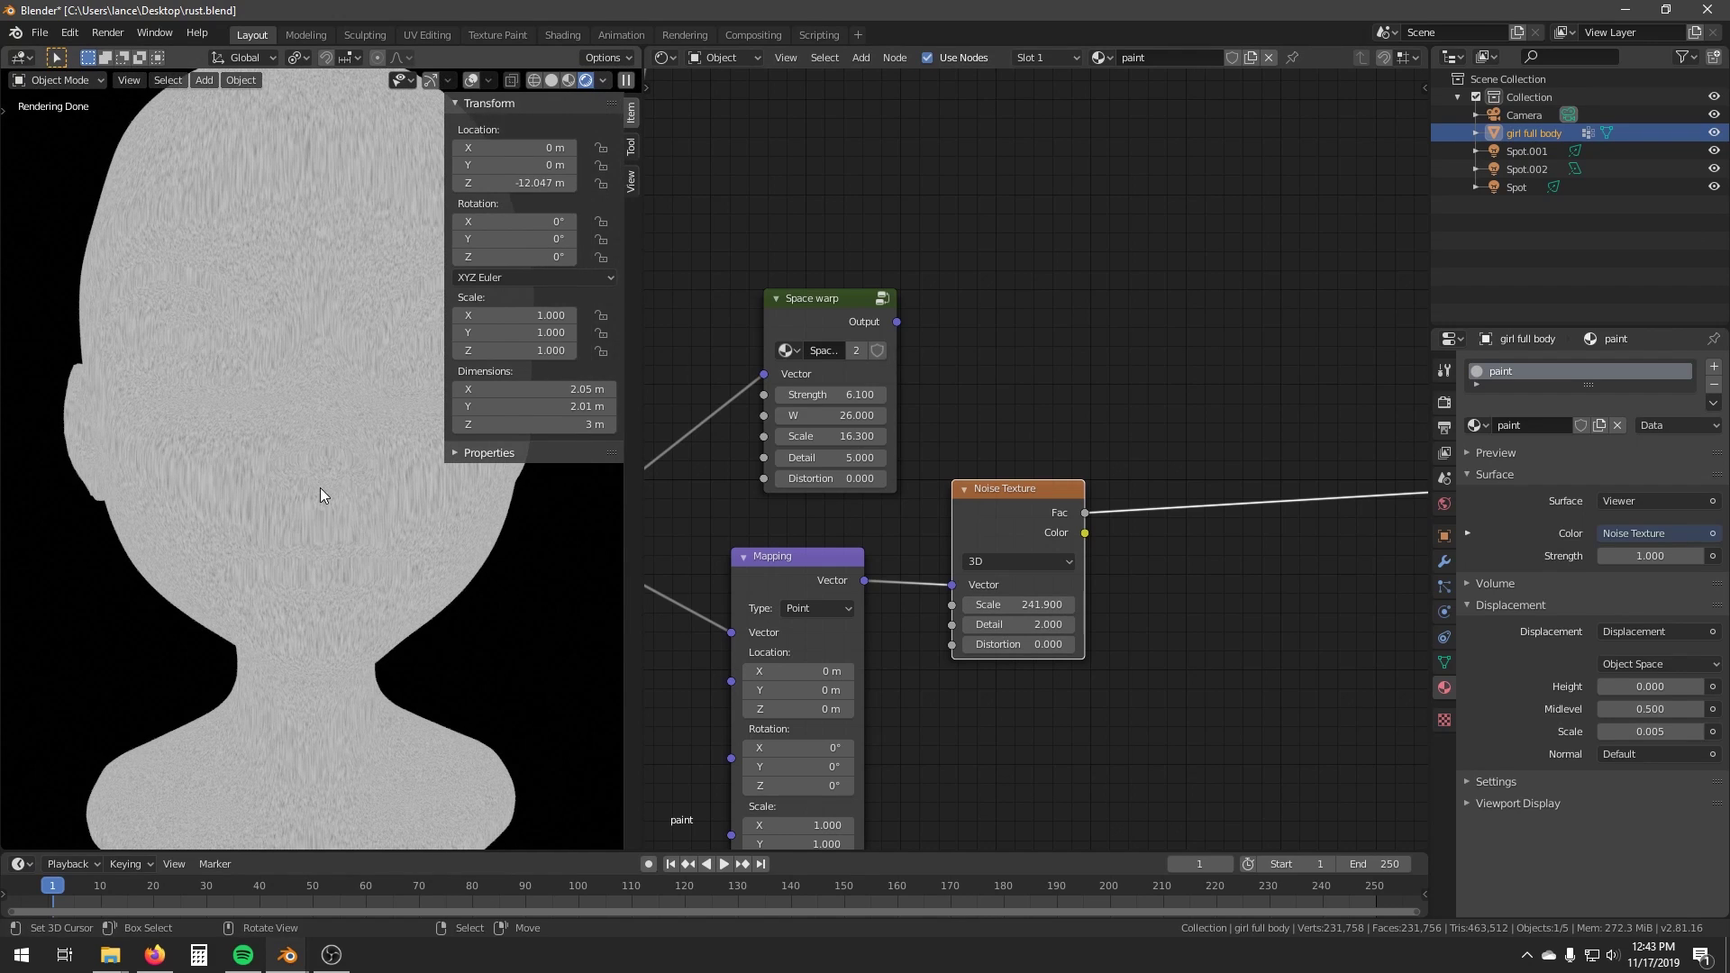
{"action": "mouse_move", "coordinate": [357, 543]}
{"action": "middle_mouse_down"}
{"action": "mouse_move", "coordinate": [326, 538]}
{"action": "mouse_move", "coordinate": [426, 485]}
{"action": "middle_mouse_up"}
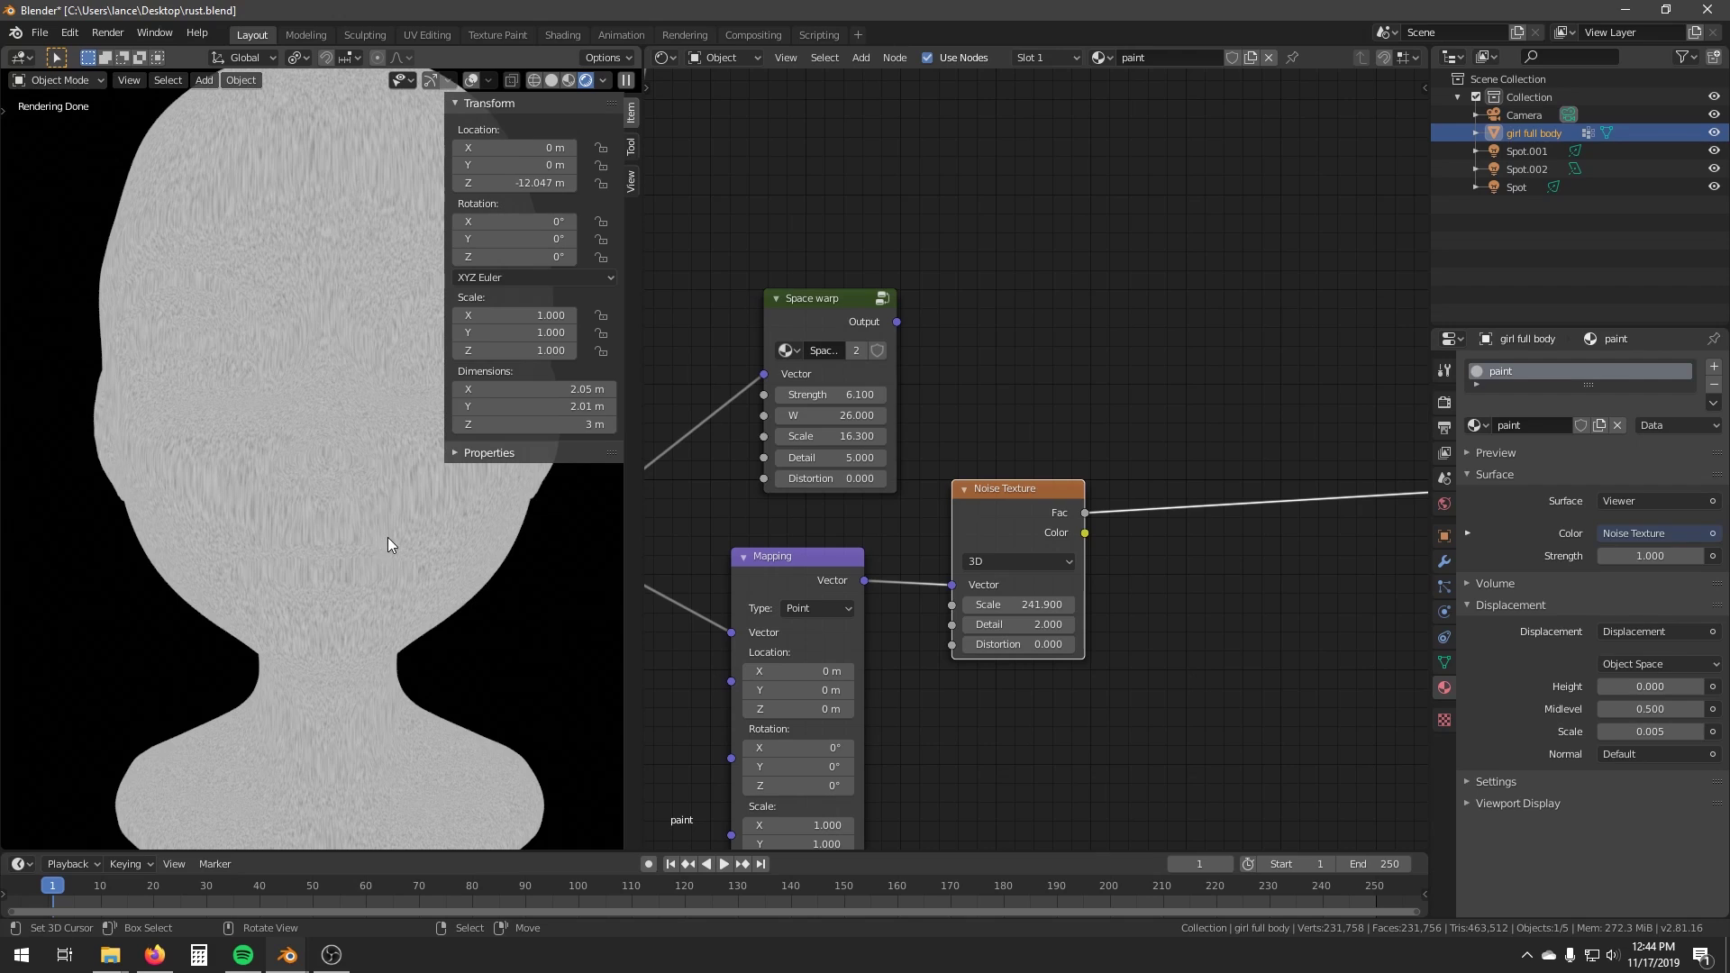
{"action": "middle_click_drag", "start_coordinate": [388, 538], "coordinate": [386, 544]}
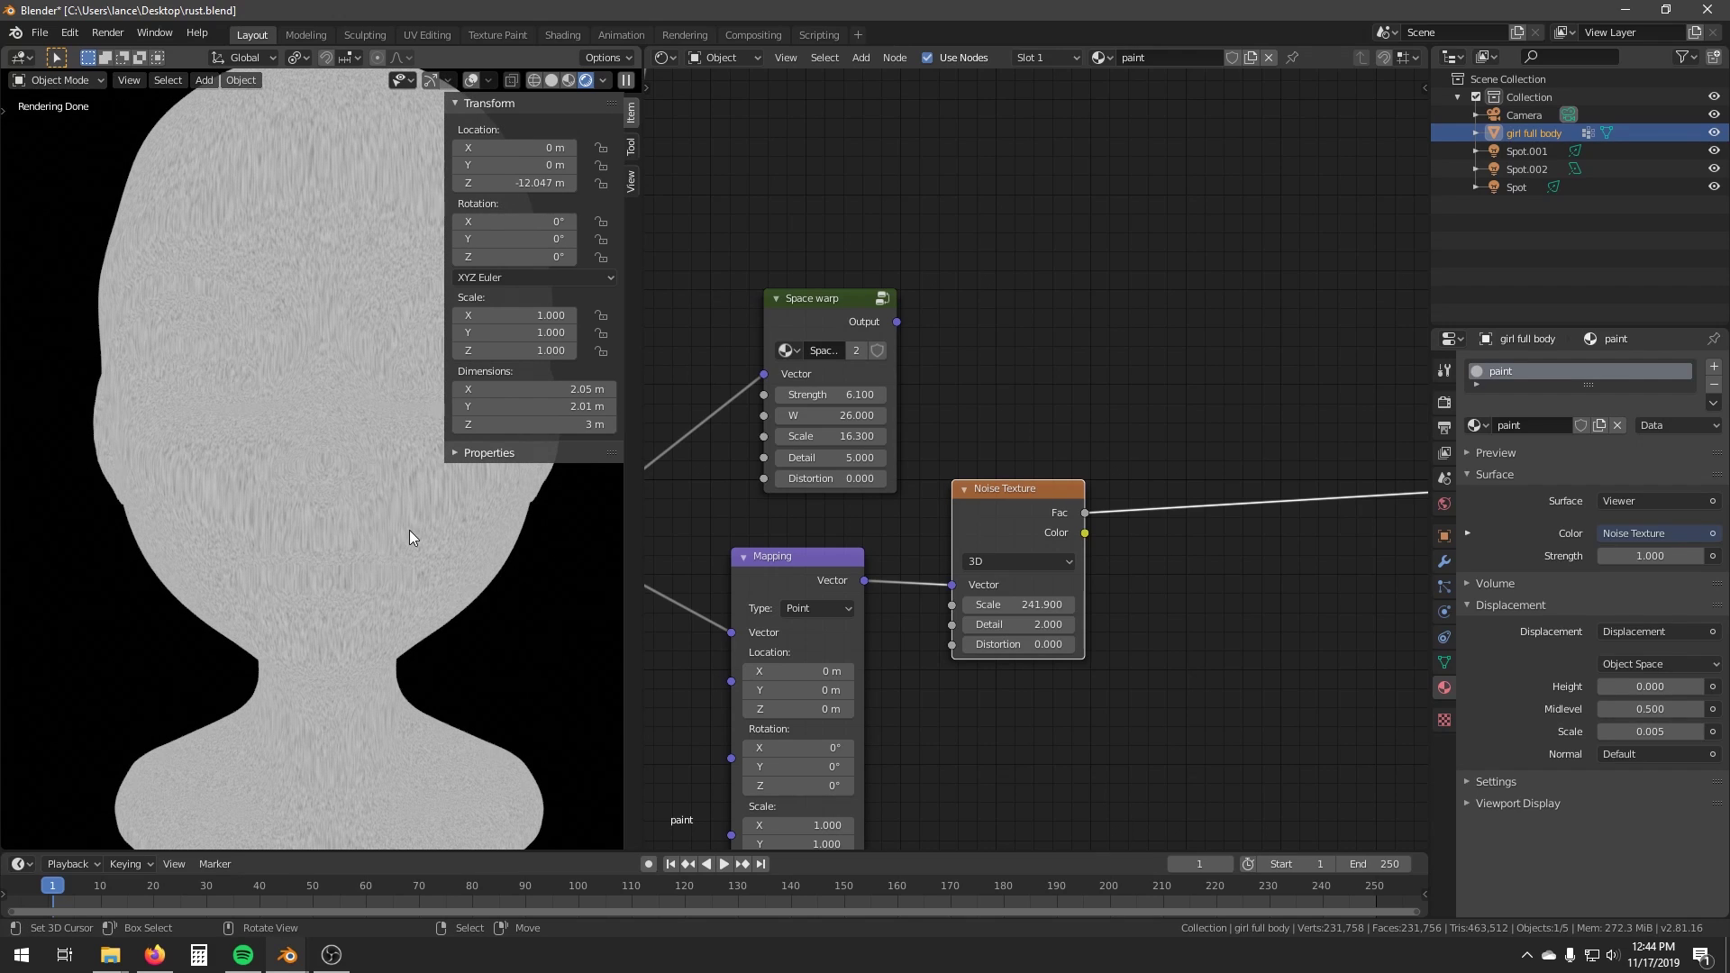
Try rotating the head slightly around its distant origin, and clear its rotation.
{"action": "key", "text": "r"}
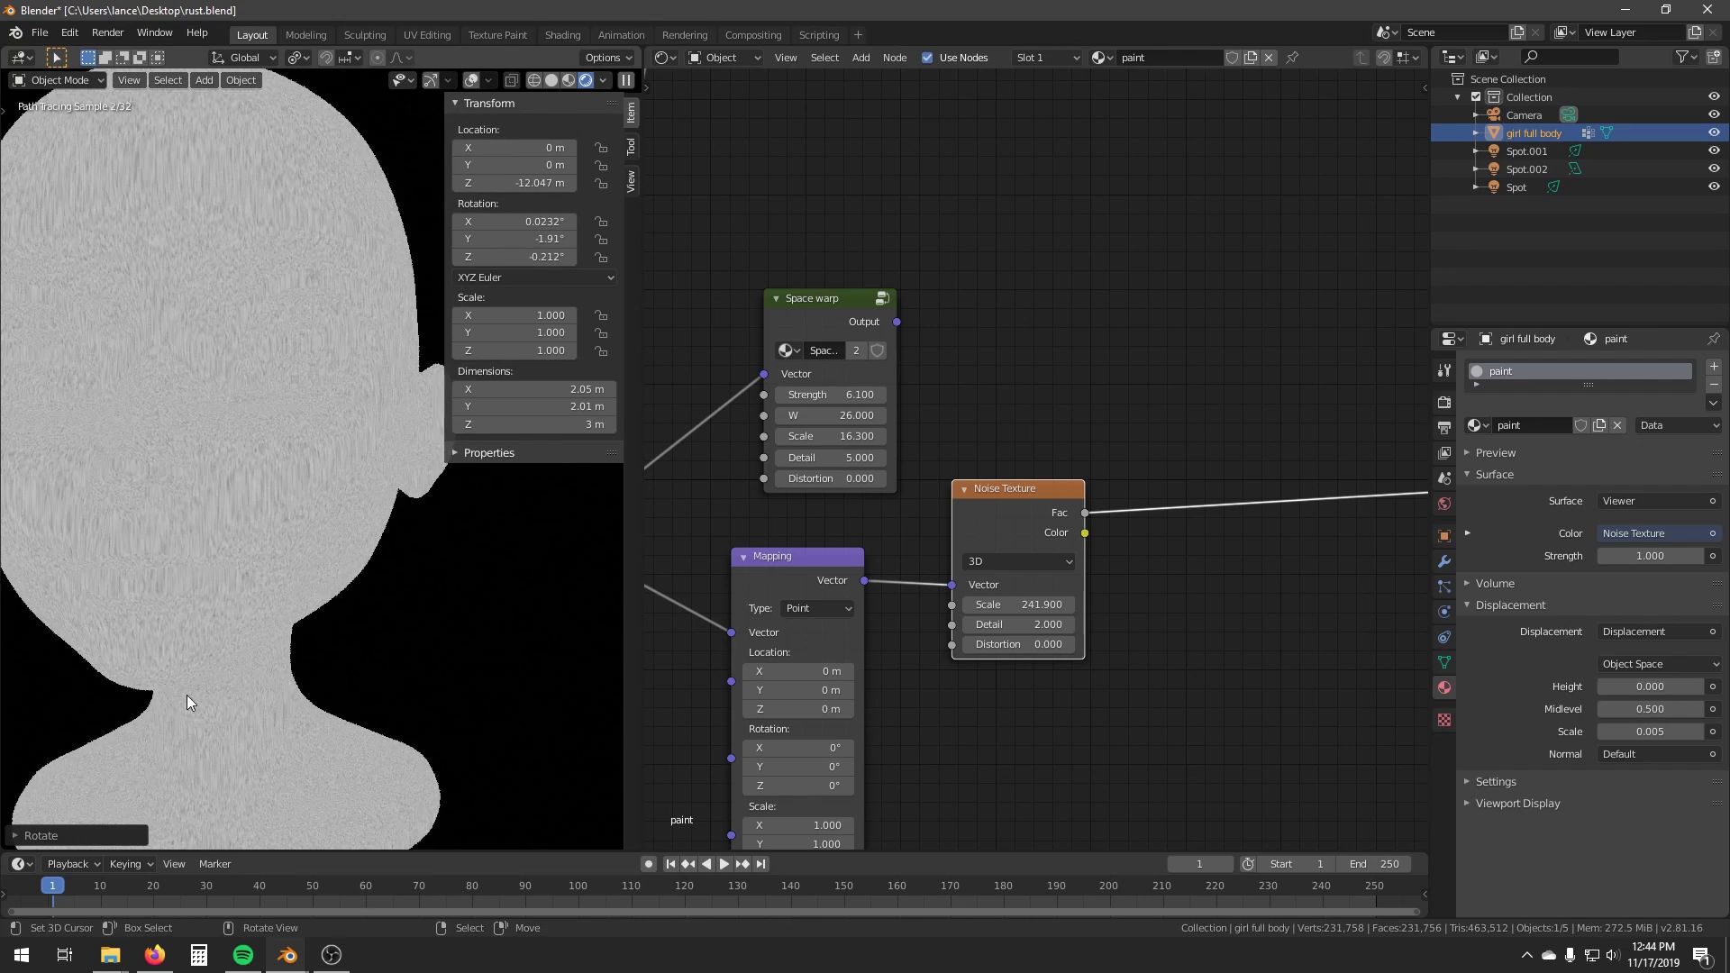
{"action": "left_click", "coordinate": [187, 695]}
{"action": "key", "text": "r"}
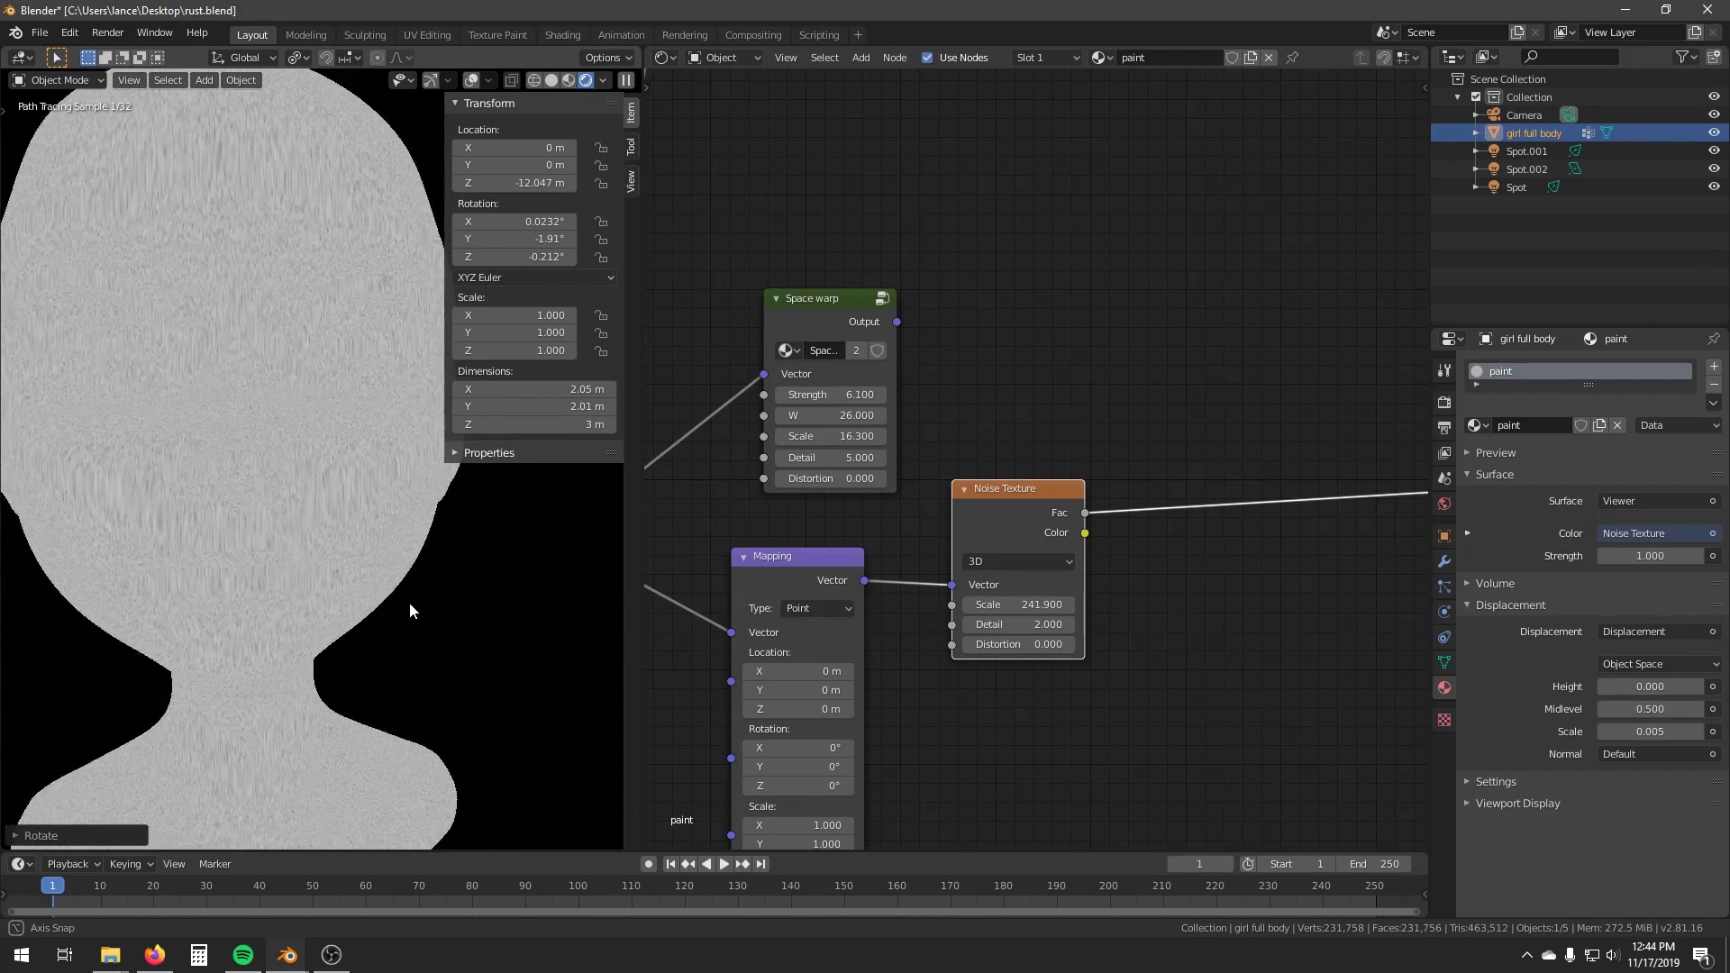
{"action": "left_click", "coordinate": [618, 586]}
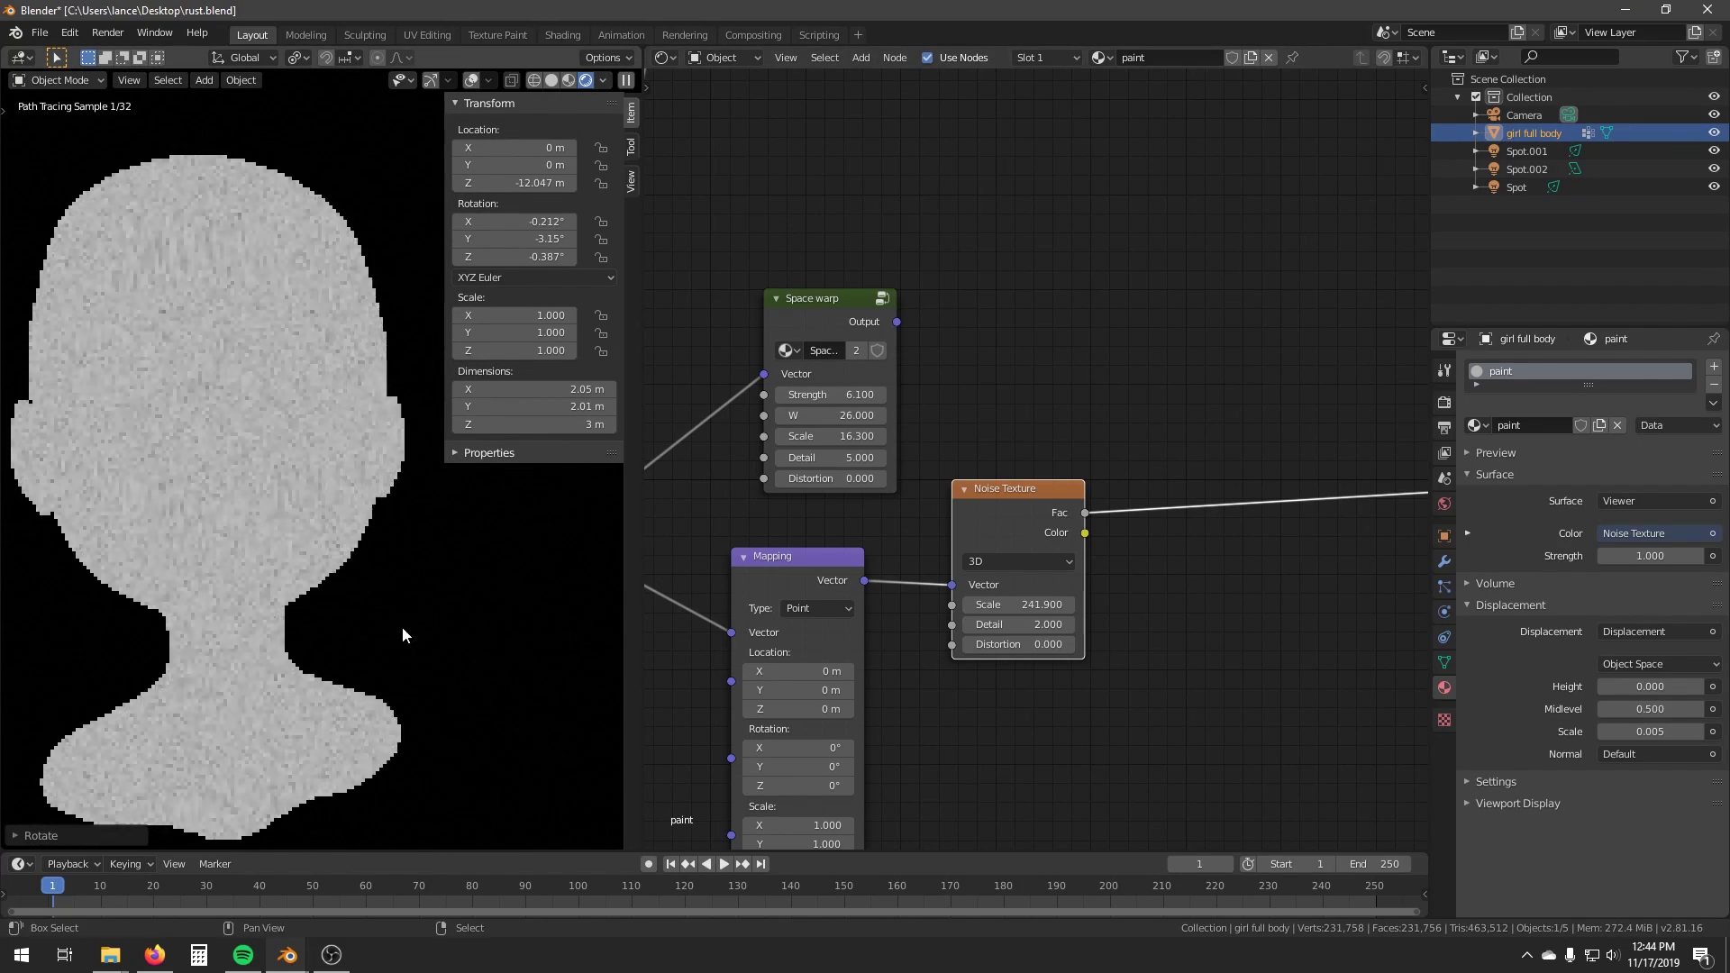
{"action": "key", "text": "alt+r"}
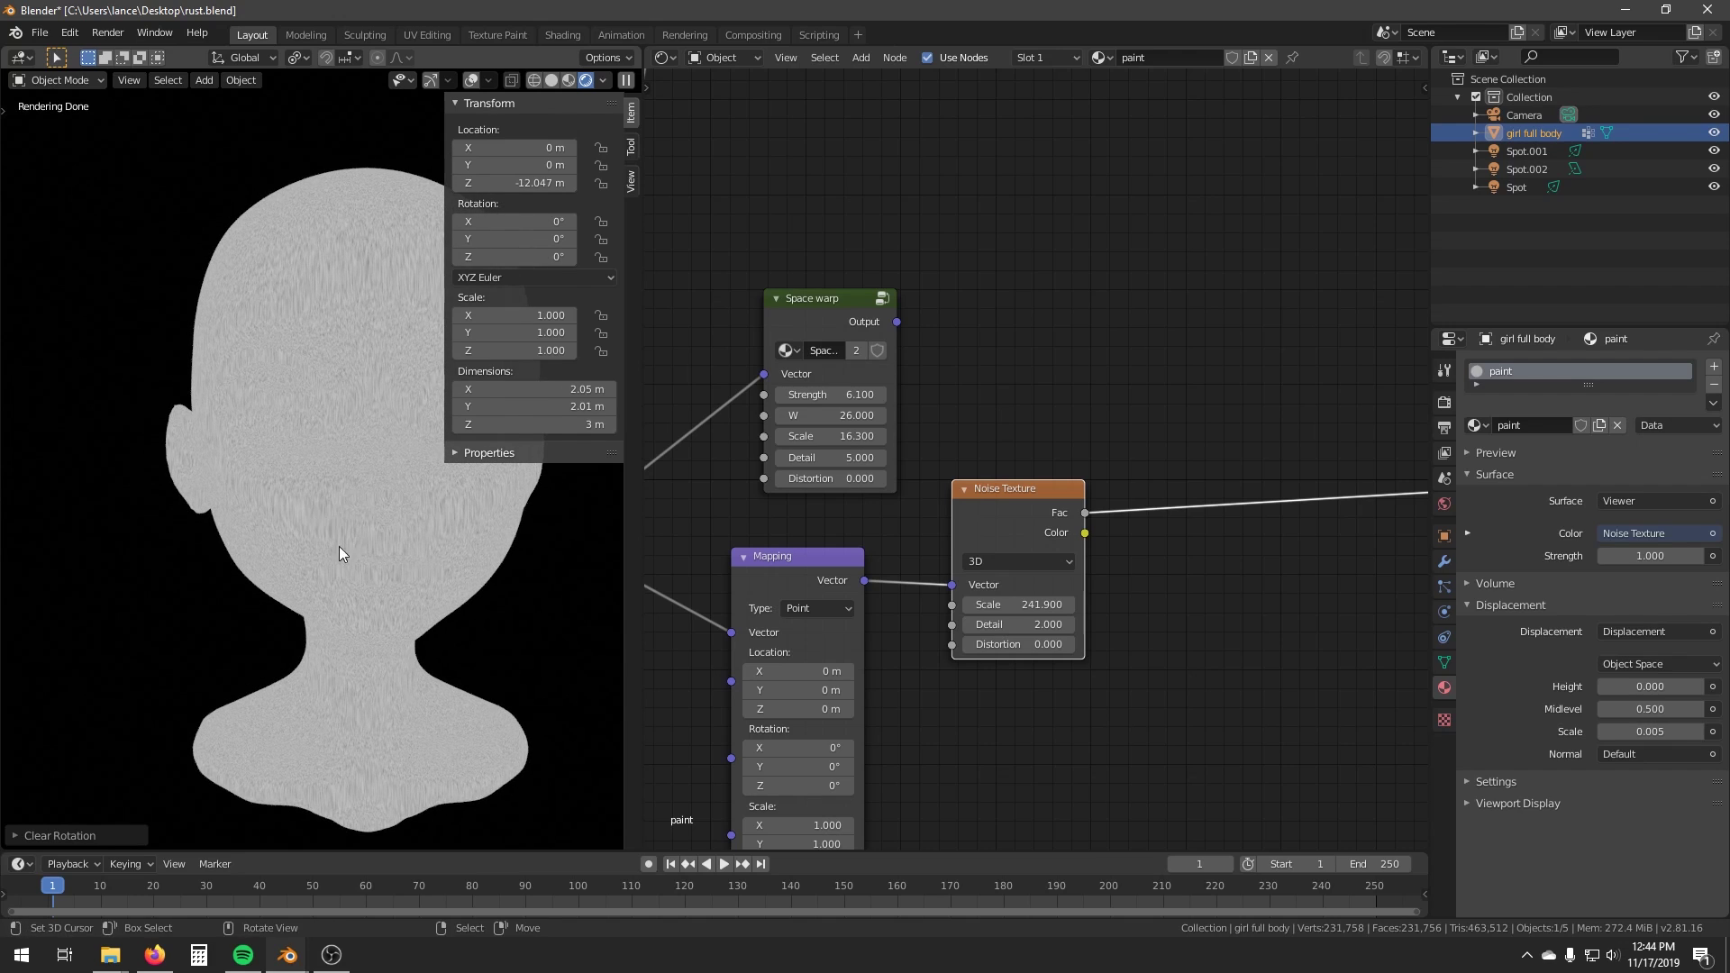
Set the head object's origin to its geometry.
{"action": "right_click", "coordinate": [377, 548]}
{"action": "mouse_move", "coordinate": [376, 548]}
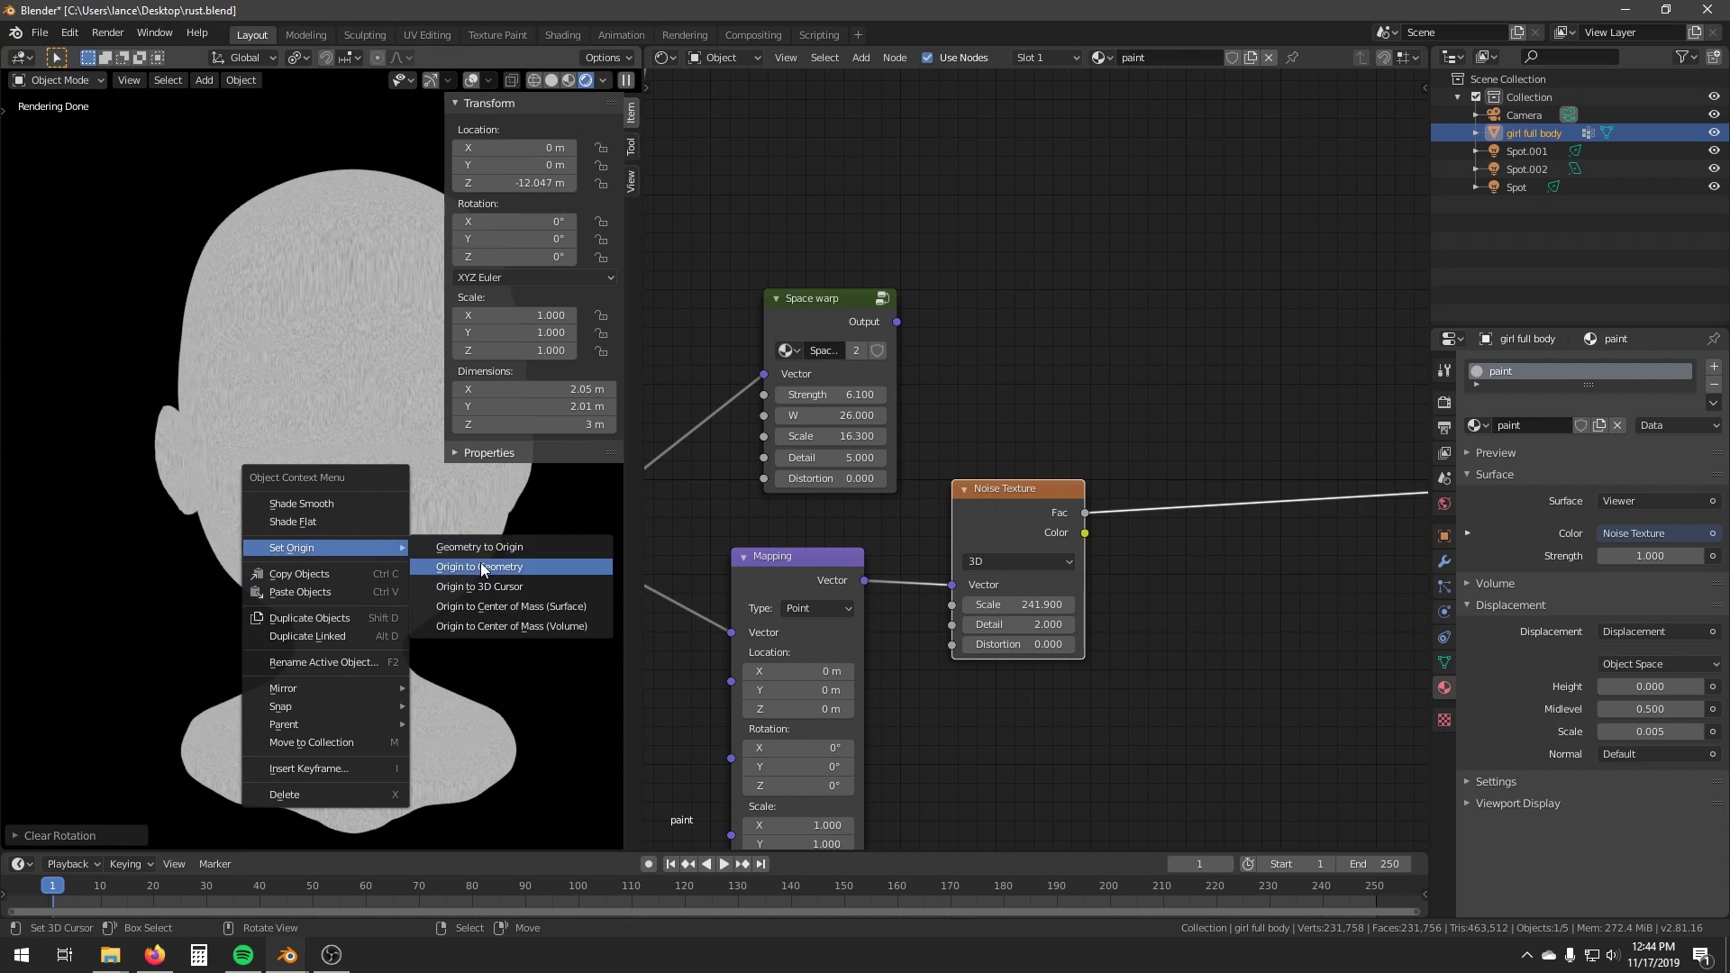
{"action": "left_click", "coordinate": [490, 566]}
Rotate the head about 46° around its centre to check the streak direction, and clear the rotation.
{"action": "key", "text": "r"}
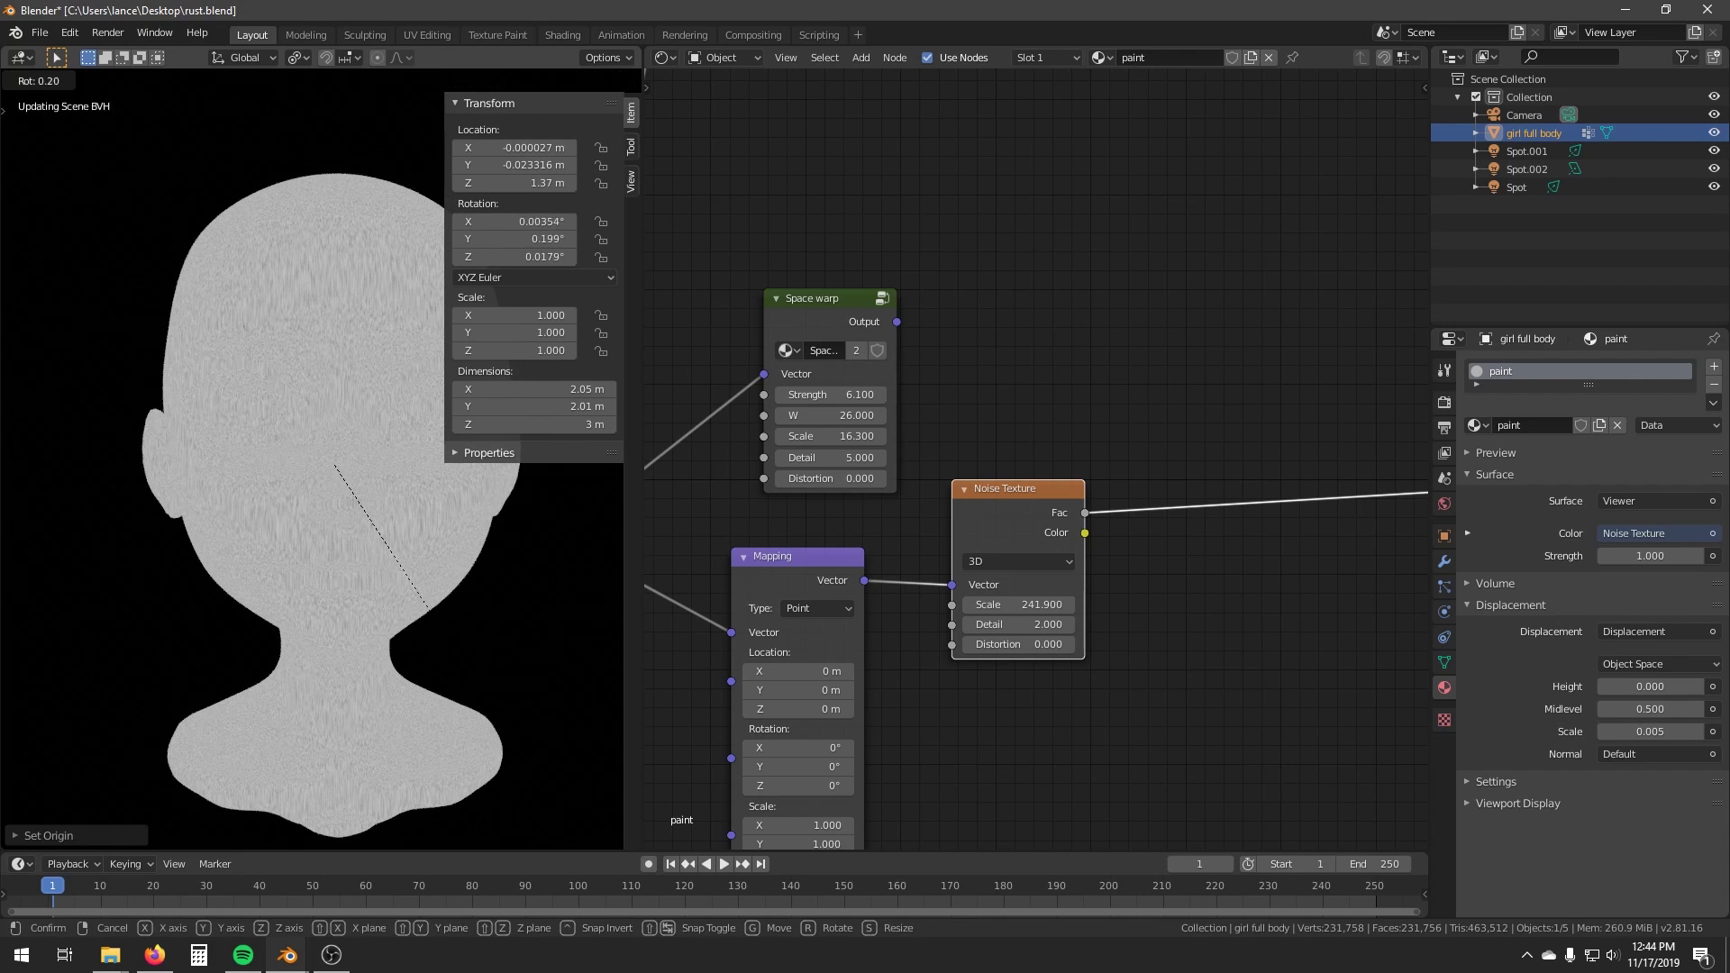
{"action": "left_click", "coordinate": [268, 773]}
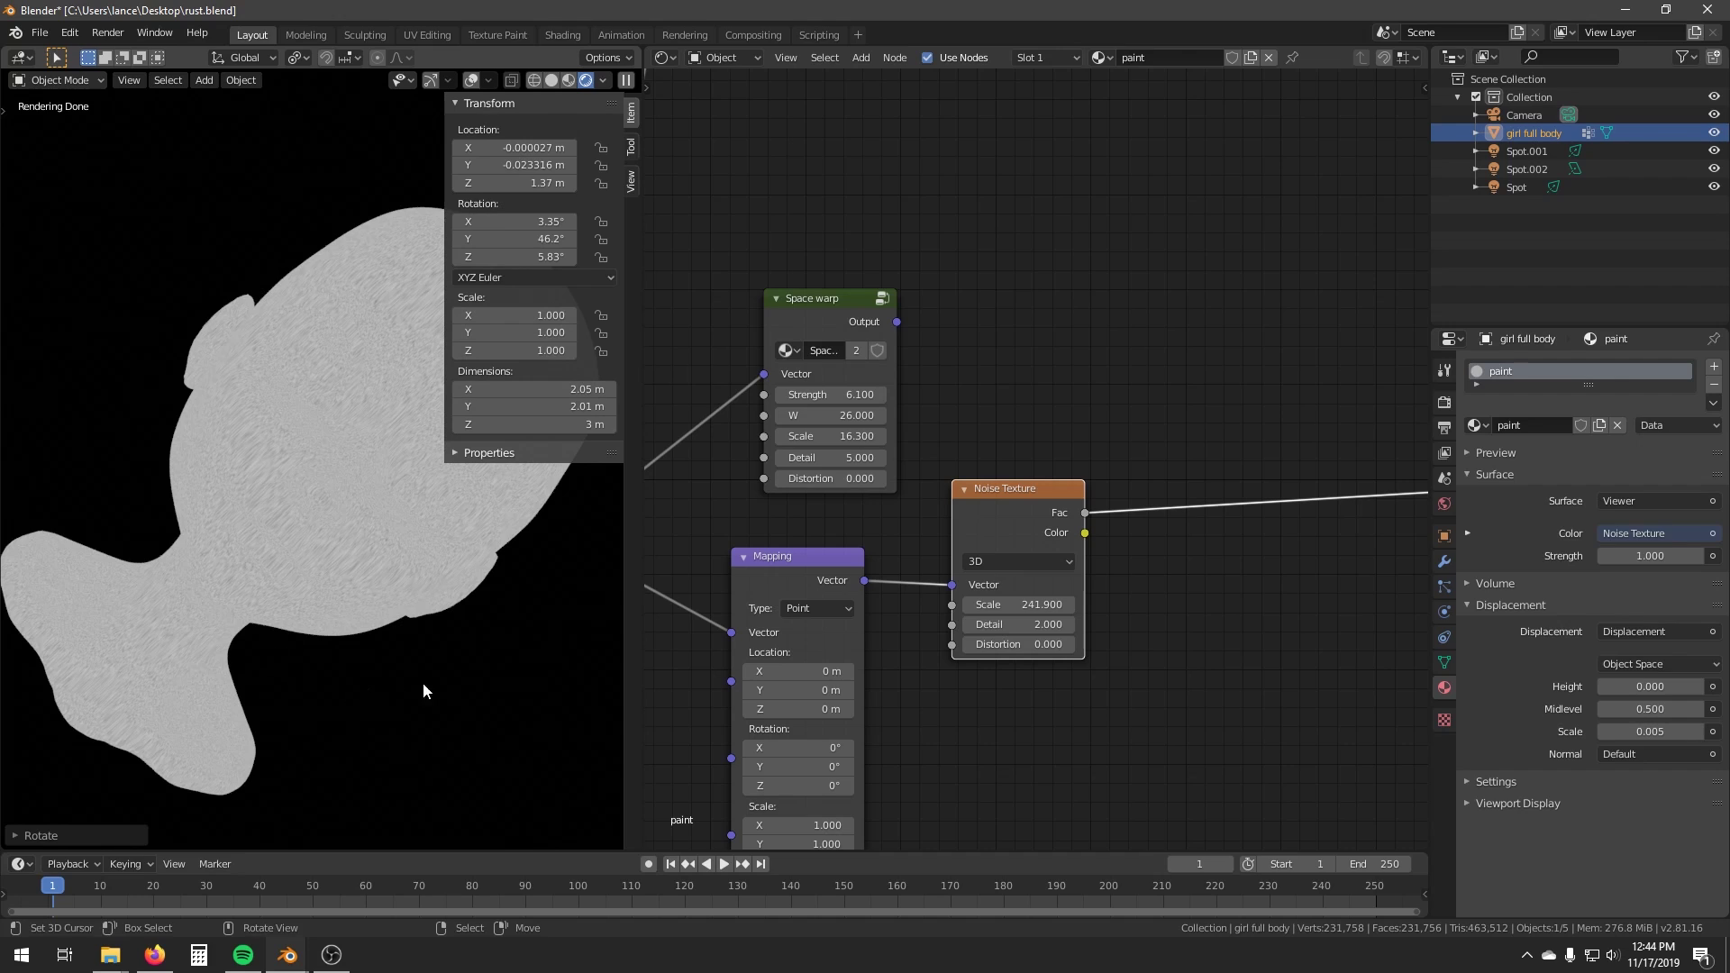
{"action": "key", "text": "alt+r"}
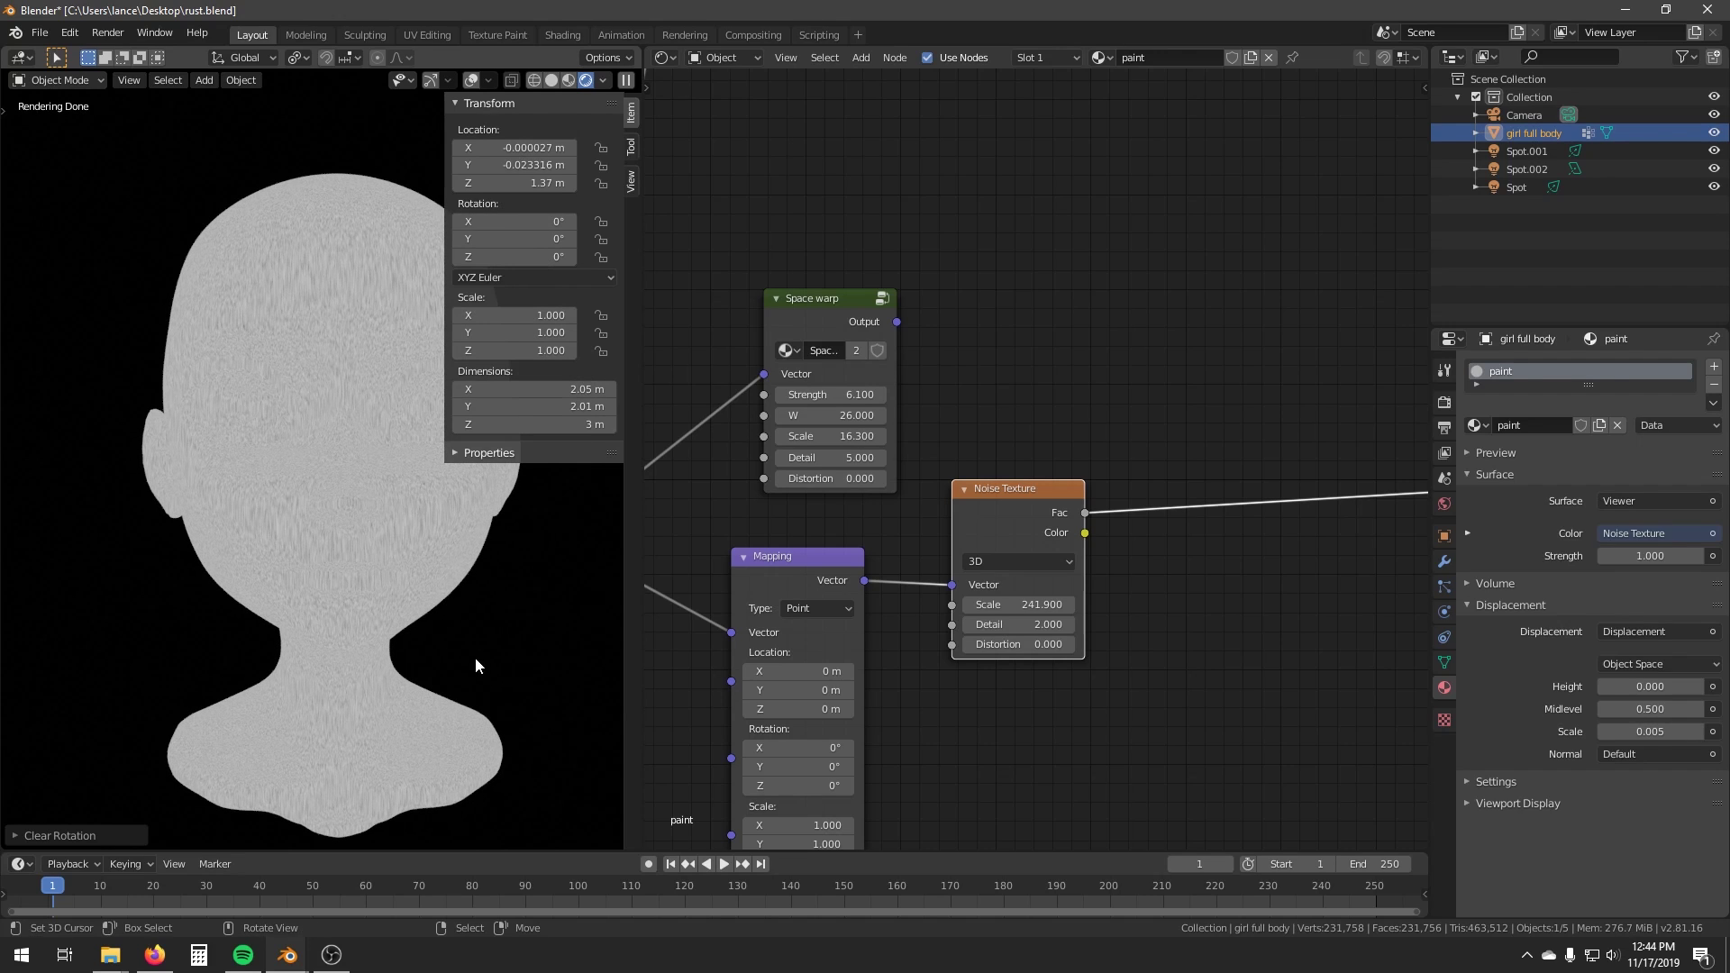
Move the Noise Texture node down and away from the Mapping node.
{"action": "middle_click_drag", "start_coordinate": [1191, 559], "coordinate": [1229, 530]}
{"action": "key", "text": "g"}
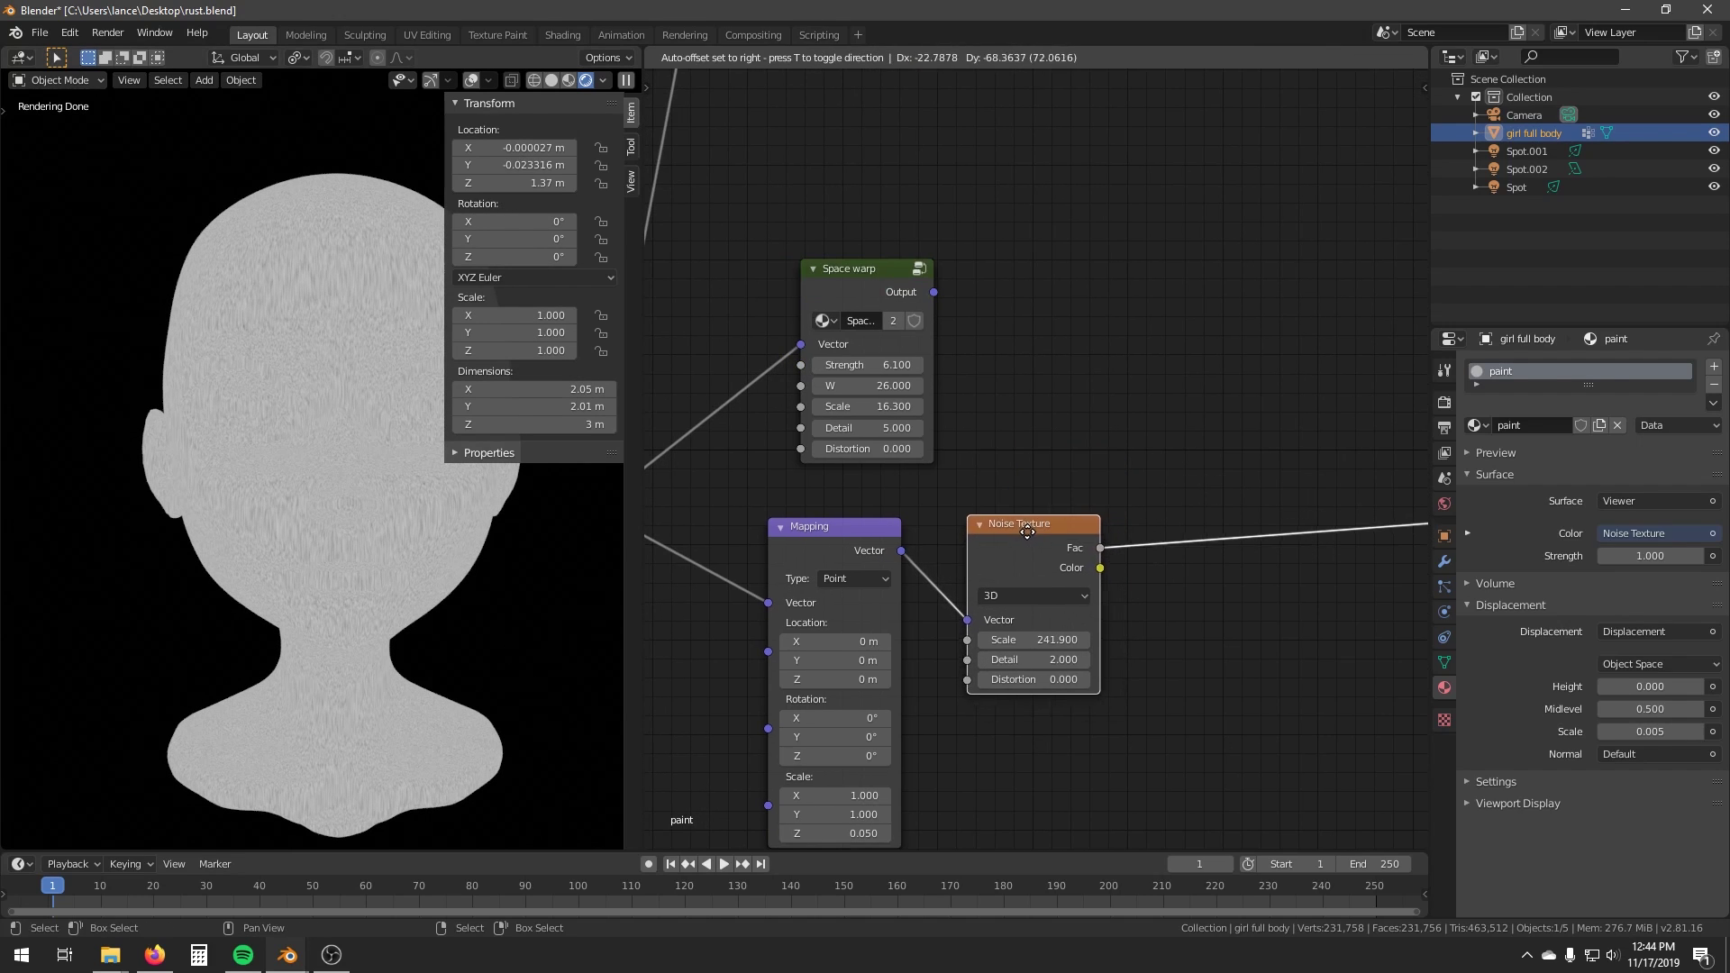
{"action": "left_click", "coordinate": [1157, 536]}
{"action": "scroll", "coordinate": [1157, 535], "scroll_direction": "up", "scroll_amount": 2}
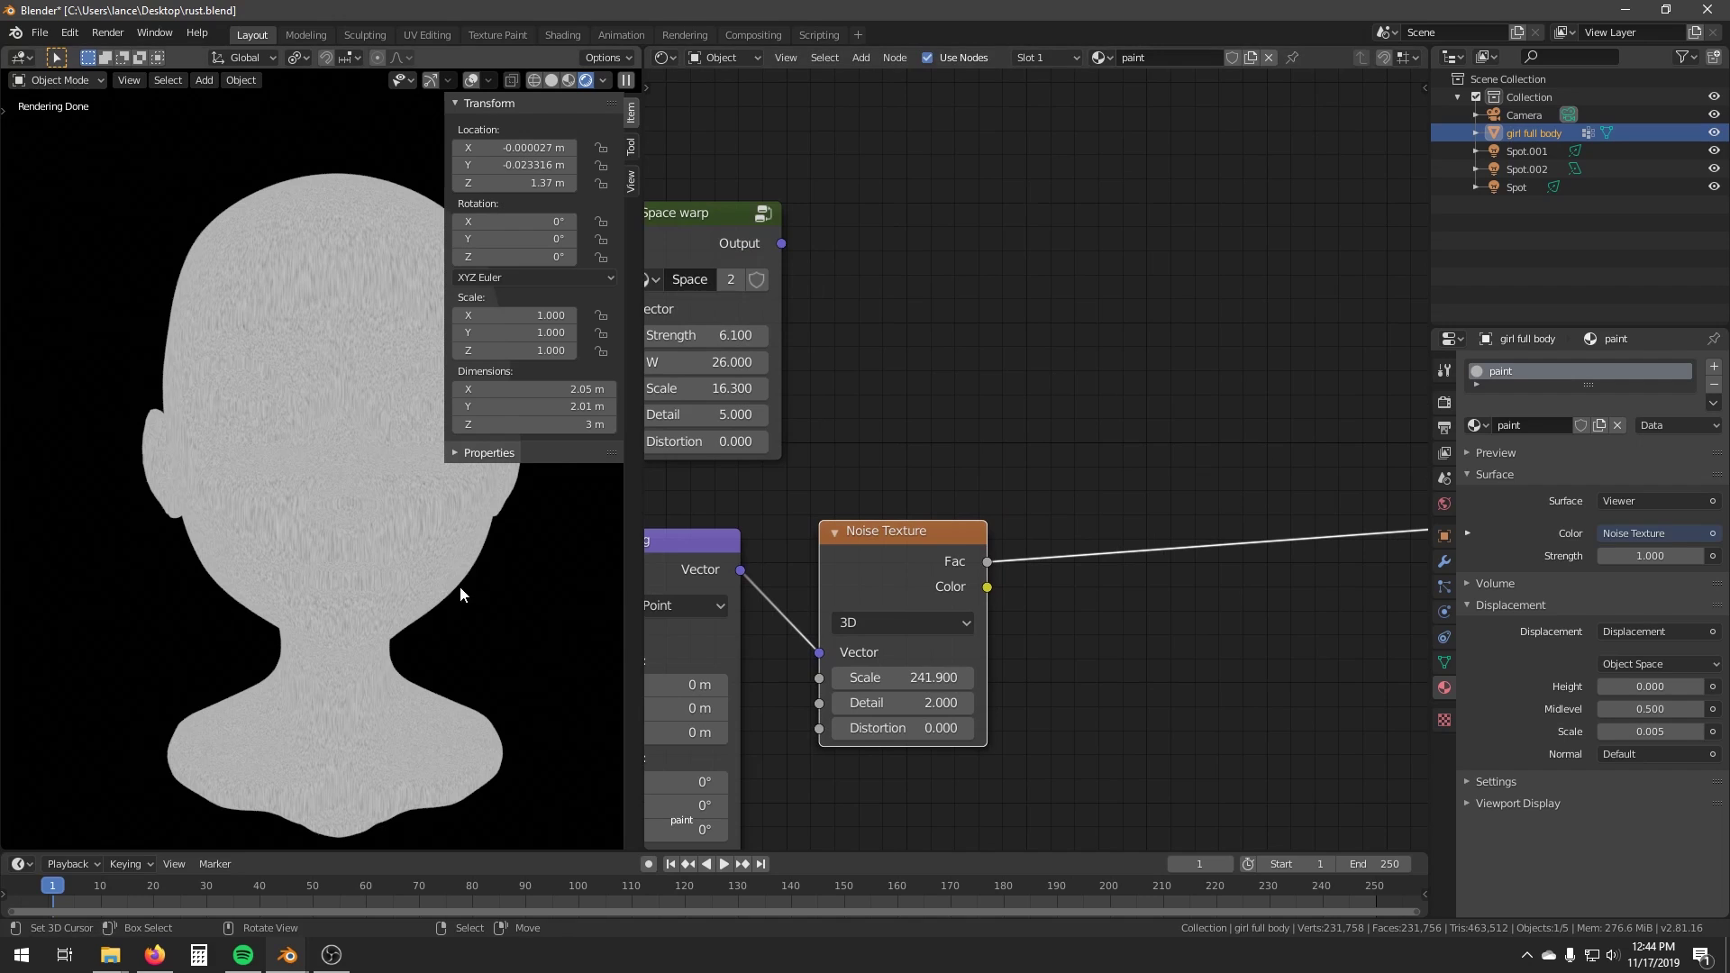
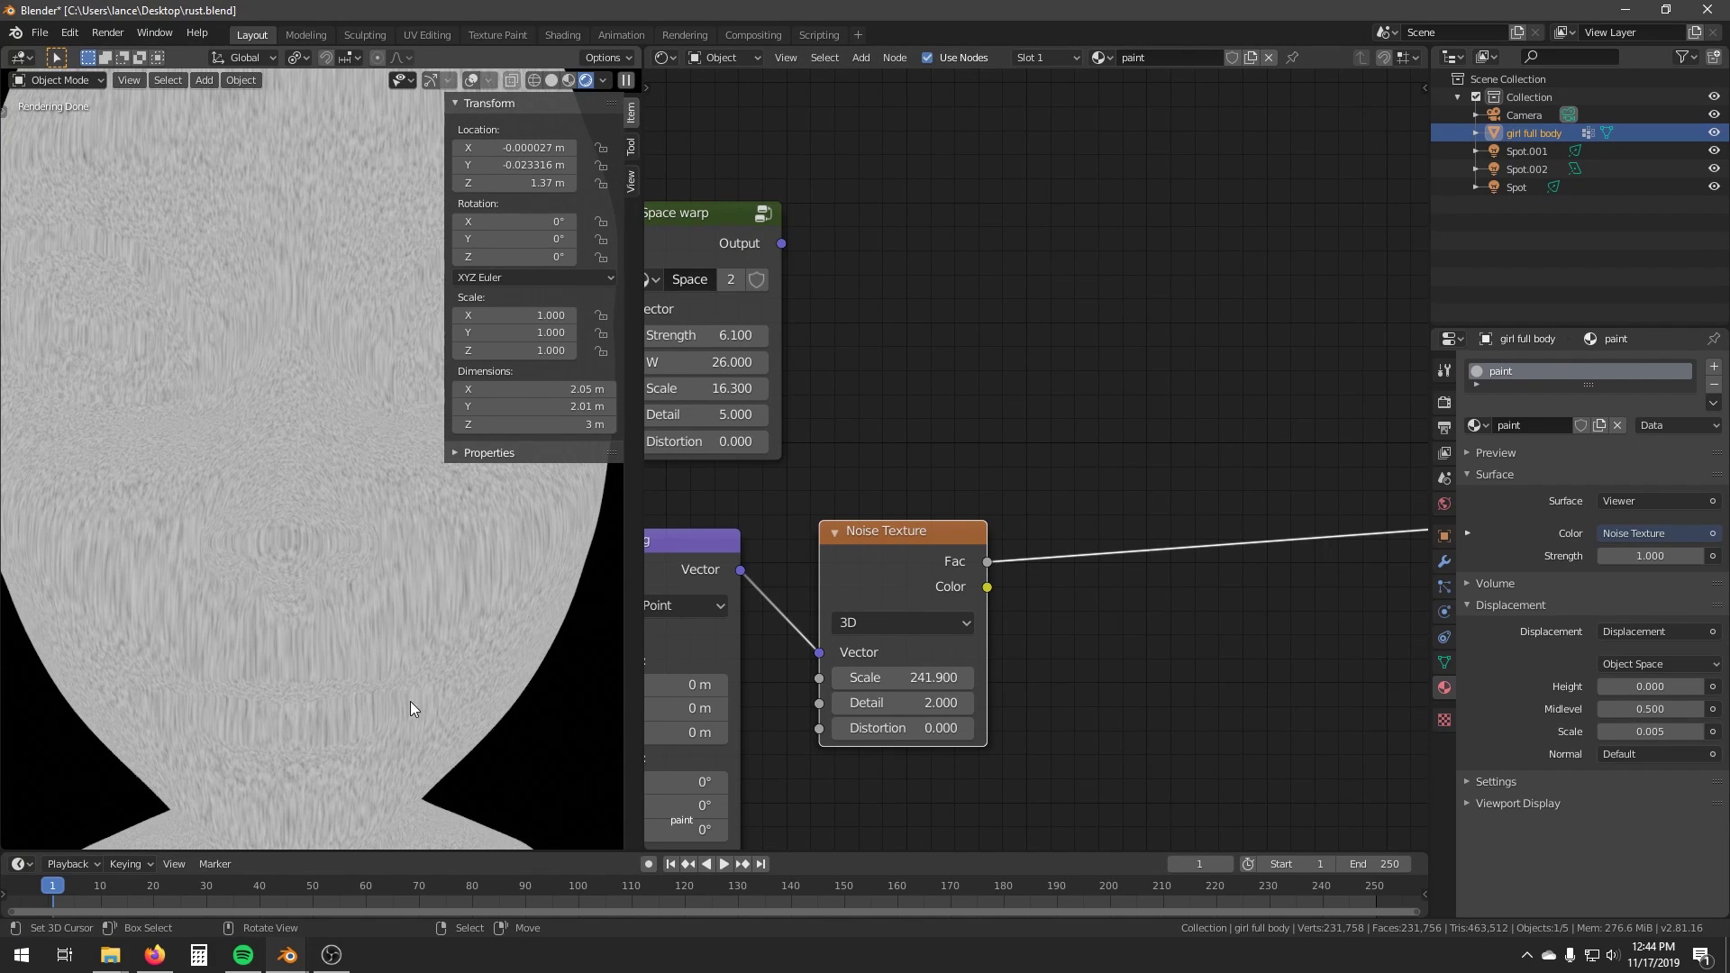
Rotate the close-up head about 59° to examine the streaks, clear the rotation and inspect the second Mapping node's scale.
{"action": "key", "text": "r"}
{"action": "left_click", "coordinate": [109, 716]}
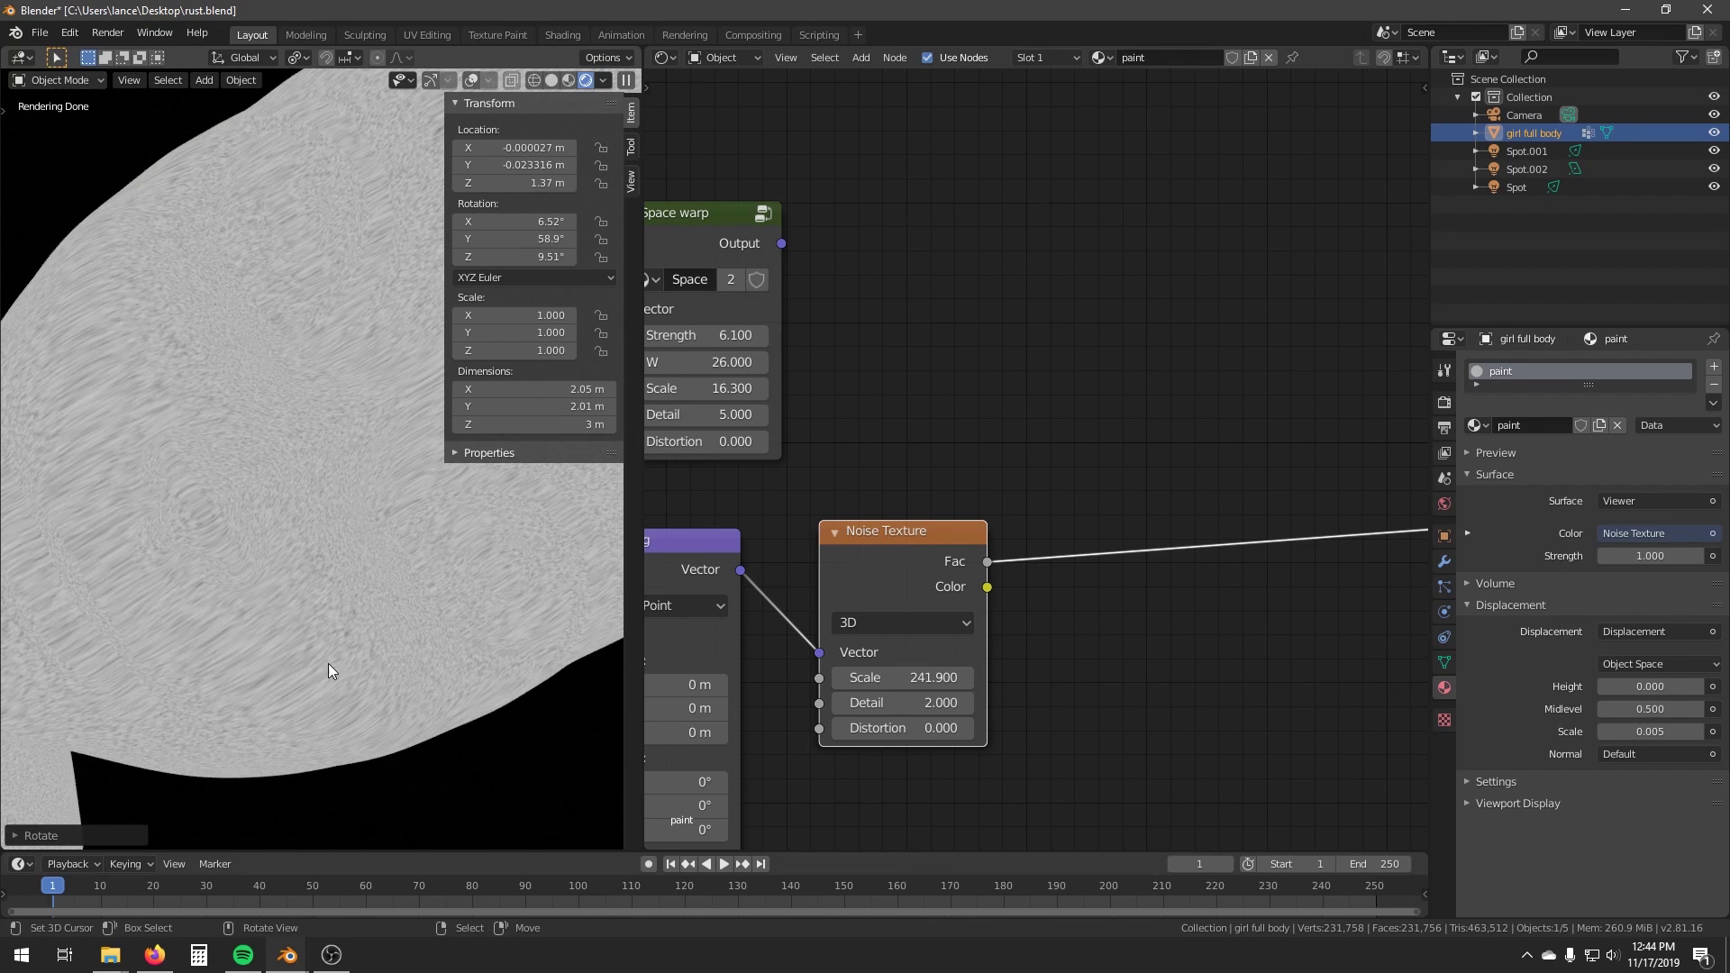
{"action": "key", "text": "alt+r"}
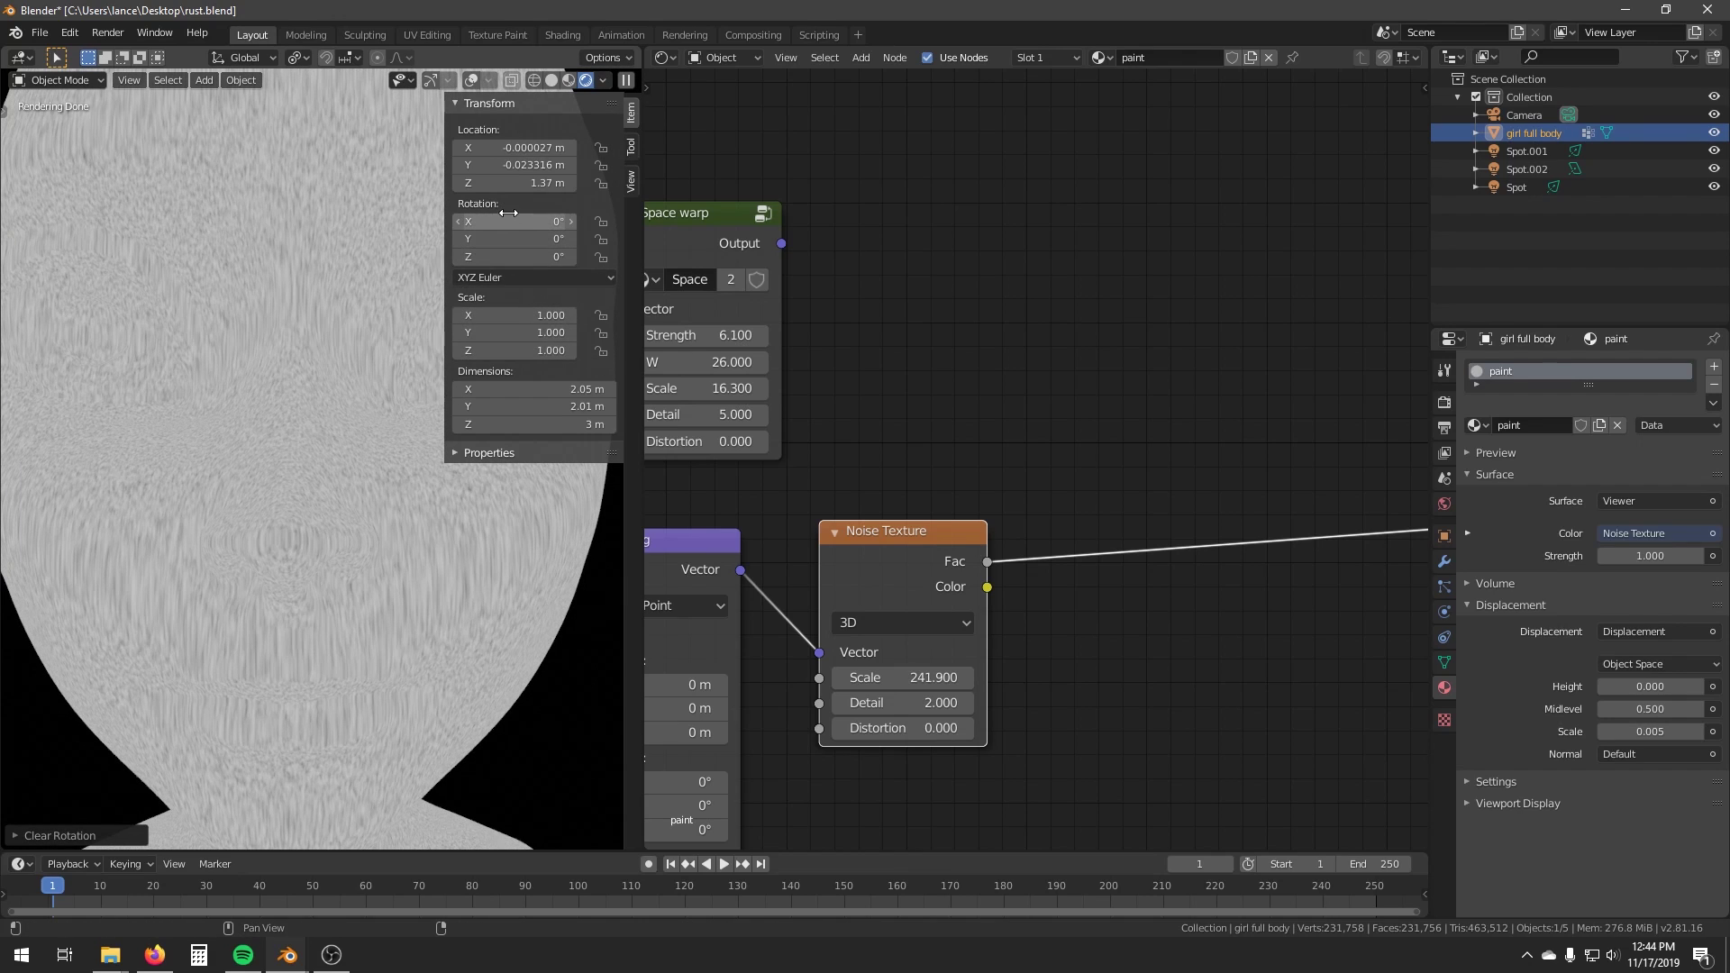
{"action": "middle_click_drag", "start_coordinate": [1028, 573], "coordinate": [986, 523]}
{"action": "scroll", "coordinate": [985, 523], "scroll_direction": "up", "scroll_amount": 1}
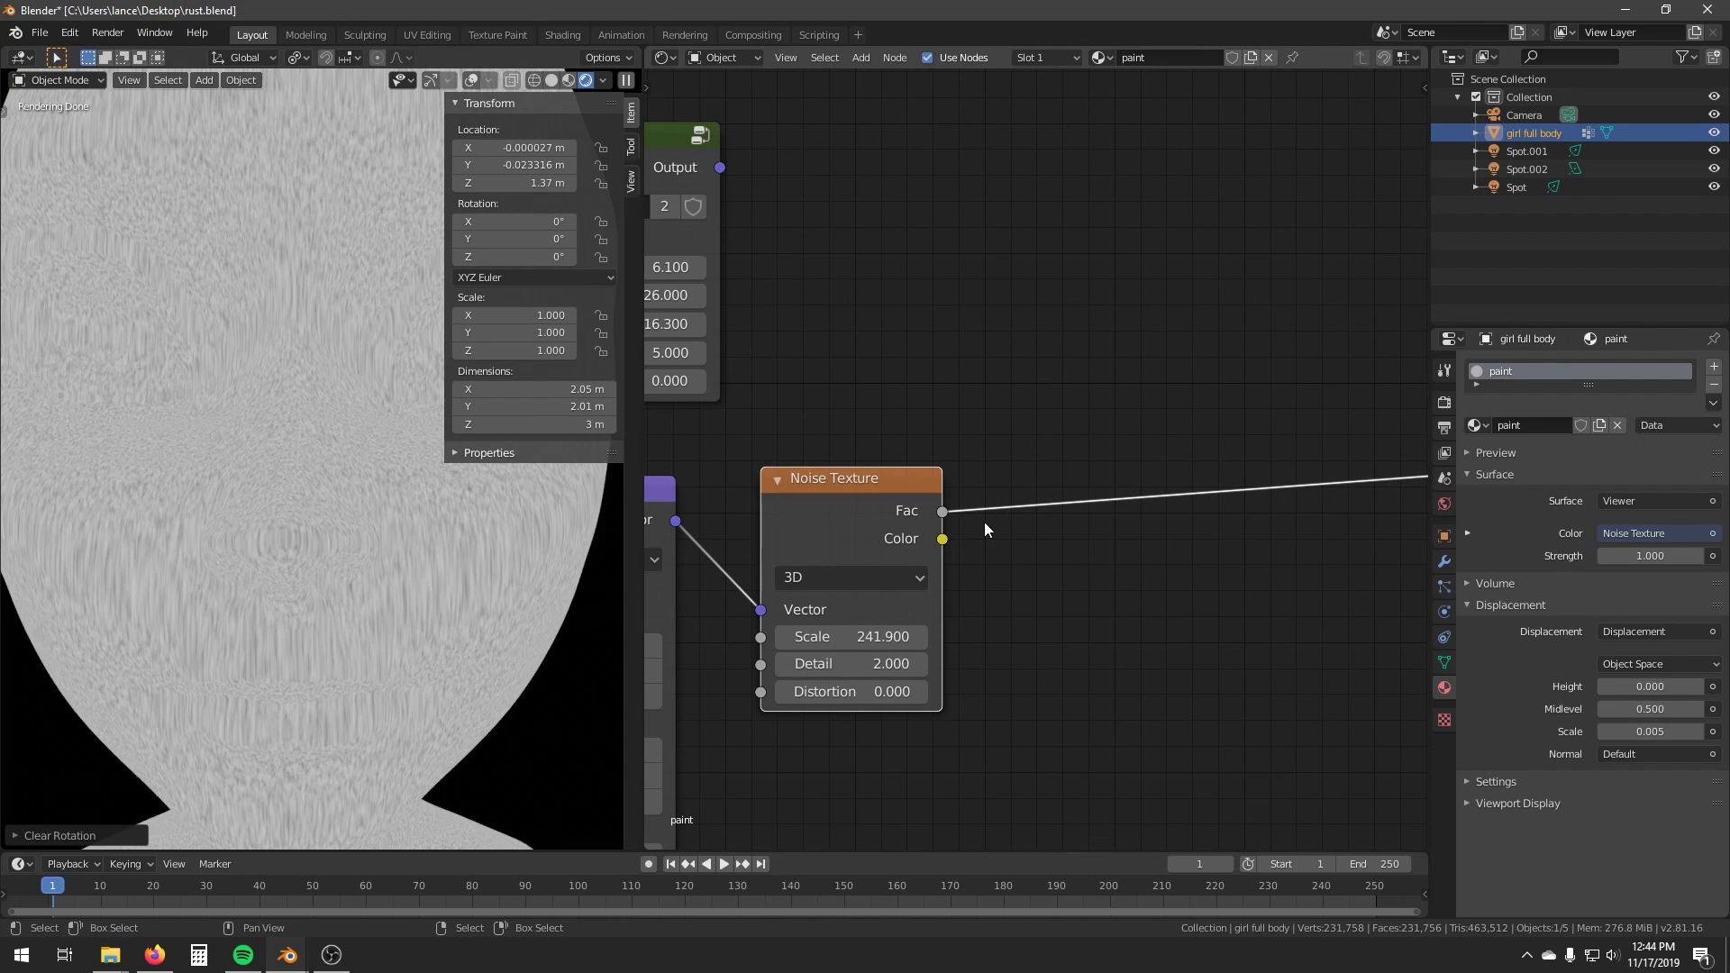
{"action": "middle_click_drag", "start_coordinate": [839, 519], "coordinate": [1259, 192]}
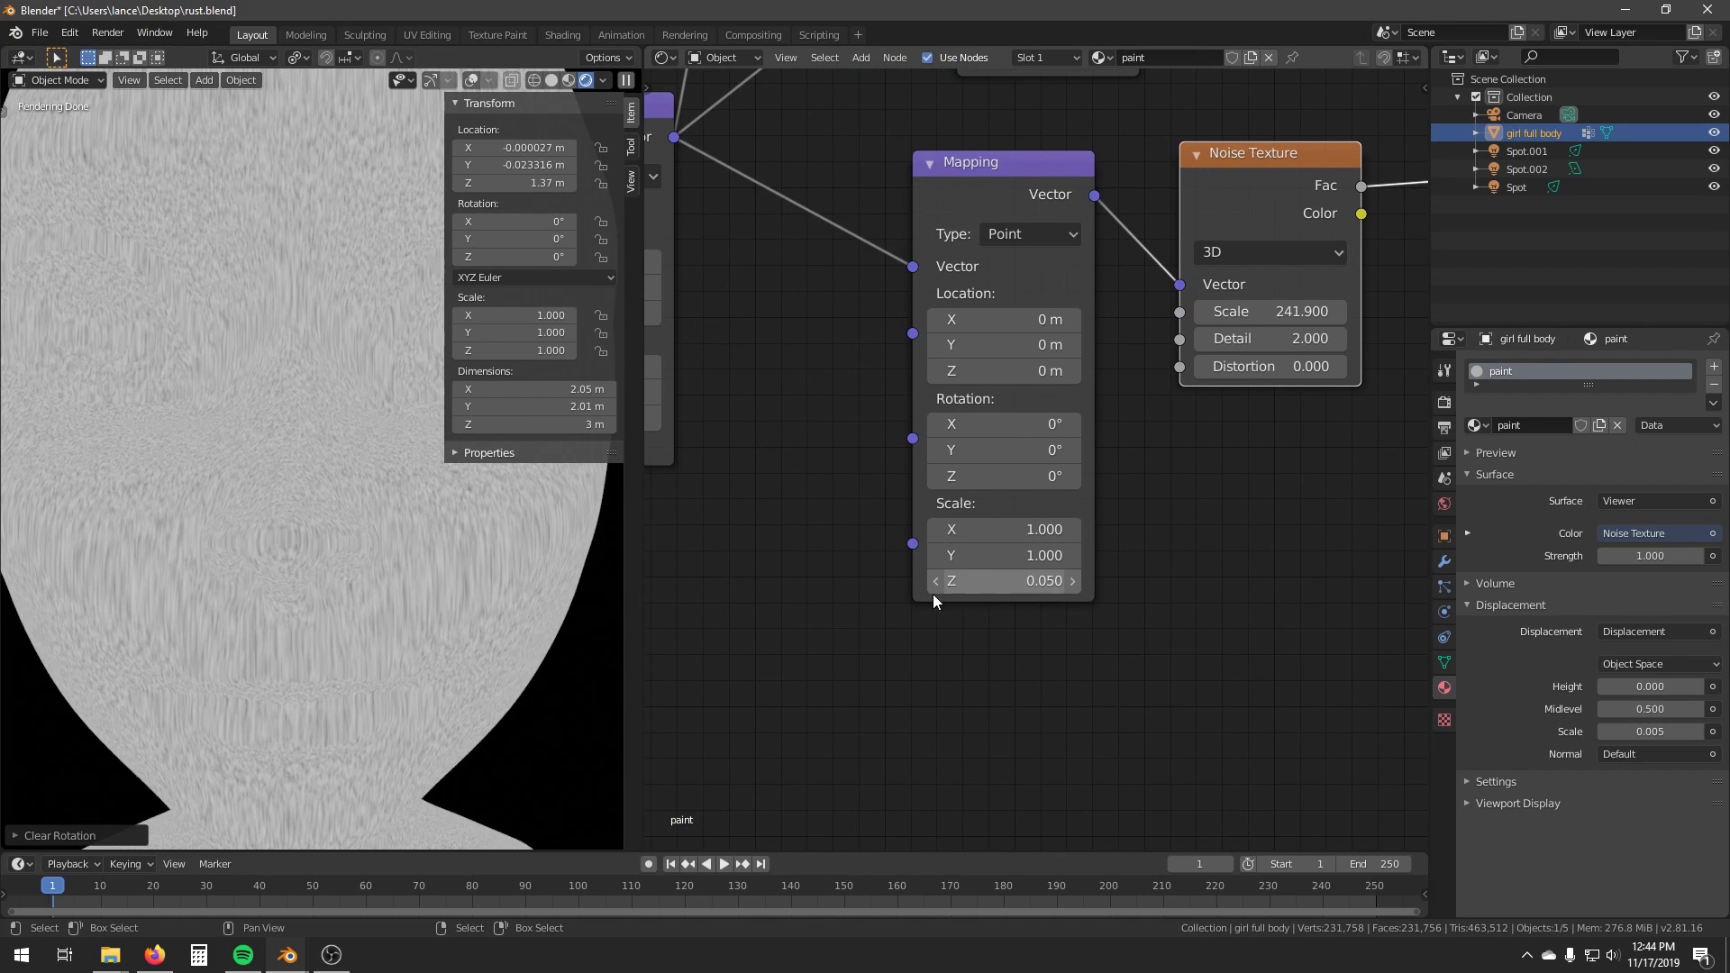
Insert a Math node set to Subtract, with value 0.500, after the stretched Noise Texture's Fac output.
{"action": "middle_click_drag", "start_coordinate": [1243, 412], "coordinate": [1001, 570]}
{"action": "scroll", "coordinate": [1027, 530], "scroll_direction": "down", "scroll_amount": 2}
{"action": "middle_click_drag", "start_coordinate": [1035, 407], "coordinate": [891, 560]}
{"action": "key", "text": "shift+a"}
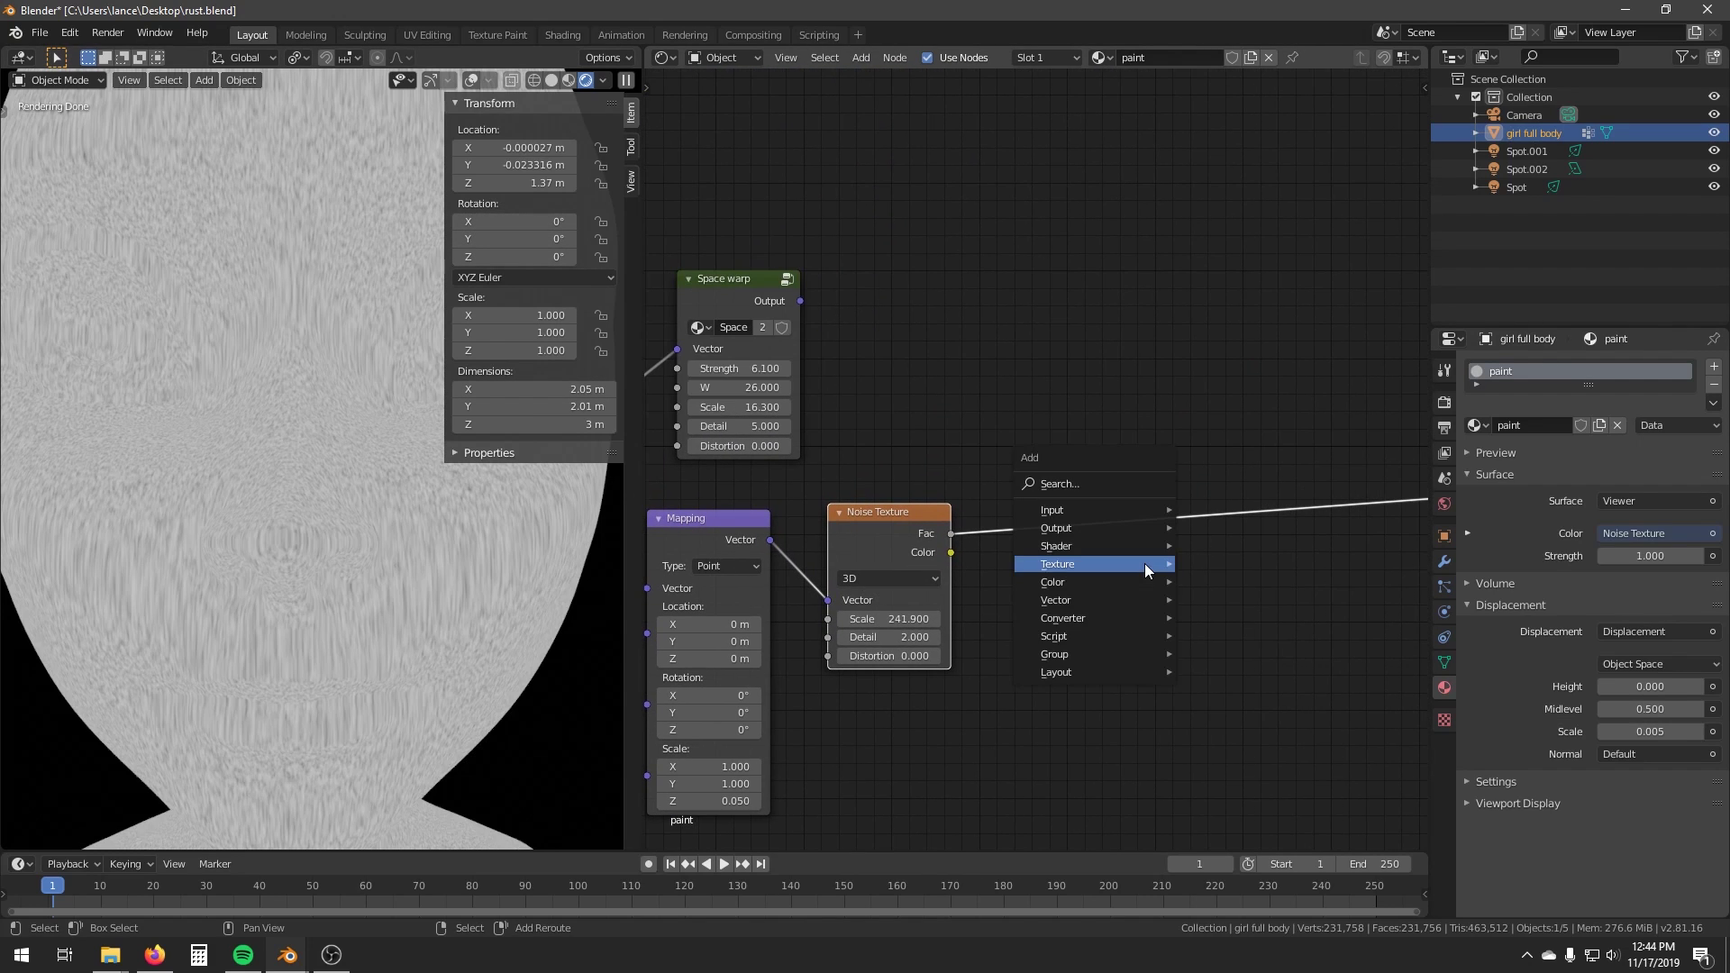
{"action": "mouse_move", "coordinate": [1100, 620]}
{"action": "left_click", "coordinate": [1243, 755]}
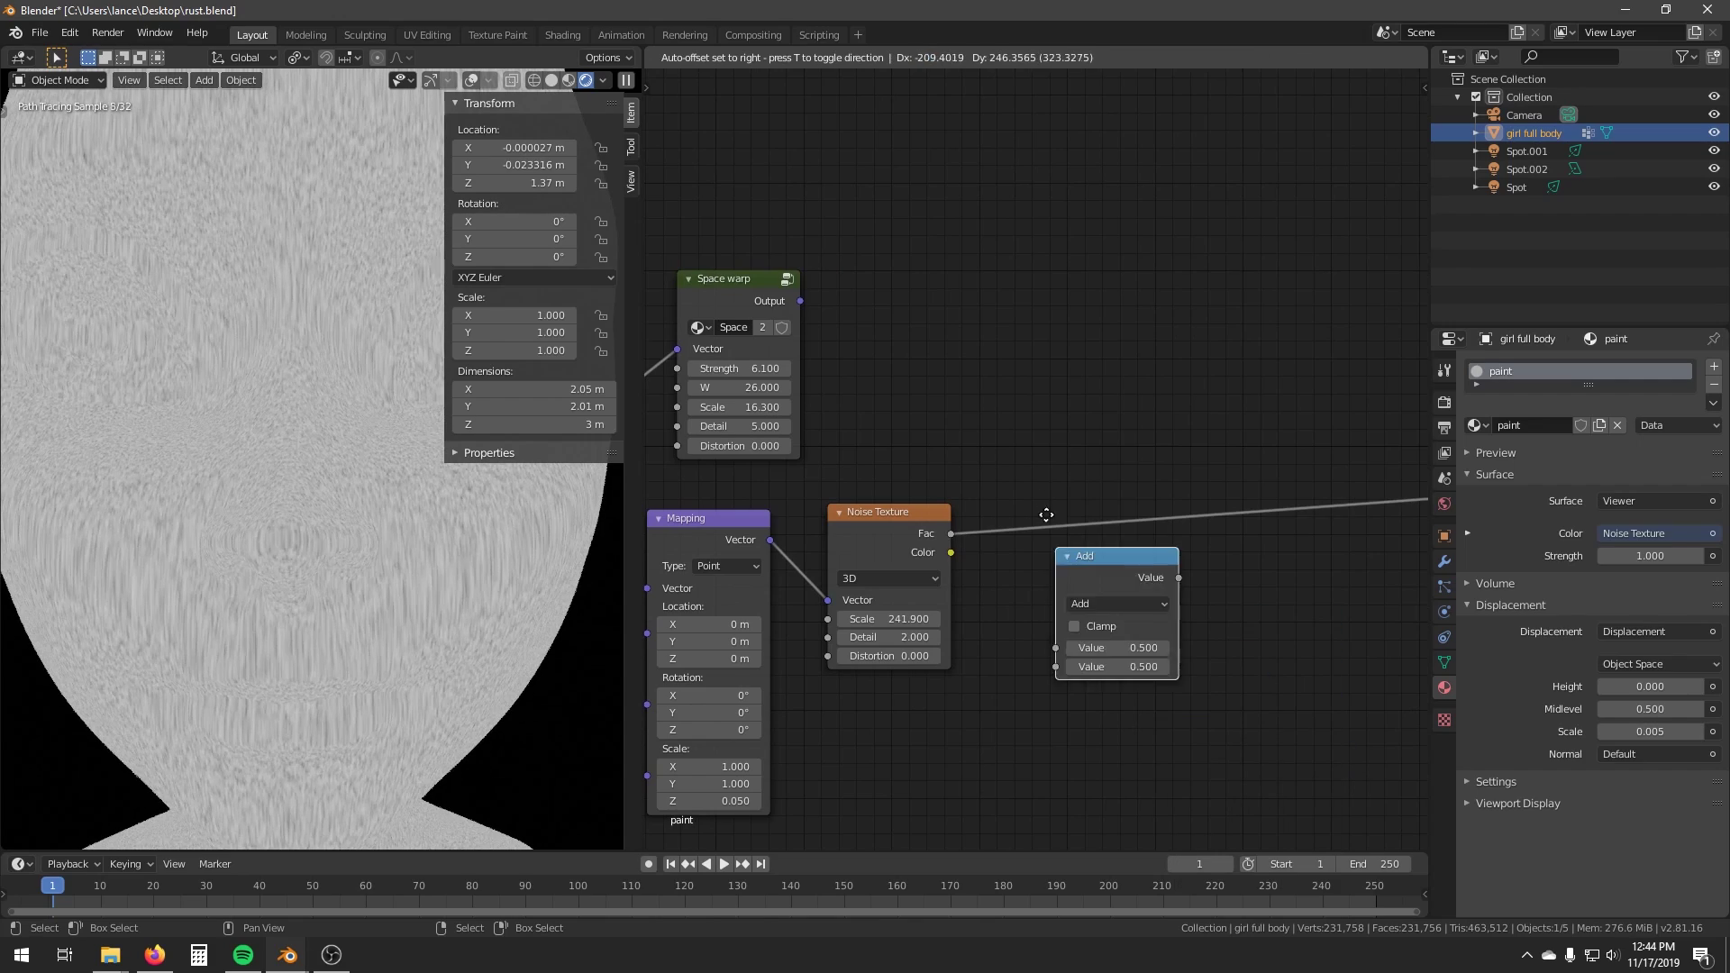
{"action": "left_click", "coordinate": [1071, 537]}
{"action": "left_click", "coordinate": [1070, 537]}
{"action": "left_click", "coordinate": [1104, 574]}
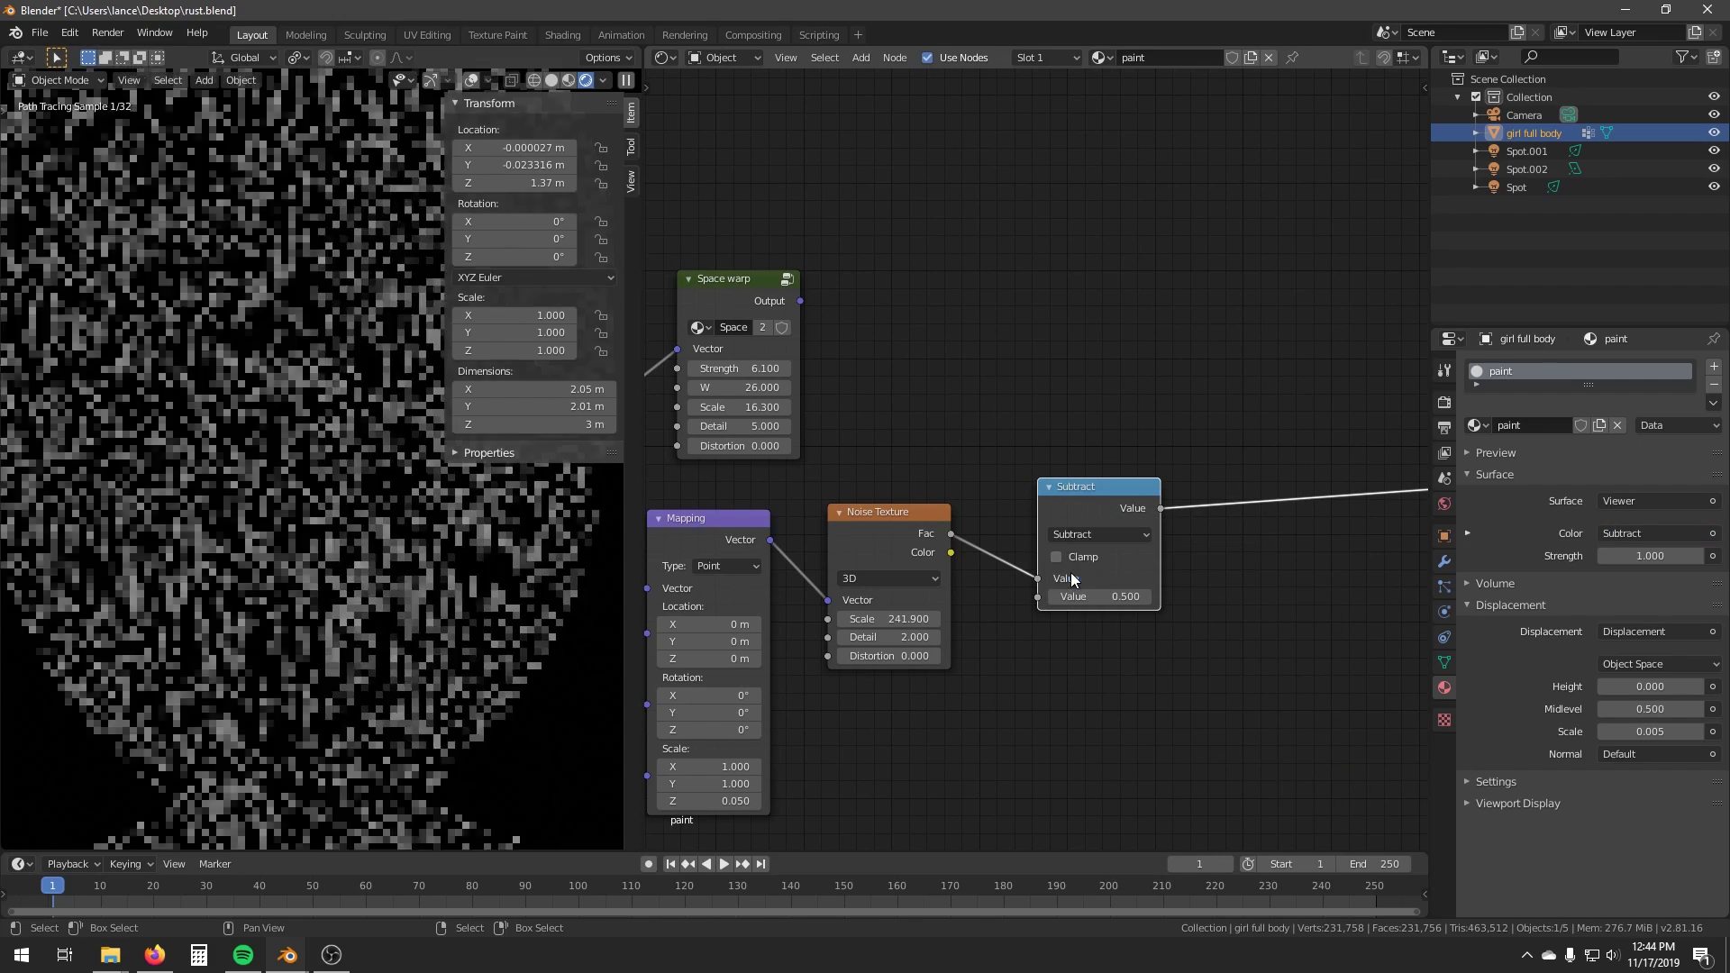
Duplicate the Subtract node onto its output link, set the copy to Multiply by 0.1, and place it closer to Subtract.
{"action": "middle_click_drag", "start_coordinate": [1198, 604], "coordinate": [1096, 638]}
{"action": "key", "text": "shift+d"}
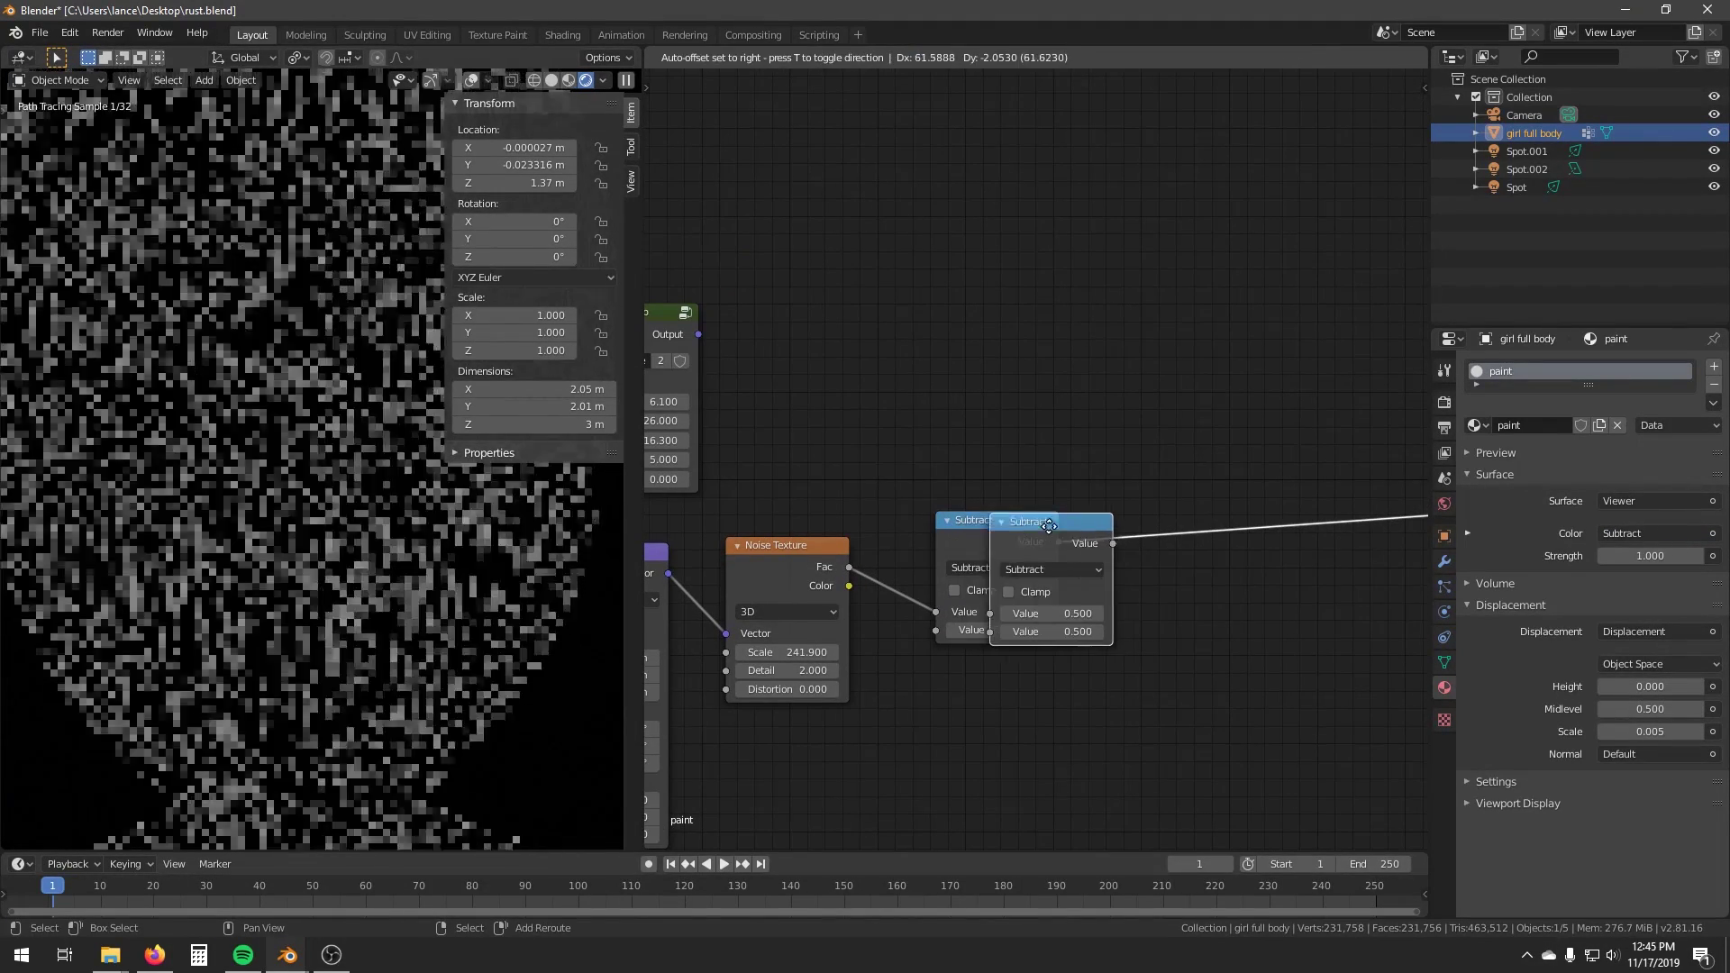
{"action": "left_click", "coordinate": [1208, 551]}
{"action": "left_click", "coordinate": [1190, 565]}
{"action": "left_click", "coordinate": [1181, 616]}
{"action": "left_click", "coordinate": [1212, 621]}
{"action": "key", "text": "BackSpace"}
{"action": "type", "text": "1"}
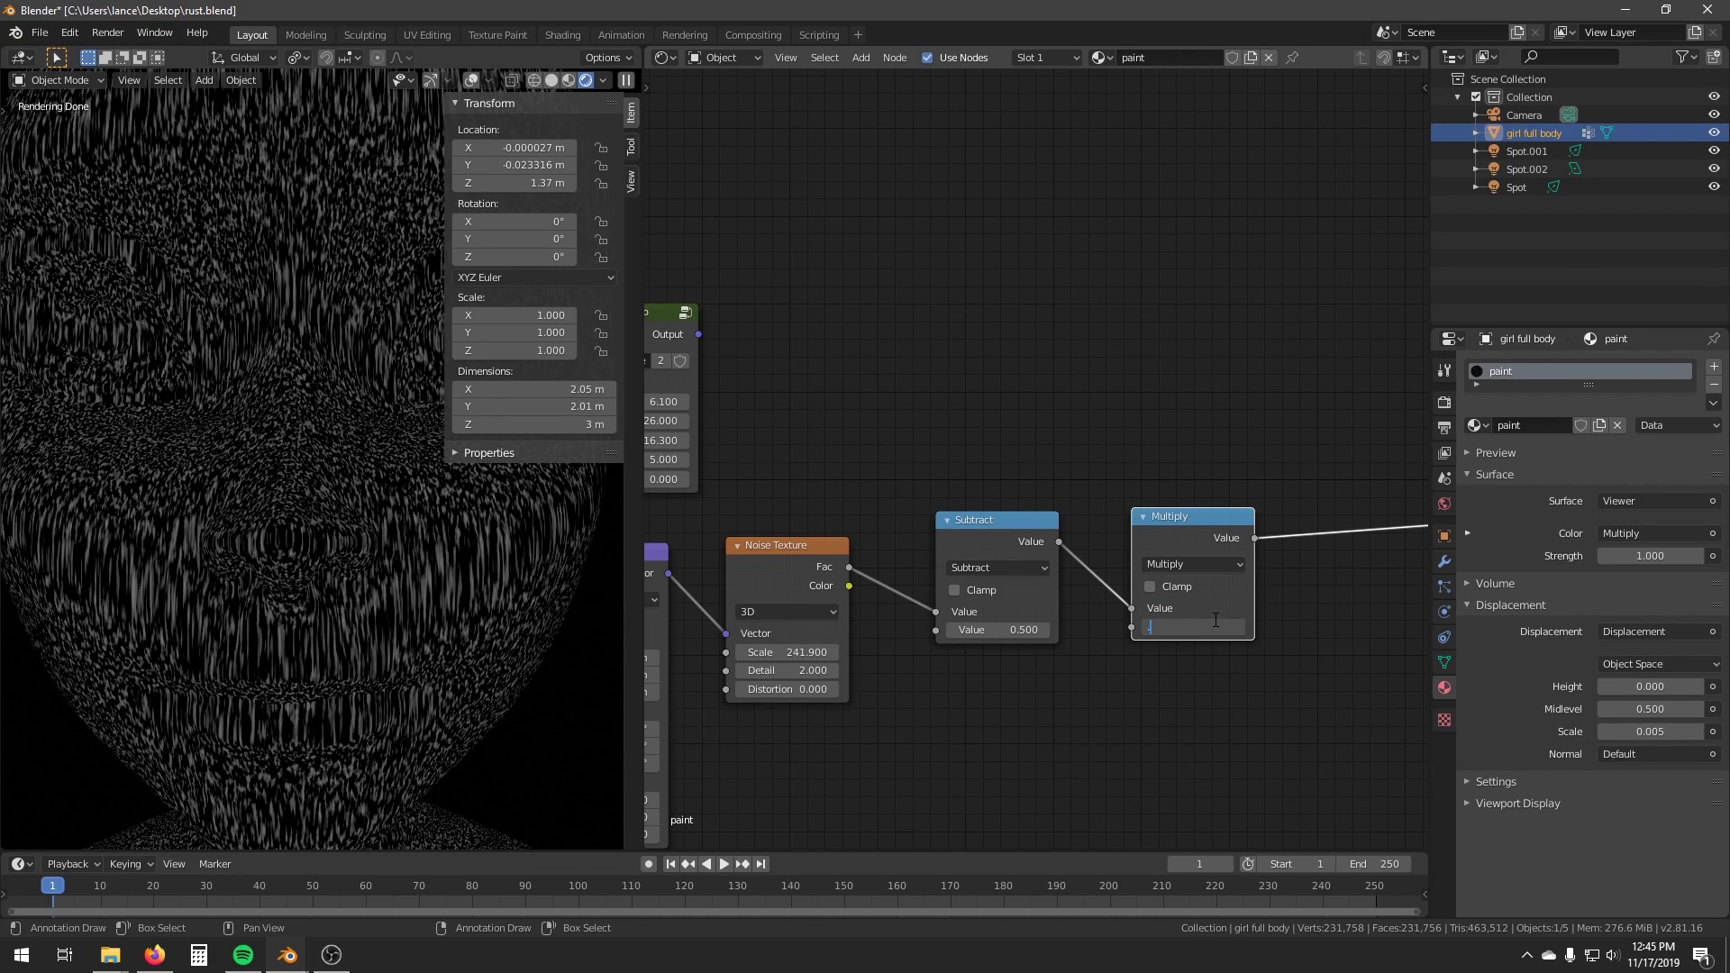
{"action": "key", "text": "Return"}
{"action": "left_click_drag", "start_coordinate": [1209, 538], "coordinate": [1179, 538]}
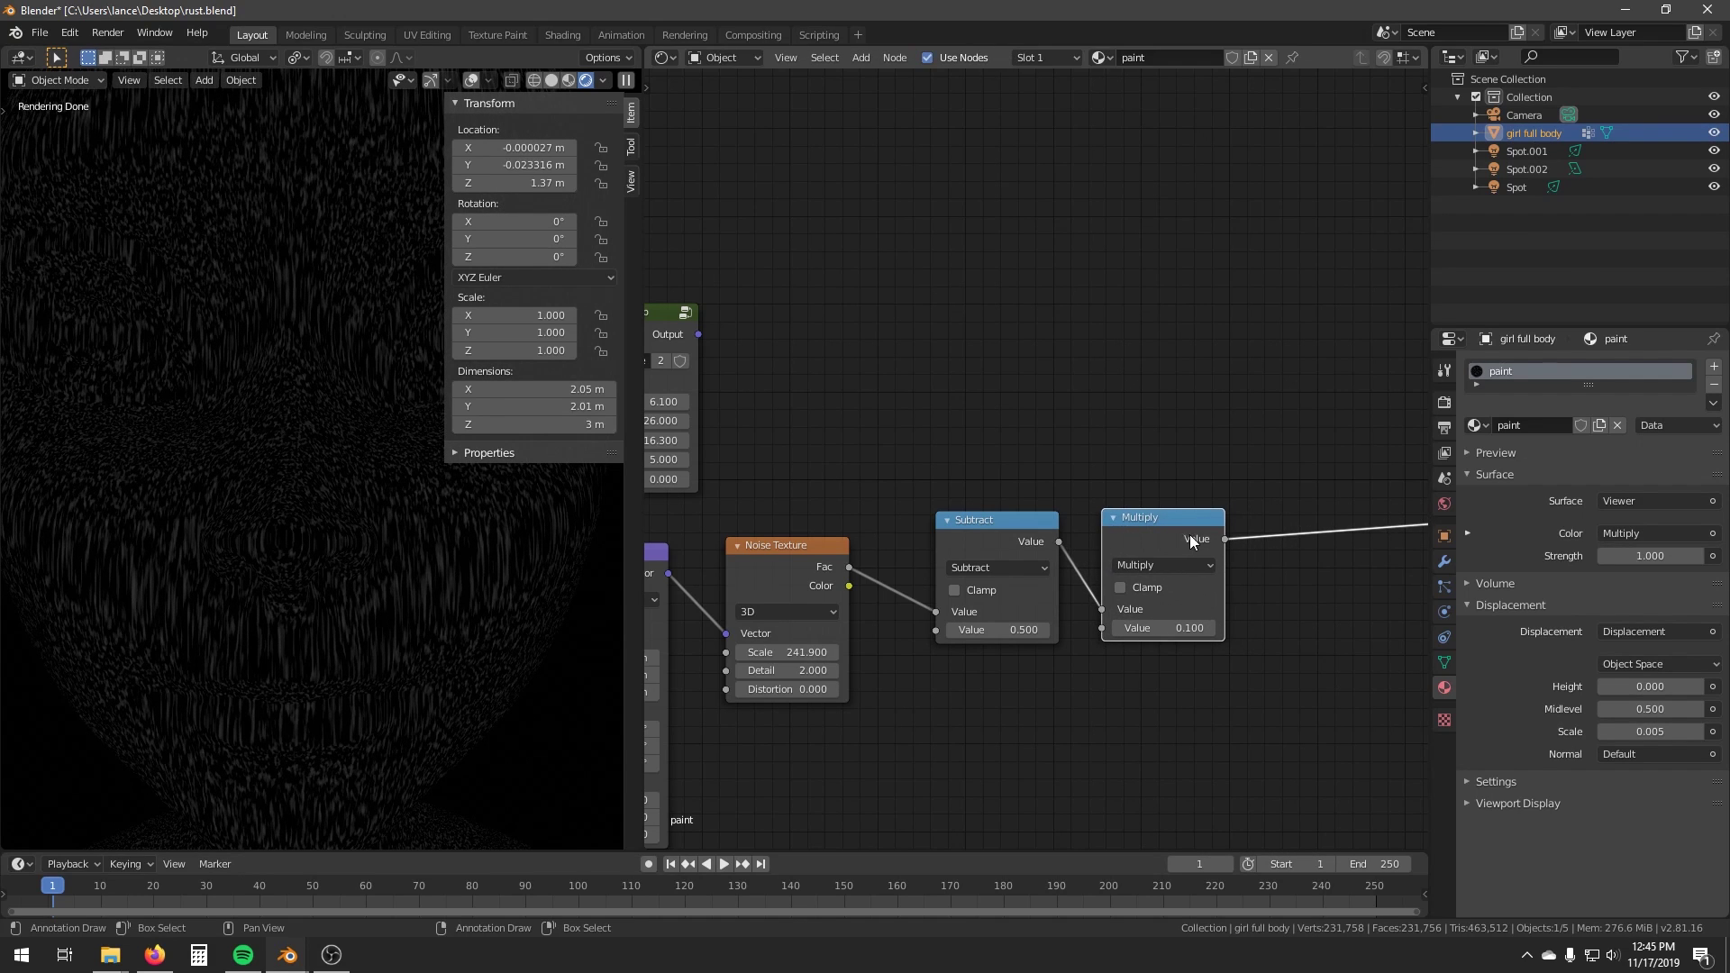
Add a Vector Math Add node that combines the Space warp output with the Multiply value, and position it beyond them.
{"action": "key", "text": "shift+a"}
{"action": "mouse_move", "coordinate": [1289, 366]}
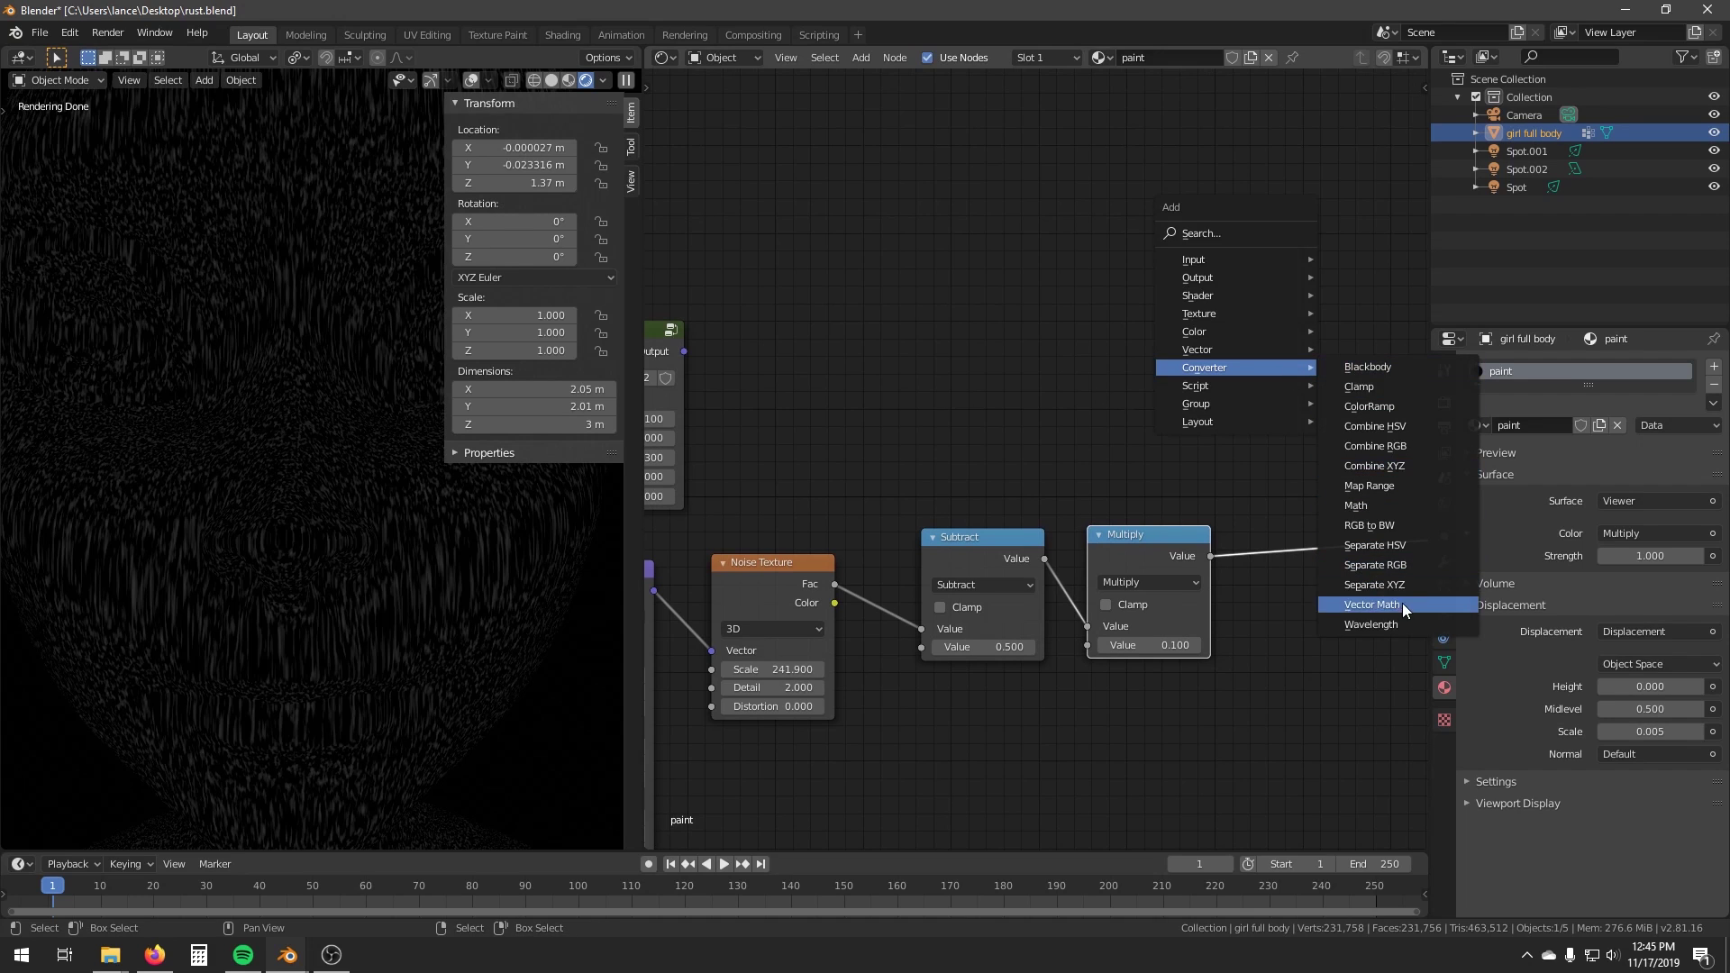
{"action": "left_click", "coordinate": [1371, 603]}
{"action": "left_click", "coordinate": [1257, 258]}
{"action": "left_click_drag", "start_coordinate": [684, 350], "coordinate": [1230, 316]}
{"action": "left_click_drag", "start_coordinate": [1209, 553], "coordinate": [1230, 361]}
{"action": "left_click_drag", "start_coordinate": [1274, 267], "coordinate": [1349, 333]}
{"action": "middle_click_drag", "start_coordinate": [1254, 427], "coordinate": [1159, 446]}
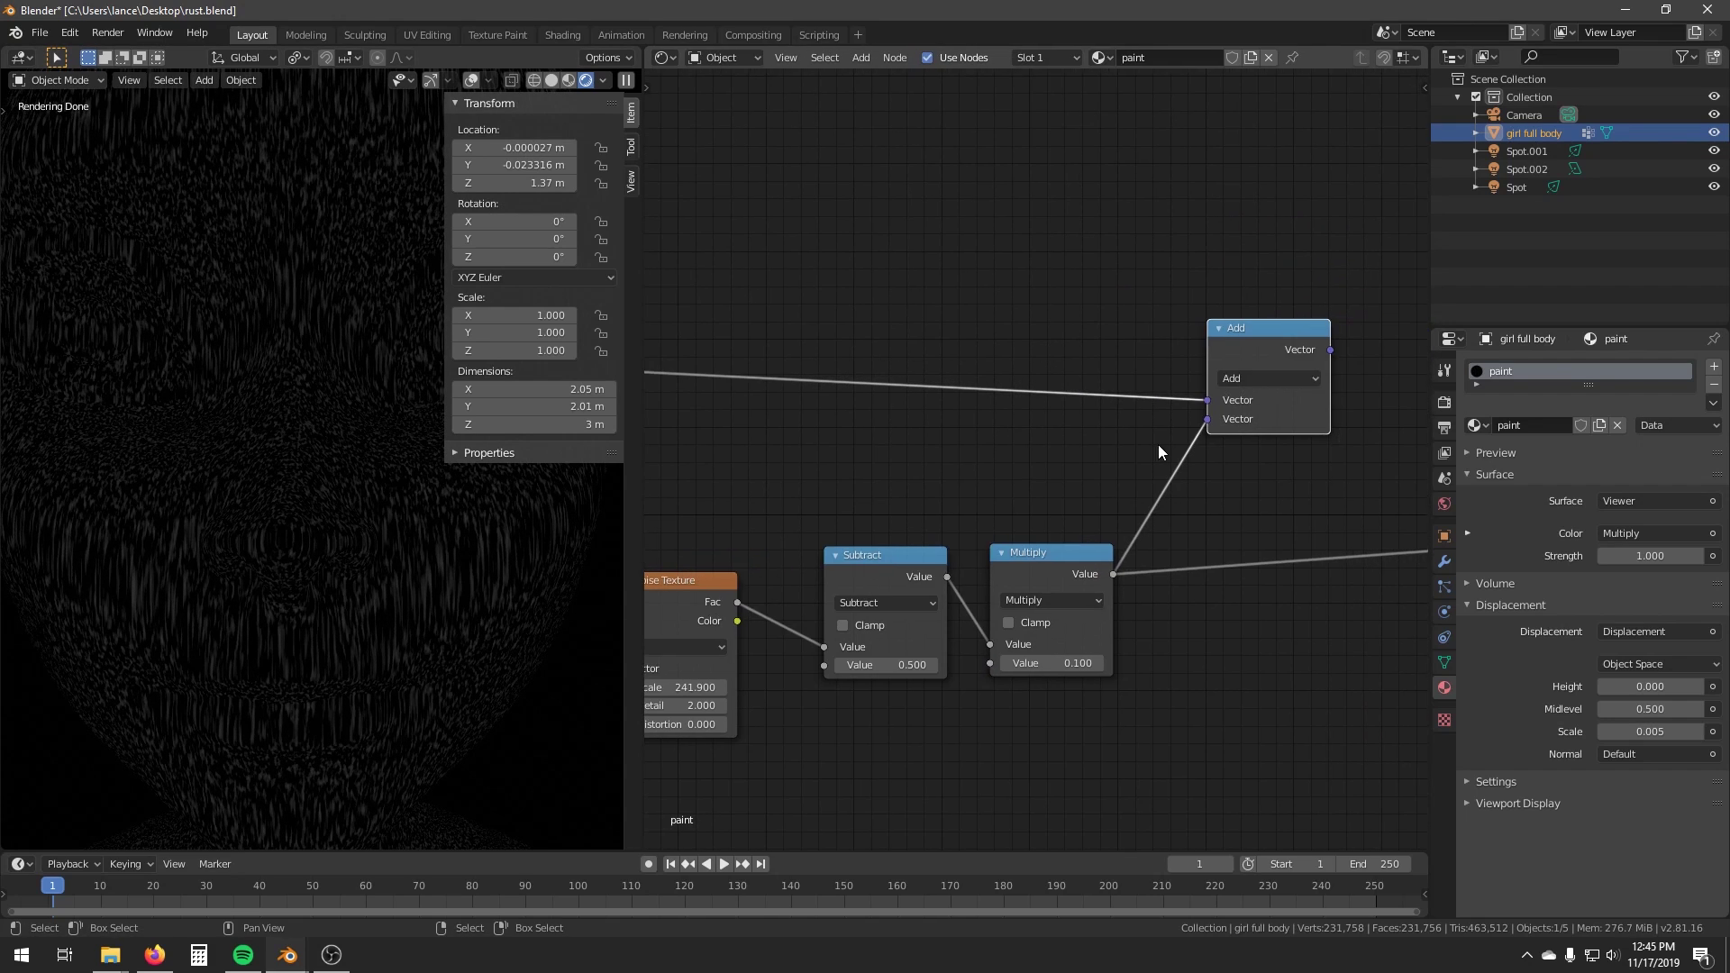
Preview the vector Add node's output on the head and look over the nodes feeding it.
{"action": "left_click", "coordinate": [1237, 359], "text": "ctrl+shift"}
{"action": "middle_click_drag", "start_coordinate": [1081, 405], "coordinate": [1214, 374]}
{"action": "middle_click_drag", "start_coordinate": [290, 616], "coordinate": [245, 635]}
{"action": "middle_click_drag", "start_coordinate": [416, 552], "coordinate": [396, 585]}
{"action": "middle_click_drag", "start_coordinate": [1066, 561], "coordinate": [1124, 450]}
{"action": "scroll", "coordinate": [1123, 450], "scroll_direction": "down", "scroll_amount": 2}
{"action": "middle_click_drag", "start_coordinate": [1018, 480], "coordinate": [1070, 504]}
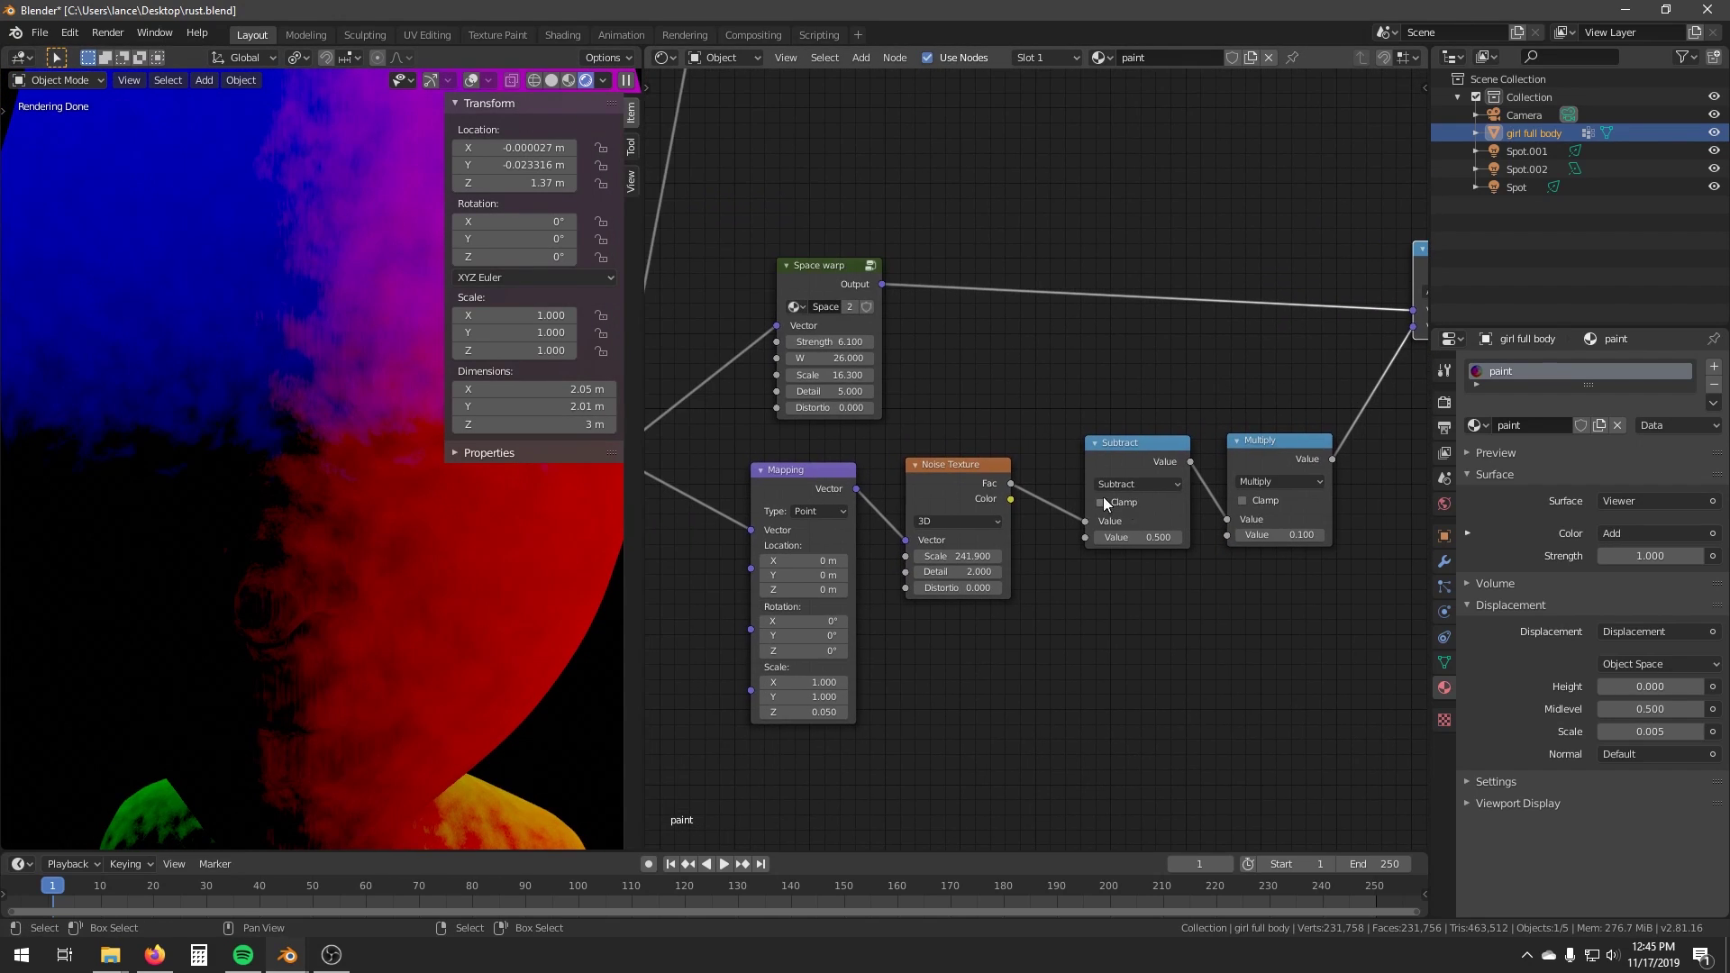
Move the Space warp node up, away from the stretched noise row.
{"action": "left_click_drag", "start_coordinate": [811, 286], "coordinate": [810, 209]}
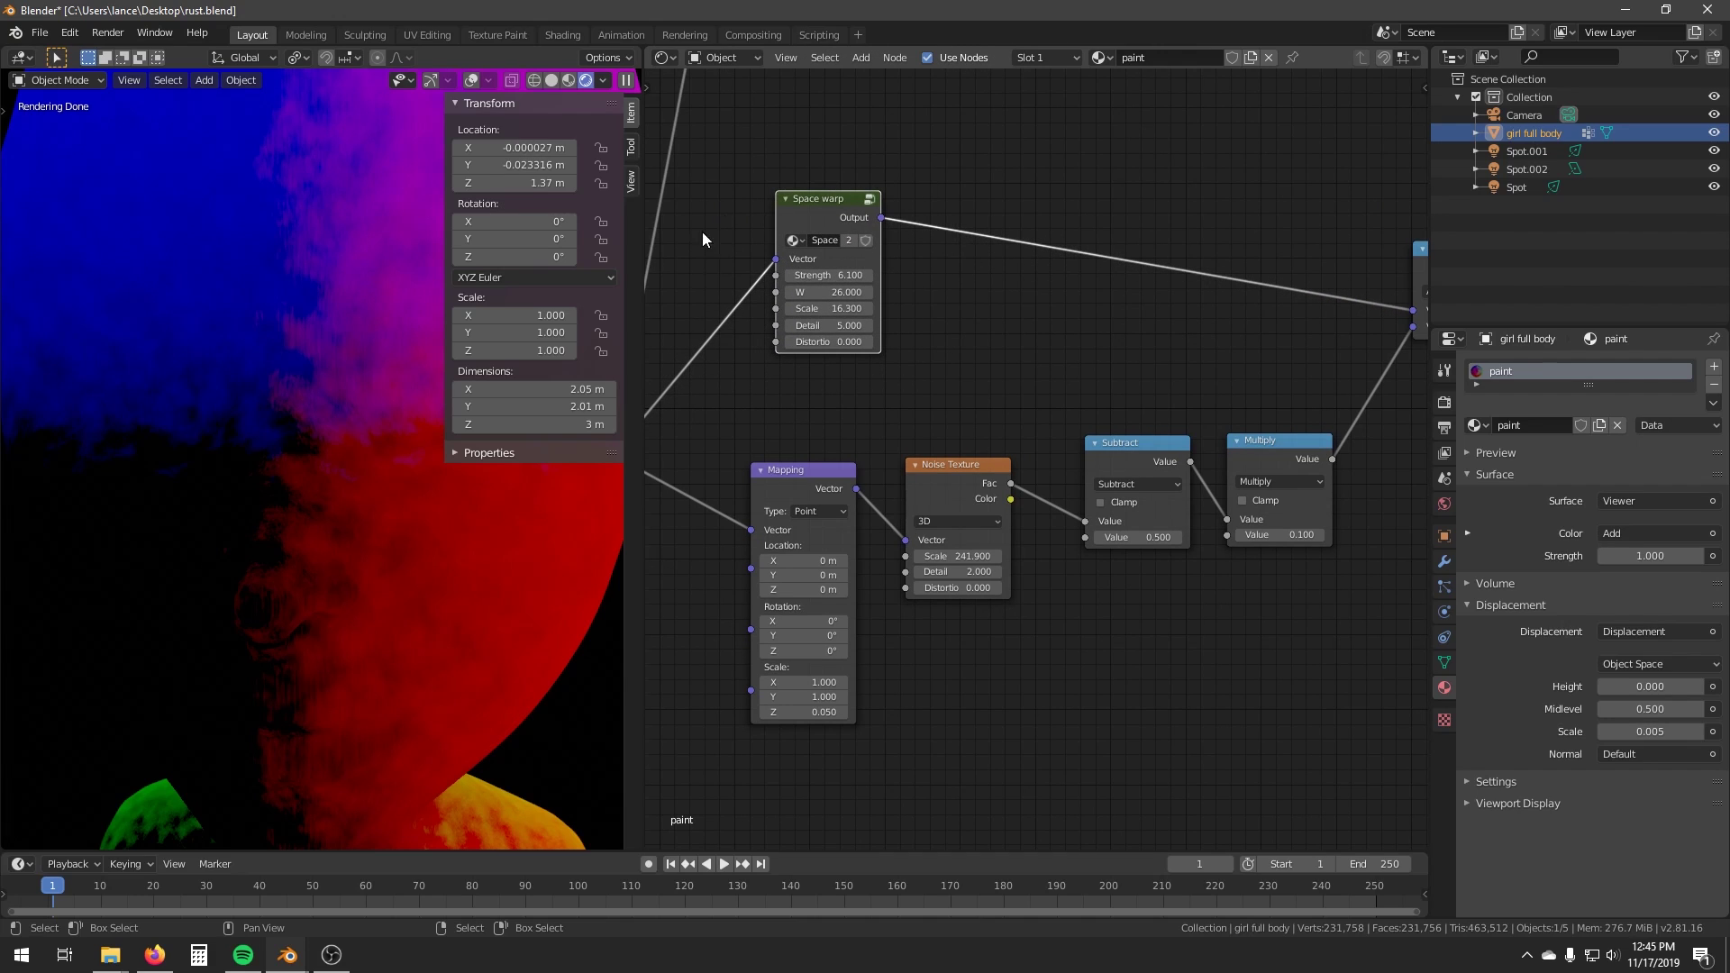
{"action": "middle_click_drag", "start_coordinate": [862, 256], "coordinate": [942, 348]}
{"action": "middle_click_drag", "start_coordinate": [992, 516], "coordinate": [826, 561]}
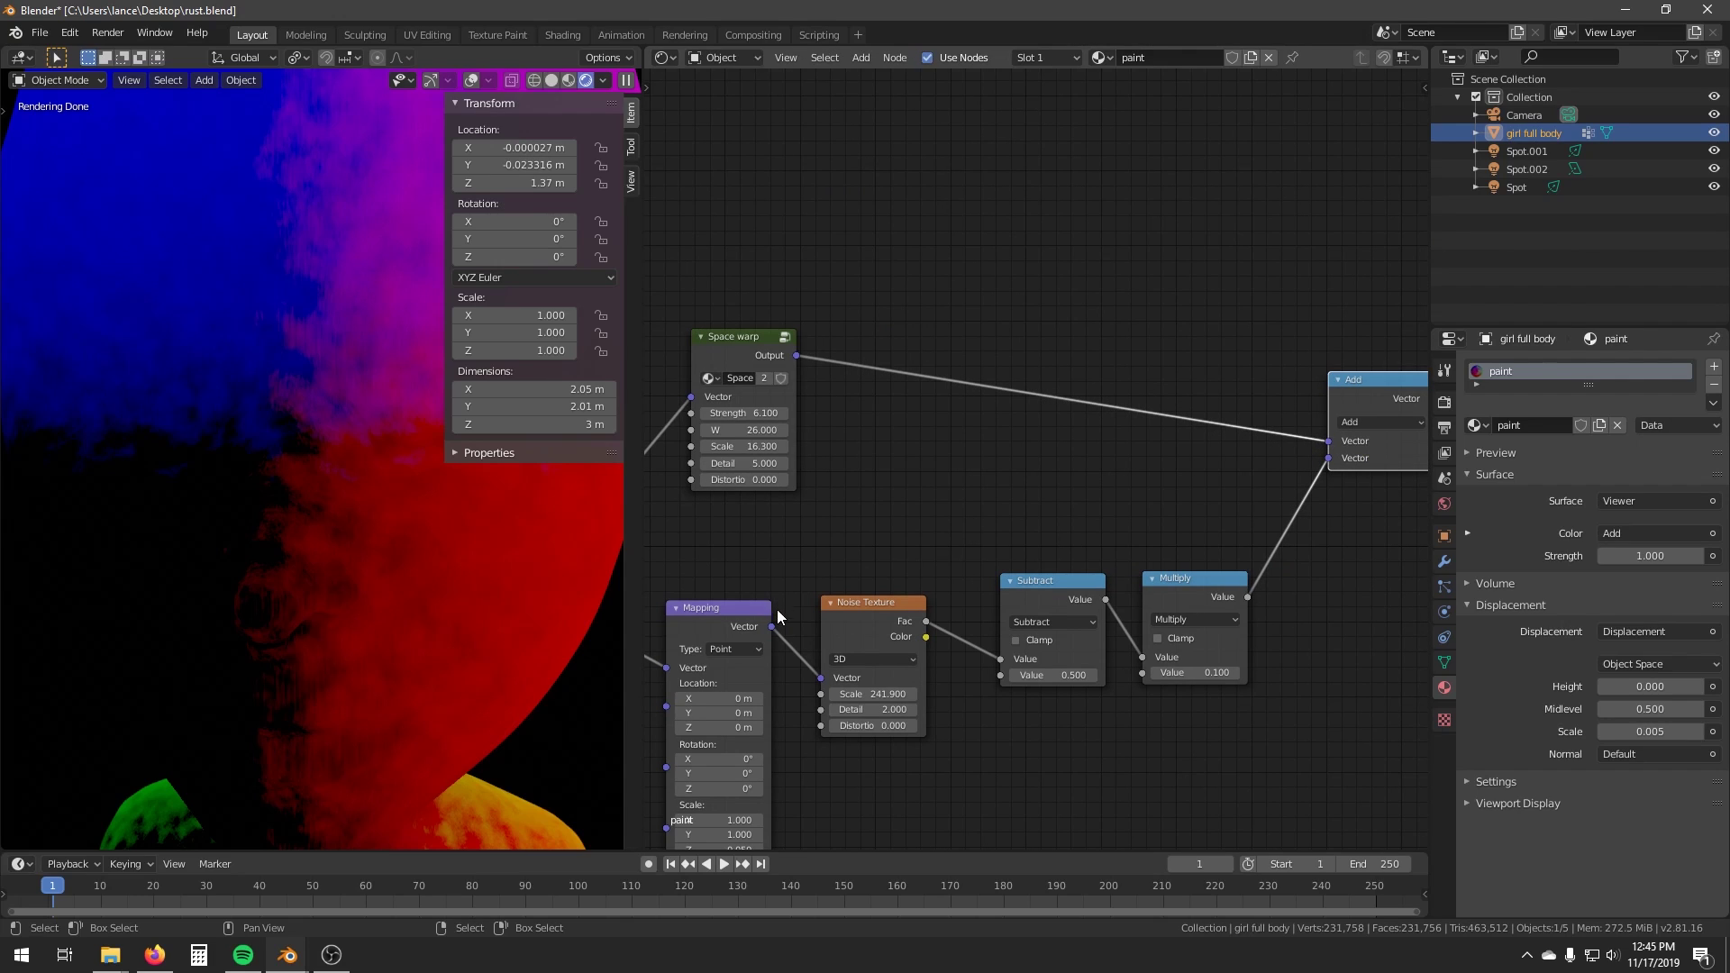
{"action": "left_click_drag", "start_coordinate": [683, 551], "coordinate": [1224, 797]}
{"action": "middle_click_drag", "start_coordinate": [1020, 675], "coordinate": [1095, 565]}
Tuck the Subtract node beside the Noise Texture, nudge Multiply, and move the vector Add node up and farther along.
{"action": "left_click", "coordinate": [1107, 485]}
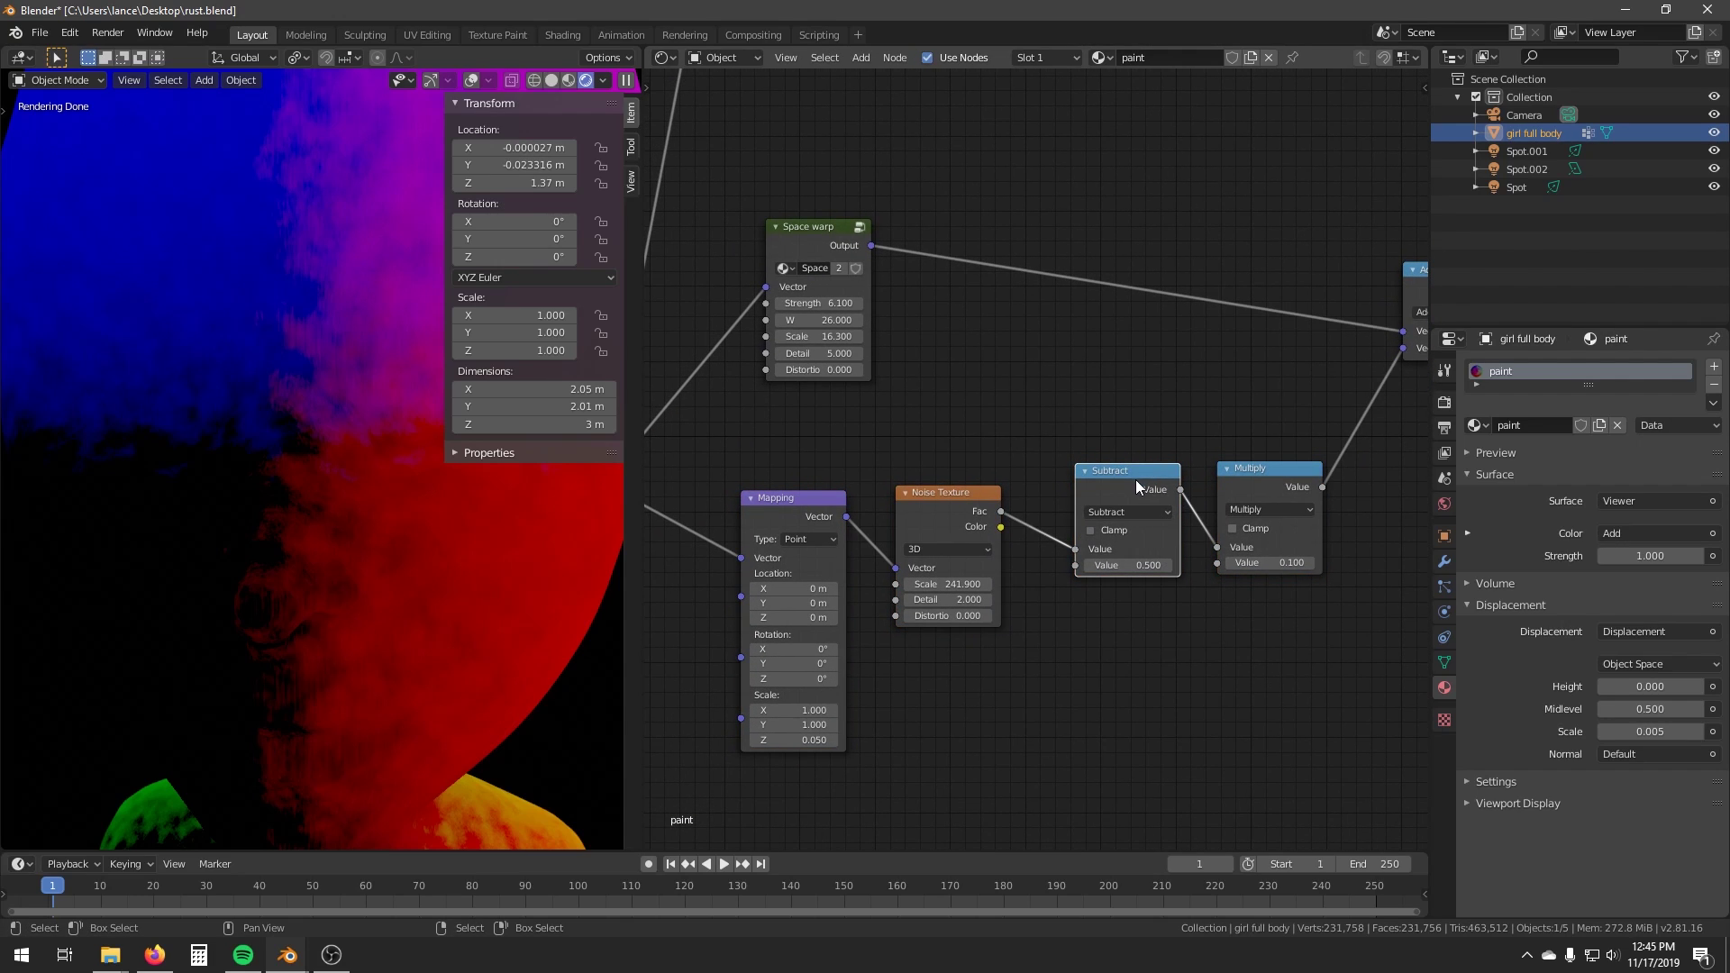
{"action": "left_click_drag", "start_coordinate": [1137, 485], "coordinate": [1091, 504]}
{"action": "left_click_drag", "start_coordinate": [1287, 467], "coordinate": [1278, 478]}
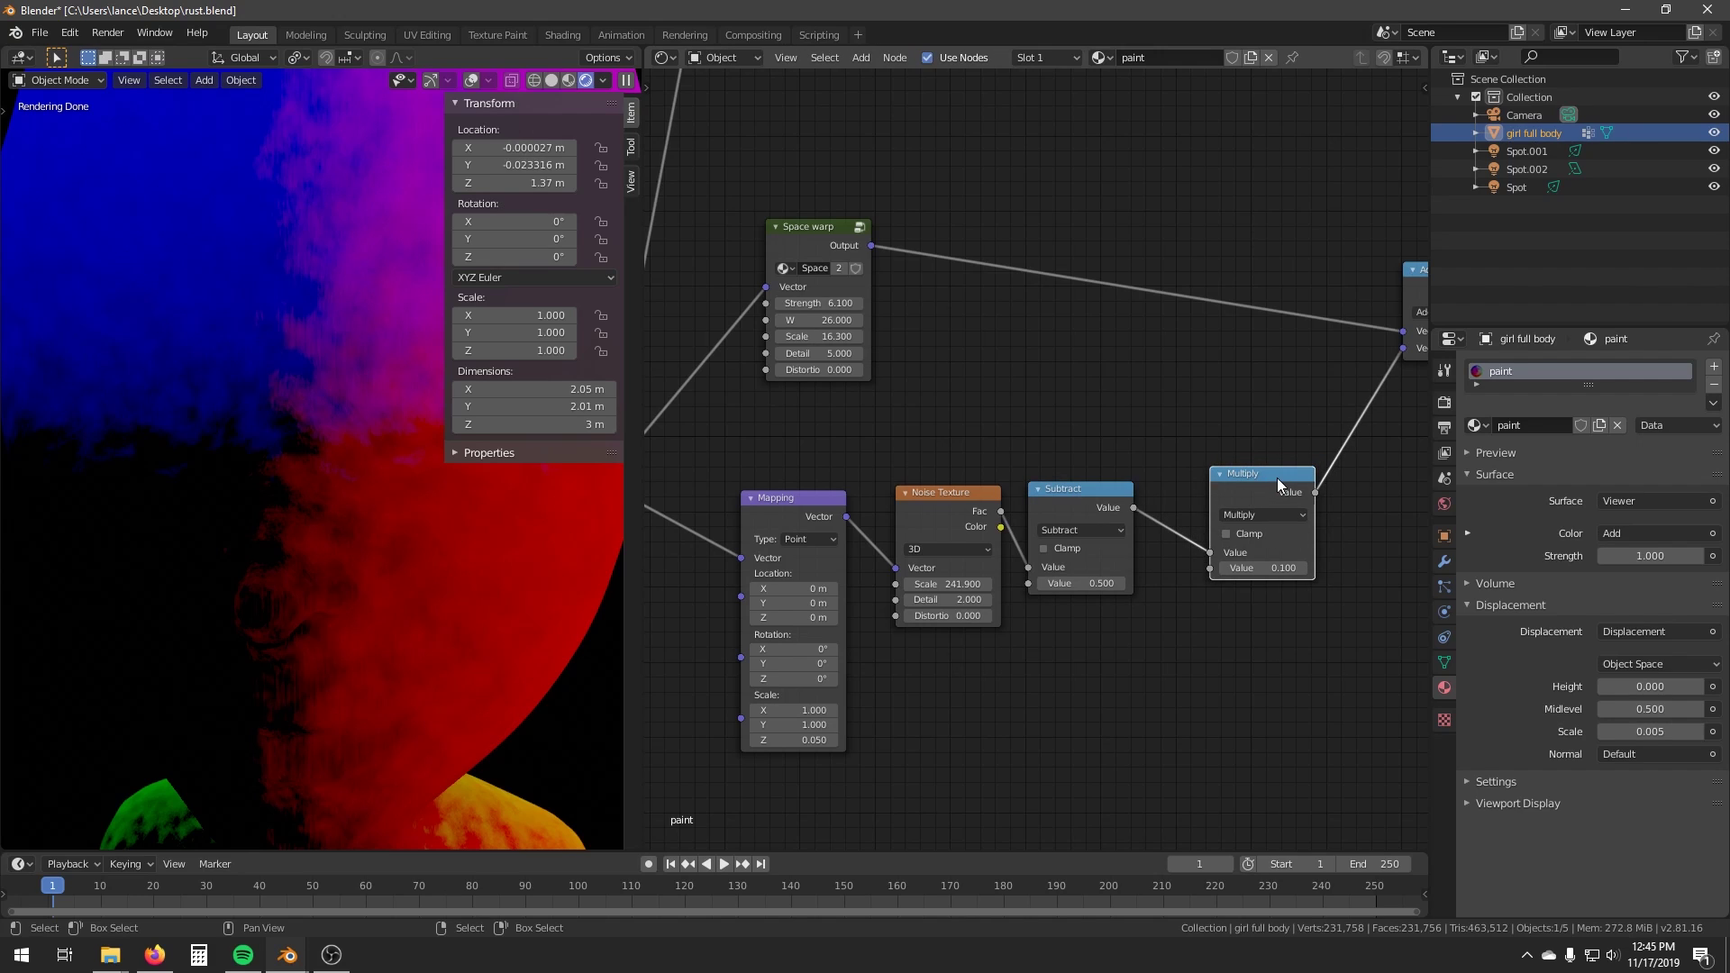
{"action": "middle_click_drag", "start_coordinate": [1278, 477], "coordinate": [1002, 569]}
{"action": "left_click_drag", "start_coordinate": [1166, 377], "coordinate": [1263, 339]}
{"action": "middle_click_drag", "start_coordinate": [1231, 415], "coordinate": [1187, 438]}
{"action": "left_click_drag", "start_coordinate": [1242, 342], "coordinate": [1330, 299]}
Insert a Combine XYZ node between Multiply and the vector Add, feed the value into its Z input, and lower the node.
{"action": "middle_click_drag", "start_coordinate": [1174, 554], "coordinate": [1086, 504]}
{"action": "scroll", "coordinate": [1085, 505], "scroll_direction": "up", "scroll_amount": 2}
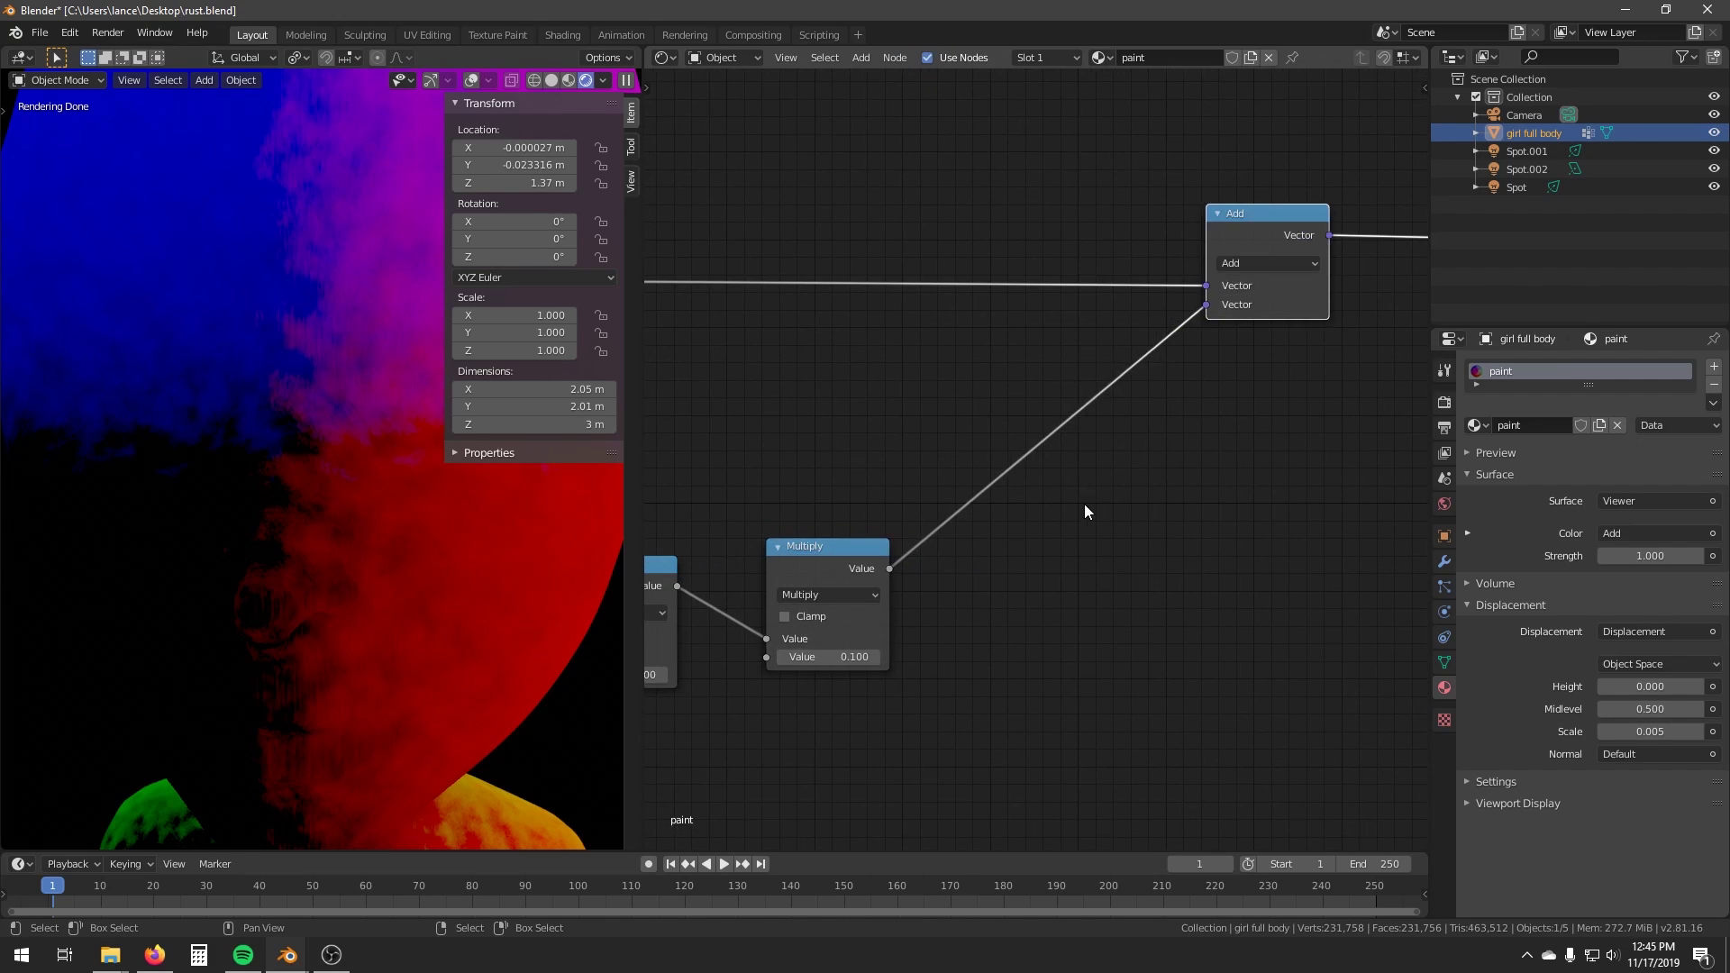
{"action": "key", "text": "shift+a"}
{"action": "mouse_move", "coordinate": [1150, 451]}
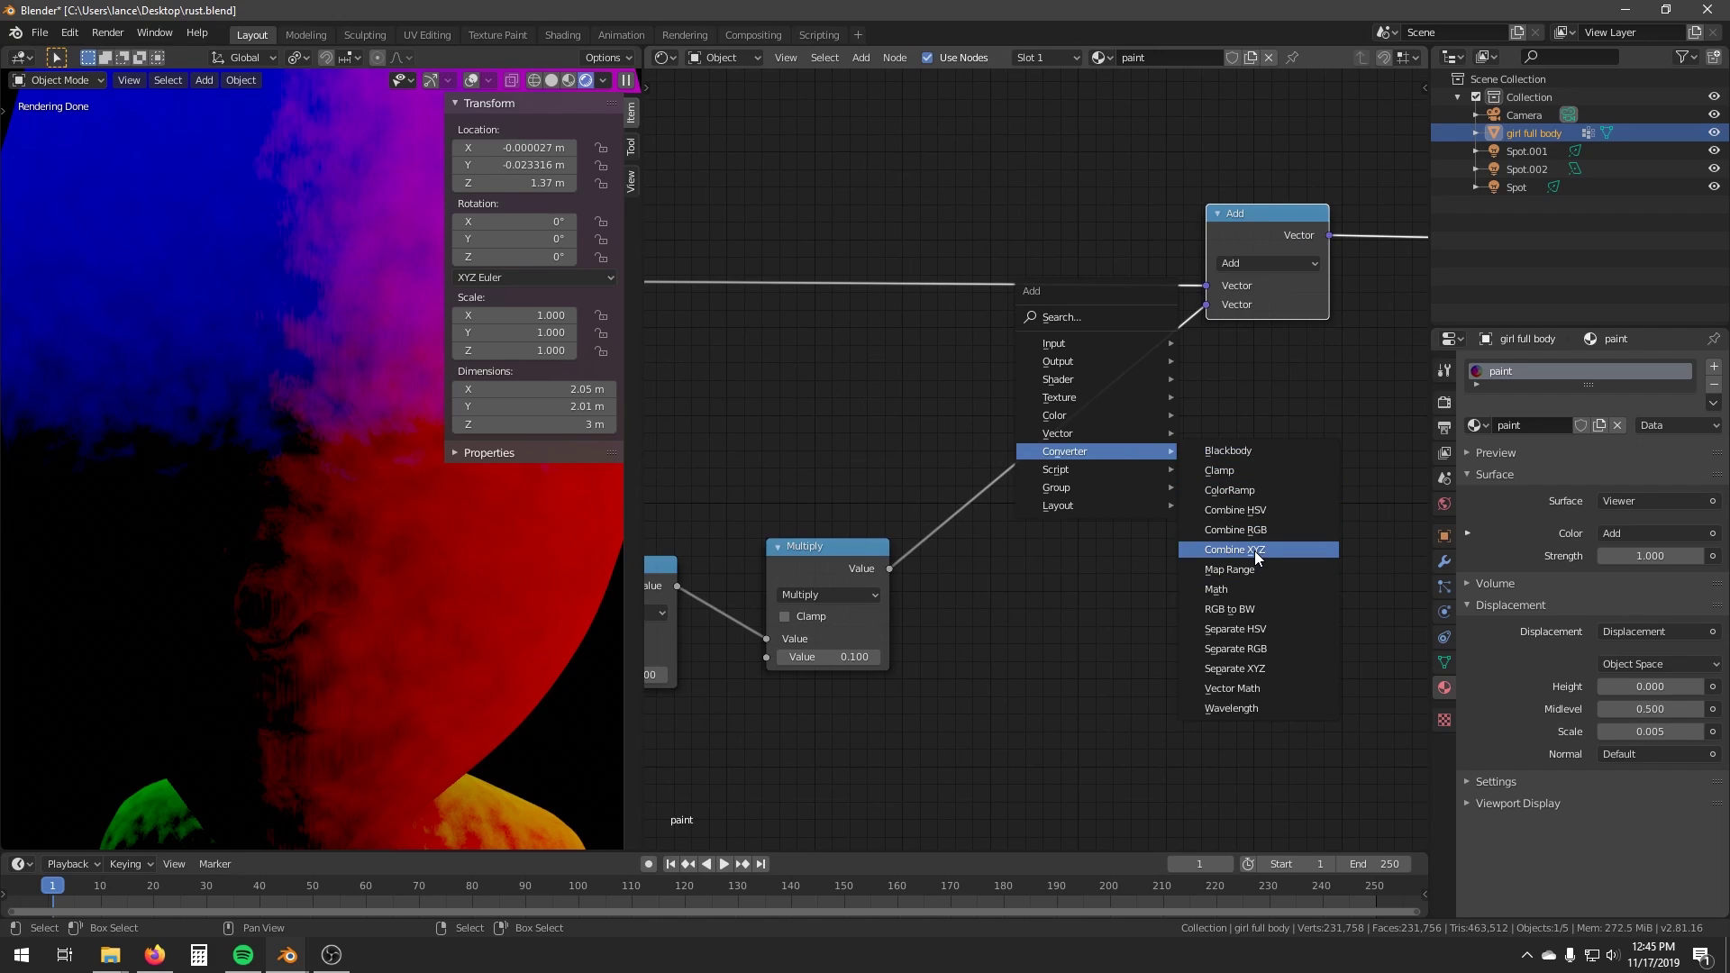
{"action": "left_click", "coordinate": [1257, 552]}
{"action": "left_click", "coordinate": [1110, 462]}
{"action": "left_click_drag", "start_coordinate": [1001, 471], "coordinate": [1001, 510]}
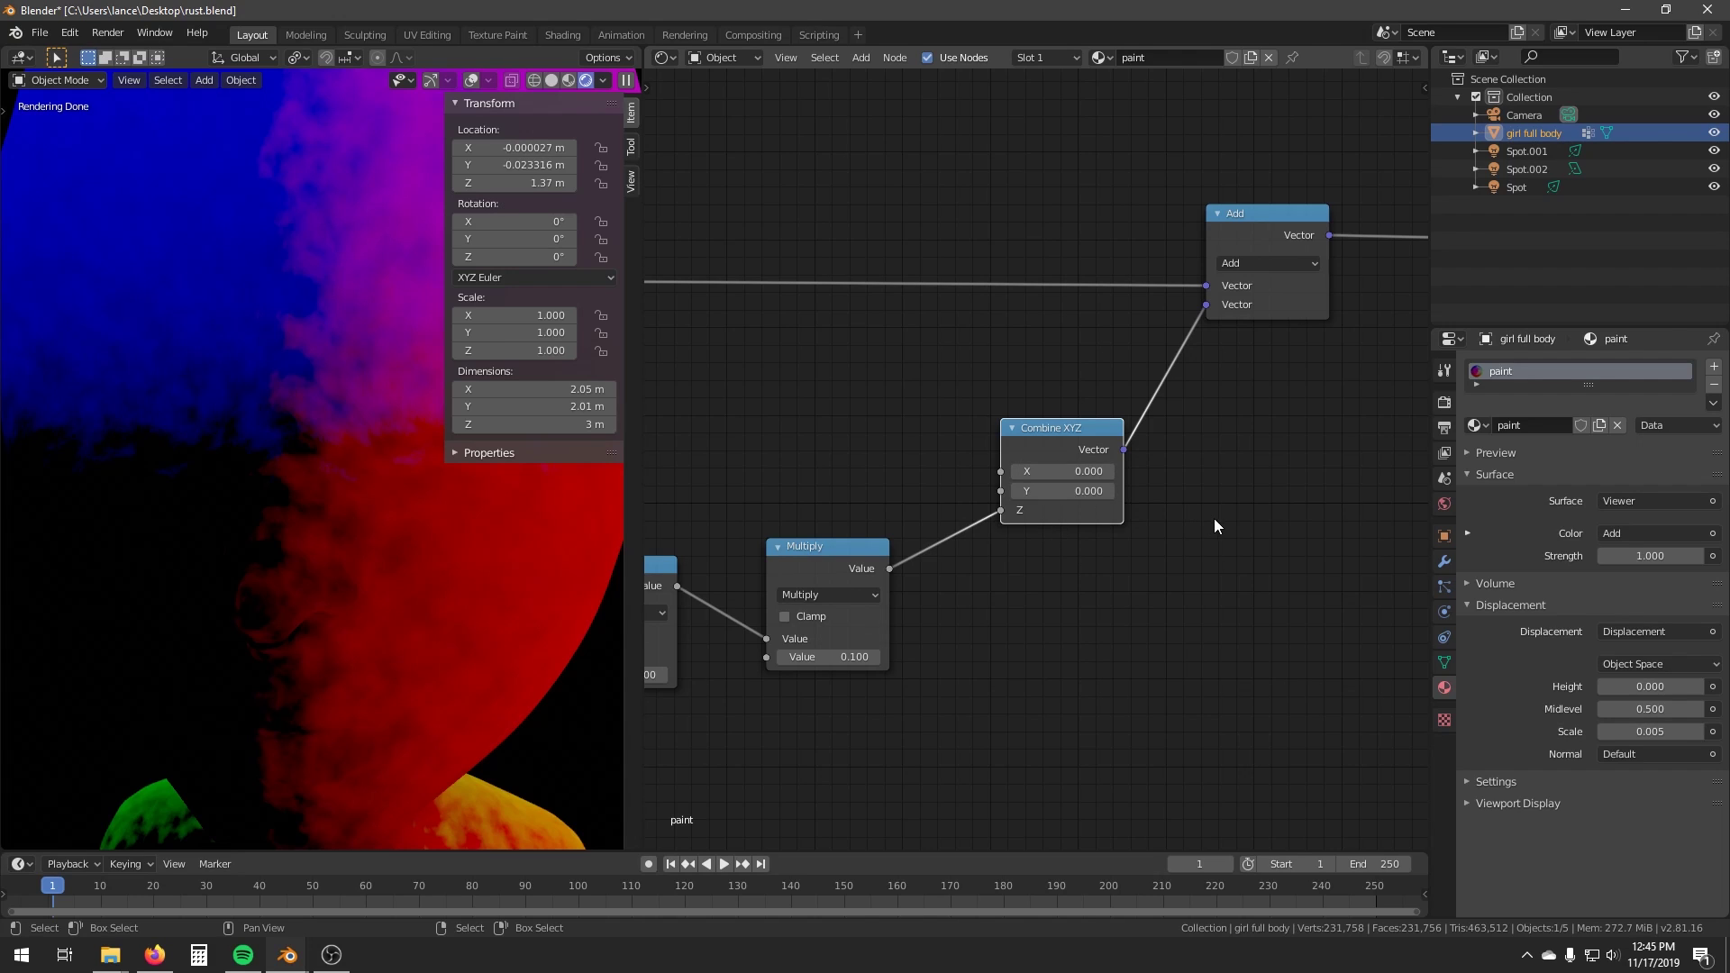
{"action": "left_click_drag", "start_coordinate": [1073, 436], "coordinate": [1070, 475]}
Insert a Checker Texture after the vector Add node and route the combined vector into its Vector input.
{"action": "middle_click_drag", "start_coordinate": [1311, 348], "coordinate": [1122, 457]}
{"action": "scroll", "coordinate": [1122, 456], "scroll_direction": "down", "scroll_amount": 2}
{"action": "left_click", "coordinate": [1039, 350]}
{"action": "middle_click_drag", "start_coordinate": [410, 573], "coordinate": [413, 530]}
{"action": "middle_click_drag", "start_coordinate": [1295, 378], "coordinate": [1003, 460]}
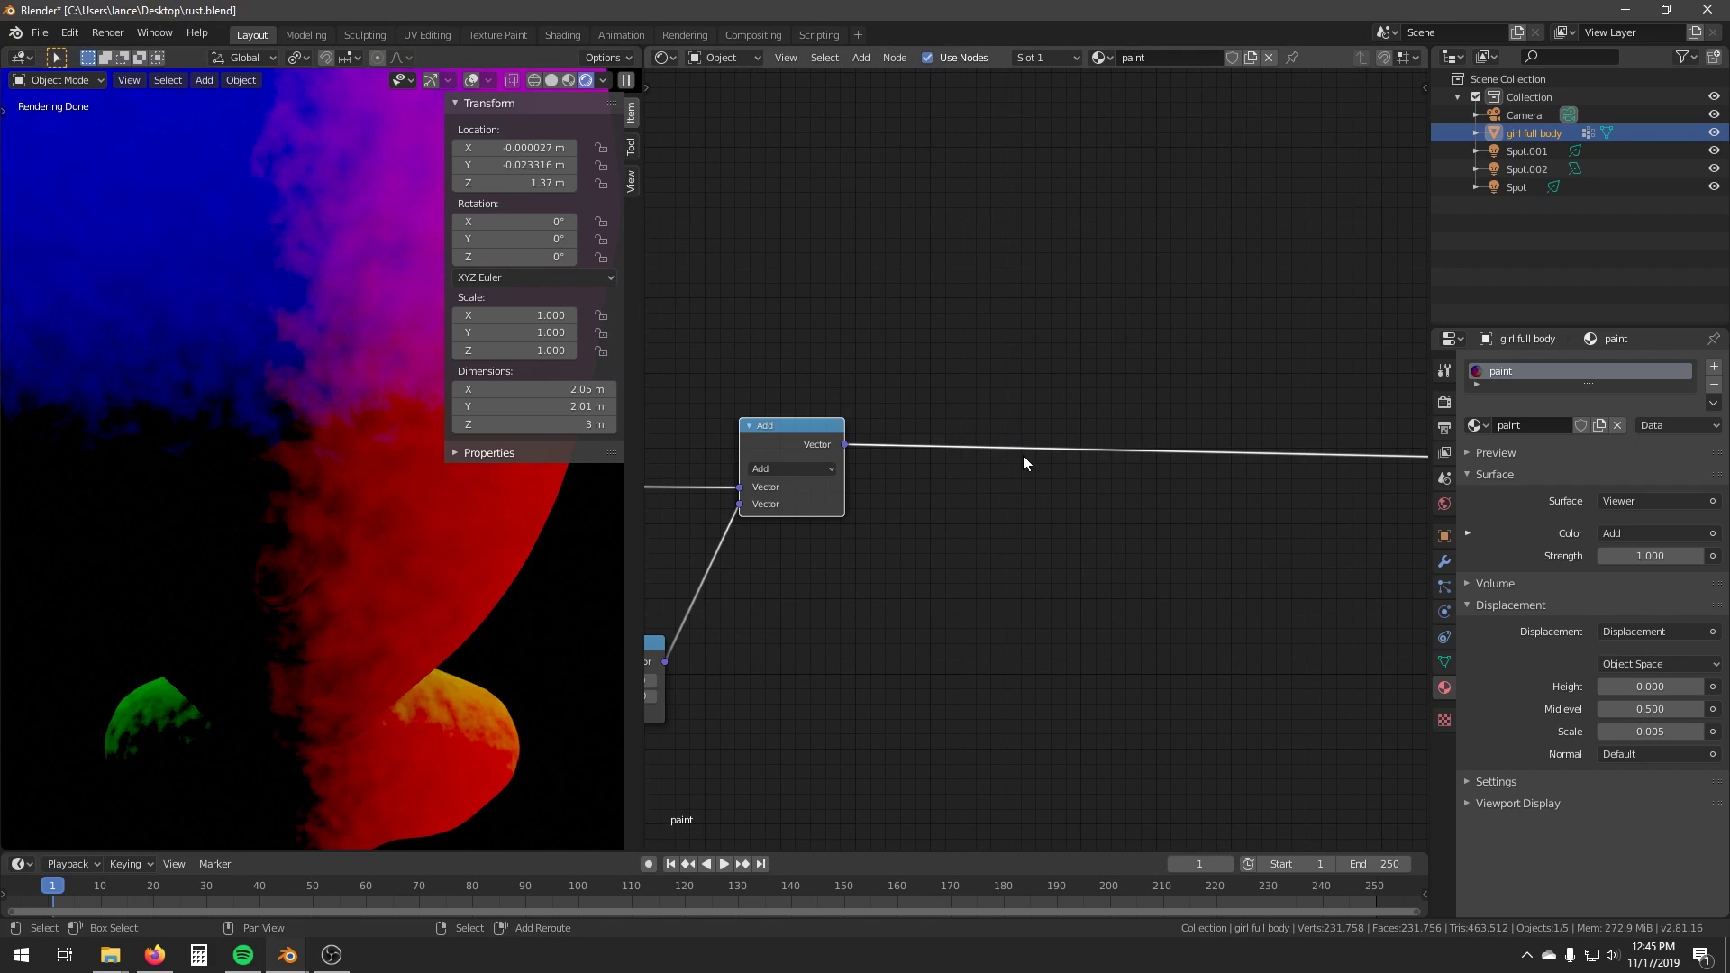
{"action": "key", "text": "shift+a"}
{"action": "mouse_move", "coordinate": [1029, 445]}
{"action": "mouse_move", "coordinate": [991, 402]}
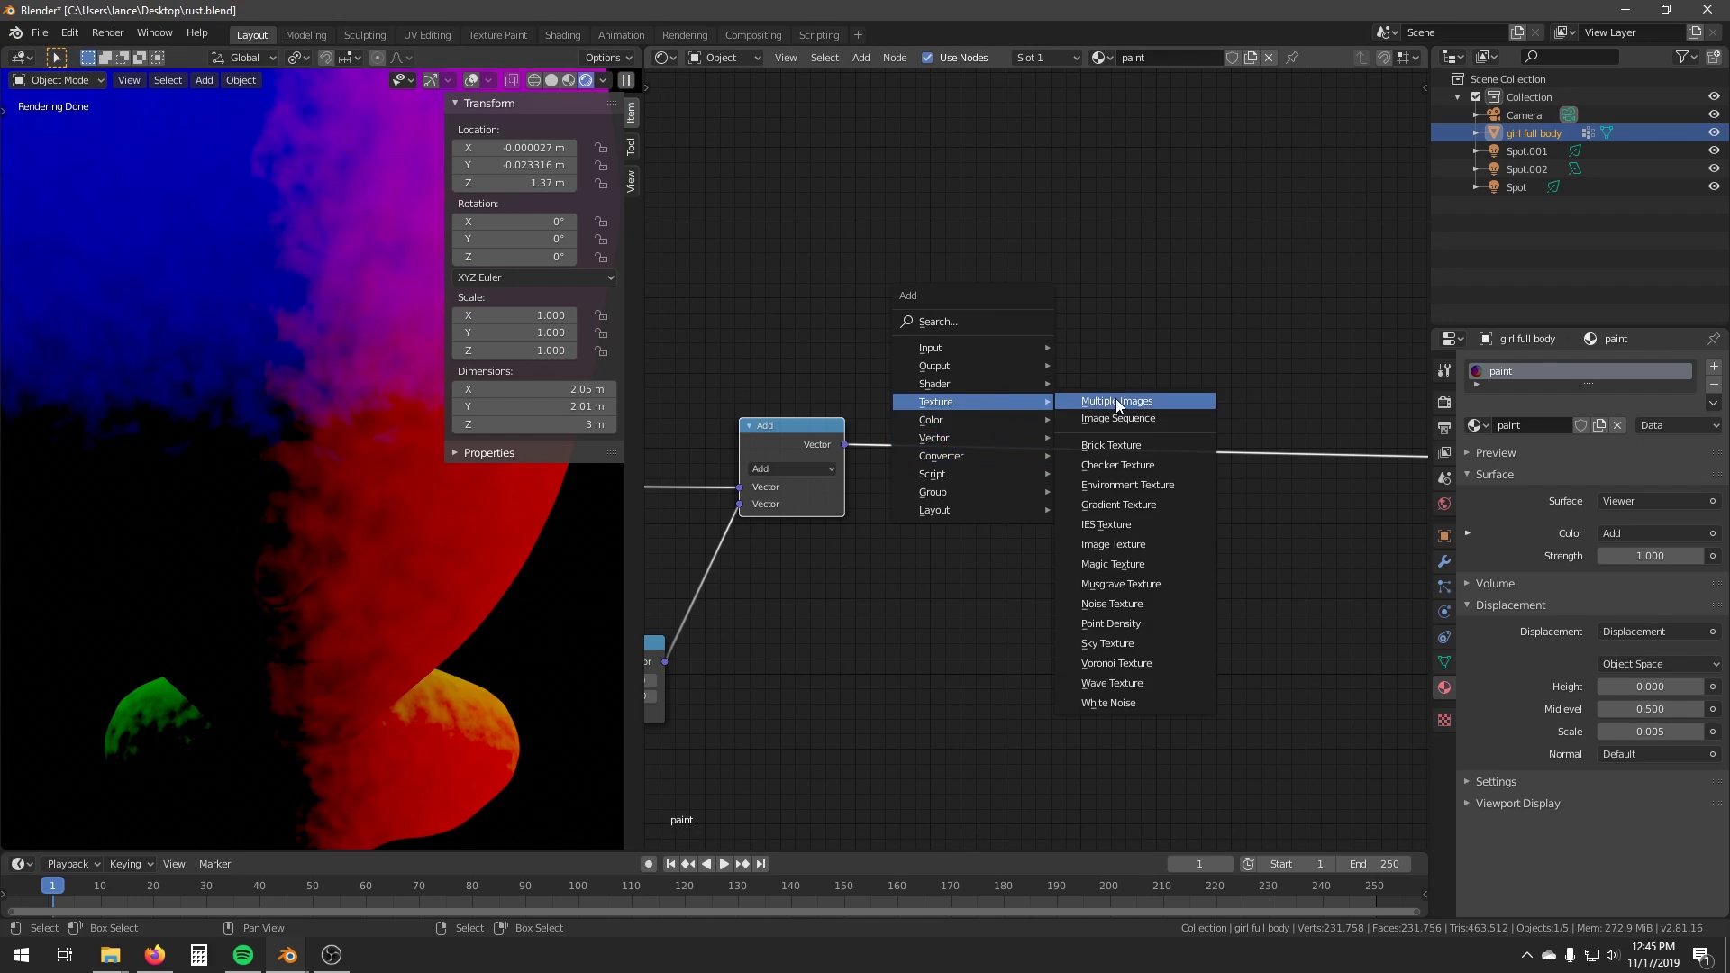
{"action": "left_click", "coordinate": [1116, 465]}
{"action": "left_click", "coordinate": [1029, 437]}
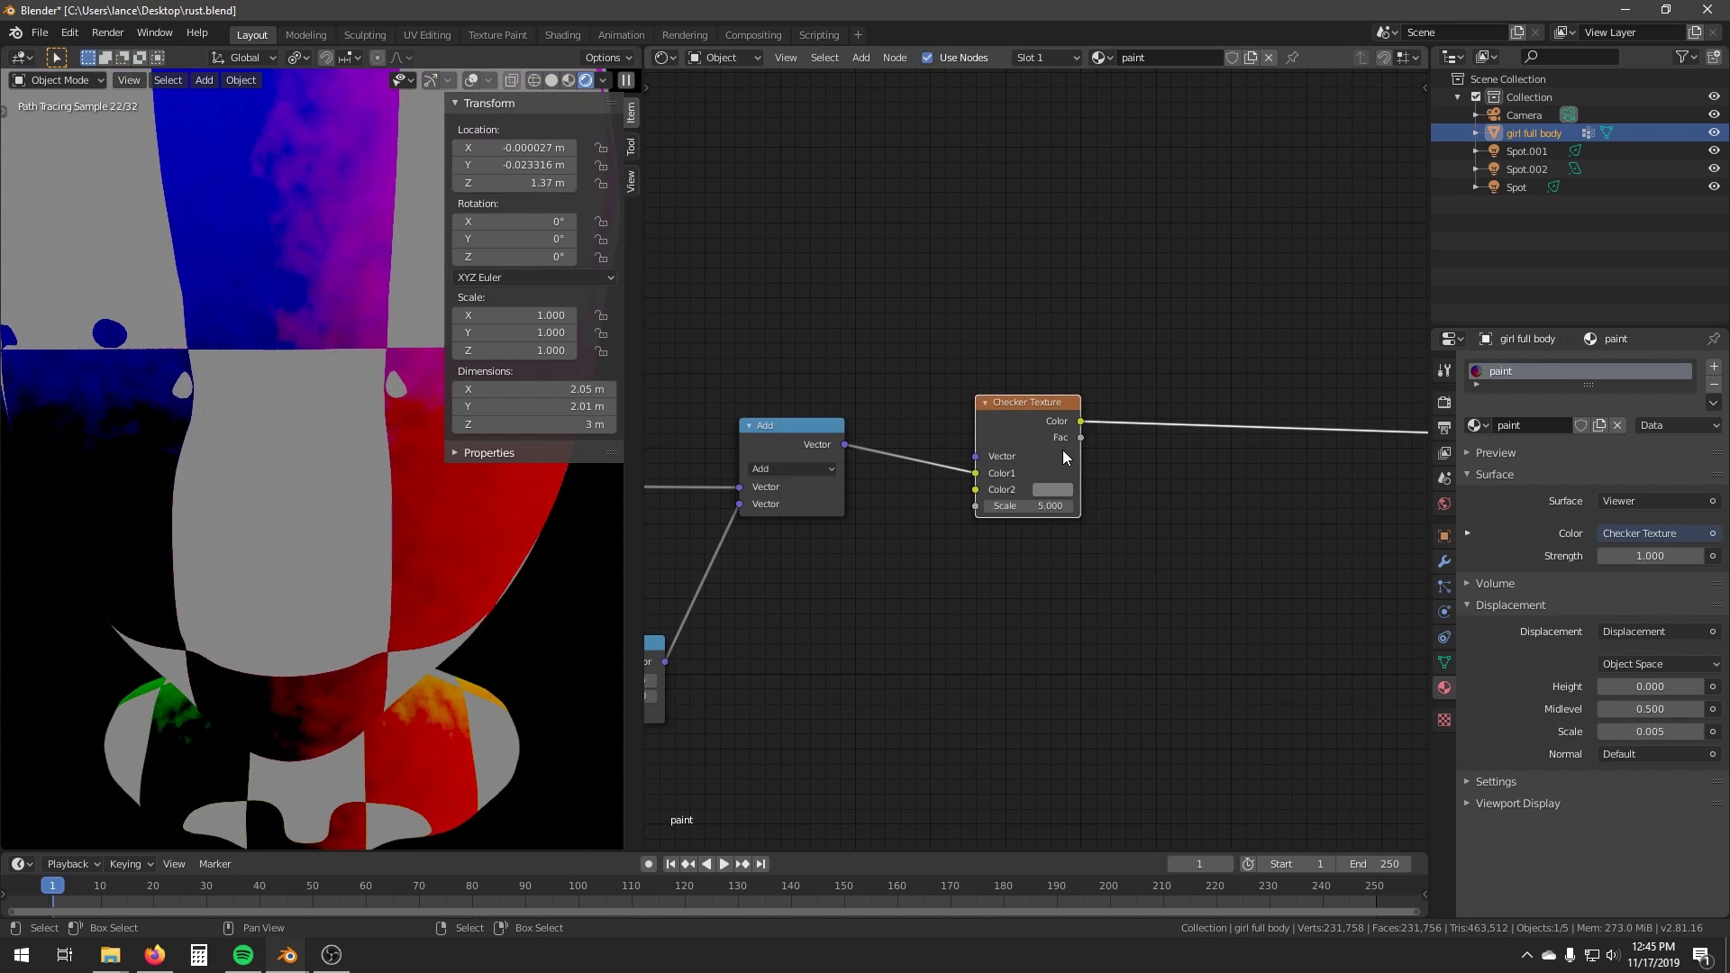
{"action": "left_click_drag", "start_coordinate": [975, 473], "coordinate": [975, 456]}
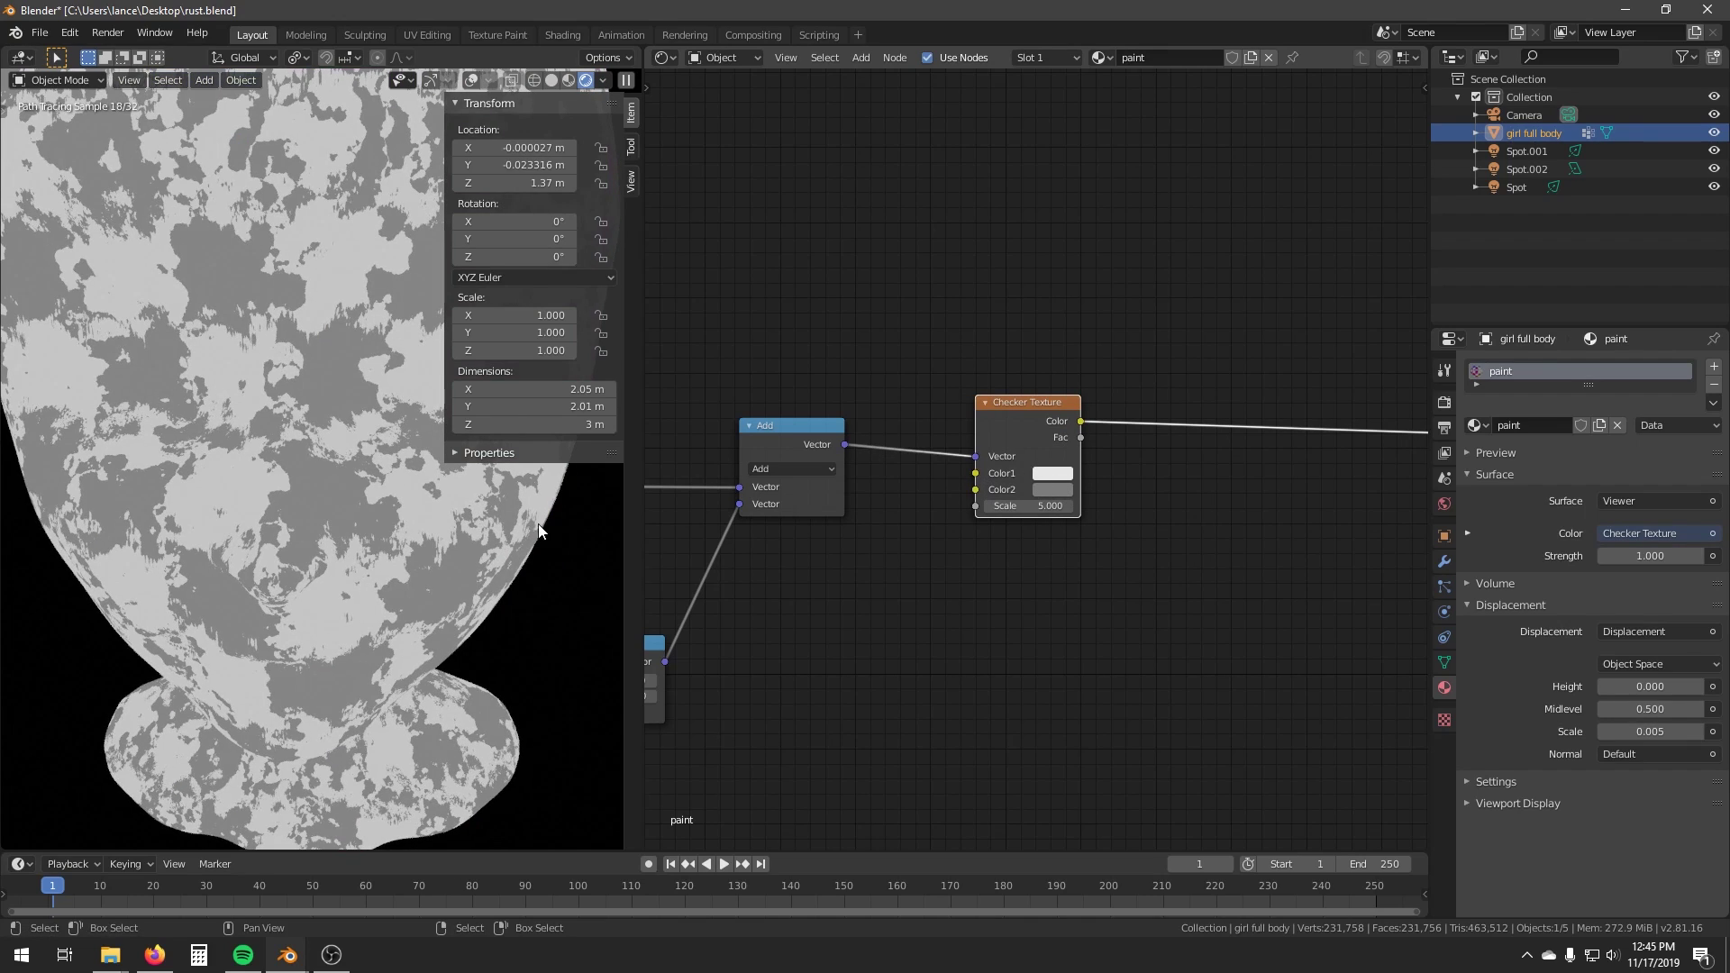
Examine the distorted checker pattern on the head up close and from farther away.
{"action": "scroll", "coordinate": [362, 469], "scroll_direction": "up", "scroll_amount": 4}
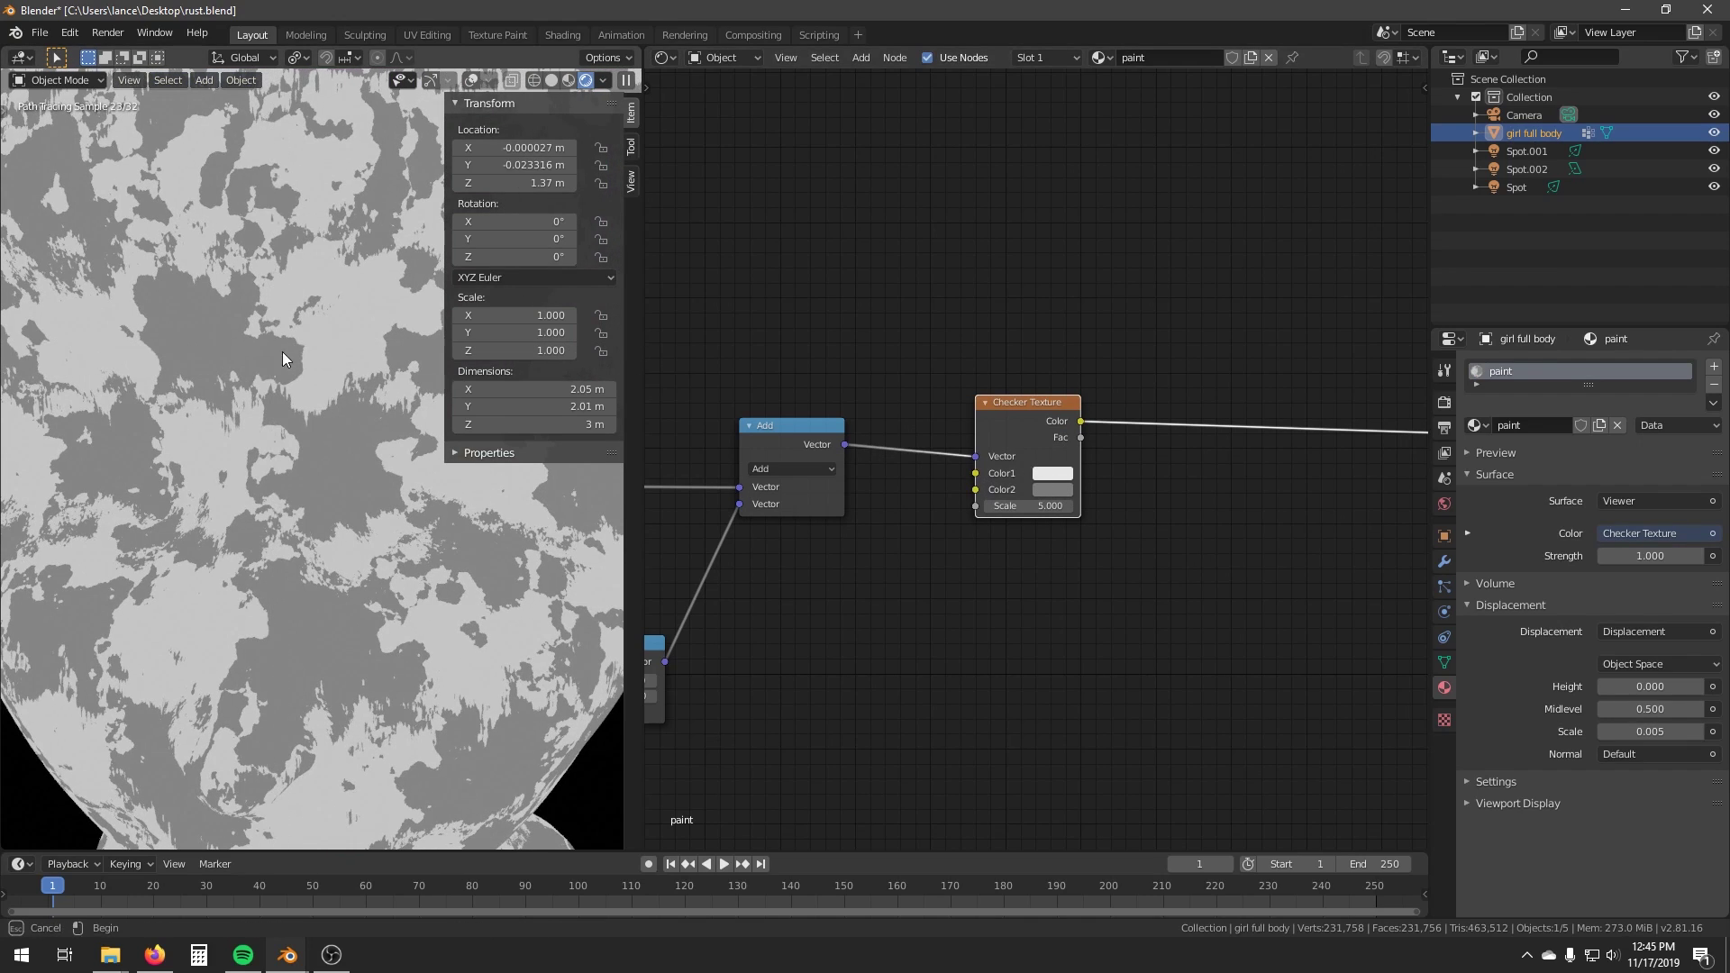
{"action": "scroll", "coordinate": [442, 499], "scroll_direction": "up", "scroll_amount": 3}
{"action": "scroll", "coordinate": [288, 516], "scroll_direction": "down", "scroll_amount": 5}
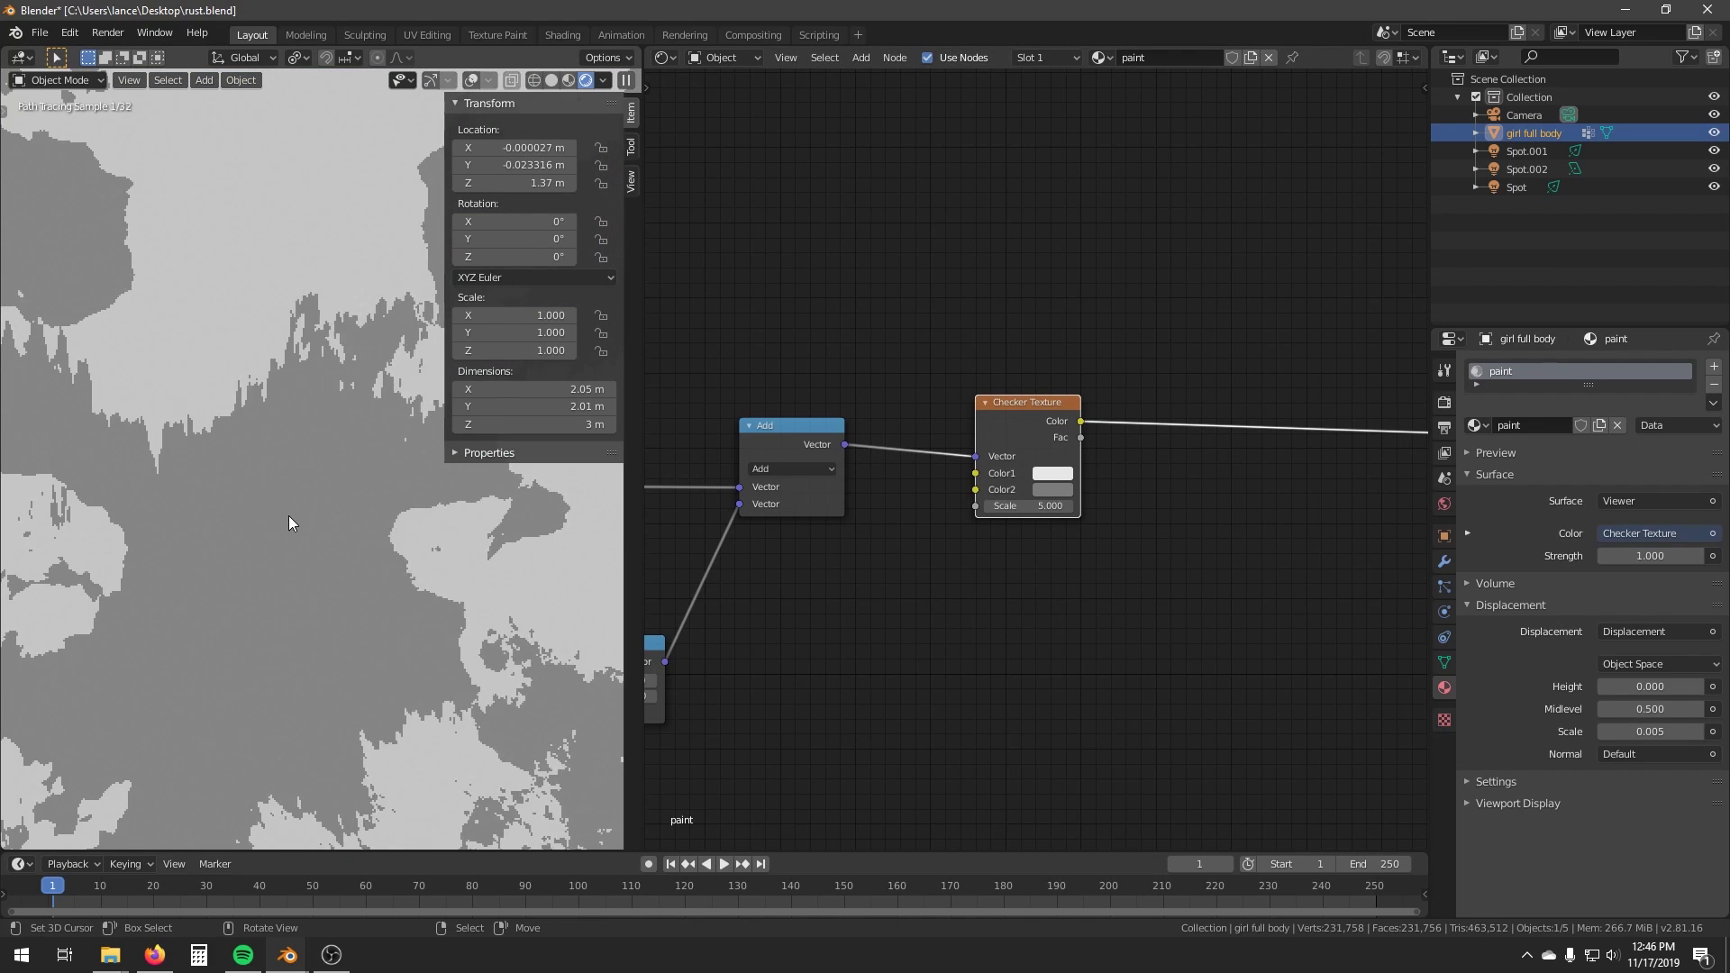
{"action": "mouse_move", "coordinate": [370, 633]}
{"action": "middle_mouse_down"}
{"action": "mouse_move", "coordinate": [324, 651]}
{"action": "mouse_move", "coordinate": [371, 650]}
{"action": "mouse_move", "coordinate": [361, 642]}
{"action": "middle_mouse_up"}
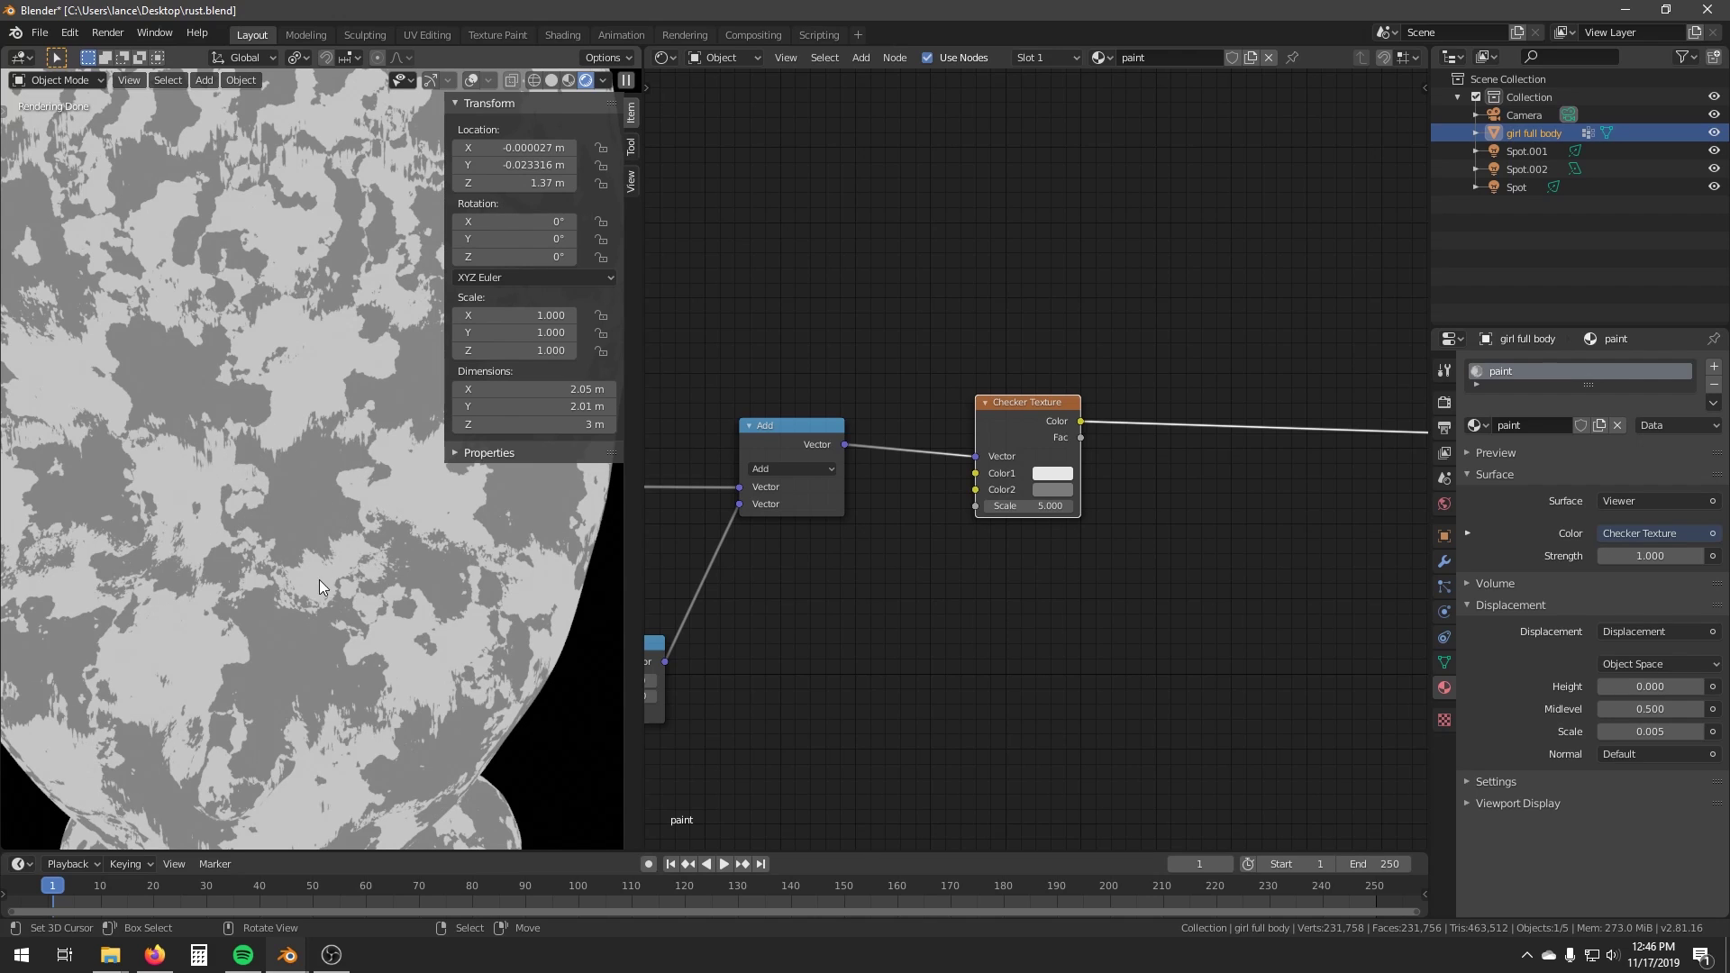
{"action": "middle_click_drag", "start_coordinate": [267, 555], "coordinate": [268, 535]}
Shift the vector Add node slightly back and bring the Checker Texture node close to it.
{"action": "middle_click_drag", "start_coordinate": [784, 572], "coordinate": [1016, 487]}
{"action": "scroll", "coordinate": [1015, 486], "scroll_direction": "down", "scroll_amount": 5}
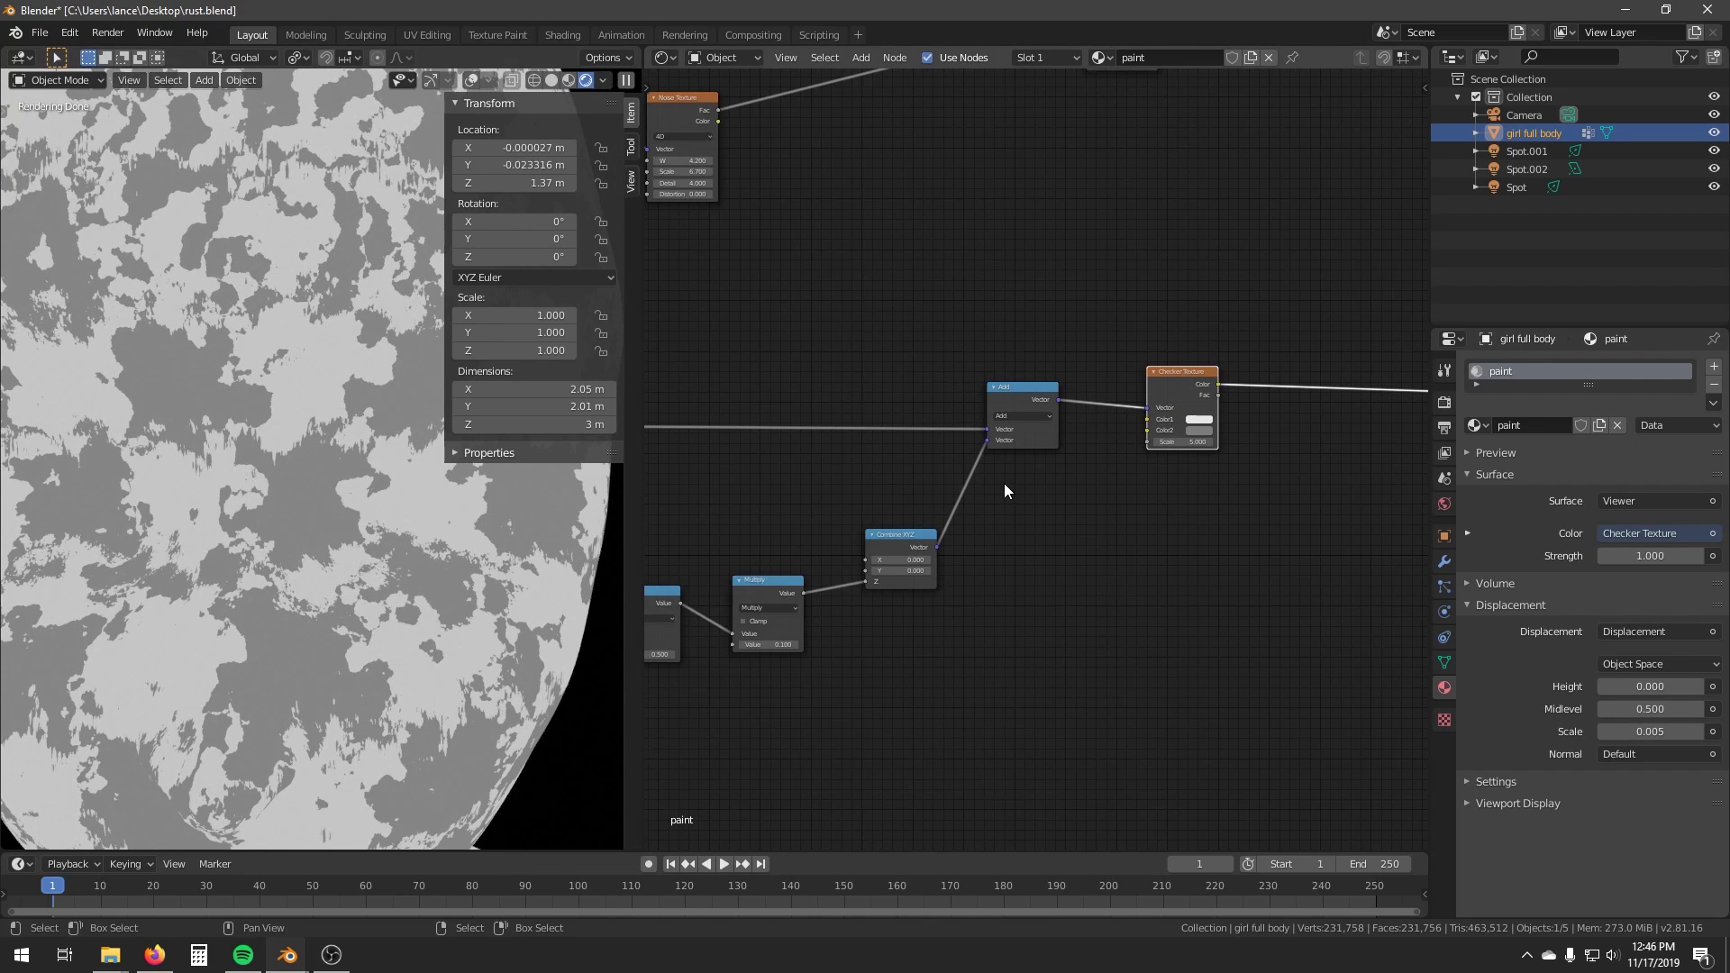
{"action": "scroll", "coordinate": [1005, 484], "scroll_direction": "down", "scroll_amount": 1}
{"action": "left_click_drag", "start_coordinate": [1021, 399], "coordinate": [998, 401]}
{"action": "left_click_drag", "start_coordinate": [1163, 396], "coordinate": [1123, 397]}
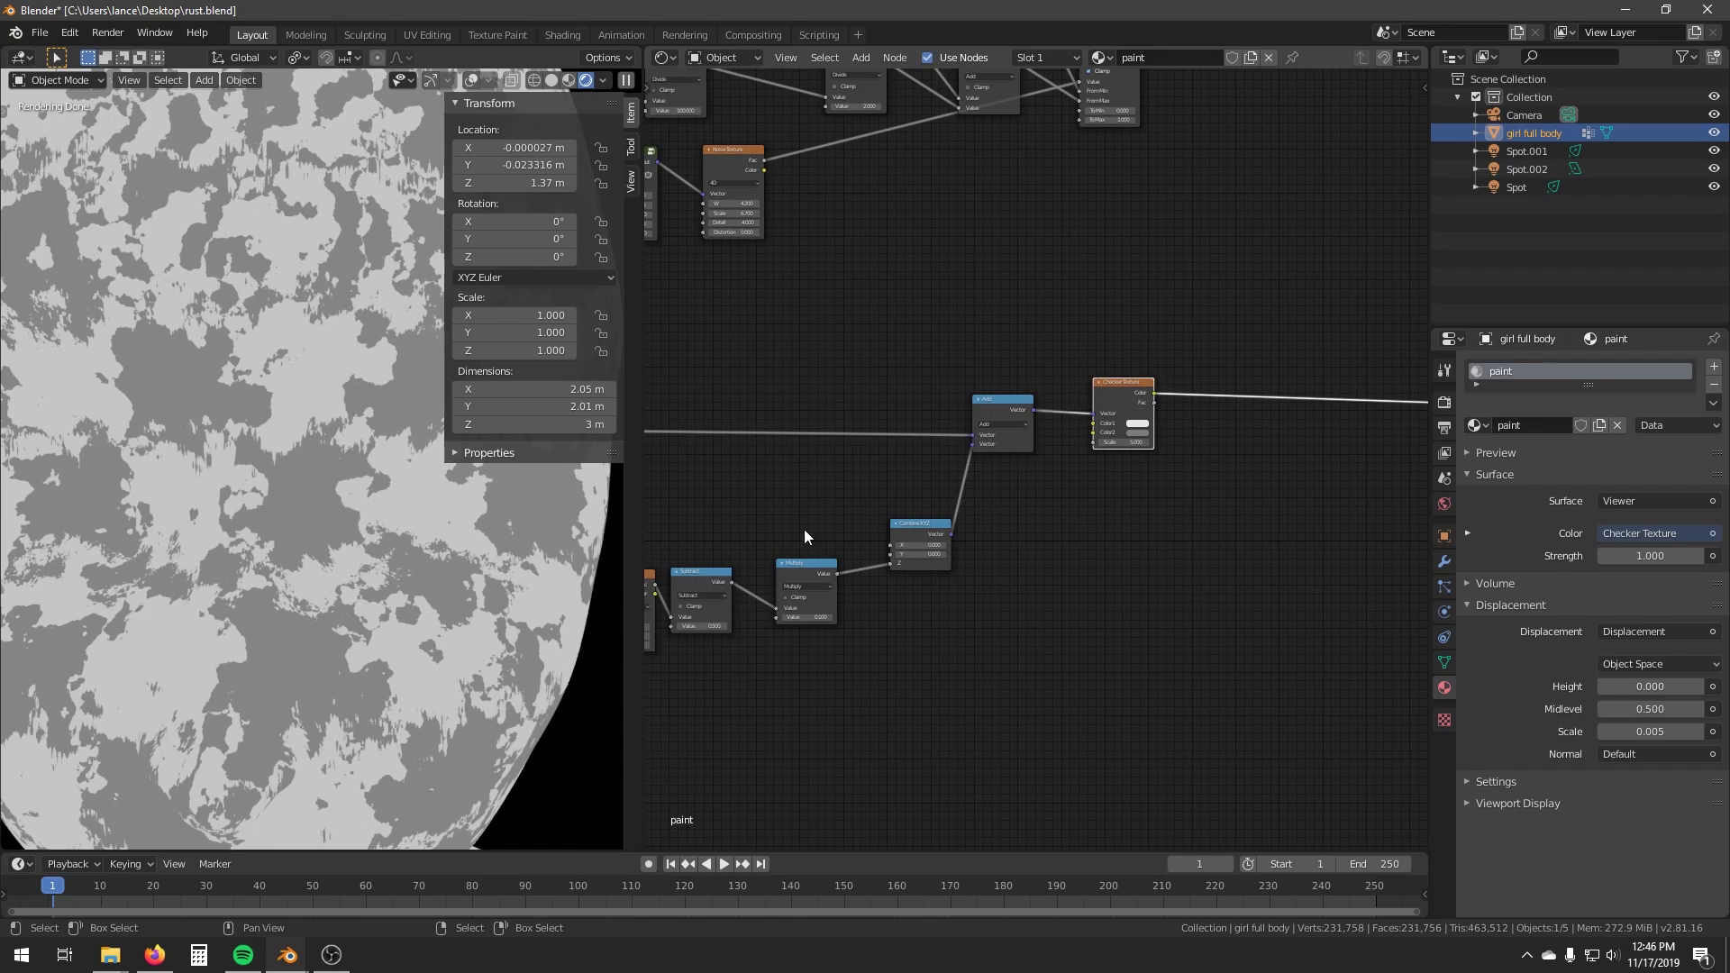
{"action": "left_click_drag", "start_coordinate": [1122, 385], "coordinate": [1114, 376]}
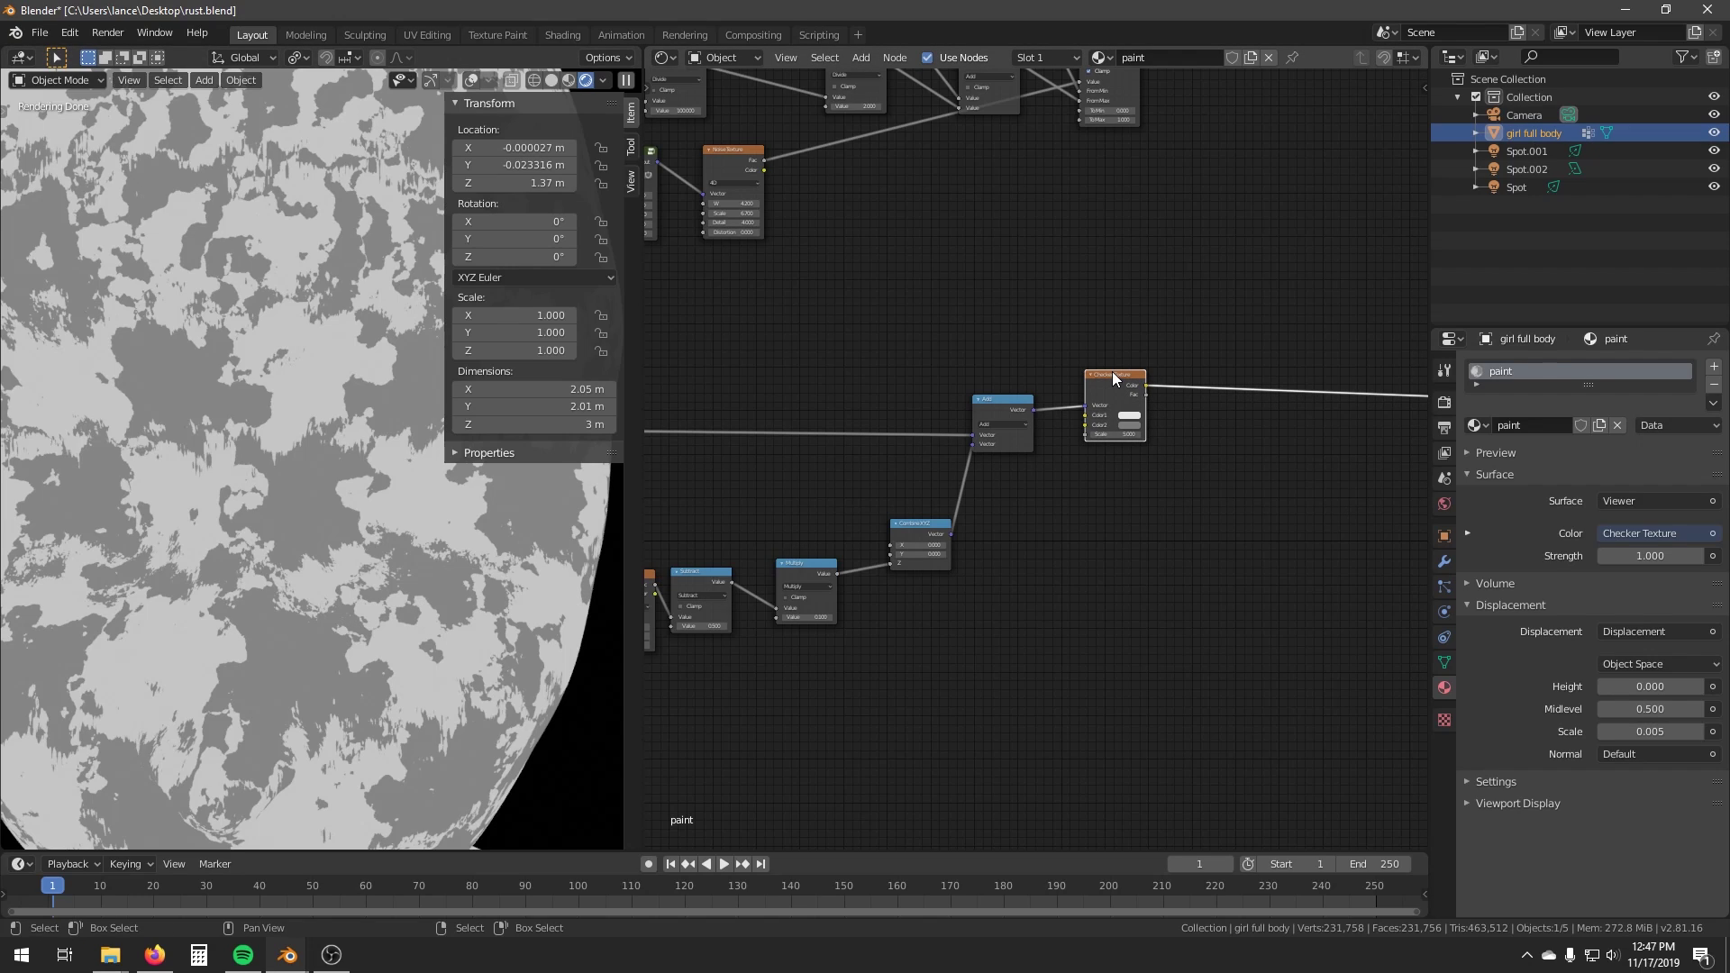
{"action": "left_click_drag", "start_coordinate": [1119, 392], "coordinate": [1118, 395]}
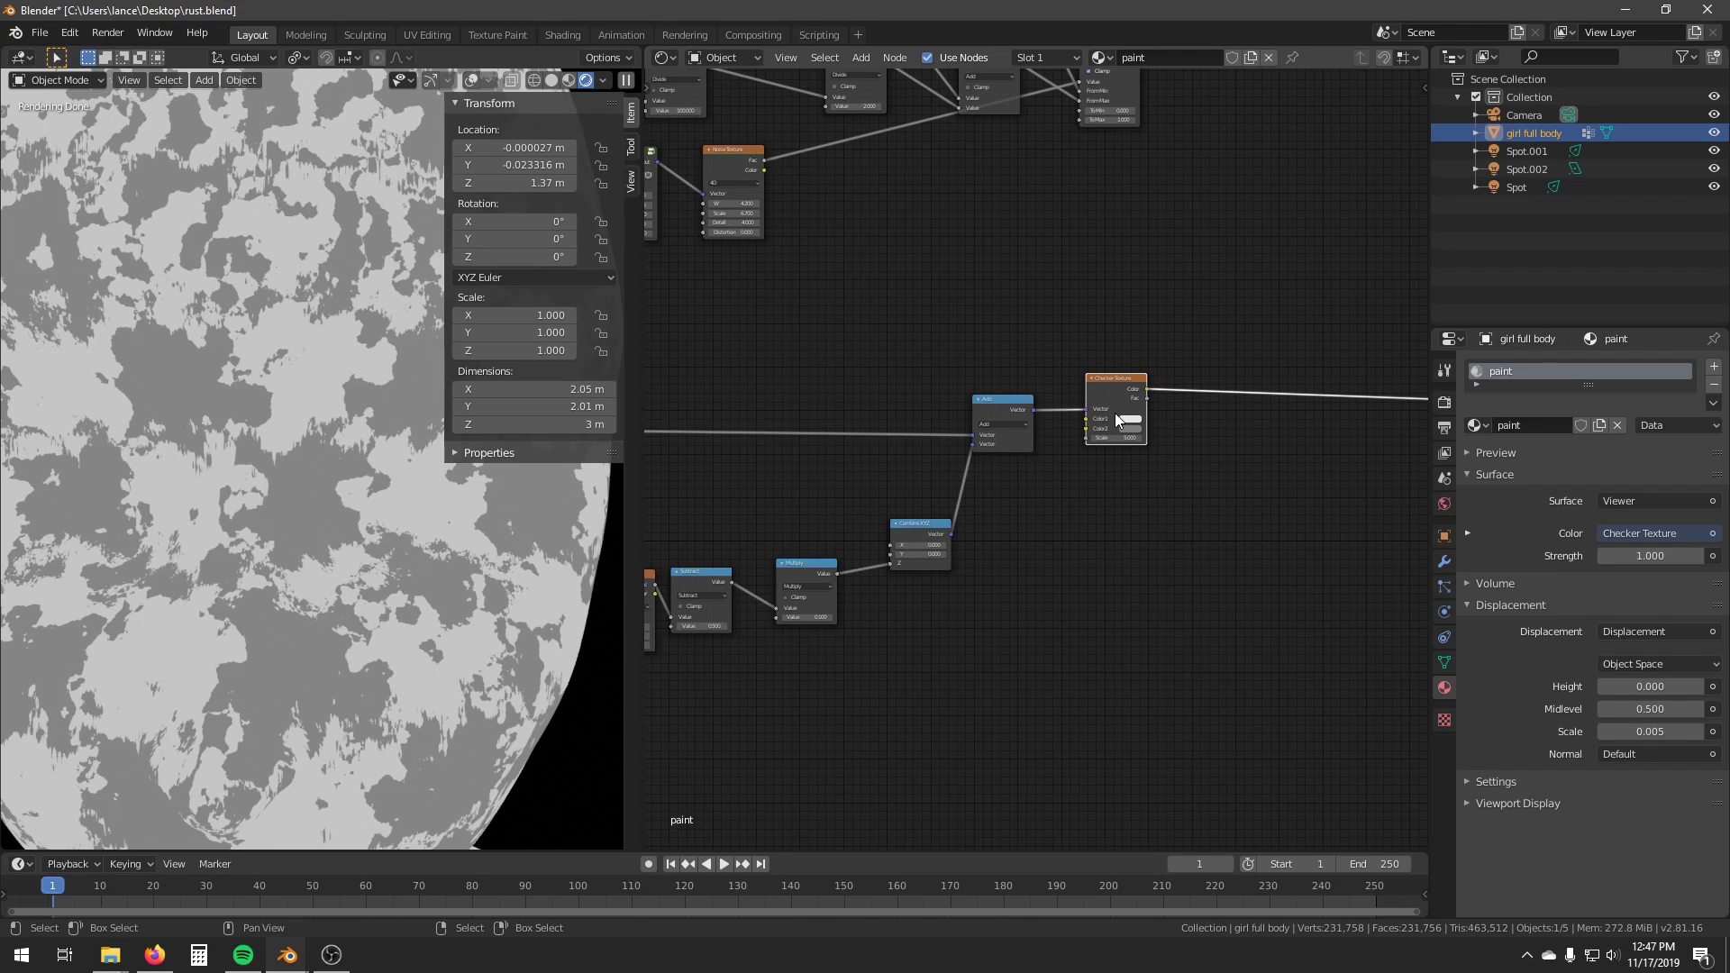
Replace the Checker Texture with a Noise Texture fed by the vector Add node, and preview it on the head.
{"action": "middle_click_drag", "start_coordinate": [1074, 382], "coordinate": [970, 404]}
{"action": "key", "text": "x"}
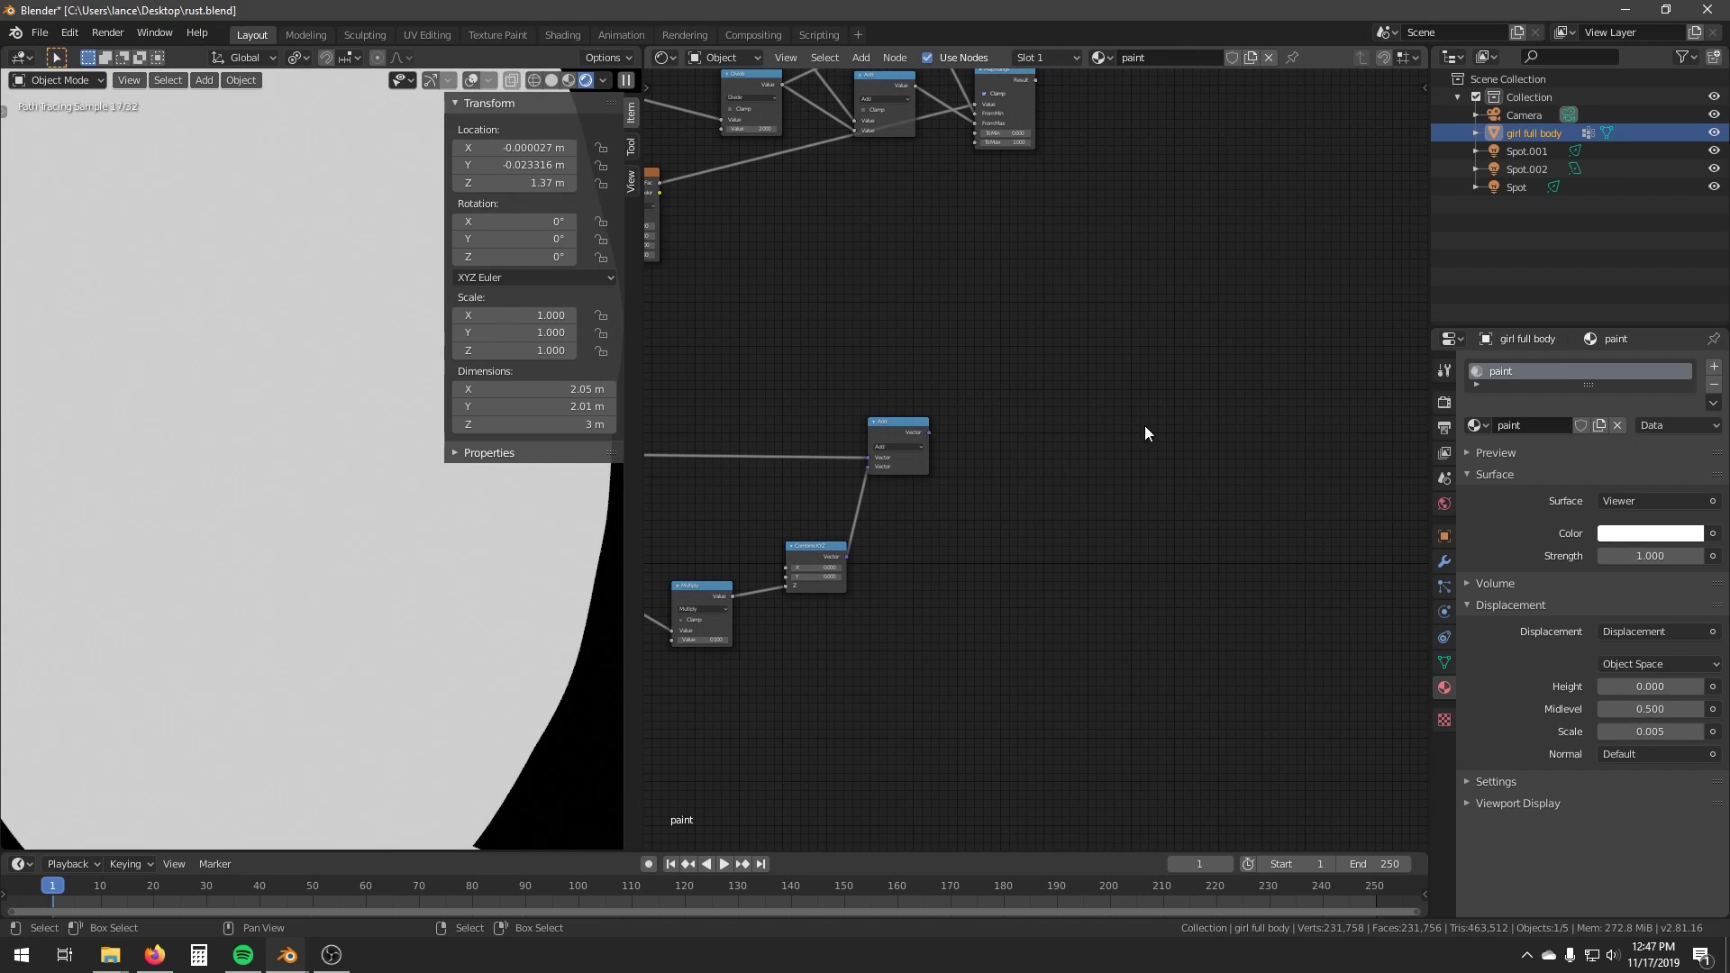
{"action": "key", "text": "shift+a"}
{"action": "mouse_move", "coordinate": [1038, 441]}
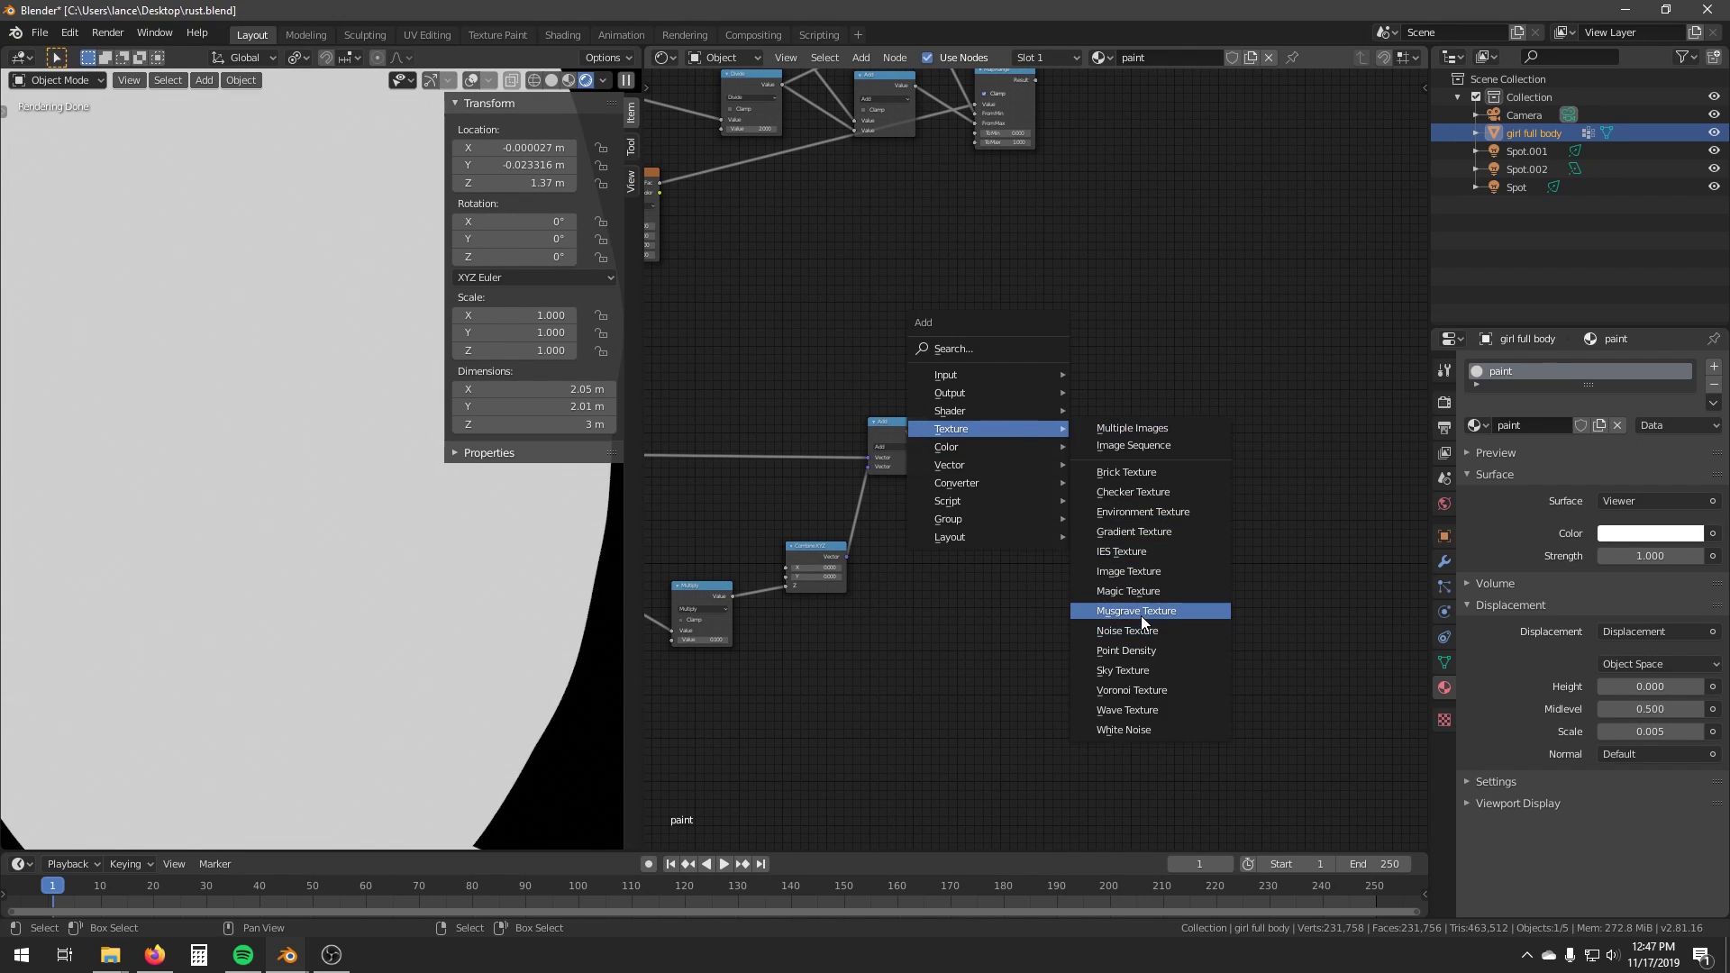
{"action": "left_click", "coordinate": [1144, 633]}
{"action": "left_click", "coordinate": [1045, 360]}
{"action": "right_click_drag", "start_coordinate": [921, 439], "coordinate": [1095, 411], "text": "alt"}
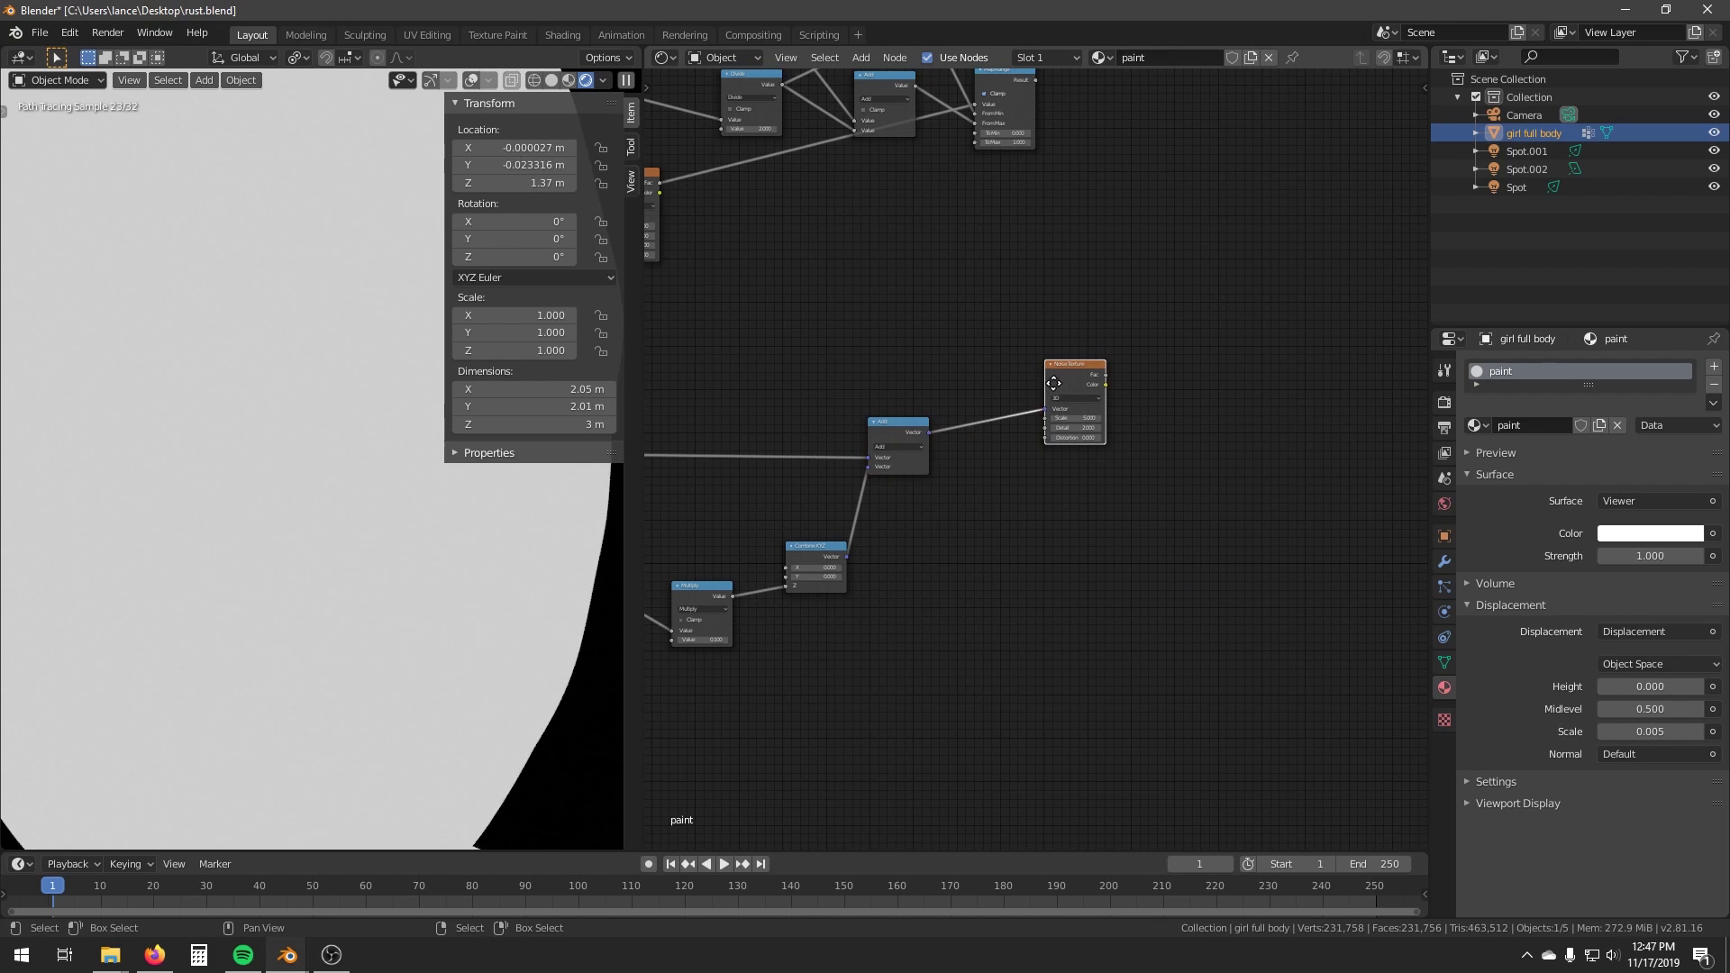
{"action": "left_click_drag", "start_coordinate": [1062, 381], "coordinate": [1047, 393]}
{"action": "left_click", "coordinate": [1050, 393], "text": "ctrl+shift"}
Set the Space warp node's Strength to 5.900.
{"action": "middle_click_drag", "start_coordinate": [1139, 429], "coordinate": [1163, 466]}
{"action": "scroll", "coordinate": [364, 461], "scroll_direction": "down", "scroll_amount": 3}
{"action": "middle_click_drag", "start_coordinate": [327, 435], "coordinate": [290, 449]}
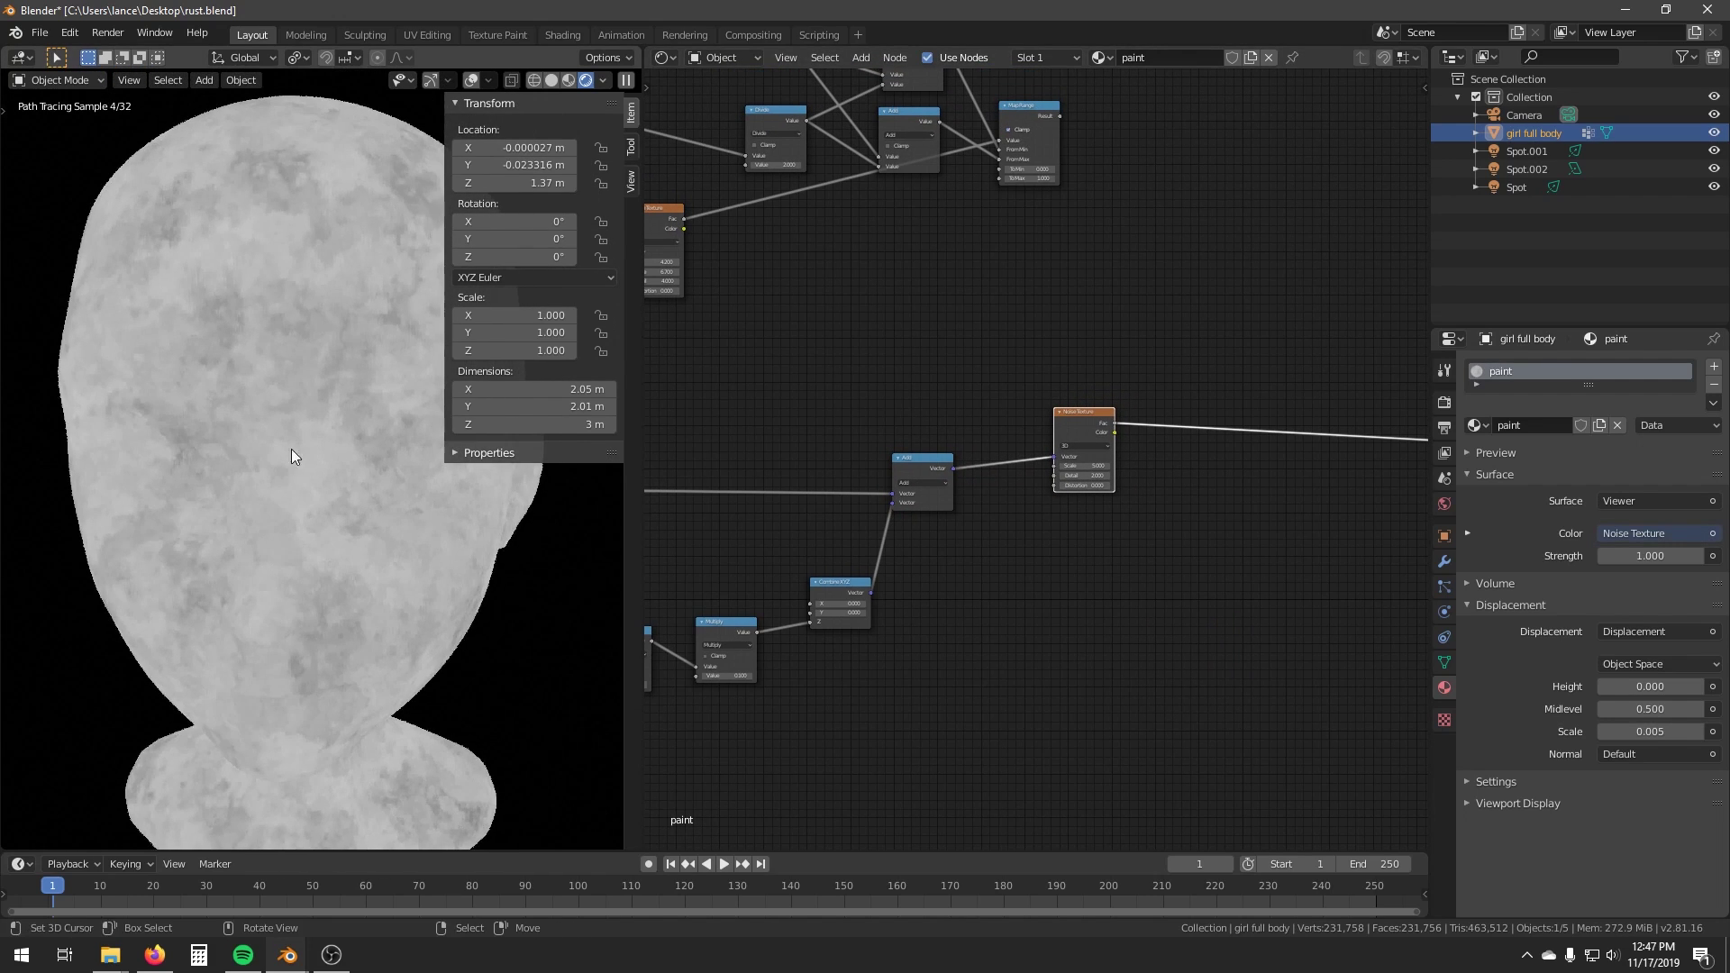
{"action": "middle_click_drag", "start_coordinate": [703, 514], "coordinate": [978, 505]}
{"action": "middle_click_drag", "start_coordinate": [829, 512], "coordinate": [1088, 478]}
{"action": "scroll", "coordinate": [907, 489], "scroll_direction": "up", "scroll_amount": 4}
{"action": "scroll", "coordinate": [907, 490], "scroll_direction": "up", "scroll_amount": 2}
{"action": "mouse_move", "coordinate": [1032, 481]}
{"action": "left_mouse_down"}
{"action": "mouse_move", "coordinate": [1072, 481]}
{"action": "mouse_move", "coordinate": [1031, 481]}
{"action": "left_mouse_up"}
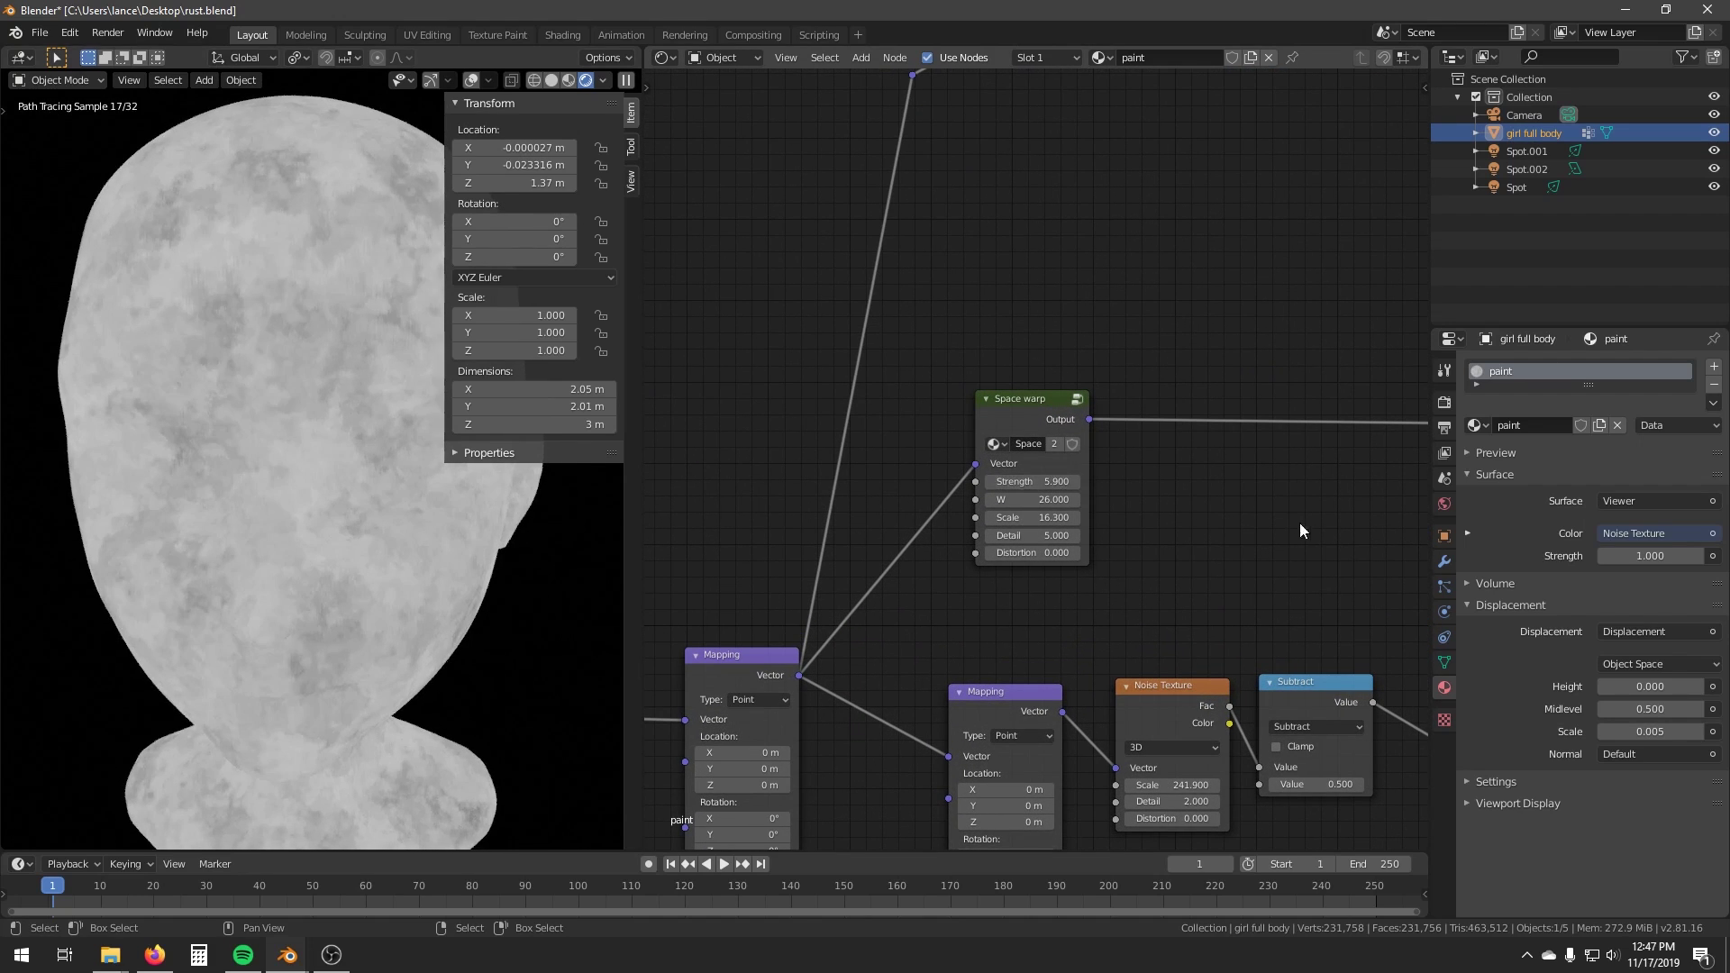
Reposition the new Noise Texture node at the end of the chain.
{"action": "scroll", "coordinate": [1299, 523], "scroll_direction": "down", "scroll_amount": 3}
{"action": "middle_click_drag", "start_coordinate": [1302, 521], "coordinate": [980, 511]}
{"action": "middle_click_drag", "start_coordinate": [1397, 445], "coordinate": [909, 510]}
{"action": "scroll", "coordinate": [943, 523], "scroll_direction": "up", "scroll_amount": 3}
{"action": "middle_click_drag", "start_coordinate": [1325, 468], "coordinate": [1011, 579]}
{"action": "key", "text": "g"}
{"action": "left_click", "coordinate": [973, 490]}
{"action": "scroll", "coordinate": [305, 584], "scroll_direction": "up", "scroll_amount": 2}
Examine the streaked noise pattern on the head at close and medium distance.
{"action": "middle_click_drag", "start_coordinate": [241, 463], "coordinate": [305, 503]}
{"action": "scroll", "coordinate": [283, 436], "scroll_direction": "up", "scroll_amount": 3}
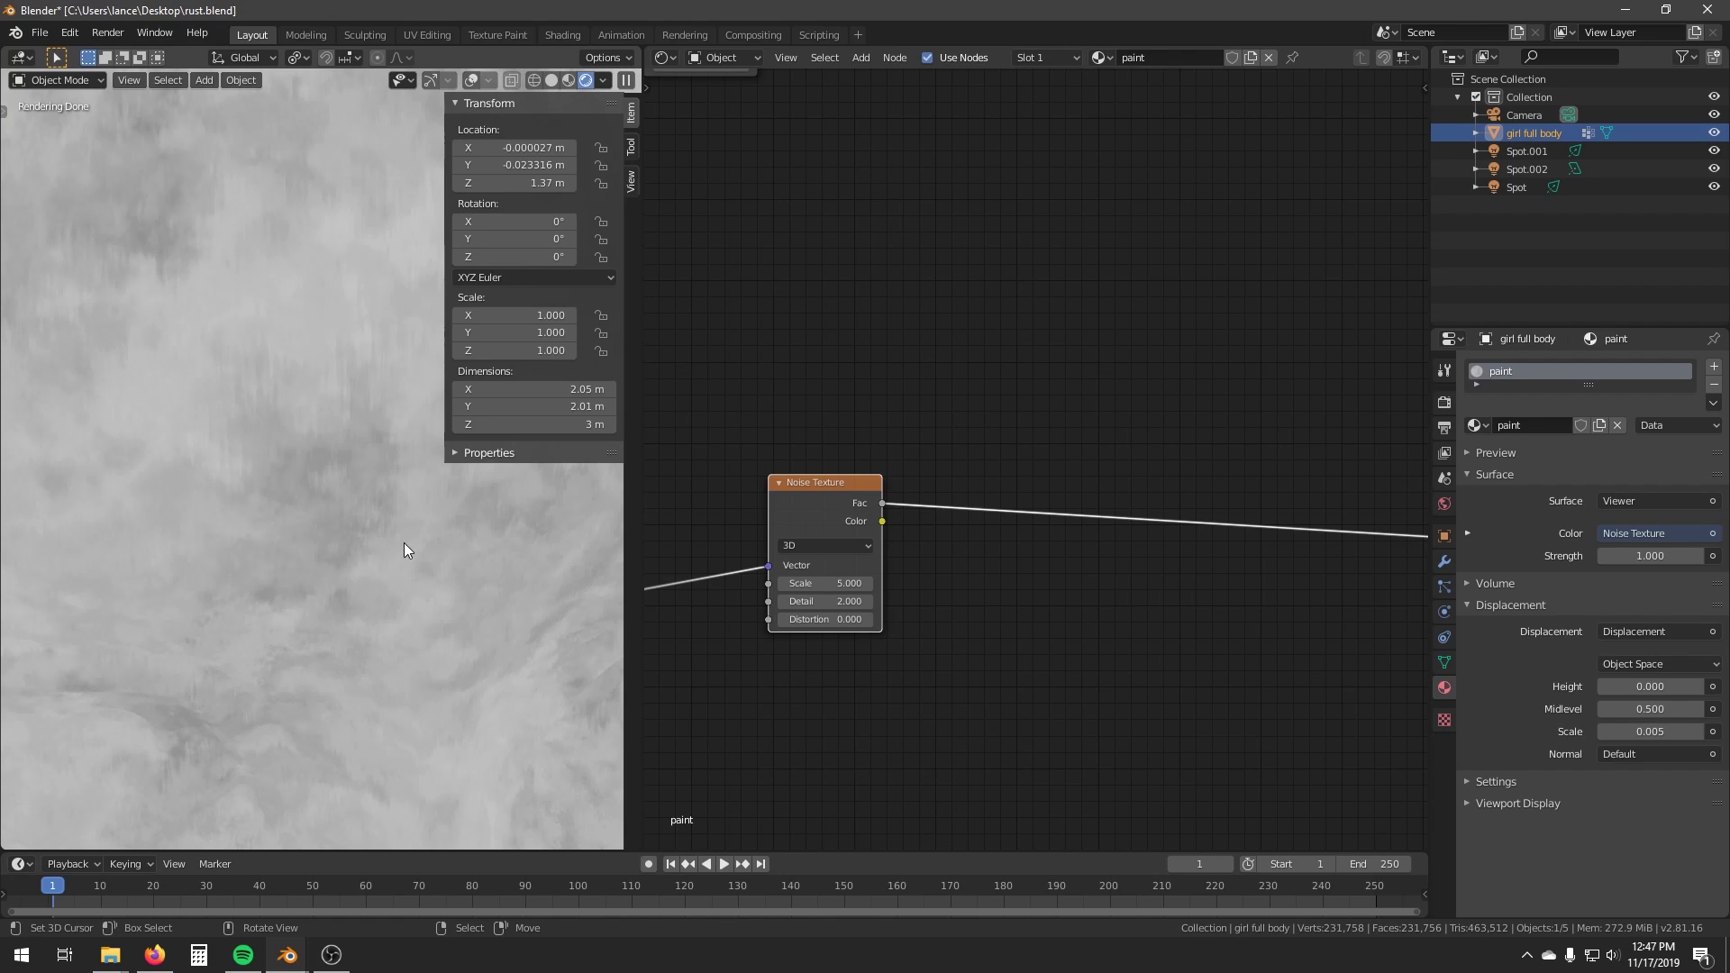
{"action": "scroll", "coordinate": [236, 432], "scroll_direction": "down", "scroll_amount": 2}
{"action": "scroll", "coordinate": [239, 450], "scroll_direction": "up", "scroll_amount": 1}
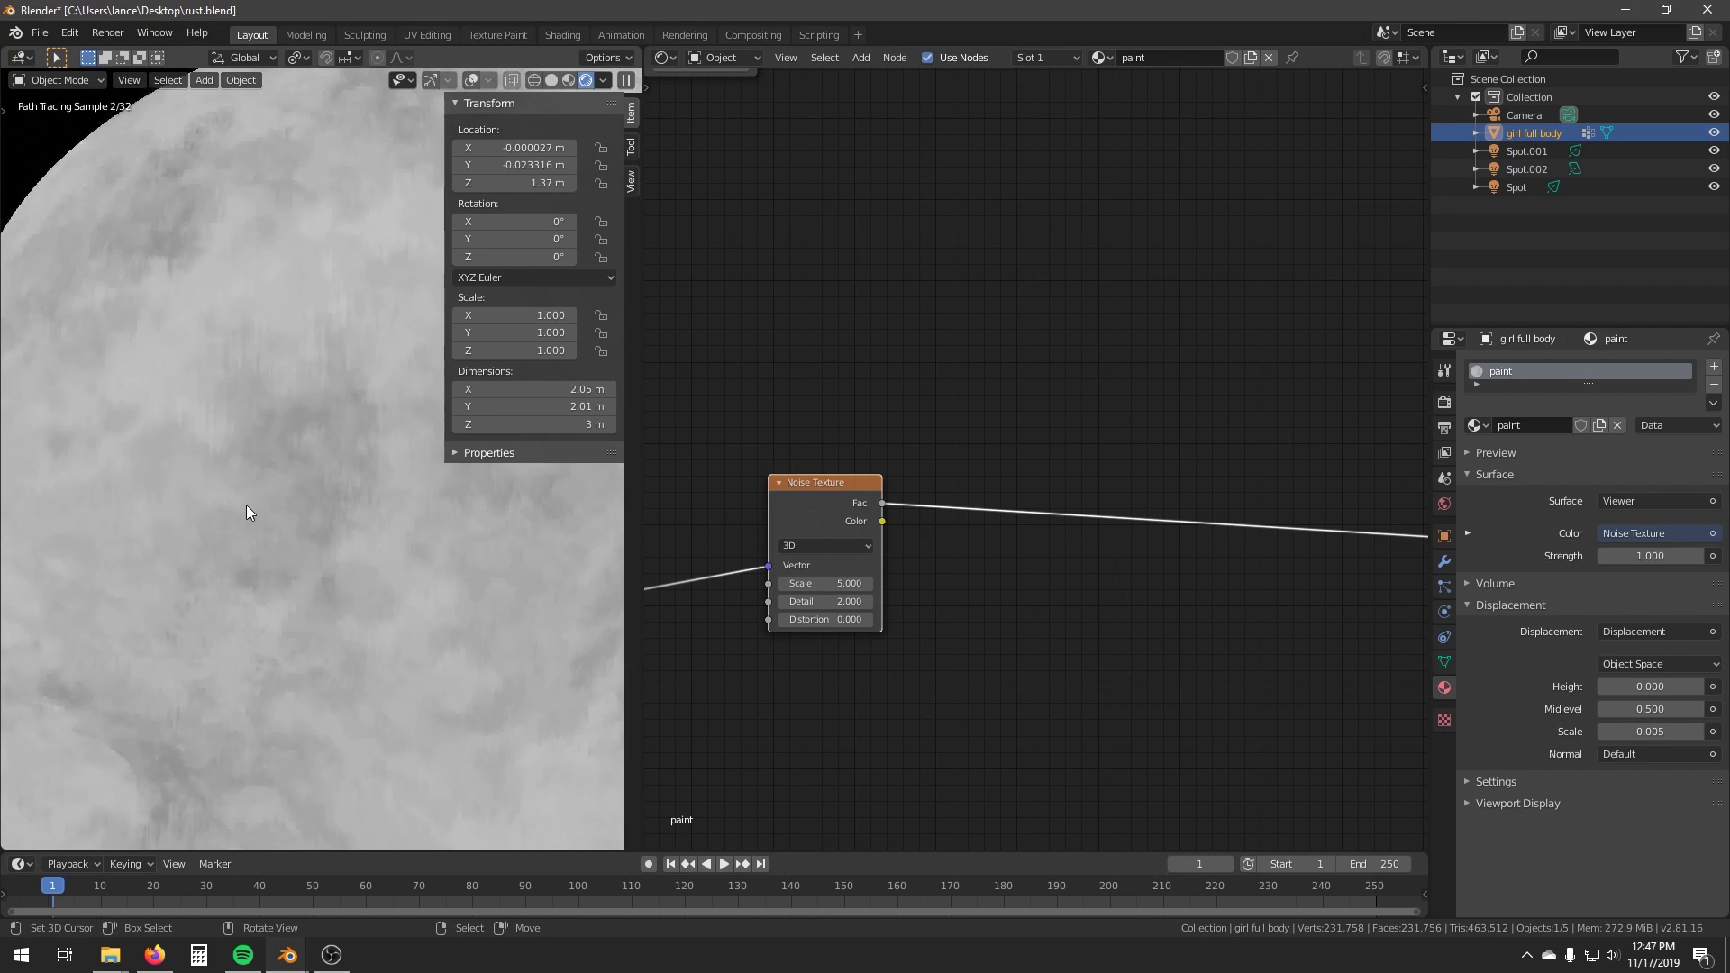
{"action": "scroll", "coordinate": [256, 503], "scroll_direction": "down", "scroll_amount": 3}
{"action": "middle_click_drag", "start_coordinate": [905, 484], "coordinate": [967, 386]}
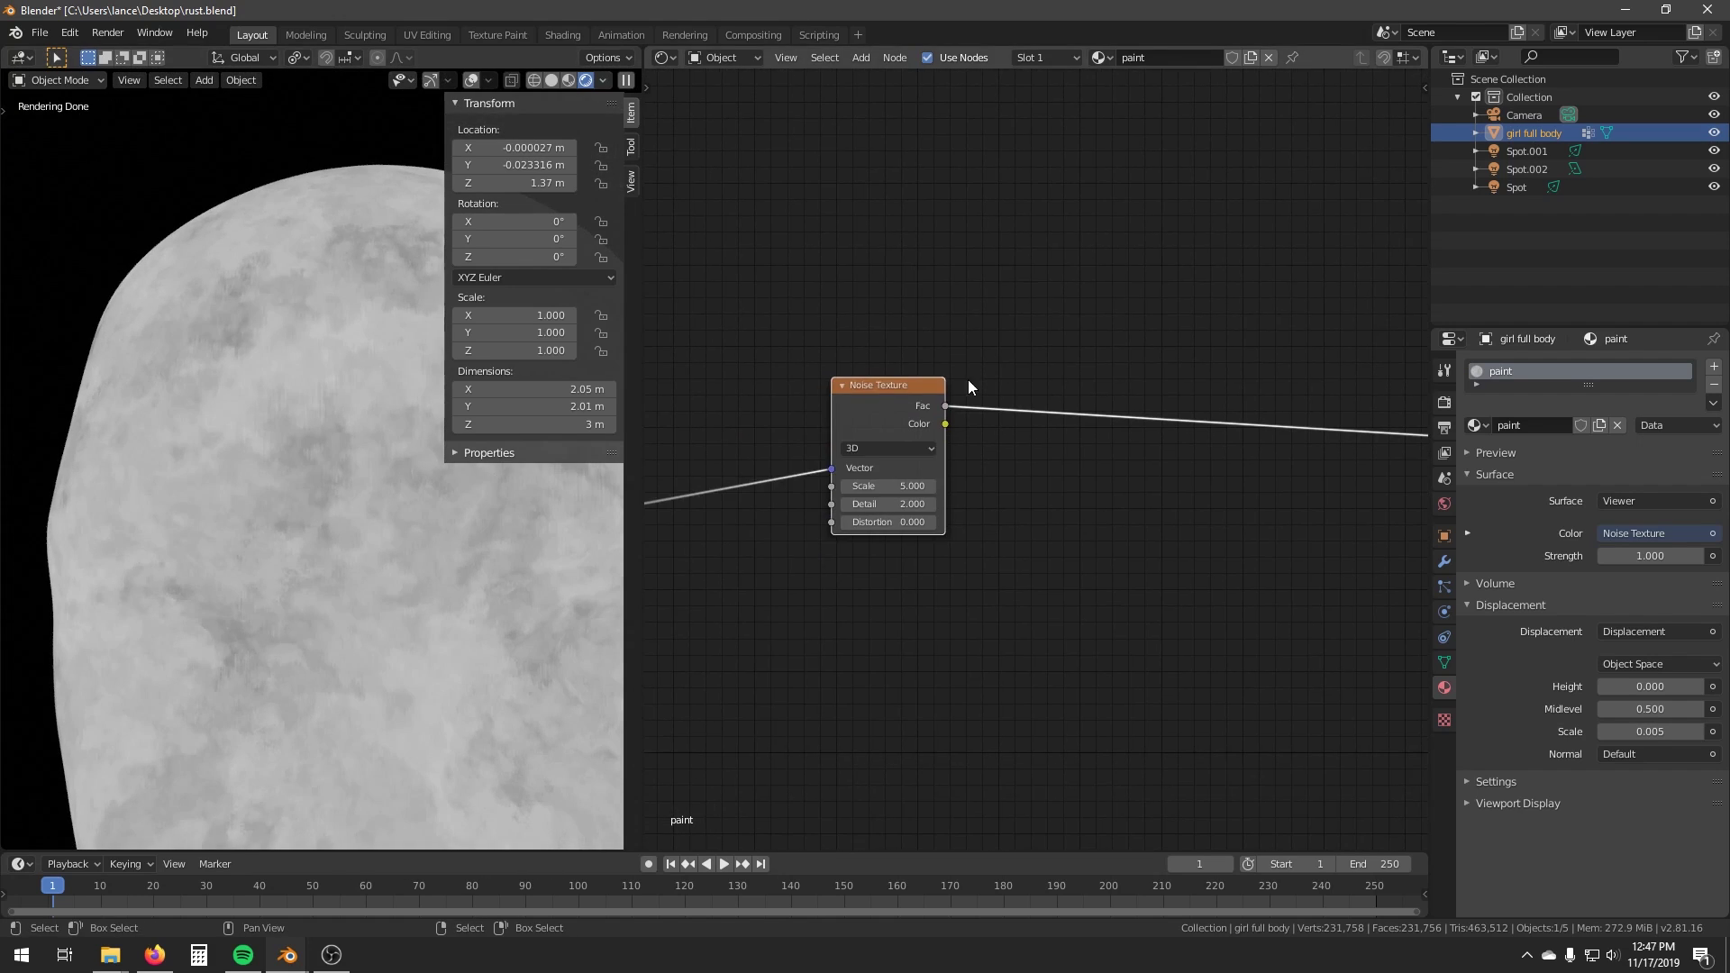
Shift the Noise Texture node slightly and preview its Color output on the head.
{"action": "scroll", "coordinate": [359, 483], "scroll_direction": "up", "scroll_amount": 2}
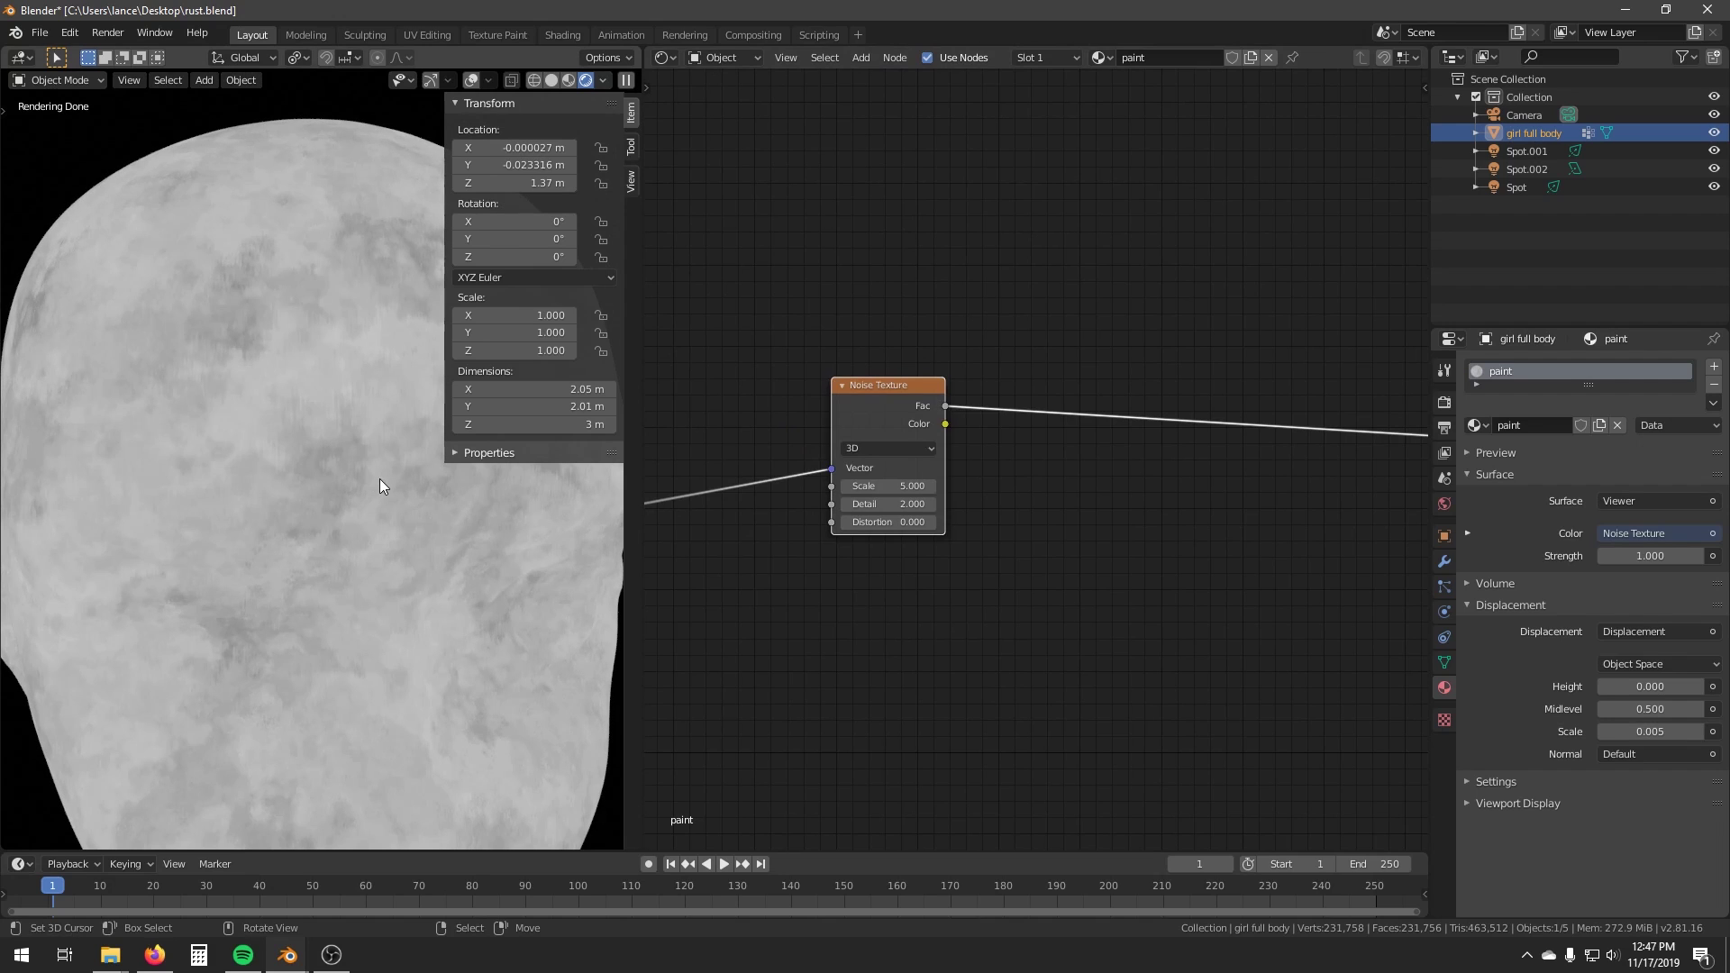
{"action": "left_click_drag", "start_coordinate": [921, 452], "coordinate": [903, 470]}
{"action": "mouse_move", "coordinate": [253, 496]}
{"action": "middle_mouse_down"}
{"action": "mouse_move", "coordinate": [295, 495]}
{"action": "mouse_move", "coordinate": [283, 415]}
{"action": "mouse_move", "coordinate": [228, 393]}
{"action": "mouse_move", "coordinate": [199, 453]}
{"action": "mouse_move", "coordinate": [296, 515]}
{"action": "mouse_move", "coordinate": [361, 505]}
{"action": "middle_mouse_up"}
{"action": "left_click", "coordinate": [858, 437], "text": "ctrl+shift"}
{"action": "left_click", "coordinate": [860, 440], "text": "ctrl+shift"}
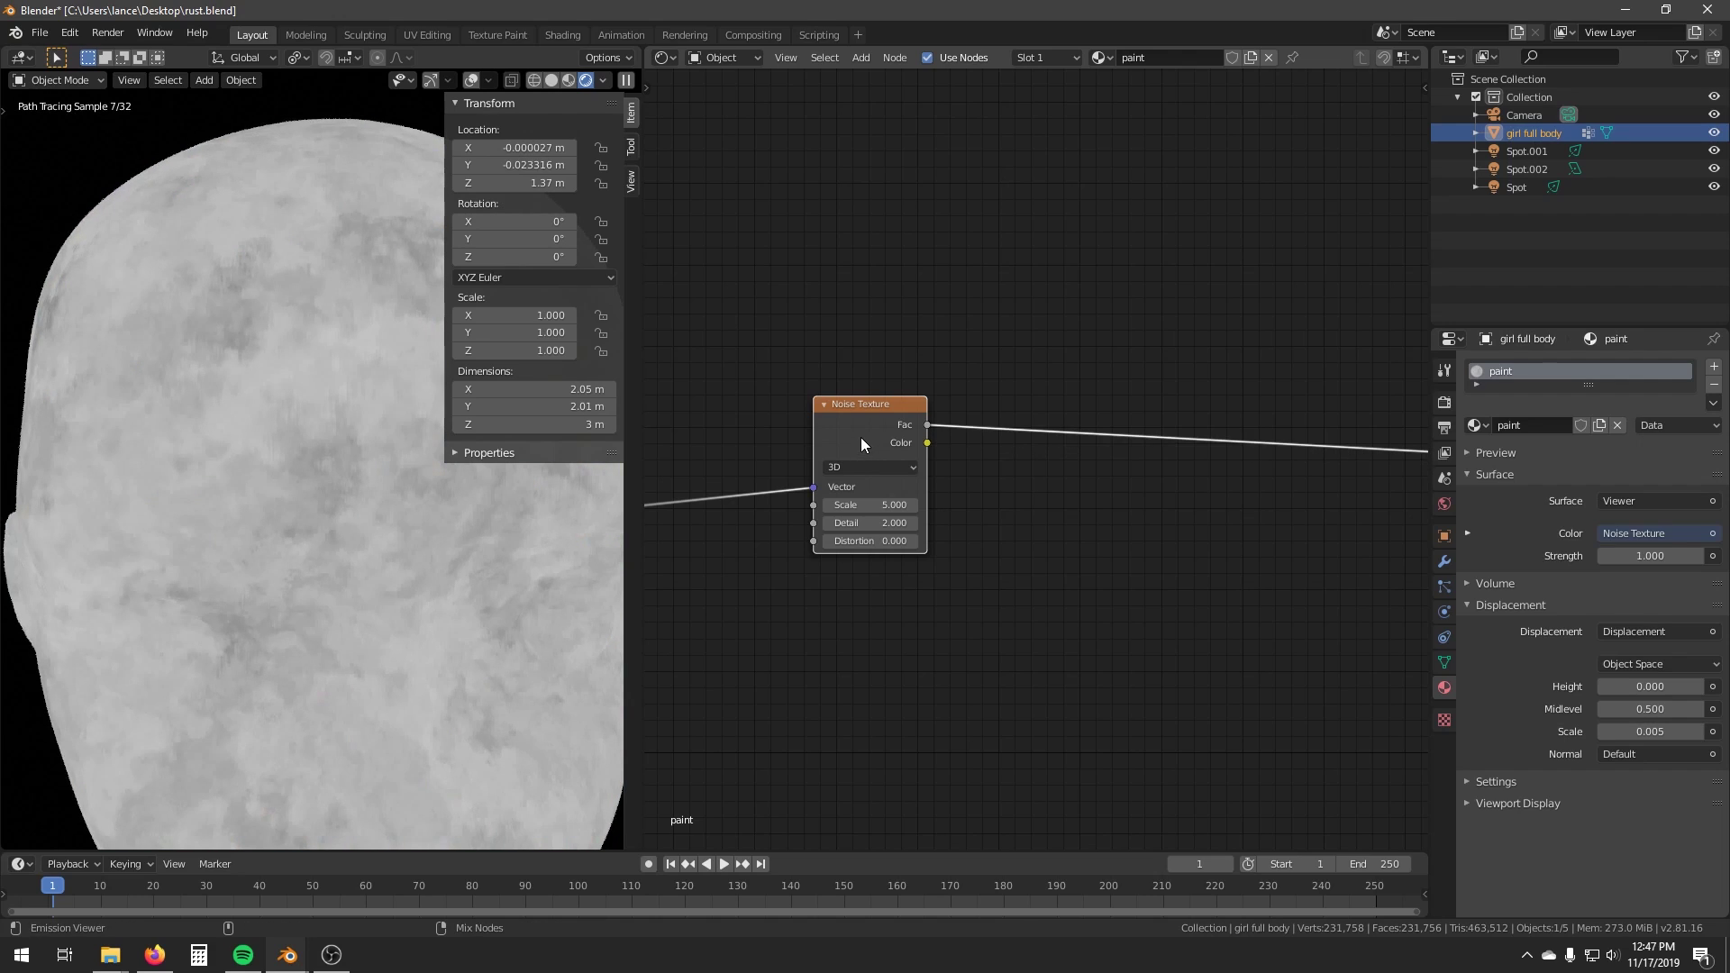
{"action": "left_click", "coordinate": [881, 426], "text": "ctrl+shift"}
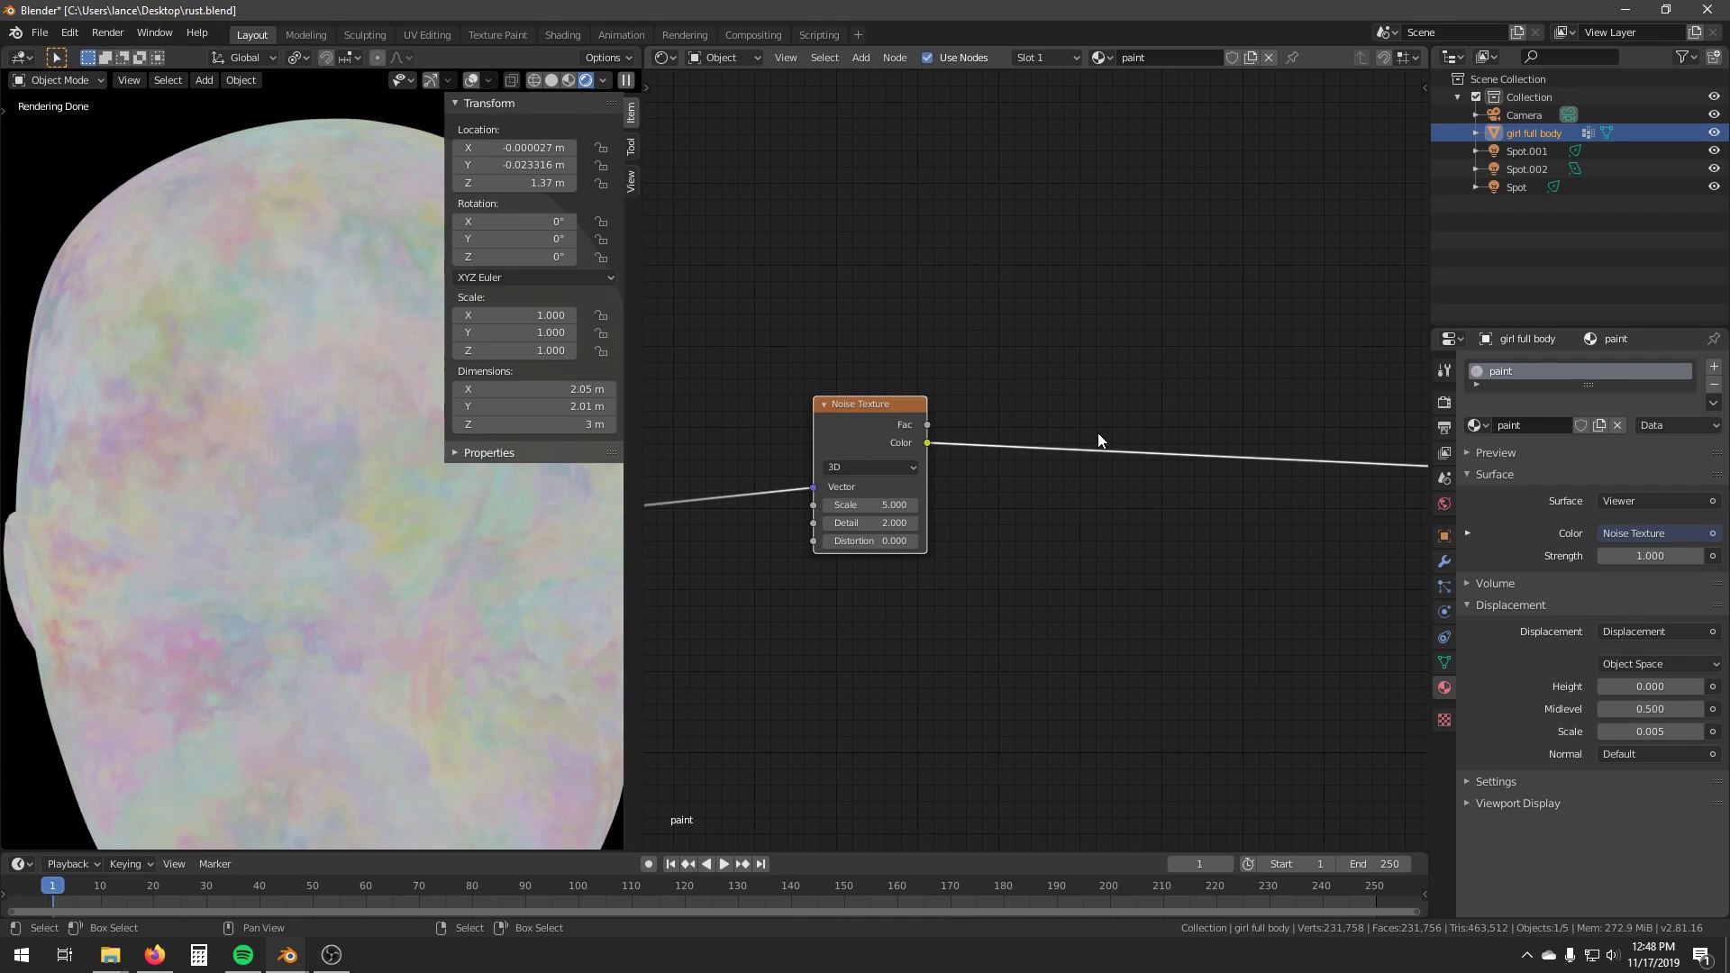
Add a Separate RGB node fed by the Noise Texture's Color output.
{"action": "key", "text": "shift+a"}
{"action": "mouse_move", "coordinate": [1064, 419]}
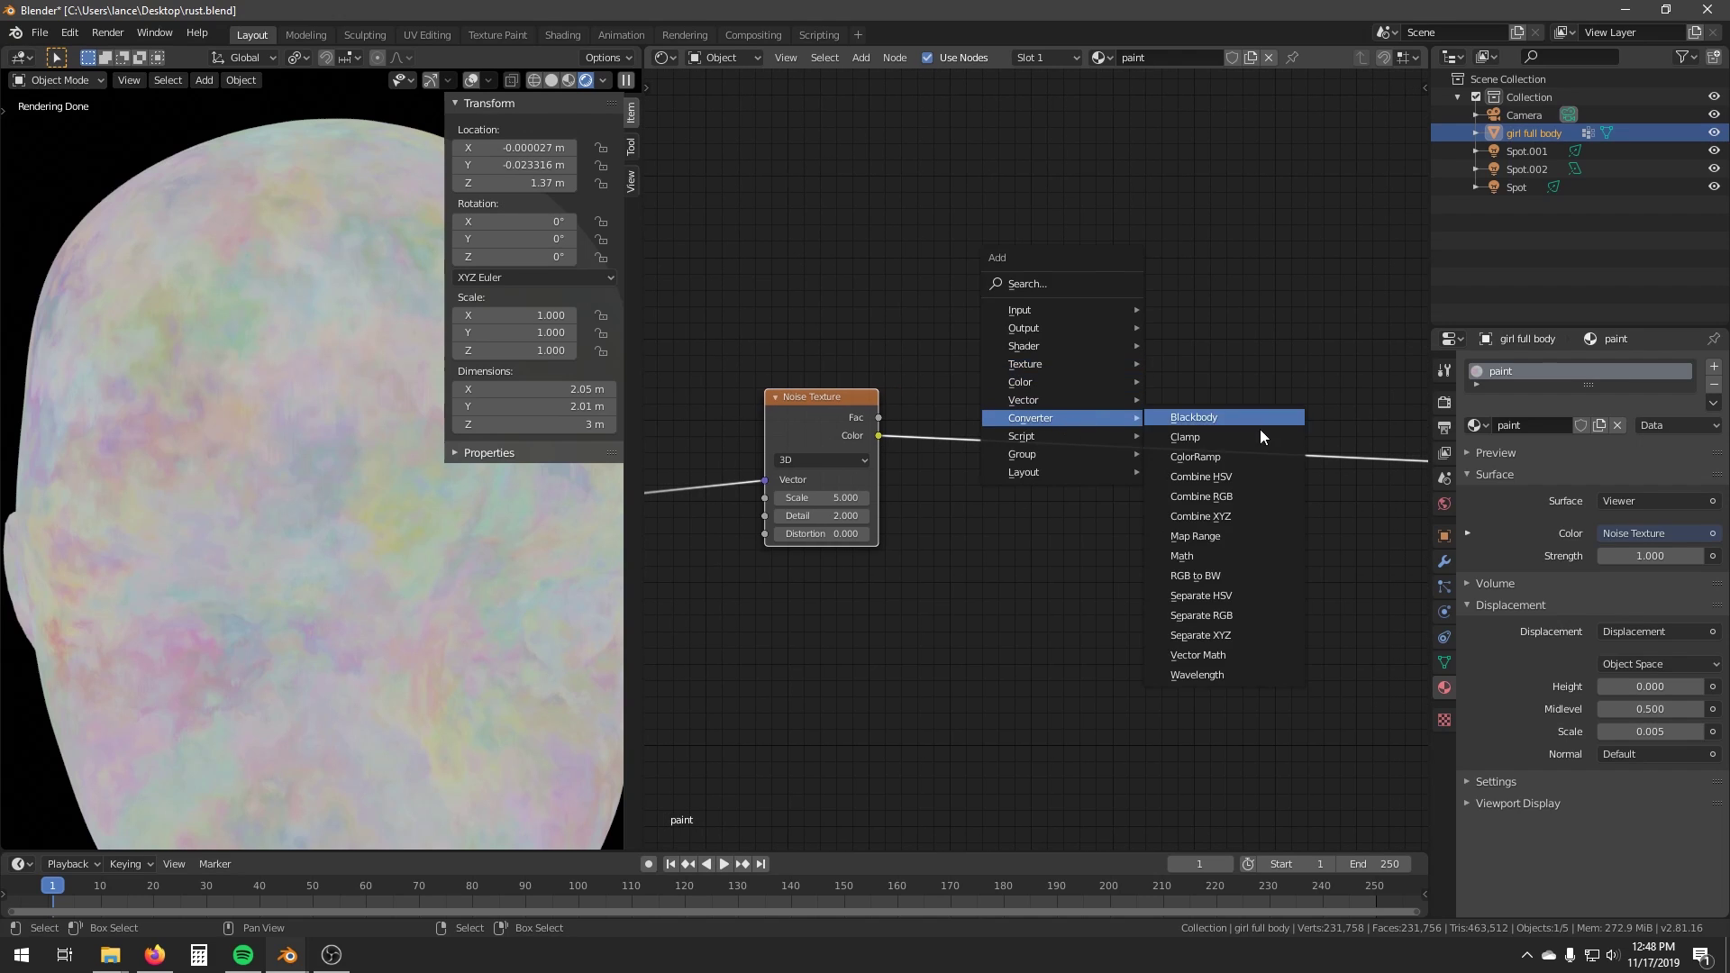
{"action": "left_click", "coordinate": [1225, 613]}
{"action": "left_click", "coordinate": [997, 371]}
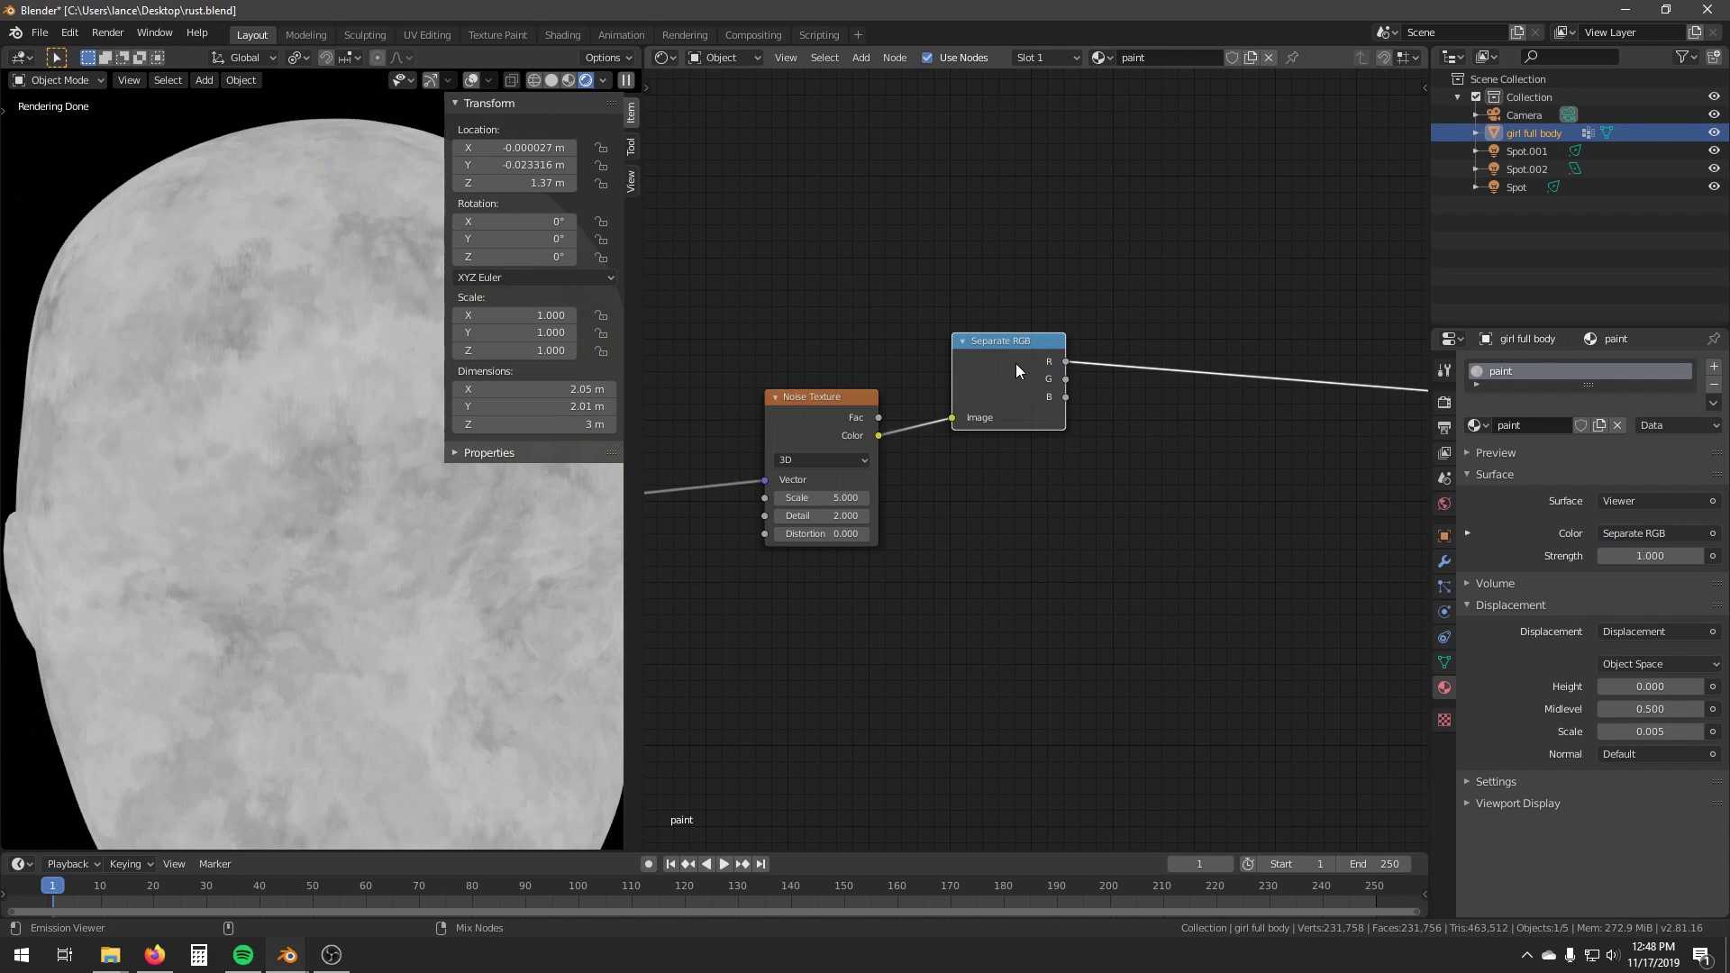
Compare the Separate RGB node's individual channels with the Noise Texture's Fac output on the head.
{"action": "left_click", "coordinate": [1015, 365], "text": "ctrl+shift"}
{"action": "left_click", "coordinate": [1016, 365], "text": "ctrl+shift"}
{"action": "left_click", "coordinate": [1016, 365], "text": "ctrl+shift"}
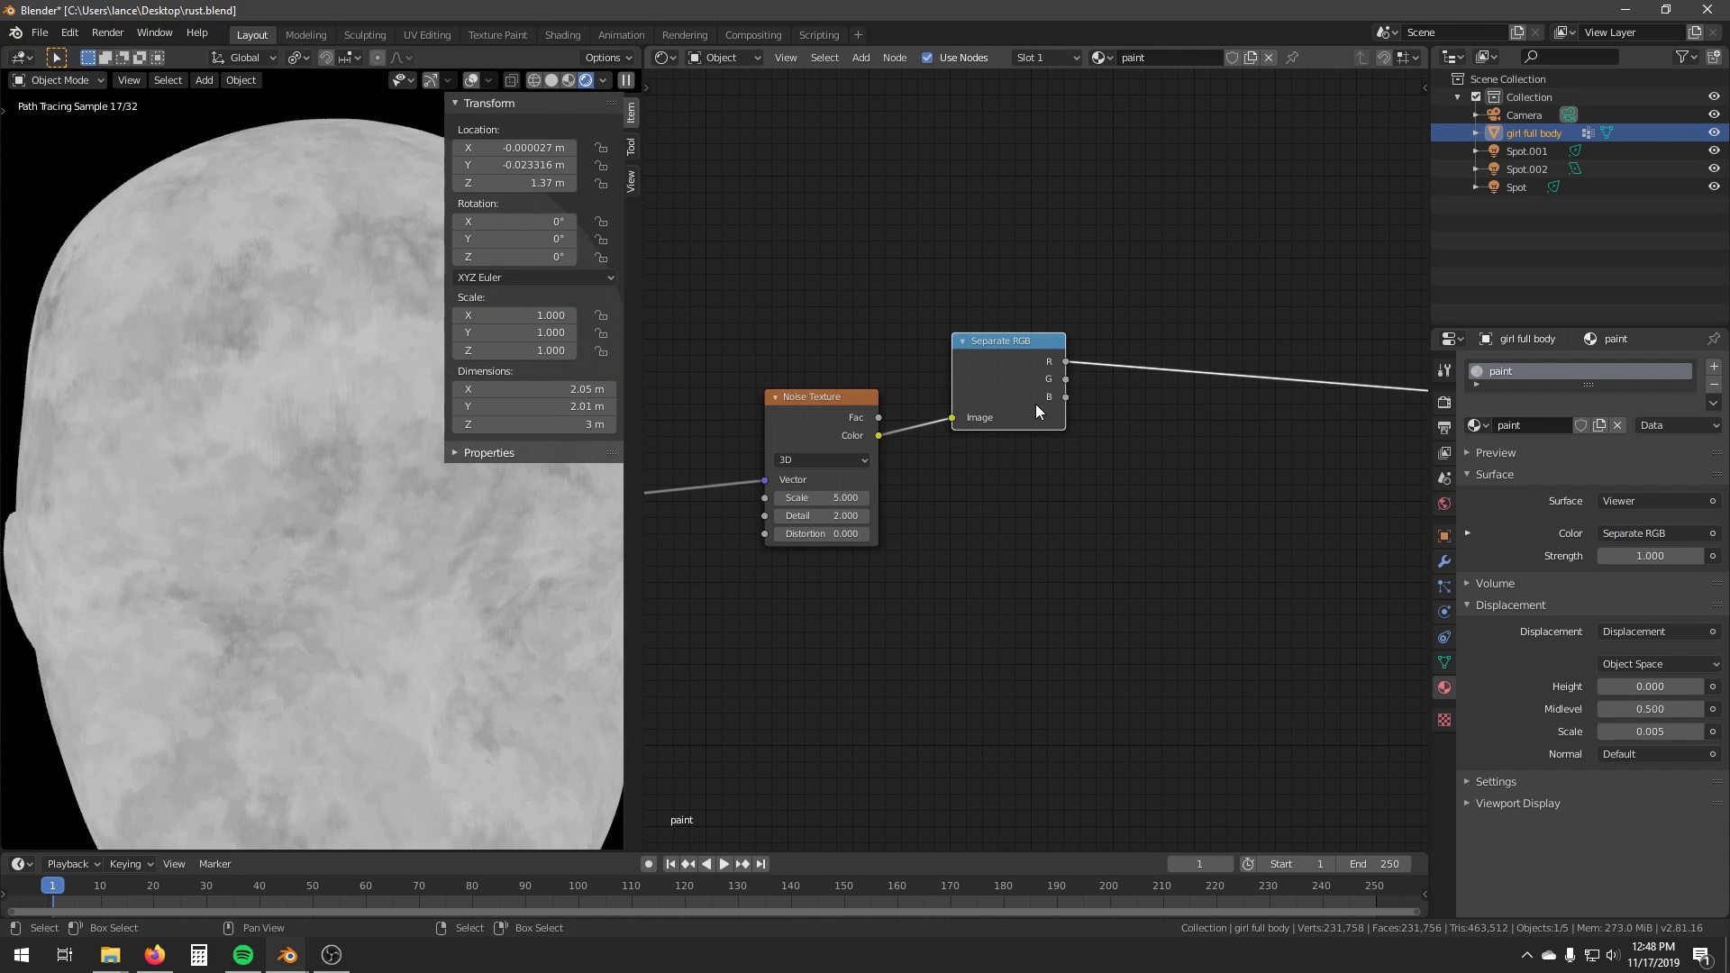
{"action": "scroll", "coordinate": [1036, 403], "scroll_direction": "up", "scroll_amount": 1}
{"action": "left_click", "coordinate": [778, 441], "text": "ctrl+shift"}
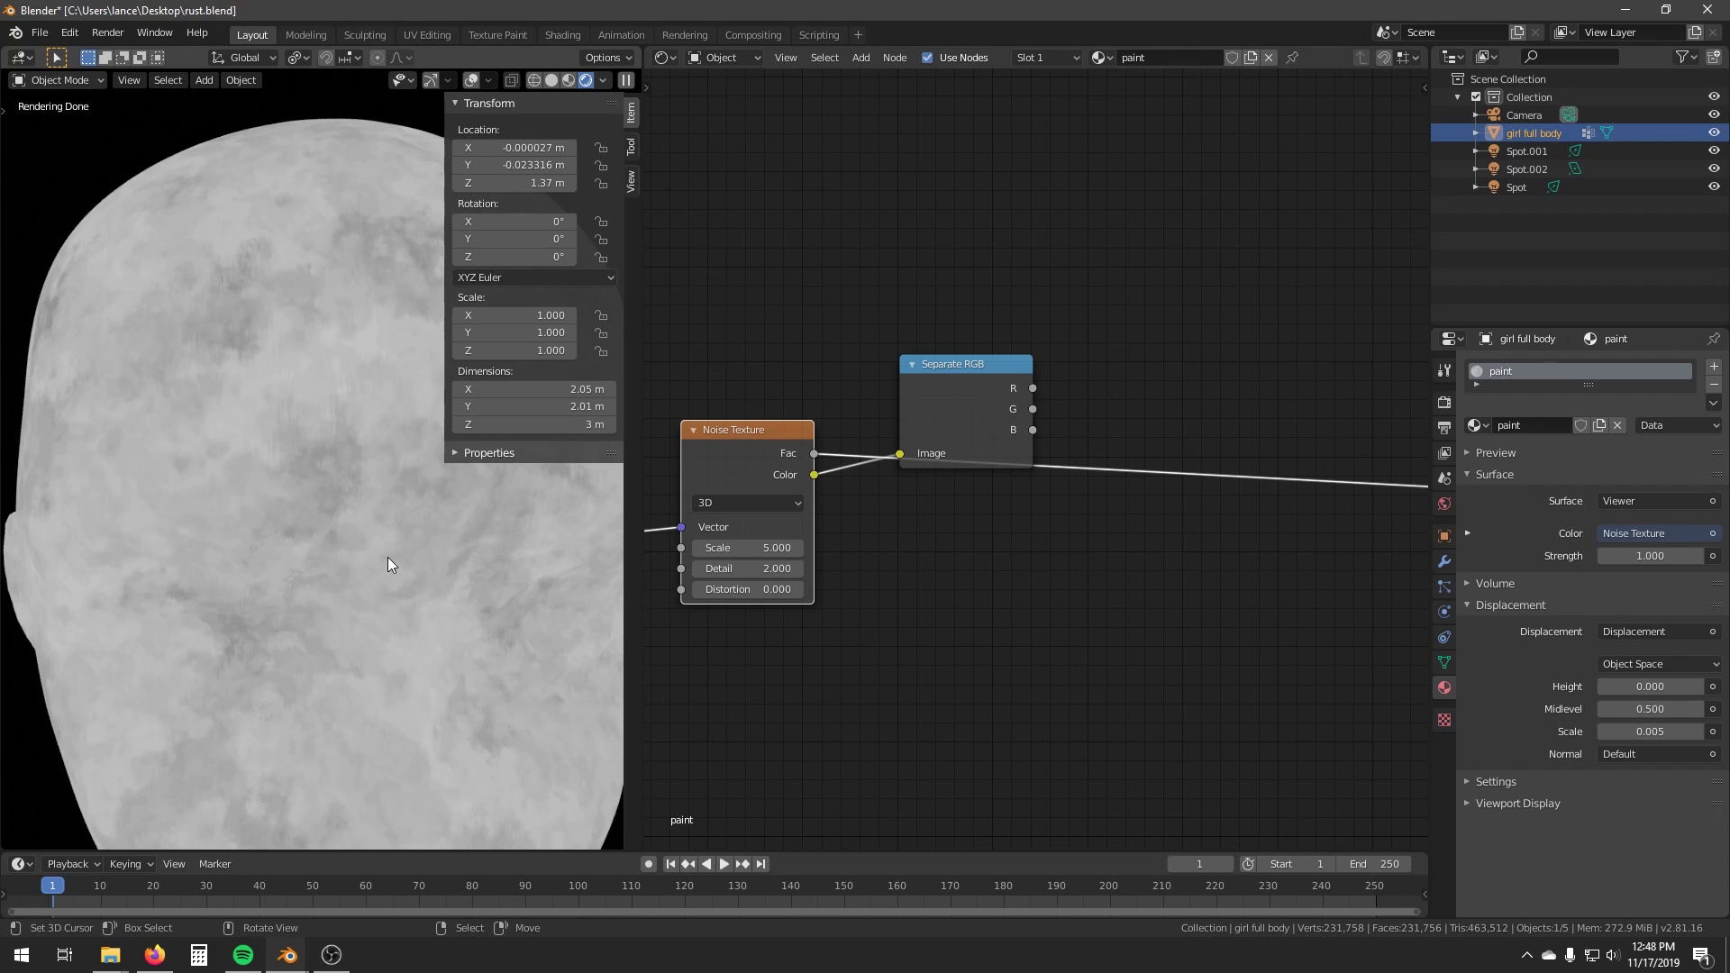
{"action": "left_click", "coordinate": [995, 403], "text": "ctrl+shift"}
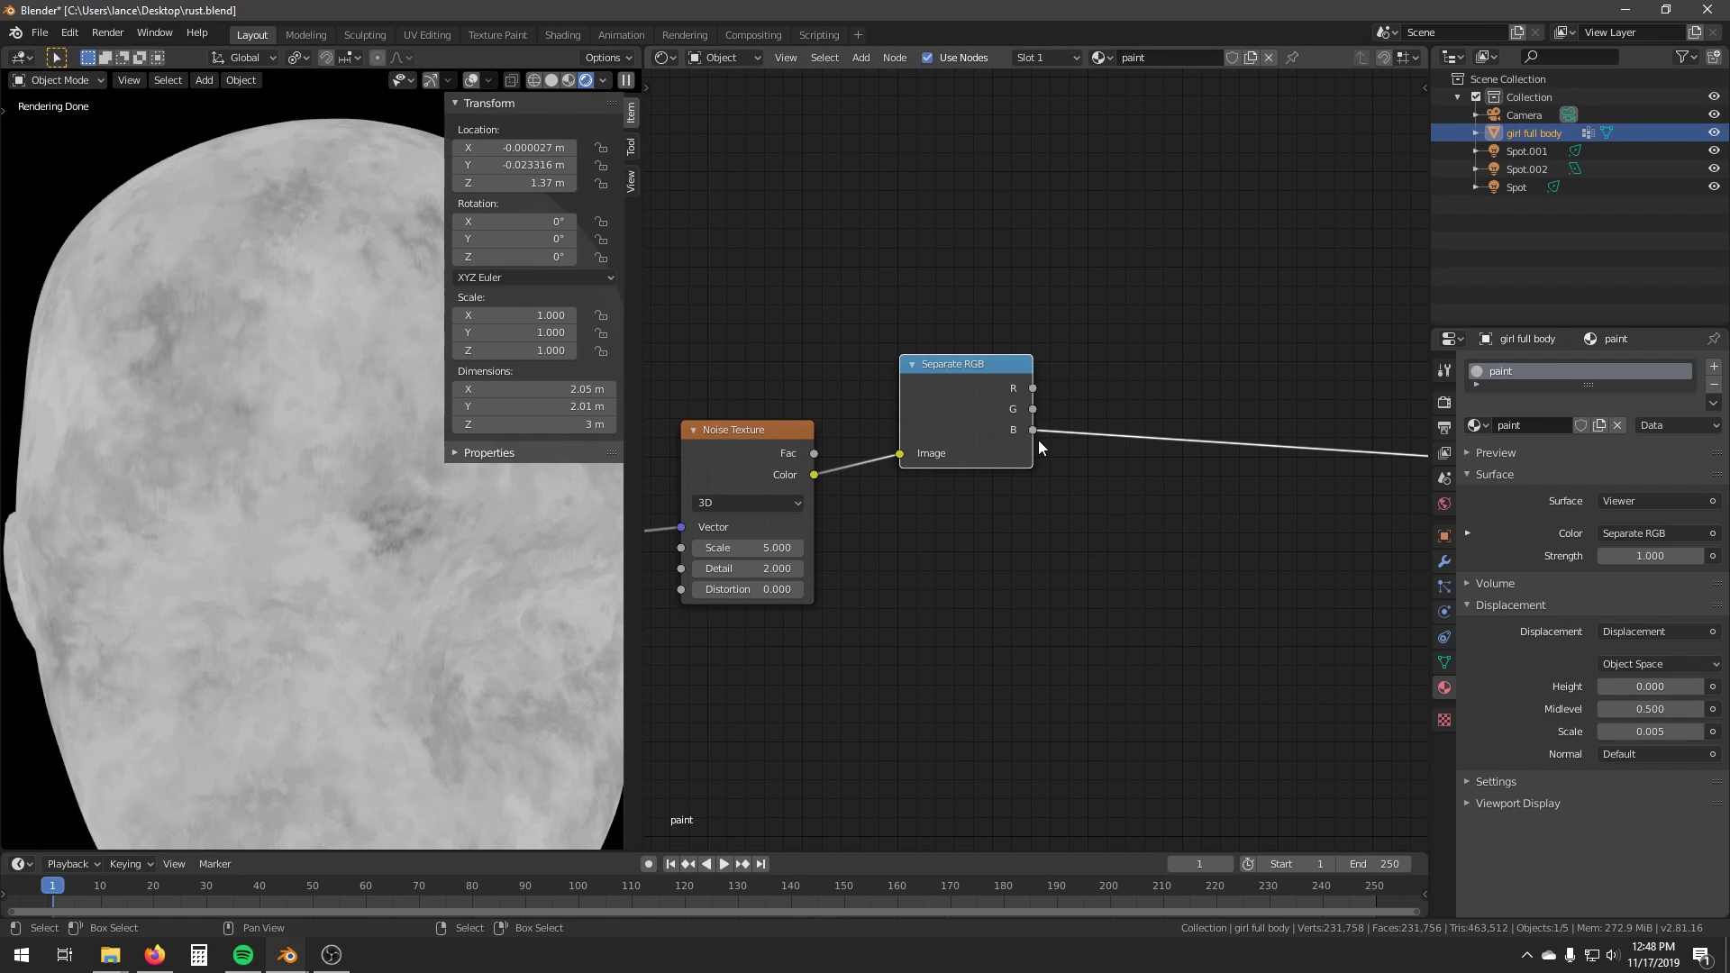
Add a ColorRamp fed by the Separate RGB node's G output and move its white stop to 0.577.
{"action": "middle_click_drag", "start_coordinate": [1045, 447], "coordinate": [1030, 464]}
{"action": "mouse_move", "coordinate": [1140, 373]}
{"action": "middle_mouse_down"}
{"action": "mouse_move", "coordinate": [1058, 400]}
{"action": "mouse_move", "coordinate": [1112, 381]}
{"action": "middle_mouse_up"}
{"action": "key", "text": "shift+a"}
{"action": "left_click", "coordinate": [1202, 414]}
{"action": "left_click_drag", "start_coordinate": [829, 484], "coordinate": [951, 429]}
{"action": "left_click_drag", "start_coordinate": [971, 355], "coordinate": [1069, 360]}
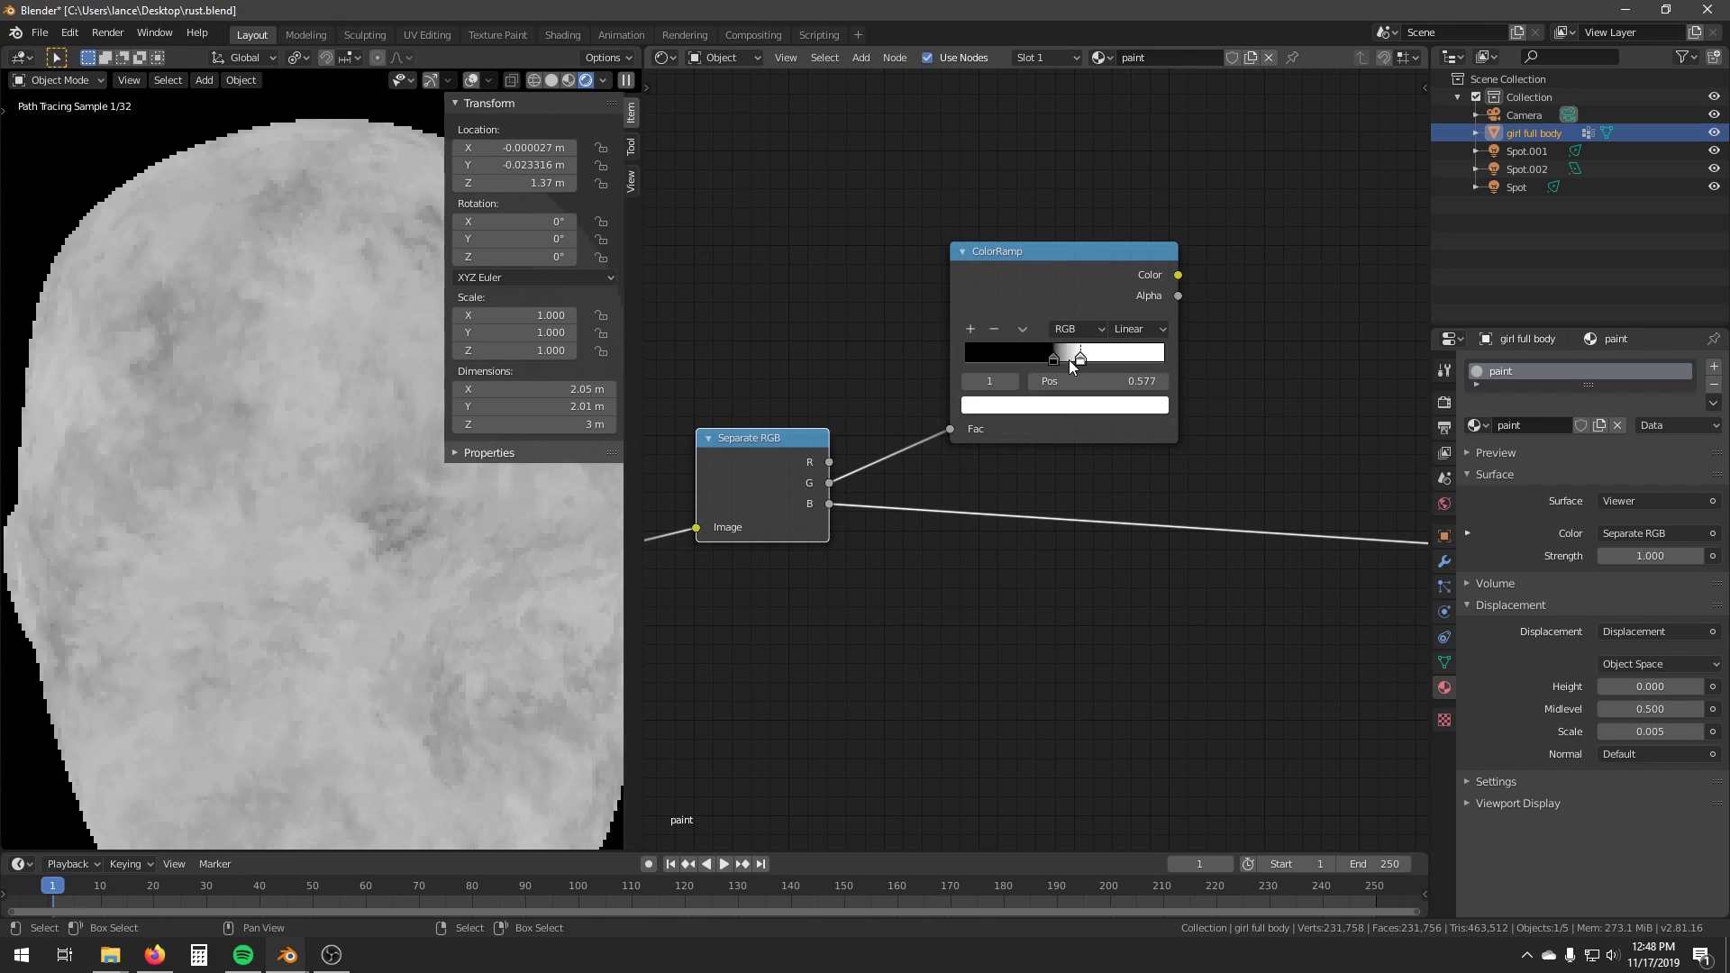
Preview the ColorRamp on the head and tighten its stops into a hard mask, with the black stop at 0.500.
{"action": "left_click", "coordinate": [1105, 313], "text": "ctrl+shift"}
{"action": "middle_click_drag", "start_coordinate": [1137, 412], "coordinate": [1084, 436]}
{"action": "scroll", "coordinate": [1095, 430], "scroll_direction": "up", "scroll_amount": 6}
{"action": "left_click_drag", "start_coordinate": [971, 337], "coordinate": [982, 337]}
{"action": "left_click_drag", "start_coordinate": [1013, 337], "coordinate": [983, 338]}
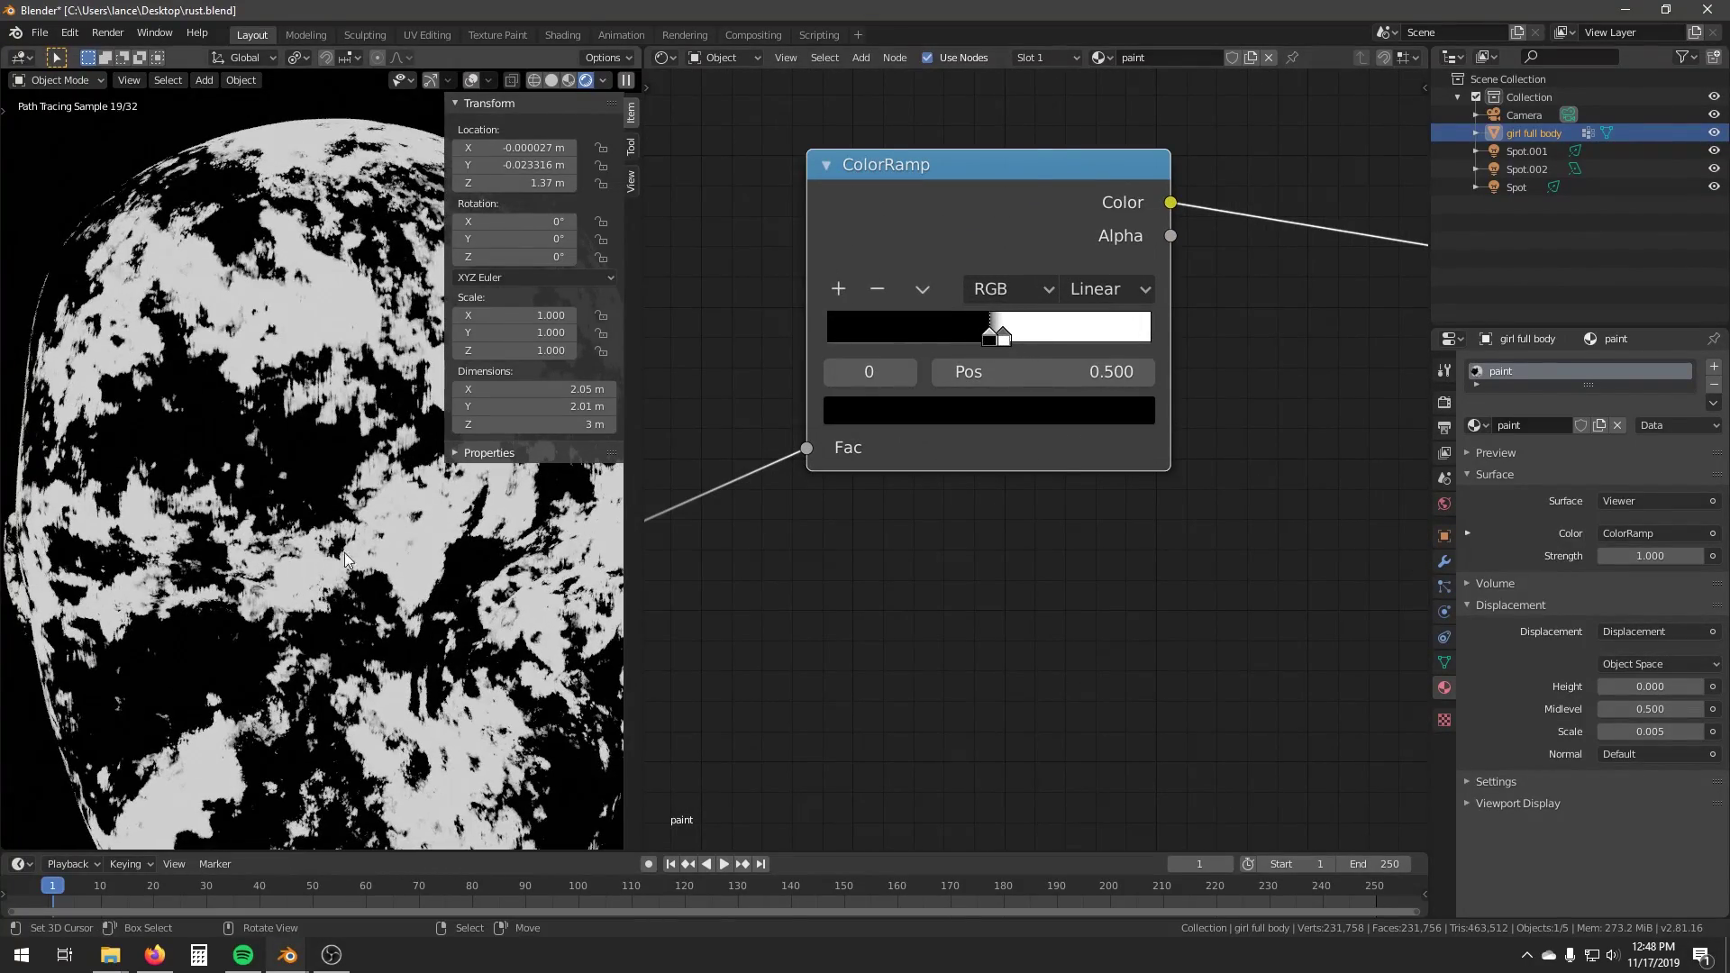
{"action": "scroll", "coordinate": [305, 595], "scroll_direction": "up", "scroll_amount": 5}
{"action": "key", "text": "ctrl+b"}
{"action": "key", "text": "Escape"}
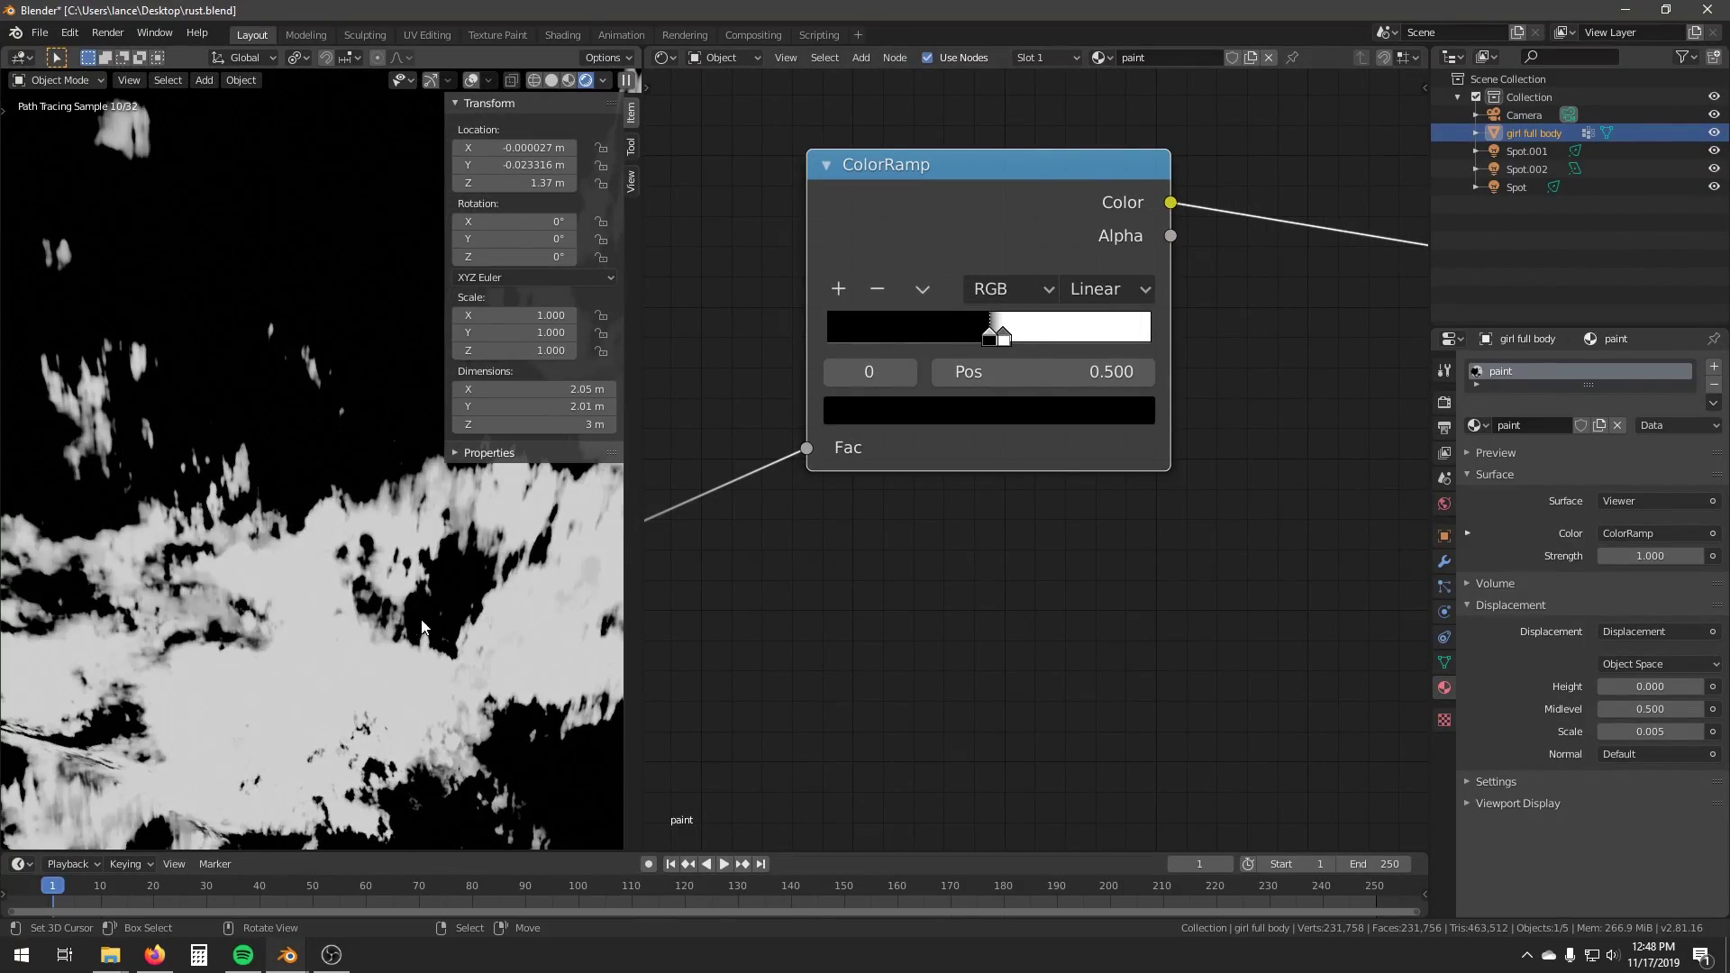
{"action": "scroll", "coordinate": [430, 592], "scroll_direction": "down", "scroll_amount": 5}
{"action": "scroll", "coordinate": [455, 608], "scroll_direction": "down", "scroll_amount": 4}
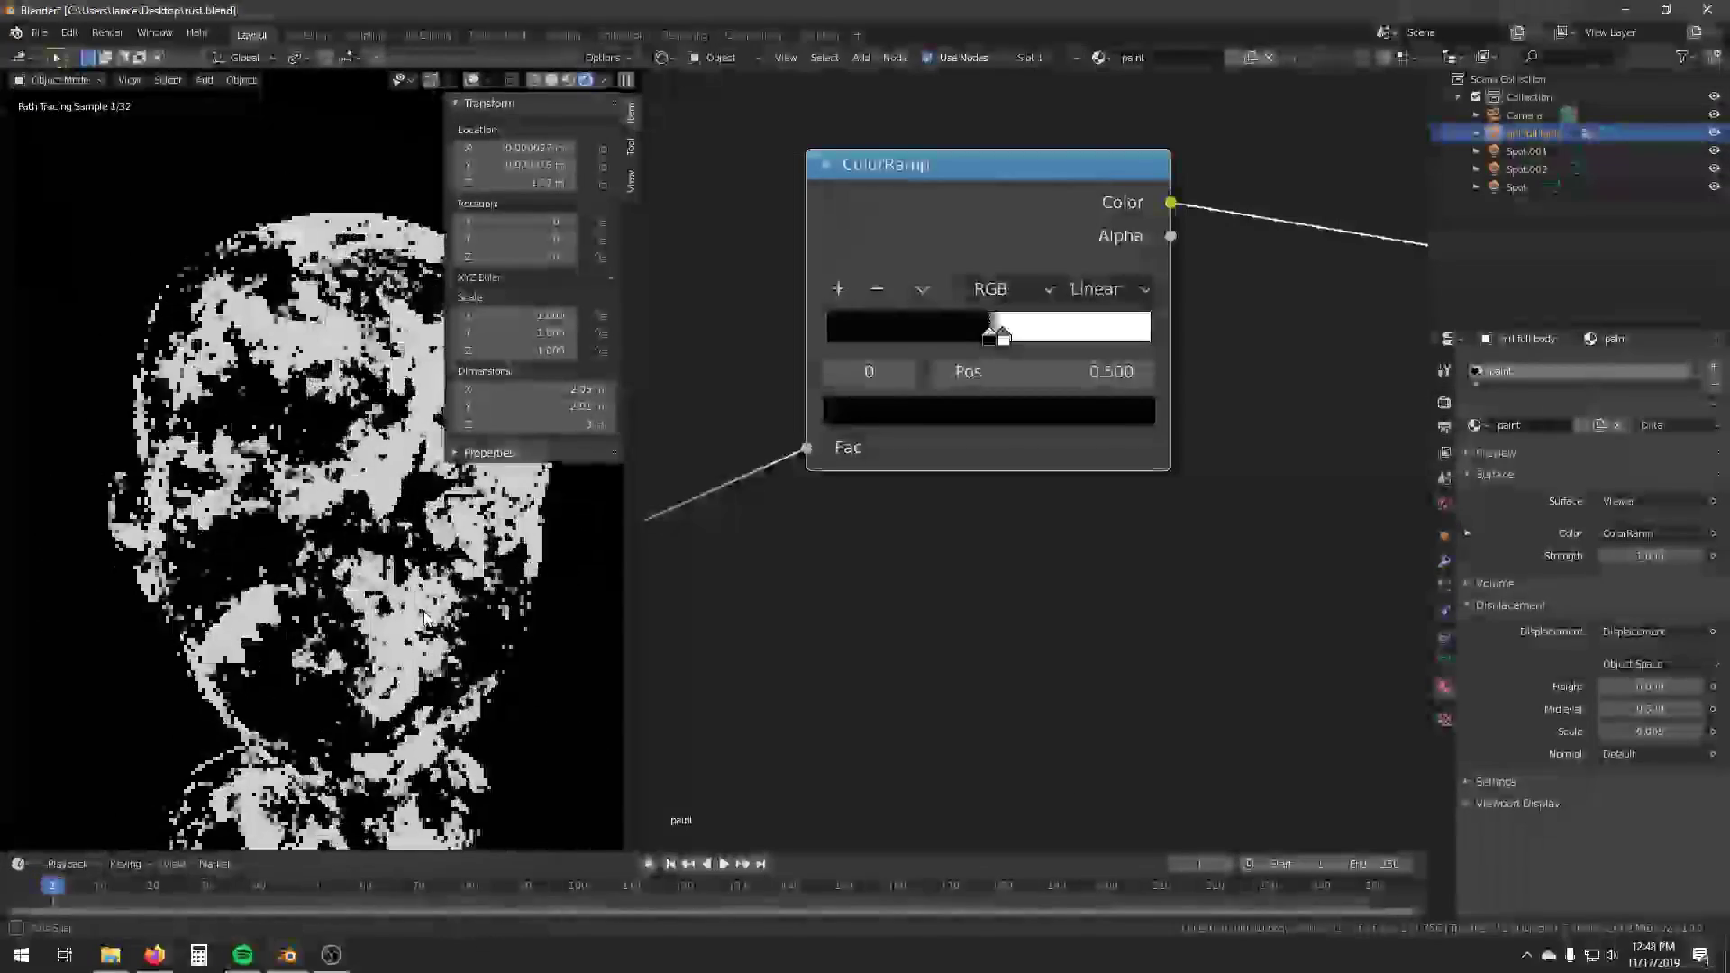
Reposition the ColorRamp, add a Mix node after it, and route the ramp's Color output into the Mix node's Fac.
{"action": "scroll", "coordinate": [1081, 521], "scroll_direction": "down", "scroll_amount": 2}
{"action": "scroll", "coordinate": [1025, 523], "scroll_direction": "down", "scroll_amount": 2}
{"action": "middle_click_drag", "start_coordinate": [937, 519], "coordinate": [1089, 457]}
{"action": "left_click_drag", "start_coordinate": [1046, 296], "coordinate": [1085, 192]}
{"action": "middle_click_drag", "start_coordinate": [1055, 423], "coordinate": [858, 491]}
{"action": "key", "text": "shift+a"}
{"action": "mouse_move", "coordinate": [1107, 418]}
{"action": "left_click", "coordinate": [1240, 519]}
{"action": "left_click", "coordinate": [1234, 253]}
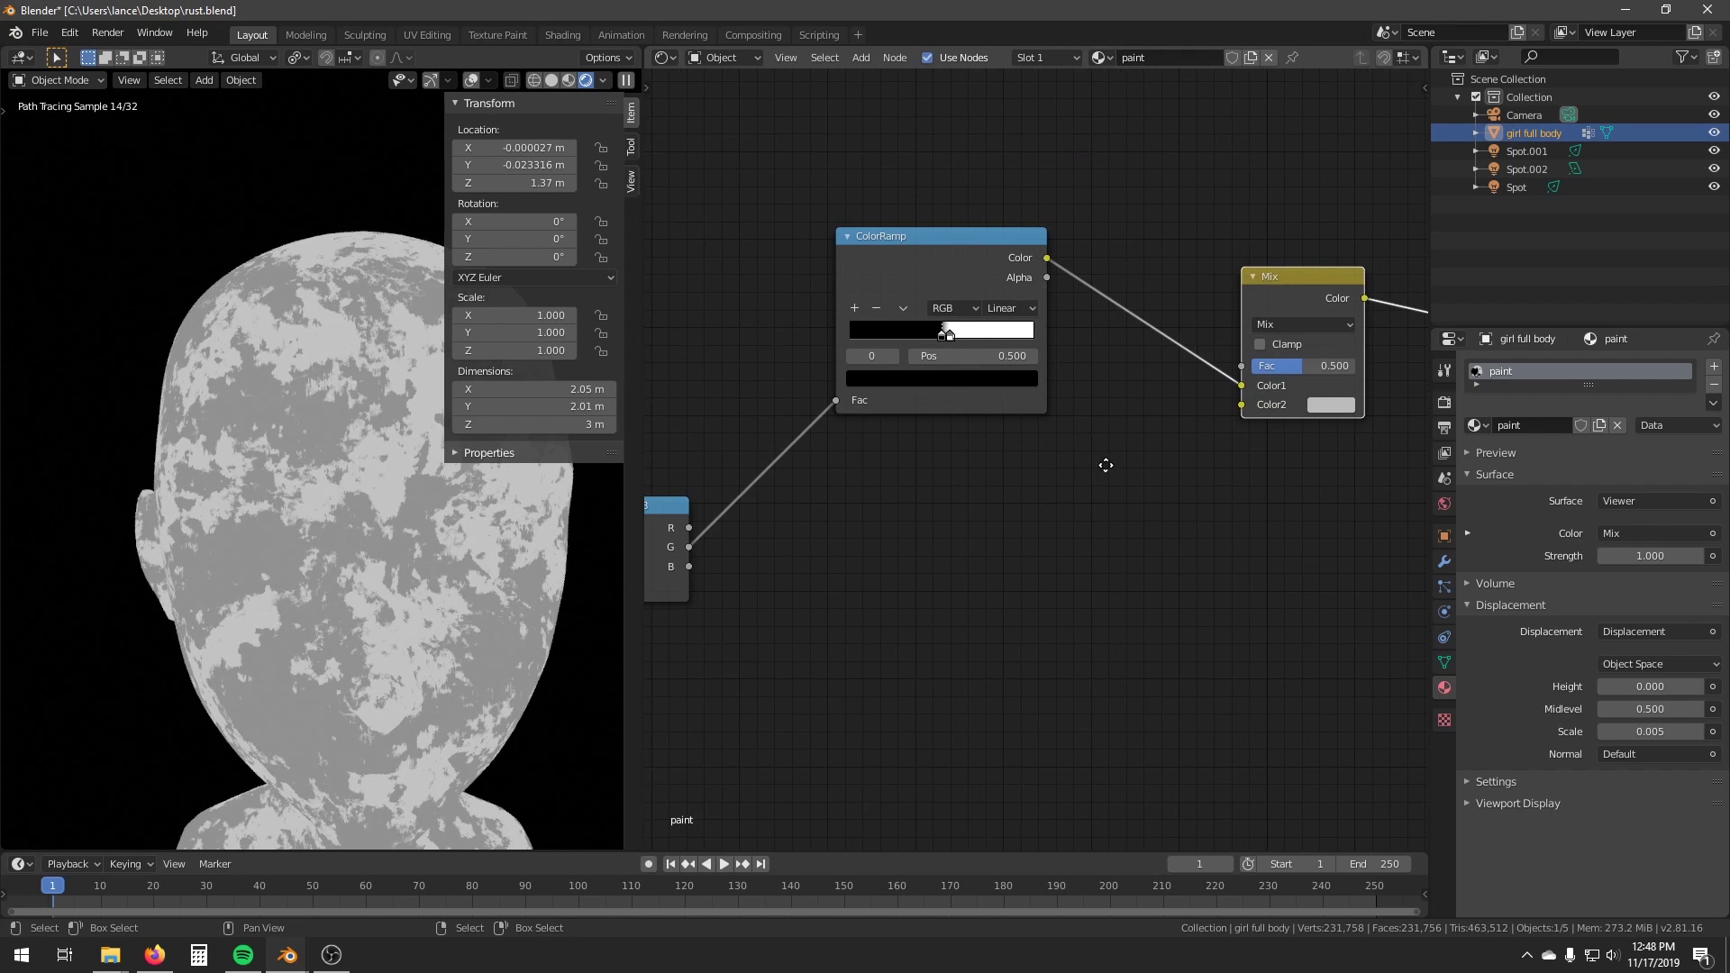
{"action": "left_click_drag", "start_coordinate": [1251, 407], "coordinate": [1249, 379]}
Connect Separate RGB's R output to the Mix node's Color1 and G to Color2, and move the Mix node closer.
{"action": "left_click_drag", "start_coordinate": [697, 541], "coordinate": [877, 505]}
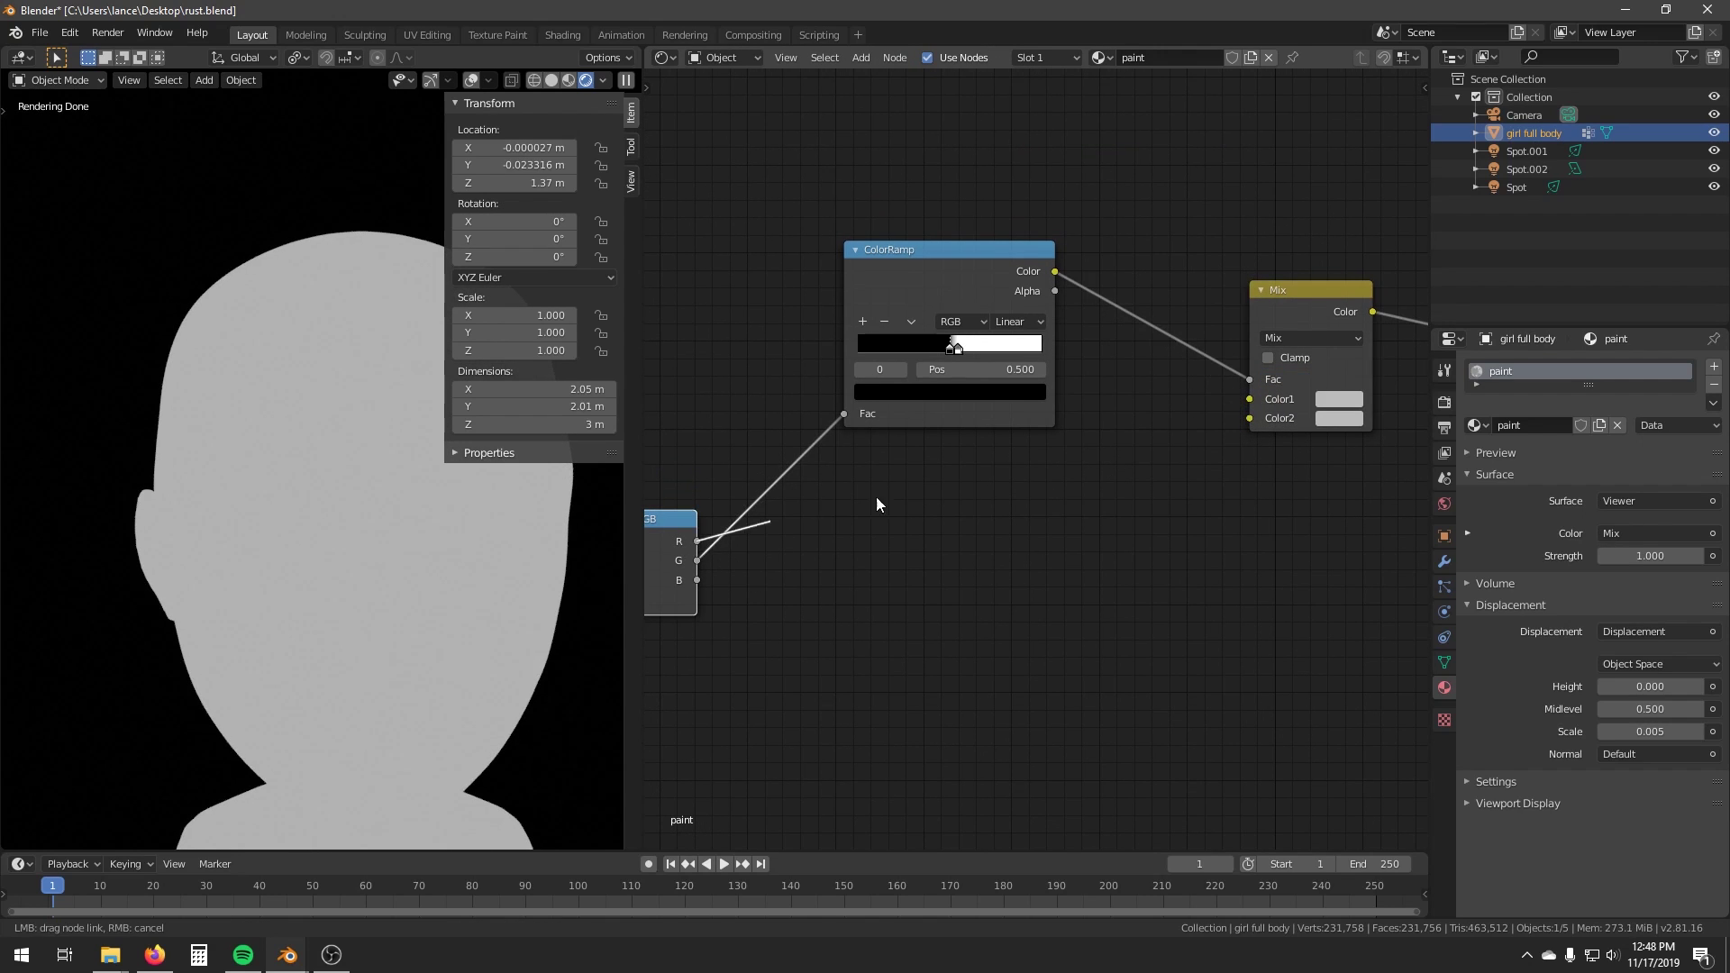
{"action": "left_click_drag", "start_coordinate": [1259, 410], "coordinate": [1260, 406]}
{"action": "left_click_drag", "start_coordinate": [696, 561], "coordinate": [1250, 418]}
{"action": "left_click_drag", "start_coordinate": [1307, 298], "coordinate": [1190, 387]}
Compare the Mix node's result with the Separate RGB output on the head.
{"action": "scroll", "coordinate": [270, 527], "scroll_direction": "up", "scroll_amount": 2}
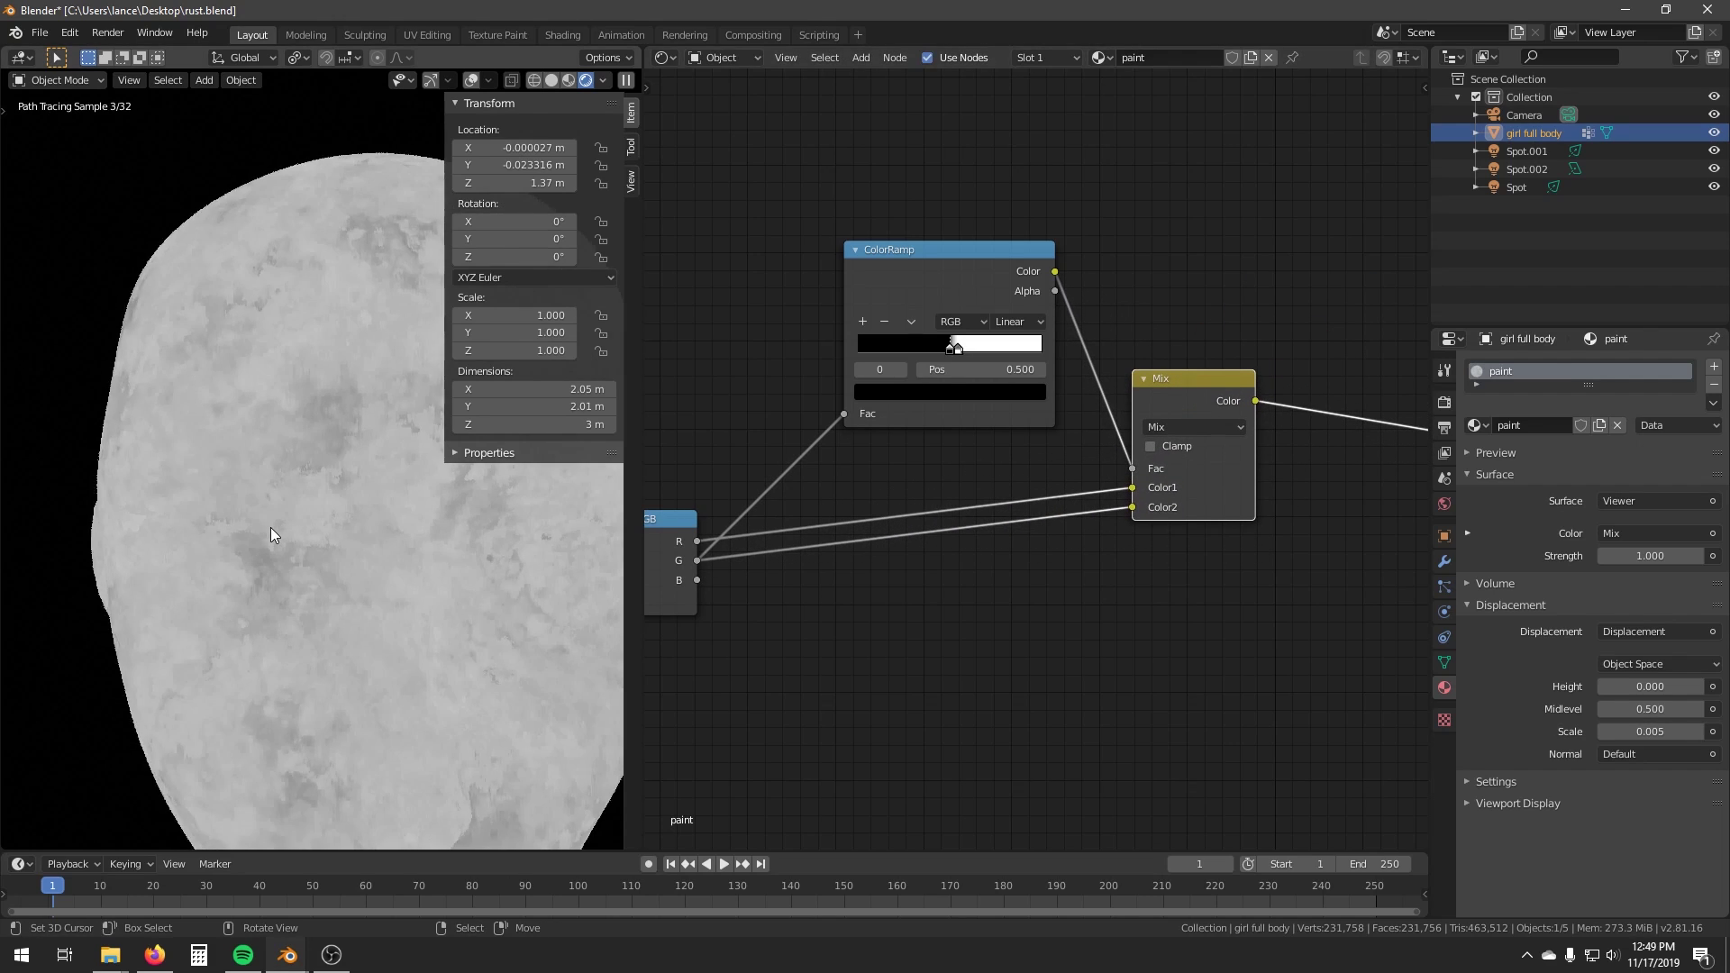
{"action": "scroll", "coordinate": [271, 527], "scroll_direction": "up", "scroll_amount": 1}
{"action": "scroll", "coordinate": [343, 522], "scroll_direction": "up", "scroll_amount": 1}
{"action": "middle_click_drag", "start_coordinate": [970, 458], "coordinate": [1098, 444]}
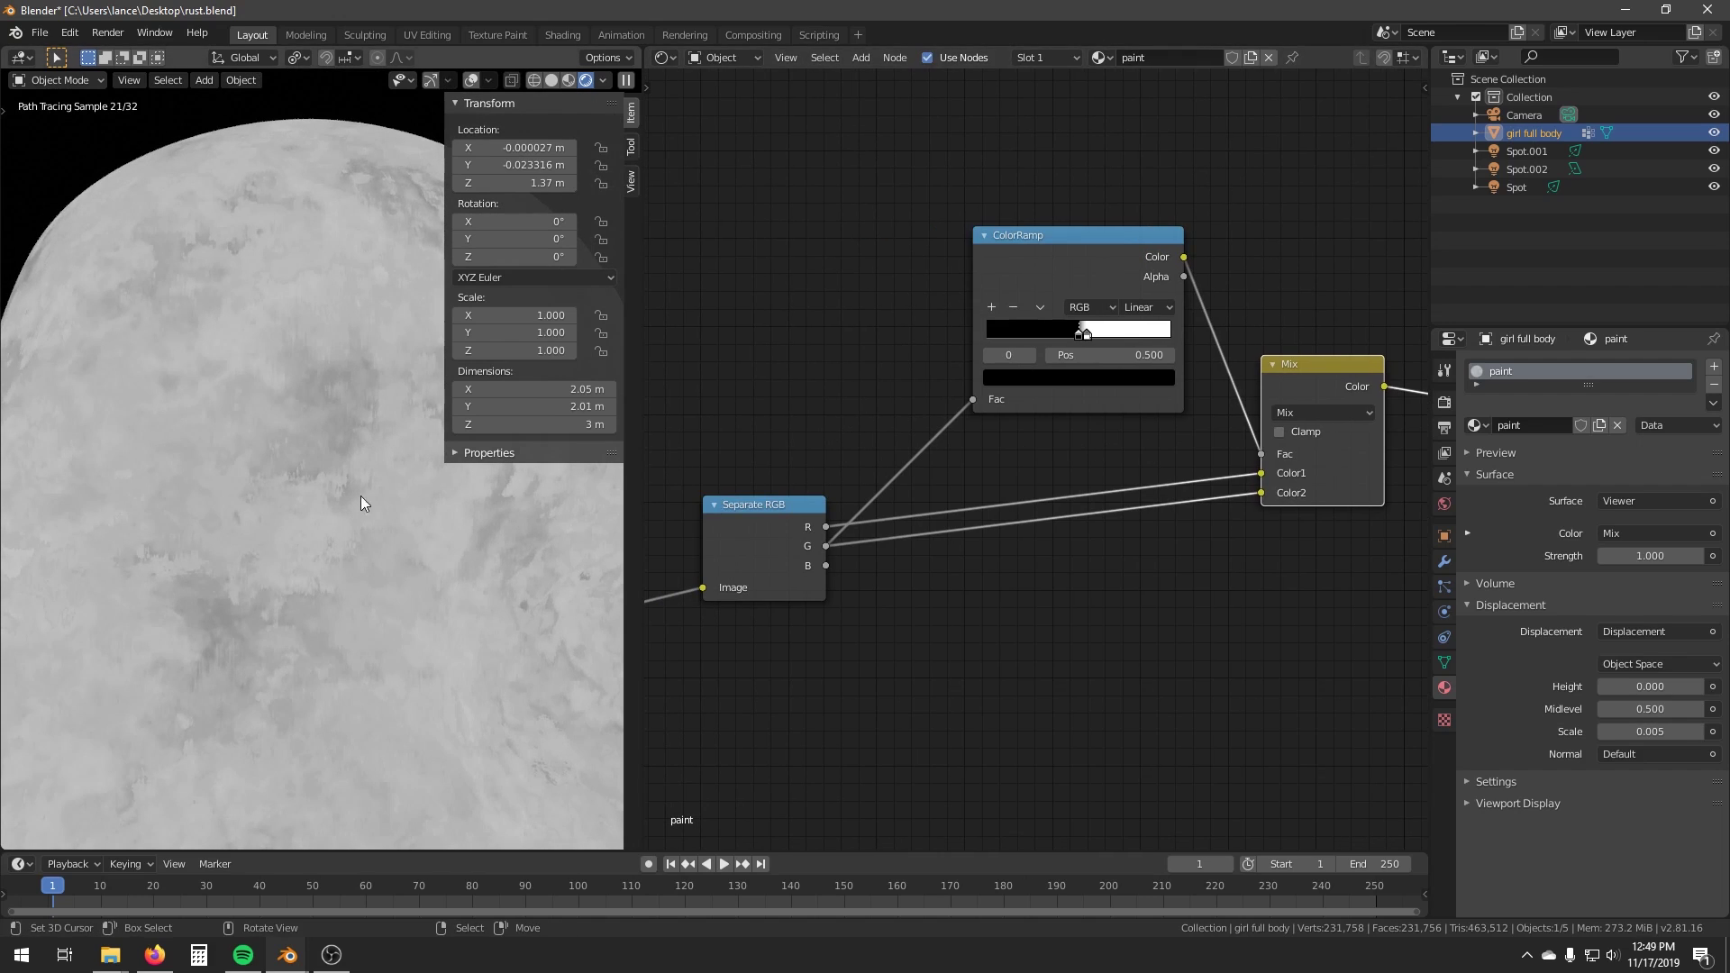
{"action": "middle_click_drag", "start_coordinate": [906, 473], "coordinate": [1060, 451]}
{"action": "left_click", "coordinate": [959, 486], "text": "ctrl+shift"}
{"action": "middle_click_drag", "start_coordinate": [1131, 502], "coordinate": [743, 527]}
{"action": "left_click", "coordinate": [1113, 370], "text": "ctrl+shift"}
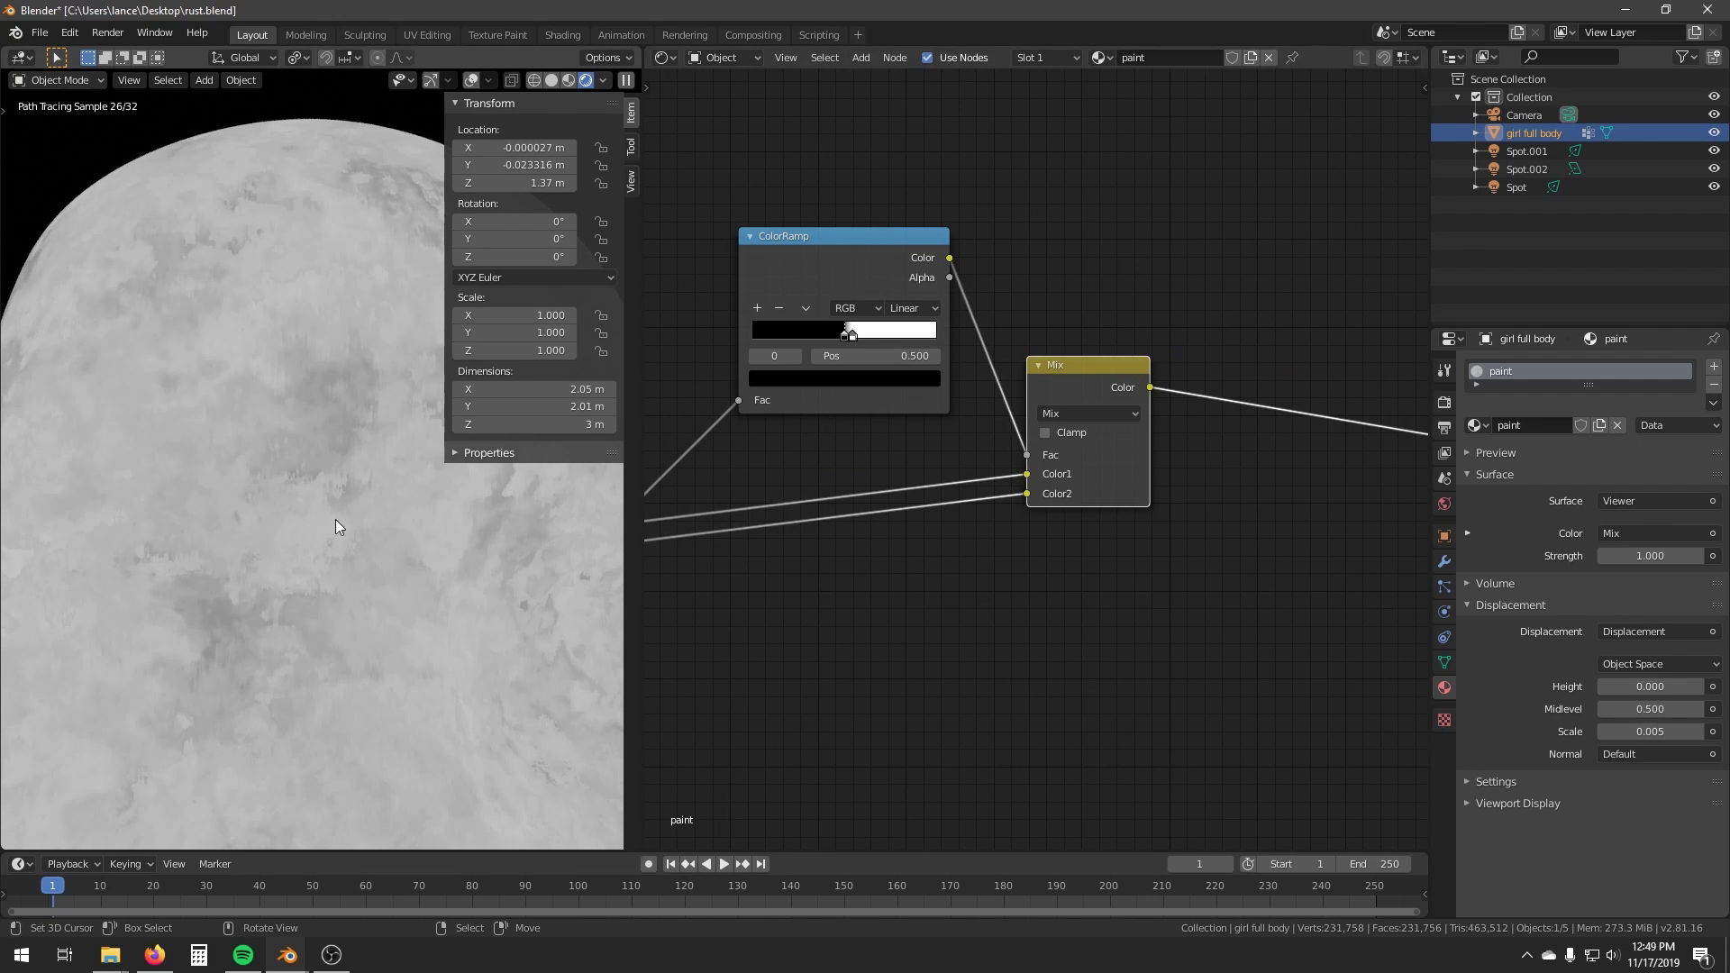
Examine the Separate RGB node's R channel up close on the head.
{"action": "middle_click_drag", "start_coordinate": [1173, 514], "coordinate": [1181, 514]}
{"action": "middle_click_drag", "start_coordinate": [467, 532], "coordinate": [424, 539]}
{"action": "scroll", "coordinate": [307, 510], "scroll_direction": "up", "scroll_amount": 4}
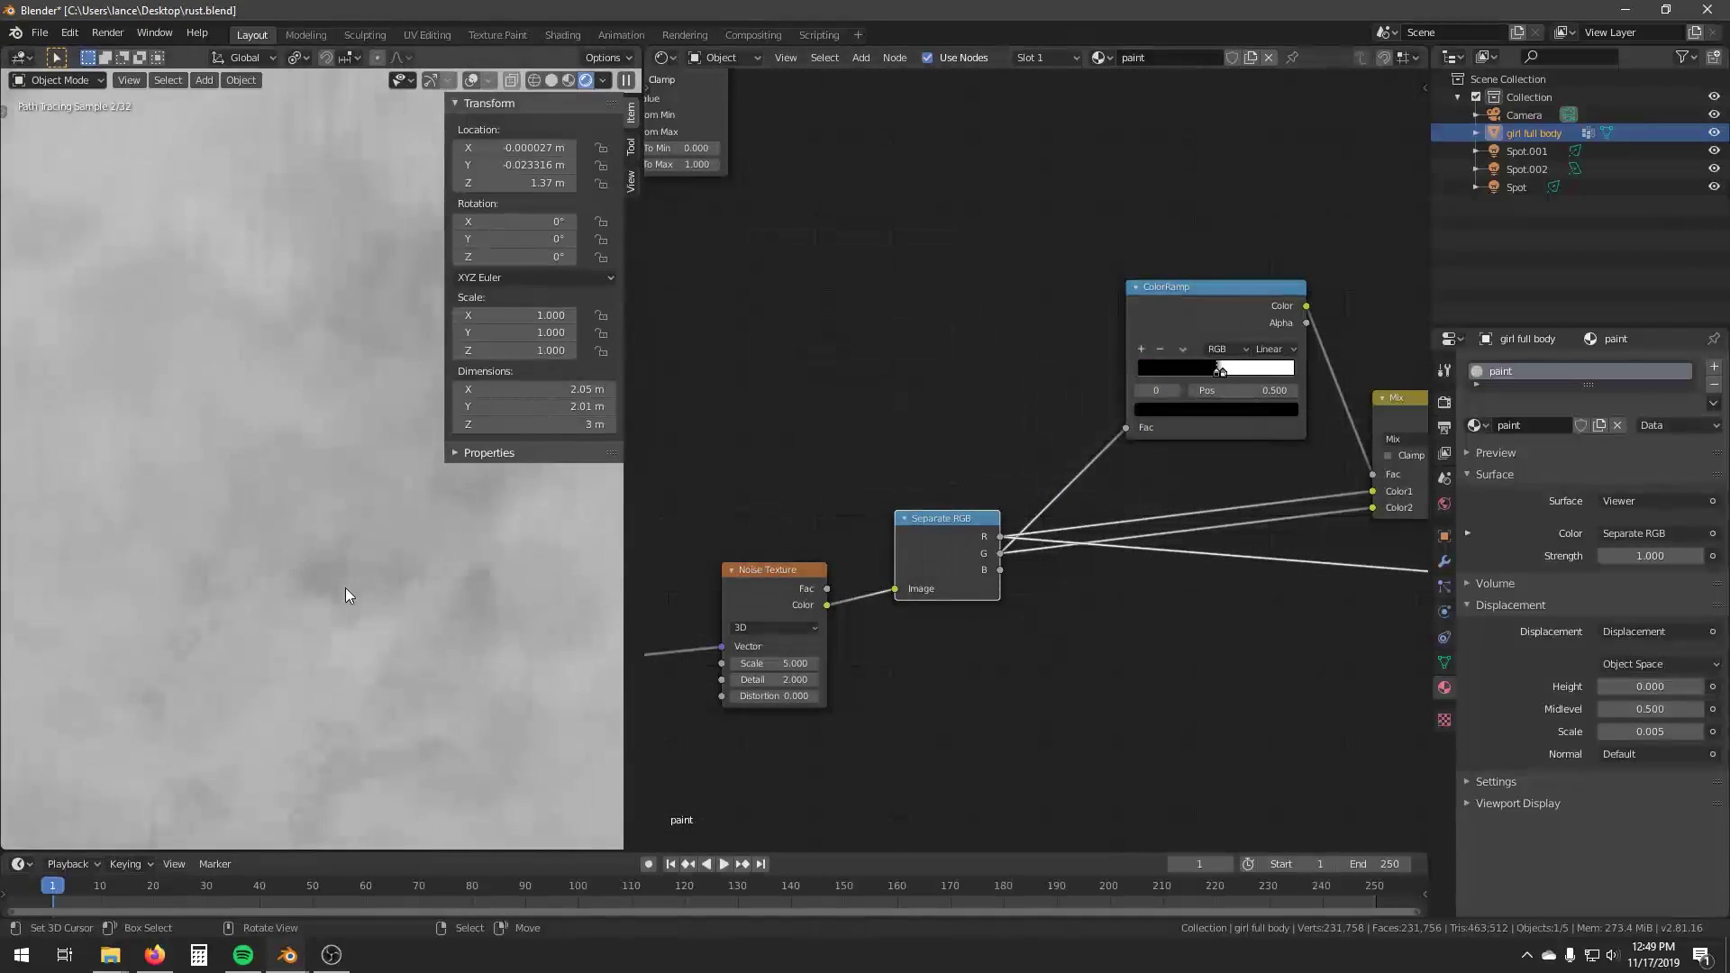
{"action": "middle_click_drag", "start_coordinate": [316, 461], "coordinate": [370, 528]}
{"action": "mouse_move", "coordinate": [348, 451]}
{"action": "middle_mouse_down"}
{"action": "mouse_move", "coordinate": [316, 533]}
{"action": "mouse_move", "coordinate": [391, 501]}
{"action": "middle_mouse_up"}
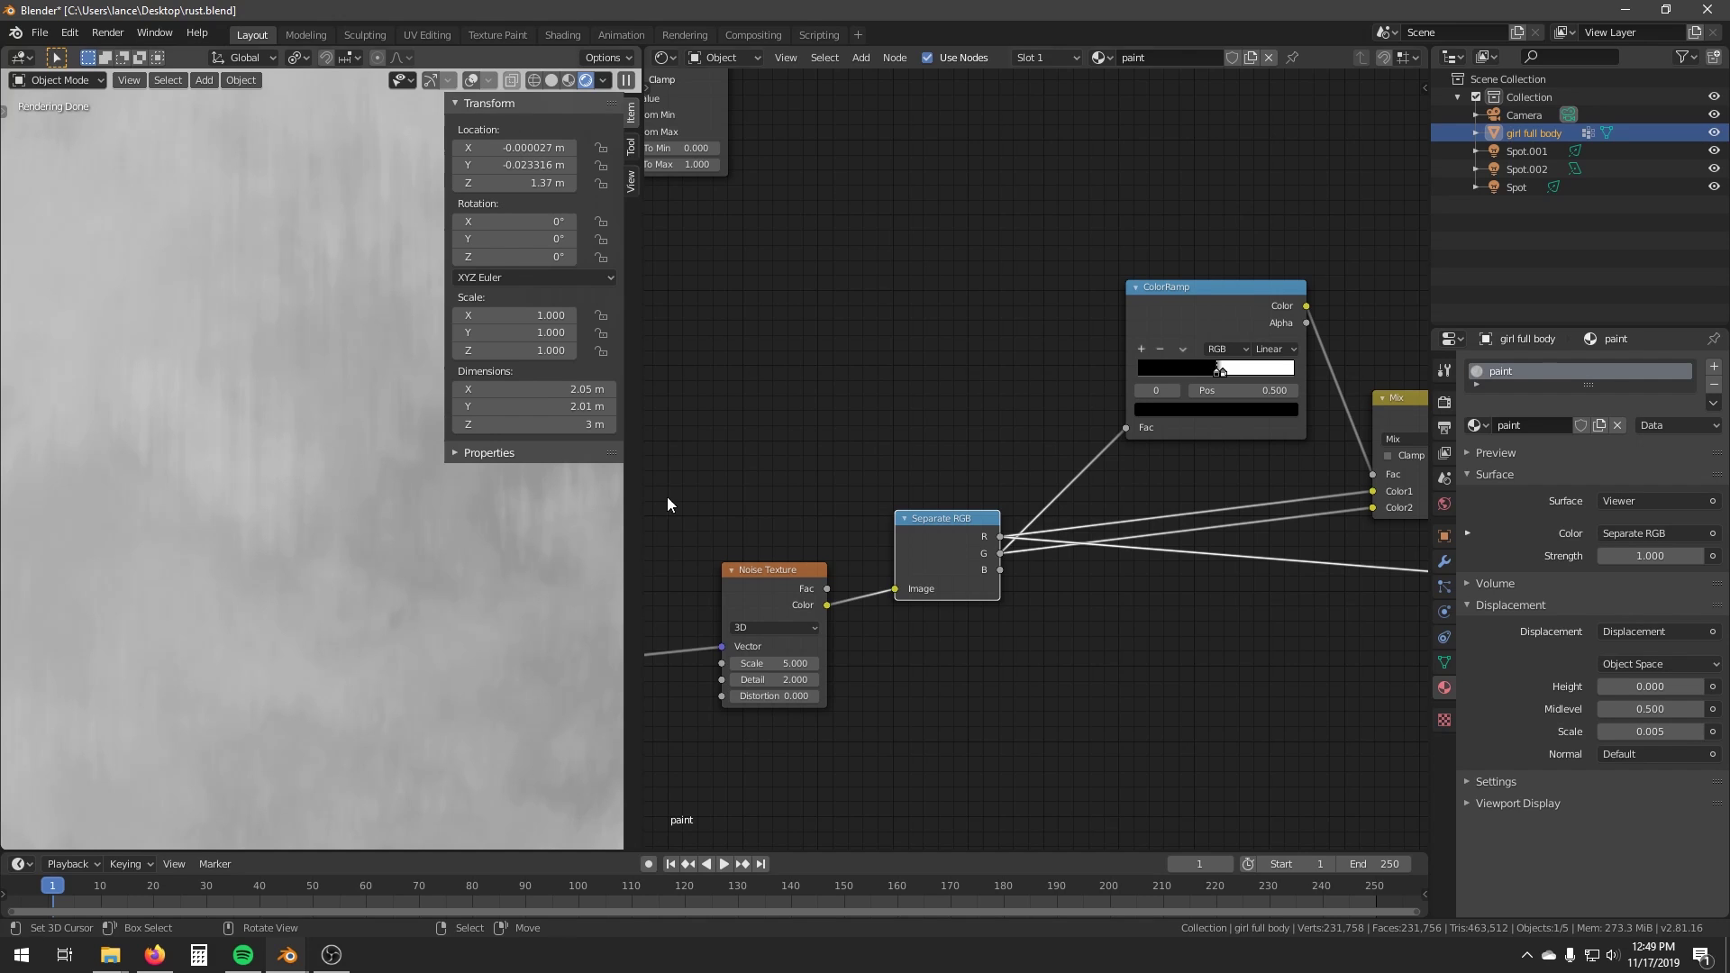
Preview the Mix node on the head, examine its pattern edges up close, and hide the viewport's transform sidebar.
{"action": "scroll", "coordinate": [811, 469], "scroll_direction": "down", "scroll_amount": 5, "text": "ctrl"}
{"action": "left_click", "coordinate": [1095, 401], "text": "ctrl+shift"}
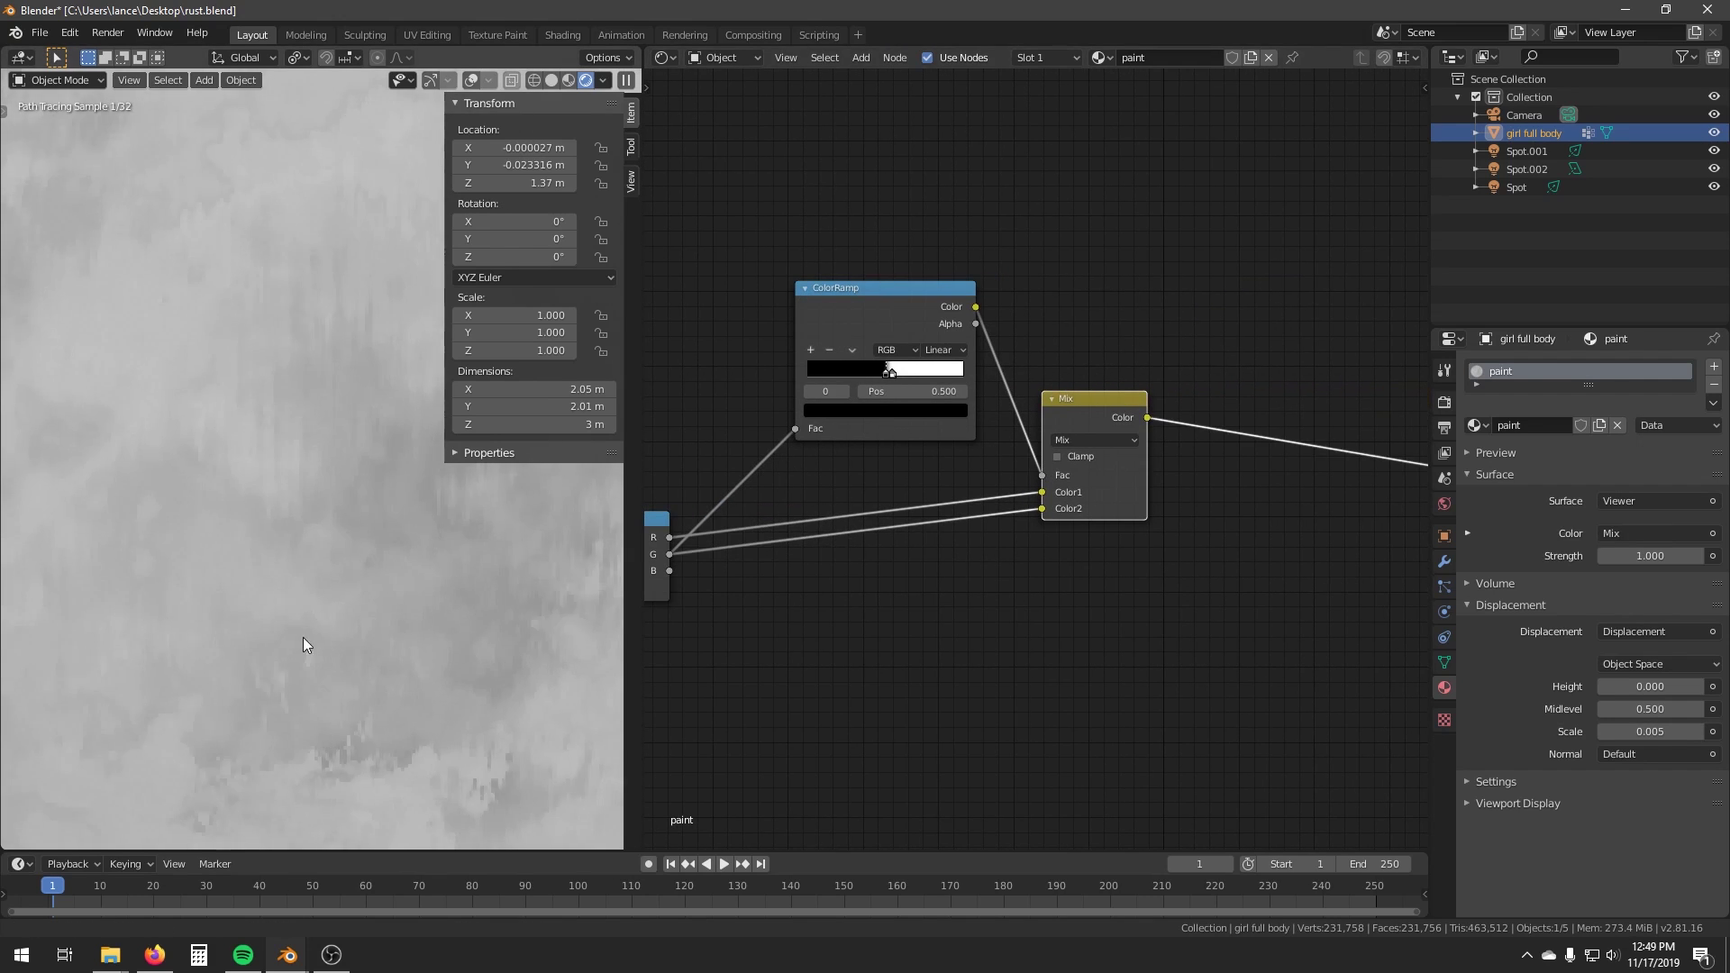
{"action": "scroll", "coordinate": [294, 608], "scroll_direction": "up", "scroll_amount": 3}
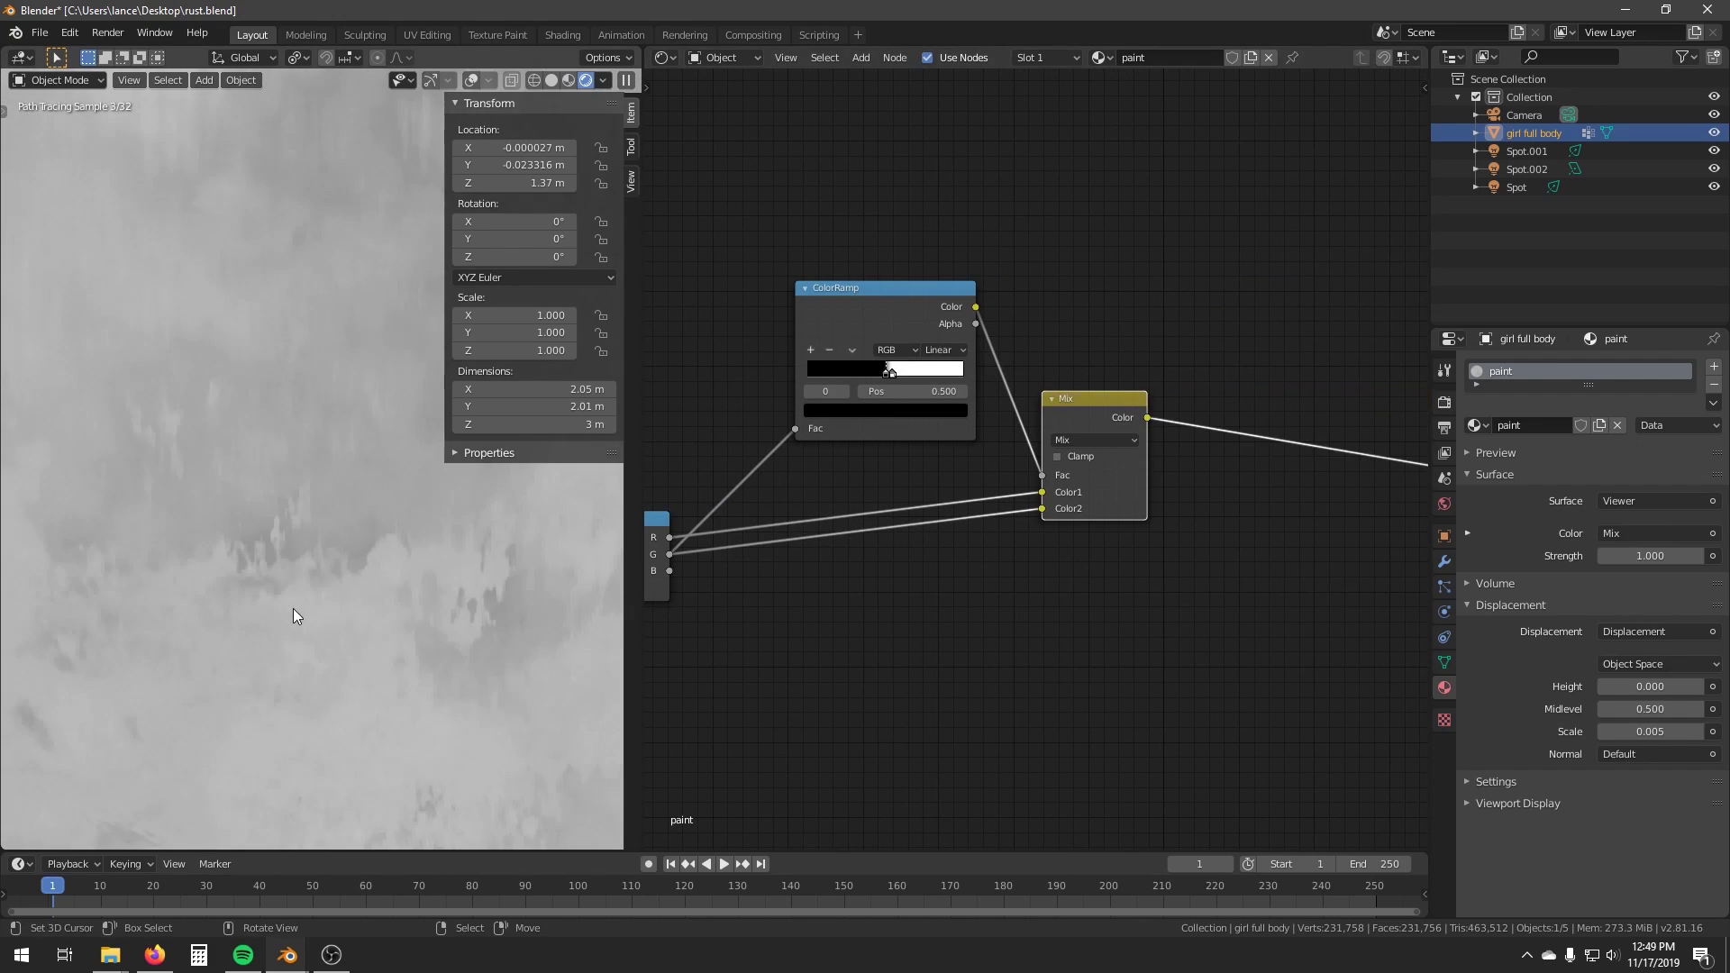
{"action": "middle_click_drag", "start_coordinate": [136, 450], "coordinate": [287, 511]}
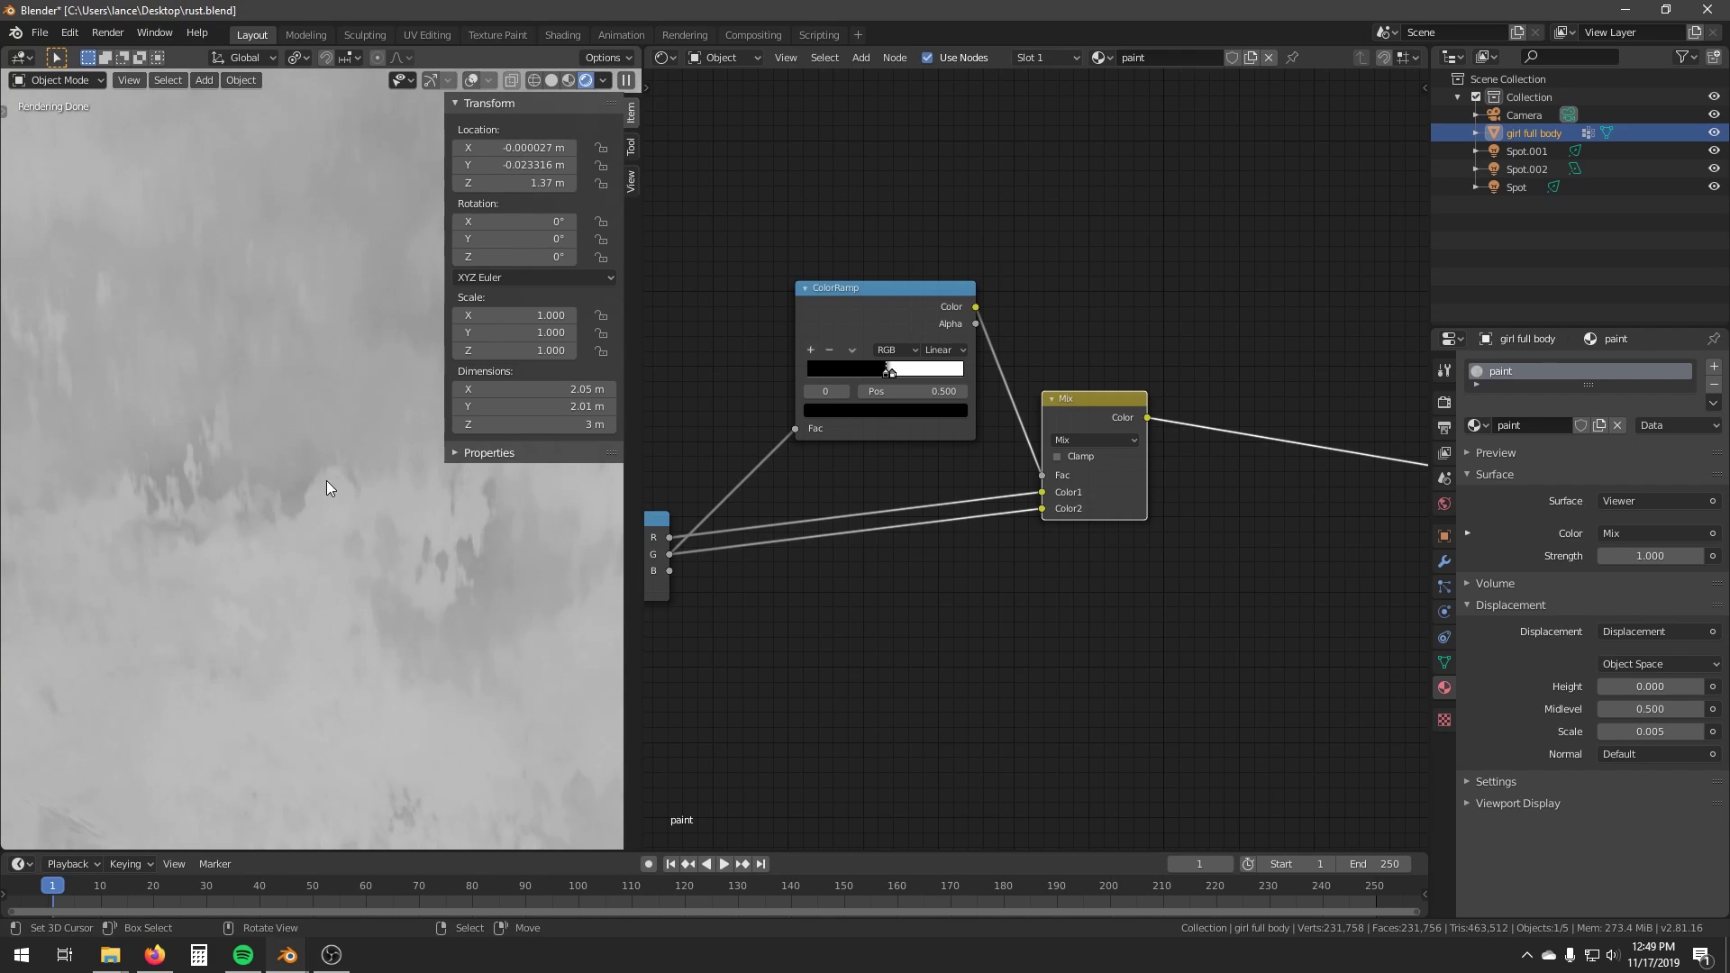
{"action": "key", "text": "n"}
{"action": "middle_click_drag", "start_coordinate": [437, 420], "coordinate": [398, 390]}
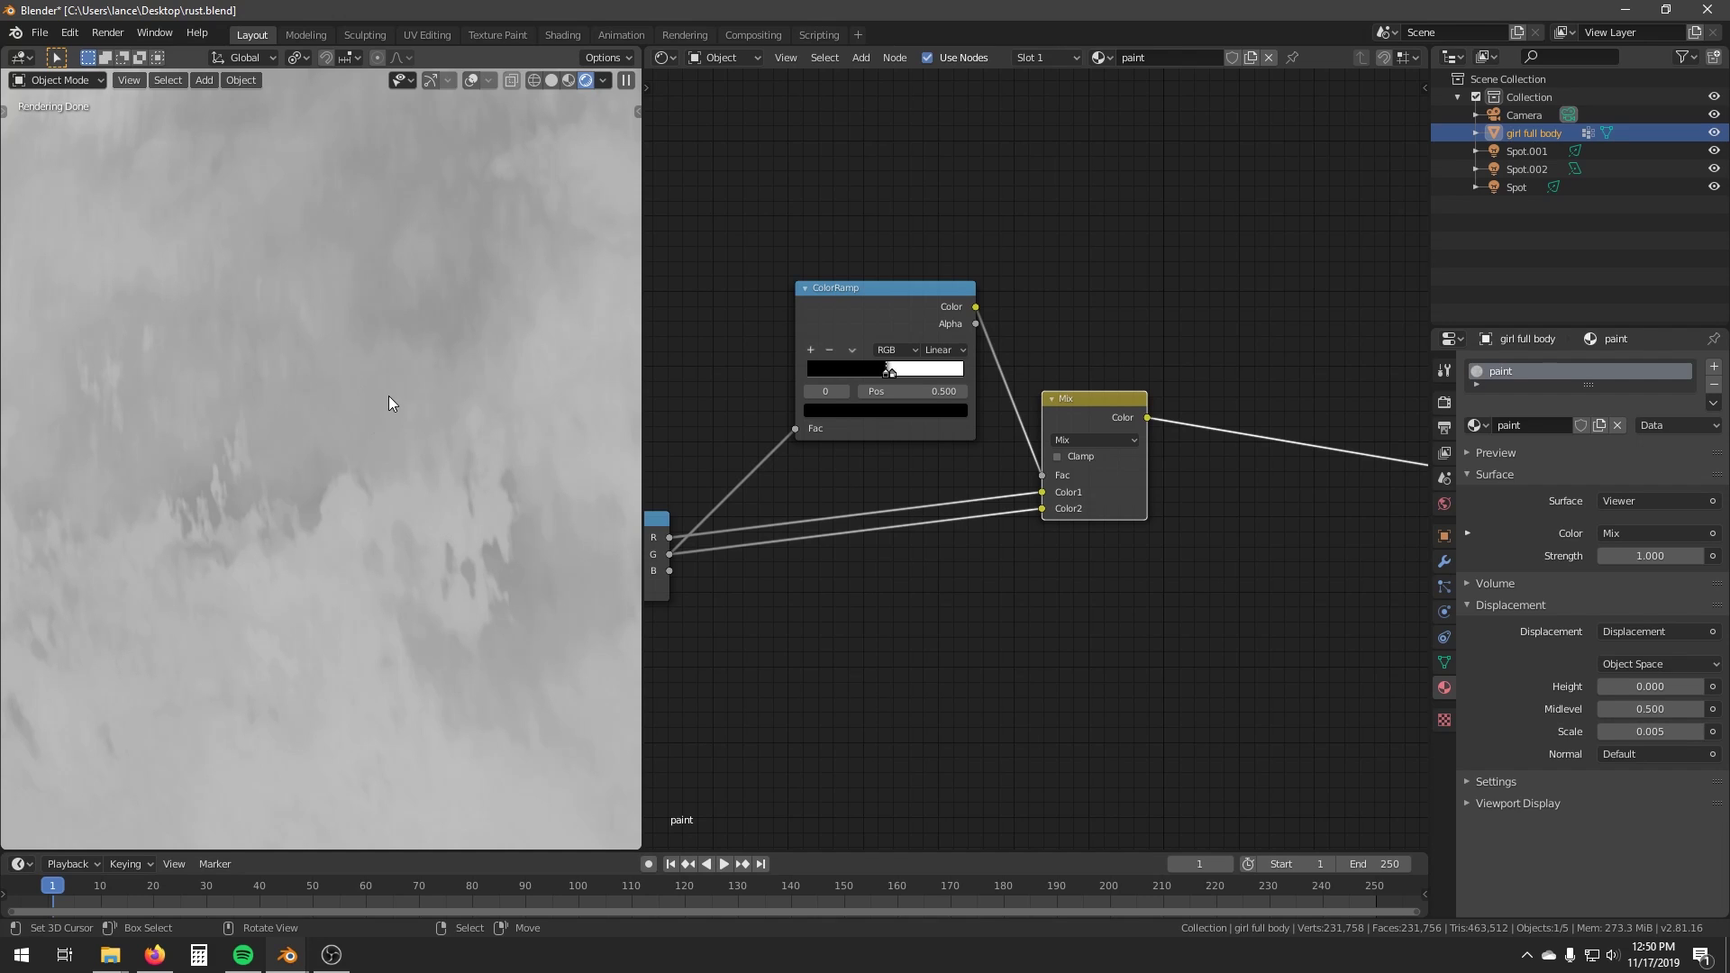
Duplicate the ColorRamp and Mix nodes together and place the copies below the originals.
{"action": "scroll", "coordinate": [1052, 505], "scroll_direction": "down", "scroll_amount": 2}
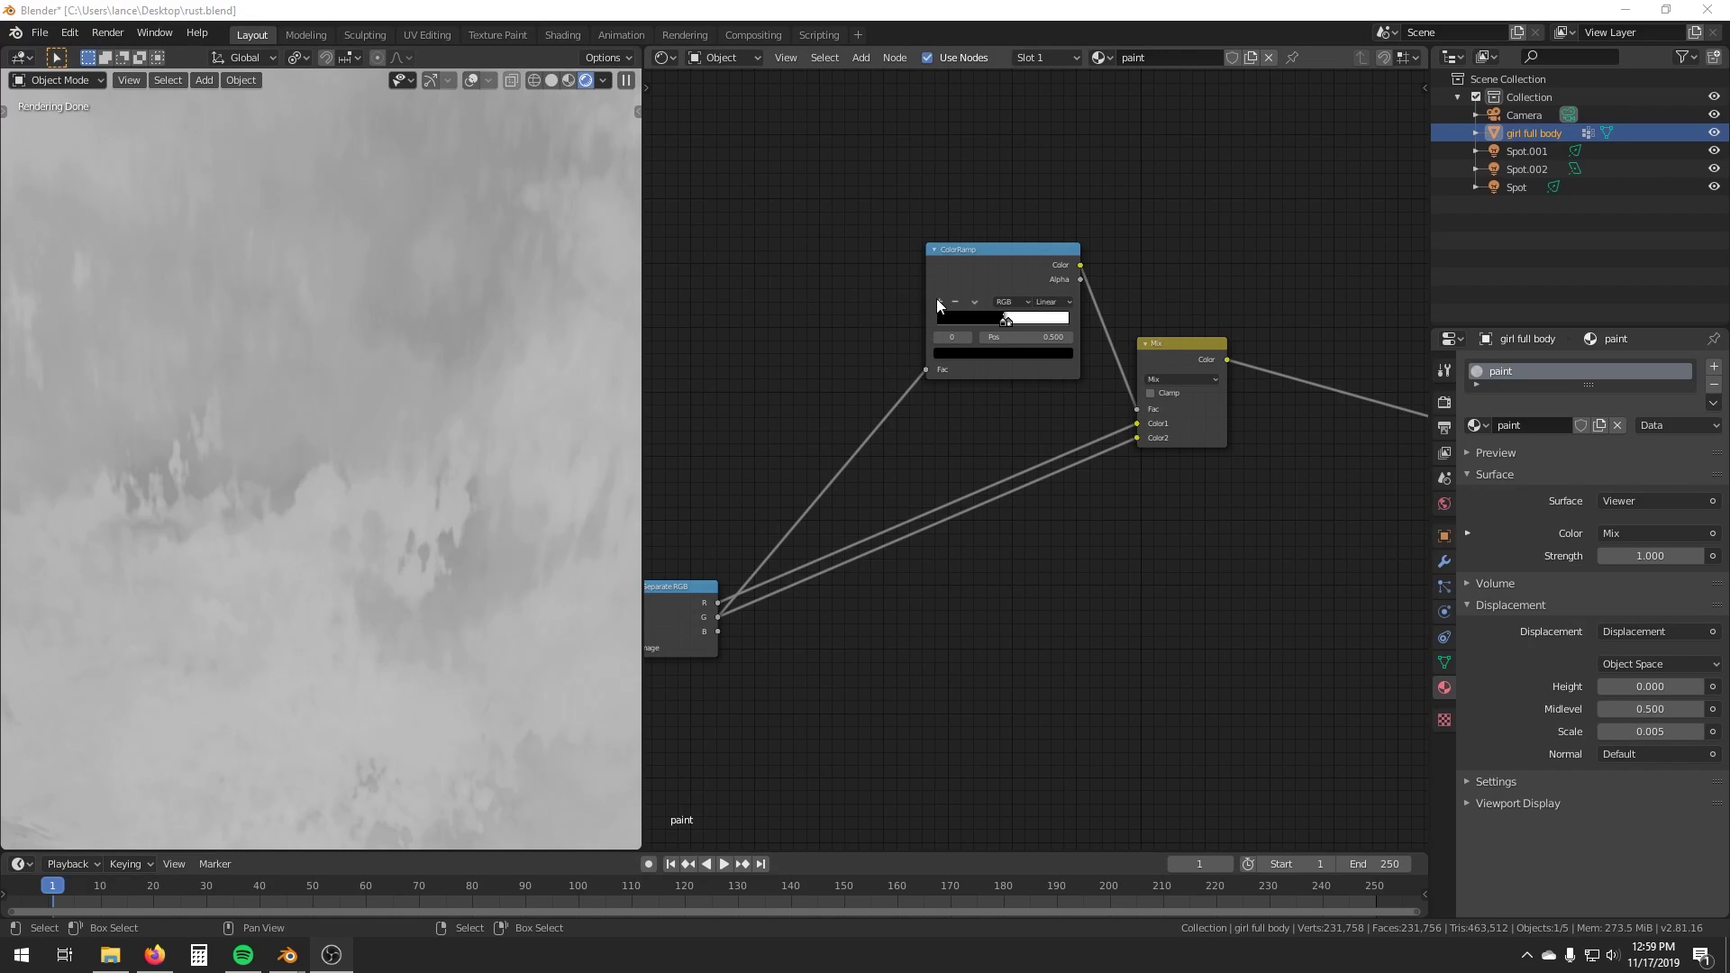
{"action": "left_click", "coordinate": [1083, 337]}
{"action": "key", "text": "b"}
{"action": "left_click_drag", "start_coordinate": [850, 217], "coordinate": [1181, 460]}
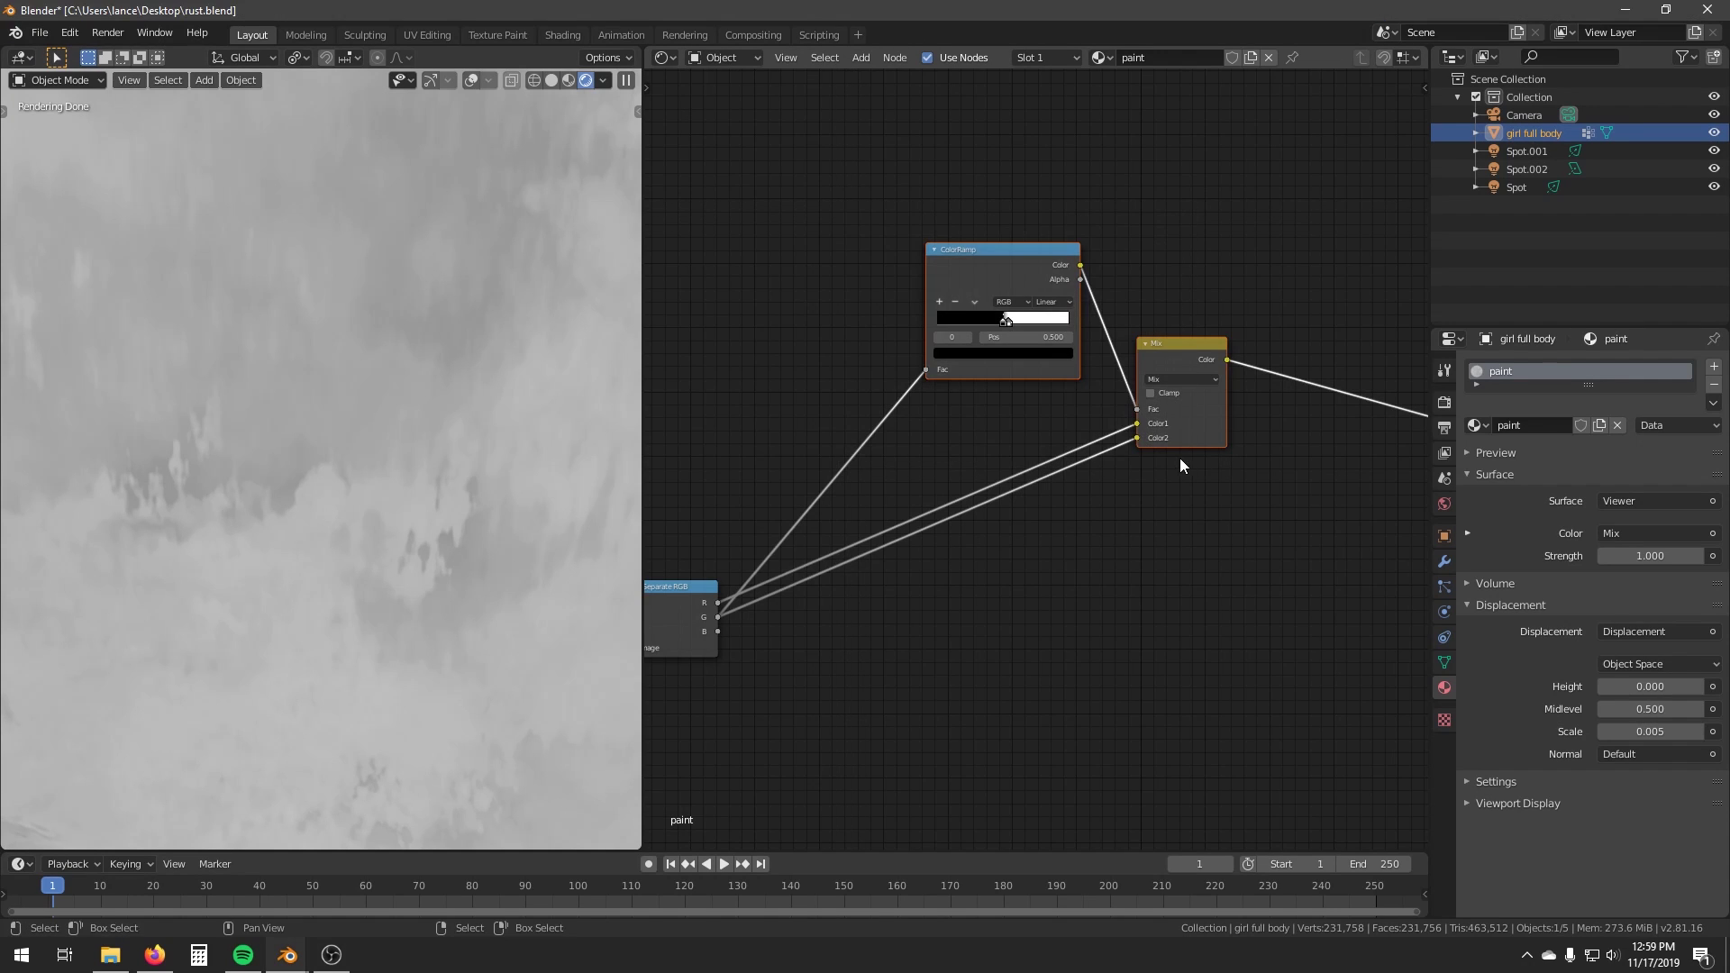
{"action": "middle_click_drag", "start_coordinate": [994, 293], "coordinate": [987, 287]}
{"action": "key", "text": "shift+d"}
{"action": "left_click", "coordinate": [985, 558]}
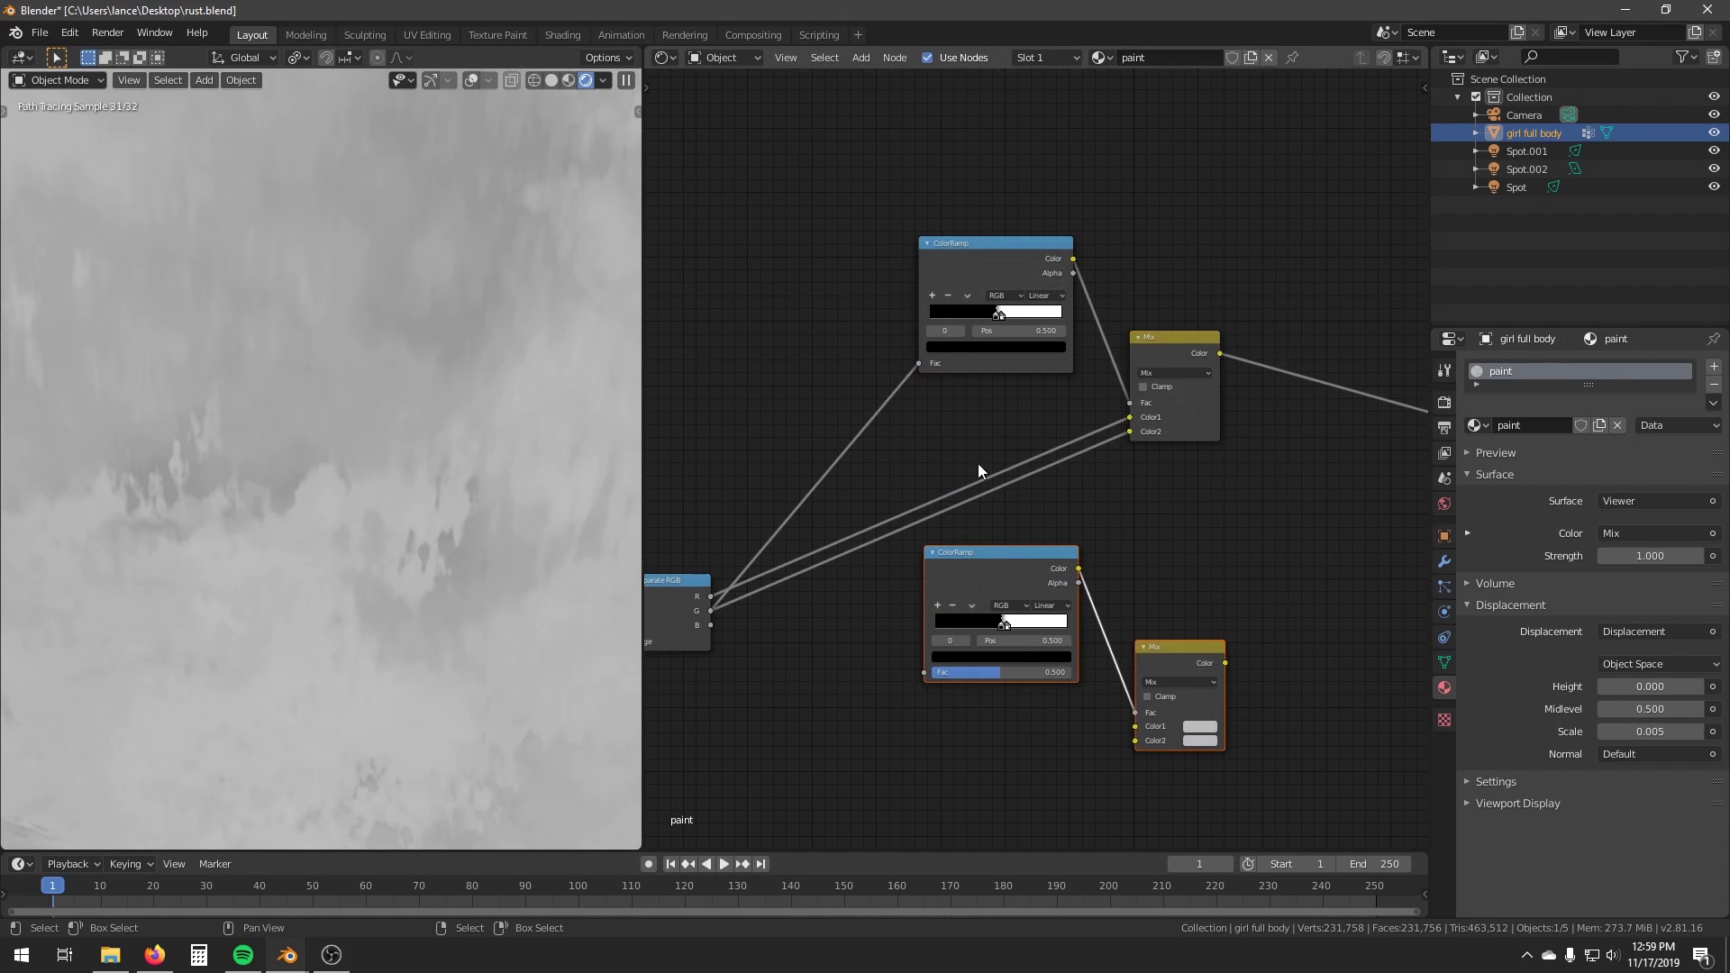
Connect Separate RGB's B output to the duplicated ColorRamp's Fac and preview that ramp on the head.
{"action": "middle_click_drag", "start_coordinate": [977, 464], "coordinate": [964, 418]}
{"action": "middle_click_drag", "start_coordinate": [1094, 474], "coordinate": [1190, 431]}
{"action": "left_click_drag", "start_coordinate": [791, 535], "coordinate": [1014, 584]}
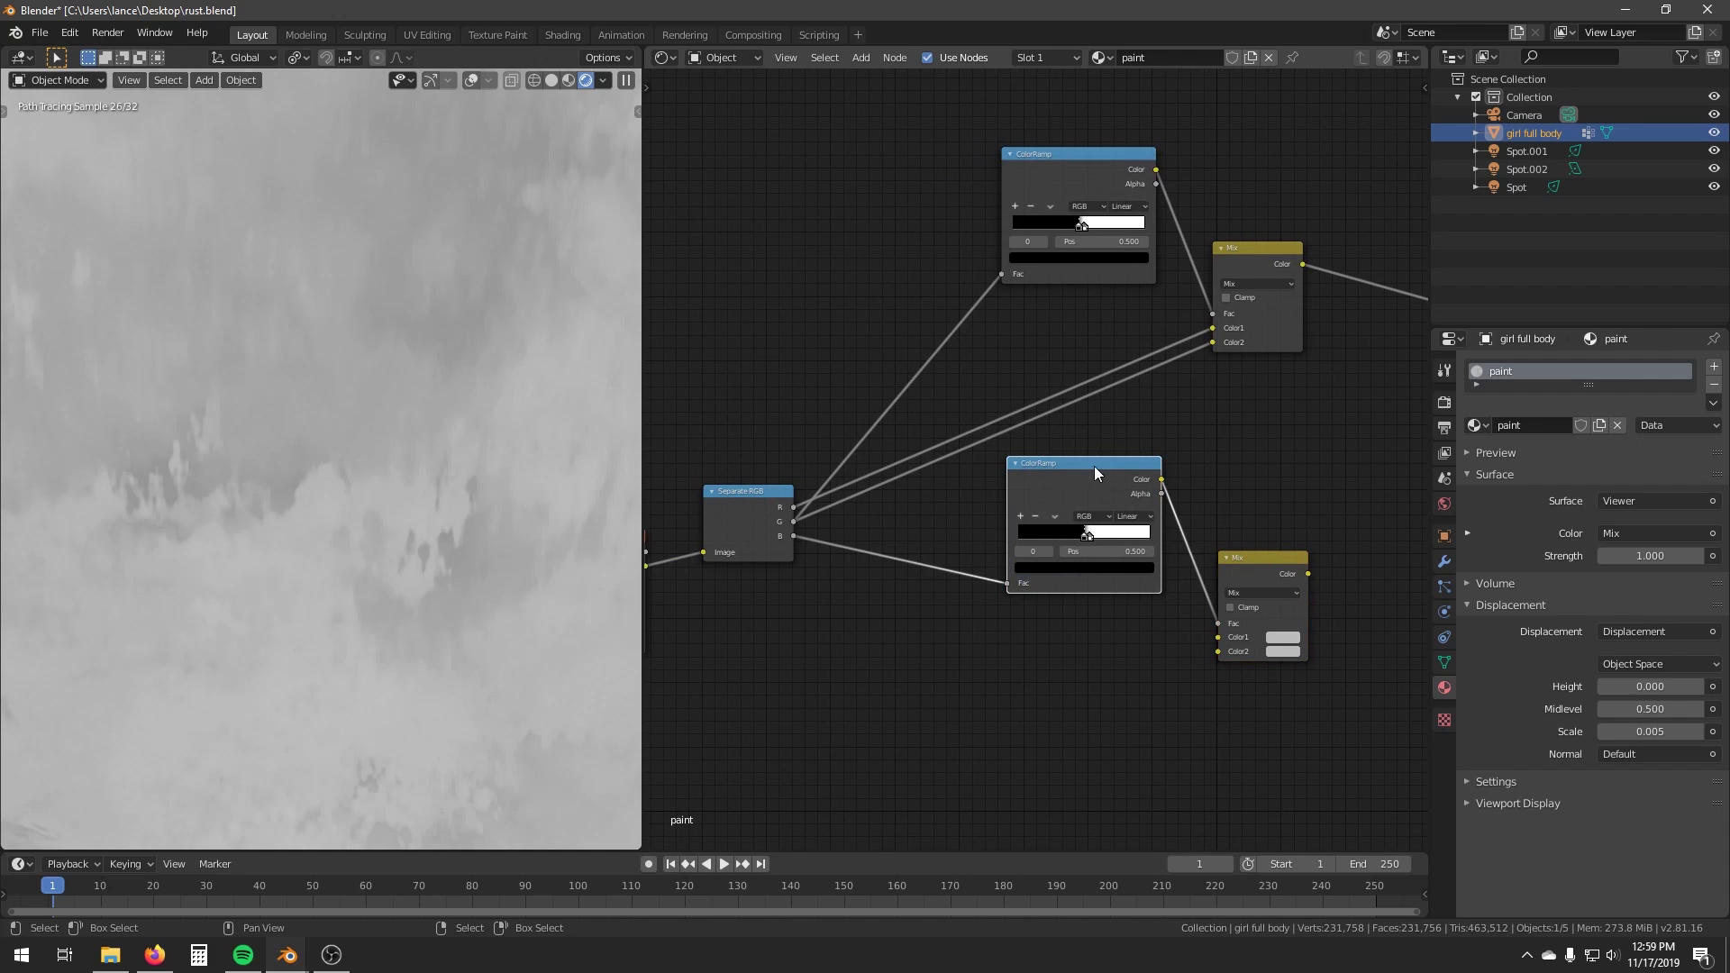
{"action": "middle_click_drag", "start_coordinate": [1094, 467], "coordinate": [986, 436]}
{"action": "scroll", "coordinate": [986, 436], "scroll_direction": "up", "scroll_amount": 2}
{"action": "left_click", "coordinate": [1025, 374], "text": "ctrl+shift"}
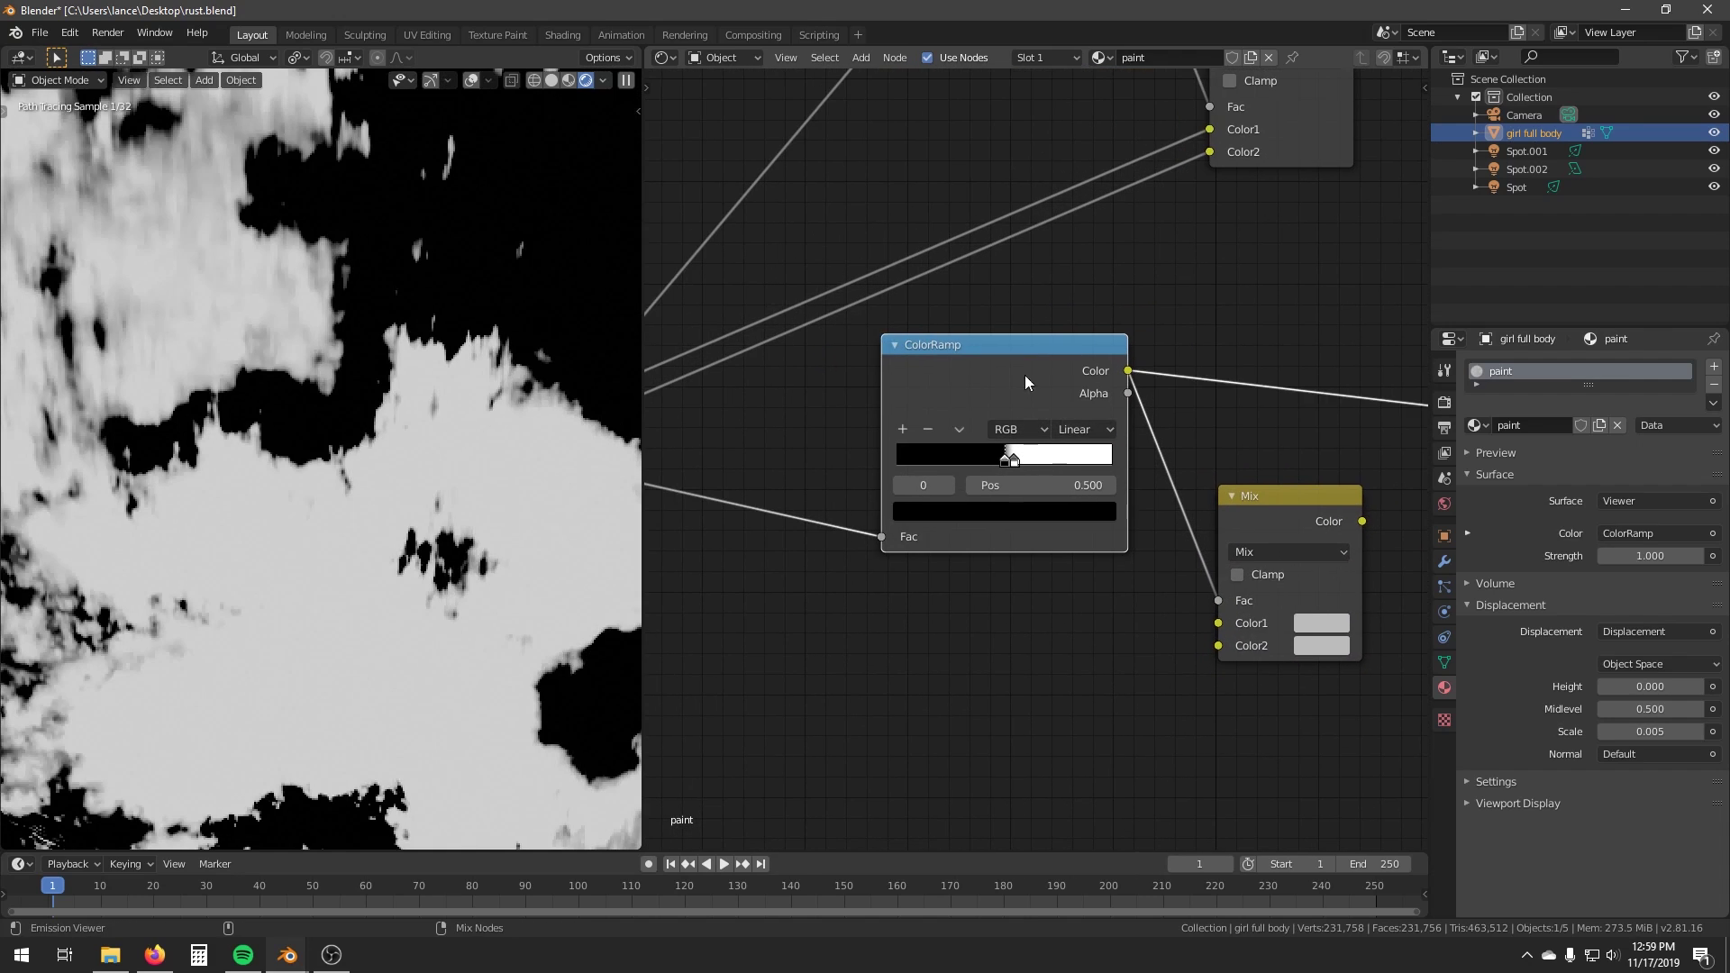
Shrink the white patches by raising the duplicated ColorRamp's black stop to 0.573.
{"action": "middle_click_drag", "start_coordinate": [1024, 375], "coordinate": [1030, 395]}
{"action": "left_click_drag", "start_coordinate": [1020, 477], "coordinate": [1009, 479]}
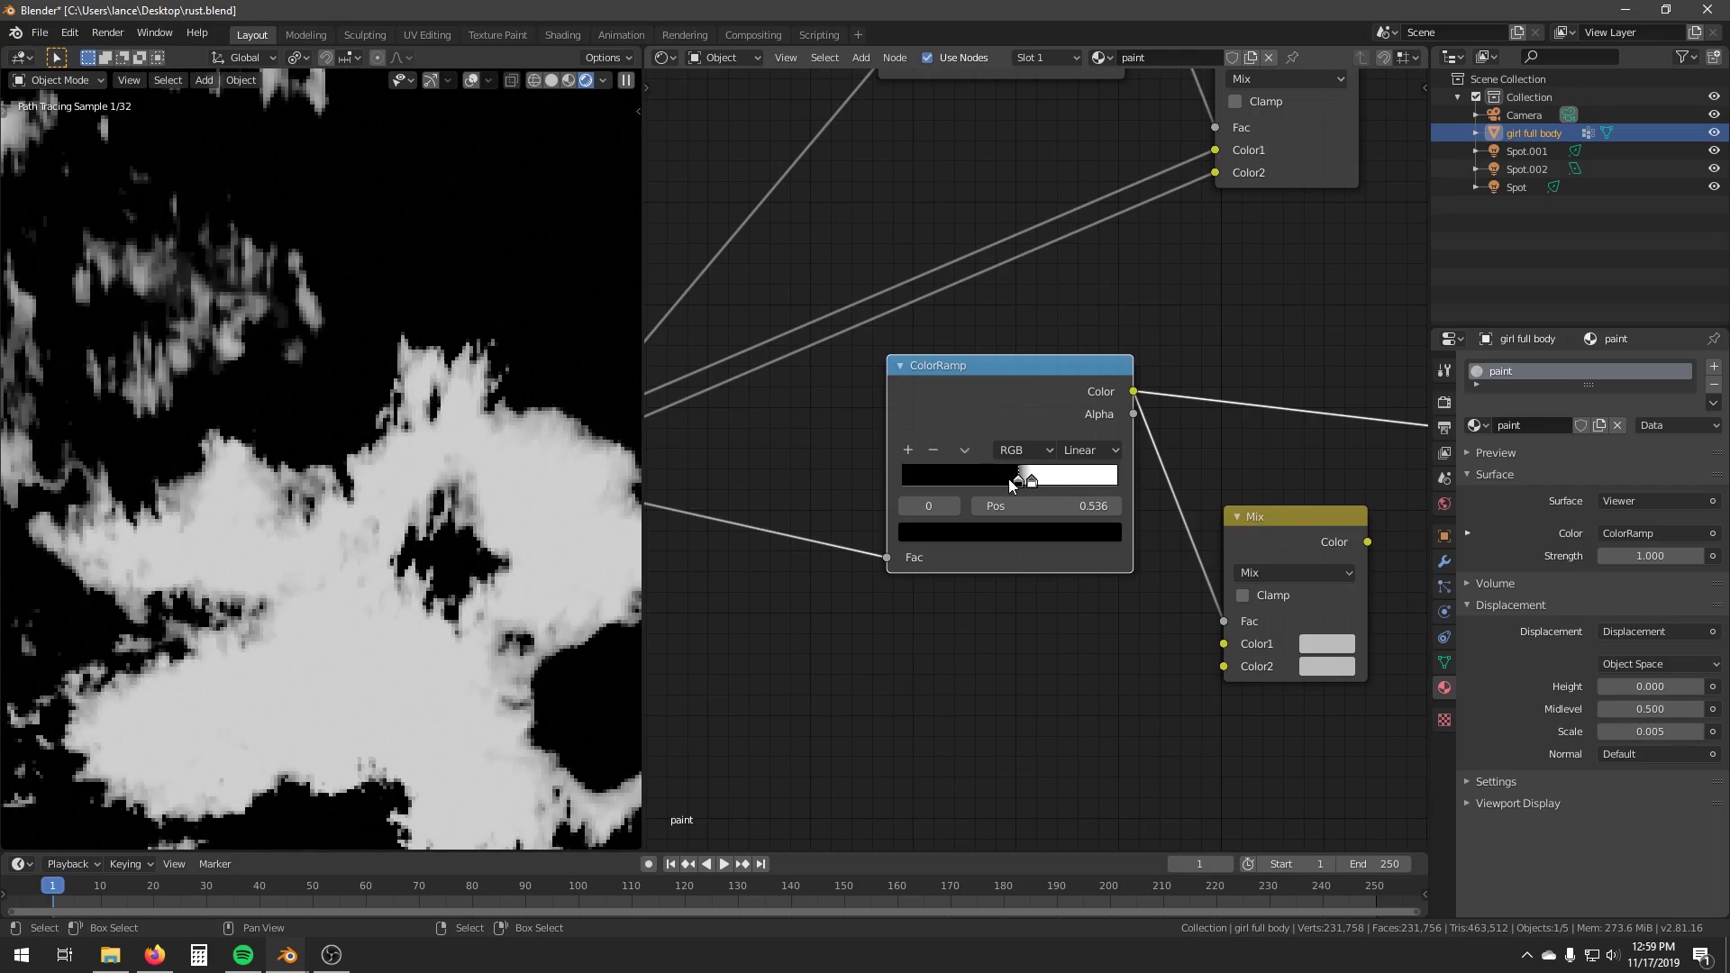
{"action": "scroll", "coordinate": [535, 458], "scroll_direction": "down", "scroll_amount": 6}
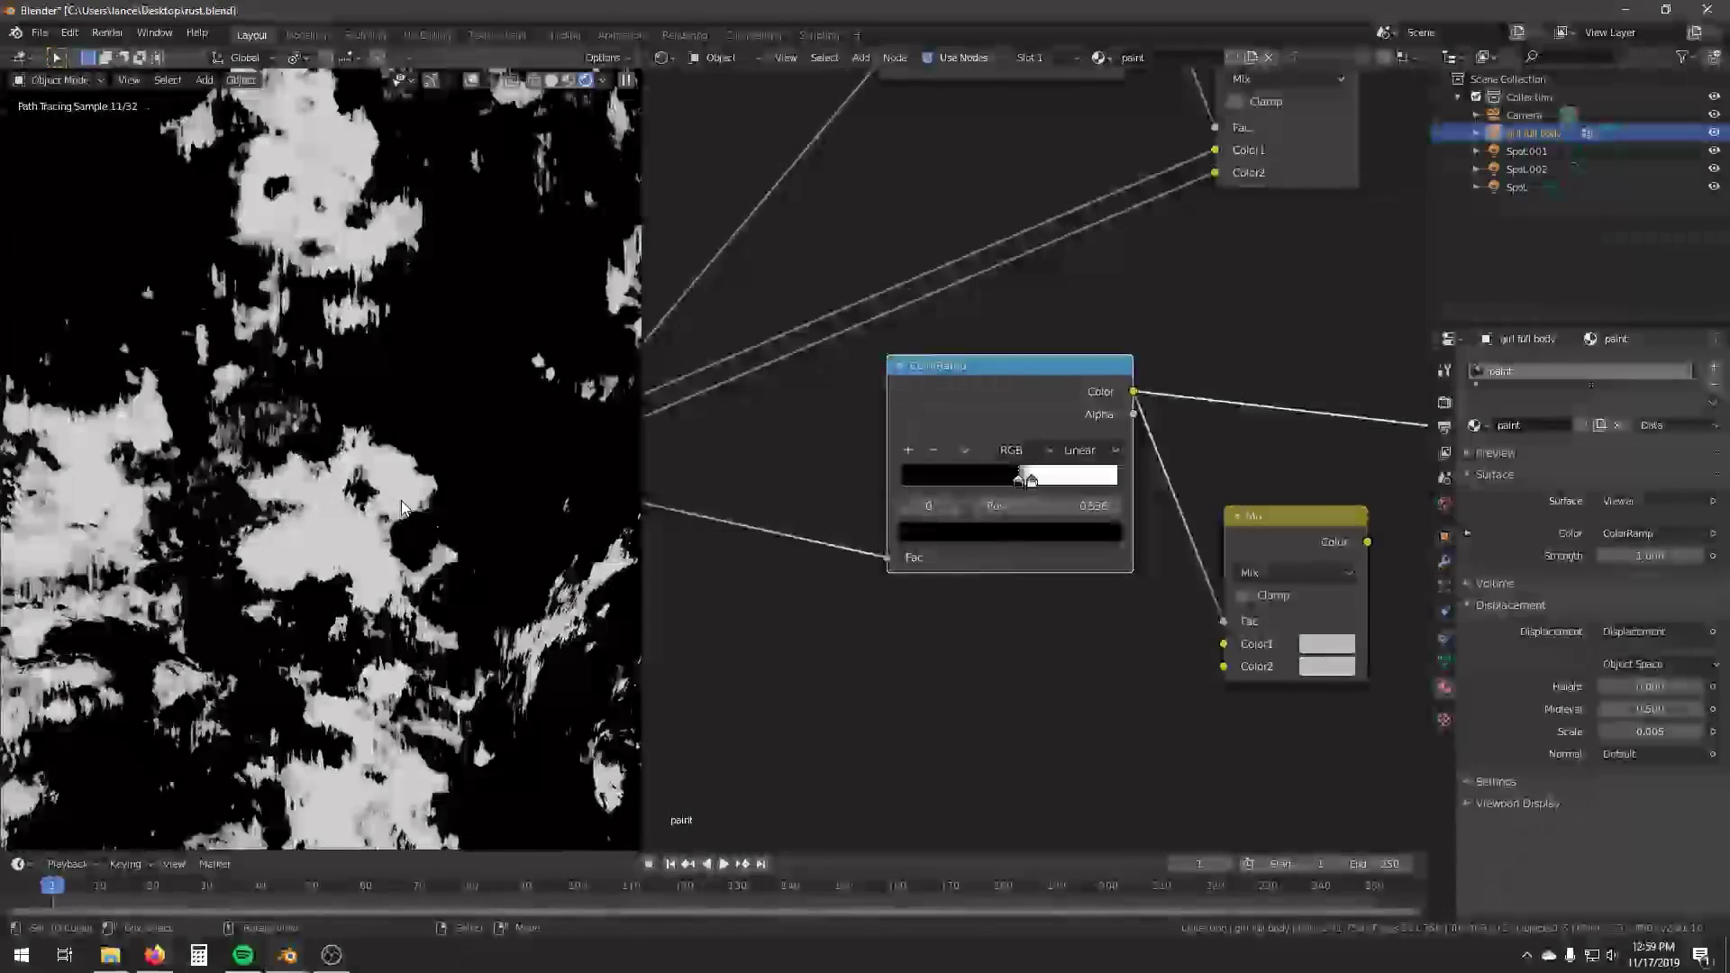
{"action": "scroll", "coordinate": [402, 507], "scroll_direction": "down", "scroll_amount": 4}
{"action": "scroll", "coordinate": [515, 520], "scroll_direction": "up", "scroll_amount": 2}
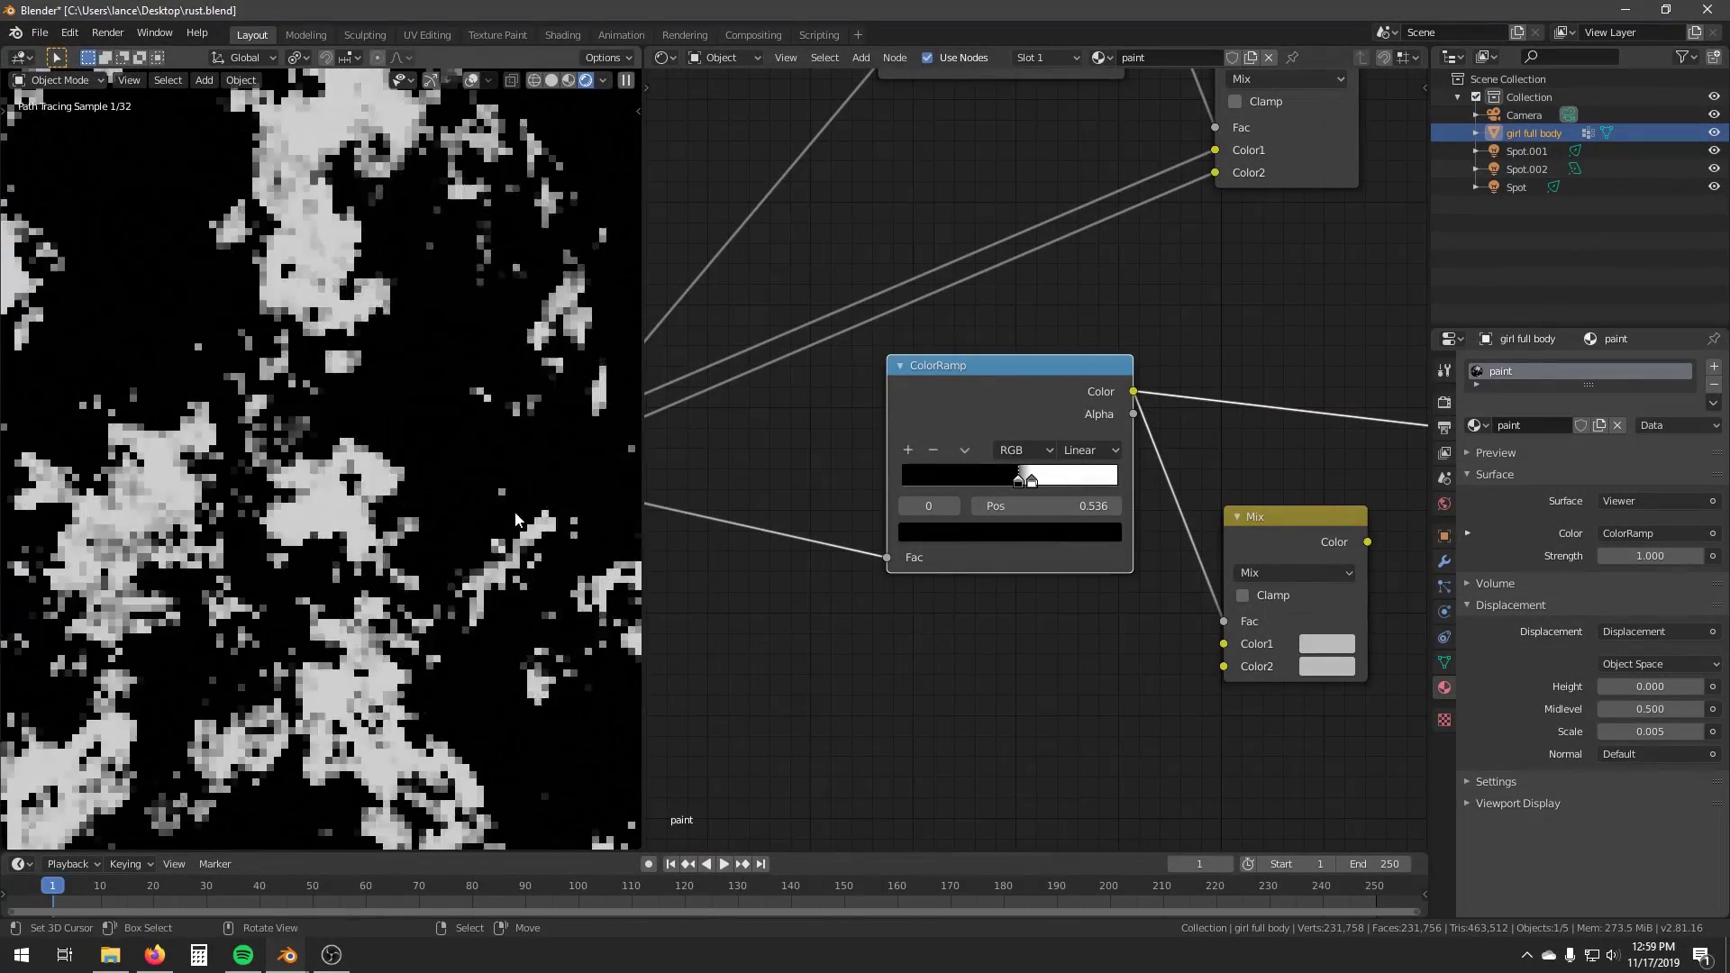
{"action": "left_click_drag", "start_coordinate": [1018, 480], "coordinate": [1034, 487]}
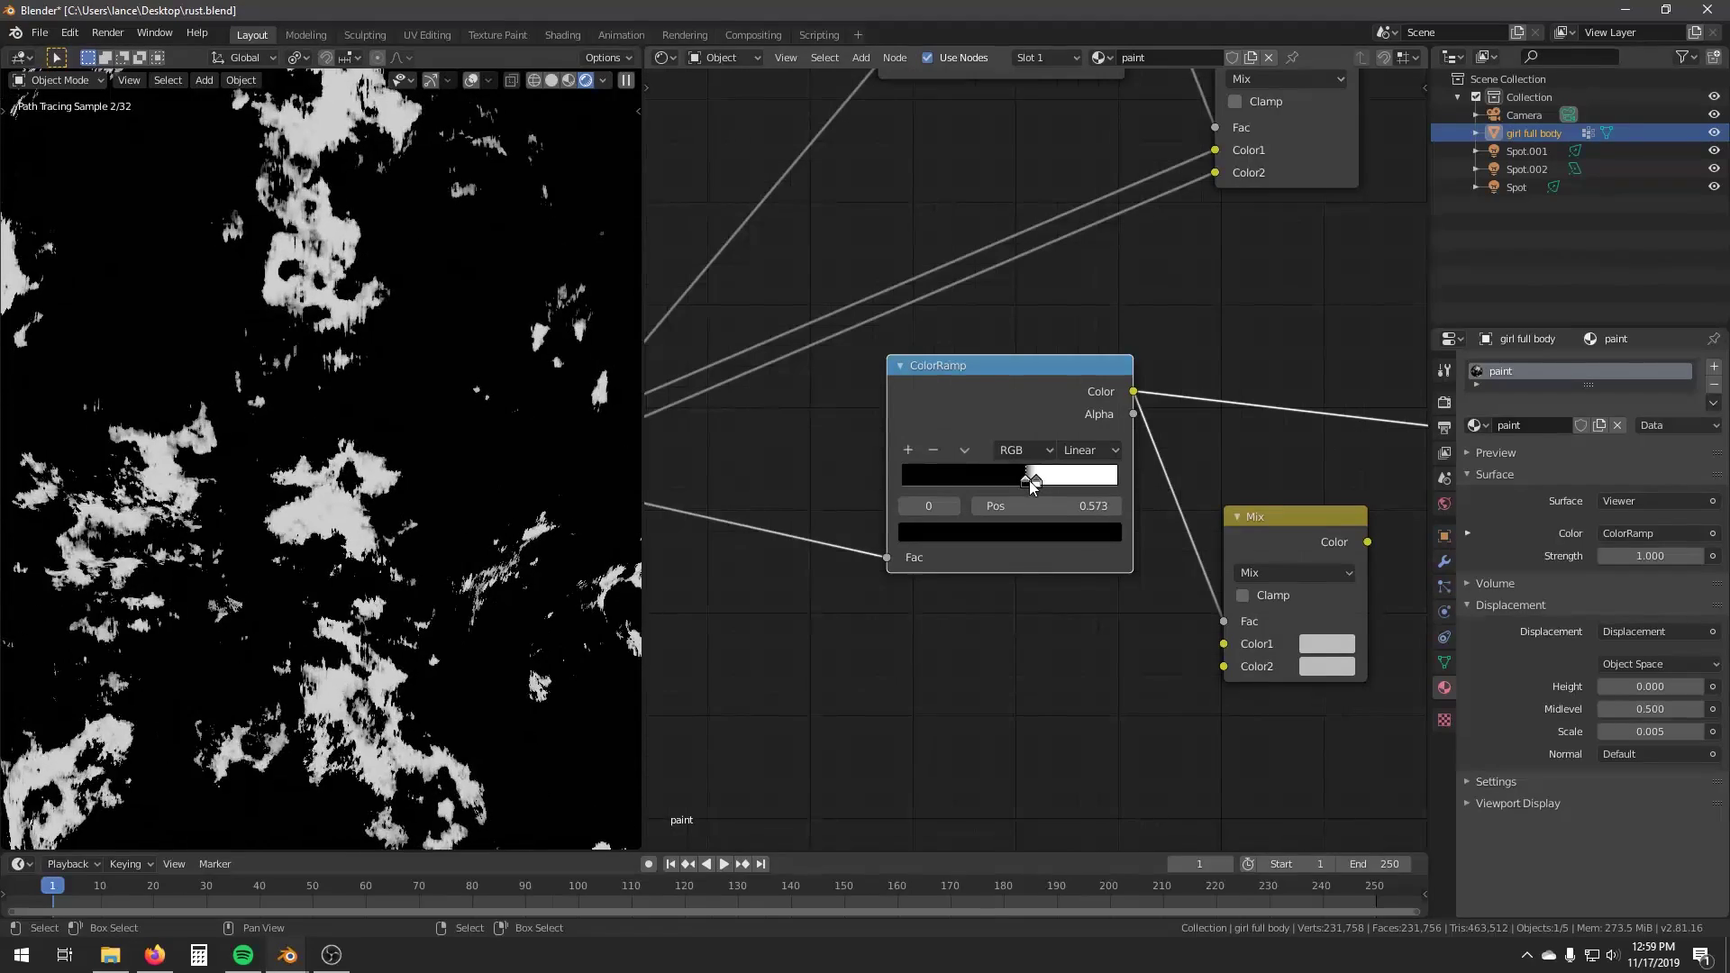
{"action": "scroll", "coordinate": [386, 500], "scroll_direction": "down", "scroll_amount": 5}
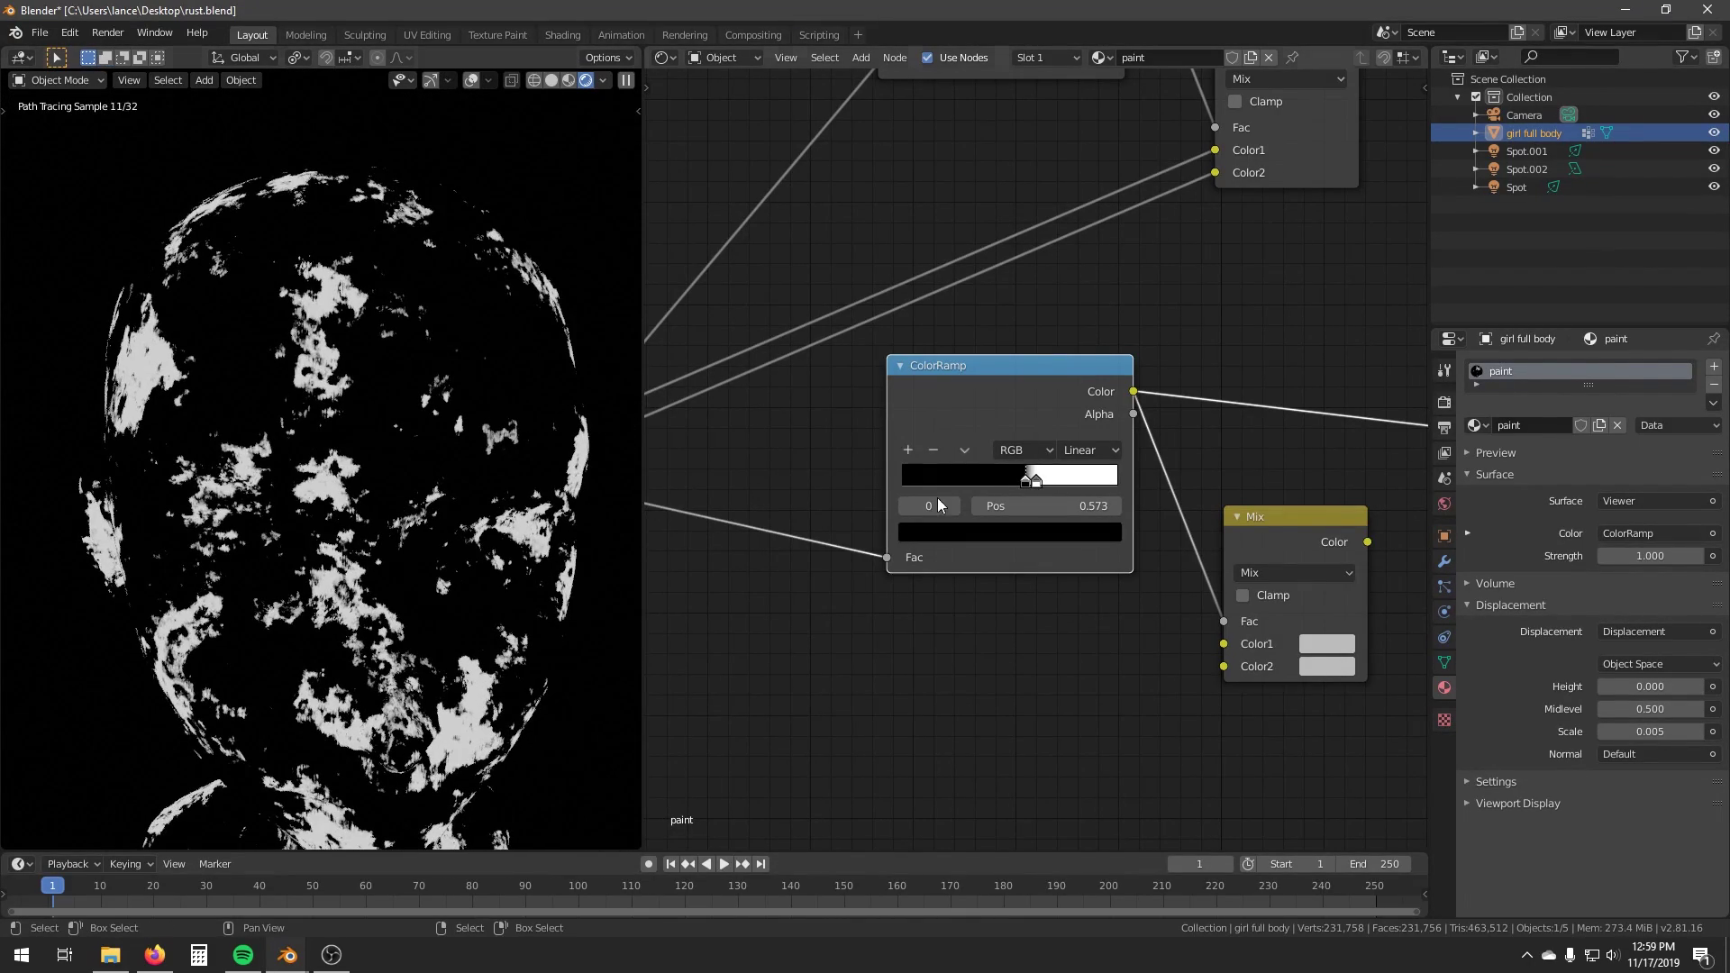
Move the duplicated Mix node beyond the first one and connect the first Mix's Color output to its Color1.
{"action": "middle_click_drag", "start_coordinate": [1293, 498], "coordinate": [984, 501]}
{"action": "scroll", "coordinate": [984, 501], "scroll_direction": "up", "scroll_amount": 2}
{"action": "left_click_drag", "start_coordinate": [986, 520], "coordinate": [1212, 154]}
{"action": "middle_click_drag", "start_coordinate": [1197, 220], "coordinate": [1035, 395]}
{"action": "left_click_drag", "start_coordinate": [1058, 347], "coordinate": [1165, 260]}
{"action": "middle_click_drag", "start_coordinate": [919, 152], "coordinate": [1057, 194]}
{"action": "left_click_drag", "start_coordinate": [1037, 195], "coordinate": [1042, 208]}
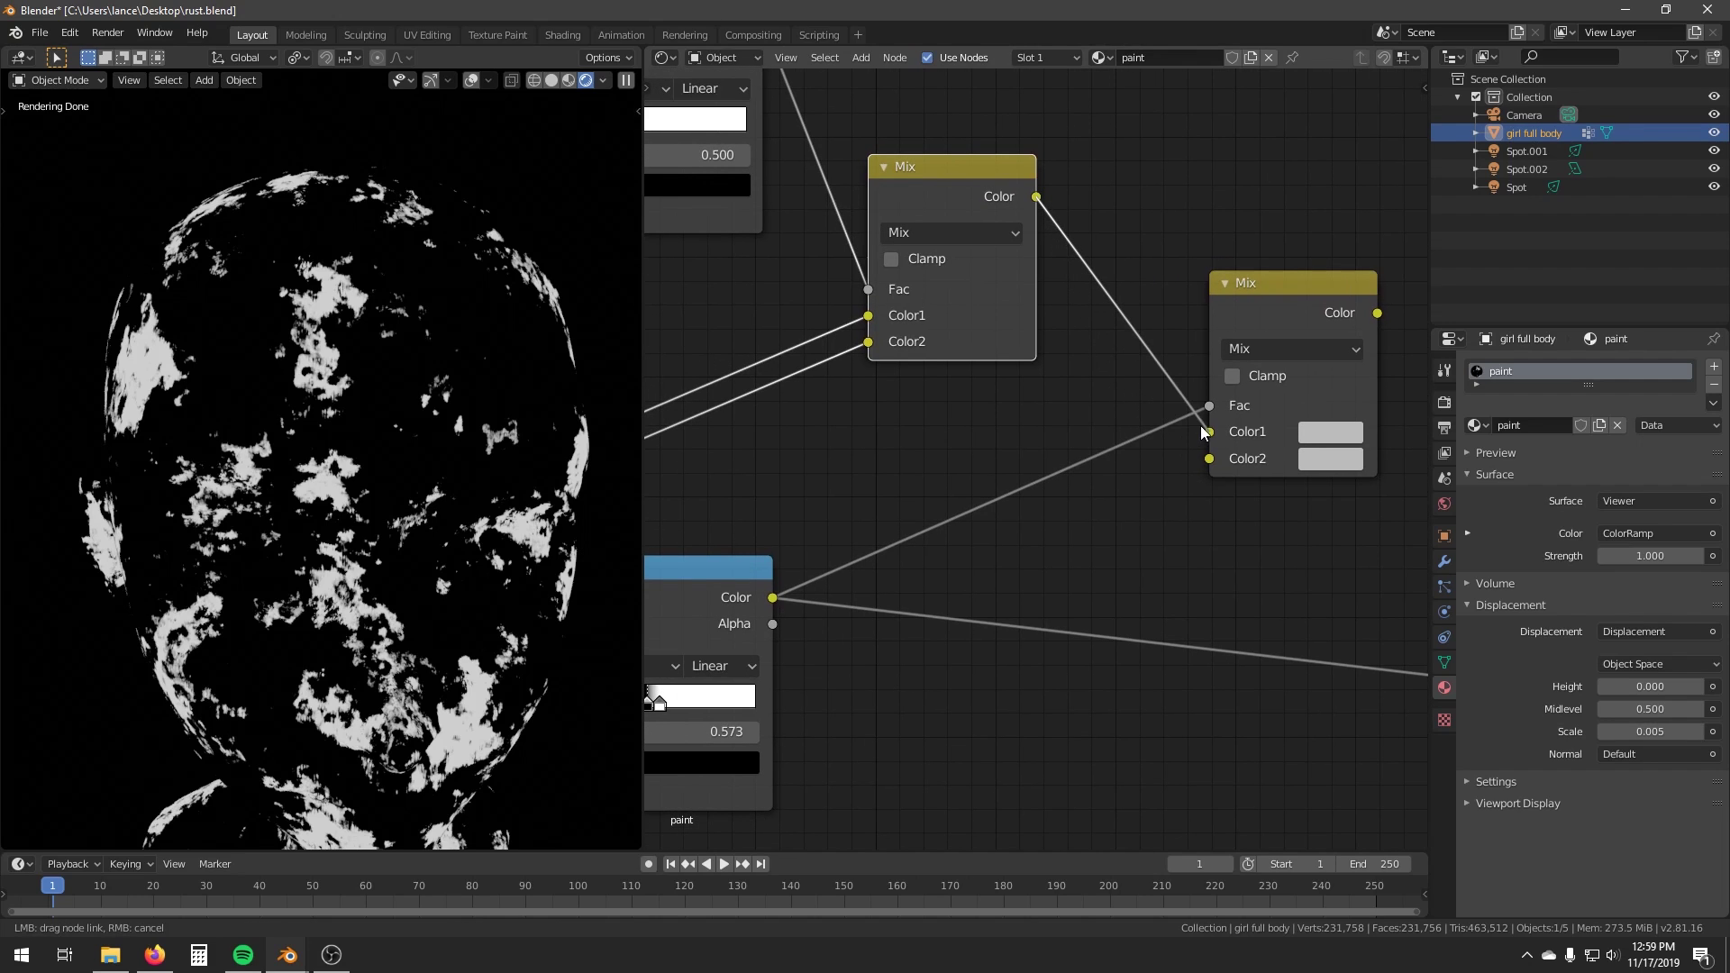
{"action": "left_click_drag", "start_coordinate": [1201, 433], "coordinate": [1208, 433]}
Connect Separate RGB's B output to the second Mix node's Color2 and preview that Mix node on the head.
{"action": "middle_click_drag", "start_coordinate": [895, 476], "coordinate": [1016, 436]}
{"action": "scroll", "coordinate": [1014, 436], "scroll_direction": "down", "scroll_amount": 2}
{"action": "middle_click_drag", "start_coordinate": [716, 470], "coordinate": [1072, 446]}
{"action": "scroll", "coordinate": [1036, 449], "scroll_direction": "down", "scroll_amount": 4}
{"action": "left_click_drag", "start_coordinate": [788, 566], "coordinate": [1266, 455]}
{"action": "scroll", "coordinate": [901, 517], "scroll_direction": "down", "scroll_amount": 1}
{"action": "middle_click_drag", "start_coordinate": [1272, 456], "coordinate": [901, 534]}
{"action": "scroll", "coordinate": [919, 528], "scroll_direction": "up", "scroll_amount": 2}
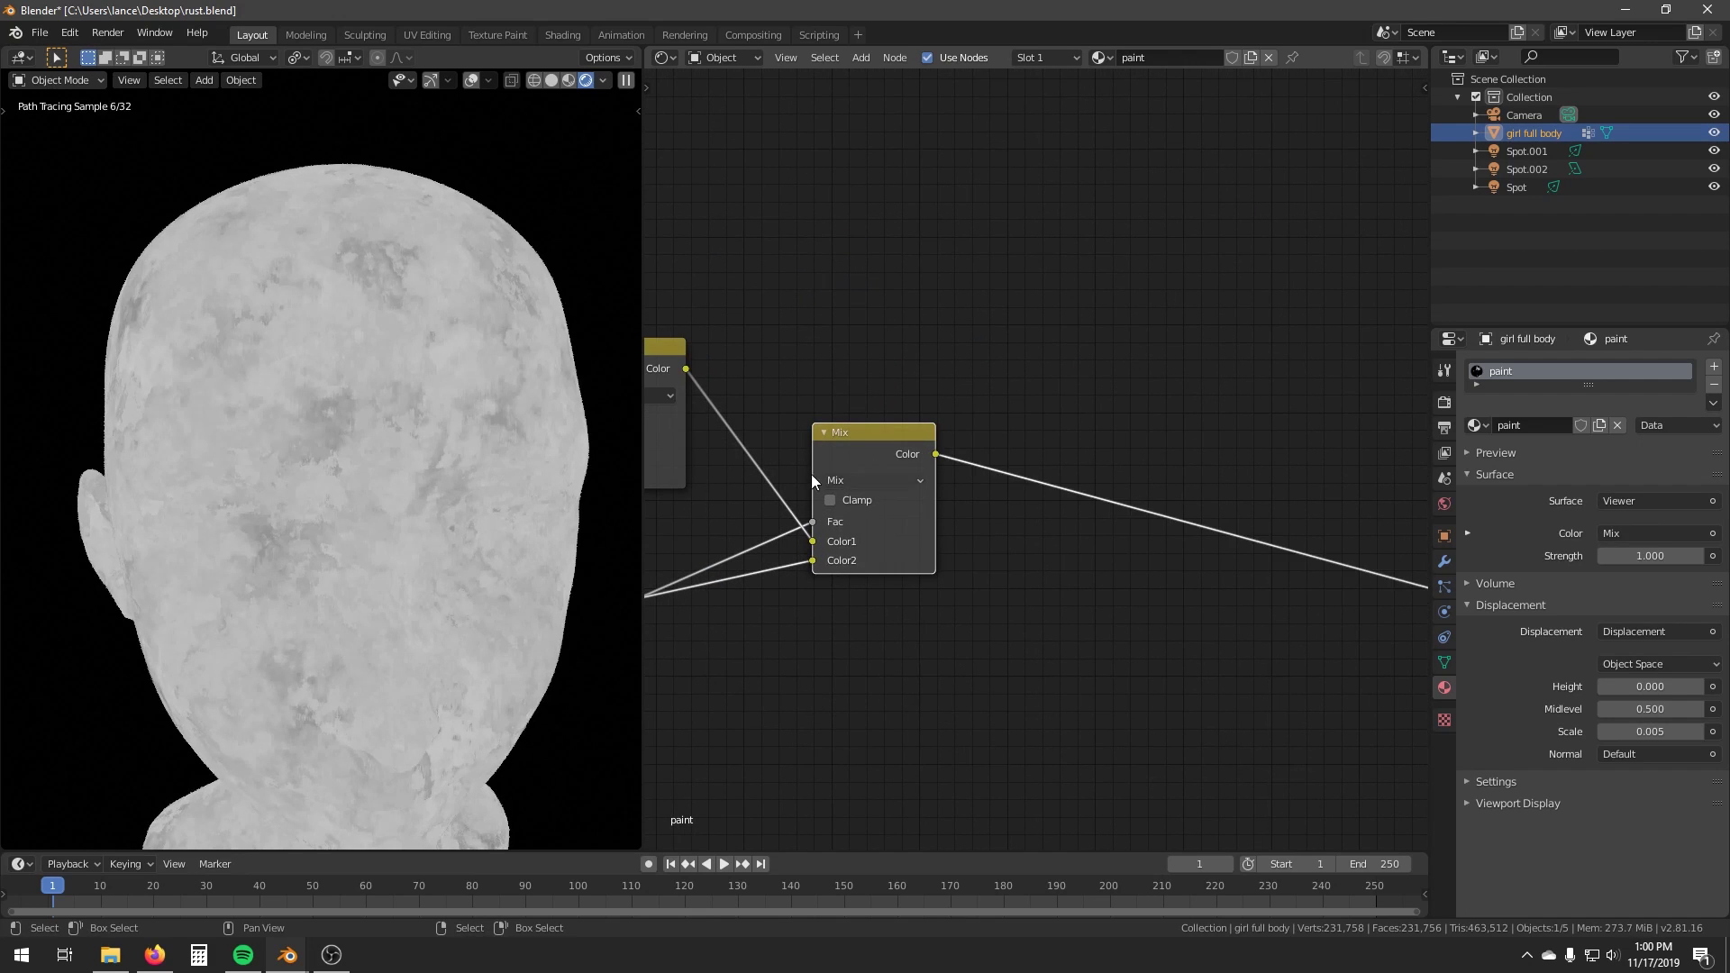
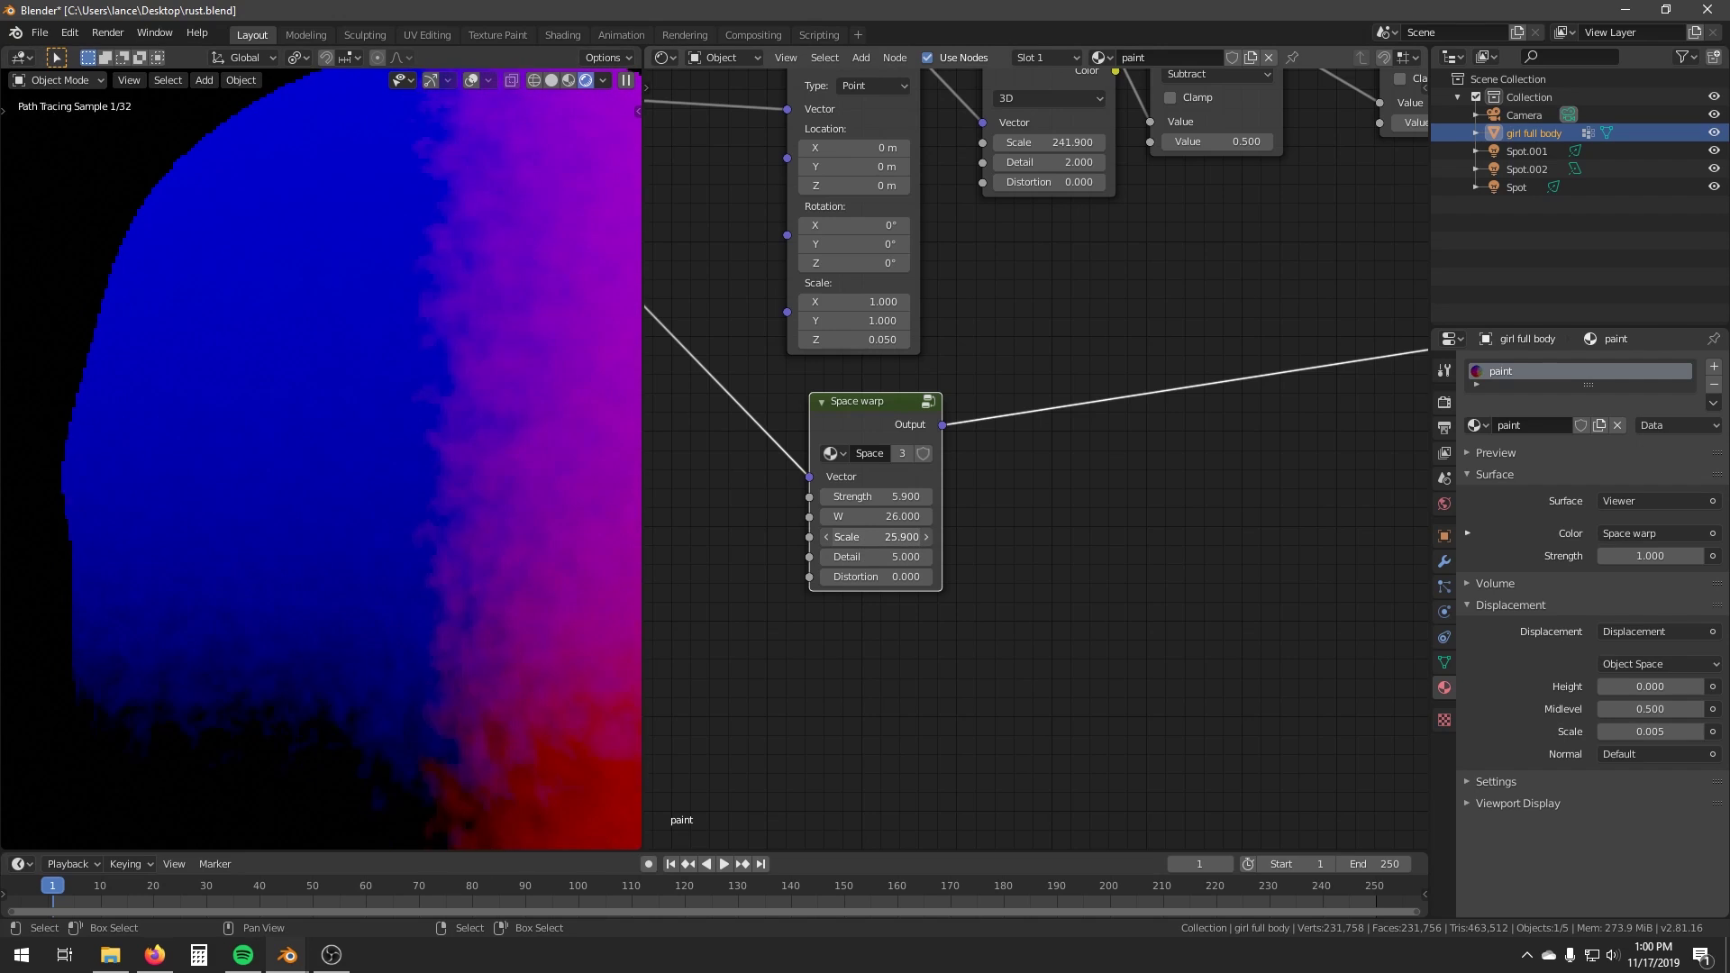
Insert a Voronoi Texture node on the link after the Space warp group and preview its Distance output on the head.
{"action": "middle_click_drag", "start_coordinate": [1174, 466], "coordinate": [1040, 485]}
{"action": "key", "text": "shift+a"}
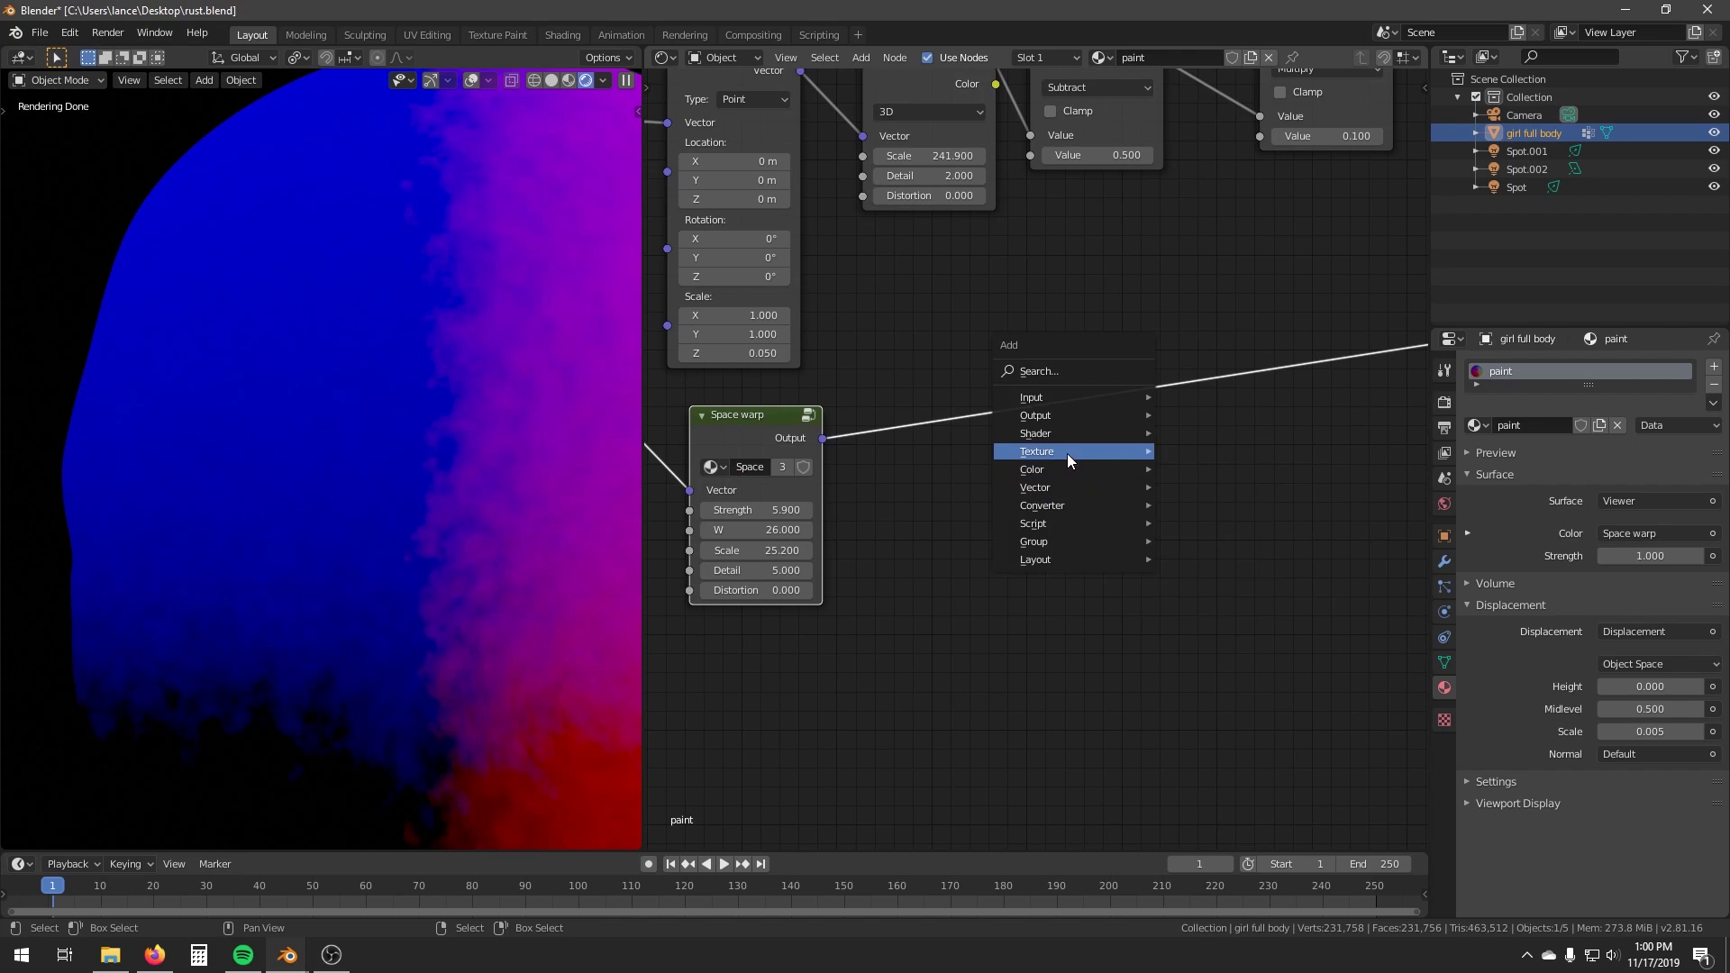
{"action": "mouse_move", "coordinate": [1067, 453]}
{"action": "left_click", "coordinate": [1245, 706]}
{"action": "left_click", "coordinate": [973, 369]}
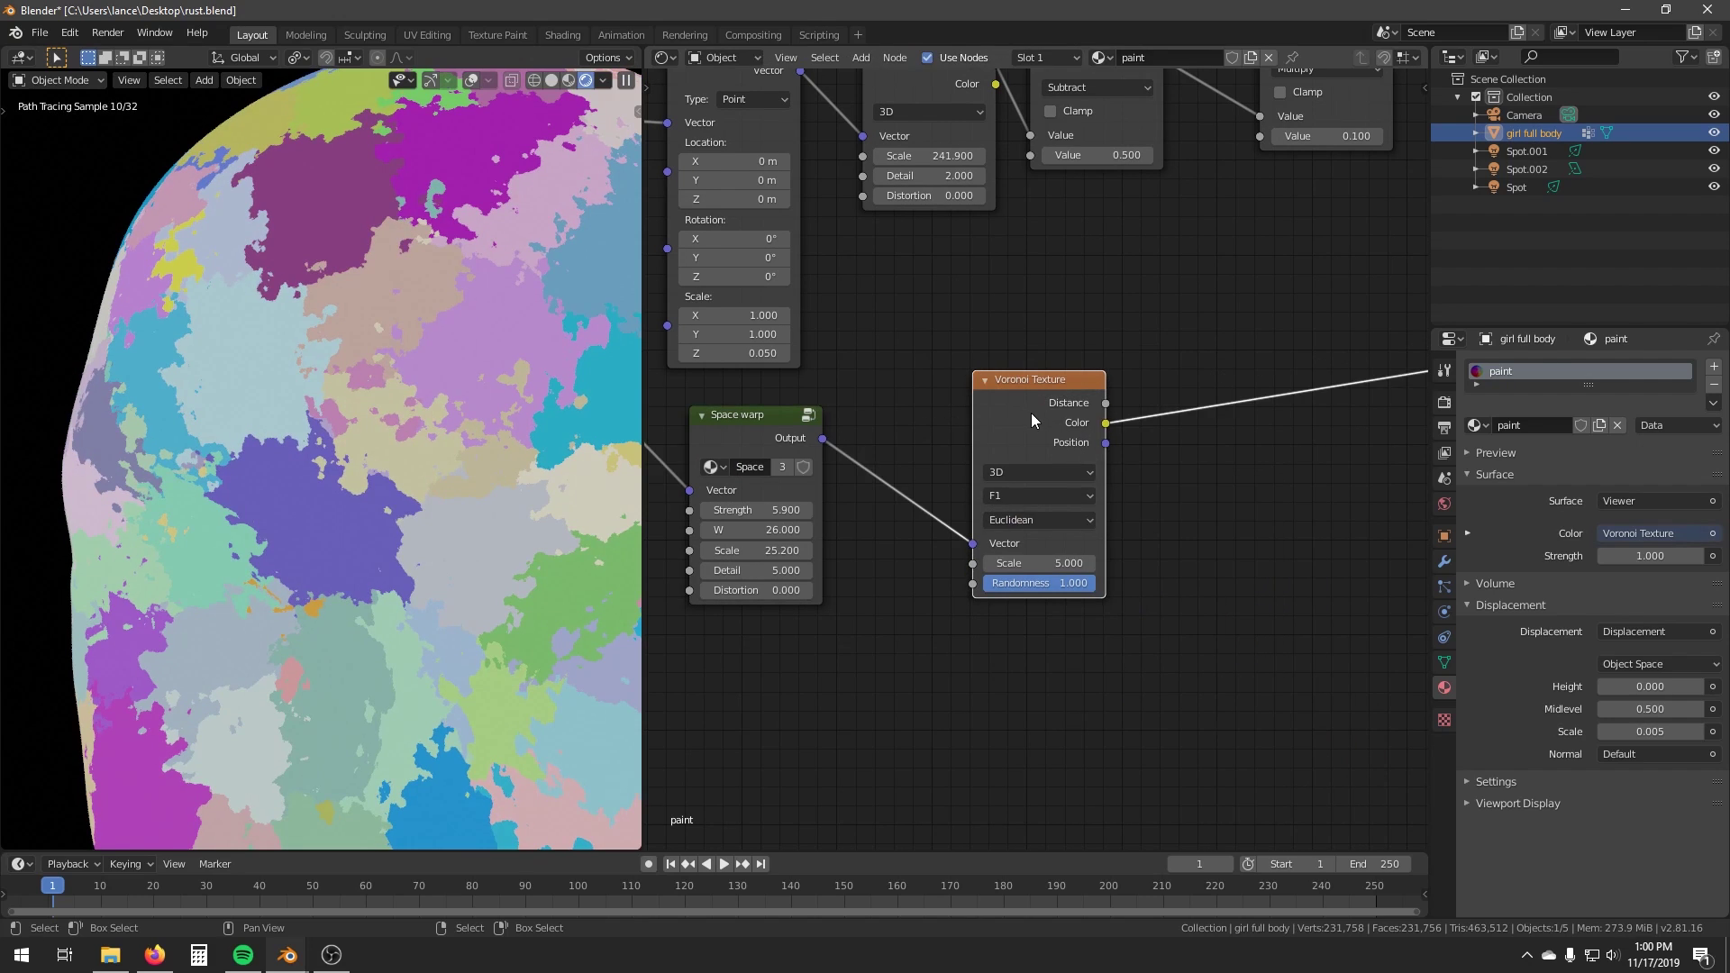
{"action": "left_click_drag", "start_coordinate": [1032, 412], "coordinate": [1038, 368]}
{"action": "left_click", "coordinate": [1038, 368], "text": "ctrl+shift"}
{"action": "left_click", "coordinate": [1036, 366], "text": "ctrl+shift"}
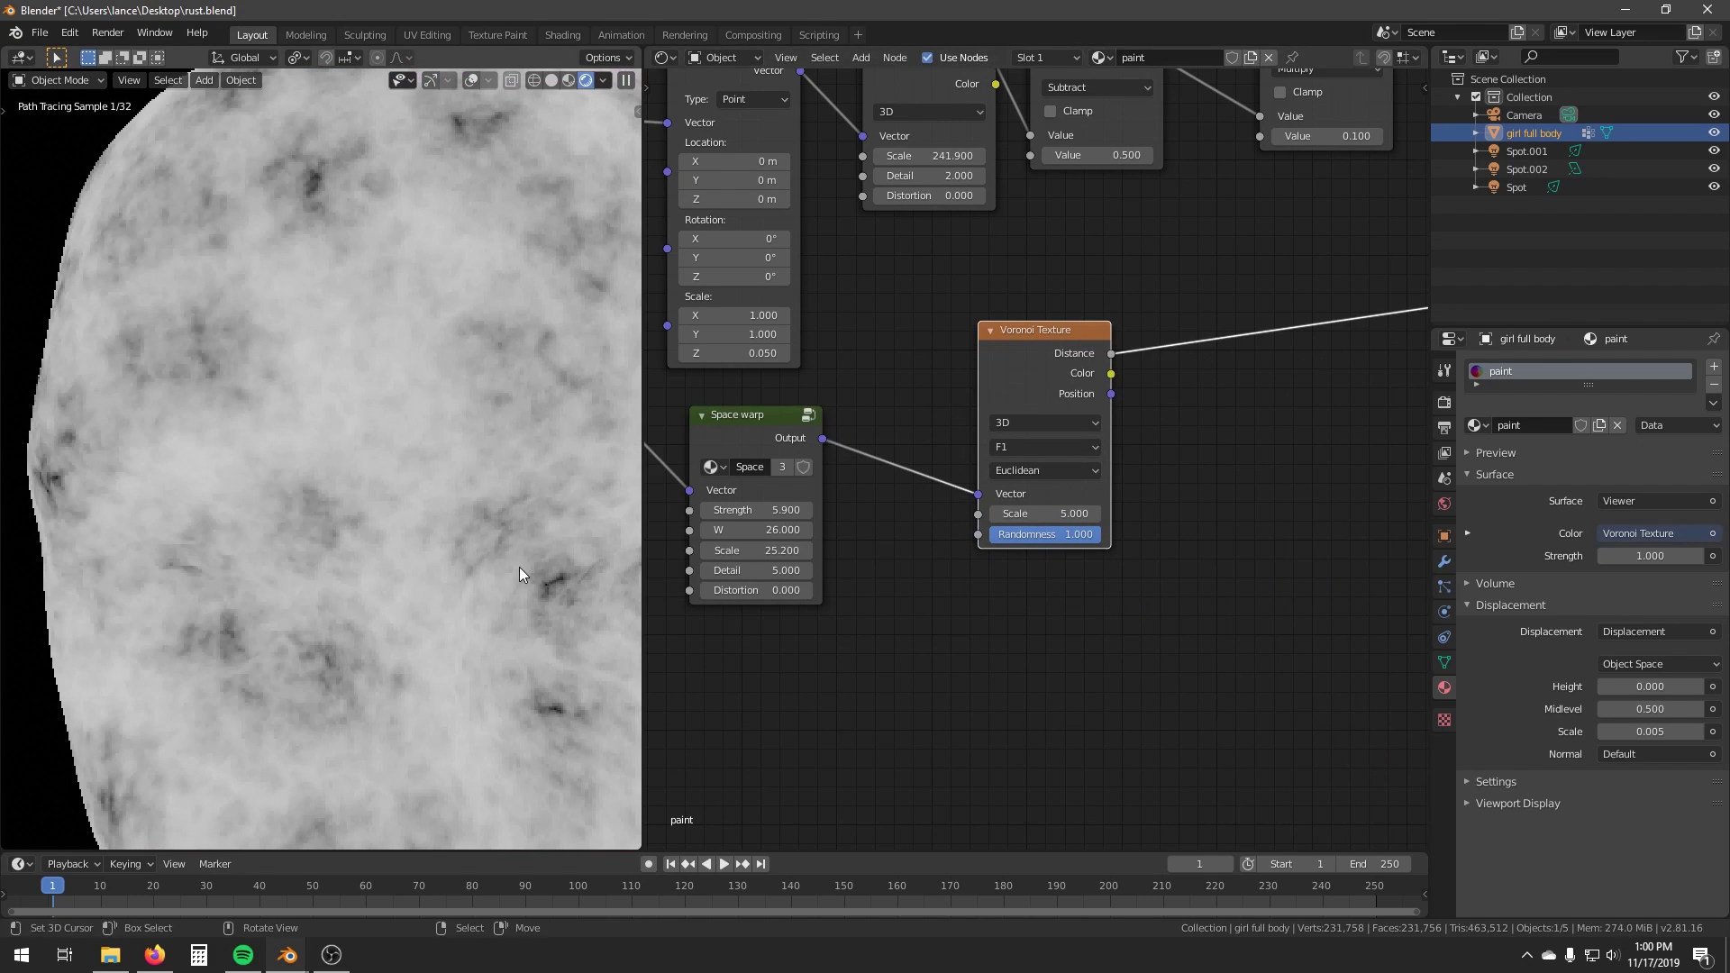
Set the Voronoi Texture's scale to 21.1 and the Space warp's strength to 6.5, then move the Voronoi node slightly closer to the group.
{"action": "middle_click_drag", "start_coordinate": [1052, 532], "coordinate": [1062, 535]}
{"action": "left_click_drag", "start_coordinate": [1054, 516], "coordinate": [1119, 516]}
{"action": "middle_click_drag", "start_coordinate": [365, 568], "coordinate": [381, 535]}
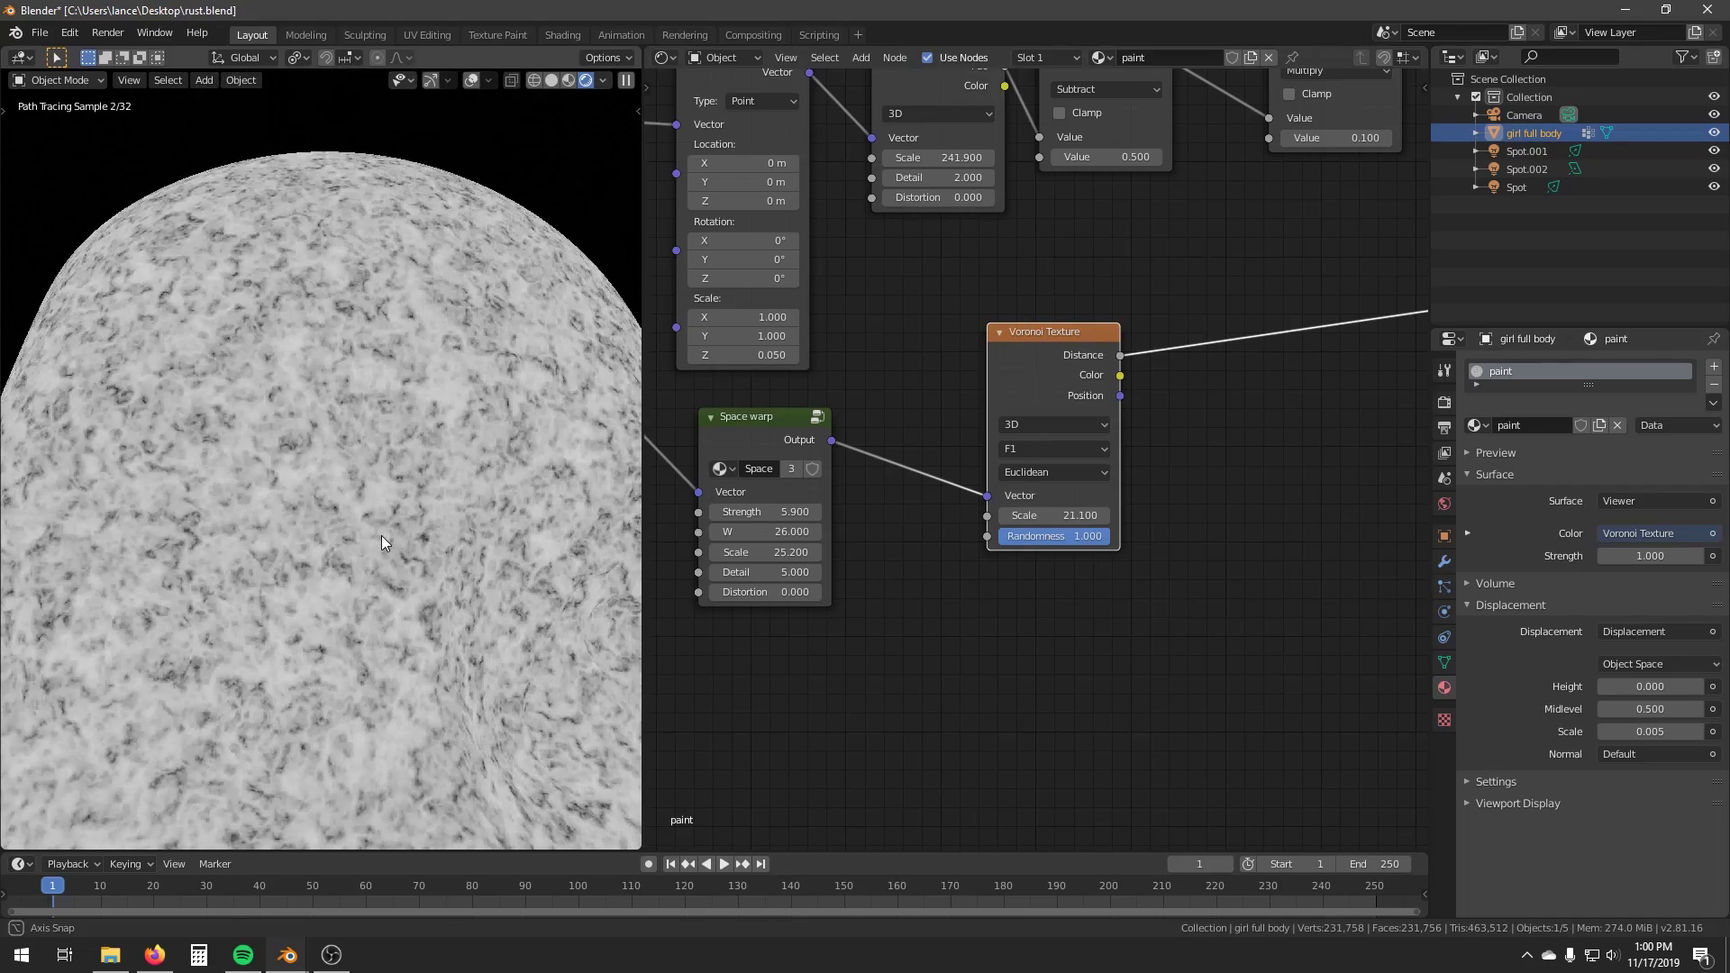
{"action": "middle_click_drag", "start_coordinate": [972, 438], "coordinate": [1157, 382]}
{"action": "scroll", "coordinate": [1045, 437], "scroll_direction": "up", "scroll_amount": 3}
{"action": "left_click_drag", "start_coordinate": [935, 454], "coordinate": [934, 453]}
{"action": "scroll", "coordinate": [1117, 479], "scroll_direction": "down", "scroll_amount": 4}
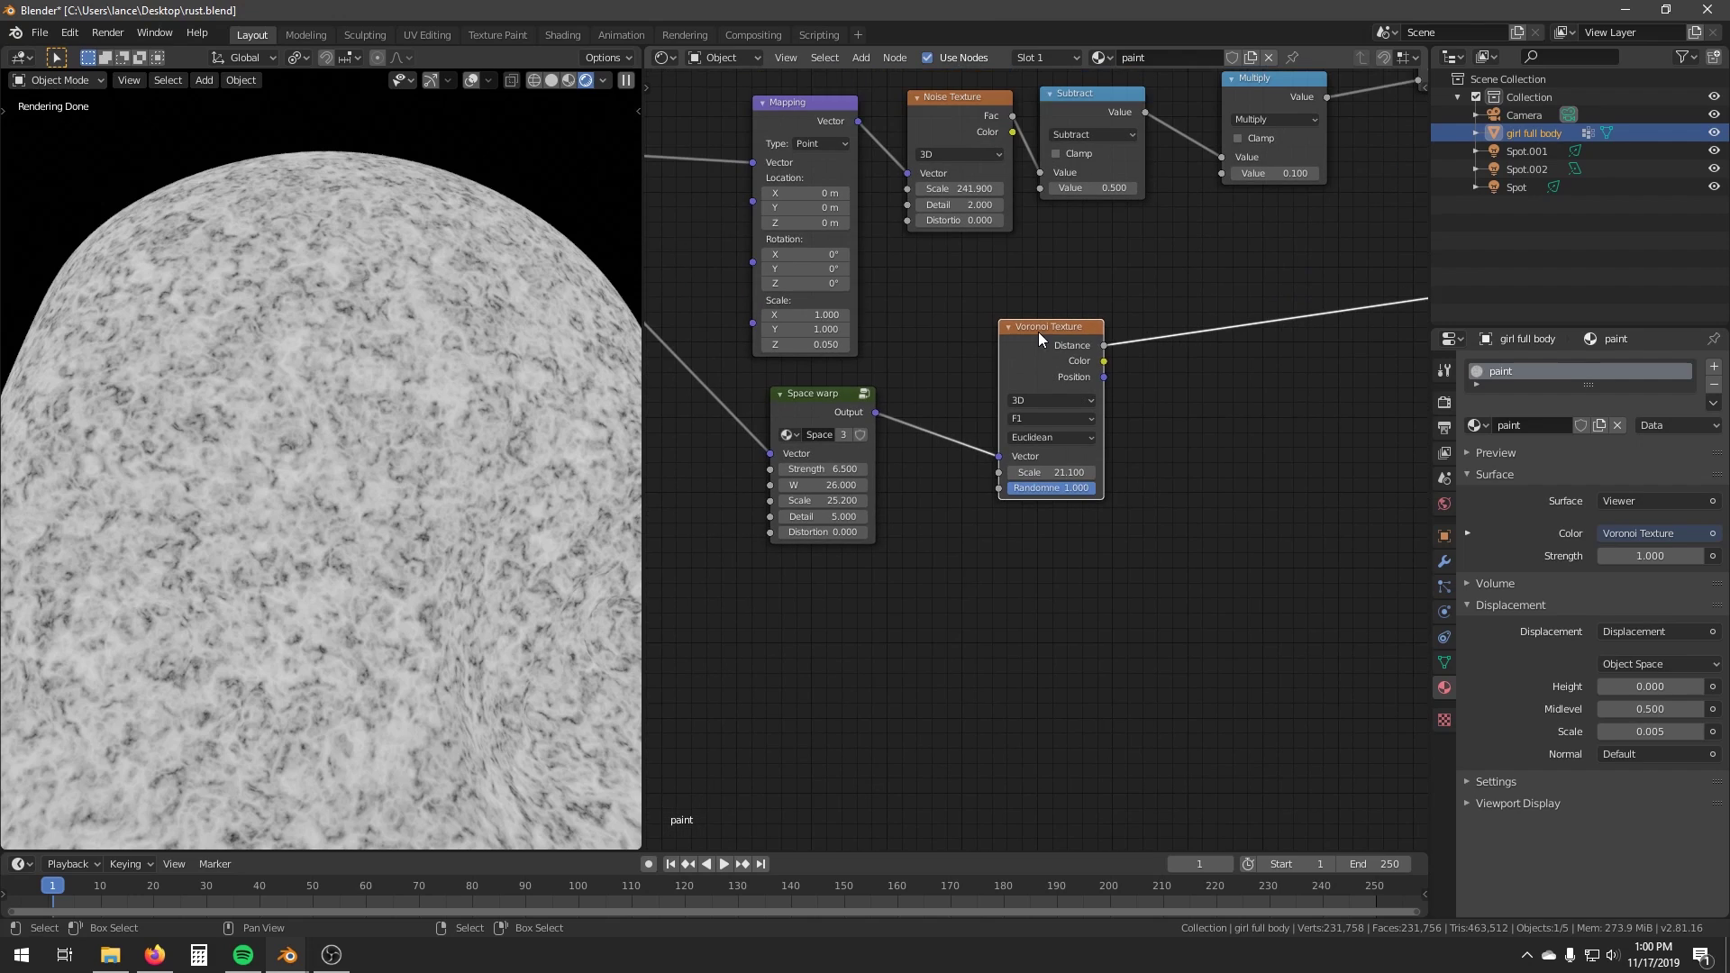
{"action": "mouse_move", "coordinate": [1038, 332]}
{"action": "left_mouse_down"}
{"action": "mouse_move", "coordinate": [1007, 372]}
{"action": "mouse_move", "coordinate": [992, 341]}
{"action": "left_mouse_up"}
Insert a Math node after the Voronoi Distance output, set it to Power with value 2, and inspect the pattern up close.
{"action": "mouse_move", "coordinate": [1141, 427]}
{"action": "middle_mouse_down"}
{"action": "mouse_move", "coordinate": [1046, 456]}
{"action": "mouse_move", "coordinate": [1062, 467]}
{"action": "mouse_move", "coordinate": [1026, 461]}
{"action": "middle_mouse_up"}
{"action": "key", "text": "shift+a"}
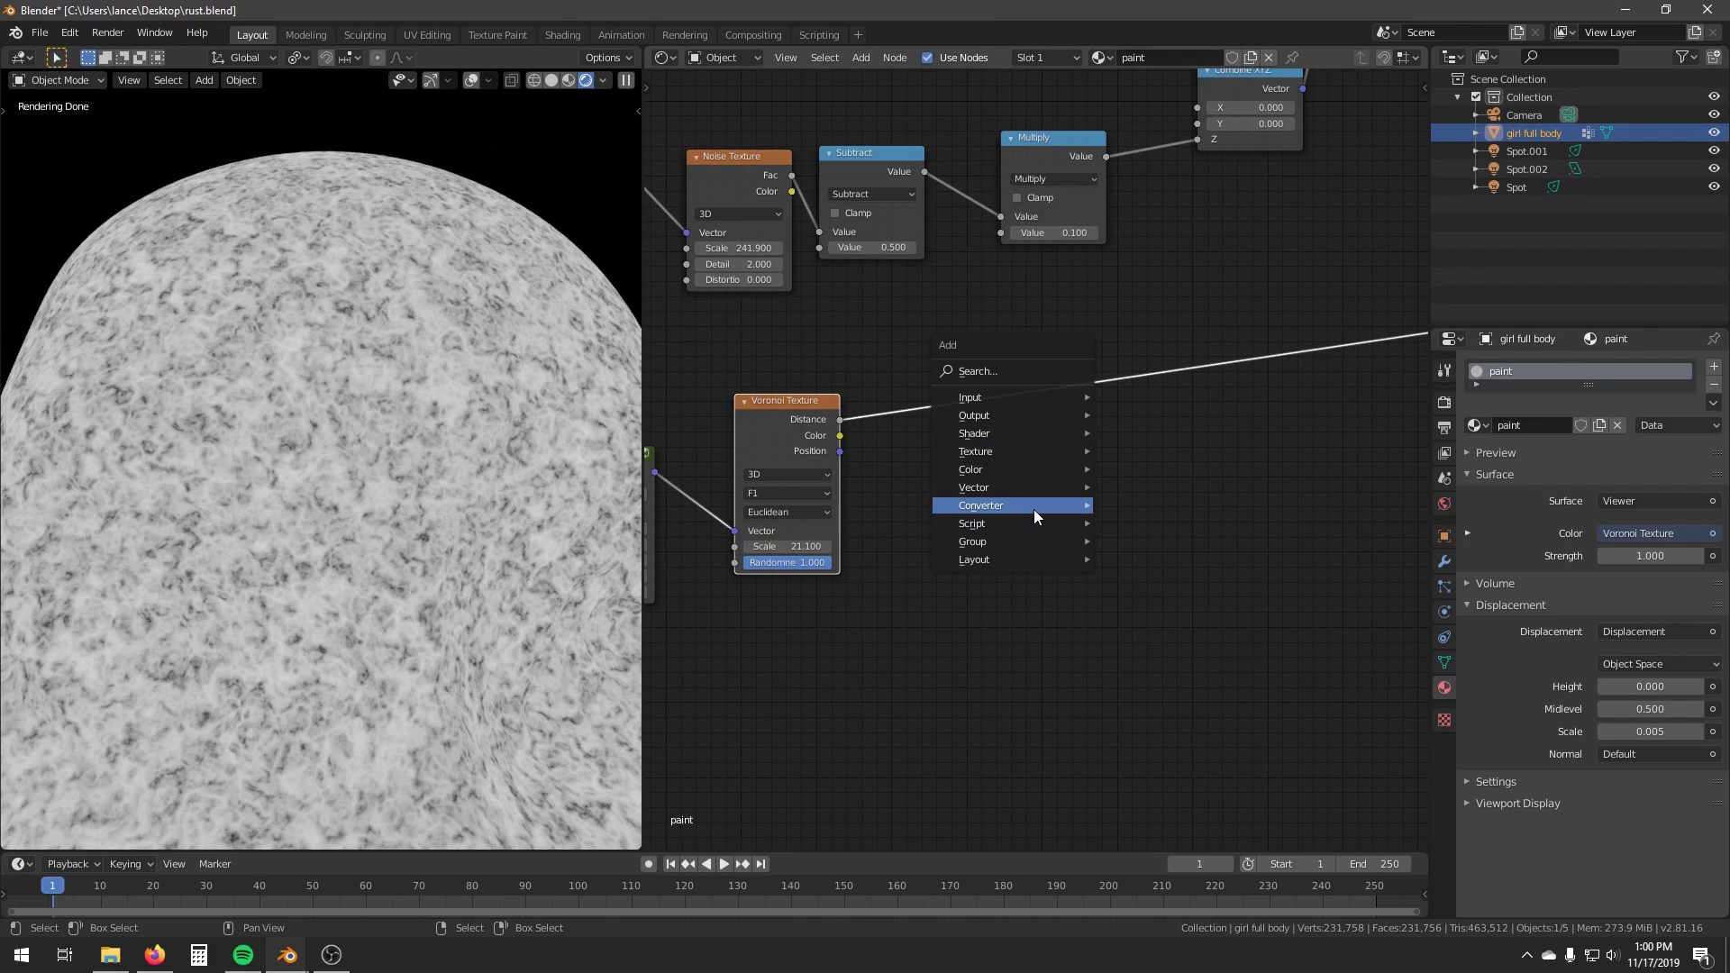
{"action": "mouse_move", "coordinate": [1031, 505]}
{"action": "left_click", "coordinate": [1180, 641]}
{"action": "left_click", "coordinate": [998, 407]}
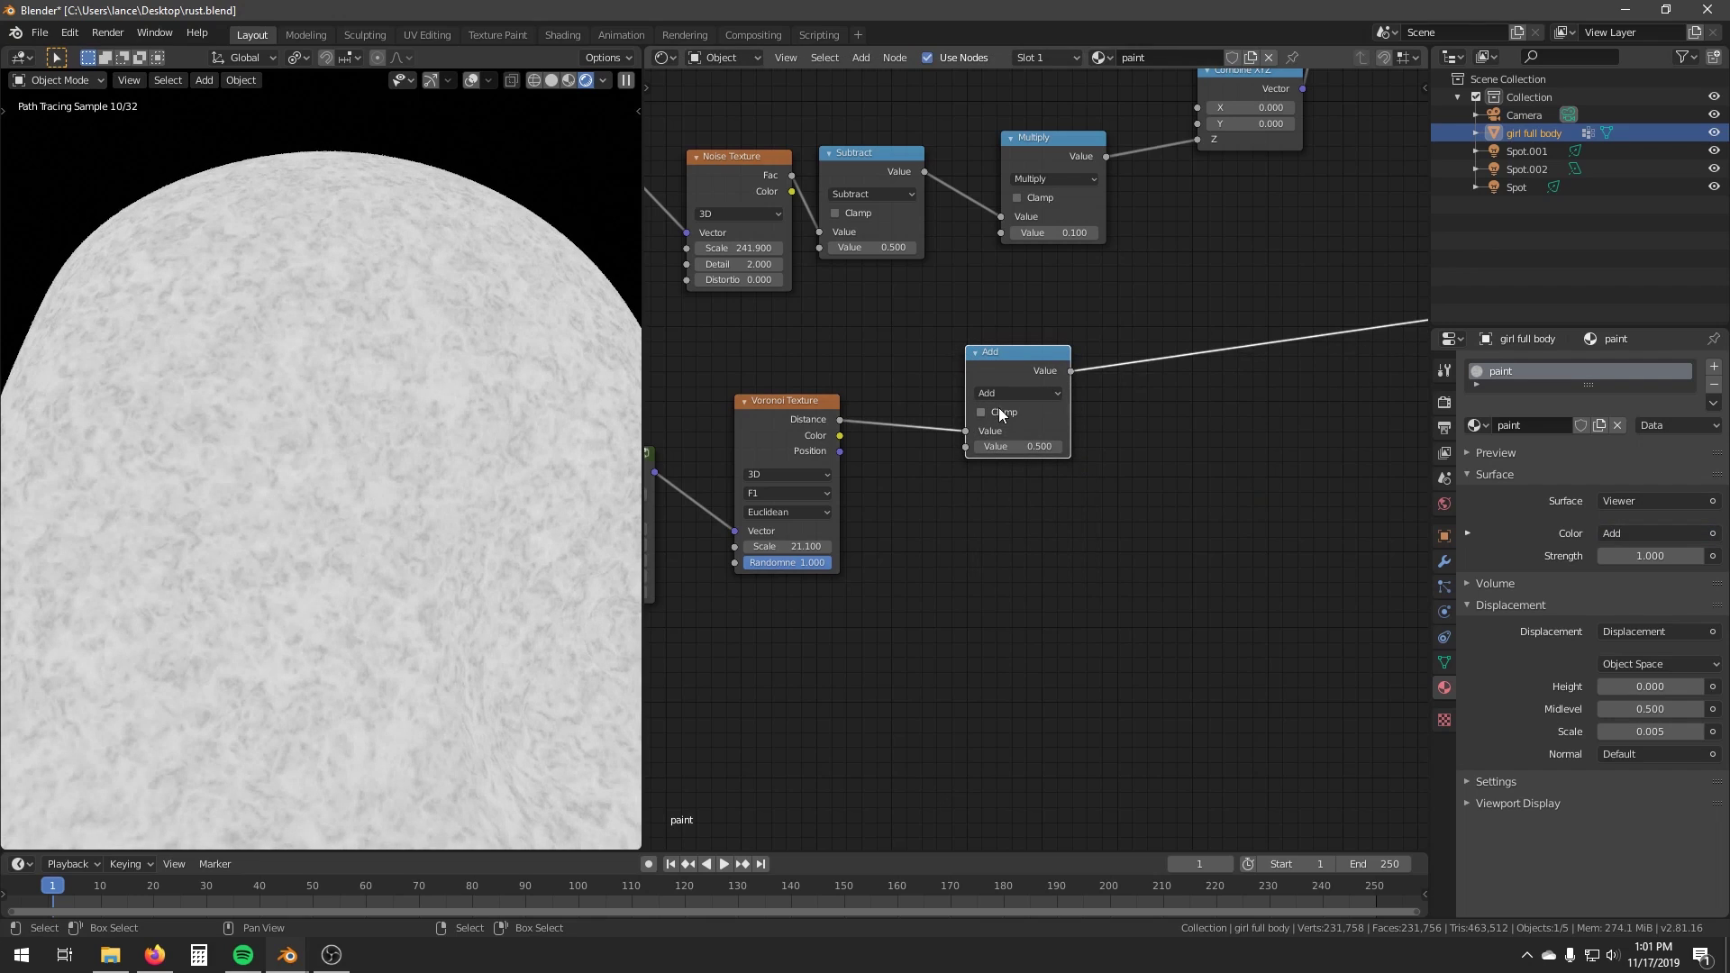
{"action": "left_click", "coordinate": [1008, 395]}
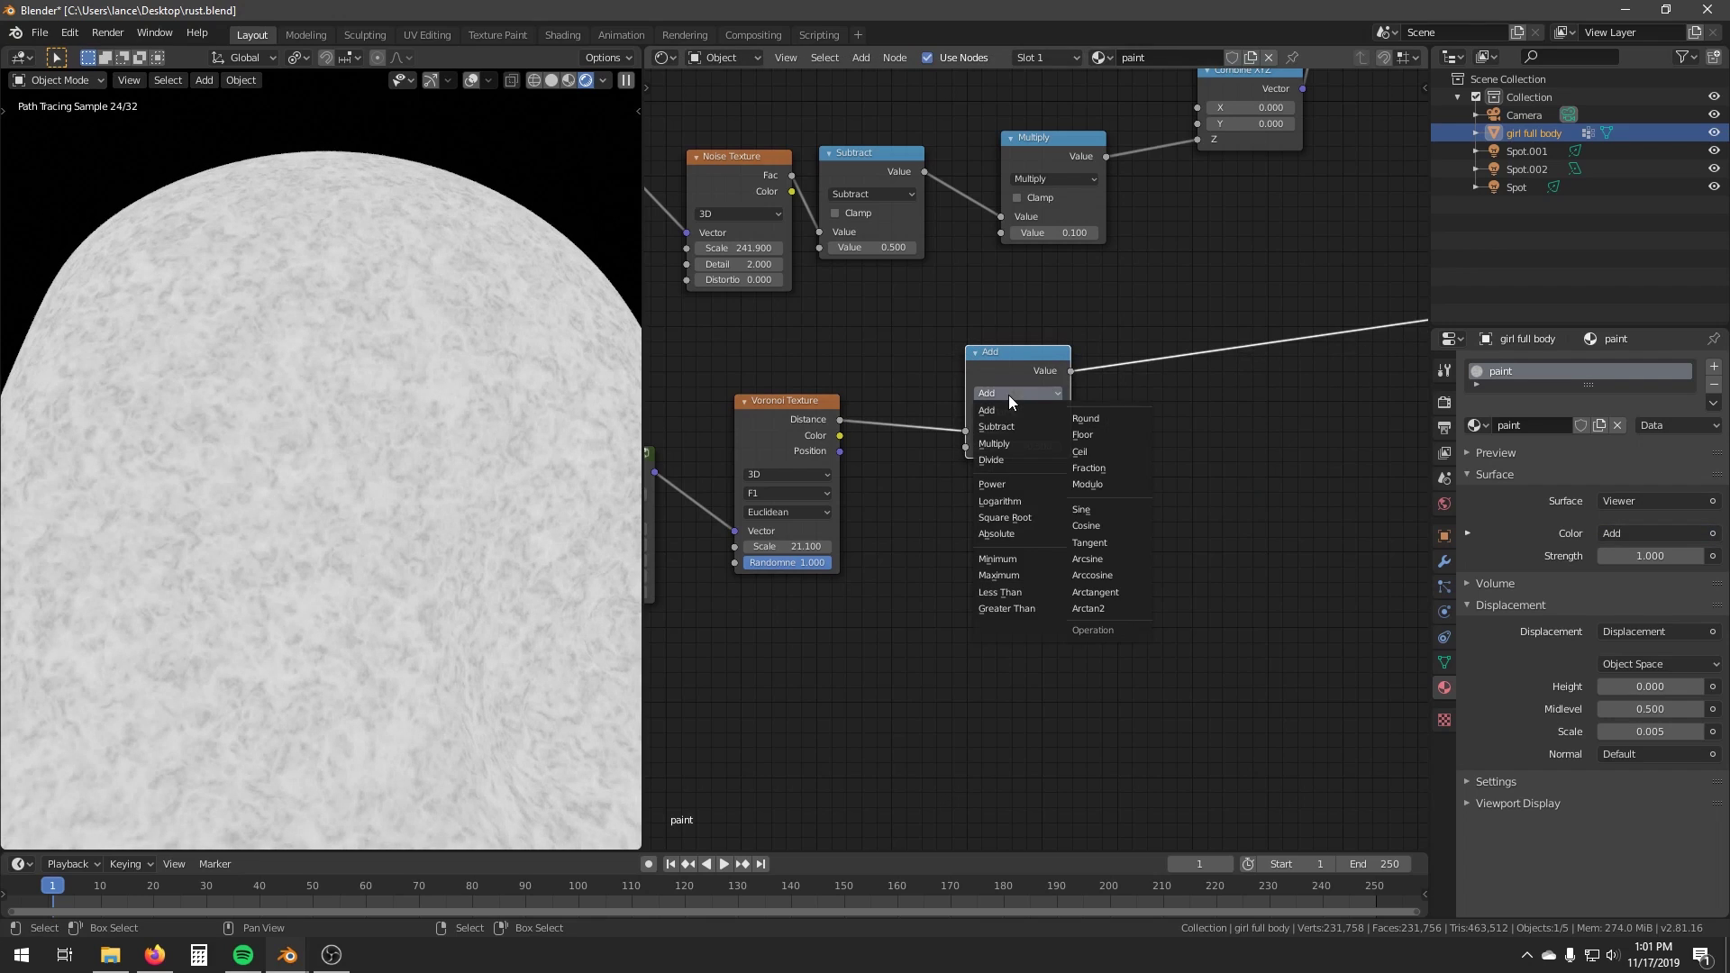
{"action": "left_click", "coordinate": [1019, 483]}
{"action": "left_click", "coordinate": [1014, 448]}
{"action": "key", "text": "Return"}
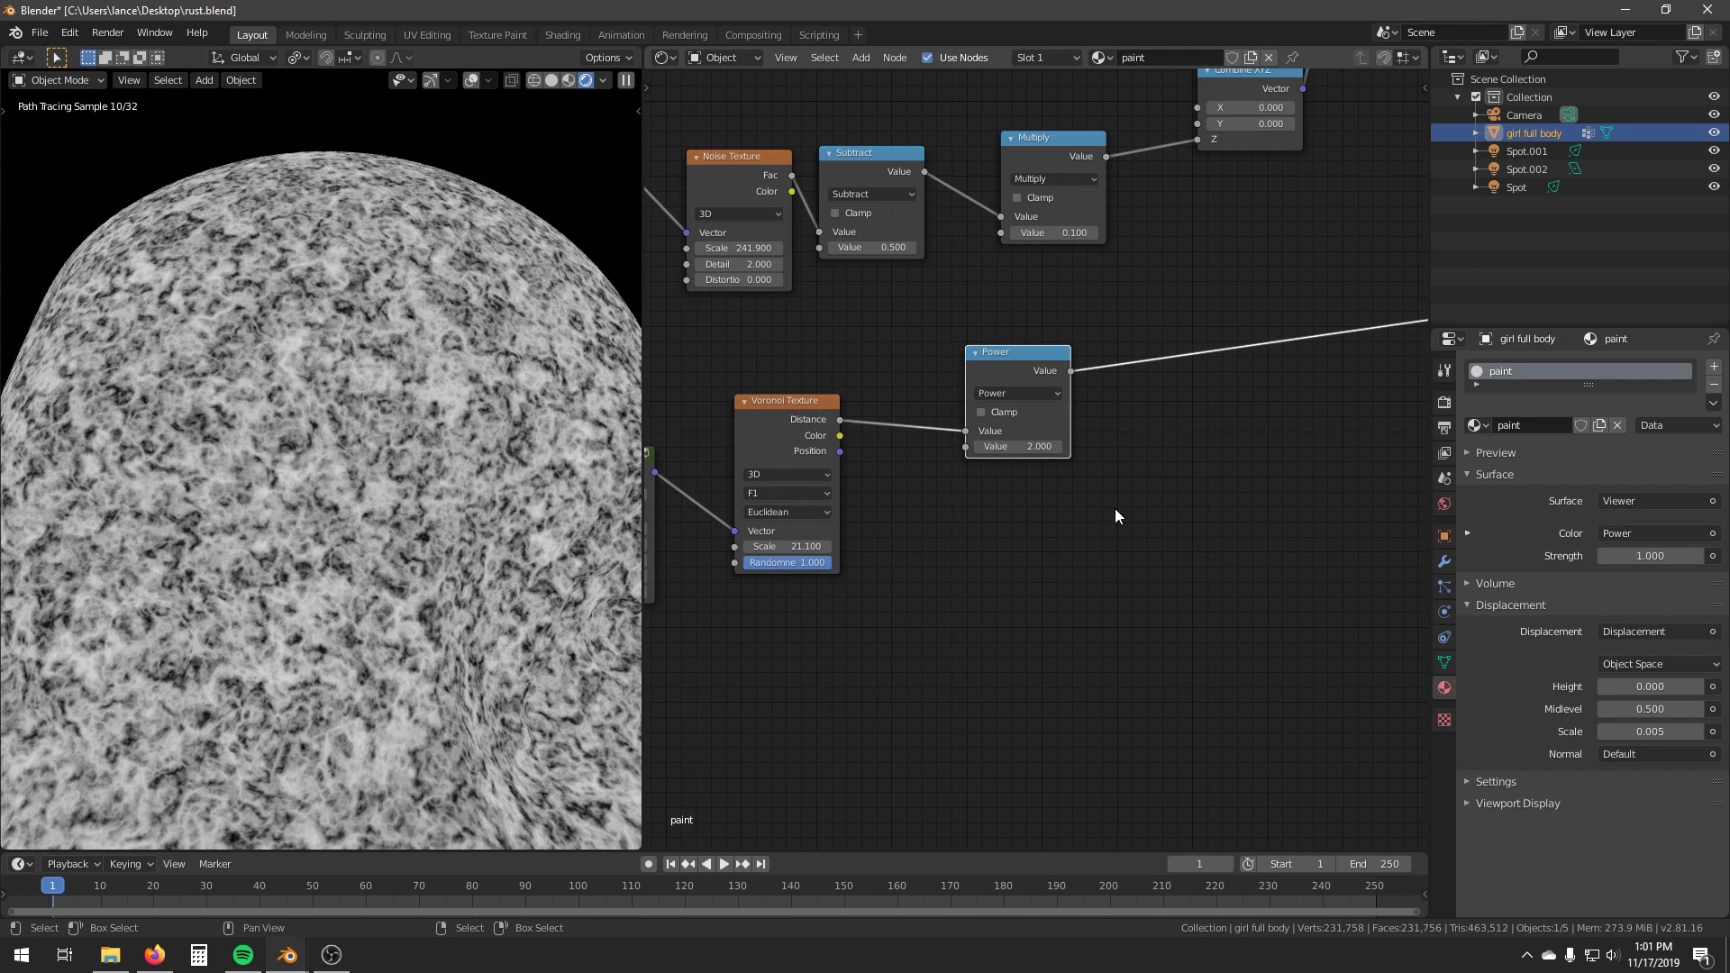
{"action": "middle_click_drag", "start_coordinate": [360, 528], "coordinate": [387, 532]}
{"action": "key", "text": "ctrl+b"}
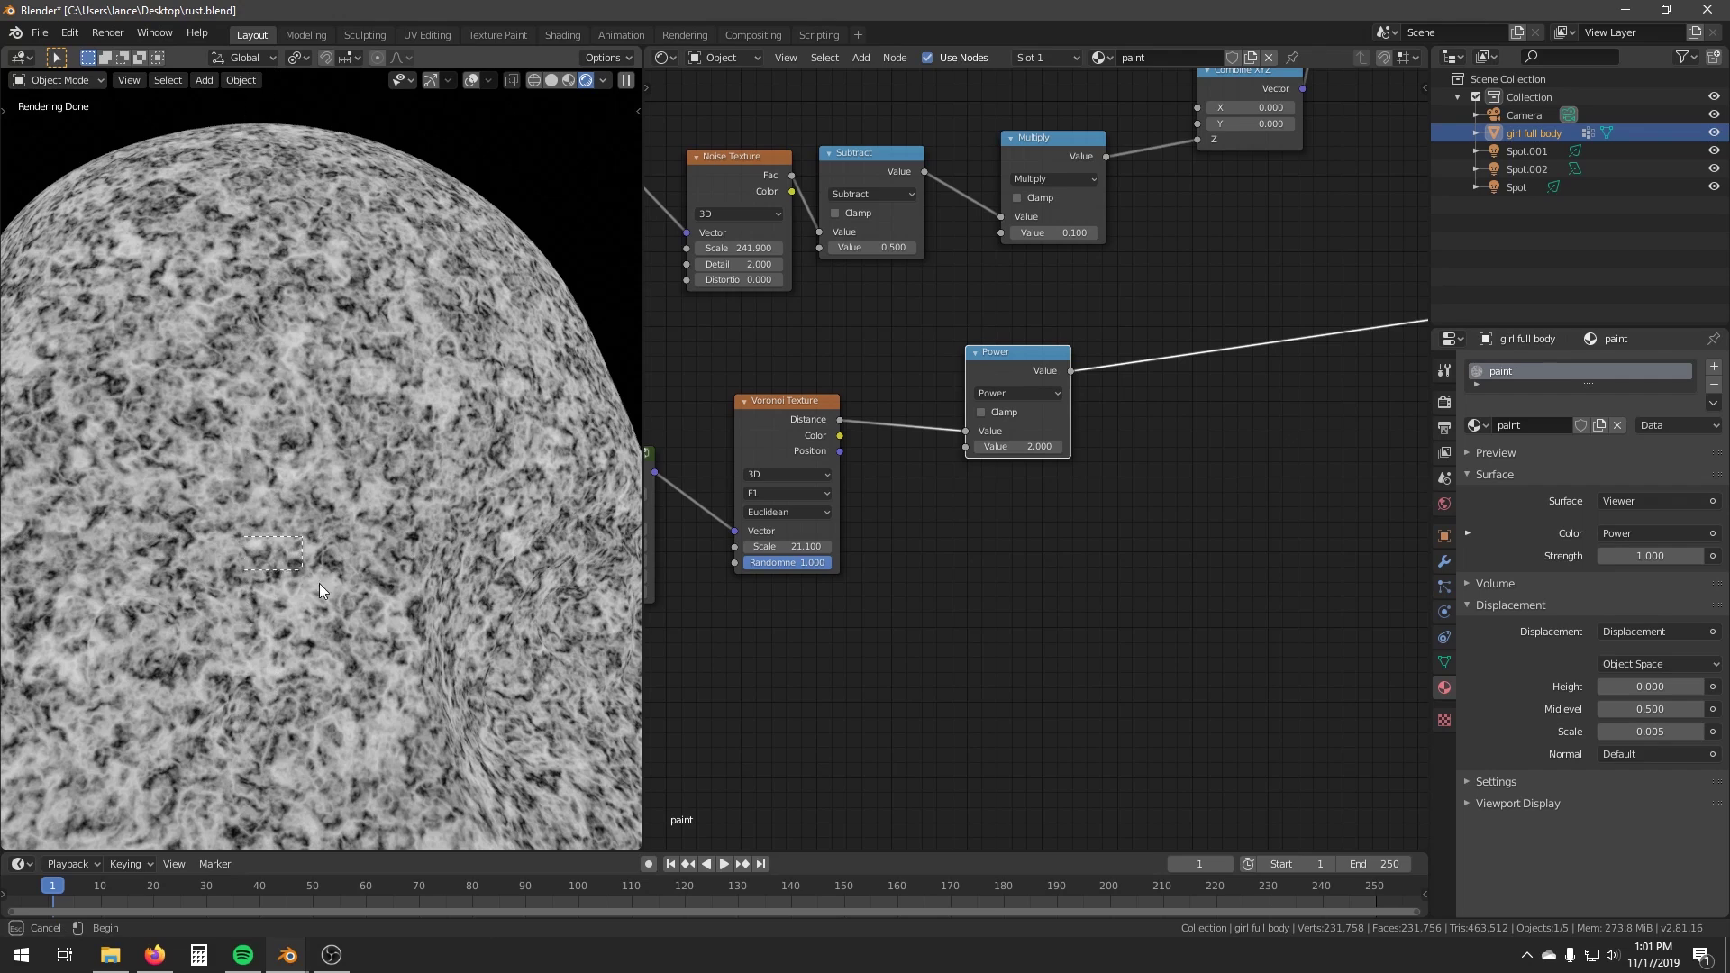
{"action": "left_click_drag", "start_coordinate": [319, 582], "coordinate": [353, 604]}
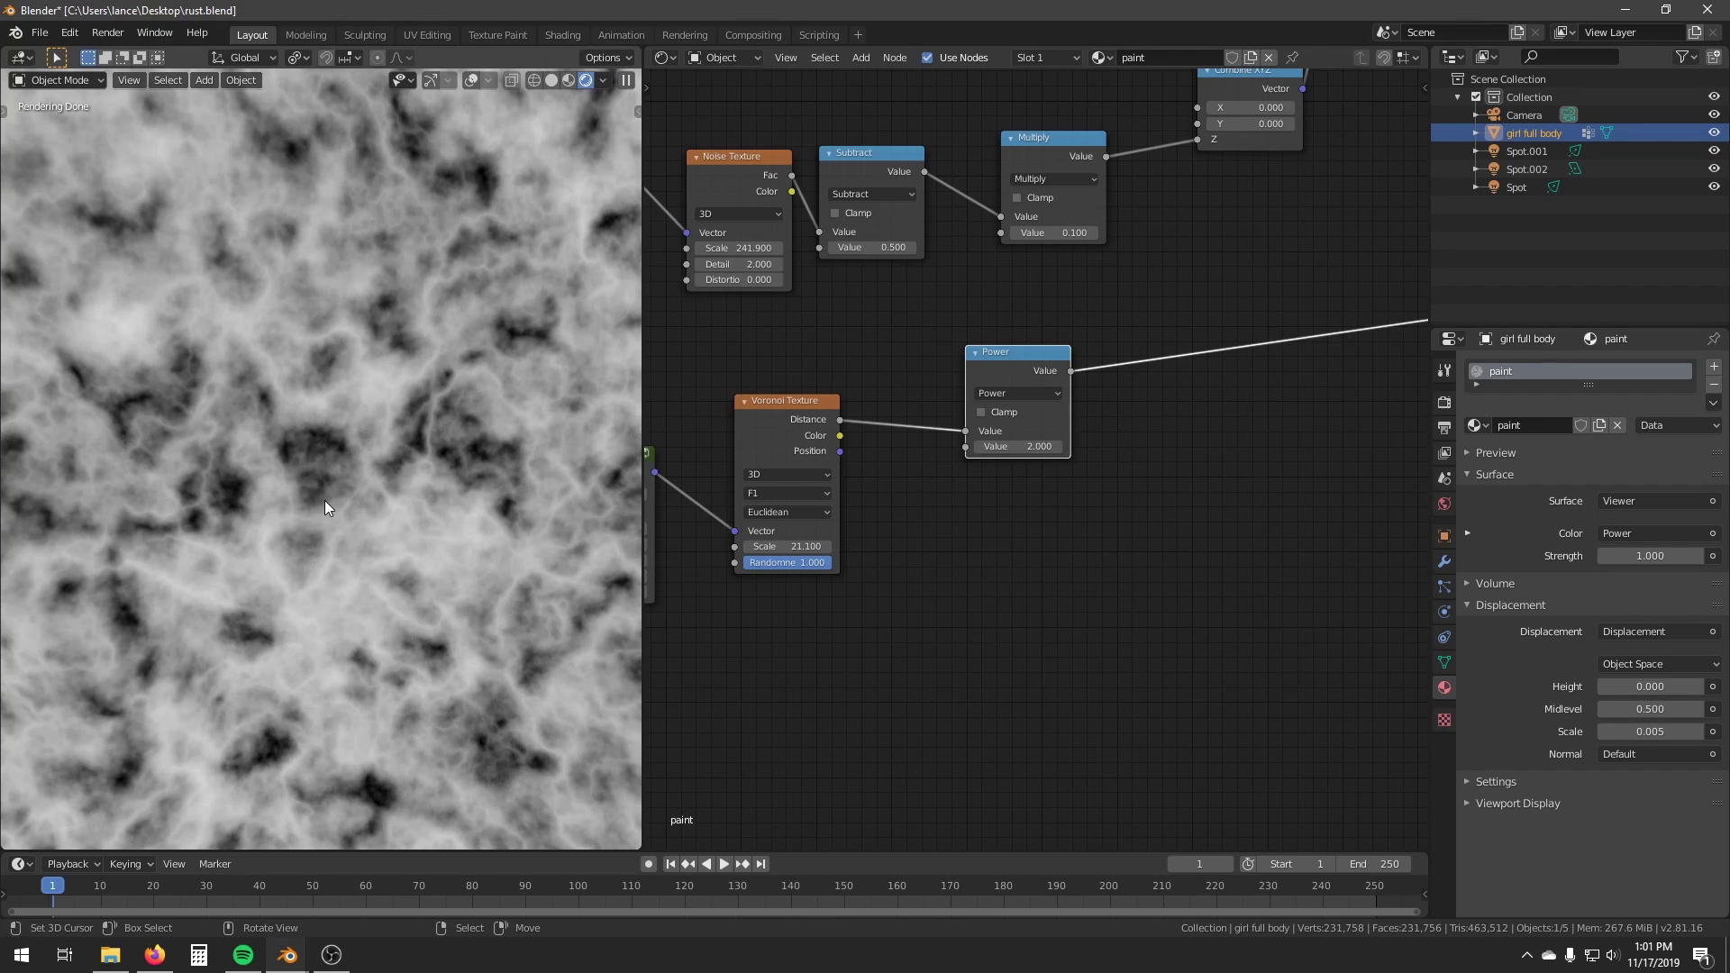
Try an RGB Curves node fed by Voronoi Distance, bending its curve down at about X 0.54, Y 0.21, and preview it.
{"action": "left_click_drag", "start_coordinate": [1008, 350], "coordinate": [1034, 627]}
{"action": "key", "text": "shift+a"}
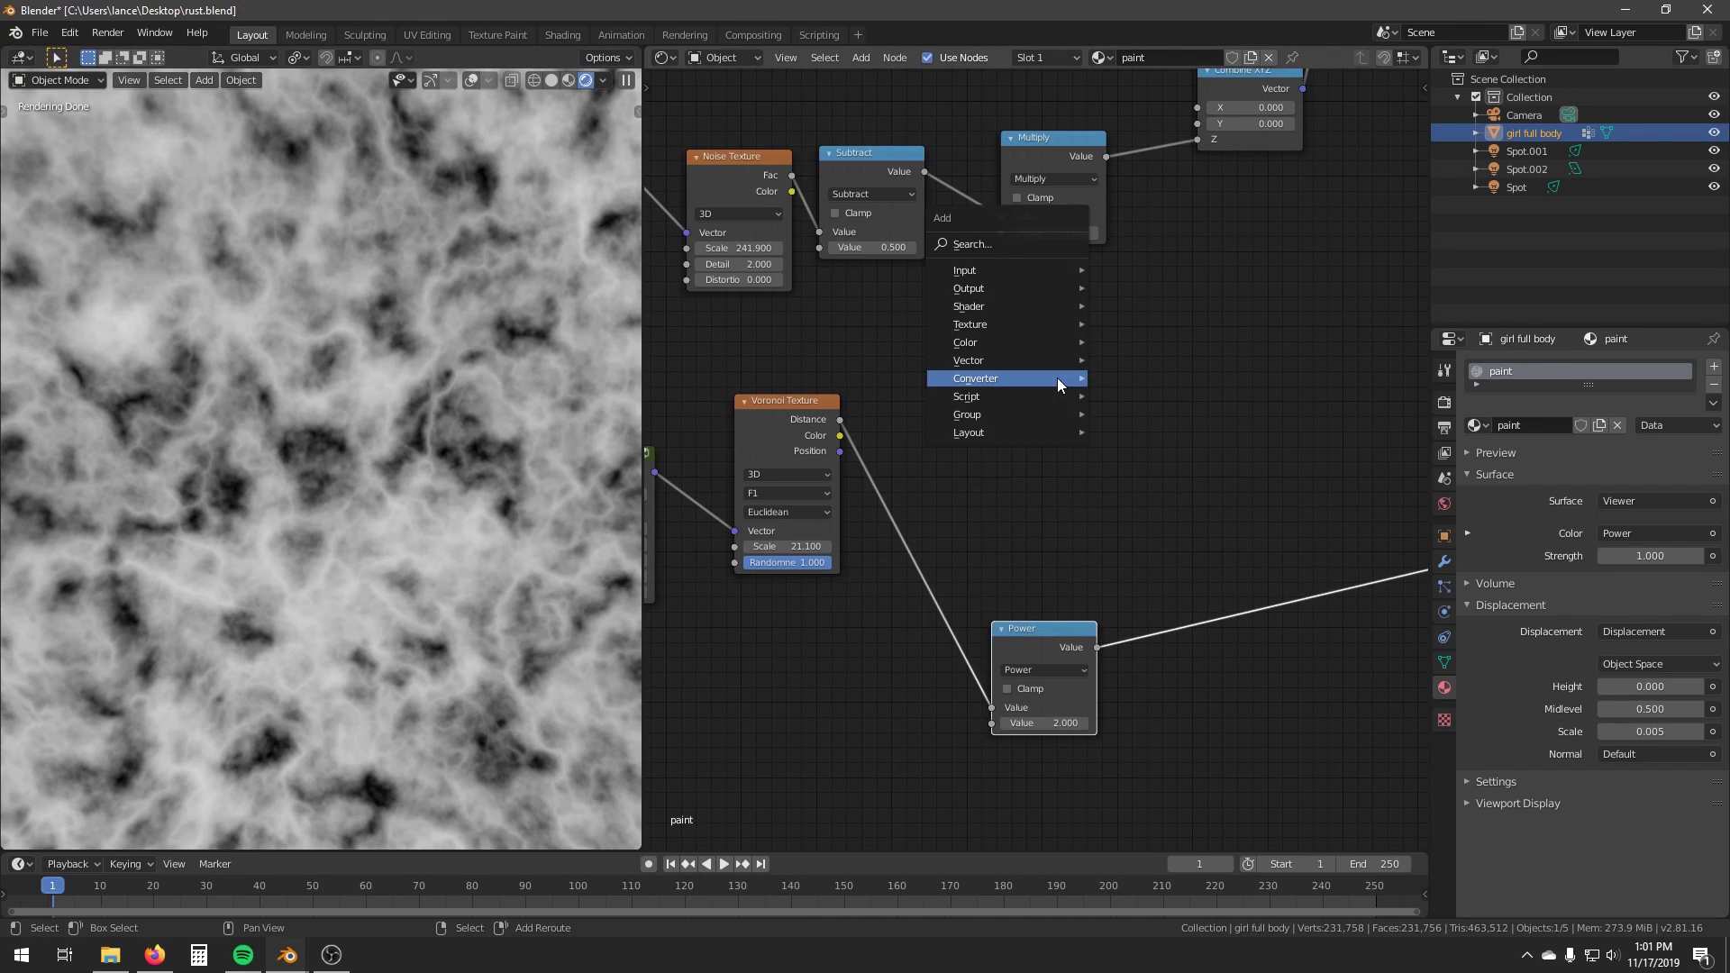
{"action": "mouse_move", "coordinate": [997, 342]}
{"action": "left_click", "coordinate": [1186, 454]}
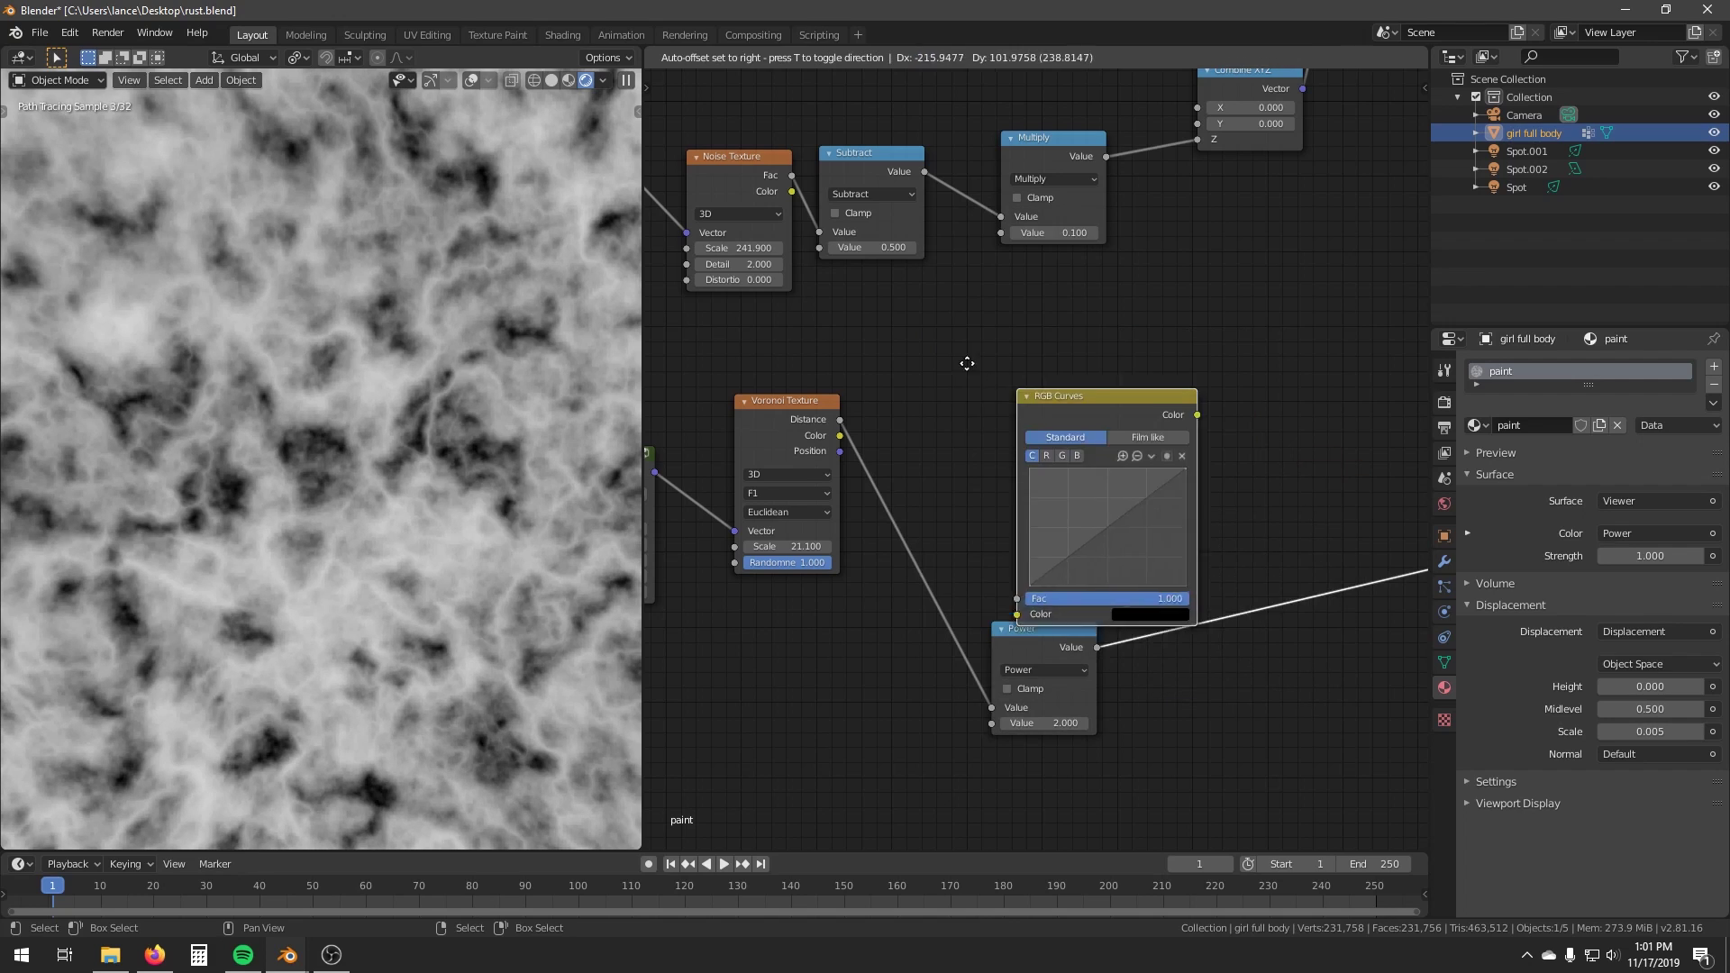
{"action": "left_click", "coordinate": [961, 283]}
{"action": "left_click_drag", "start_coordinate": [841, 419], "coordinate": [963, 507]}
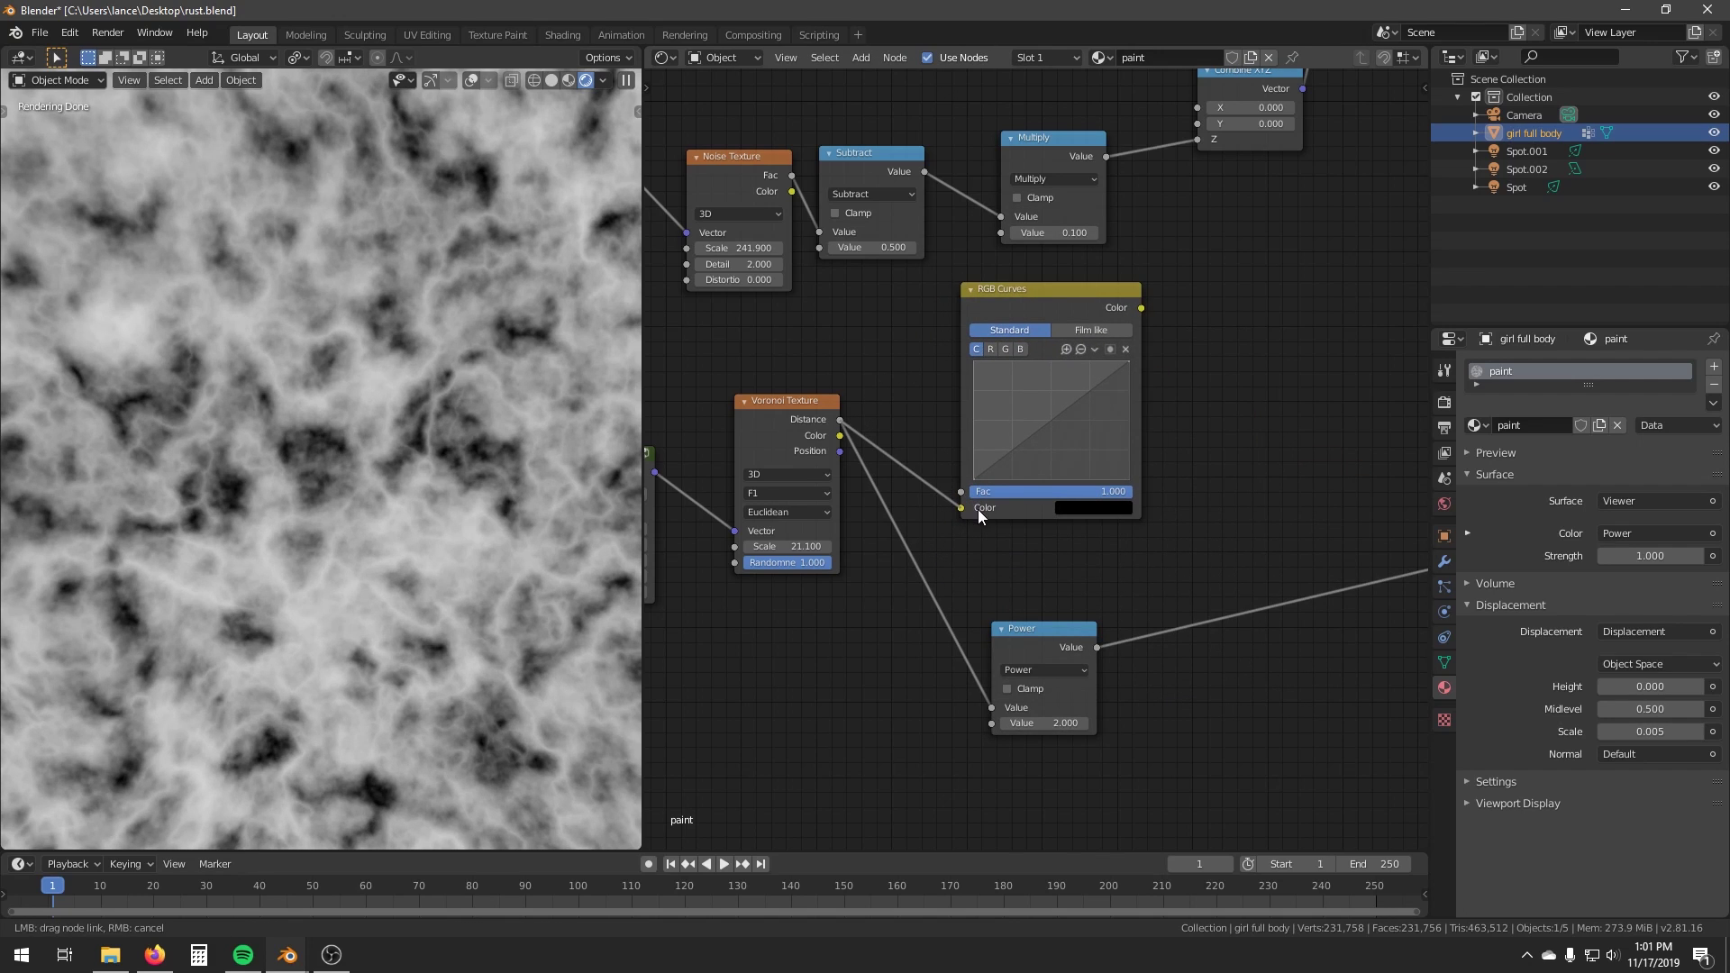
{"action": "mouse_move", "coordinate": [1040, 429]}
{"action": "left_mouse_down"}
{"action": "mouse_move", "coordinate": [1040, 411]}
{"action": "mouse_move", "coordinate": [1046, 435]}
{"action": "left_mouse_up"}
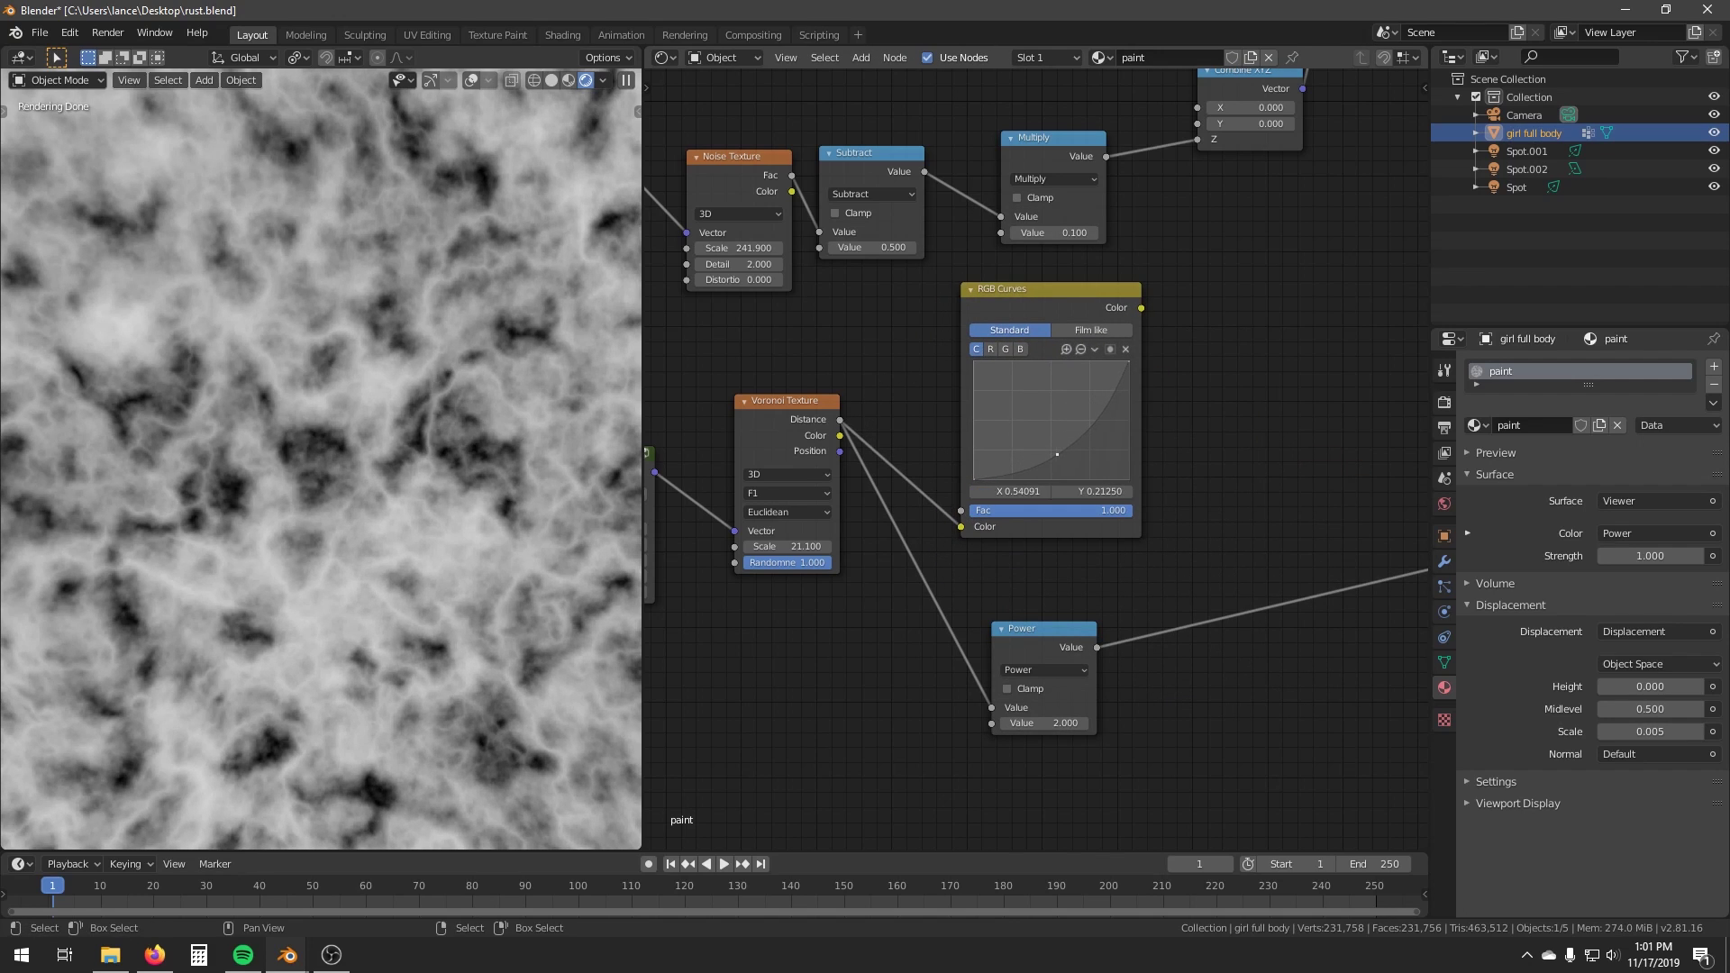
{"action": "left_click", "coordinate": [1047, 311], "text": "ctrl+shift"}
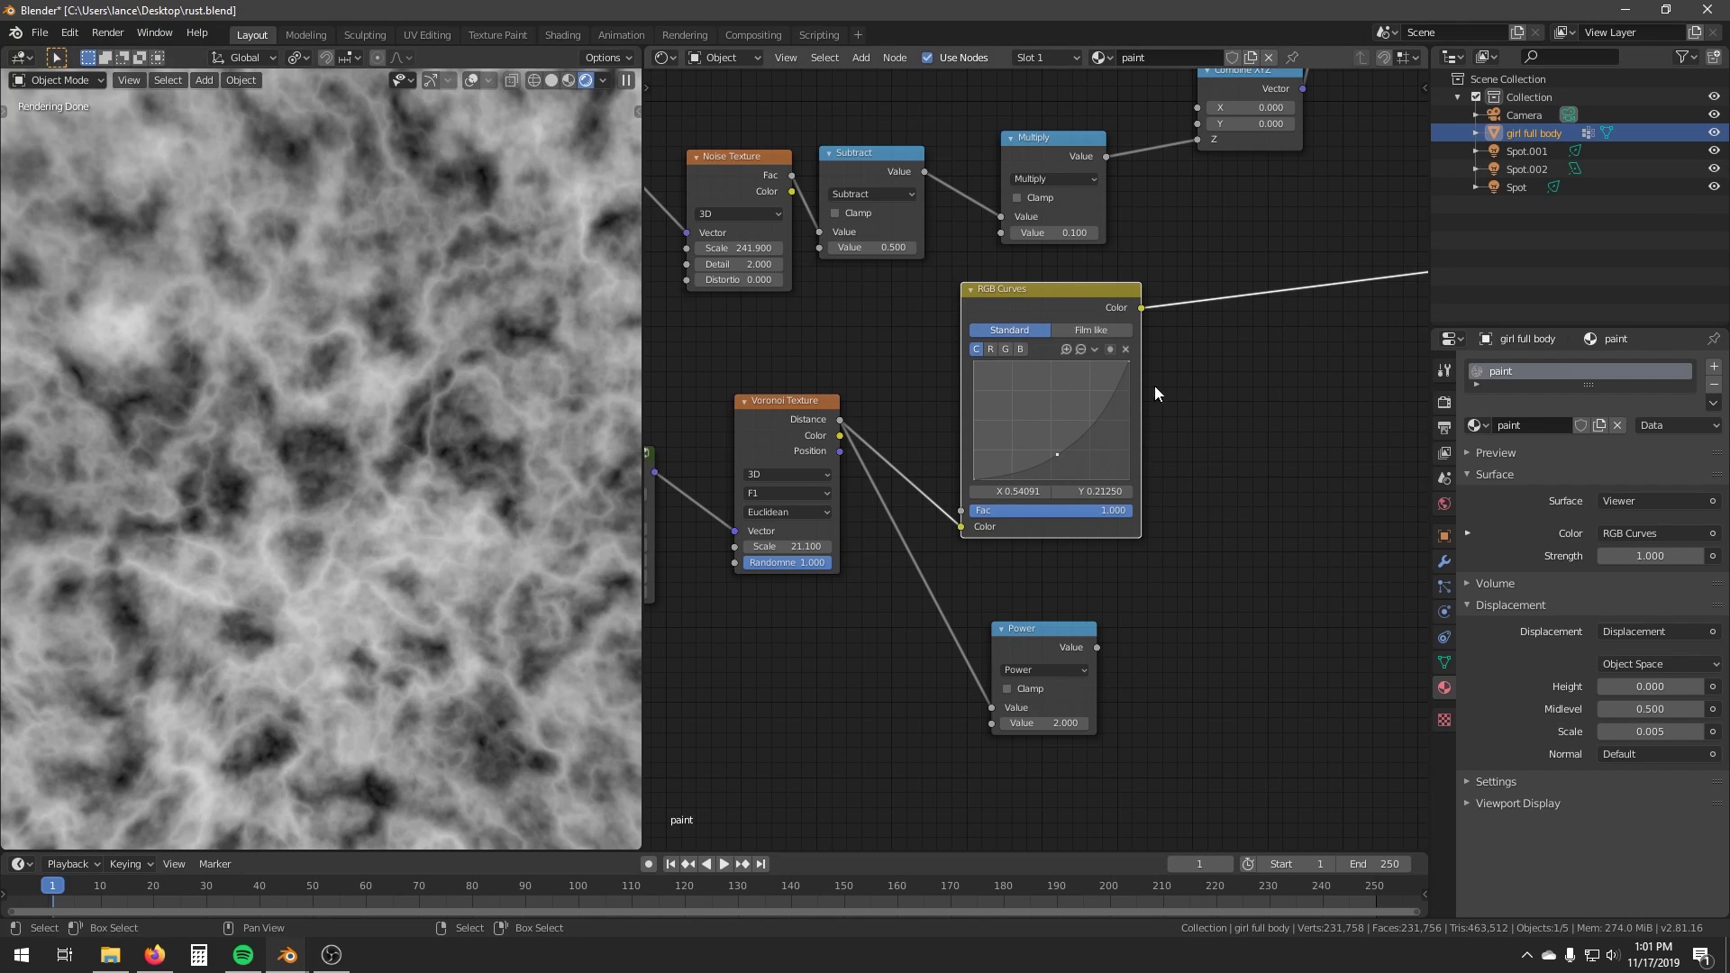
{"action": "left_click_drag", "start_coordinate": [1069, 303], "coordinate": [1094, 310]}
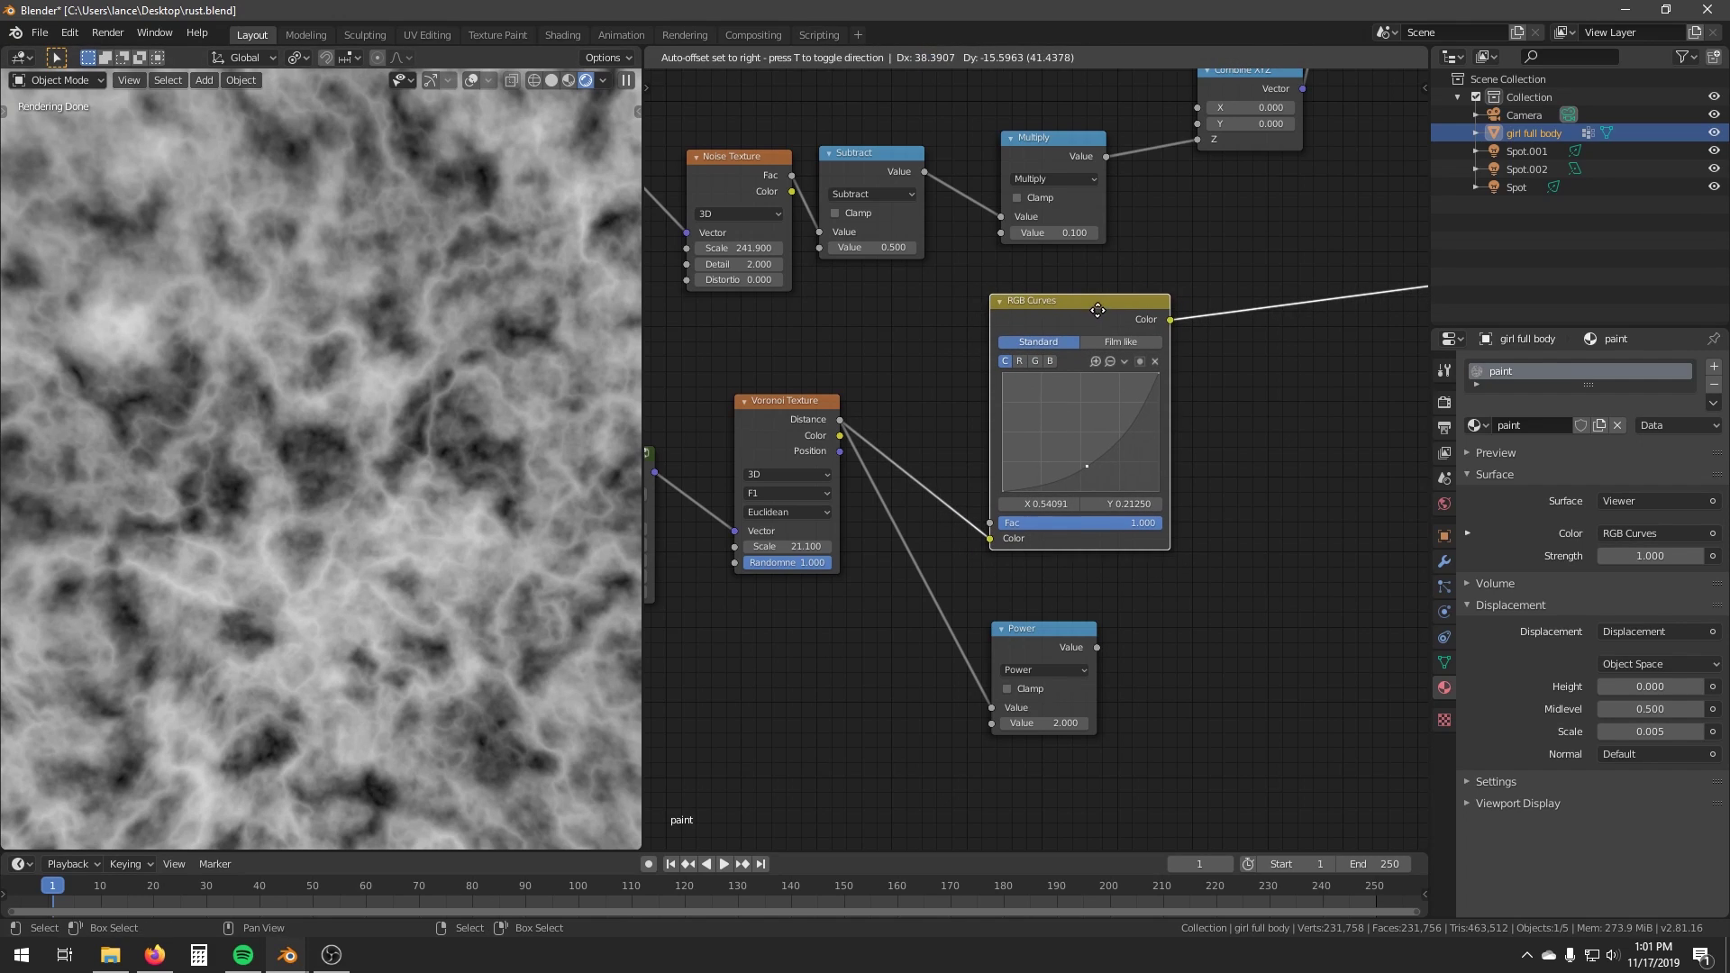
{"action": "middle_click_drag", "start_coordinate": [1040, 359], "coordinate": [991, 372]}
{"action": "scroll", "coordinate": [995, 371], "scroll_direction": "down", "scroll_amount": 2}
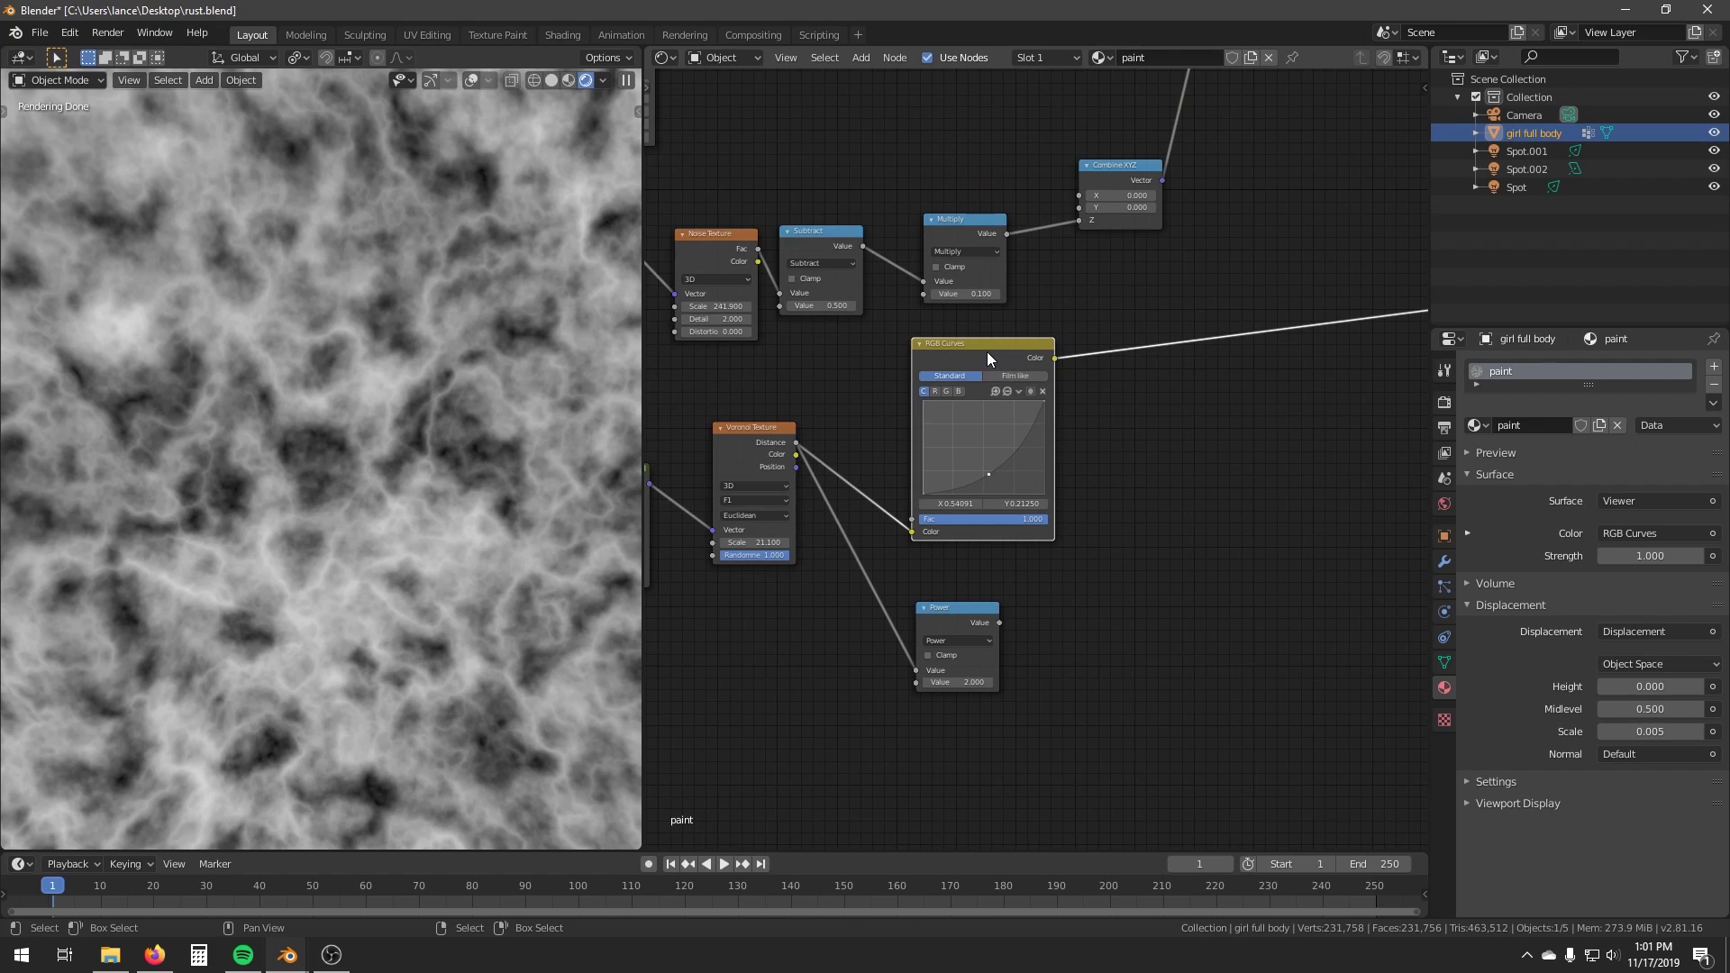
Detach and delete the RGB Curves node and move the Power node back beside the Voronoi Texture.
{"action": "key", "text": "alt+d"}
{"action": "right_click", "coordinate": [990, 357]}
{"action": "key", "text": "x"}
{"action": "left_click_drag", "start_coordinate": [982, 607], "coordinate": [989, 428]}
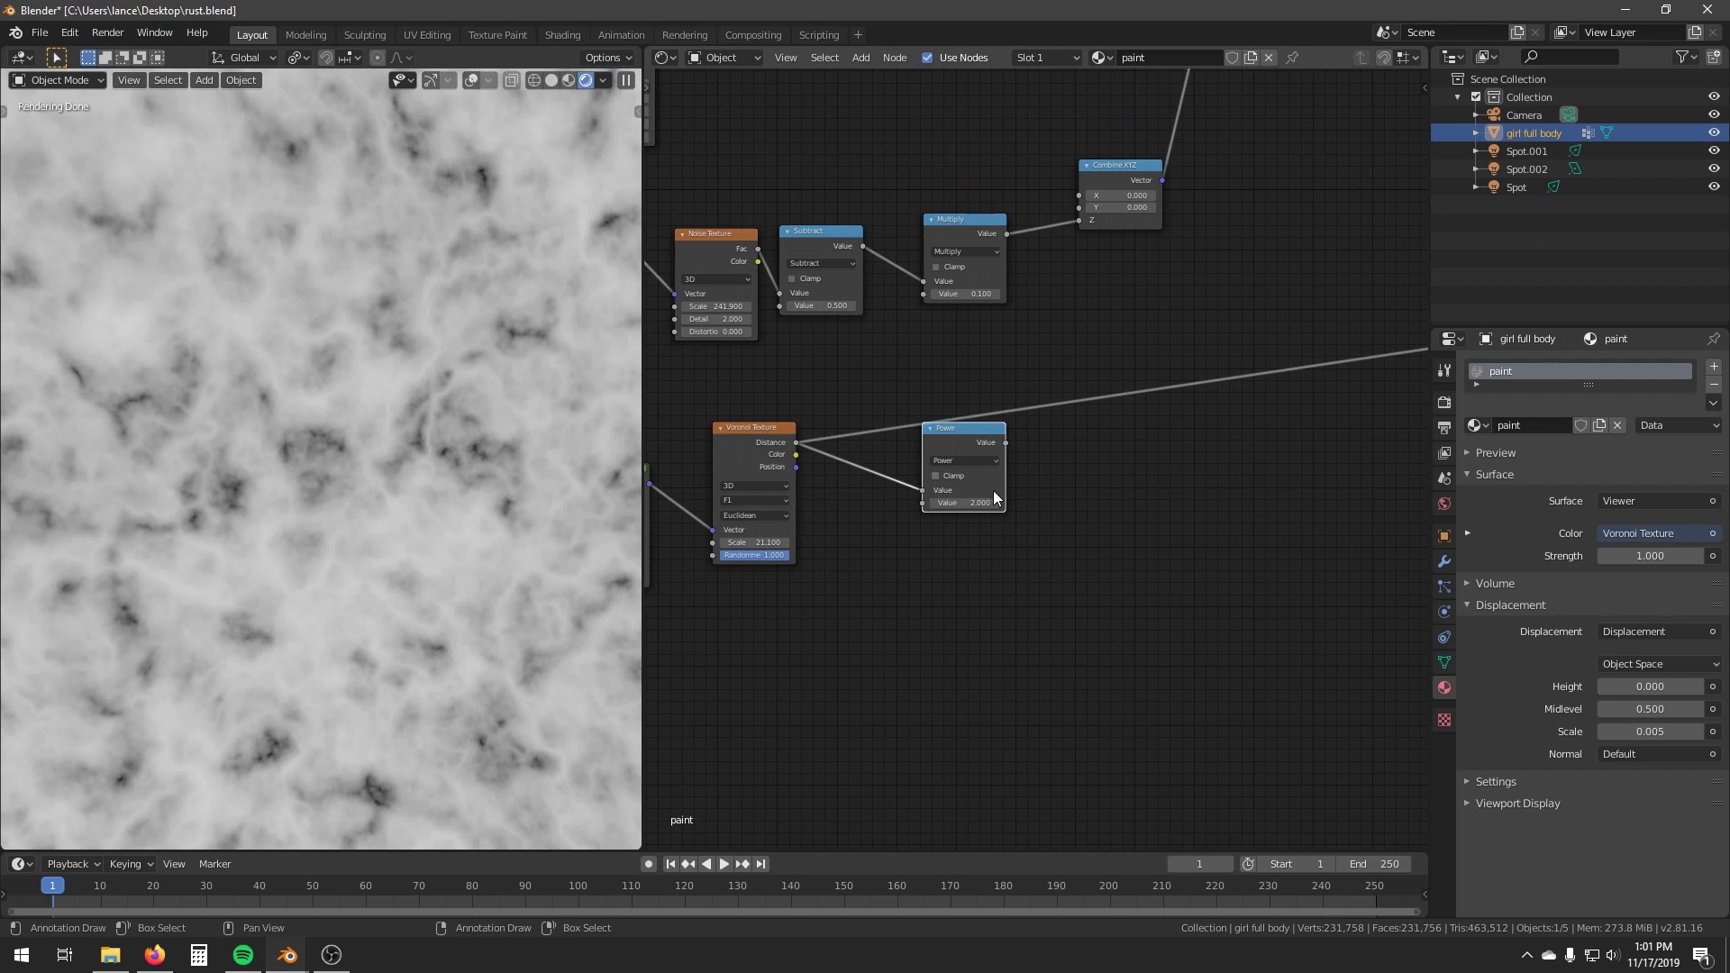
Insert a ColorRamp on the previewed link and connect the Power node's Value output to its Fac.
{"action": "middle_click_drag", "start_coordinate": [1108, 405], "coordinate": [998, 551]}
{"action": "scroll", "coordinate": [1028, 469], "scroll_direction": "down", "scroll_amount": 2}
{"action": "scroll", "coordinate": [1090, 526], "scroll_direction": "up", "scroll_amount": 2}
{"action": "key", "text": "shift+a"}
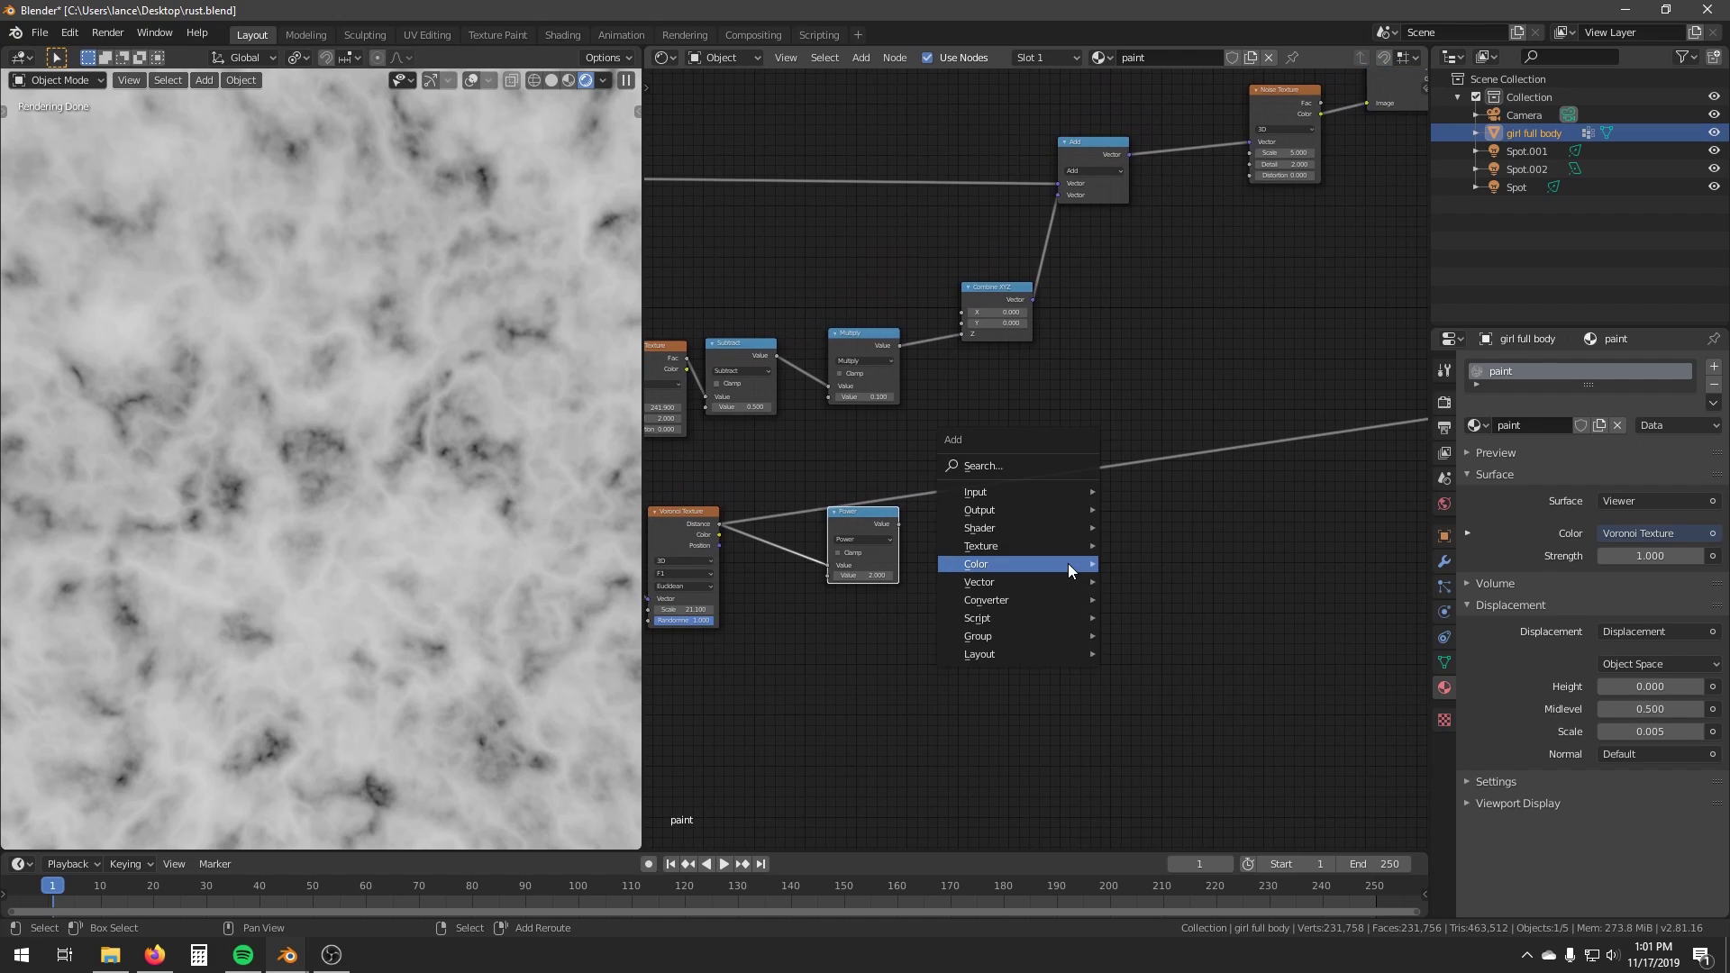
{"action": "mouse_move", "coordinate": [1057, 597]}
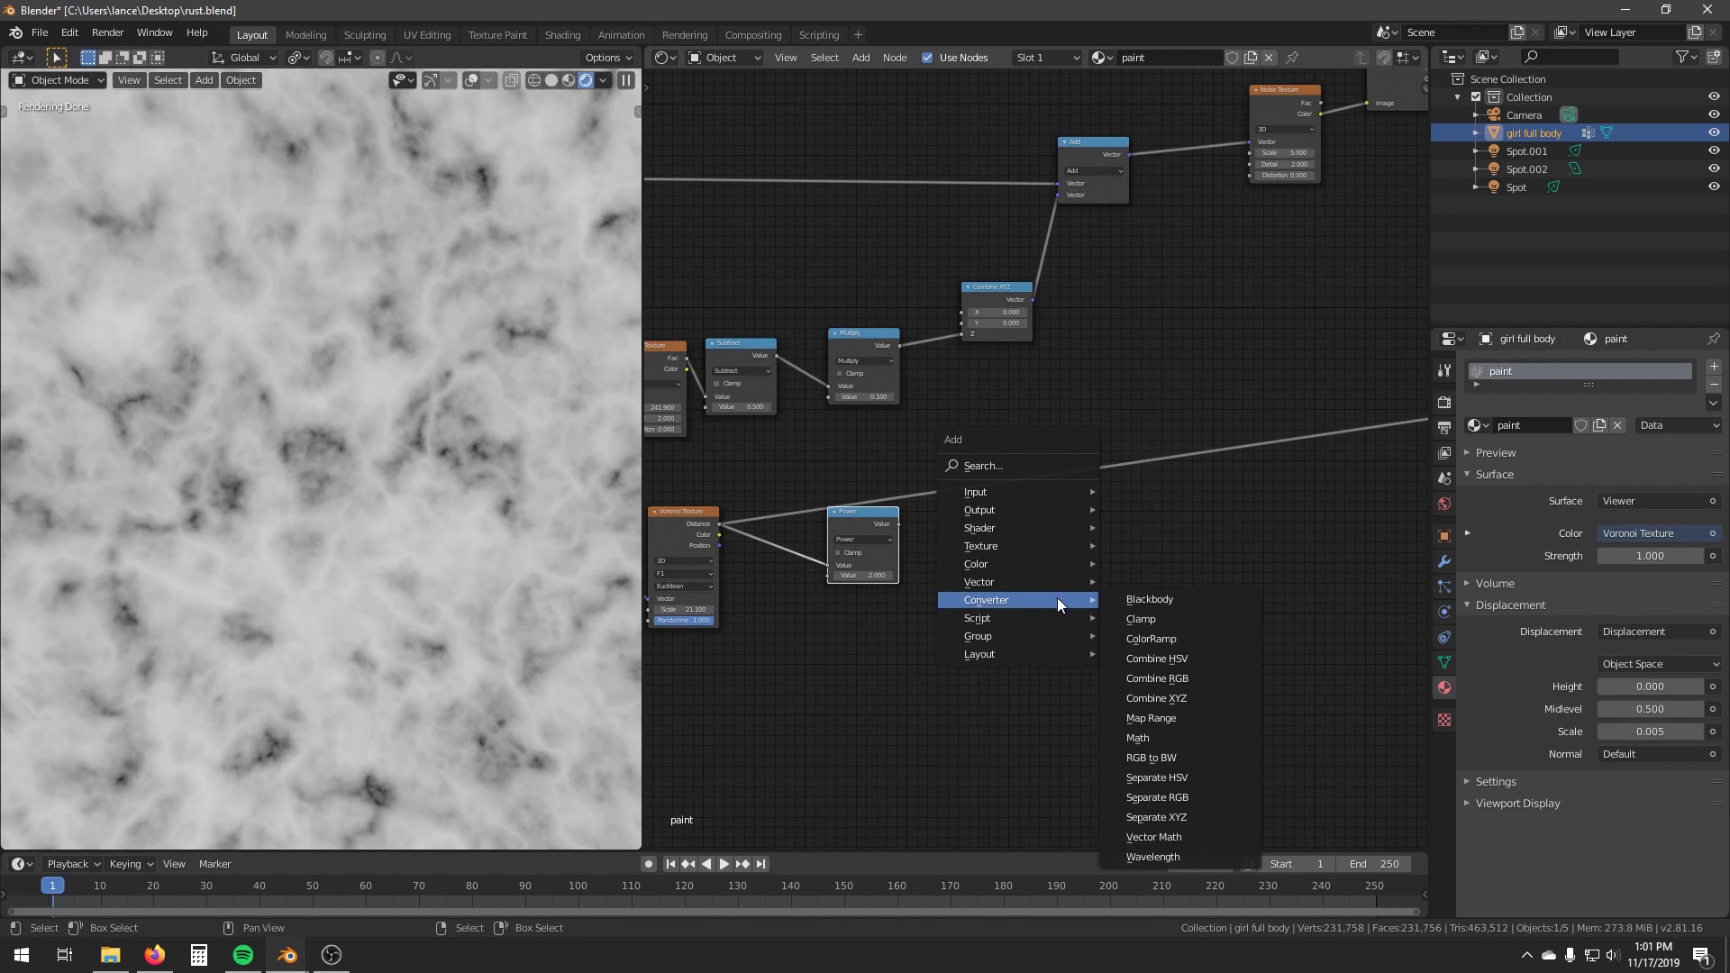
{"action": "left_click", "coordinate": [1152, 639]}
{"action": "left_click", "coordinate": [977, 386]}
{"action": "left_click", "coordinate": [901, 526]}
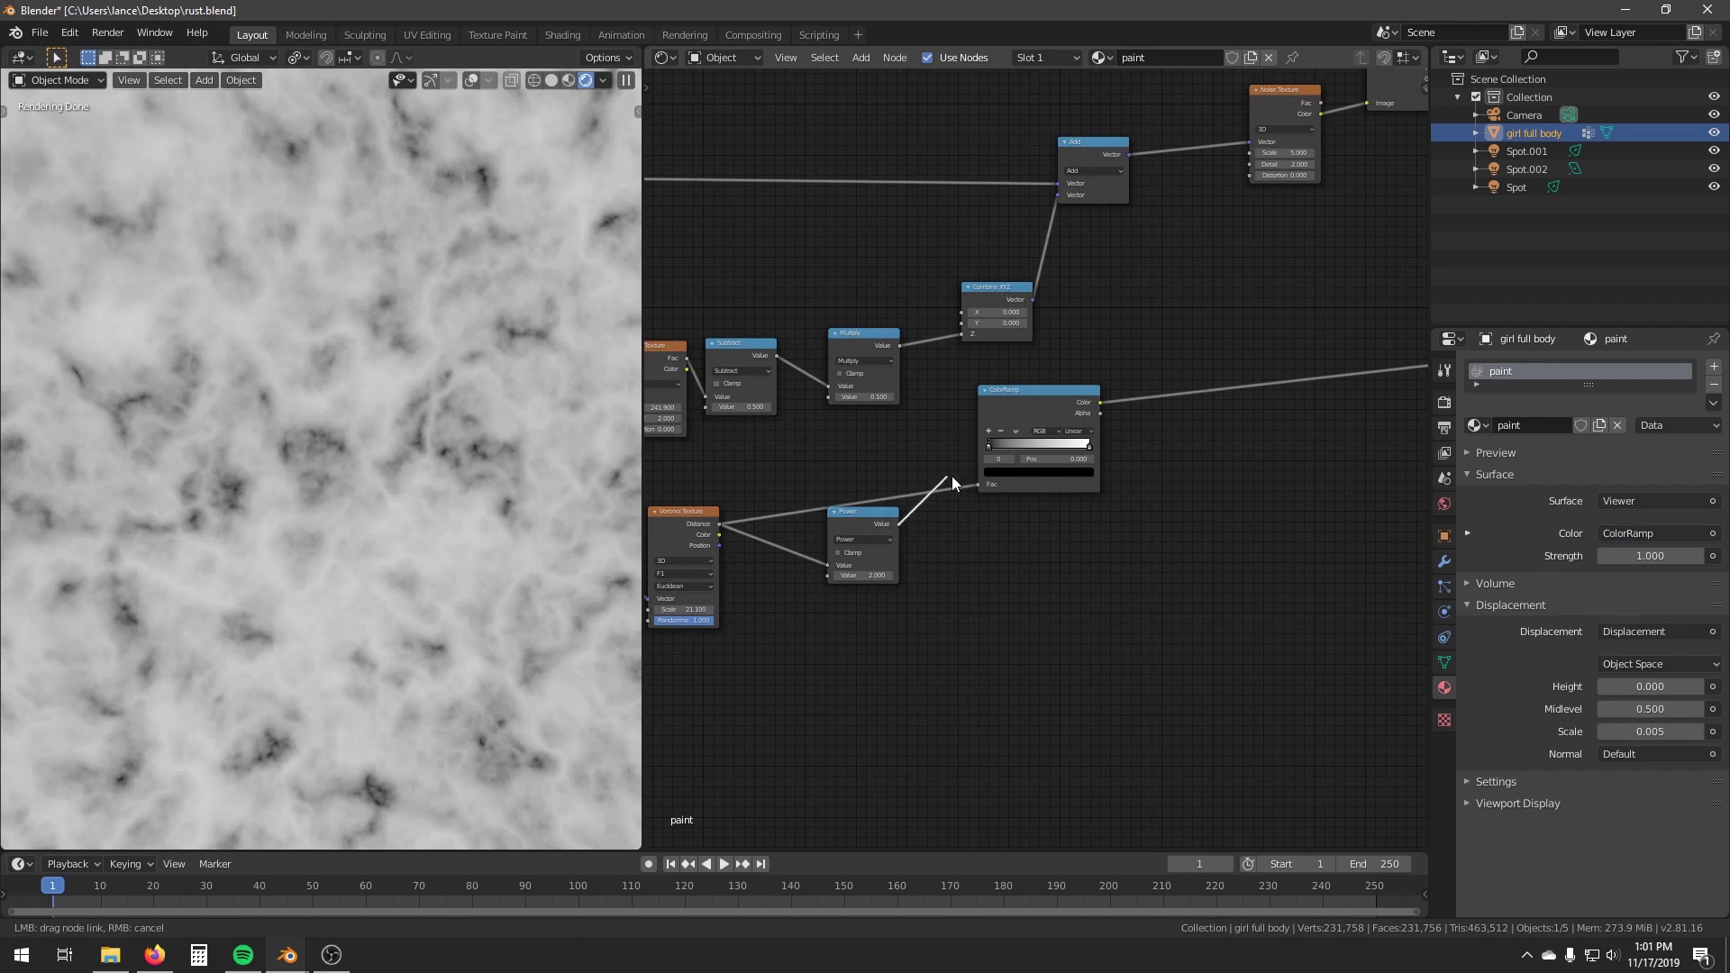
Invert and sharpen the new ColorRamp by moving its white stop to 0 and its black stop to 0.345.
{"action": "scroll", "coordinate": [1023, 546], "scroll_direction": "up", "scroll_amount": 2}
{"action": "left_click_drag", "start_coordinate": [967, 435], "coordinate": [1022, 442]}
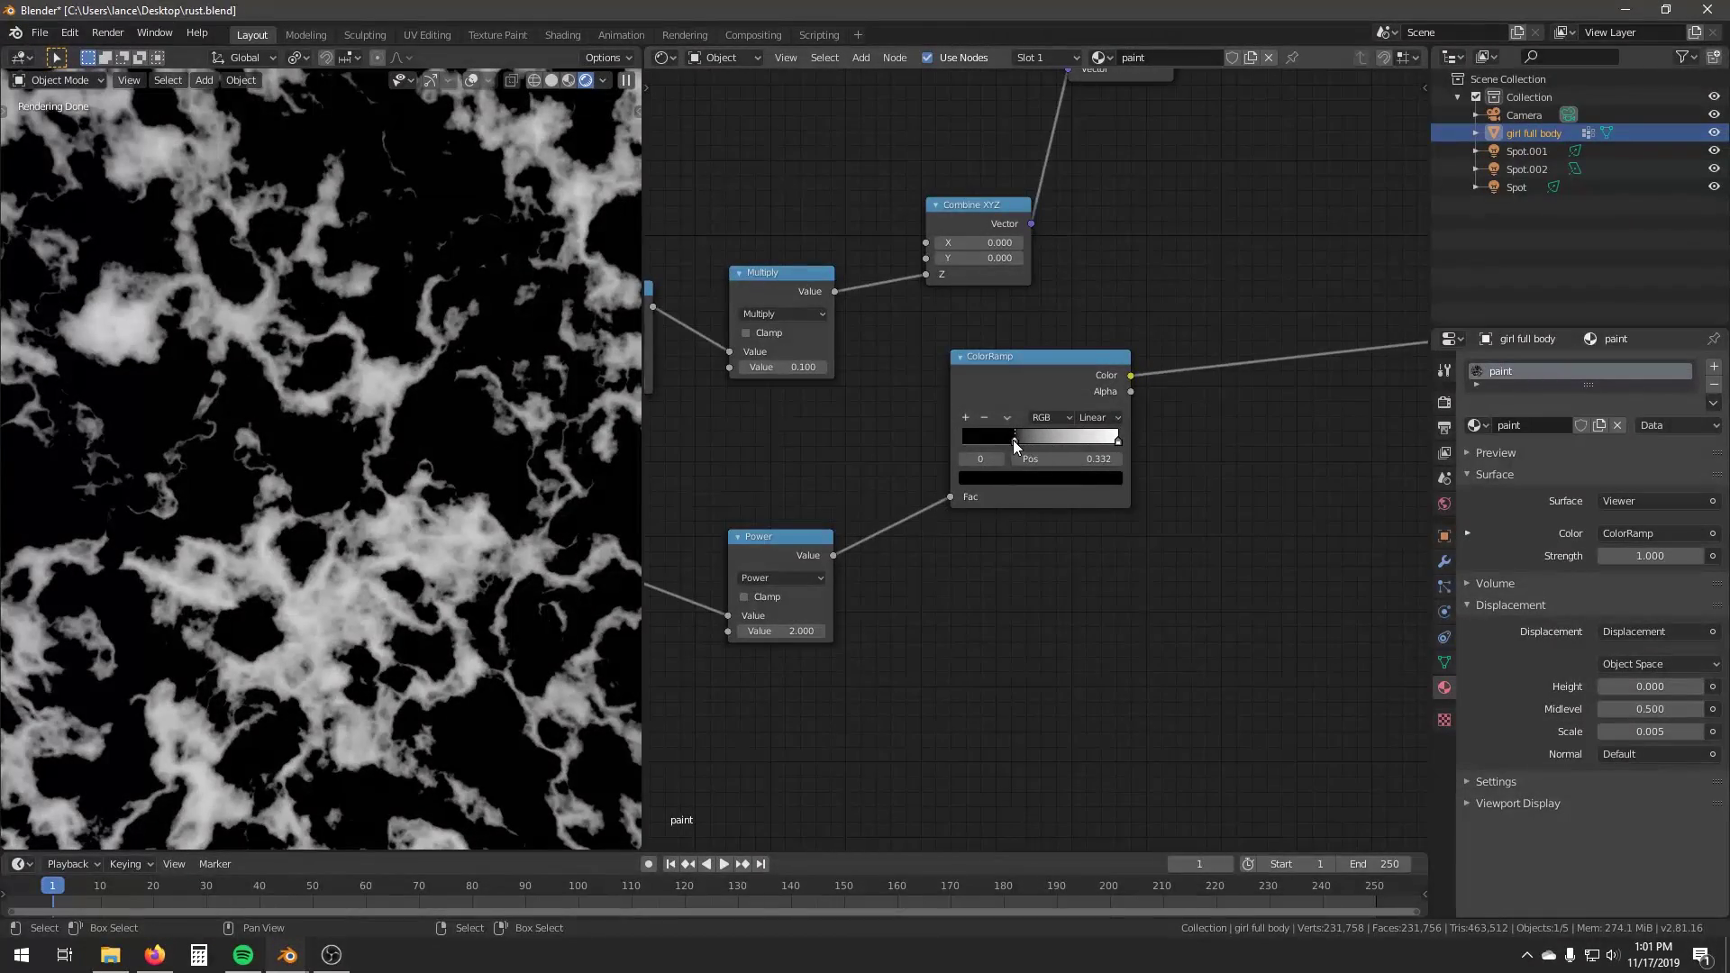
{"action": "left_click_drag", "start_coordinate": [1117, 439], "coordinate": [965, 439]}
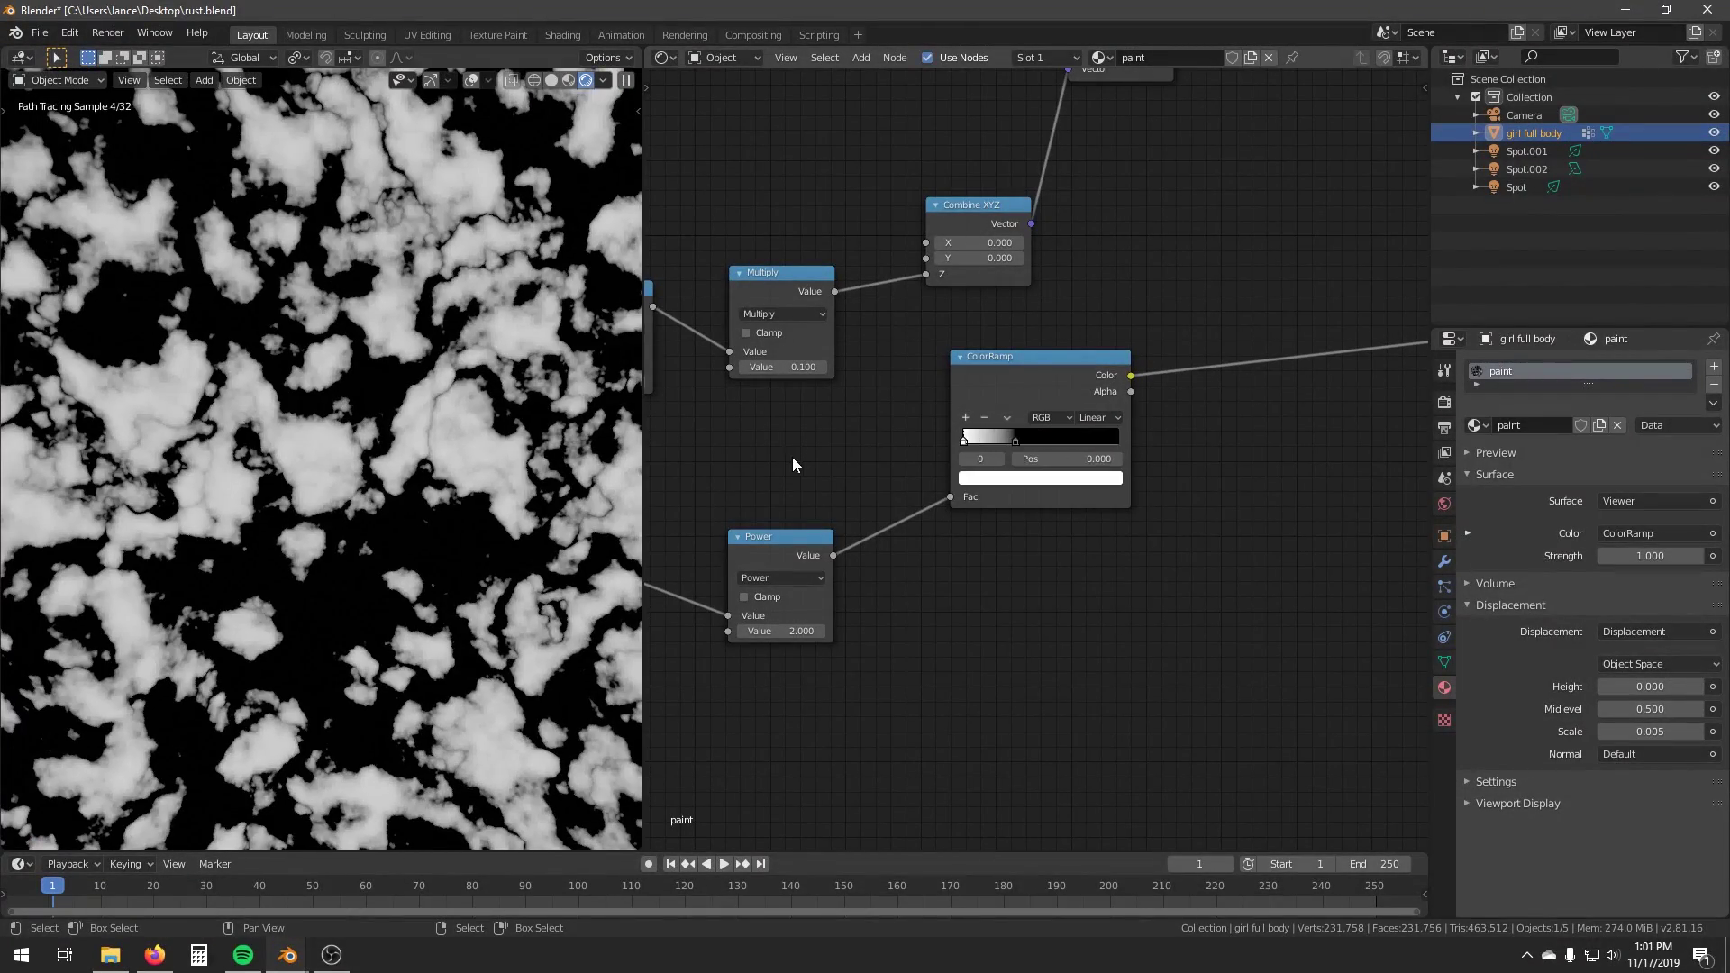
{"action": "scroll", "coordinate": [342, 499], "scroll_direction": "down", "scroll_amount": 4}
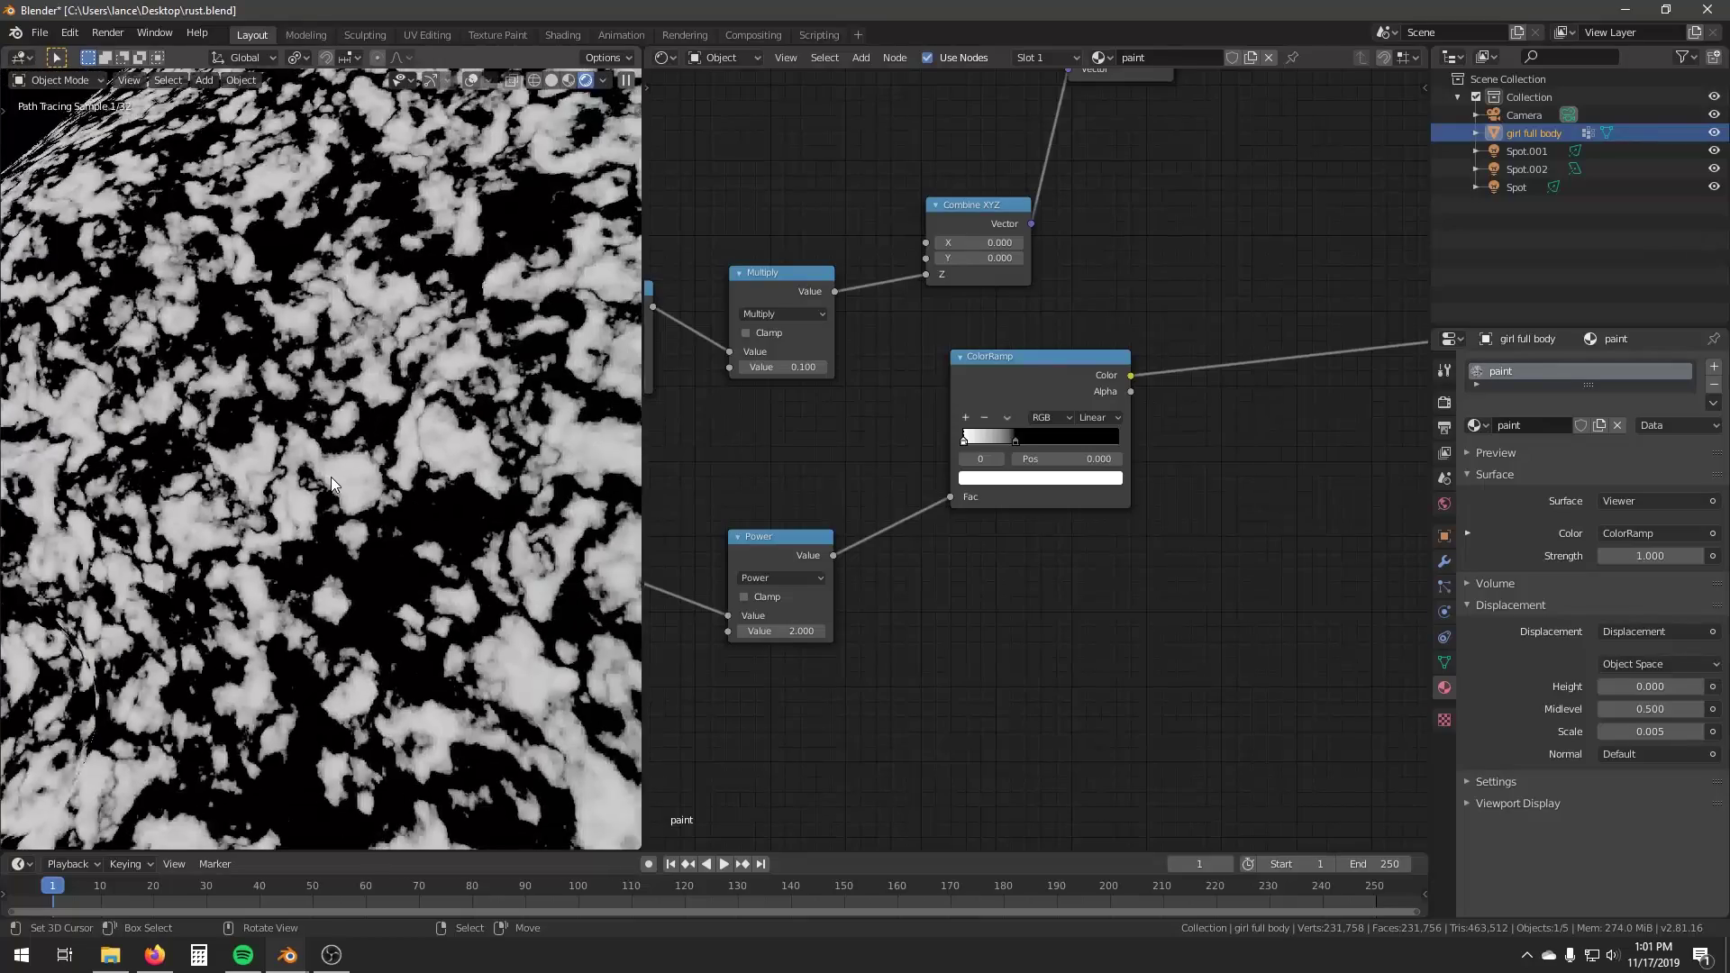
{"action": "key", "text": "ctrl+b"}
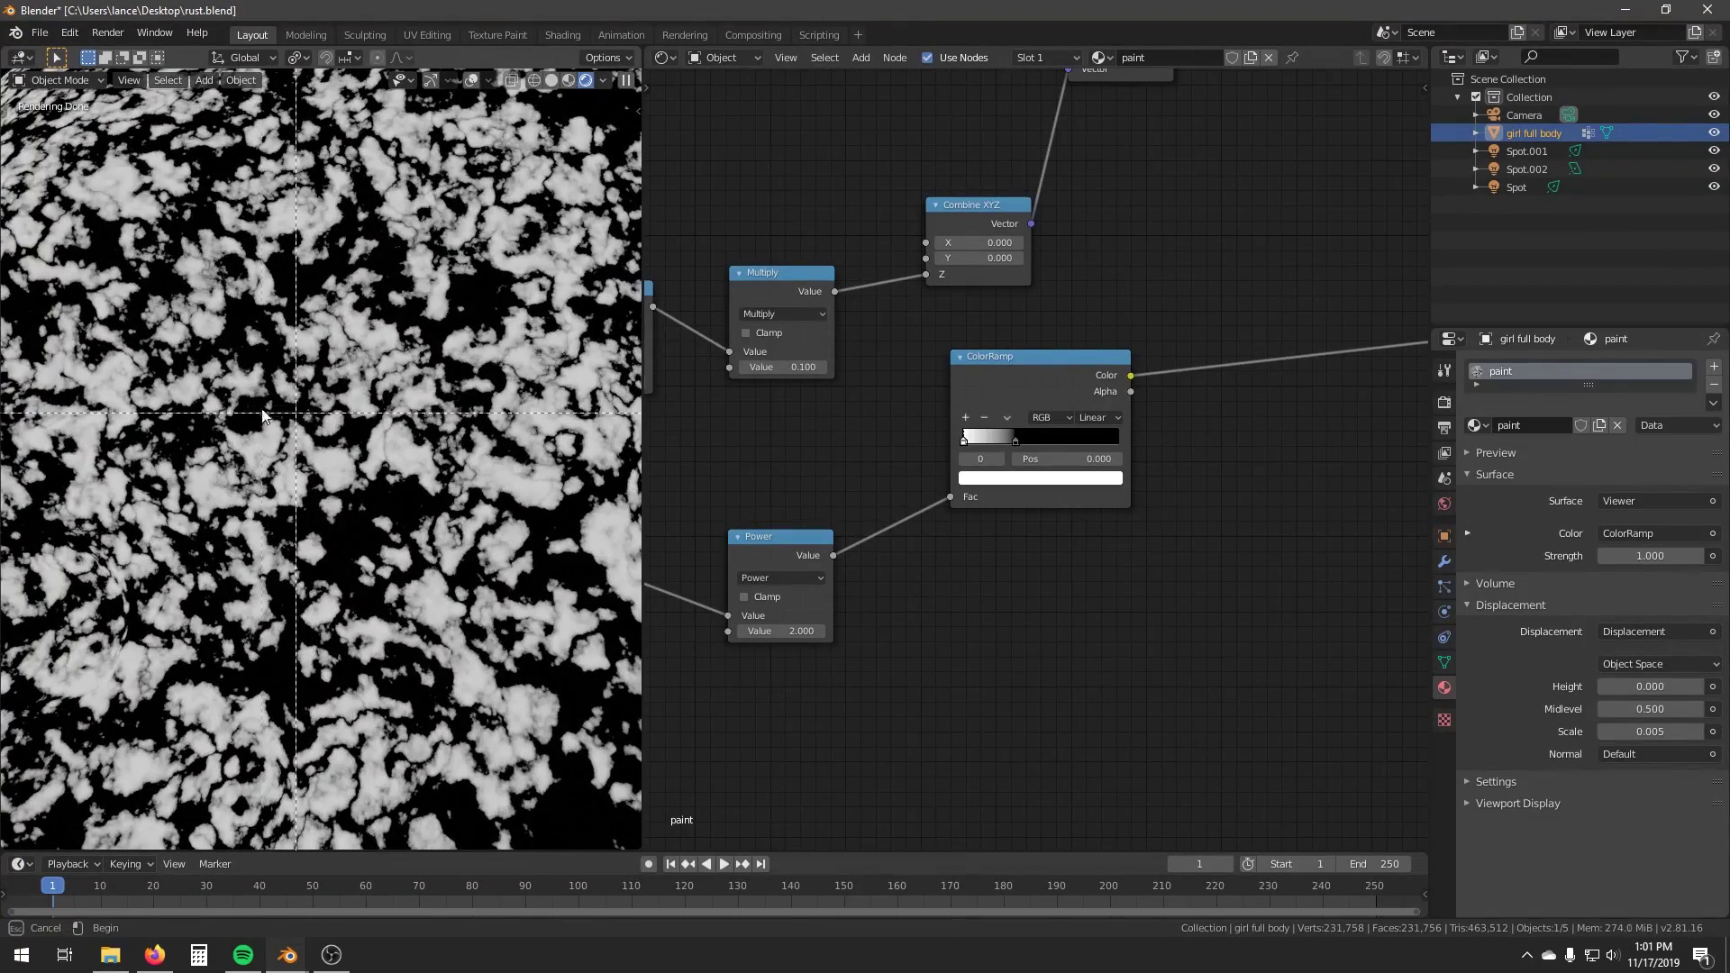
{"action": "left_click_drag", "start_coordinate": [323, 507], "coordinate": [325, 508]}
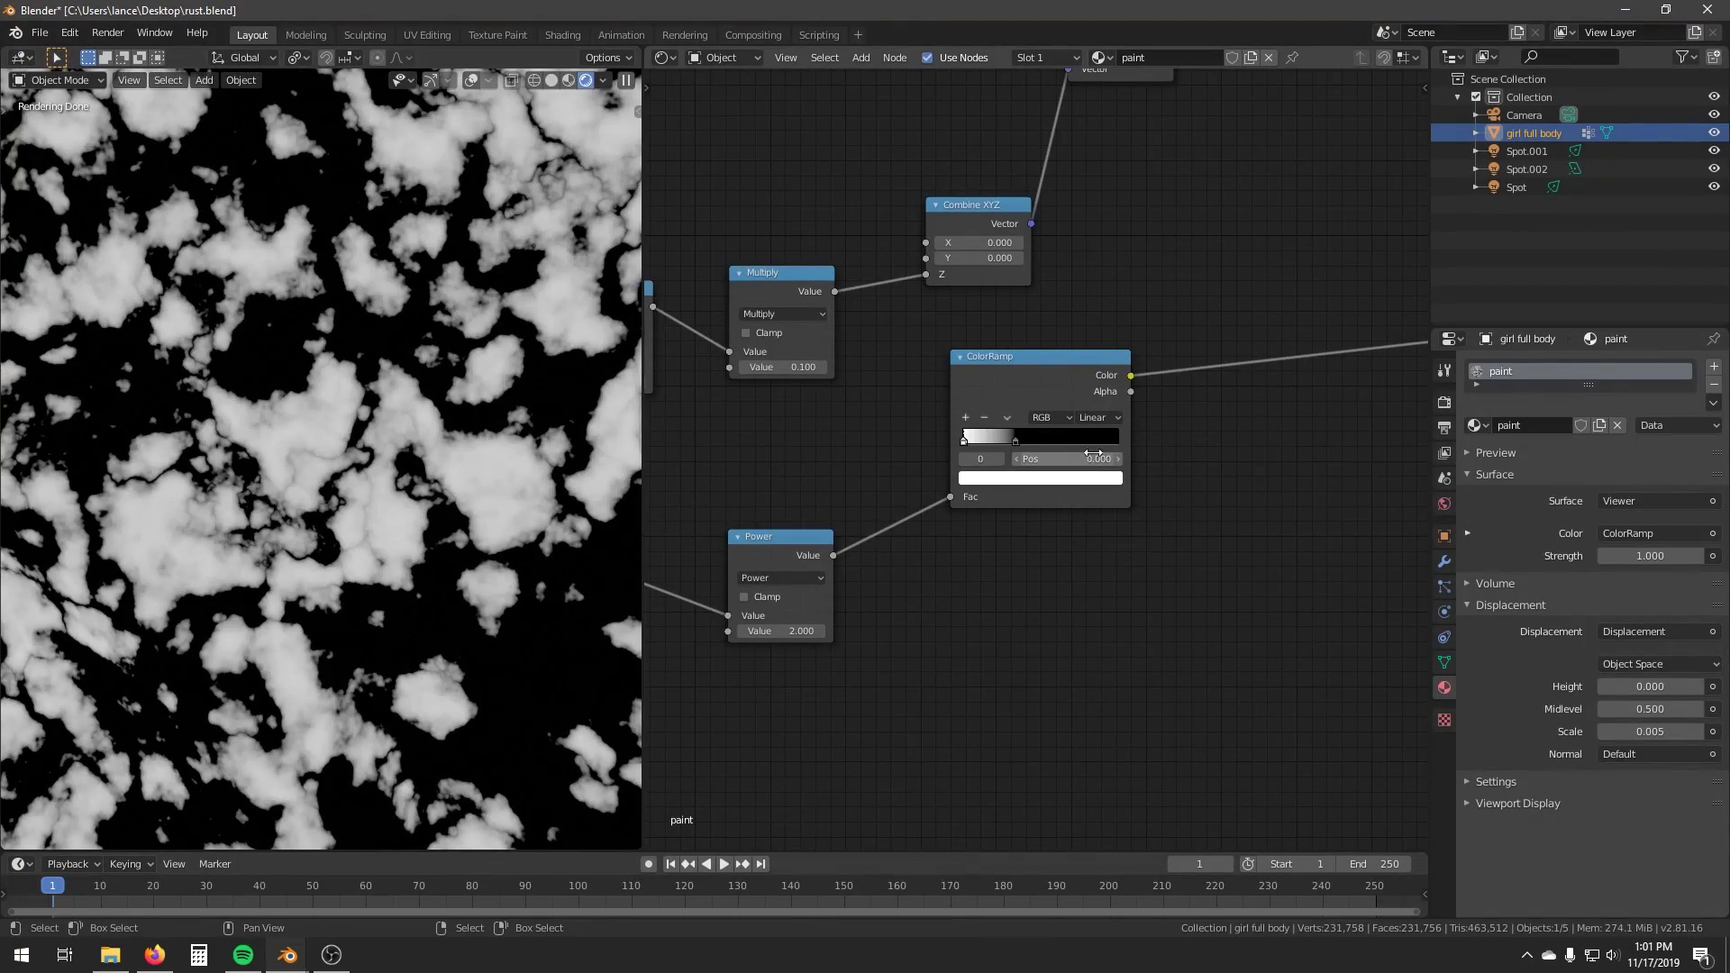
{"action": "left_click_drag", "start_coordinate": [1019, 440], "coordinate": [1015, 435]}
Insert a Math node after the ColorRamp's Color output and set its operation to Multiply.
{"action": "middle_click_drag", "start_coordinate": [1178, 377], "coordinate": [1130, 420]}
{"action": "scroll", "coordinate": [404, 488], "scroll_direction": "down", "scroll_amount": 5}
{"action": "middle_click_drag", "start_coordinate": [1267, 317], "coordinate": [1013, 391]}
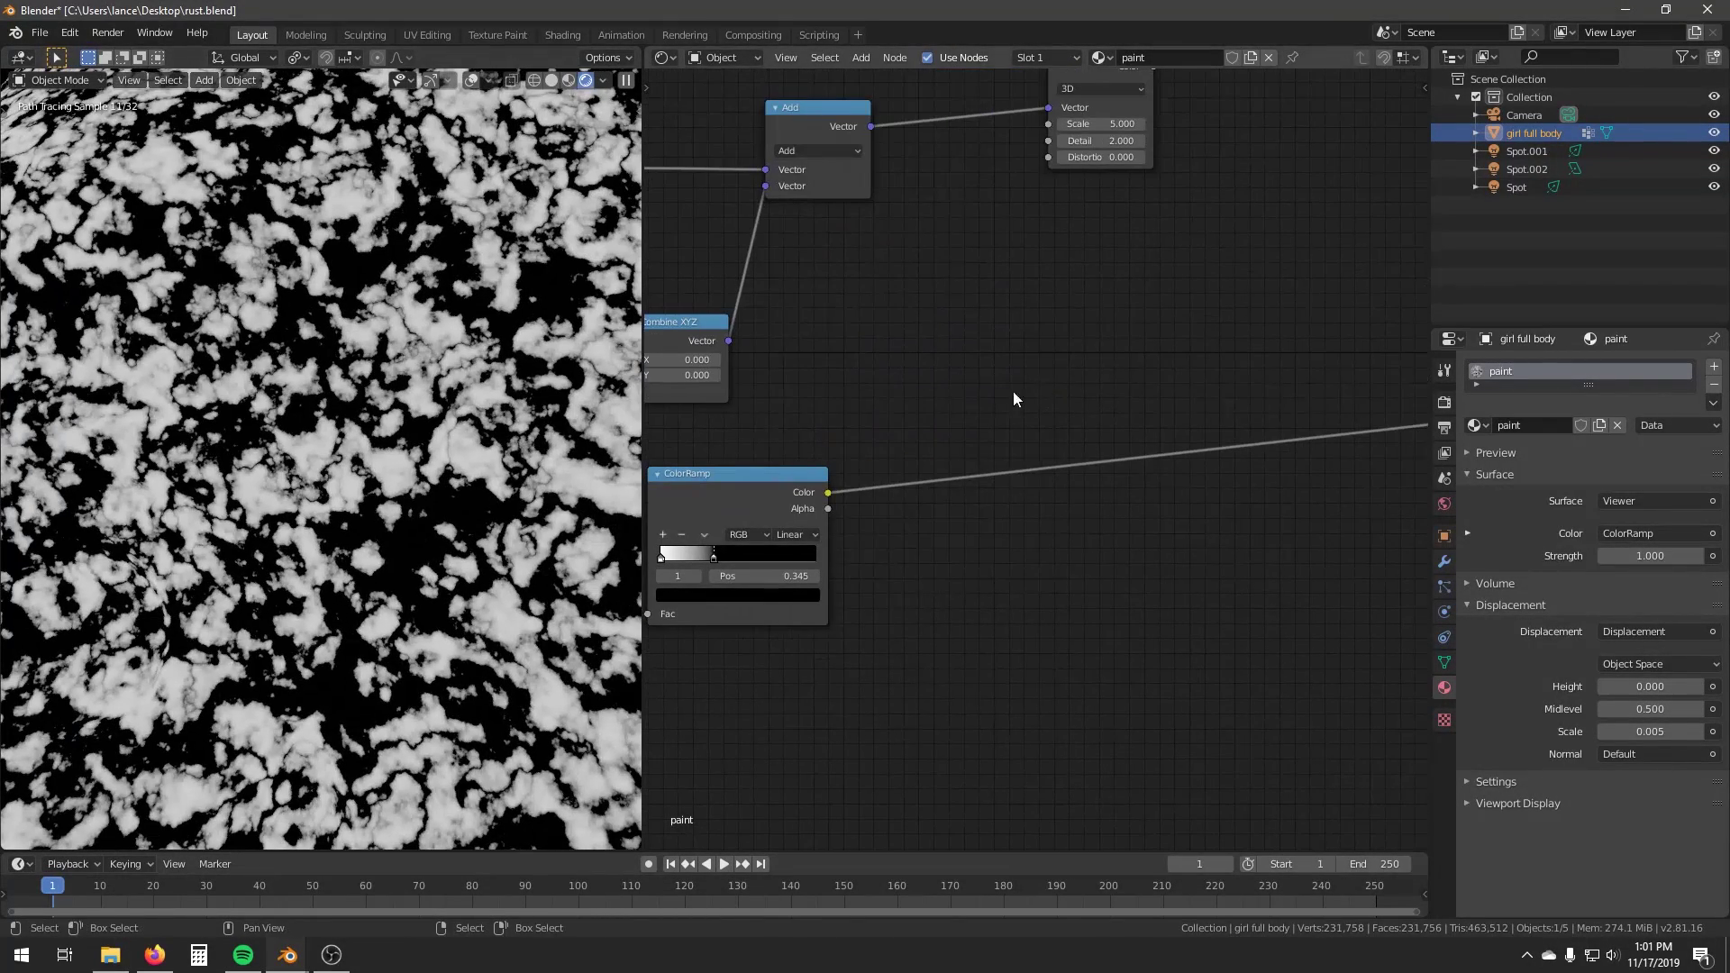
{"action": "middle_click_drag", "start_coordinate": [1026, 165], "coordinate": [982, 261]}
{"action": "key", "text": "shift+a"}
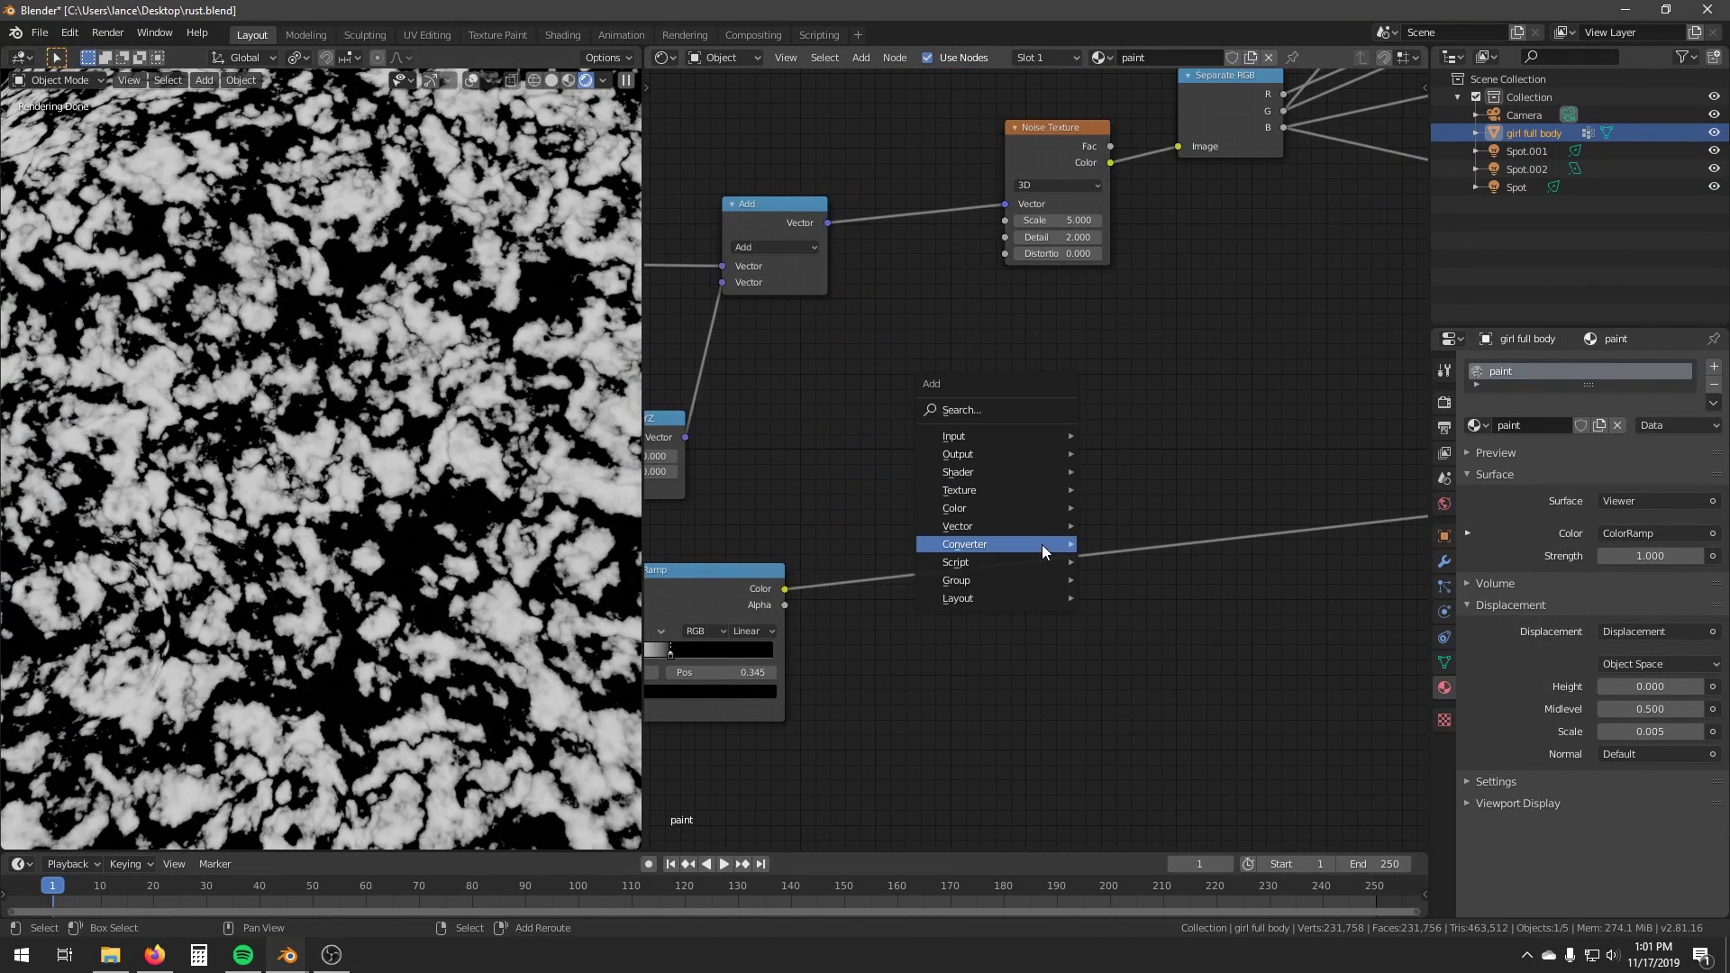
{"action": "mouse_move", "coordinate": [1043, 548]}
{"action": "left_click", "coordinate": [1144, 680]}
{"action": "left_click", "coordinate": [957, 551]}
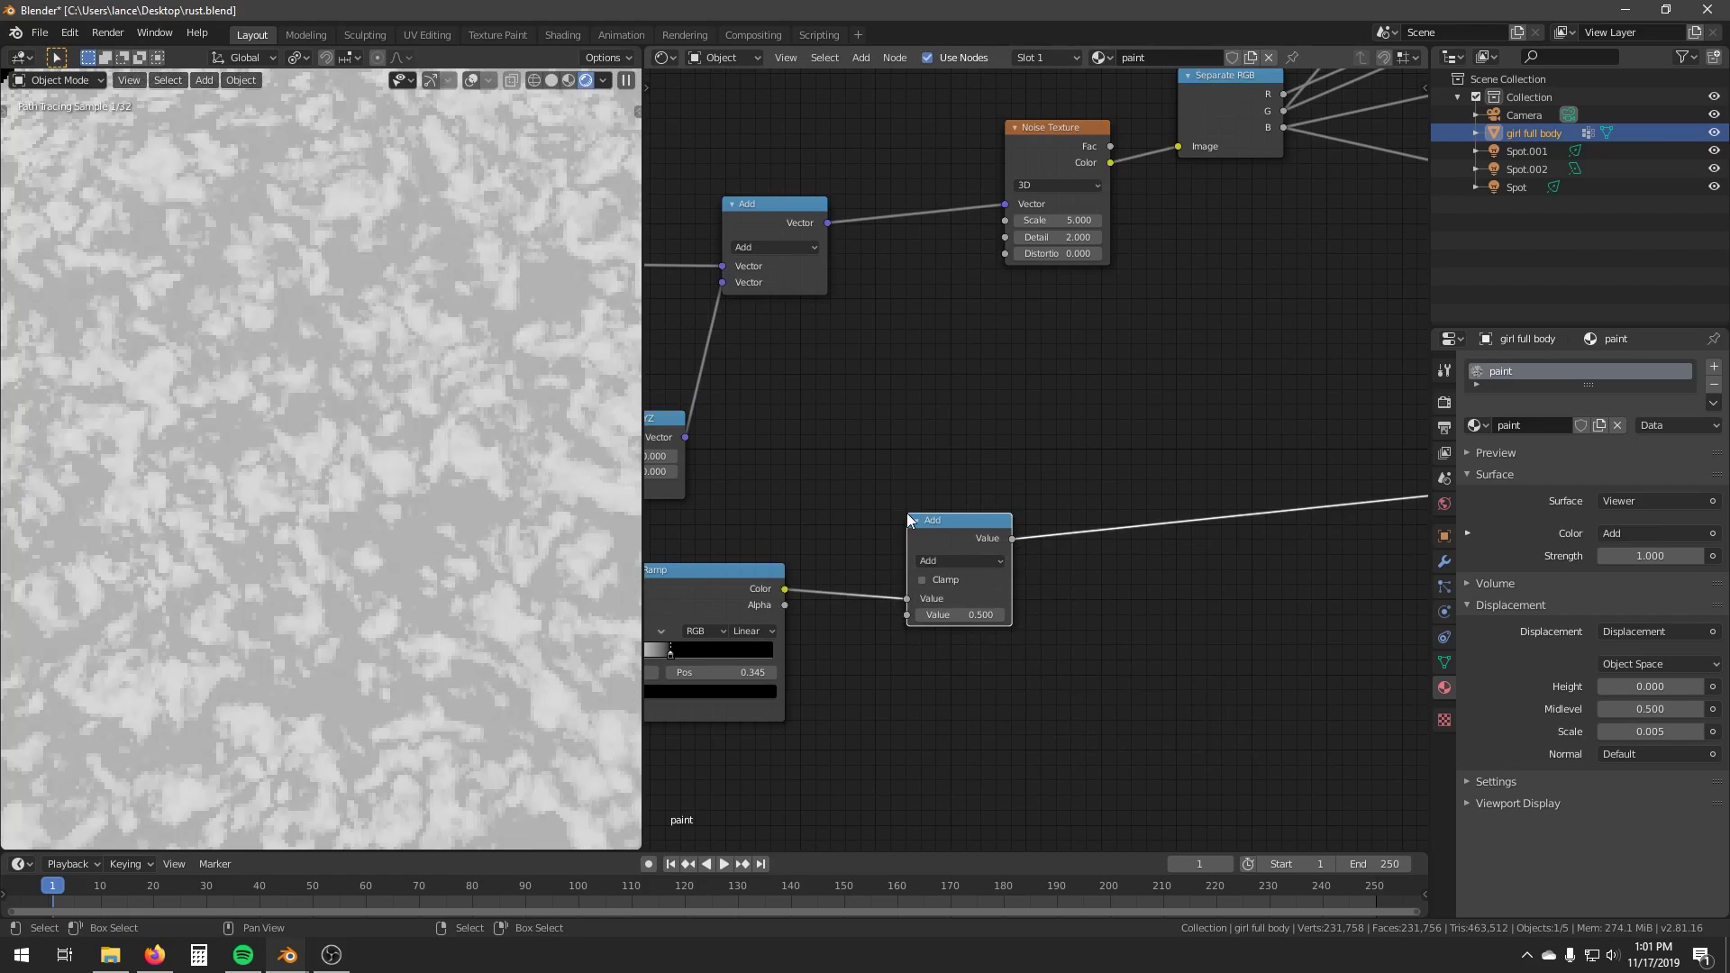
{"action": "left_click", "coordinate": [960, 560]}
{"action": "left_click", "coordinate": [951, 616]}
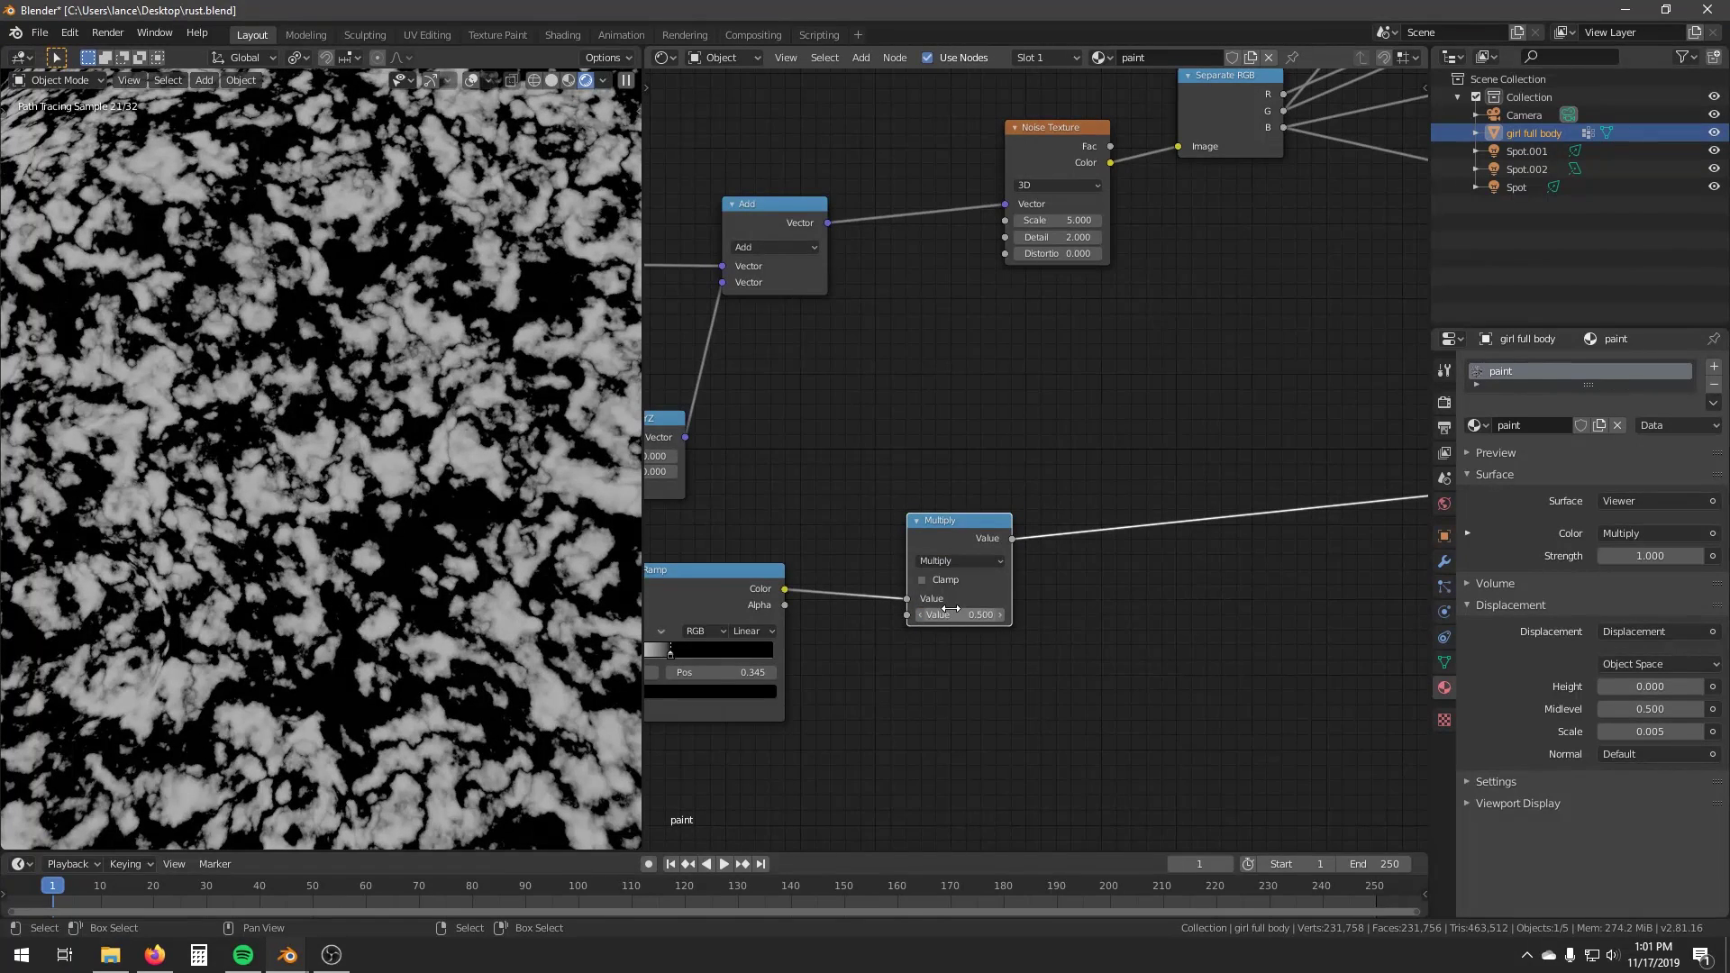
Set the new Multiply node's value to 0.12.
{"action": "left_click", "coordinate": [957, 614]}
{"action": "type", "text": ".1"}
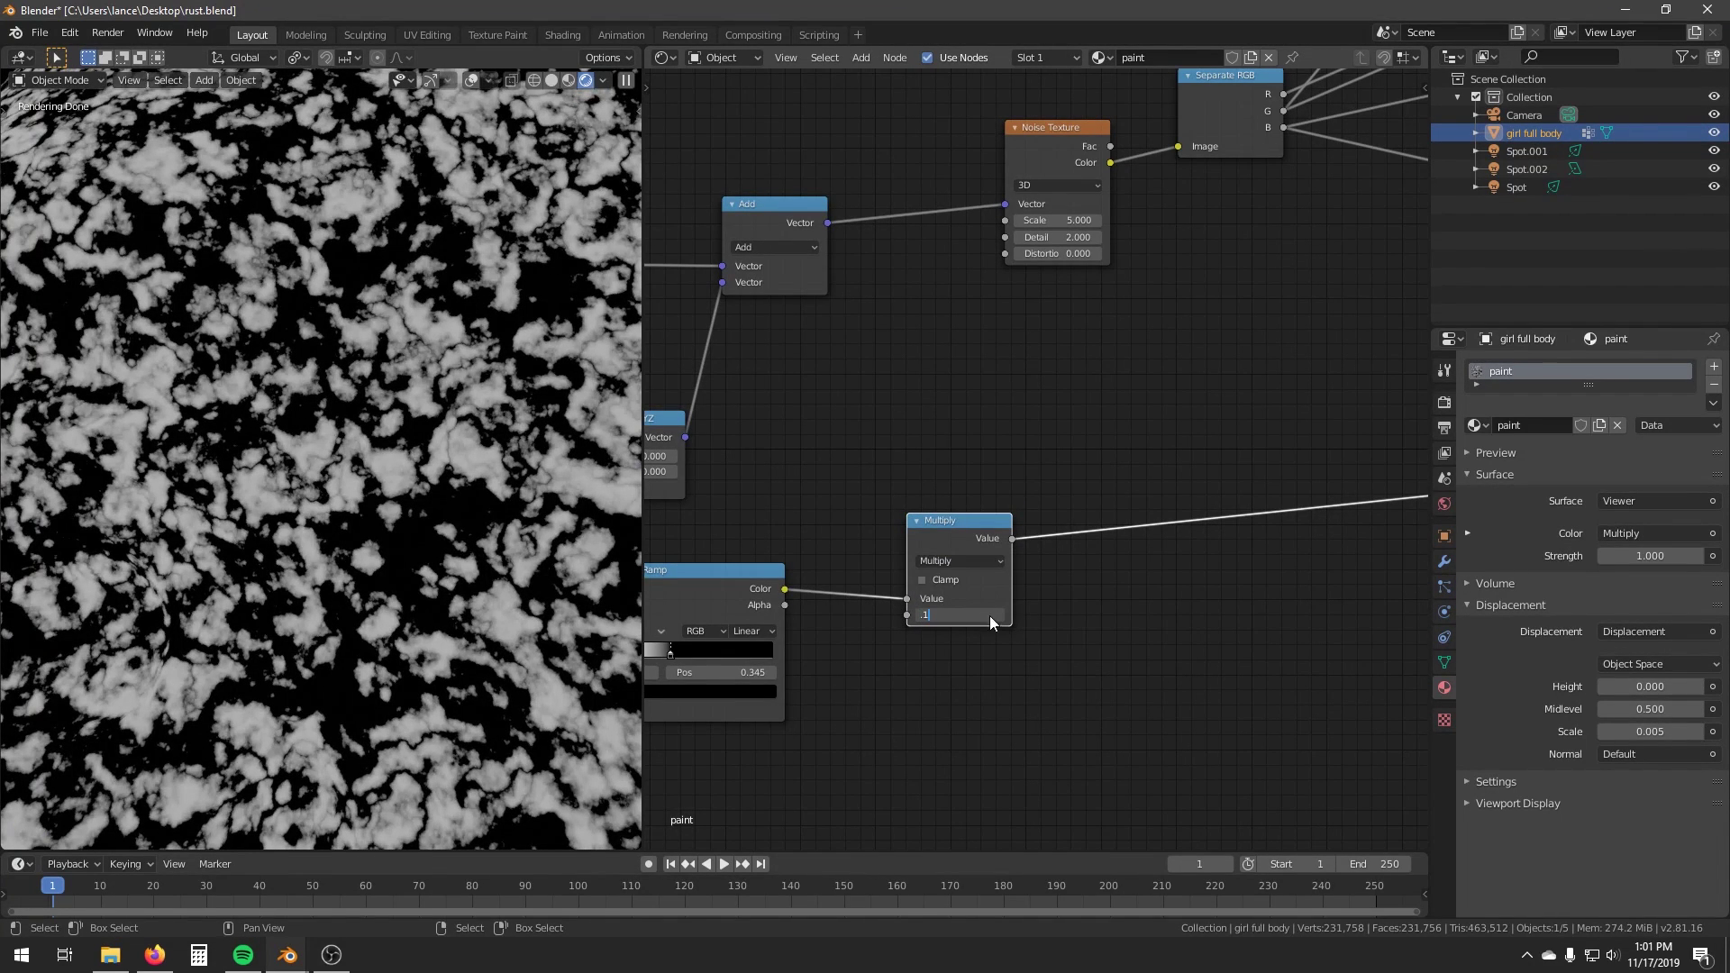
{"action": "type", "text": "0.12"}
{"action": "key", "text": "Return"}
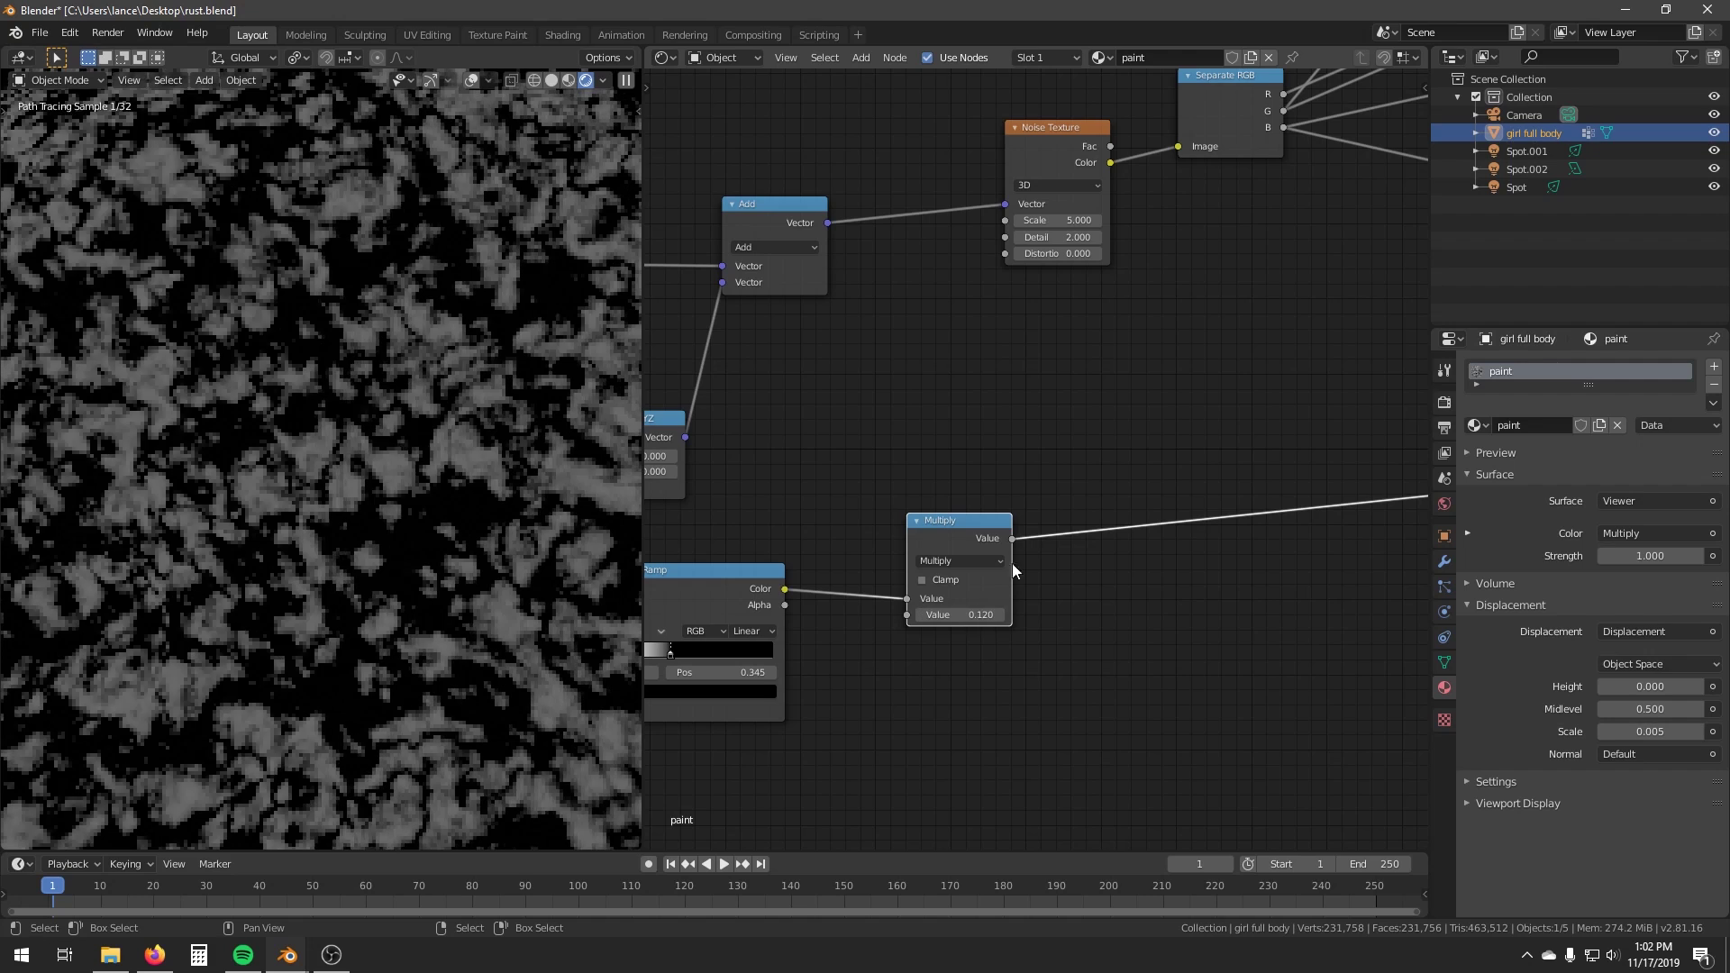
{"action": "scroll", "coordinate": [1070, 328], "scroll_direction": "down", "scroll_amount": 2}
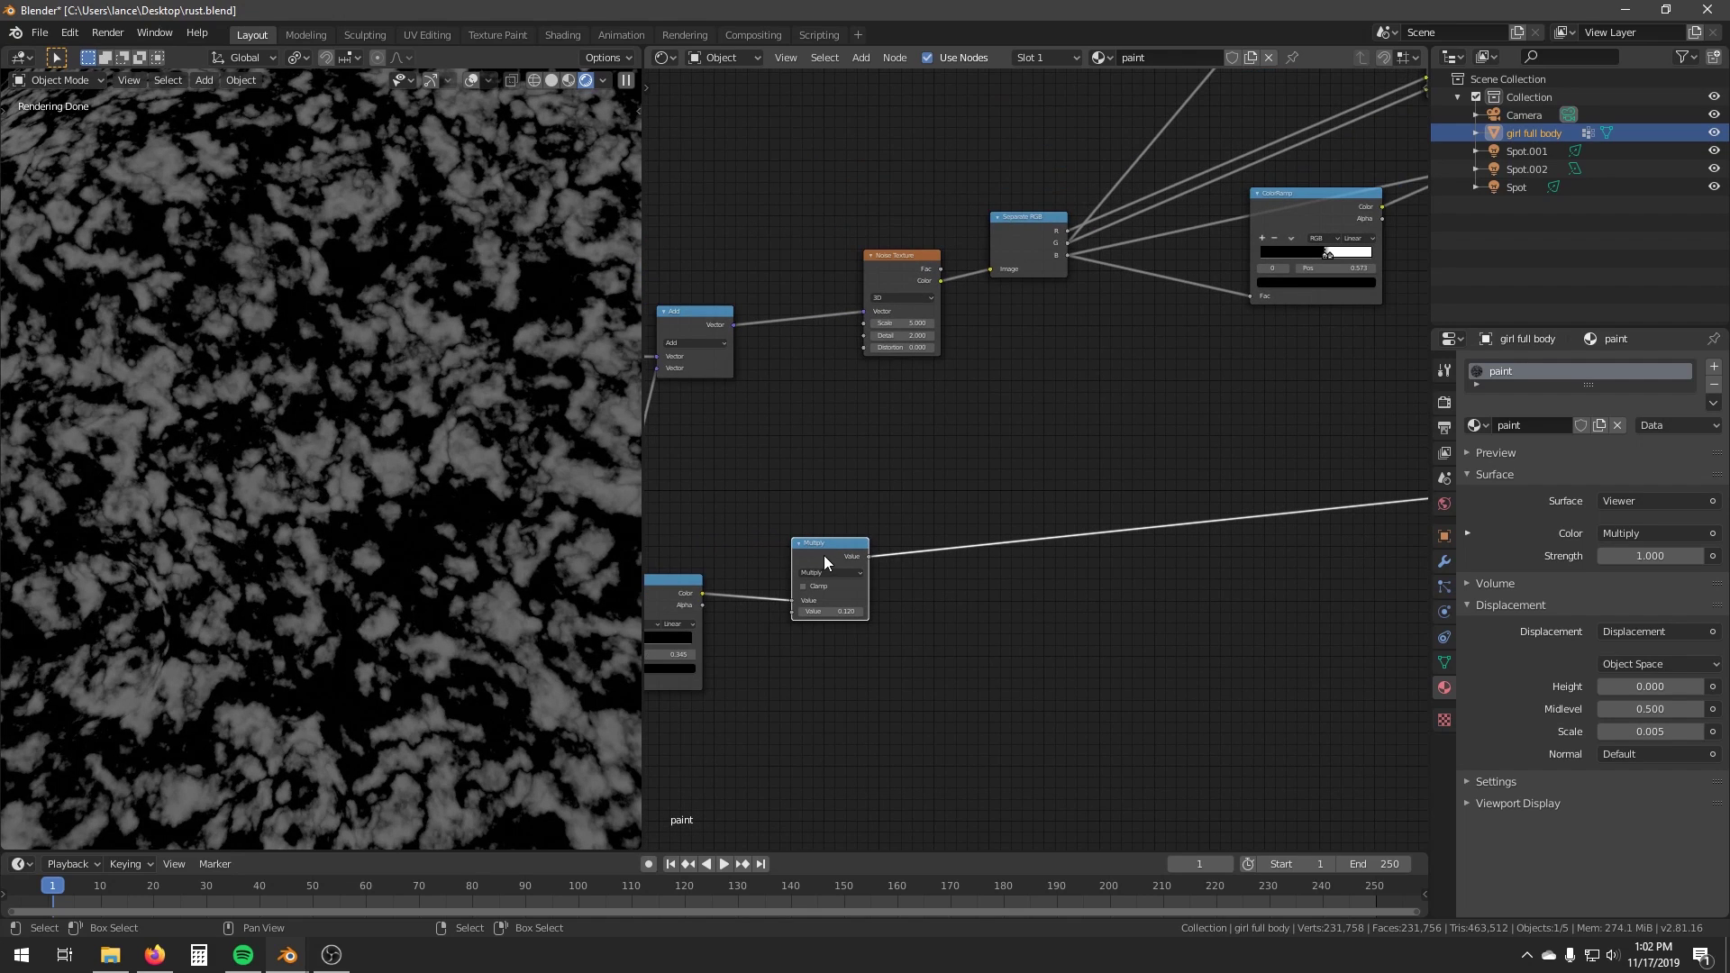
Move the Multiply node directly below the last Mix node, ahead of the shader.
{"action": "left_click_drag", "start_coordinate": [825, 557], "coordinate": [998, 532]}
{"action": "scroll", "coordinate": [1141, 406], "scroll_direction": "down", "scroll_amount": 9}
{"action": "middle_click_drag", "start_coordinate": [1143, 404], "coordinate": [830, 436]}
{"action": "key", "text": "g"}
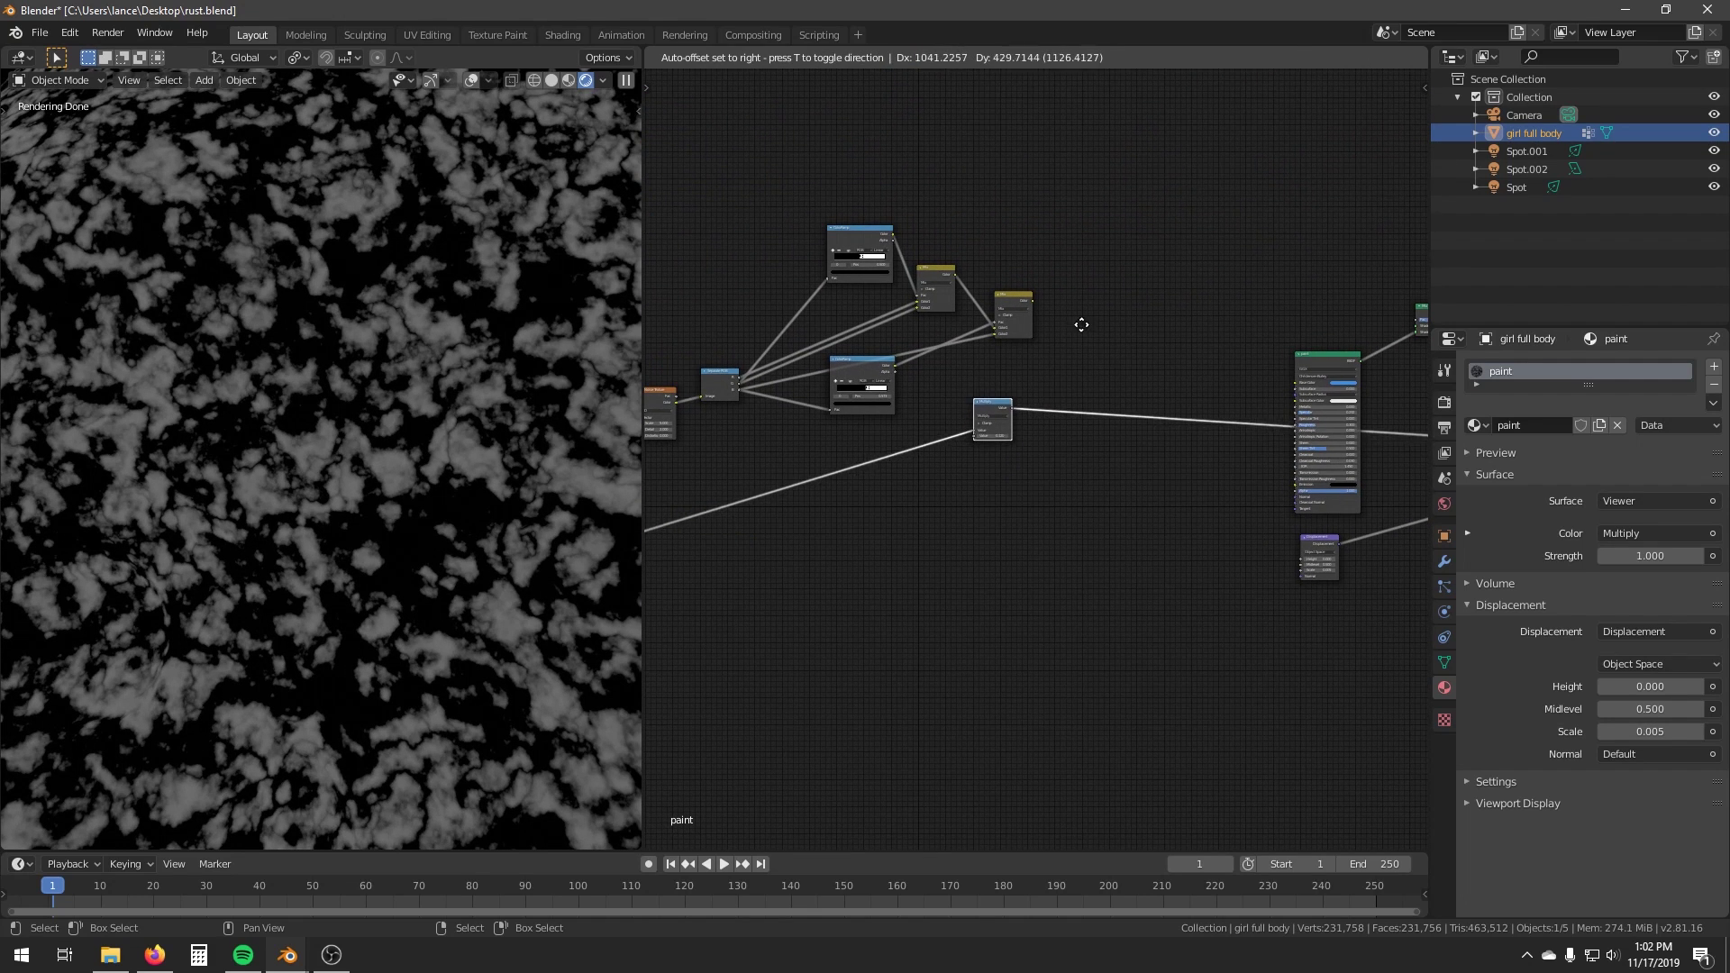
{"action": "left_click", "coordinate": [1083, 313]}
{"action": "scroll", "coordinate": [932, 450], "scroll_direction": "up", "scroll_amount": 9}
{"action": "middle_click_drag", "start_coordinate": [1097, 389], "coordinate": [855, 459]}
{"action": "key", "text": "g"}
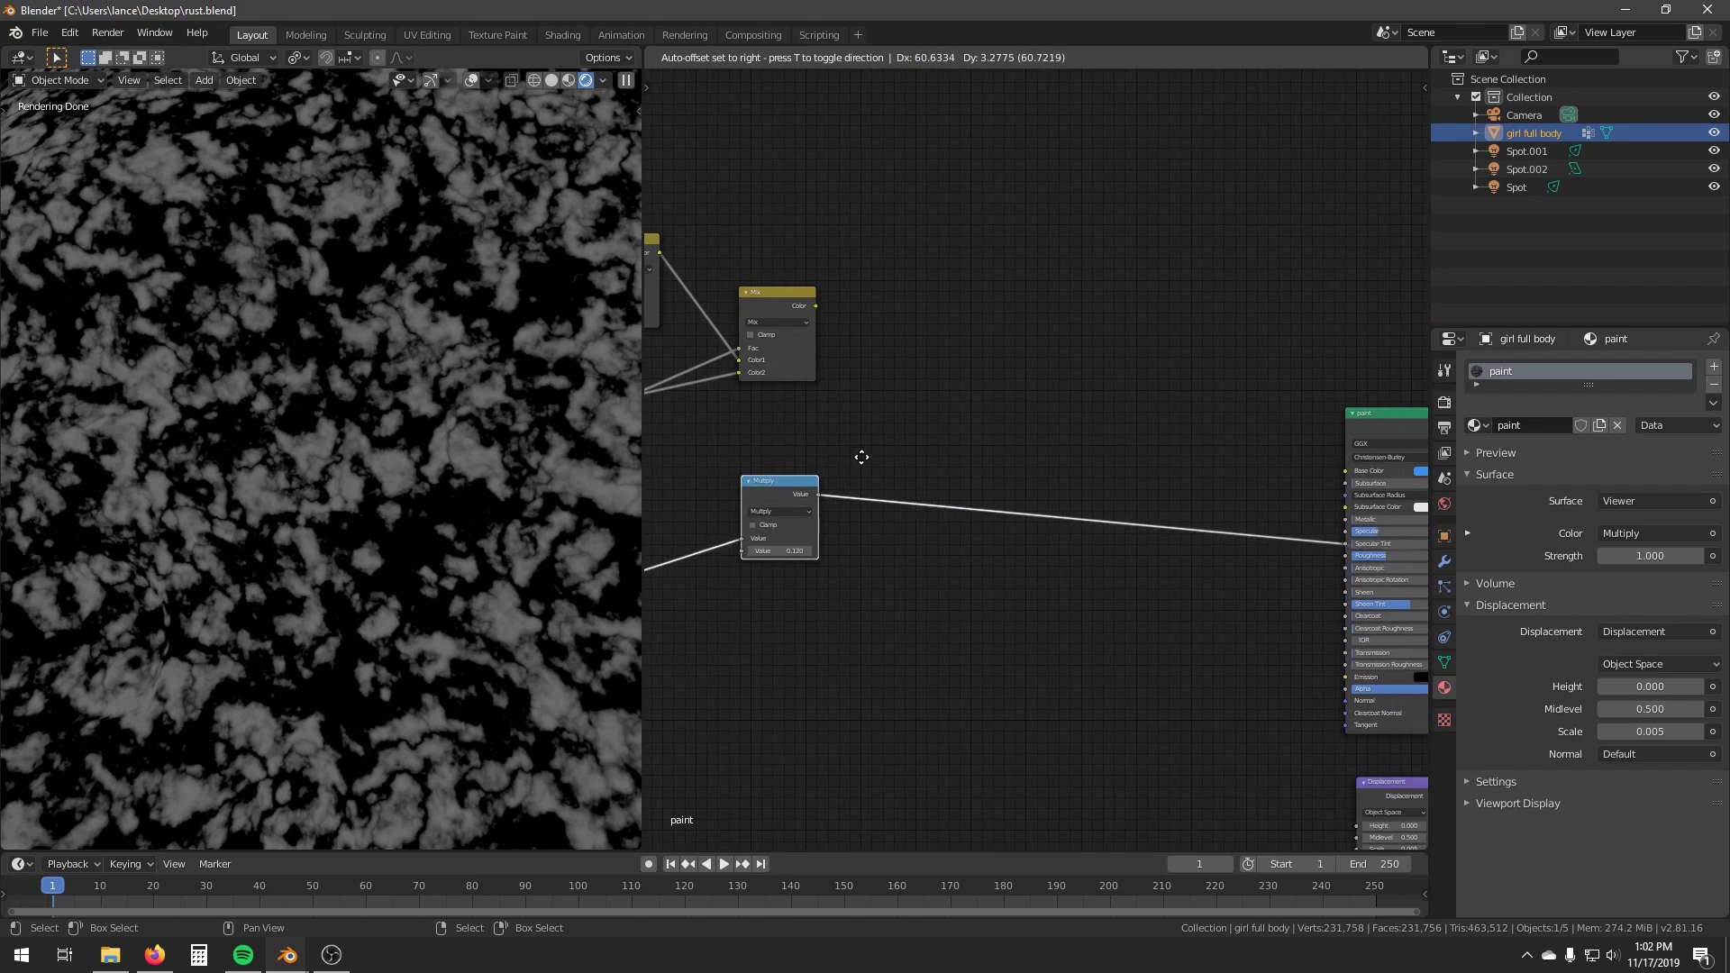
{"action": "left_click_drag", "start_coordinate": [862, 457], "coordinate": [855, 475]}
Duplicate the Multiply node and connect the last Mix node's Color and the original Multiply's Value to the copy's two inputs.
{"action": "key", "text": "shift+d"}
{"action": "left_click", "coordinate": [802, 407]}
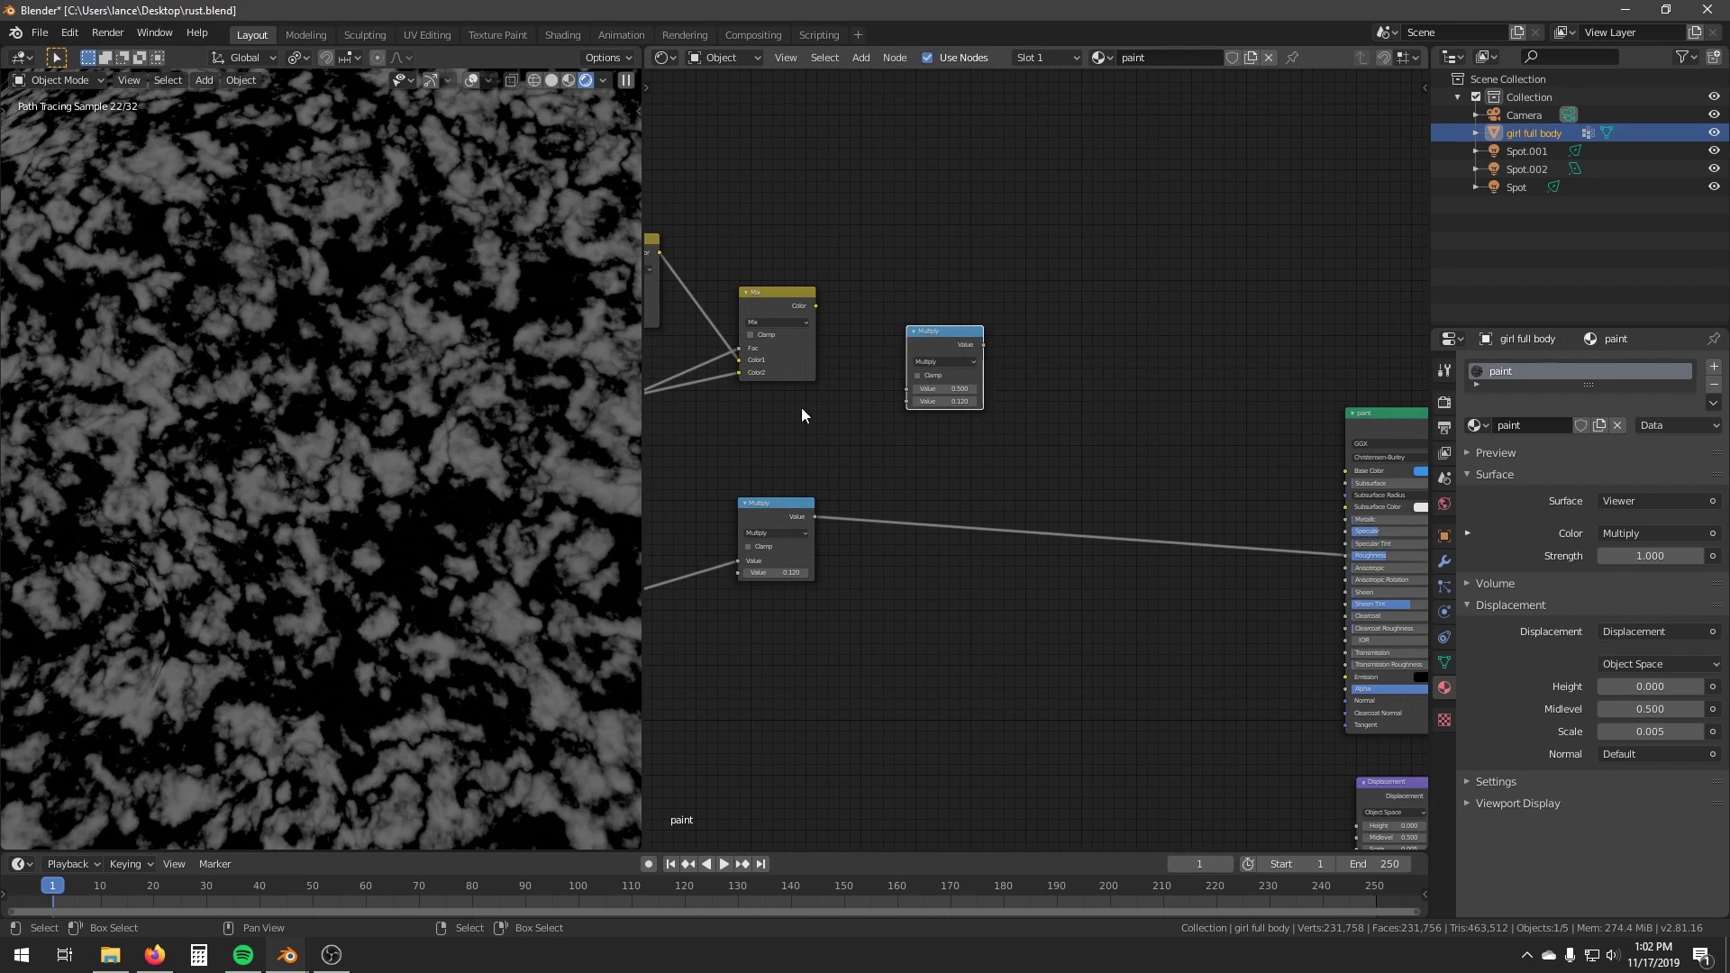
{"action": "scroll", "coordinate": [802, 410], "scroll_direction": "up", "scroll_amount": 2}
{"action": "left_click_drag", "start_coordinate": [849, 244], "coordinate": [963, 348]}
{"action": "left_click_drag", "start_coordinate": [847, 511], "coordinate": [963, 364]}
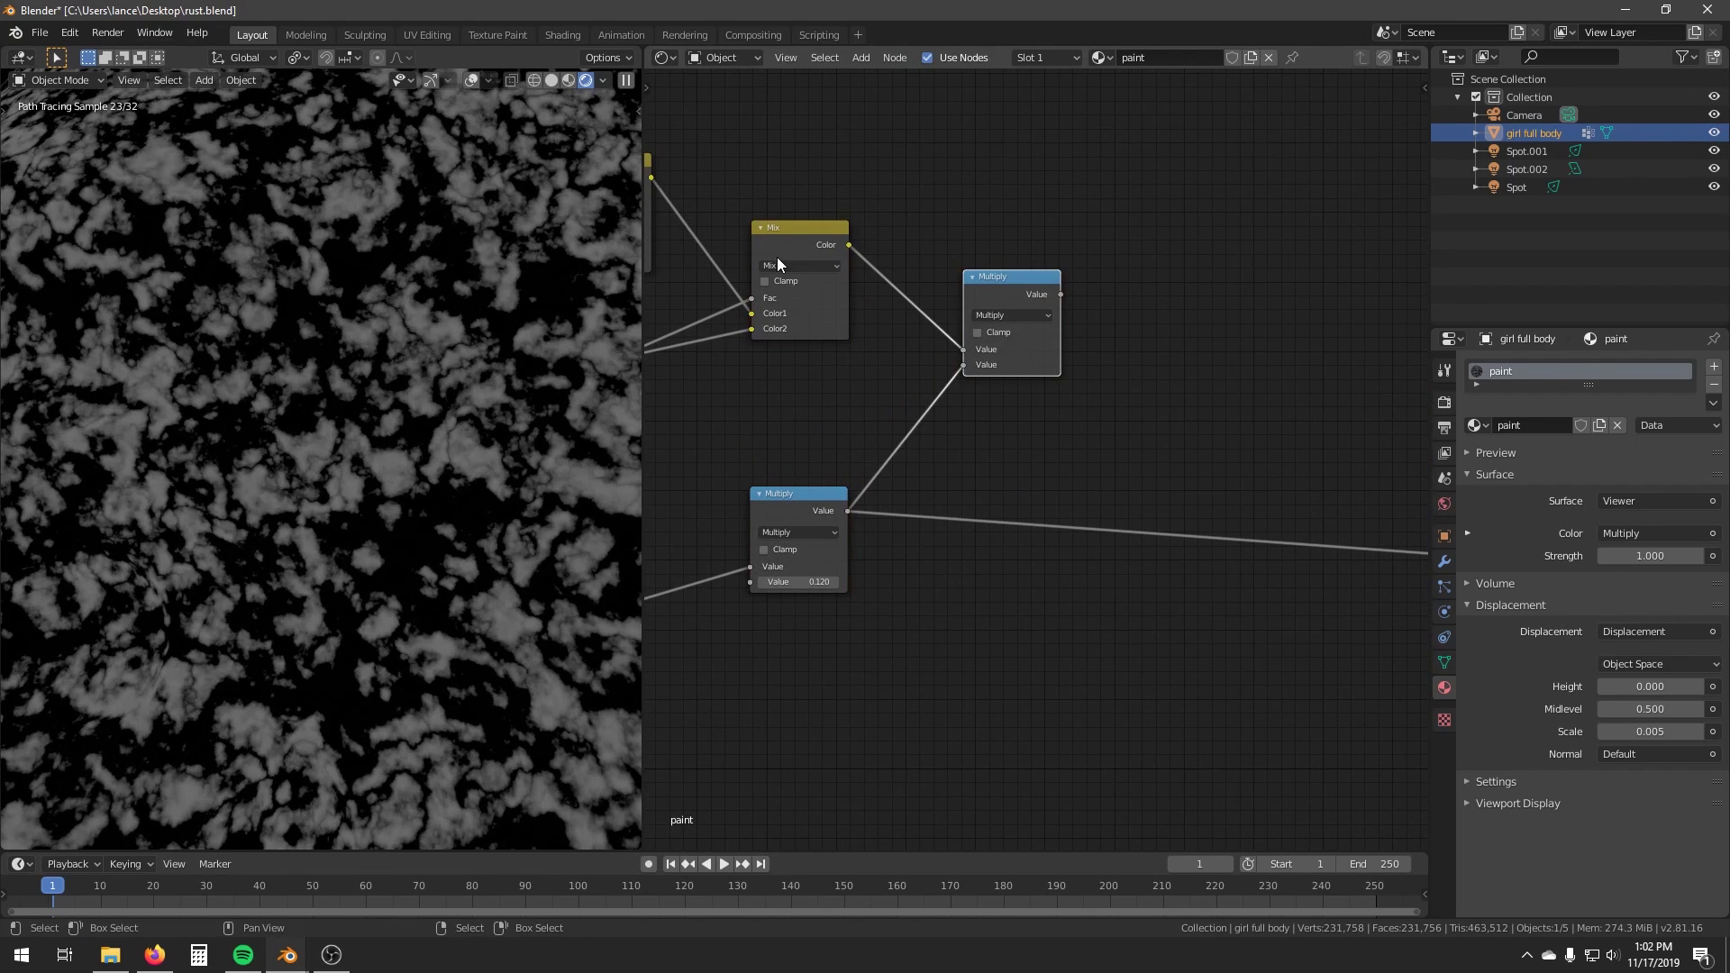
Set the duplicated Math node's operation to Subtract and preview its output on the model.
{"action": "left_click", "coordinate": [1013, 330]}
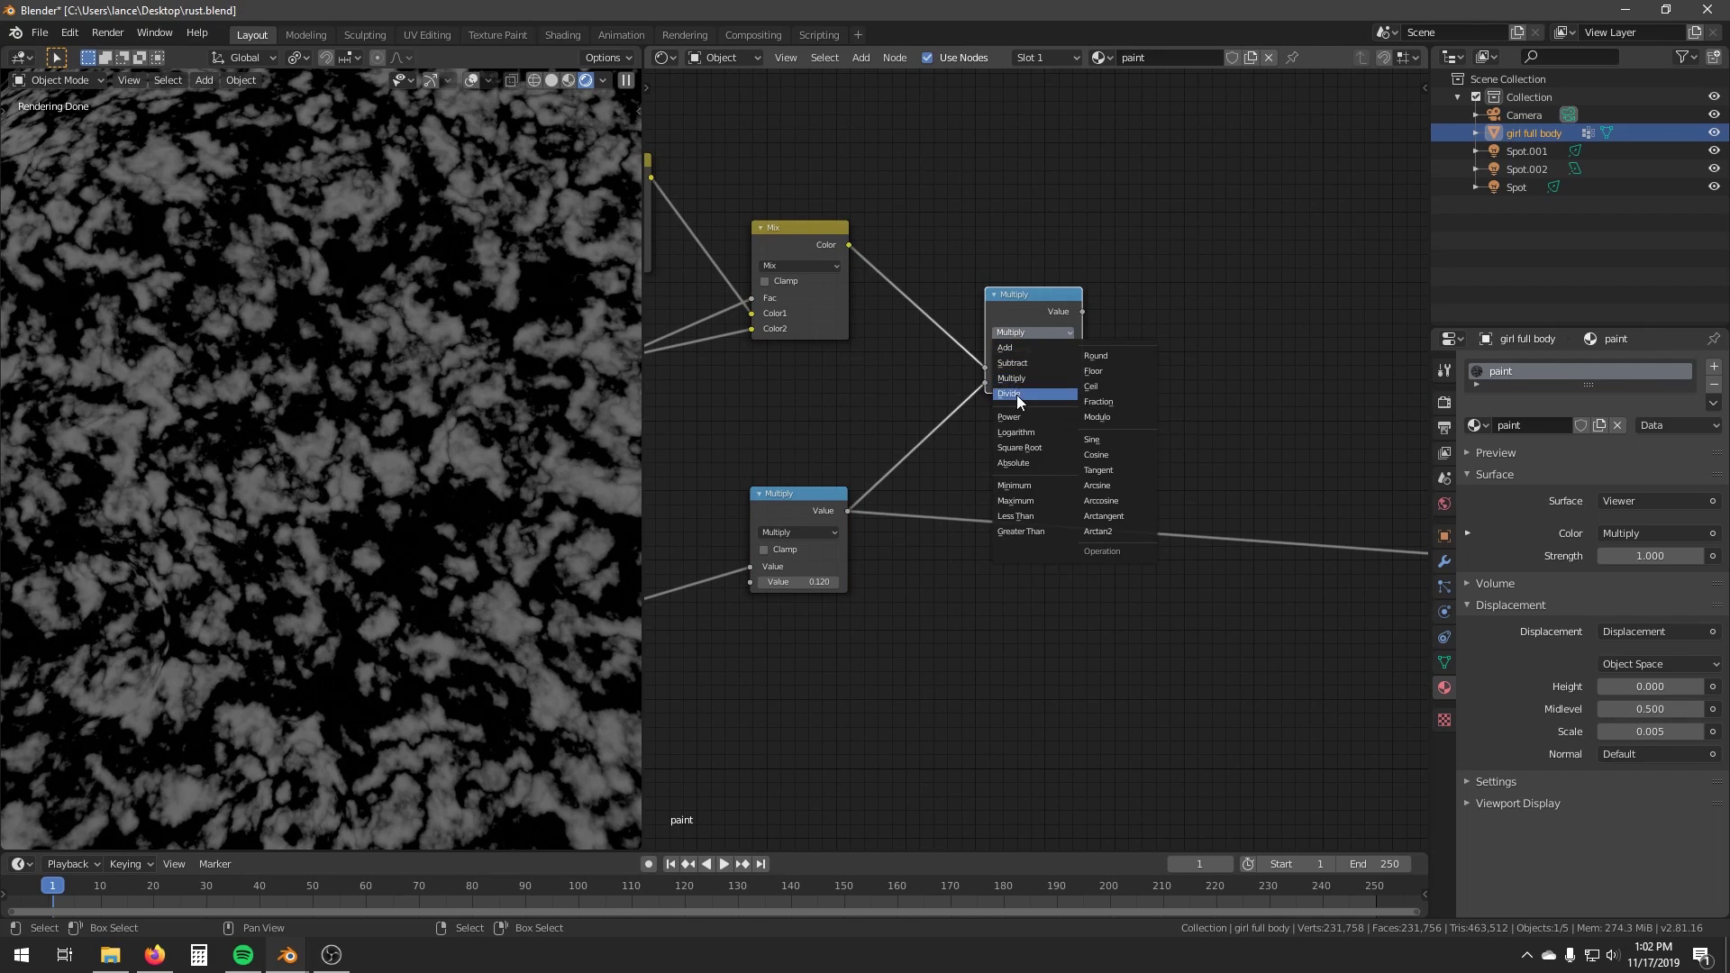
{"action": "left_click", "coordinate": [1019, 372]}
{"action": "left_click", "coordinate": [1011, 305], "text": "ctrl+shift"}
Examine the subtracted pattern on the head and compare it with the last Mix node's output.
{"action": "middle_click_drag", "start_coordinate": [928, 337], "coordinate": [1107, 341]}
{"action": "middle_click_drag", "start_coordinate": [398, 413], "coordinate": [382, 451]}
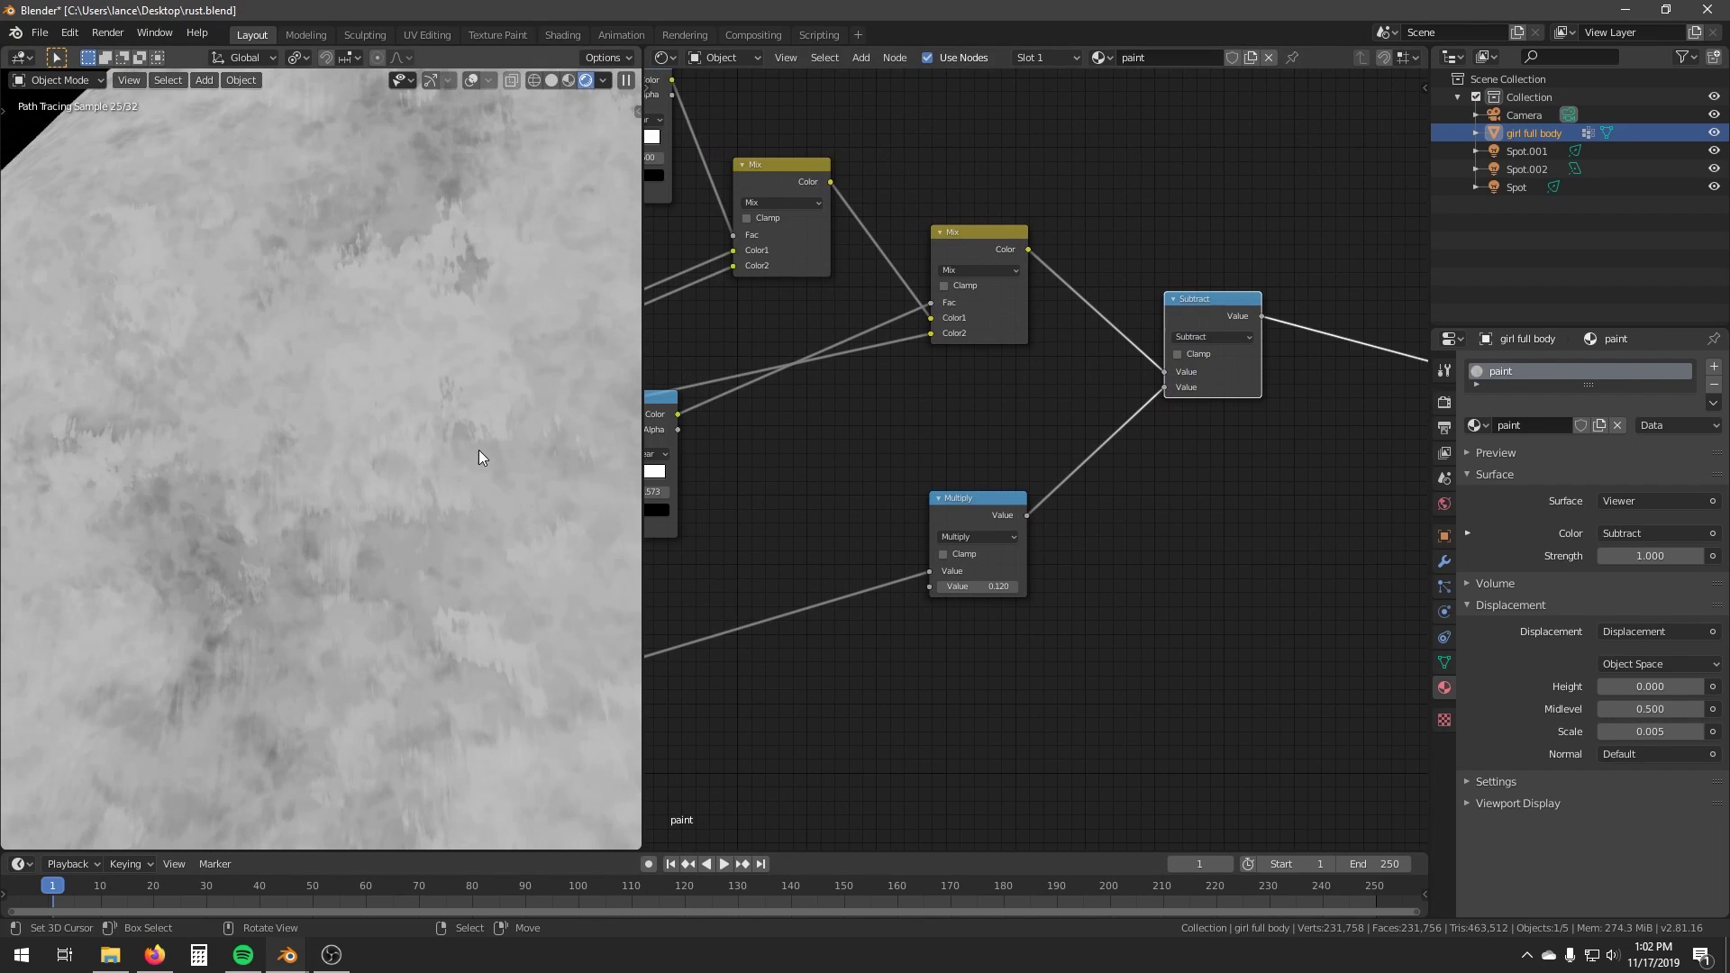
{"action": "middle_click_drag", "start_coordinate": [947, 386], "coordinate": [988, 388]}
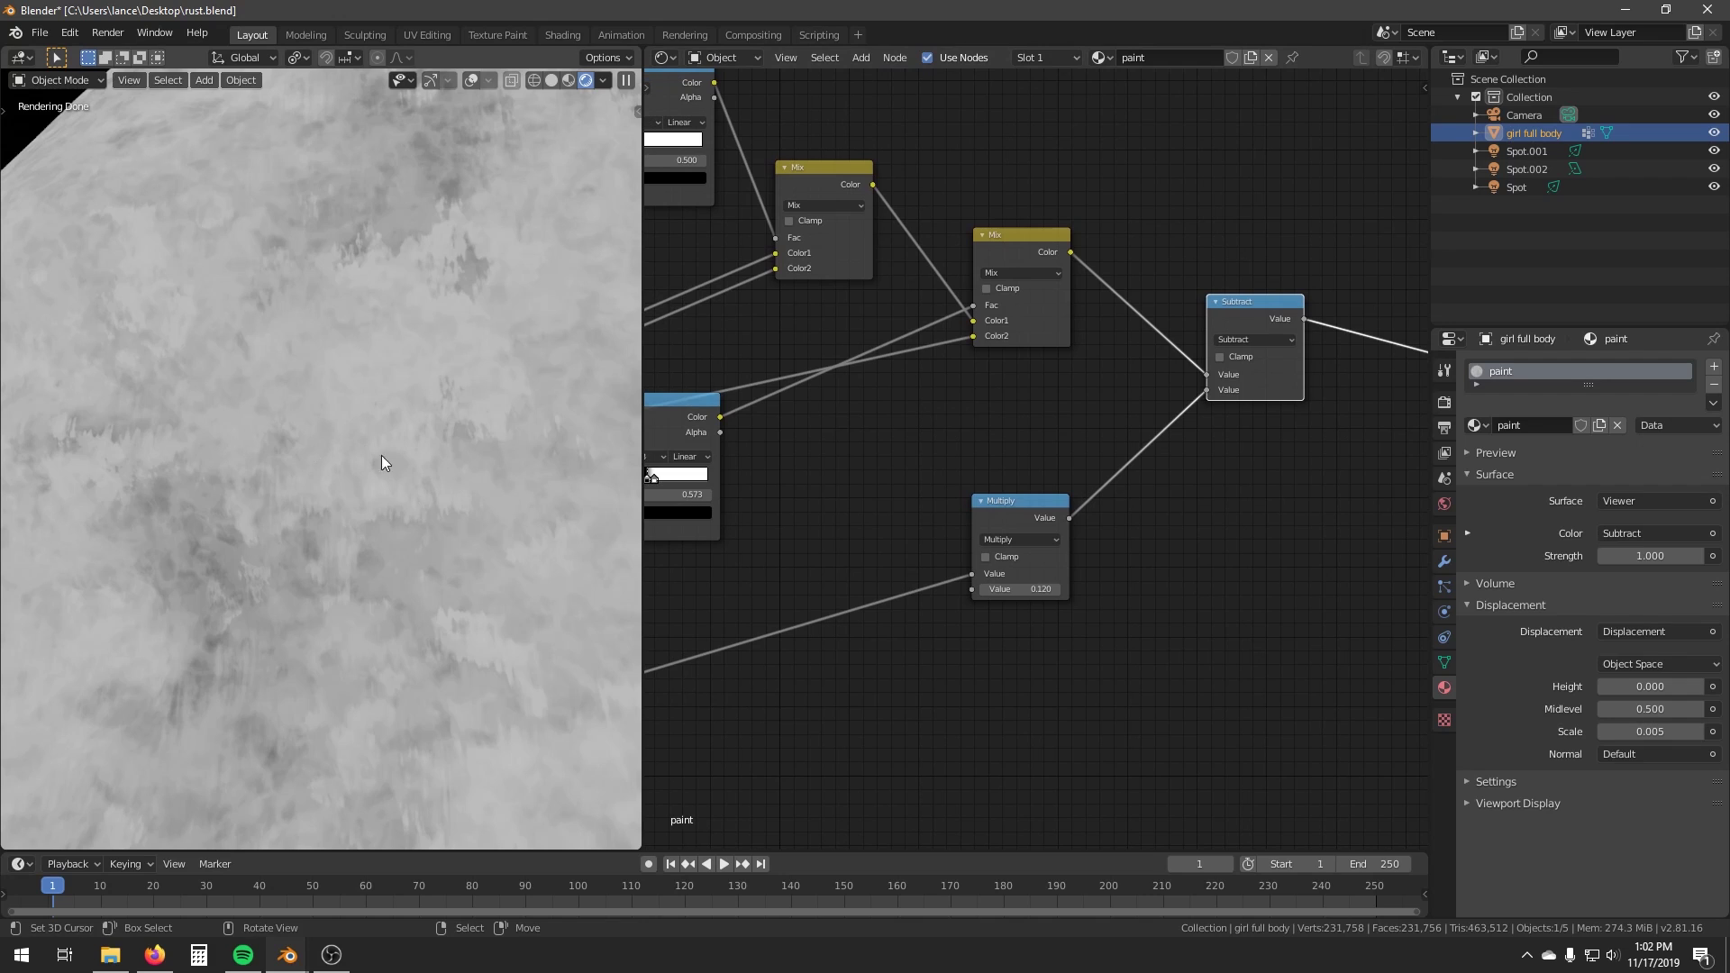
{"action": "mouse_move", "coordinate": [375, 521]}
{"action": "middle_mouse_down"}
{"action": "mouse_move", "coordinate": [141, 525]}
{"action": "mouse_move", "coordinate": [371, 487]}
{"action": "middle_mouse_up"}
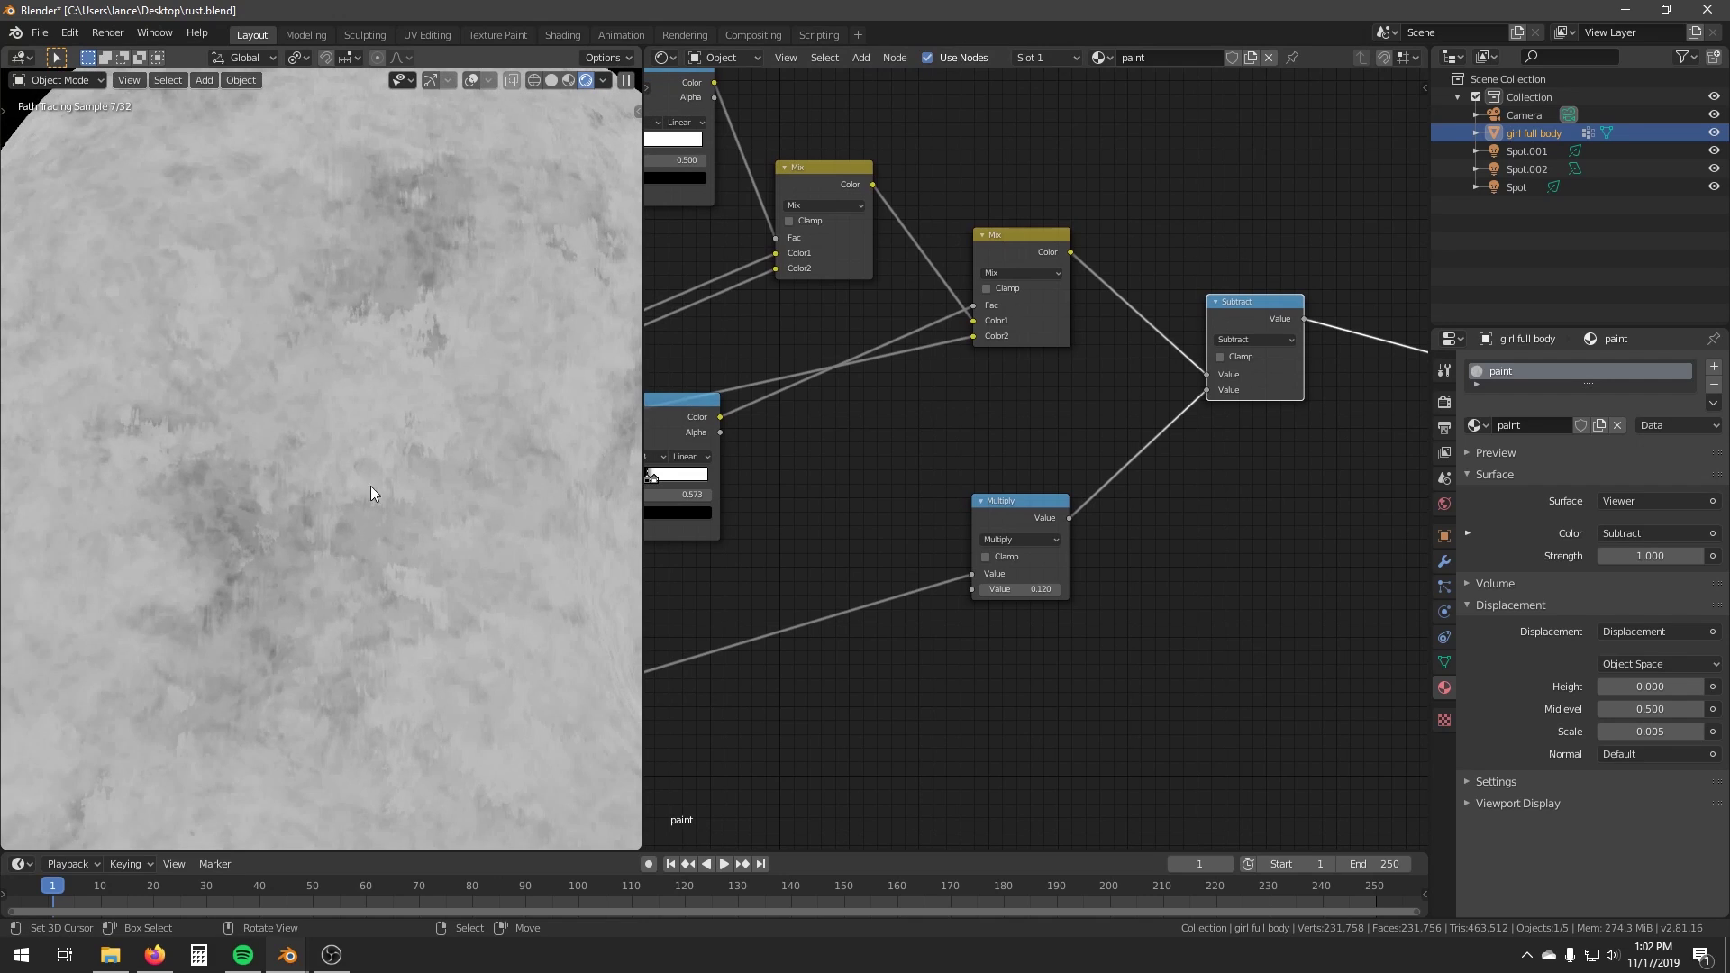
{"action": "middle_click_drag", "start_coordinate": [1055, 340], "coordinate": [1137, 354]}
{"action": "middle_click_drag", "start_coordinate": [344, 491], "coordinate": [360, 483]}
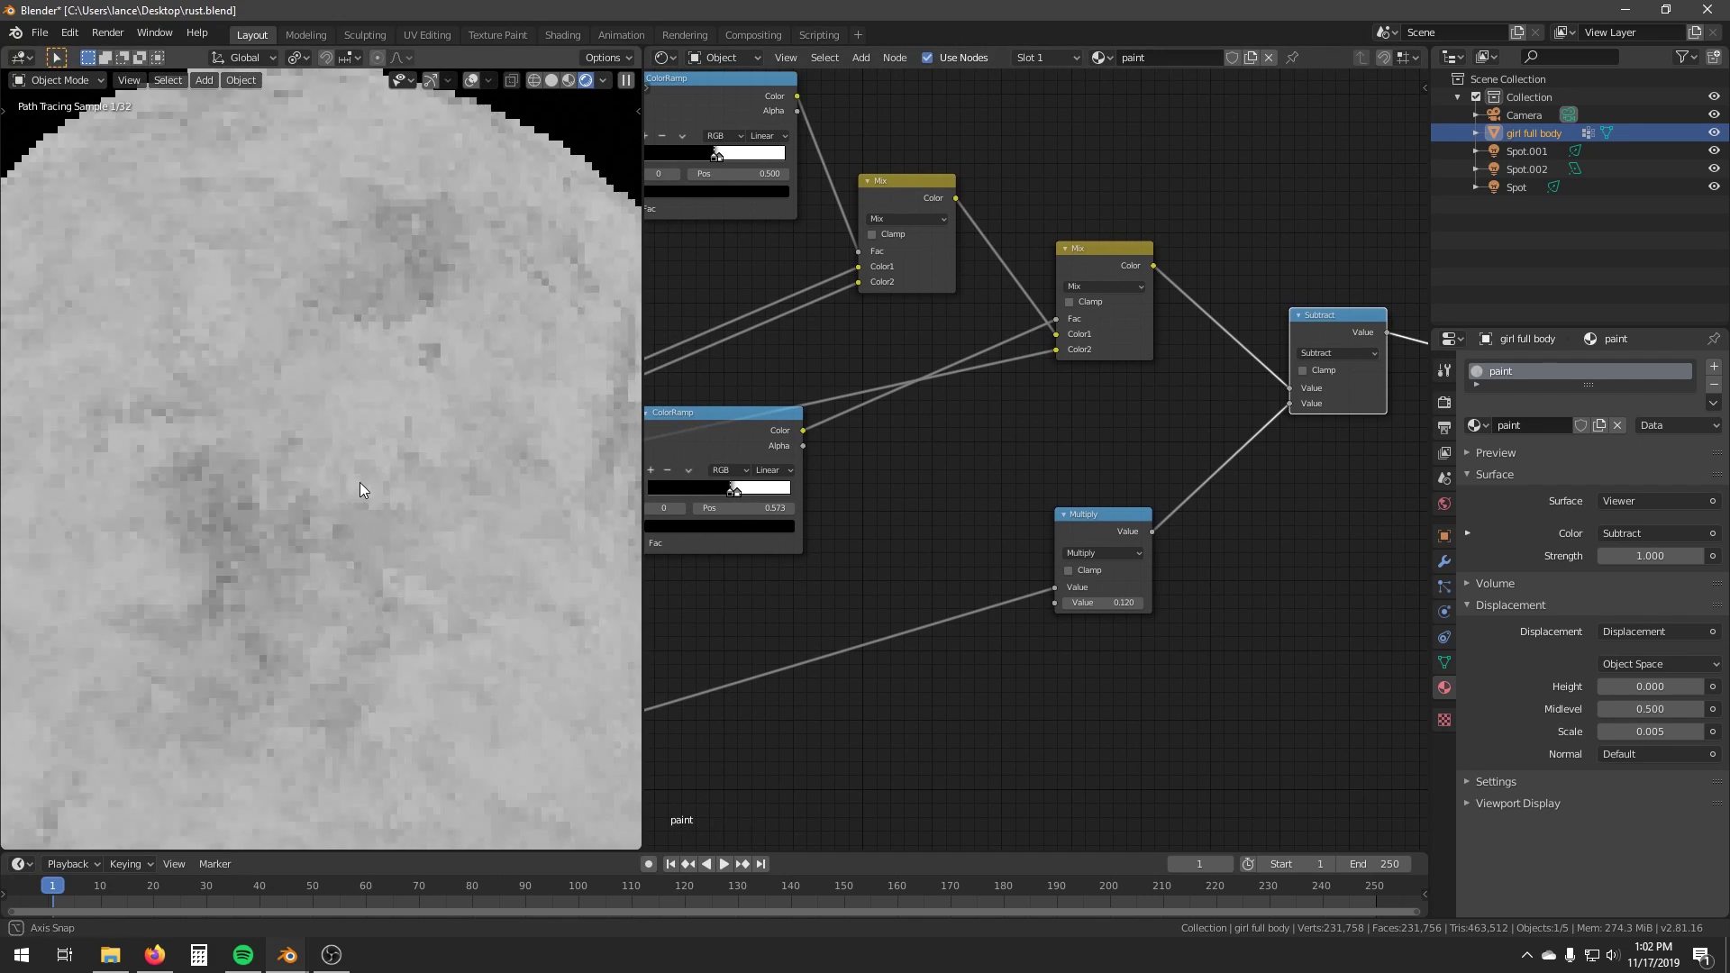
{"action": "left_click", "coordinate": [1099, 252], "text": "ctrl+shift"}
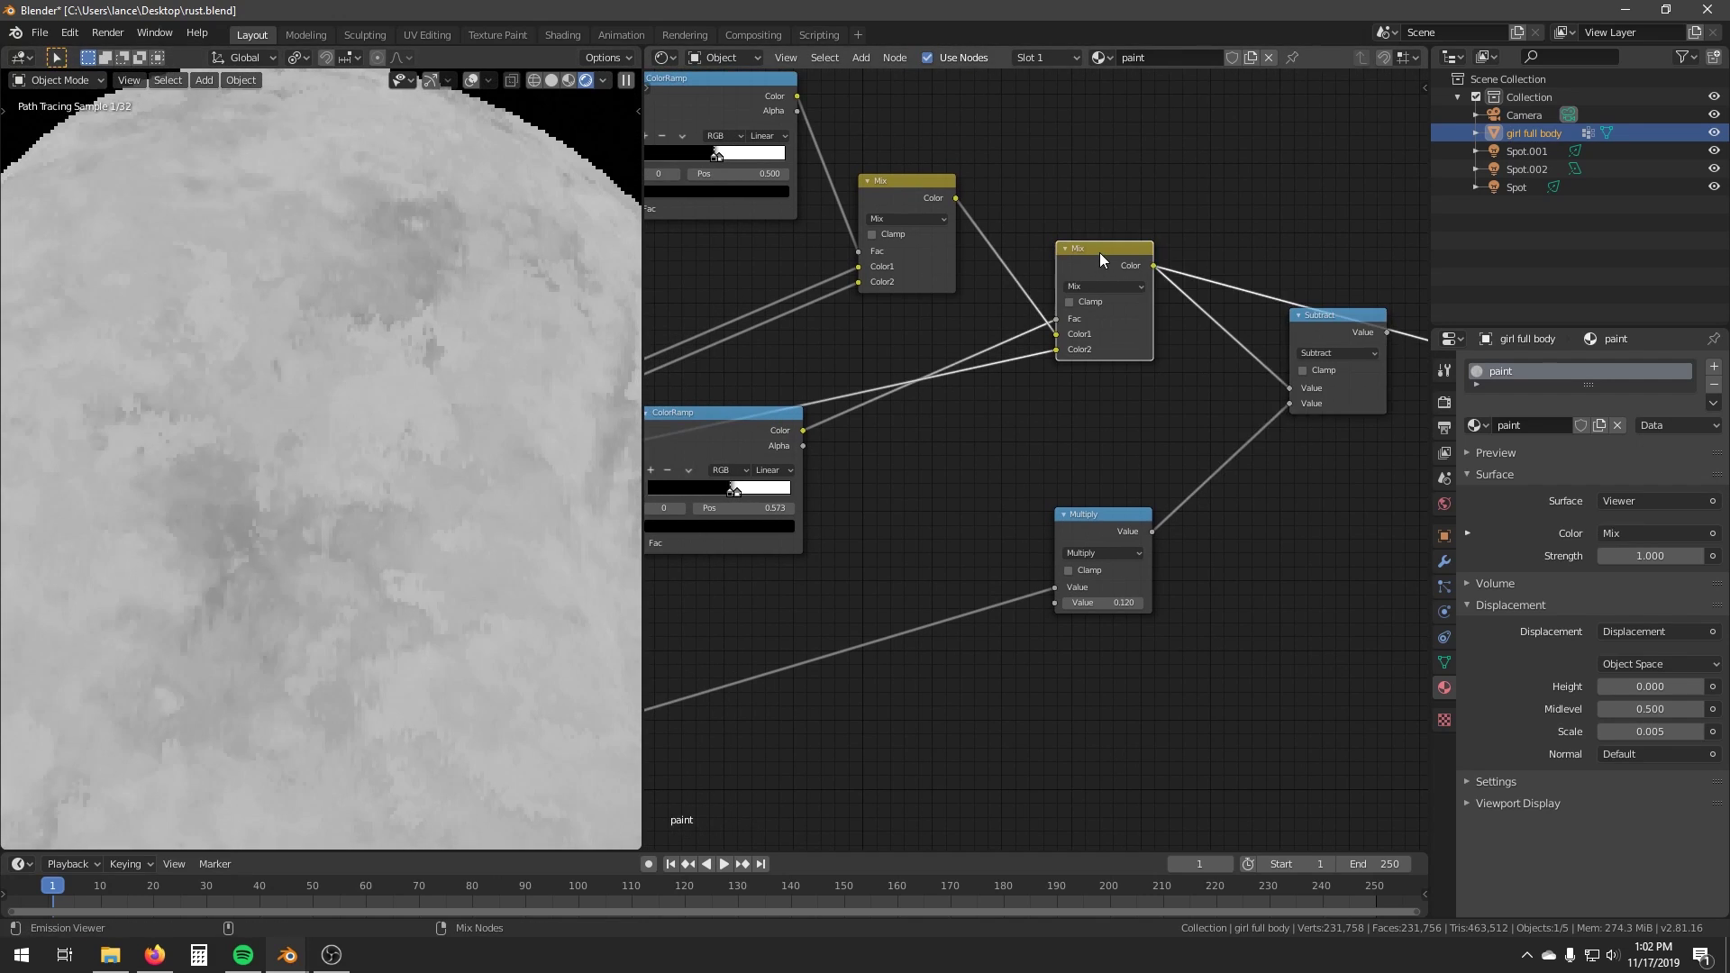
{"action": "left_click", "coordinate": [1344, 325], "text": "ctrl+shift"}
{"action": "mouse_move", "coordinate": [445, 456]}
{"action": "middle_mouse_down"}
{"action": "mouse_move", "coordinate": [375, 532]}
{"action": "mouse_move", "coordinate": [441, 518]}
{"action": "mouse_move", "coordinate": [359, 519]}
{"action": "mouse_move", "coordinate": [333, 477]}
{"action": "mouse_move", "coordinate": [377, 451]}
{"action": "mouse_move", "coordinate": [338, 518]}
{"action": "middle_mouse_up"}
{"action": "scroll", "coordinate": [369, 397], "scroll_direction": "up", "scroll_amount": 5}
{"action": "scroll", "coordinate": [337, 528], "scroll_direction": "down", "scroll_amount": 6}
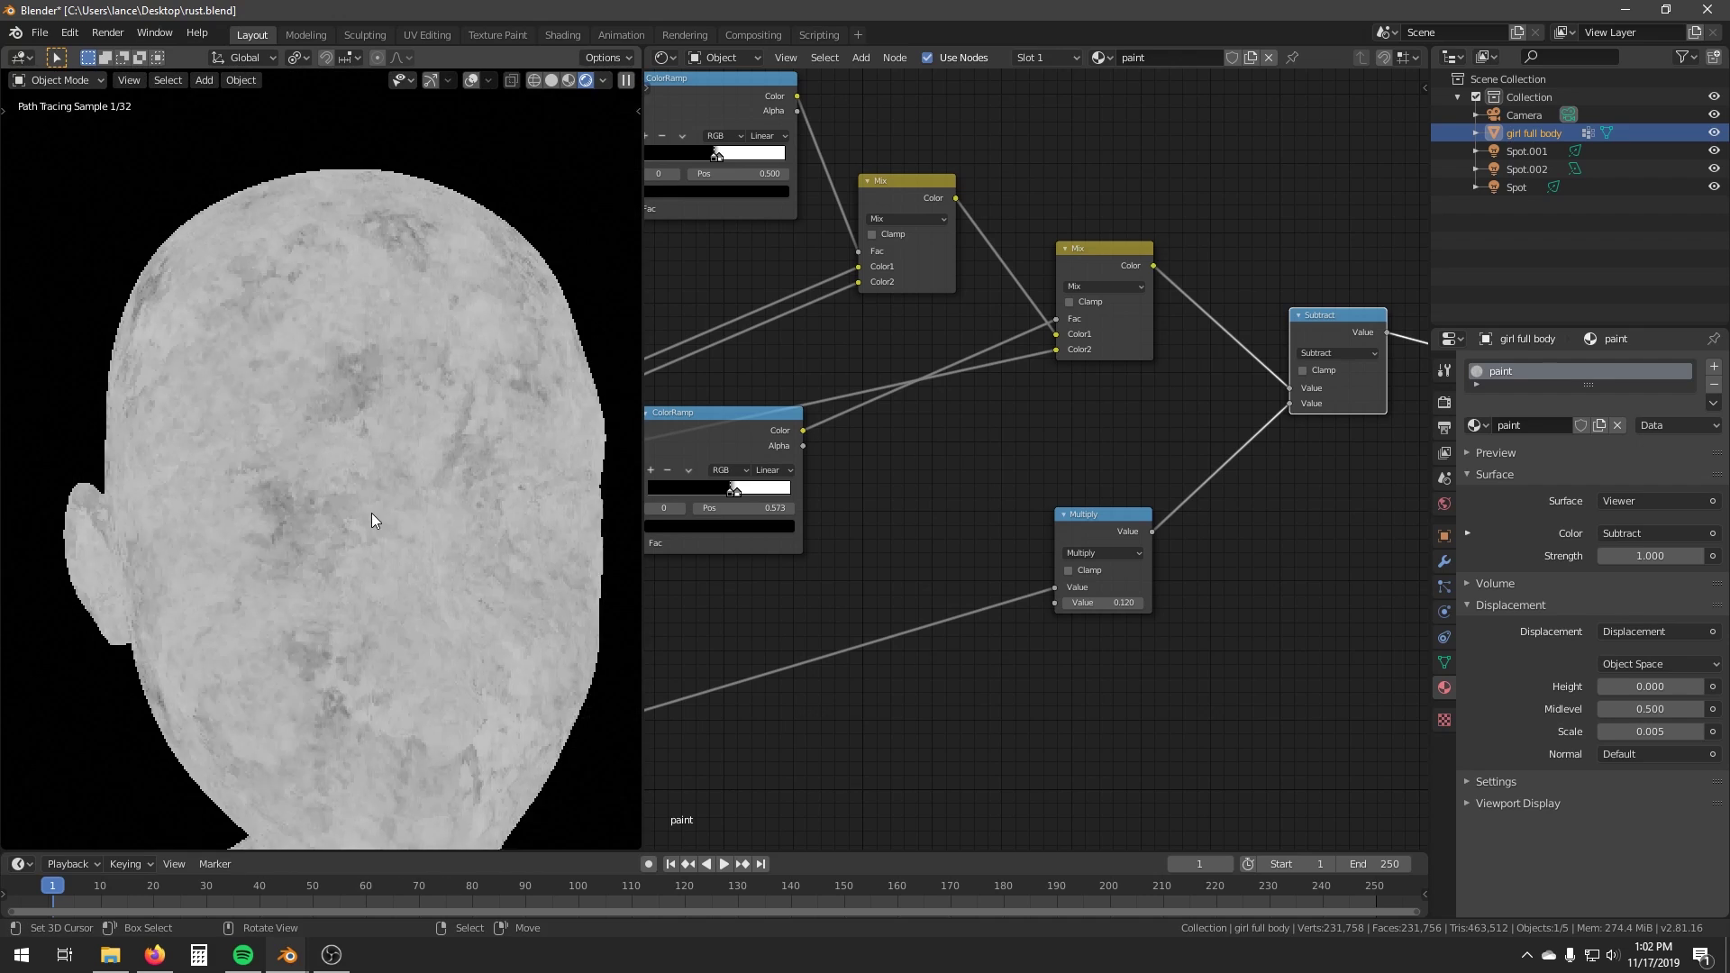
Insert a ColorRamp node on the link after the Subtract node.
{"action": "middle_click_drag", "start_coordinate": [1121, 397], "coordinate": [647, 461]}
{"action": "scroll", "coordinate": [942, 475], "scroll_direction": "down", "scroll_amount": 8}
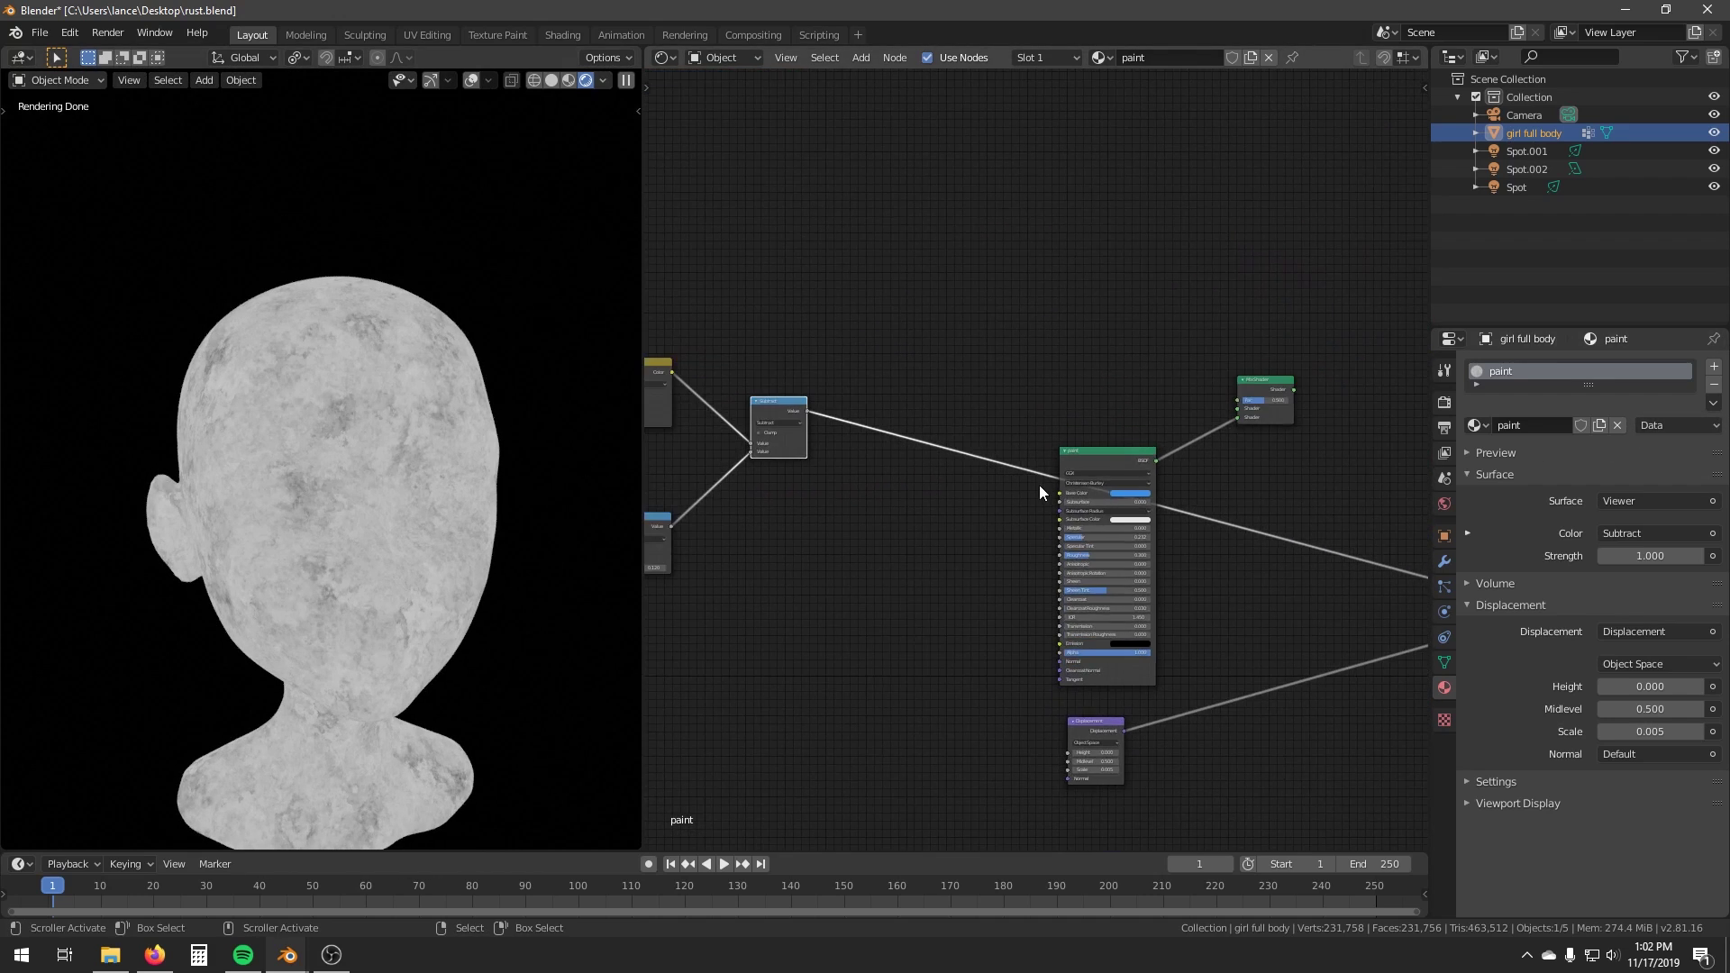
{"action": "scroll", "coordinate": [1167, 464], "scroll_direction": "up", "scroll_amount": 7}
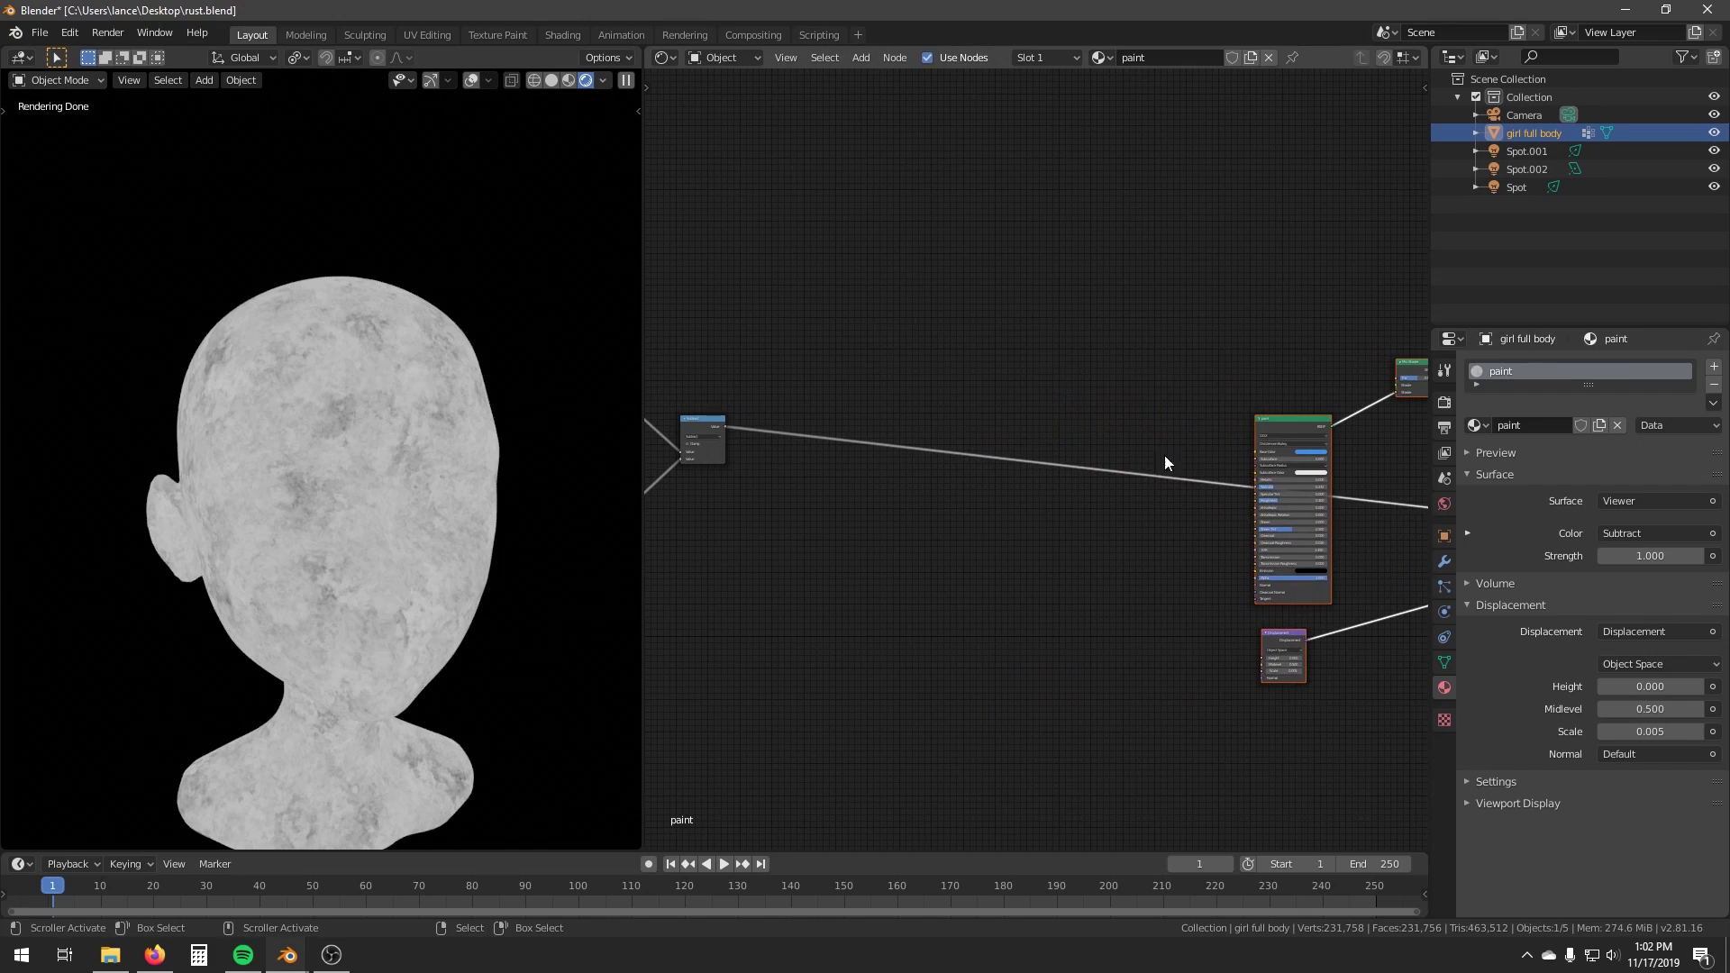
{"action": "middle_click_drag", "start_coordinate": [1041, 451], "coordinate": [1085, 527]}
{"action": "key", "text": "shift+a"}
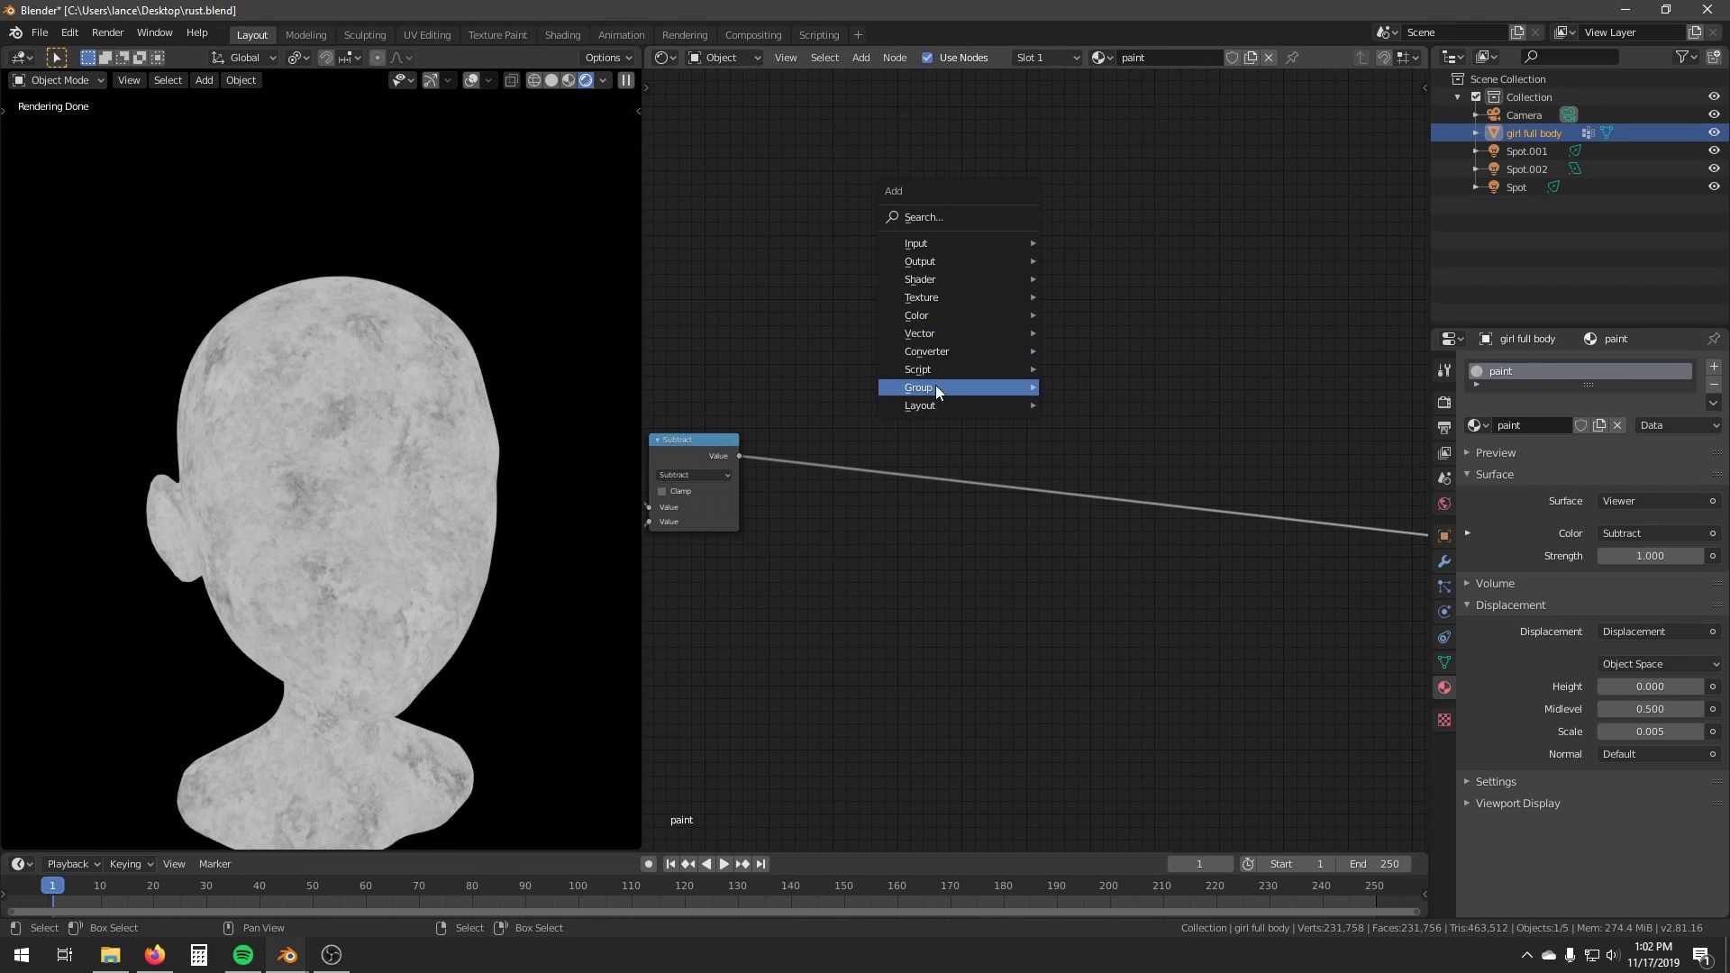
{"action": "mouse_move", "coordinate": [936, 356]}
{"action": "left_click", "coordinate": [1092, 390]}
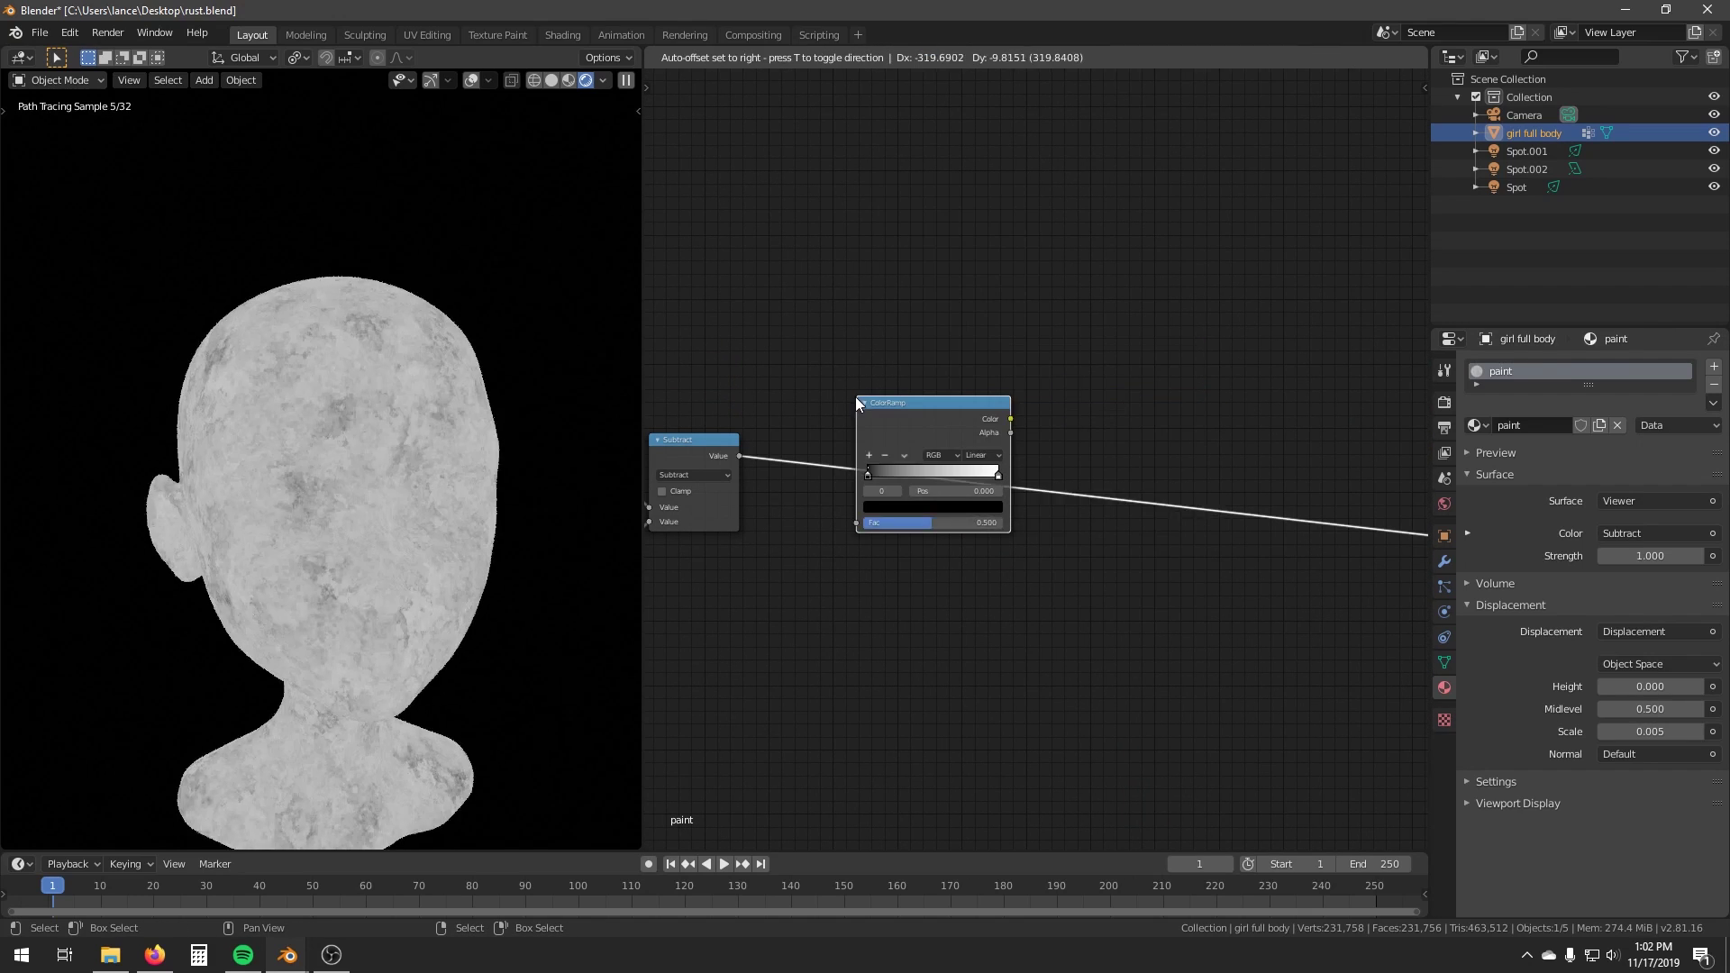
{"action": "left_click", "coordinate": [856, 396]}
Increase the new ColorRamp's contrast by moving its black stop to 0.227 and its white stop to 0.745.
{"action": "scroll", "coordinate": [1160, 473], "scroll_direction": "up", "scroll_amount": 2}
{"action": "scroll", "coordinate": [1138, 549], "scroll_direction": "up", "scroll_amount": 2}
{"action": "left_click_drag", "start_coordinate": [978, 456], "coordinate": [1035, 460]}
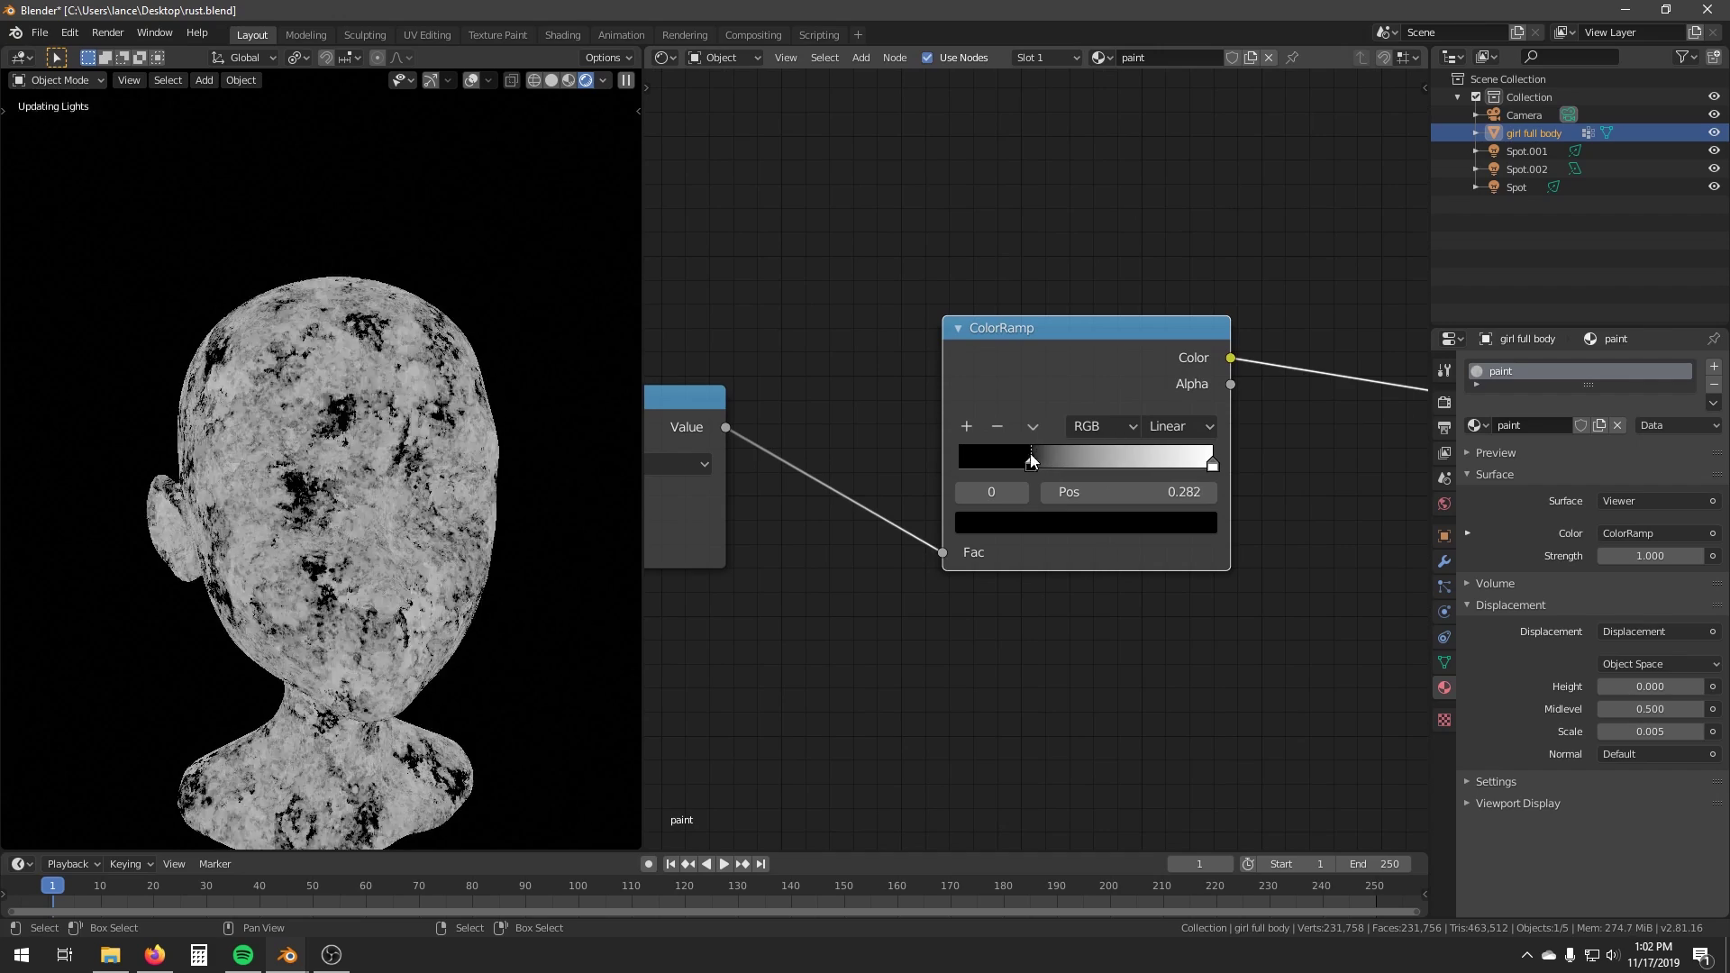
{"action": "left_click_drag", "start_coordinate": [1208, 462], "coordinate": [1148, 460]}
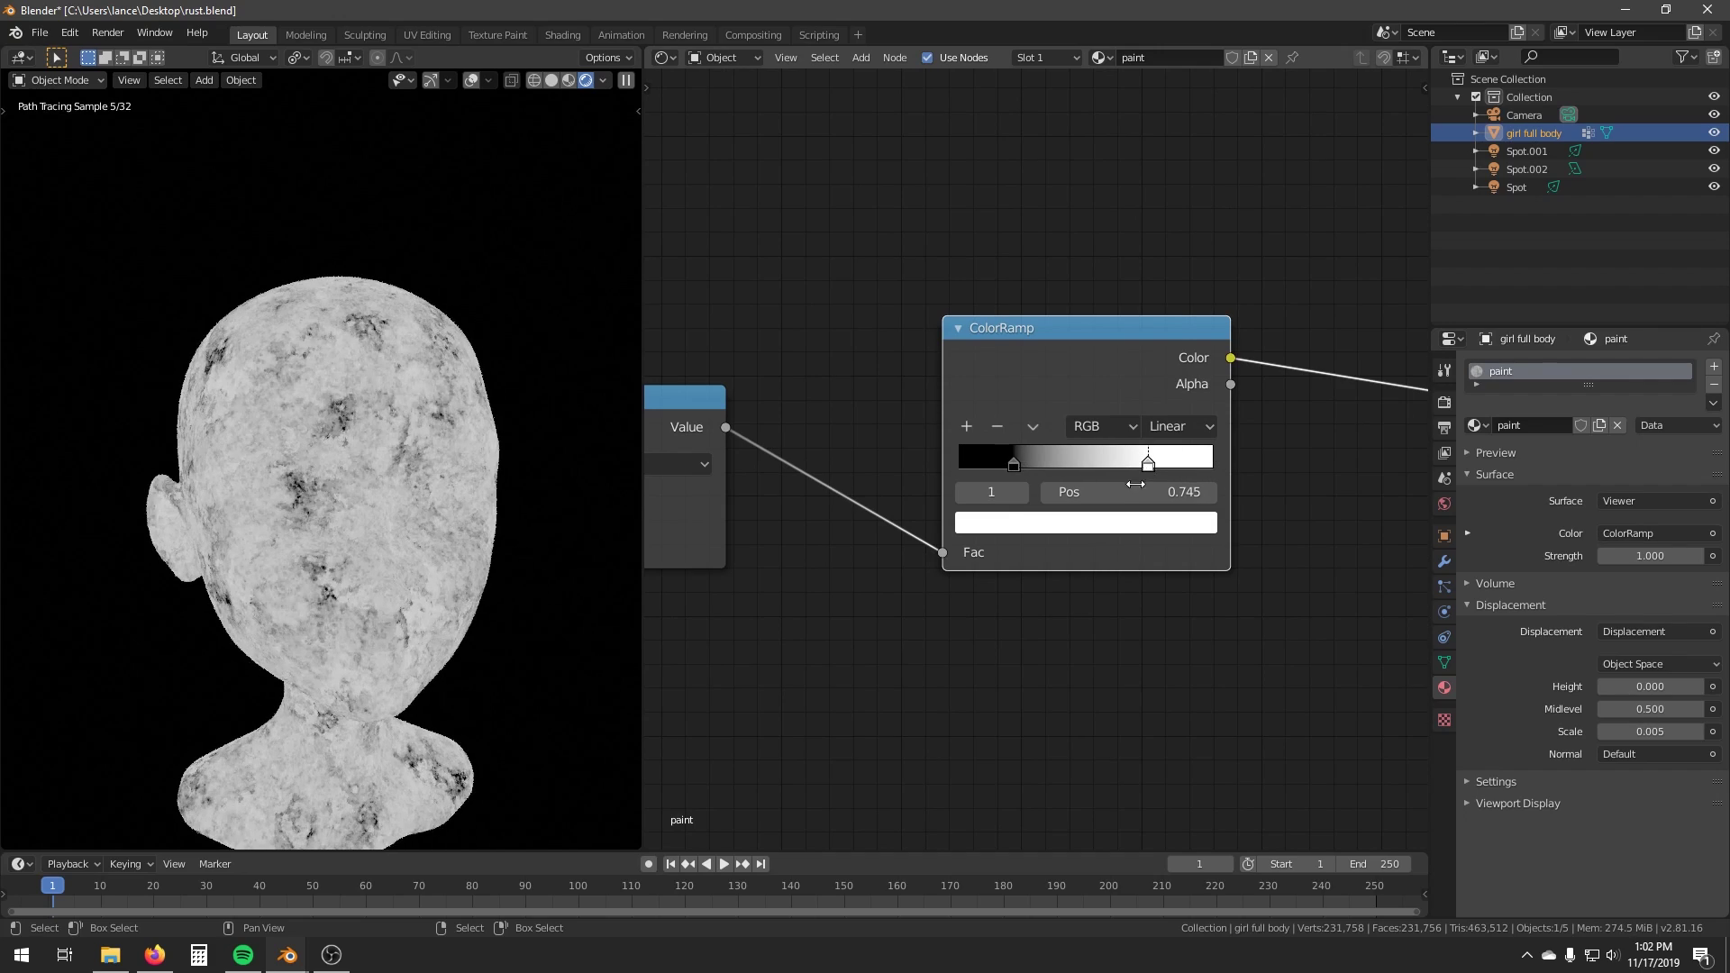
Colour the ColorRamp's white stop a muted orange with hue 0.059 and saturation 0.579, and lower its brightness.
{"action": "left_click", "coordinate": [1085, 523]}
{"action": "left_click", "coordinate": [1036, 324]}
{"action": "left_click_drag", "start_coordinate": [1036, 324], "coordinate": [1038, 314]}
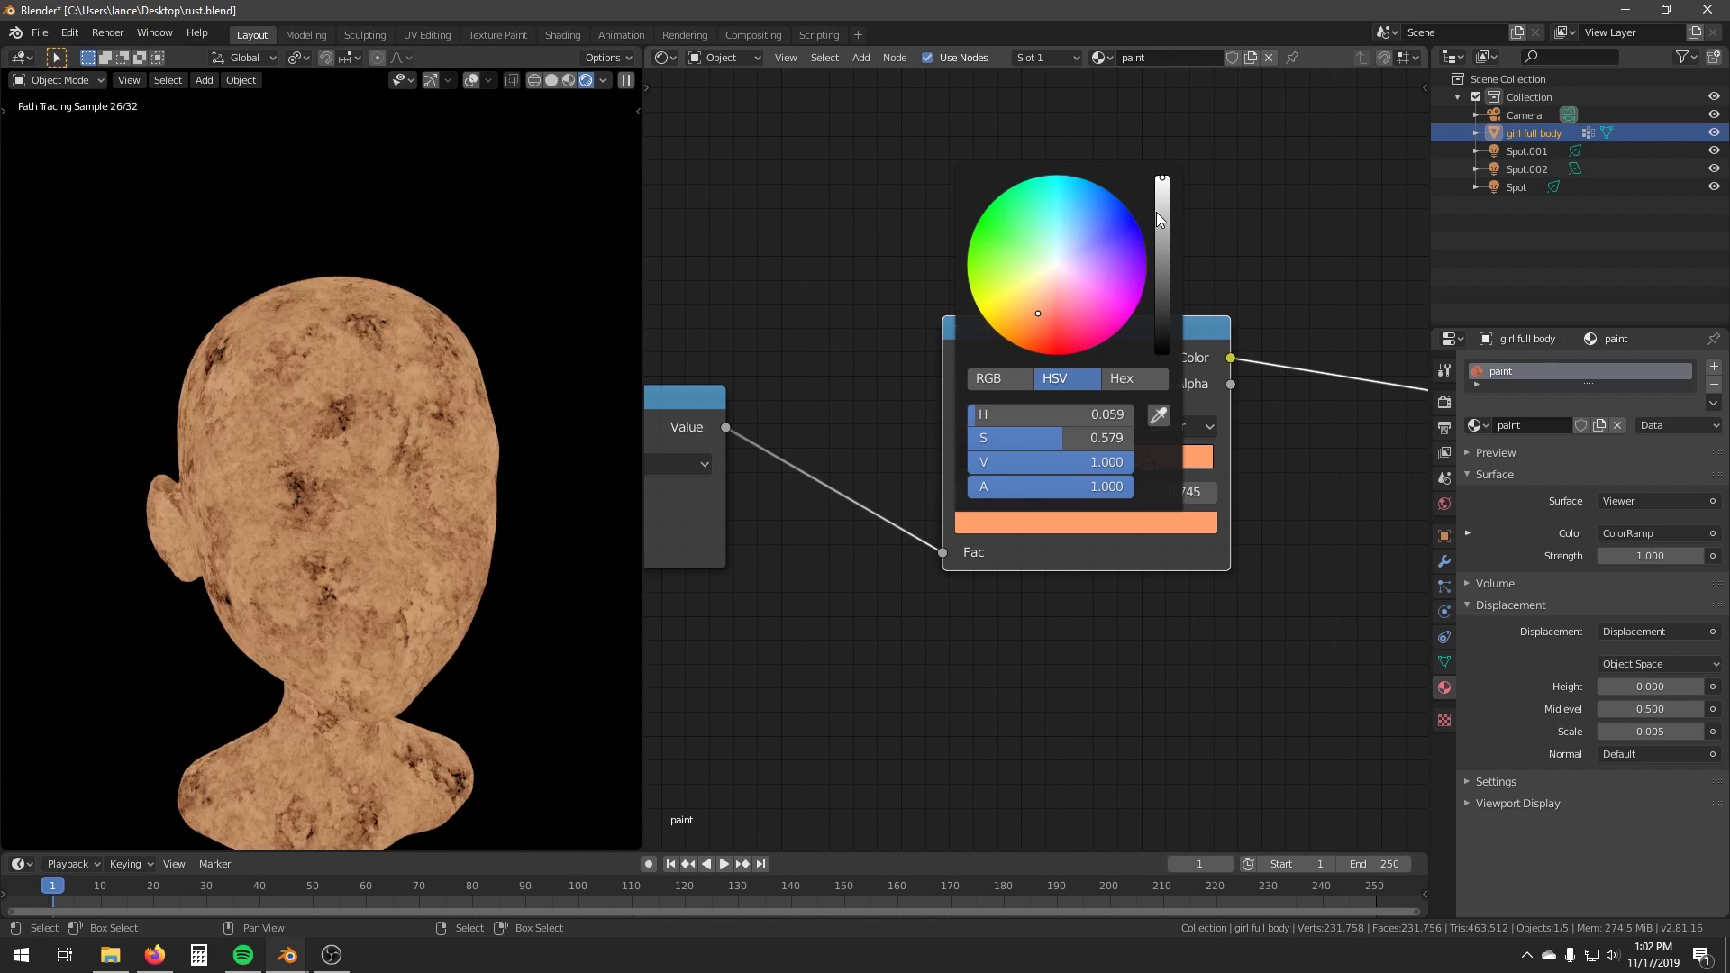
{"action": "left_click_drag", "start_coordinate": [1160, 219], "coordinate": [1162, 239]}
Colour the ColorRamp's black stop a dark reddish brown.
{"action": "scroll", "coordinate": [352, 542], "scroll_direction": "up", "scroll_amount": 4}
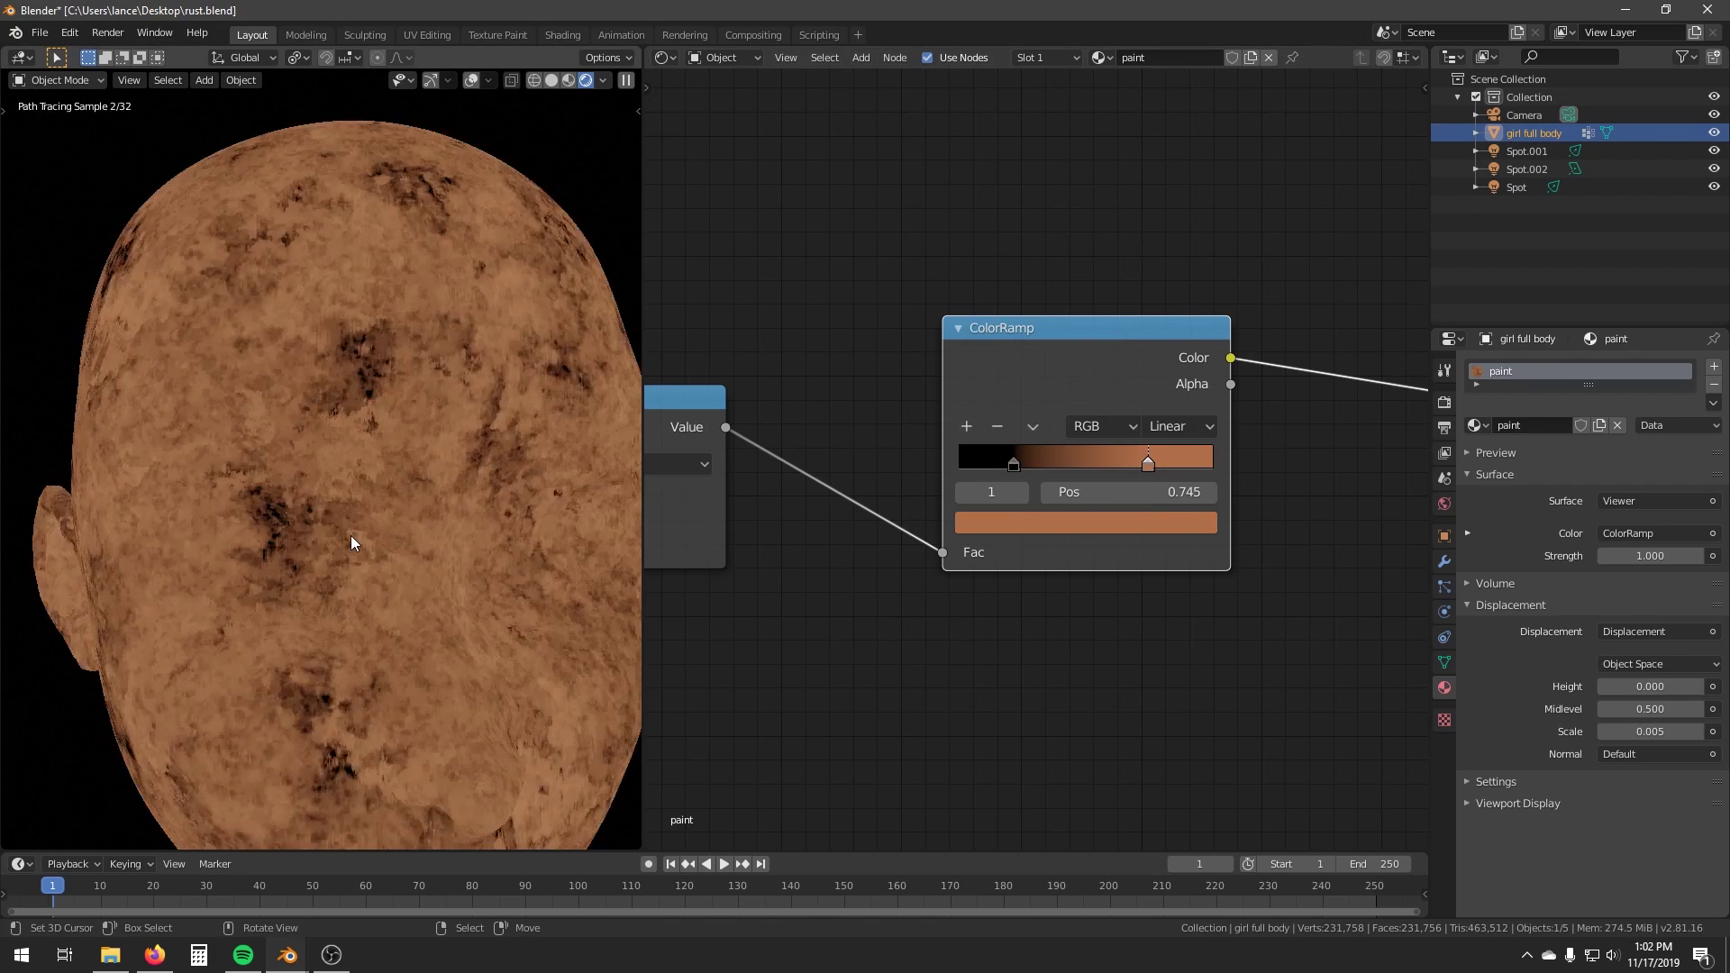
{"action": "scroll", "coordinate": [394, 514], "scroll_direction": "up", "scroll_amount": 3}
{"action": "left_click", "coordinate": [1006, 456]}
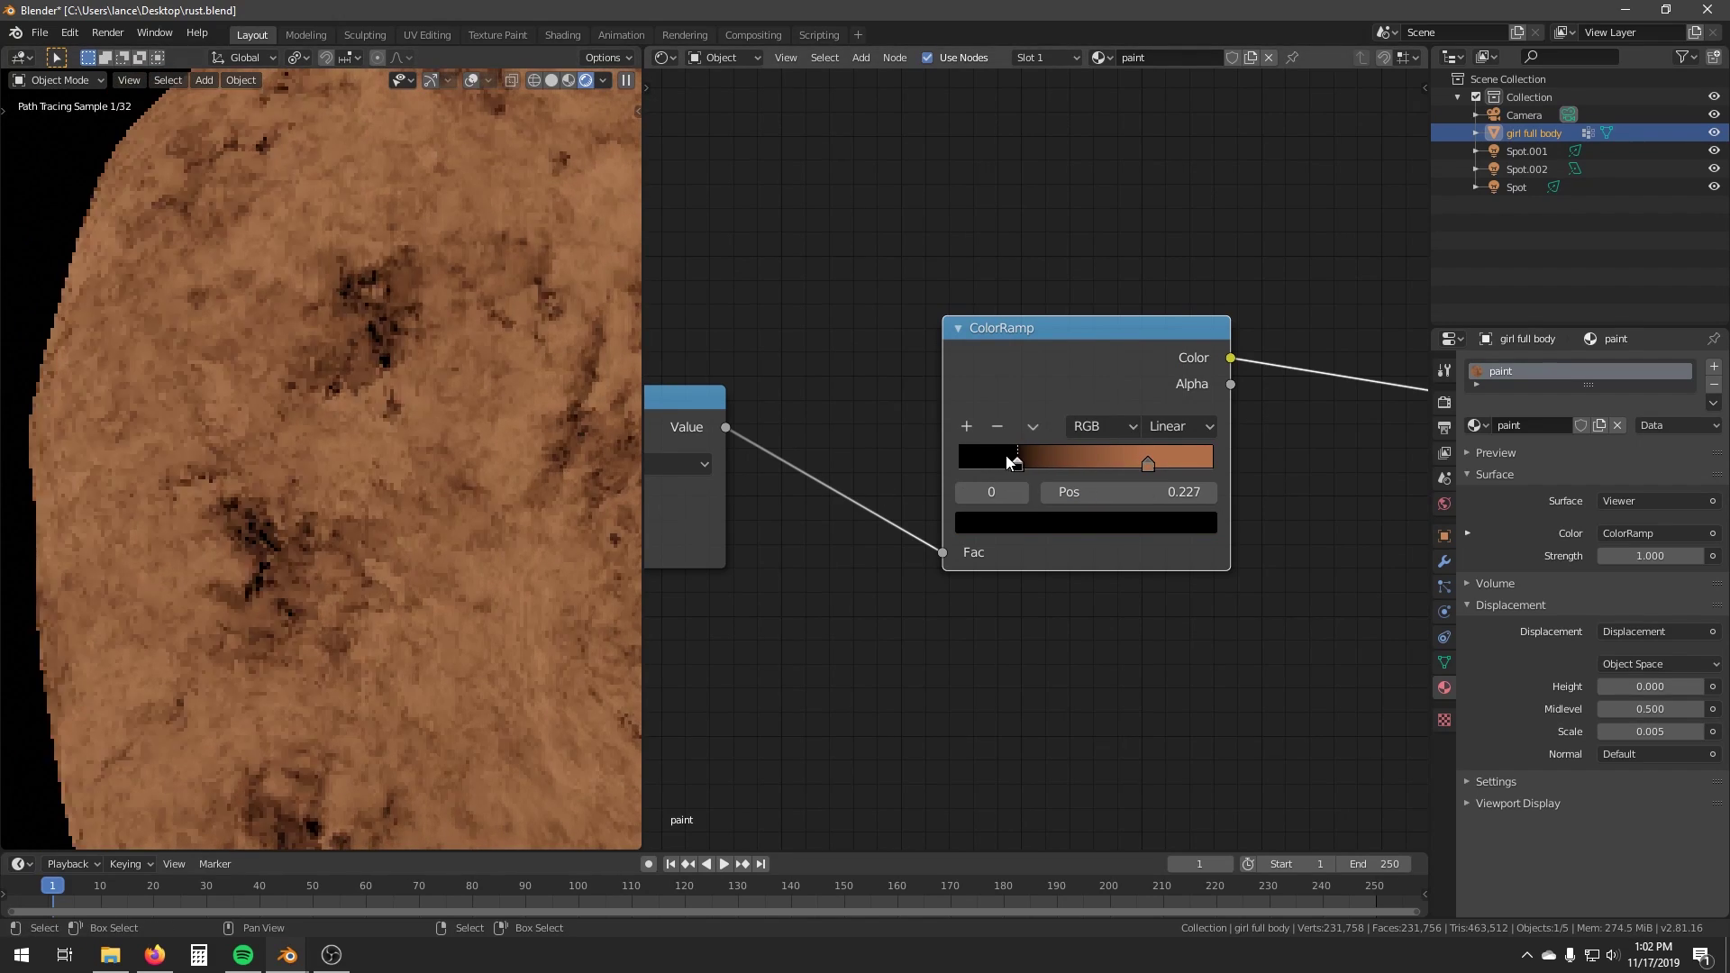
{"action": "left_click", "coordinate": [1009, 521]}
{"action": "left_click_drag", "start_coordinate": [1163, 354], "coordinate": [1163, 301]}
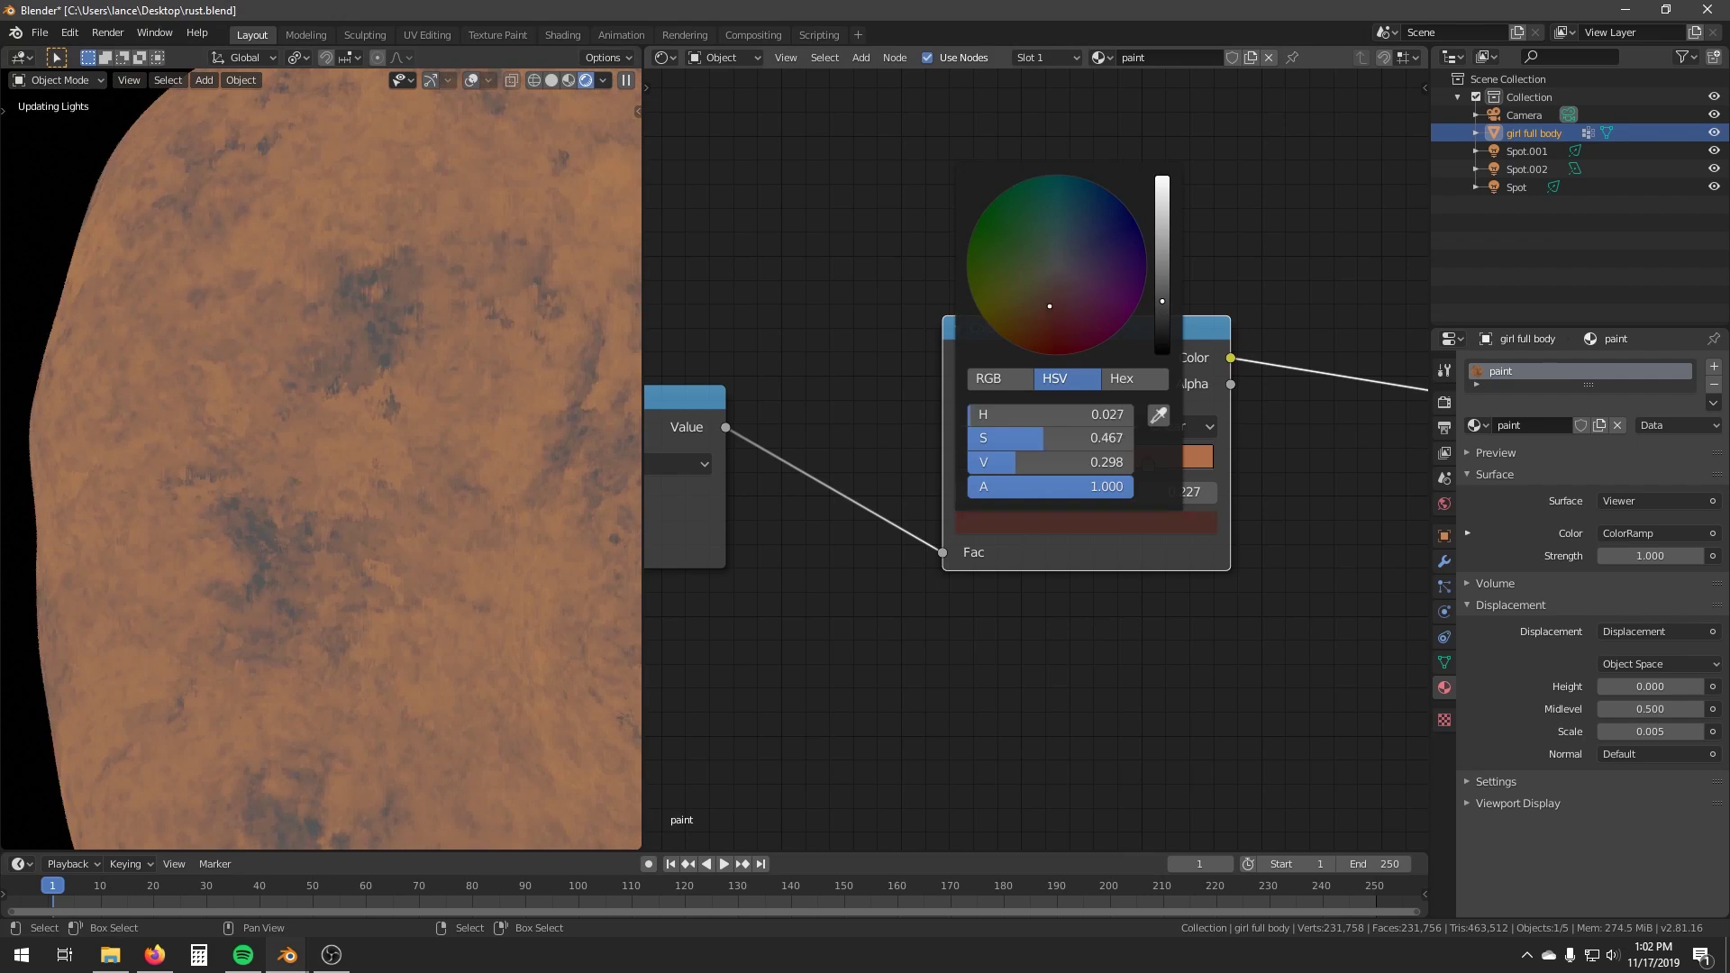
{"action": "left_click_drag", "start_coordinate": [1050, 306], "coordinate": [1050, 329]}
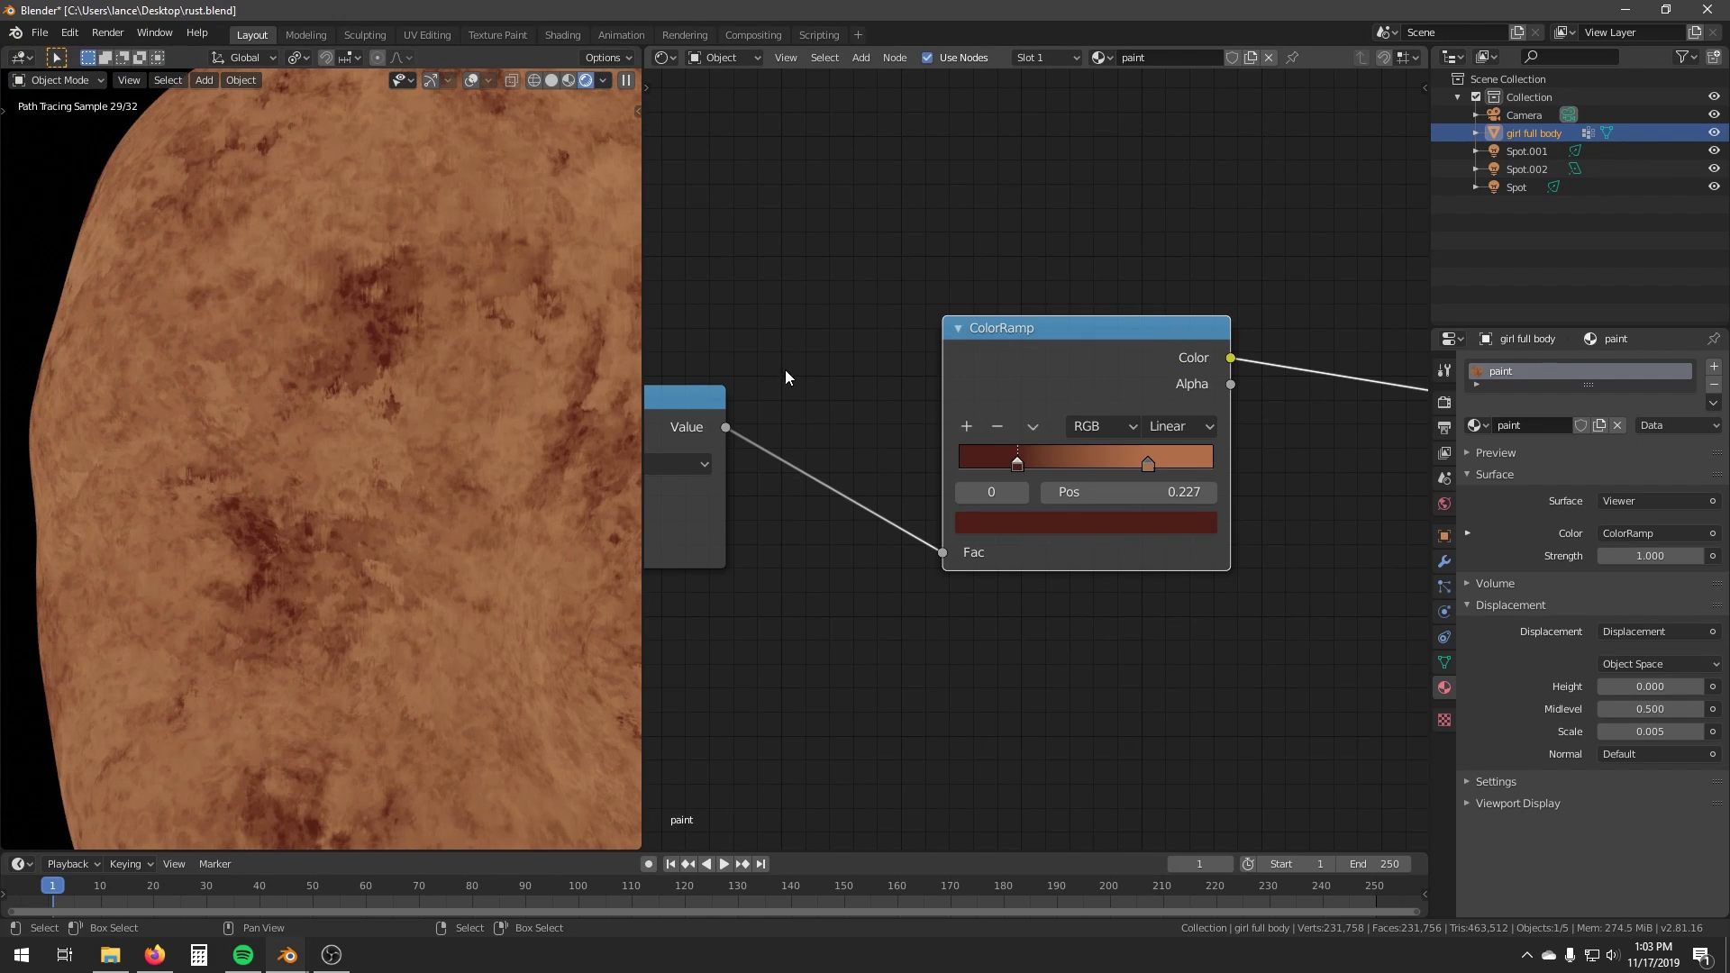
Add a middle stop to the ColorRamp and colour it brown with hue 0.063, saturation 0.596 and value 0.474.
{"action": "left_click", "coordinate": [966, 425]}
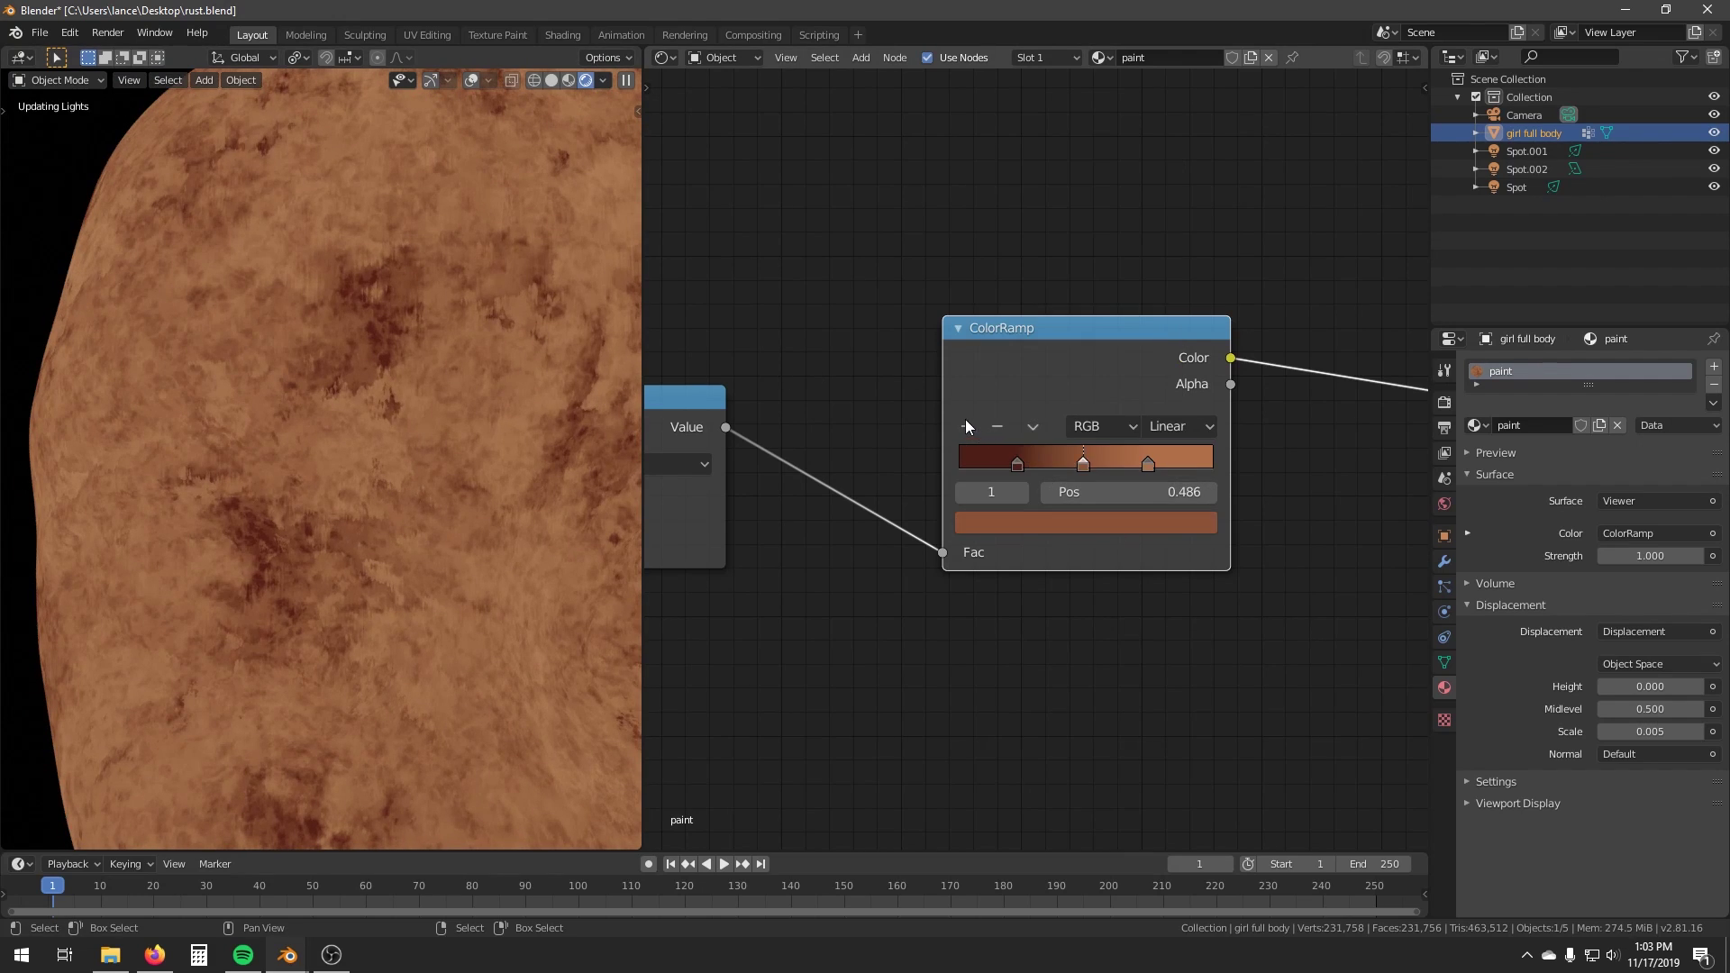
{"action": "left_click", "coordinate": [1085, 521]}
{"action": "left_click_drag", "start_coordinate": [993, 339], "coordinate": [1042, 298]}
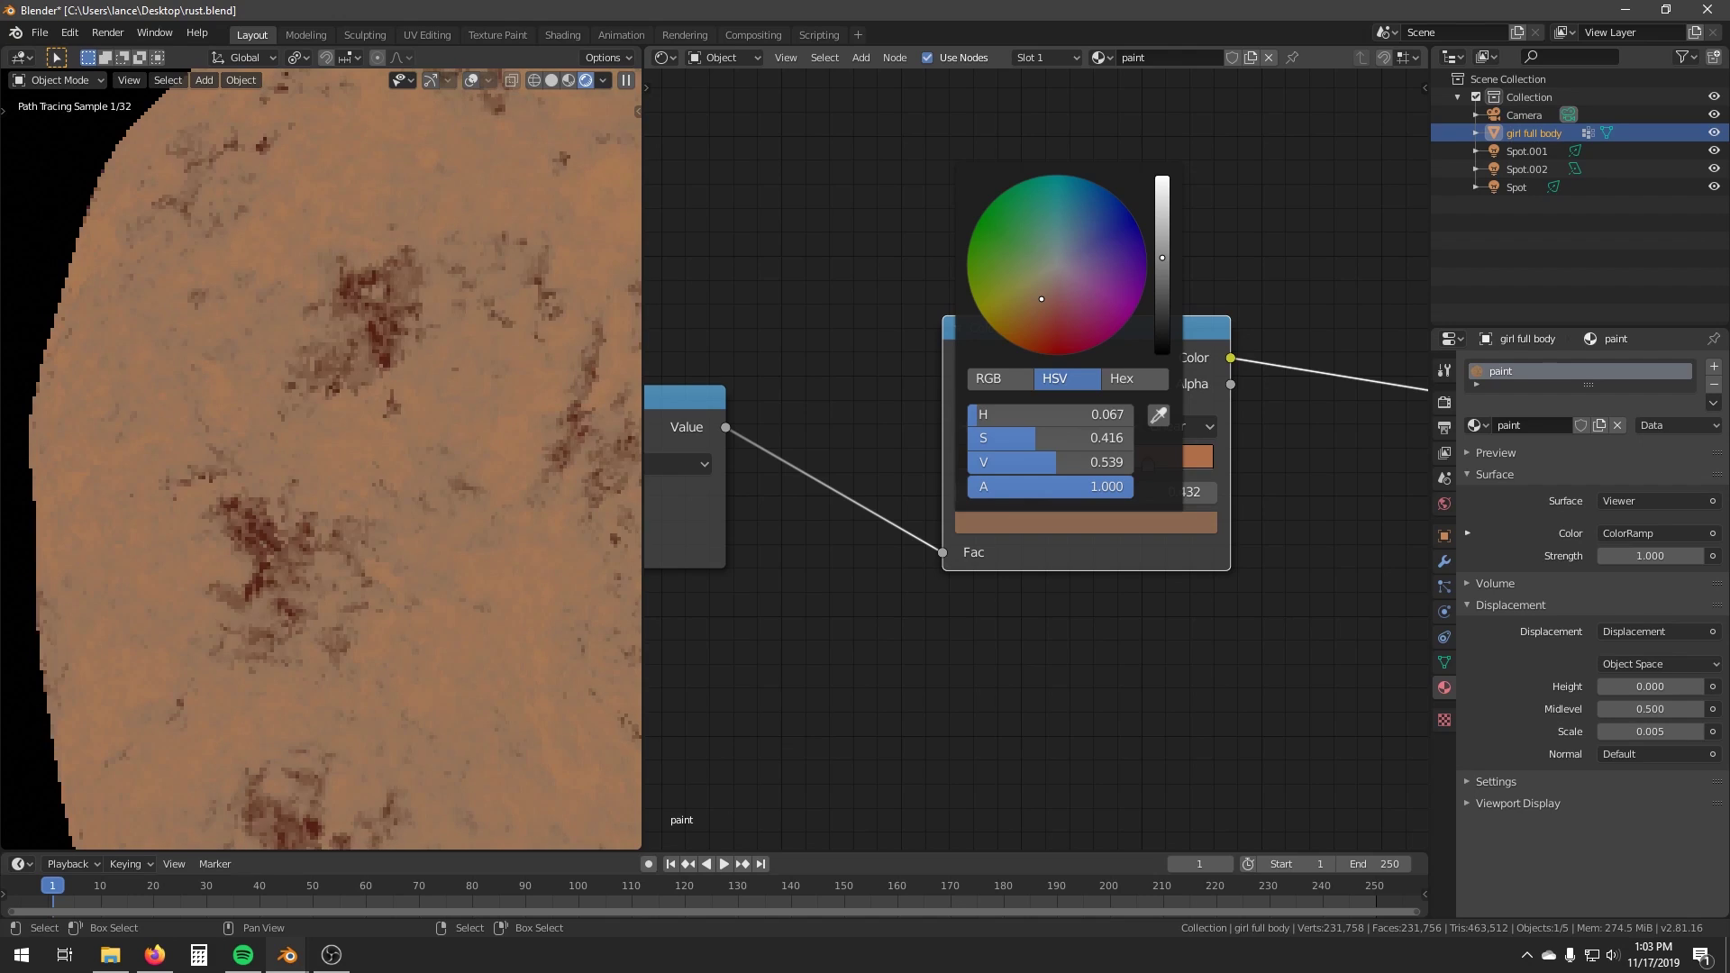
{"action": "left_click_drag", "start_coordinate": [1163, 258], "coordinate": [1163, 269]}
{"action": "left_click_drag", "start_coordinate": [1034, 295], "coordinate": [1033, 316]}
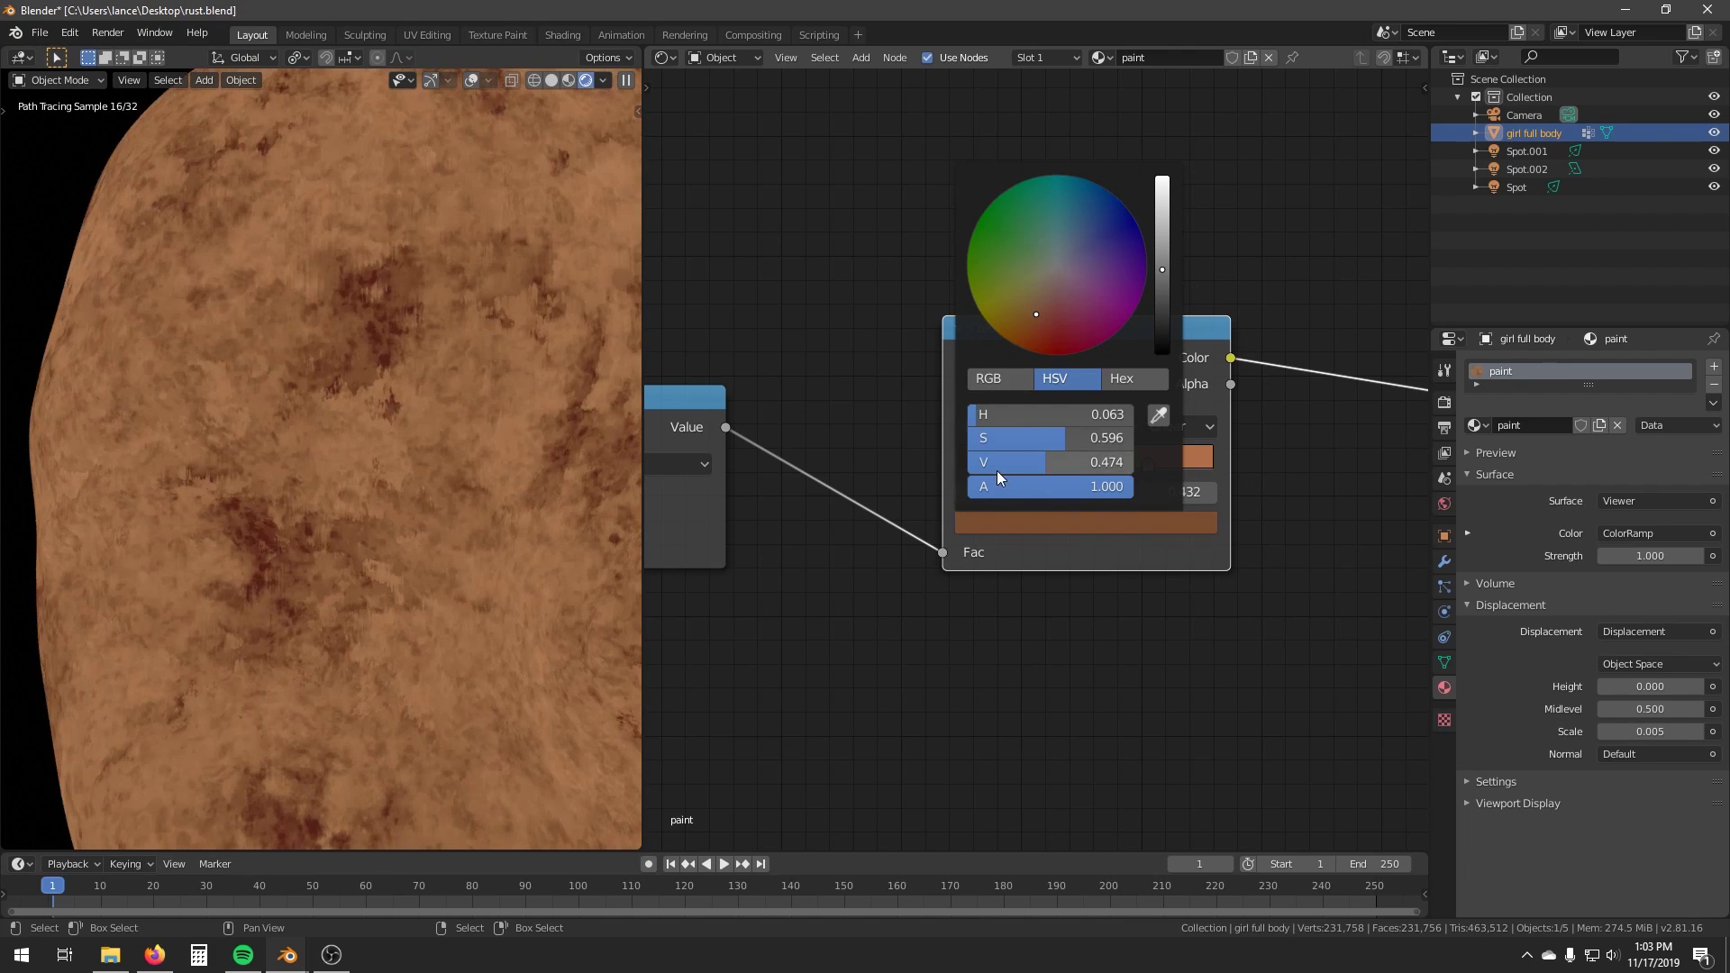
Add a stop at 0.330 between the dark red and brown stops and colour it orange-brown.
{"action": "left_click", "coordinate": [967, 426]}
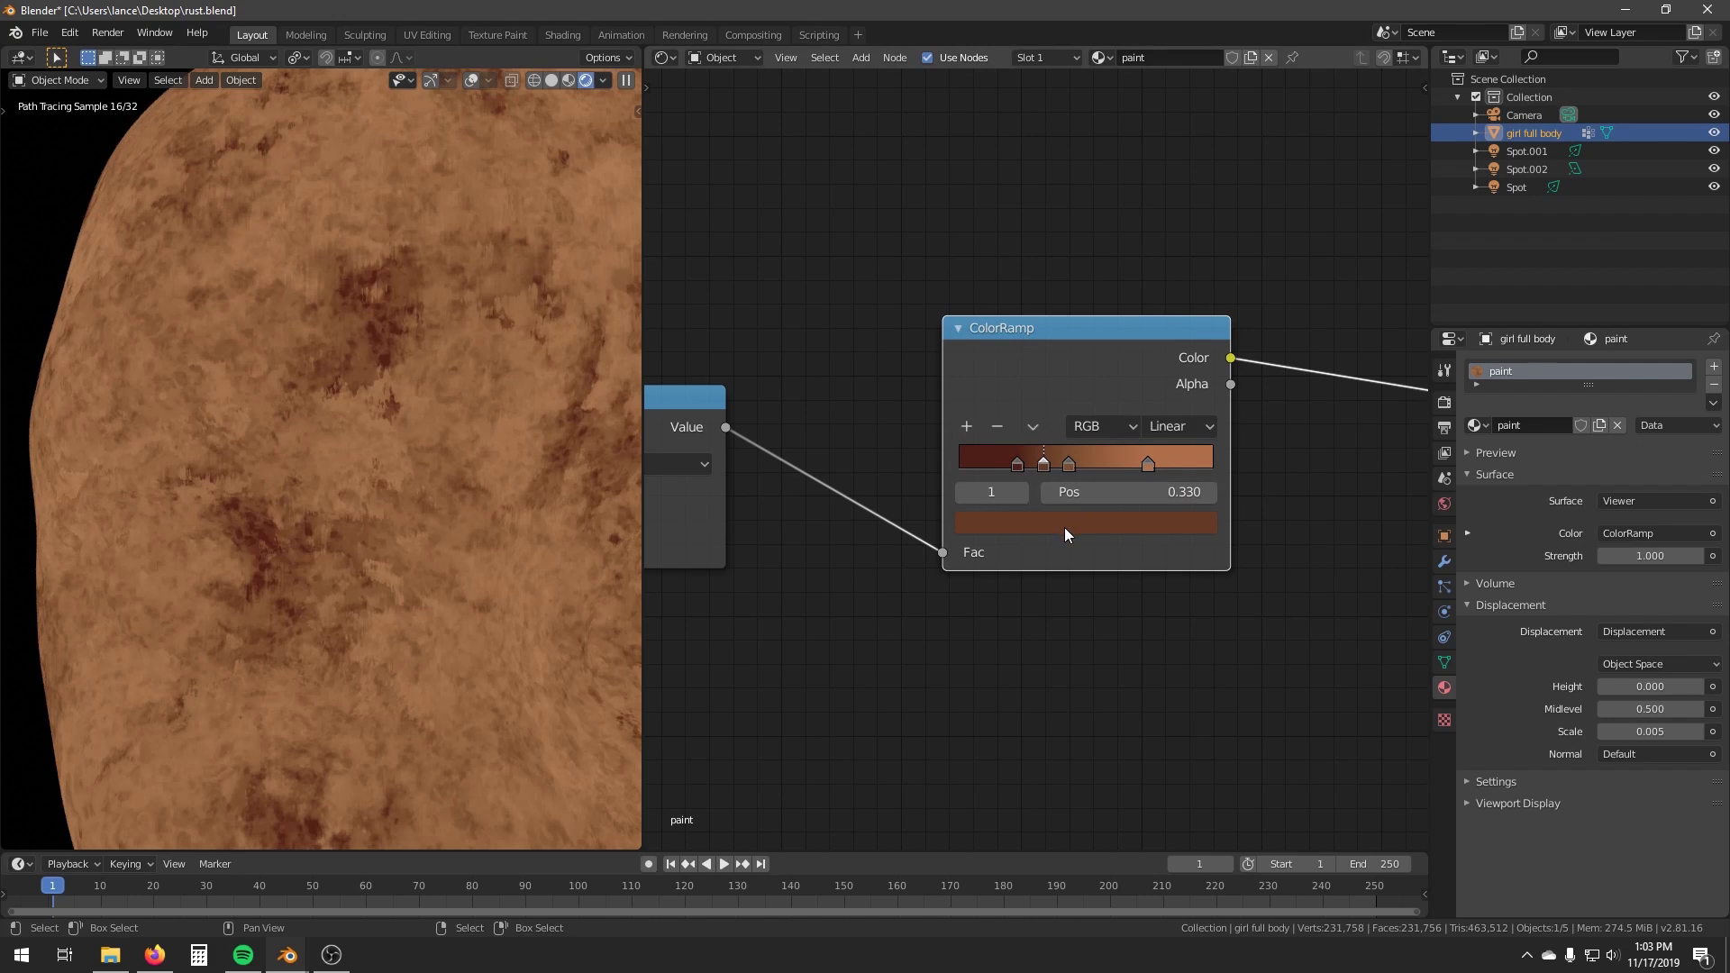
{"action": "left_click", "coordinate": [1065, 534]}
{"action": "left_click", "coordinate": [1037, 300]}
{"action": "left_click", "coordinate": [1162, 245]}
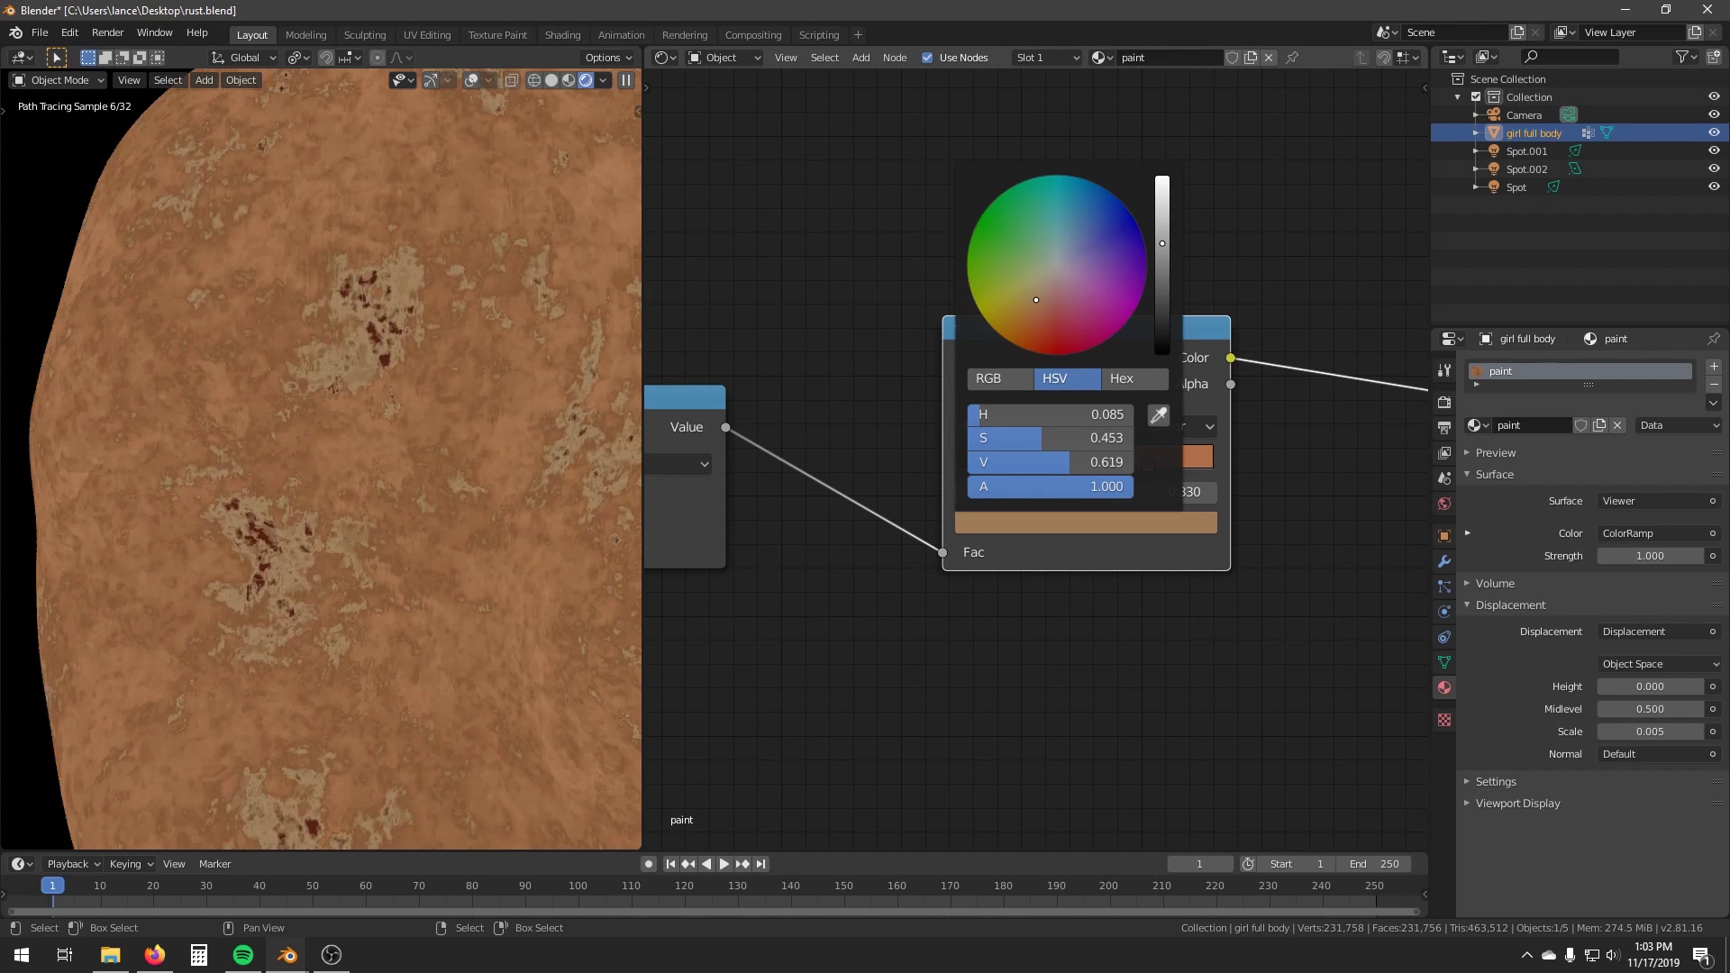
{"action": "left_click_drag", "start_coordinate": [1163, 243], "coordinate": [1163, 249]}
{"action": "left_click", "coordinate": [1035, 319]}
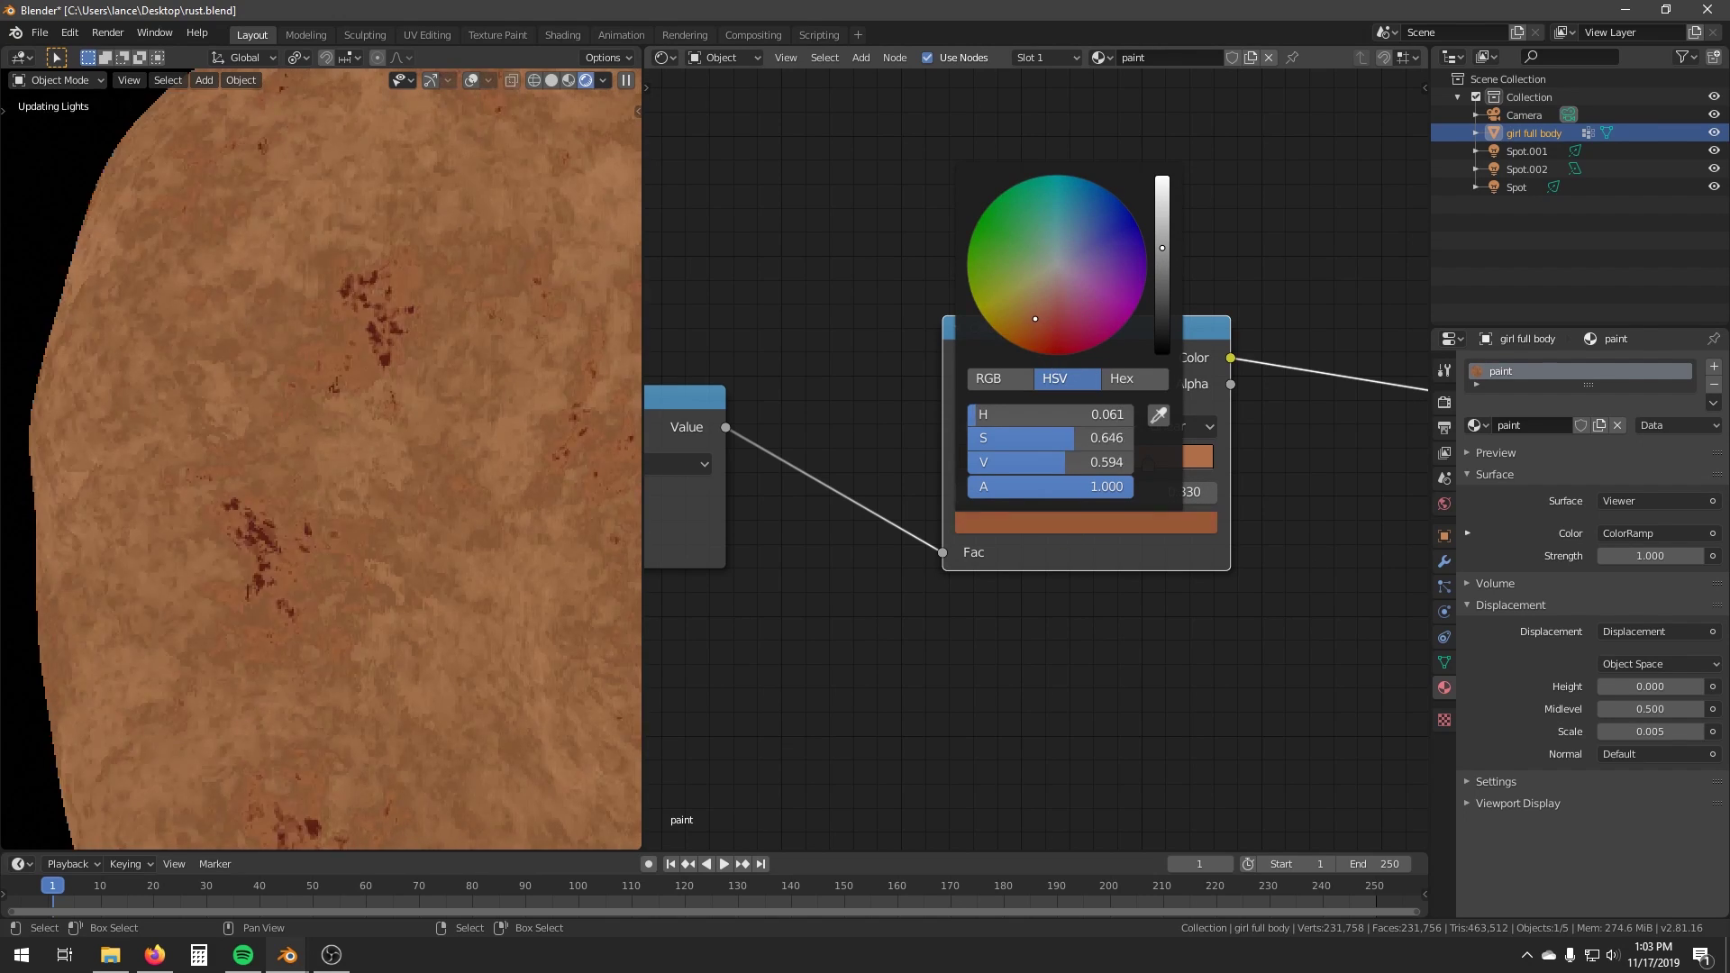
{"action": "left_click", "coordinate": [1033, 320]}
Add a reddish-brown stop between the brown and light orange stops, and shift the orange-brown stop to 0.361 and the brown stop to 0.5.
{"action": "scroll", "coordinate": [897, 446], "scroll_direction": "up", "scroll_amount": 2}
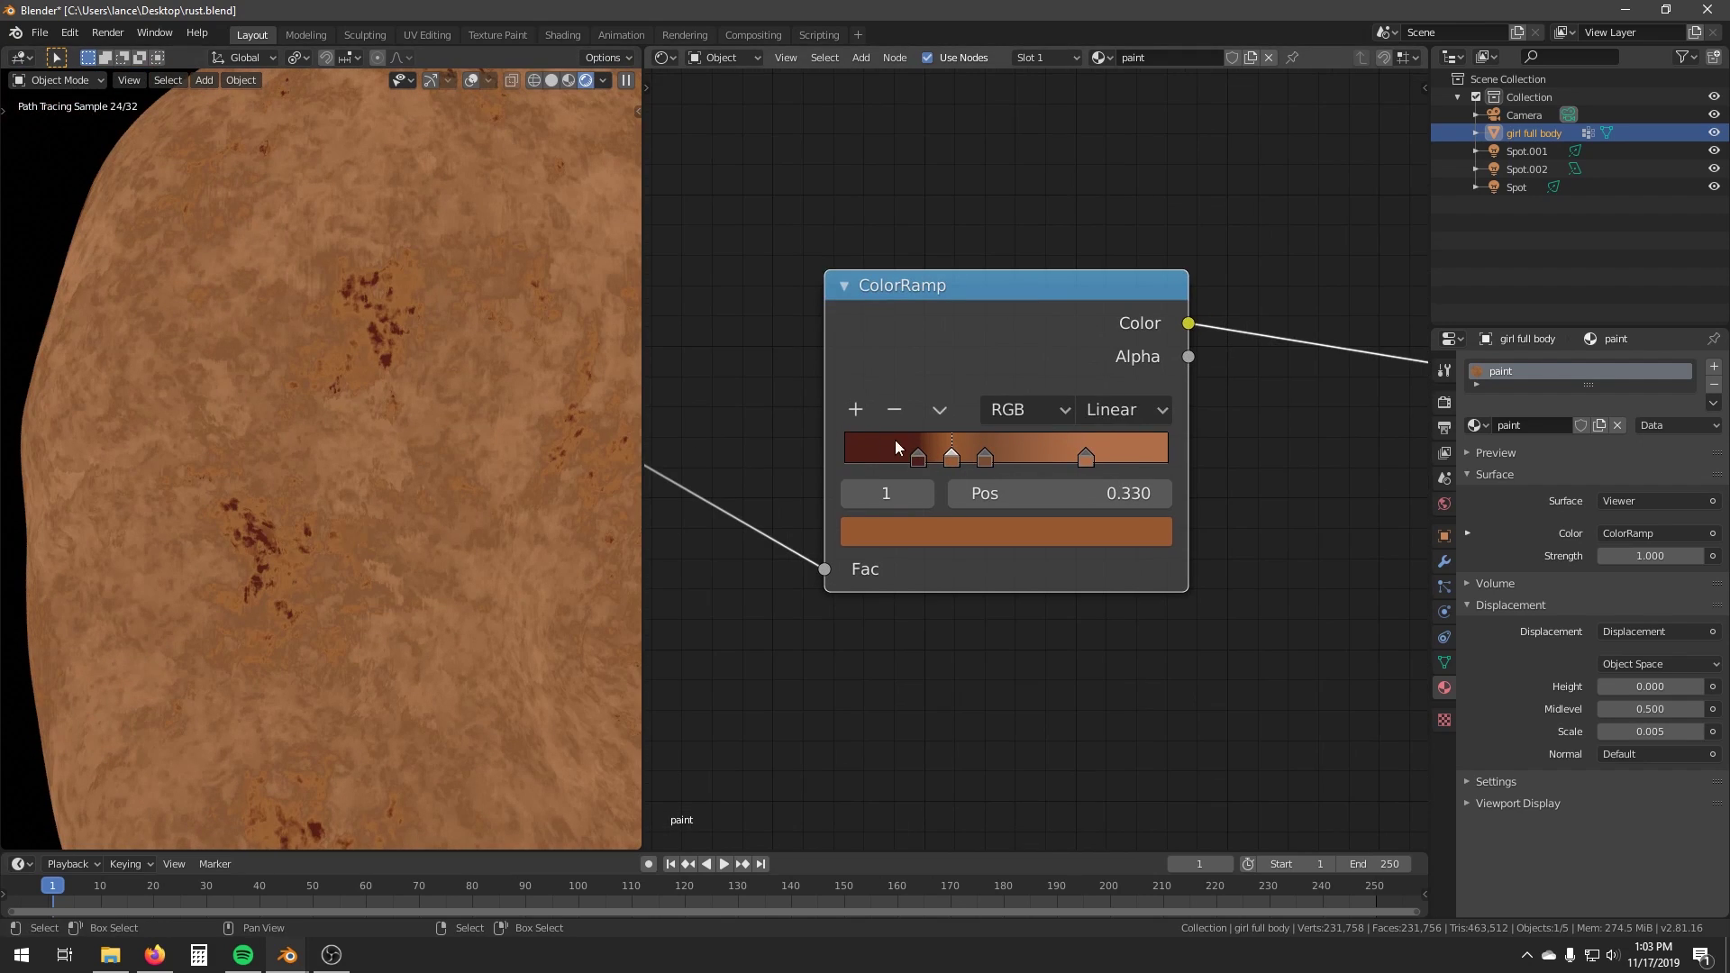
{"action": "left_click", "coordinate": [861, 408]}
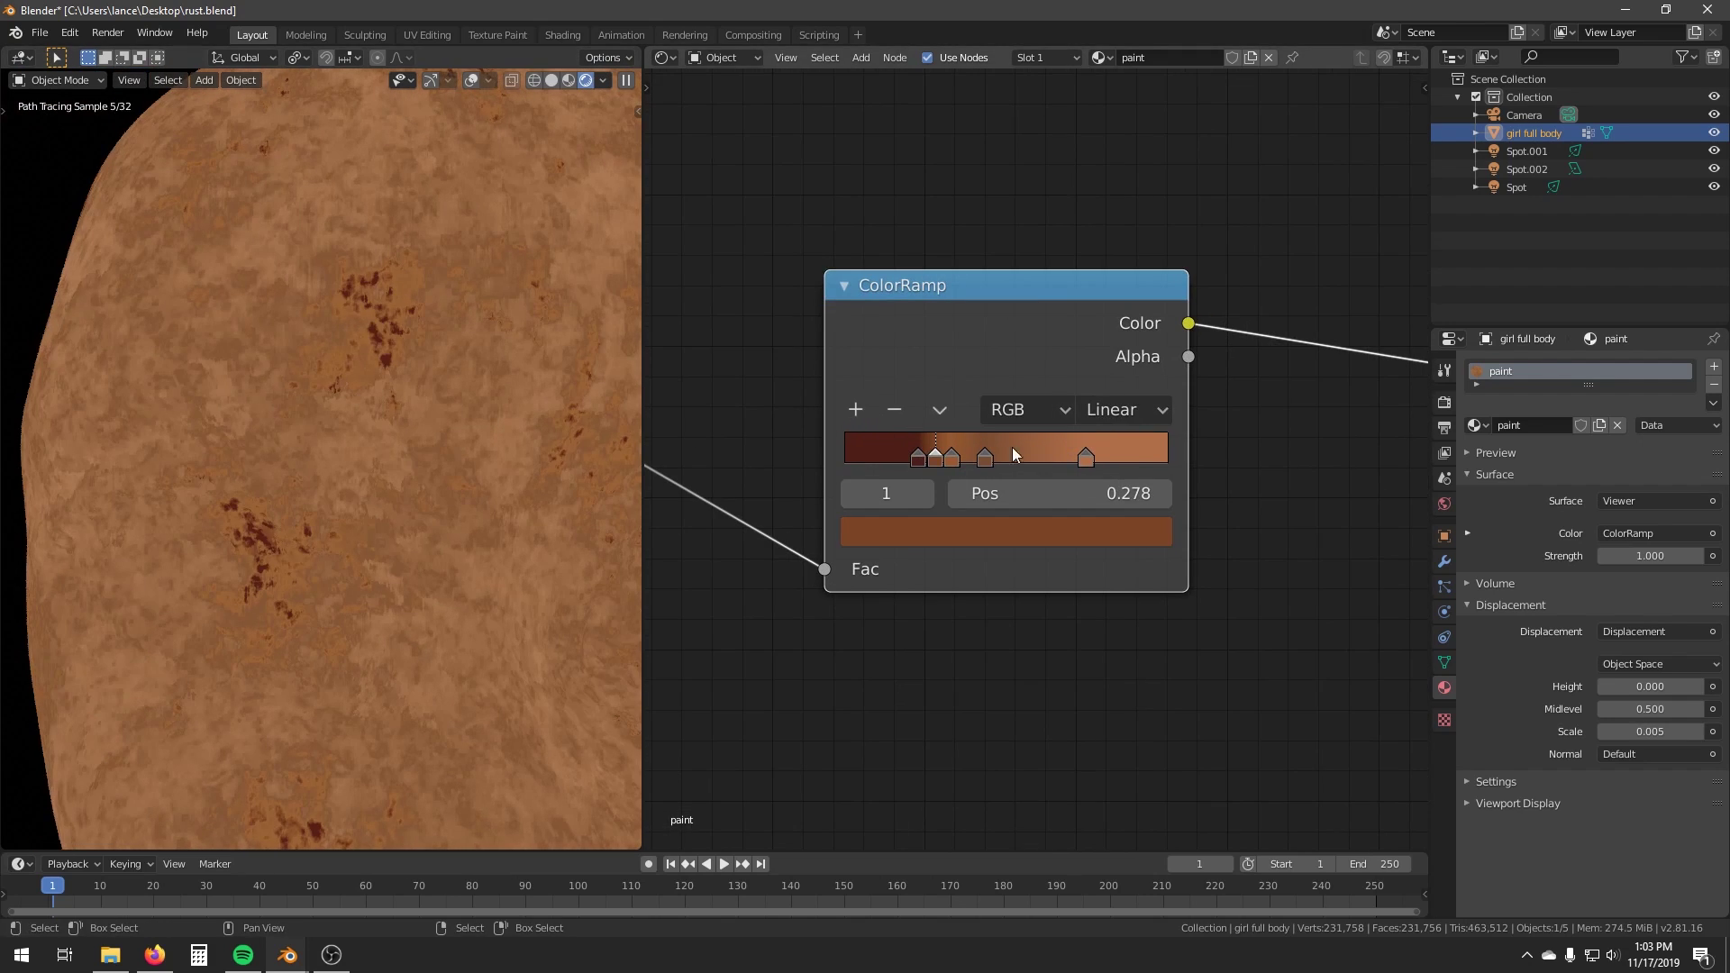
{"action": "left_click_drag", "start_coordinate": [938, 460], "coordinate": [1034, 462]}
{"action": "left_click", "coordinate": [954, 458]}
{"action": "left_click", "coordinate": [1013, 532]}
{"action": "left_click_drag", "start_coordinate": [981, 269], "coordinate": [947, 282]}
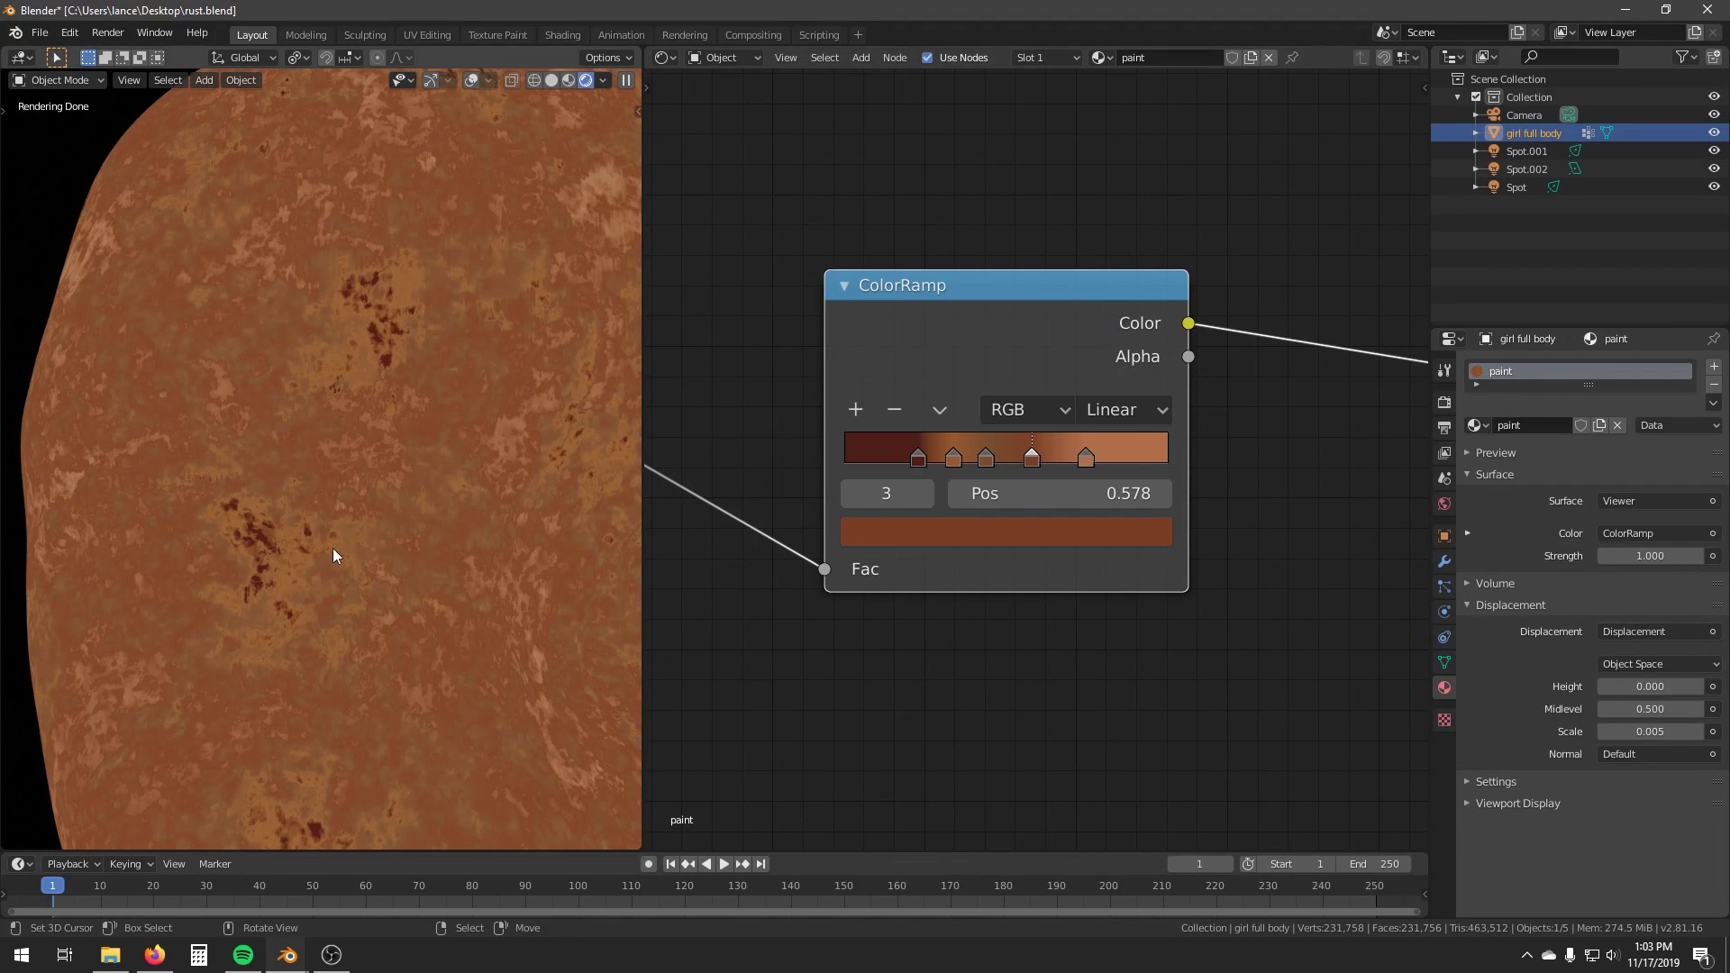
{"action": "mouse_move", "coordinate": [983, 455]}
{"action": "left_mouse_down"}
{"action": "mouse_move", "coordinate": [958, 458]}
{"action": "mouse_move", "coordinate": [1050, 458]}
{"action": "mouse_move", "coordinate": [1008, 457]}
{"action": "left_mouse_up"}
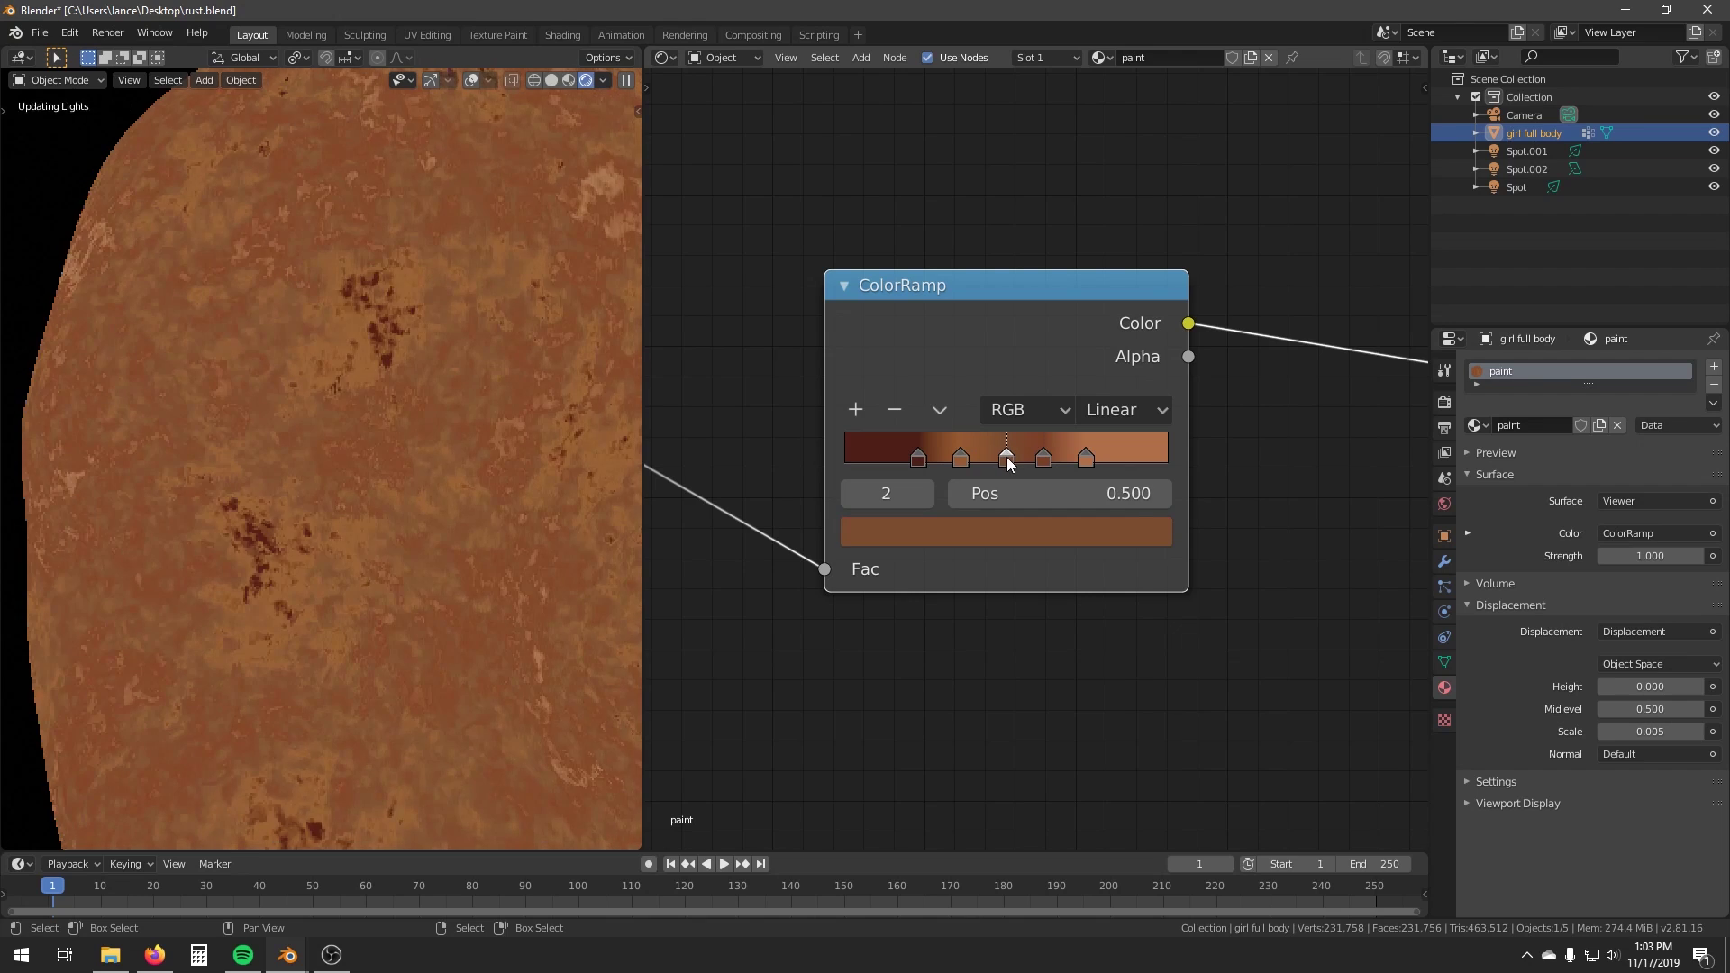
{"action": "left_click", "coordinate": [961, 458]}
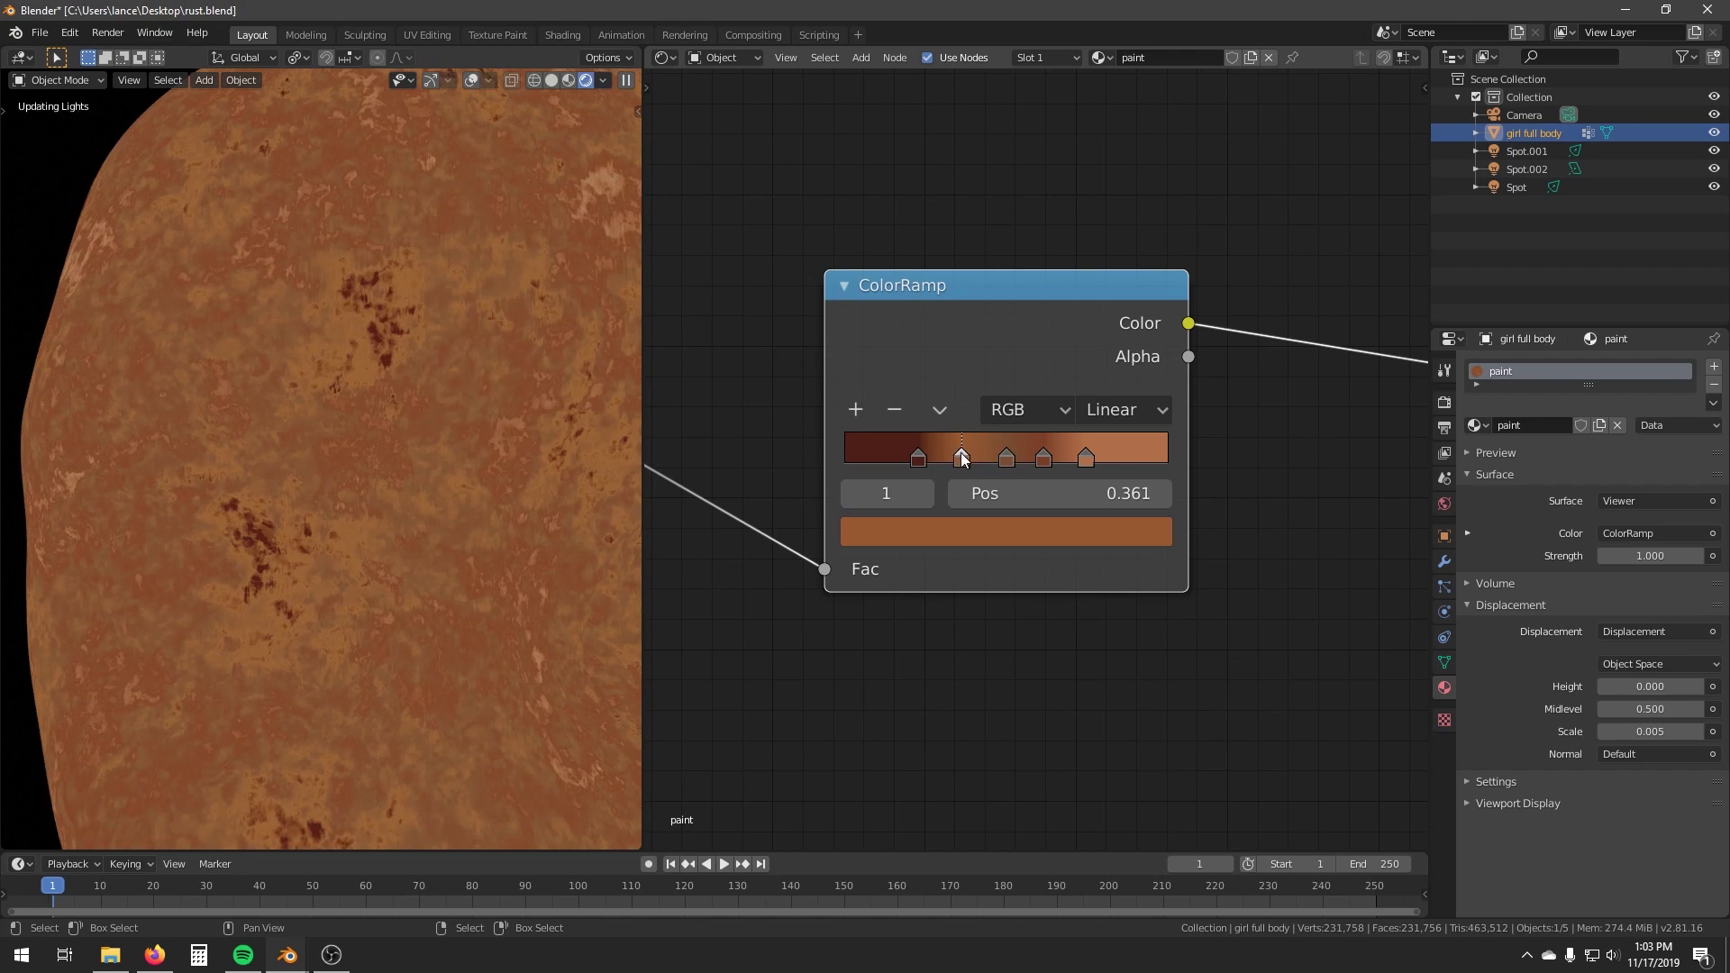
Add a stop at 0.303 after the dark red stop and colour it red with hue 0.007, saturation 0.707 and value 0.475.
{"action": "left_click", "coordinate": [856, 409]}
{"action": "mouse_move", "coordinate": [971, 458]}
{"action": "left_mouse_down"}
{"action": "mouse_move", "coordinate": [991, 463]}
{"action": "mouse_move", "coordinate": [944, 457]}
{"action": "left_mouse_up"}
{"action": "left_click", "coordinate": [976, 534]}
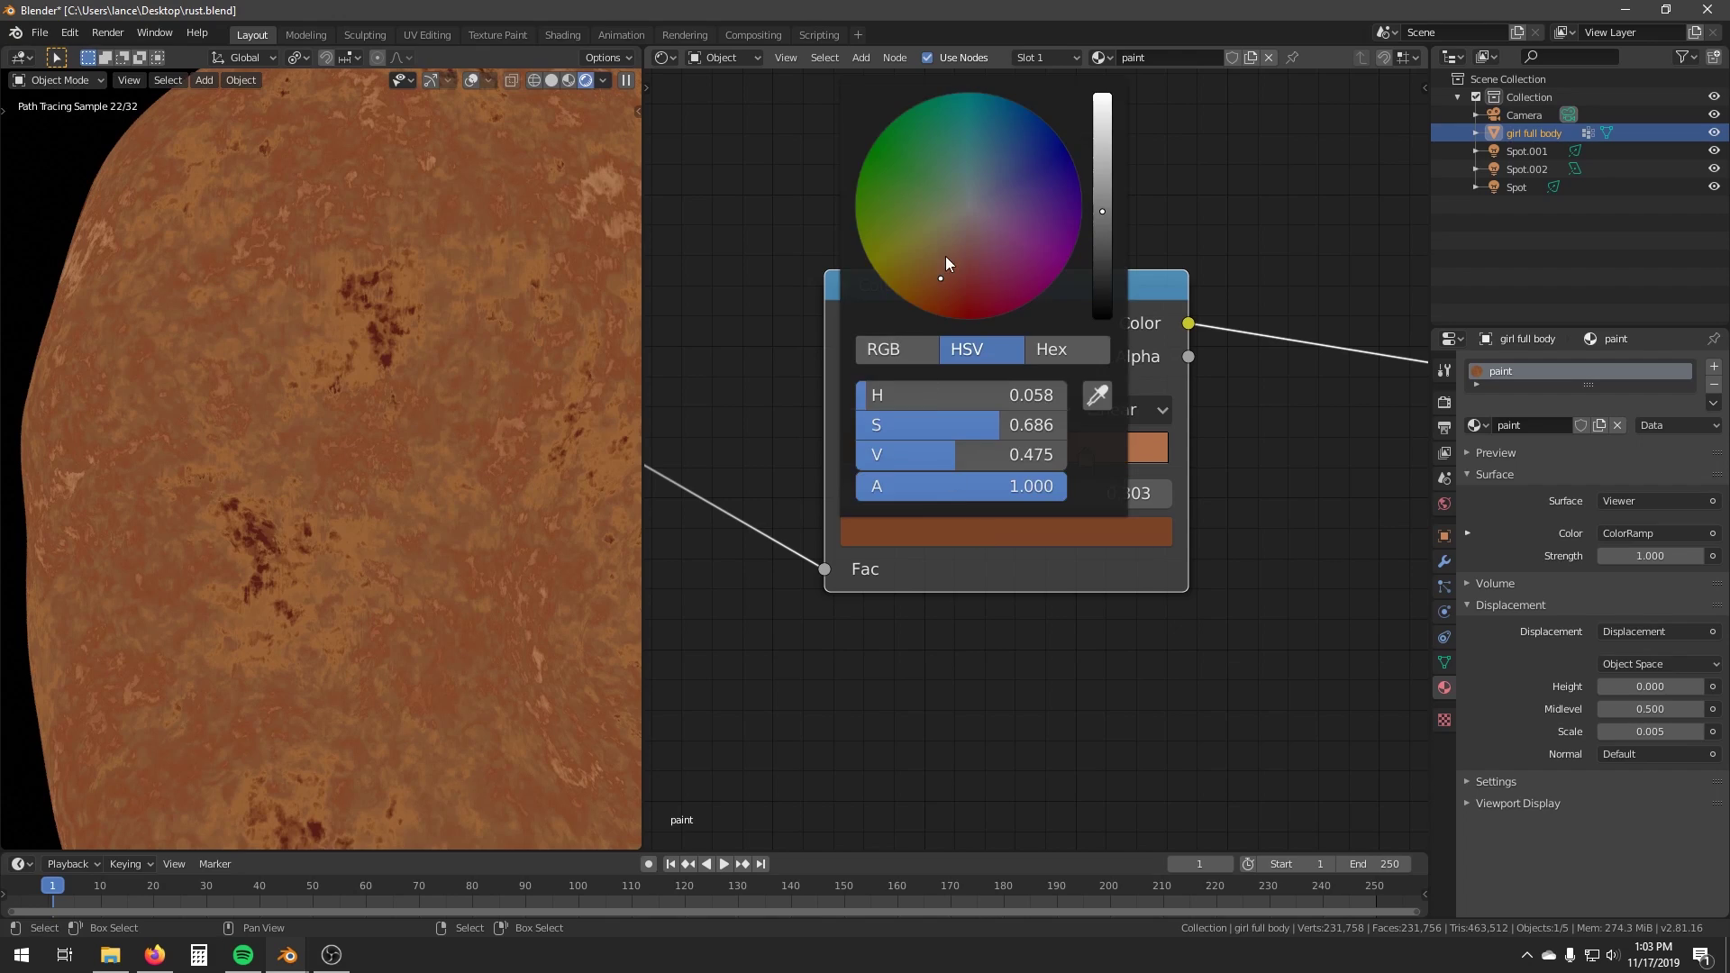
{"action": "left_click_drag", "start_coordinate": [945, 256], "coordinate": [966, 285]}
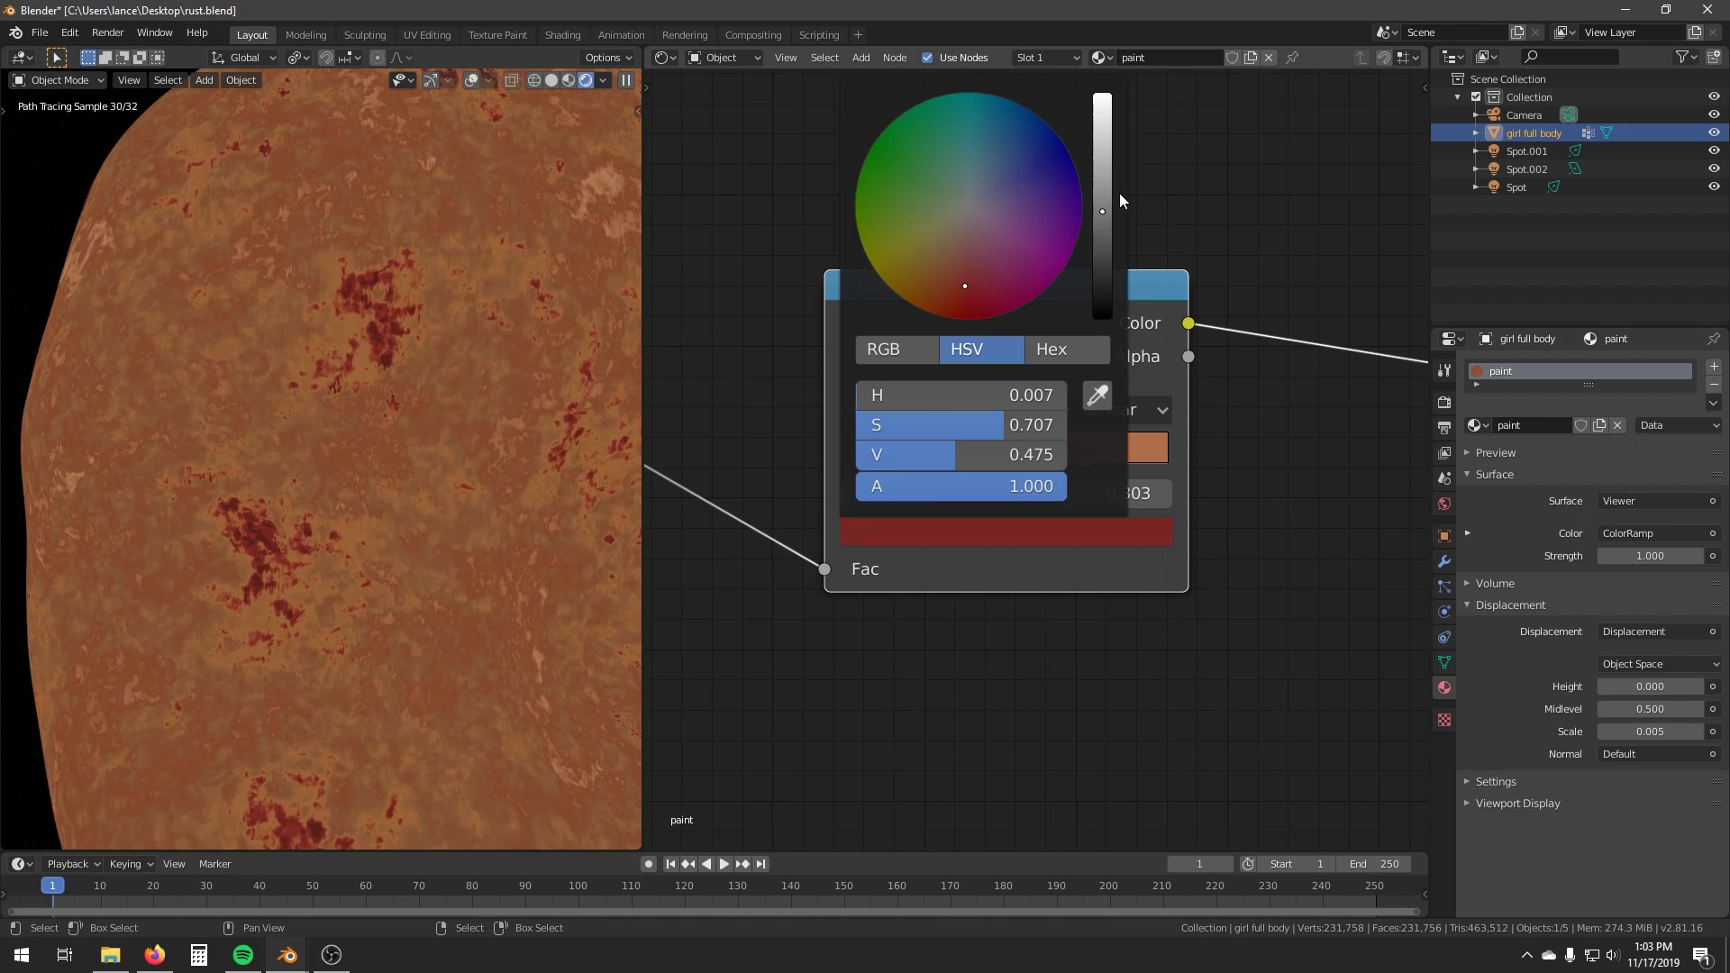
Cut the ColorRamp's outgoing links and connect its Color output to the Base Color of the Principled BSDF.
{"action": "scroll", "coordinate": [1067, 454], "scroll_direction": "down", "scroll_amount": 5}
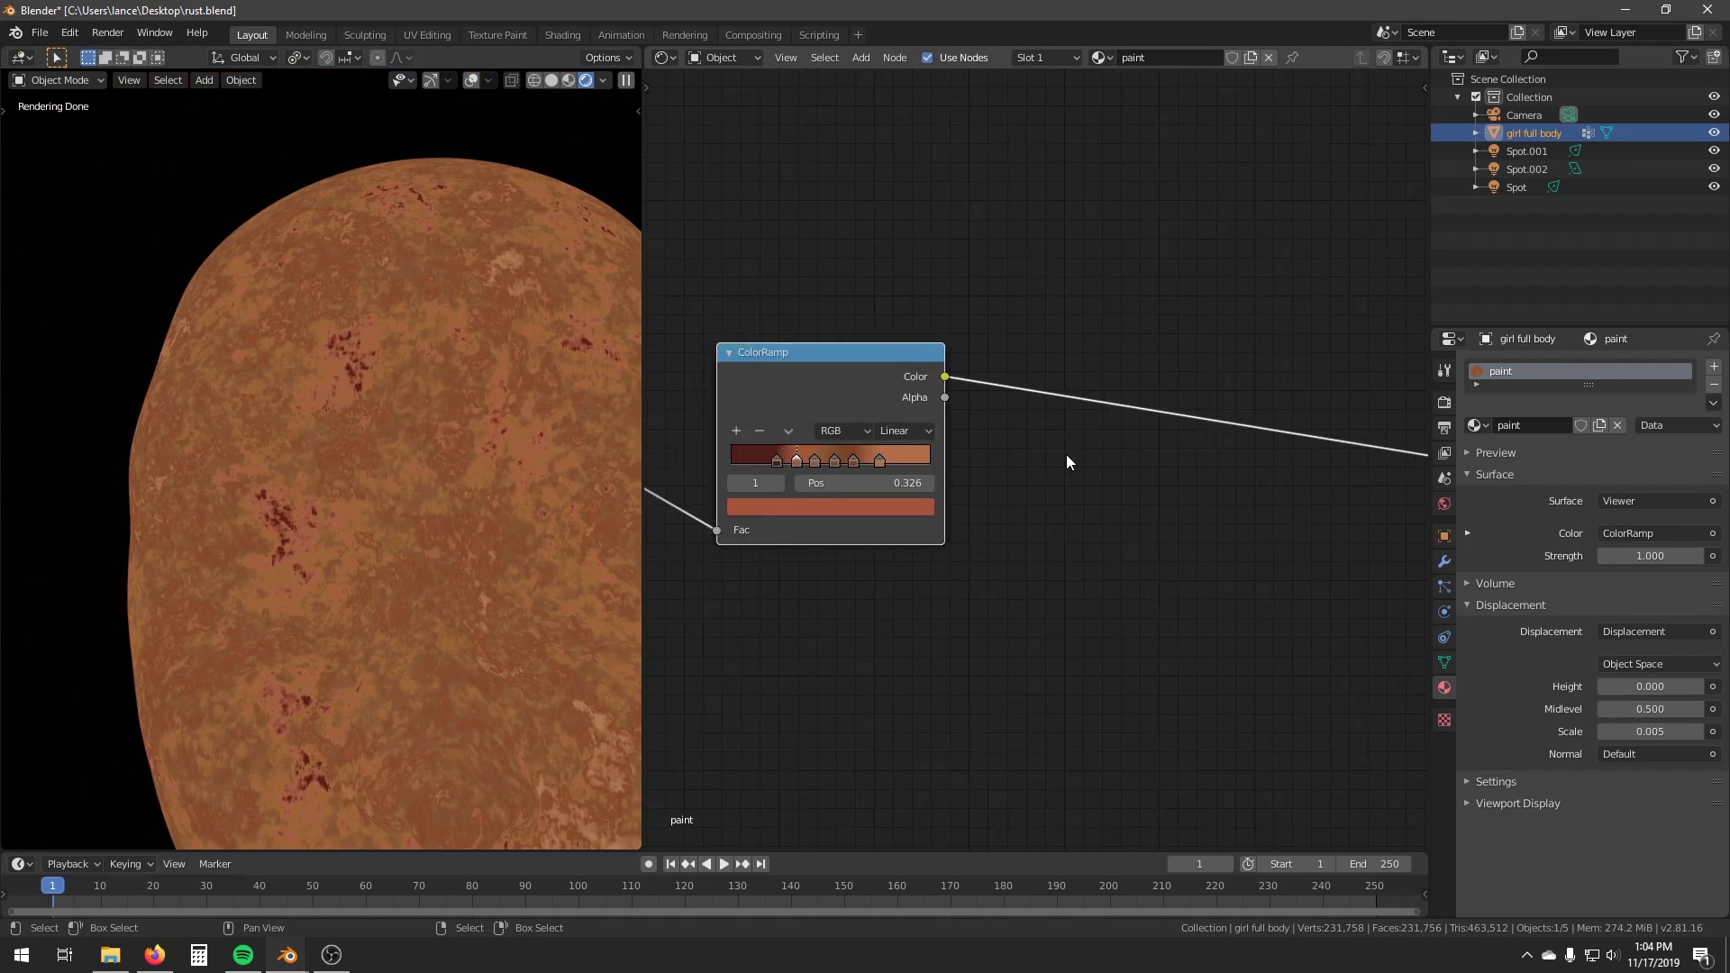
{"action": "middle_click_drag", "start_coordinate": [1067, 454], "coordinate": [914, 407]}
{"action": "scroll", "coordinate": [913, 407], "scroll_direction": "down", "scroll_amount": 10}
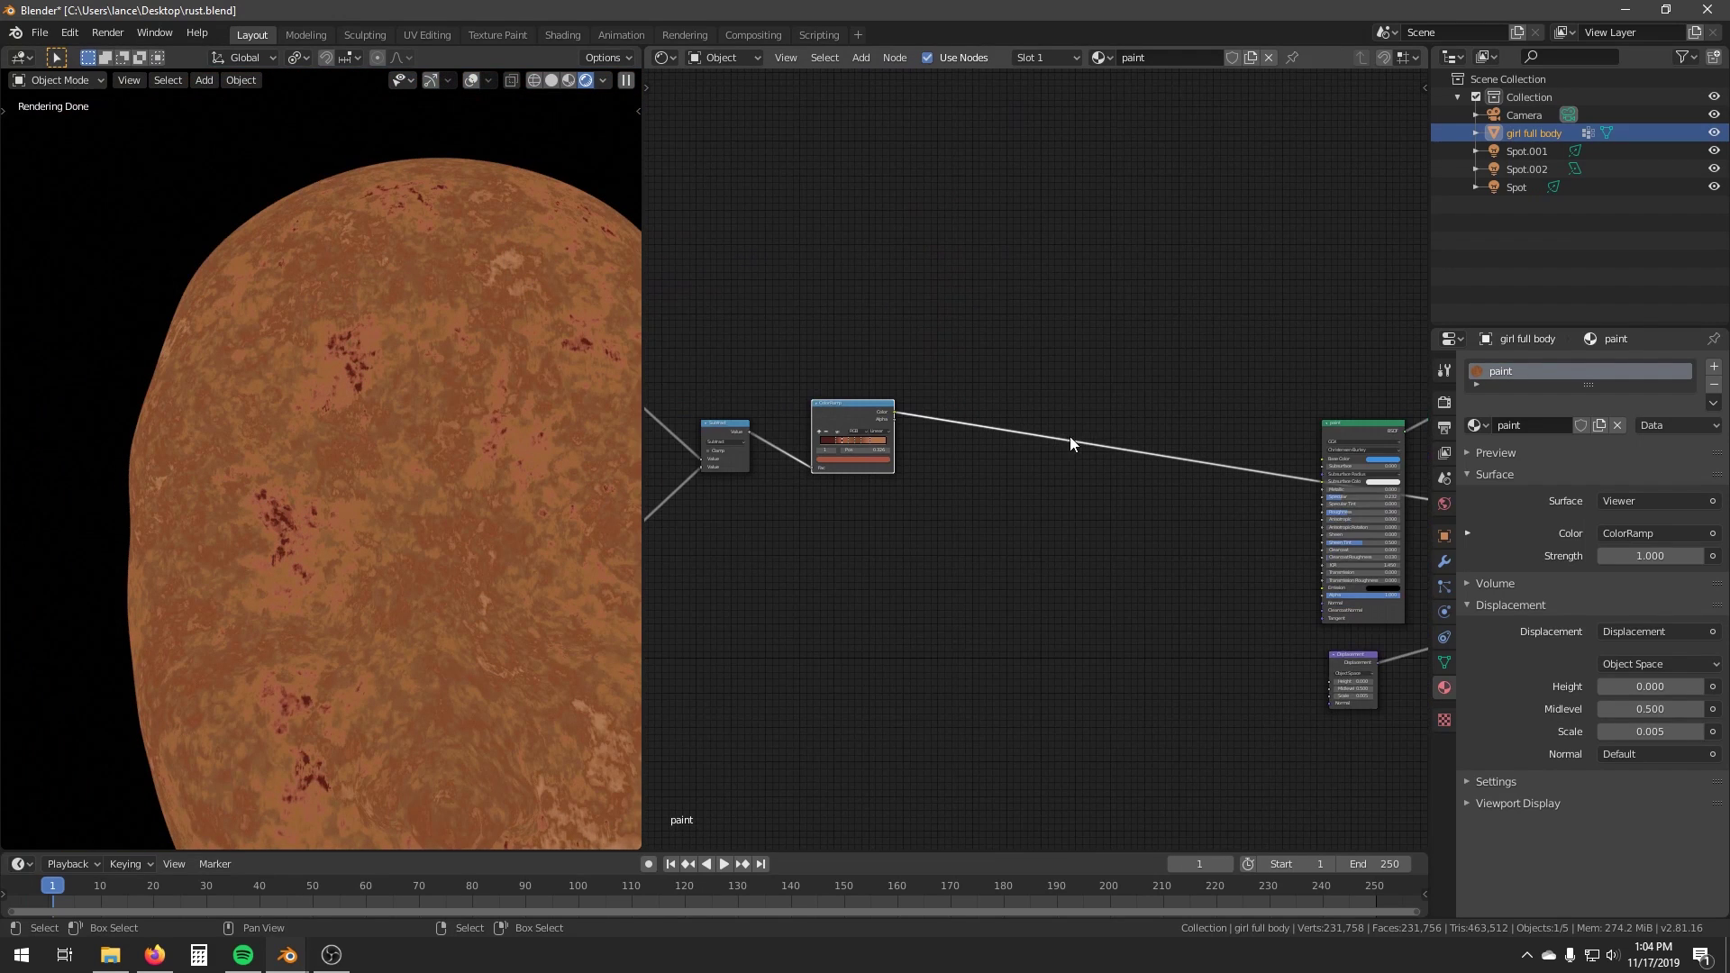
{"action": "middle_click_drag", "start_coordinate": [1242, 434], "coordinate": [1066, 467]}
{"action": "mouse_move", "coordinate": [722, 441]}
{"action": "right_mouse_down", "text": "alt"}
{"action": "mouse_move", "coordinate": [1090, 478]}
{"action": "mouse_move", "coordinate": [1183, 447]}
{"action": "right_mouse_up", "text": "alt"}
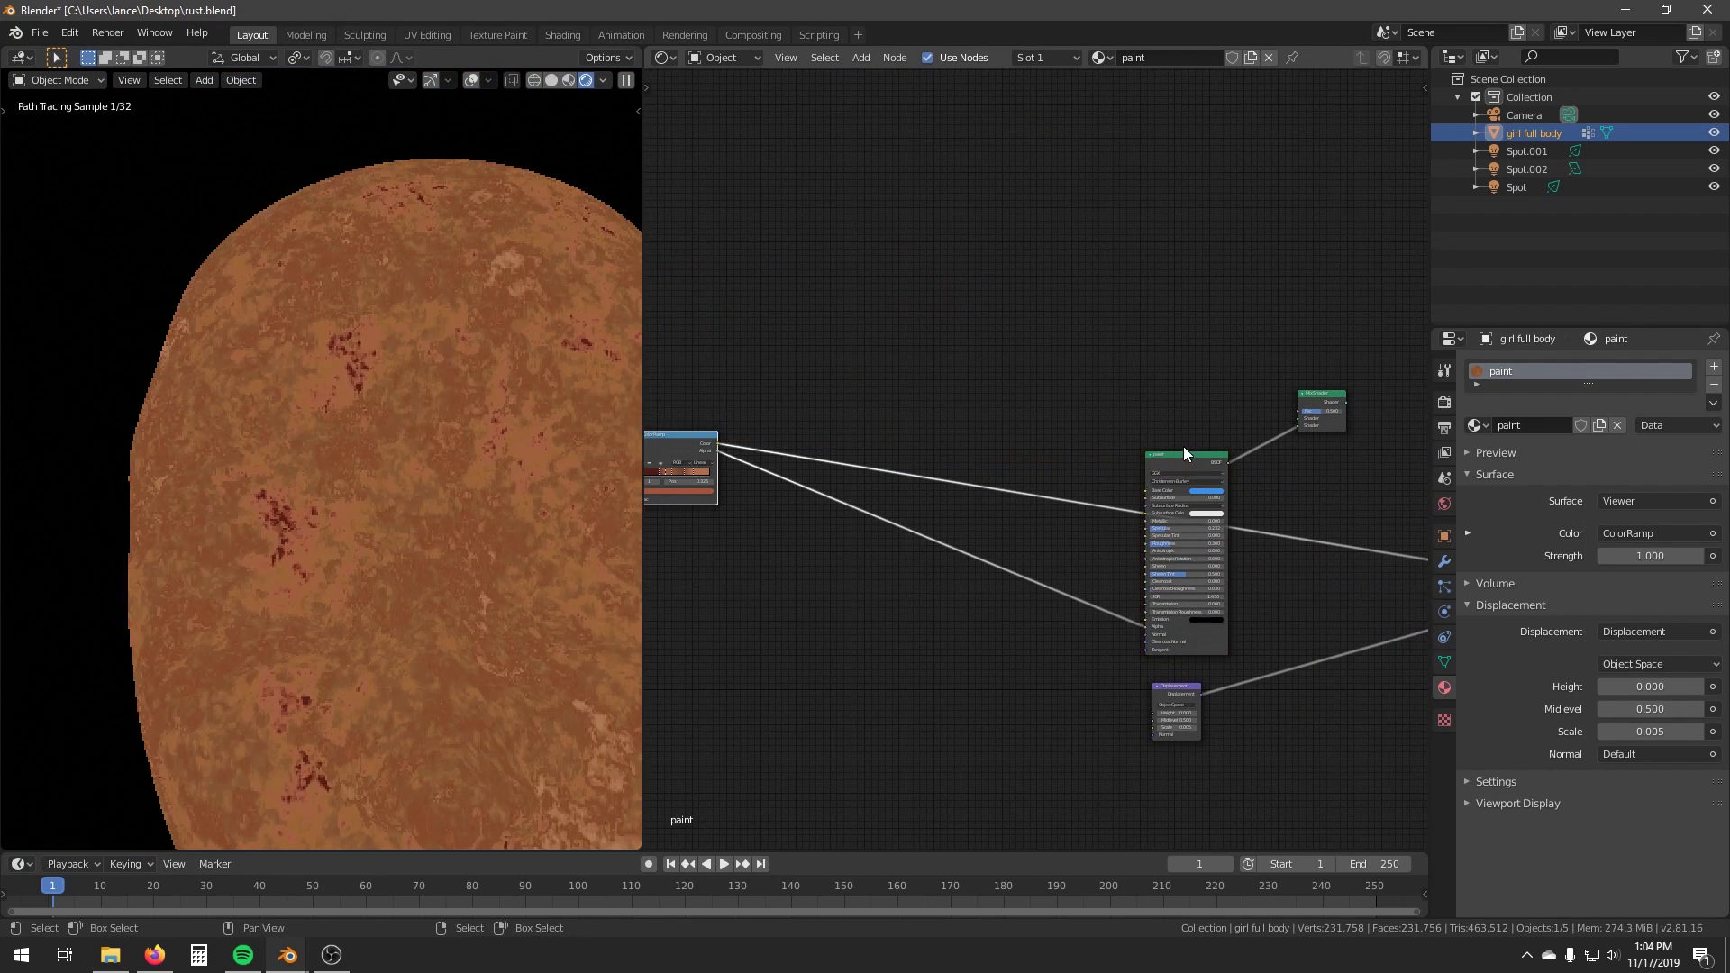
{"action": "left_click_drag", "start_coordinate": [1186, 453], "coordinate": [1109, 436]}
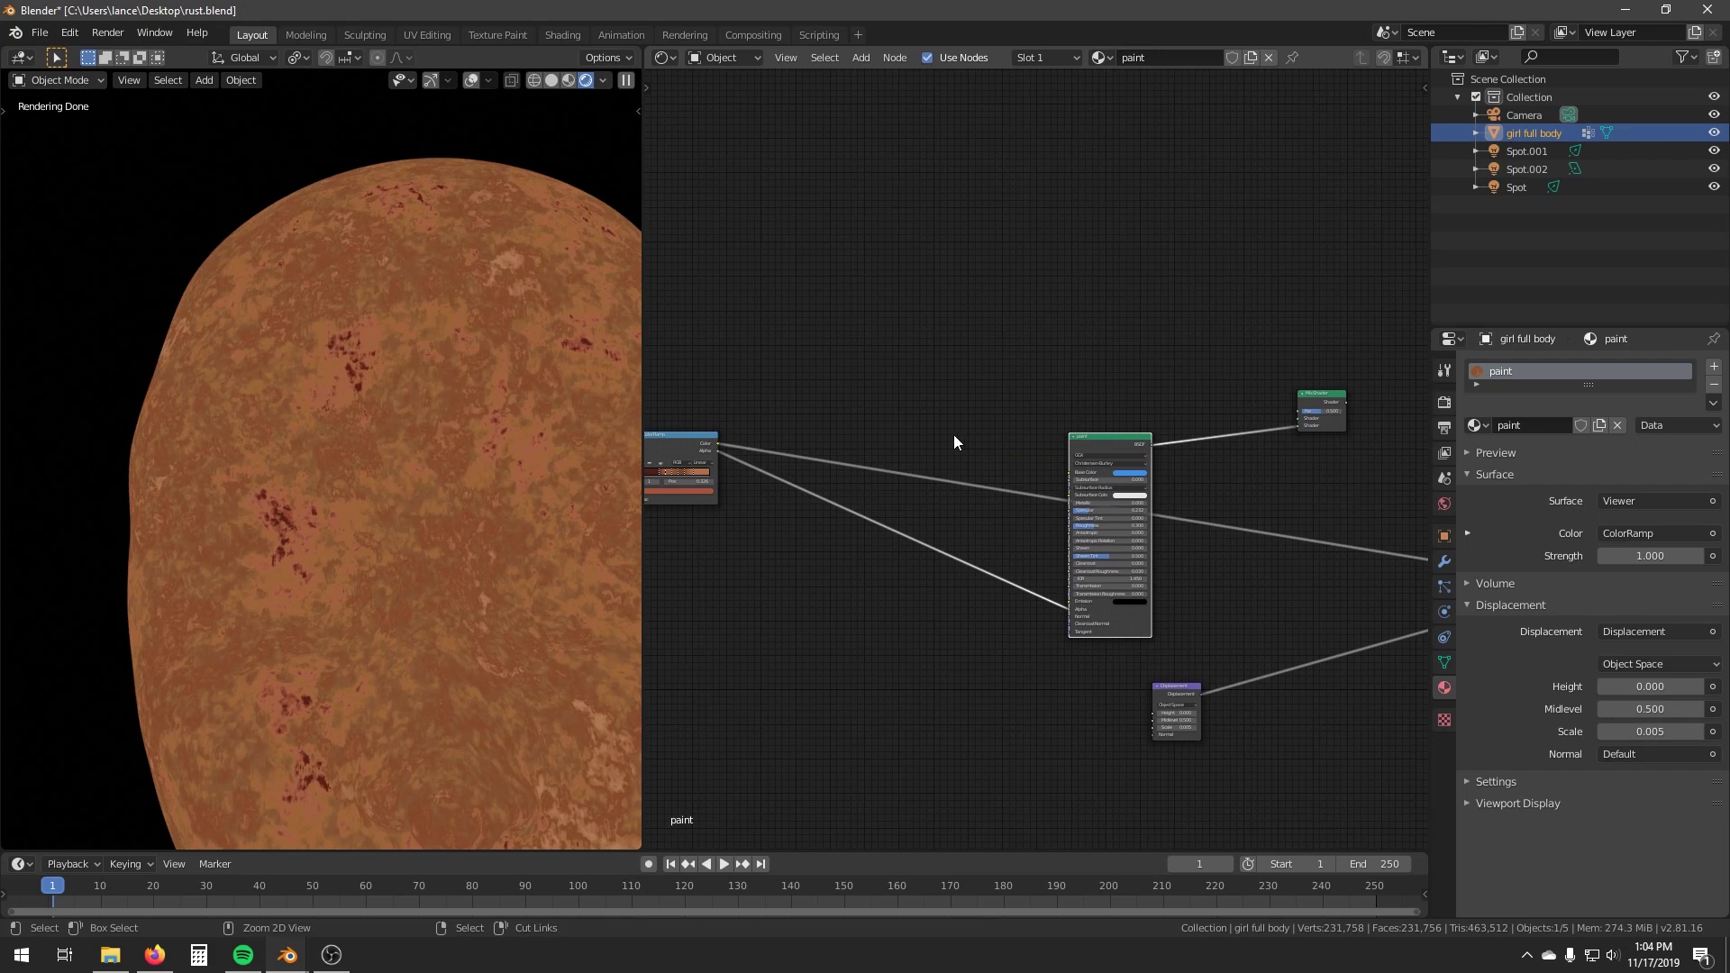
{"action": "right_click_drag", "start_coordinate": [954, 434], "coordinate": [852, 559], "text": "ctrl"}
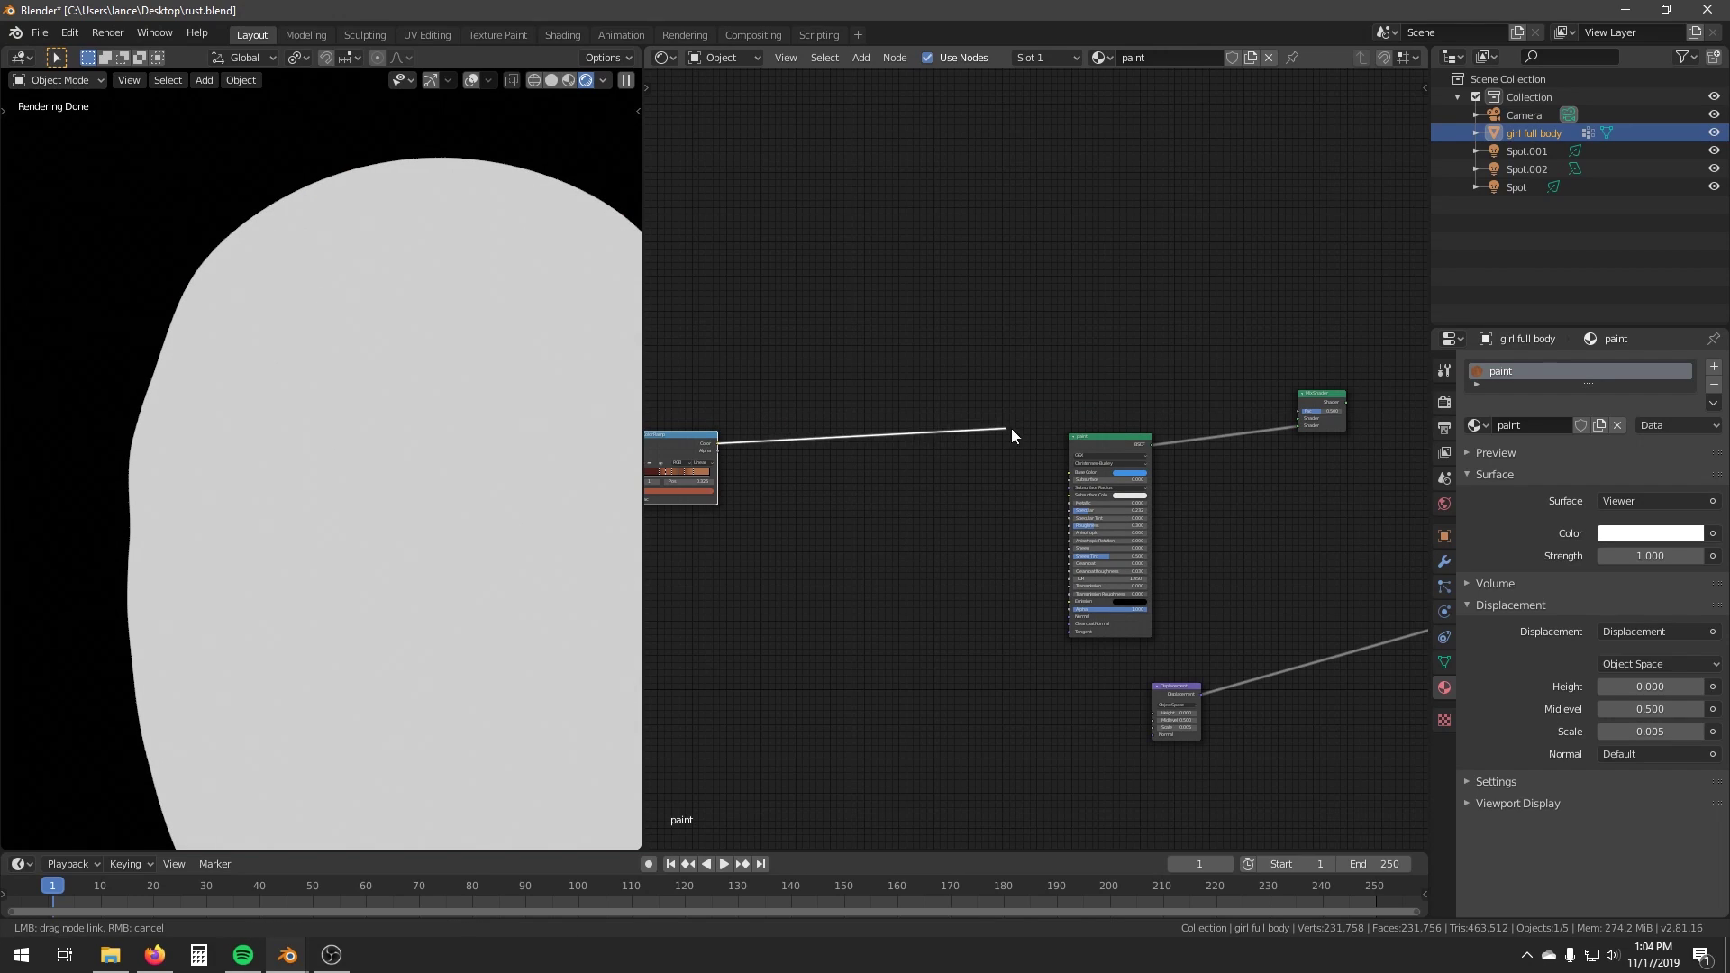
{"action": "left_click_drag", "start_coordinate": [1070, 469], "coordinate": [1072, 471]}
Label the Principled BSDF node Rust and connect the Mix Shader to the material output.
{"action": "scroll", "coordinate": [1084, 445], "scroll_direction": "up", "scroll_amount": 4}
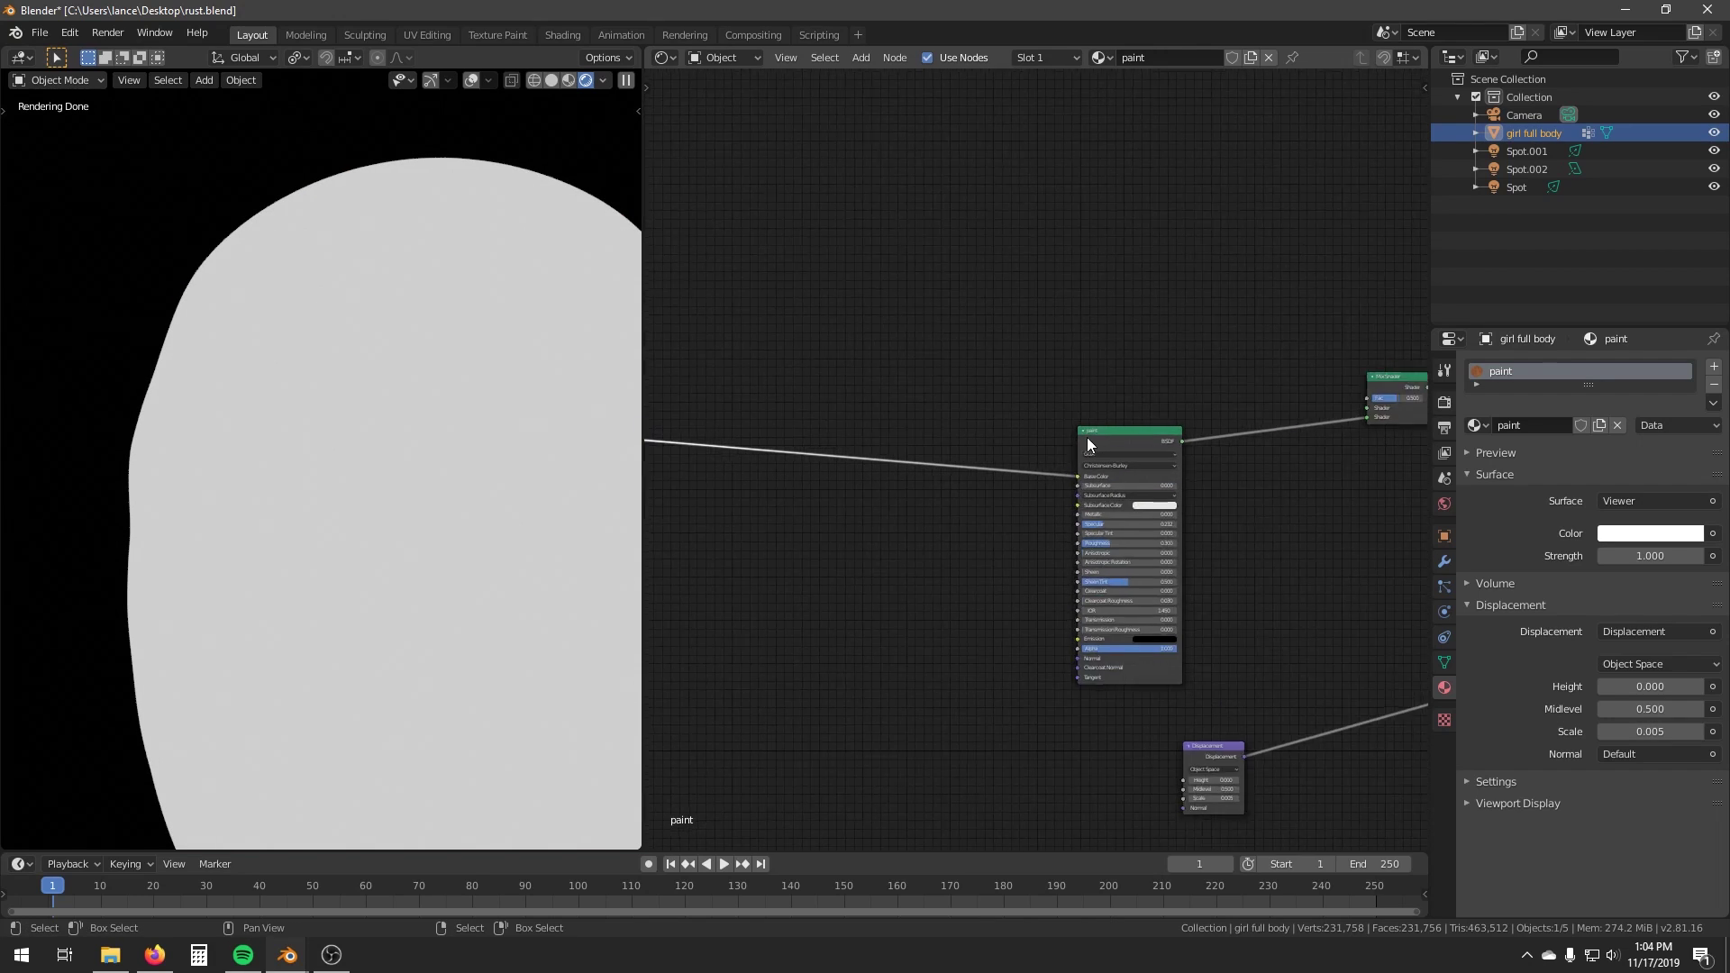
{"action": "key", "text": "n"}
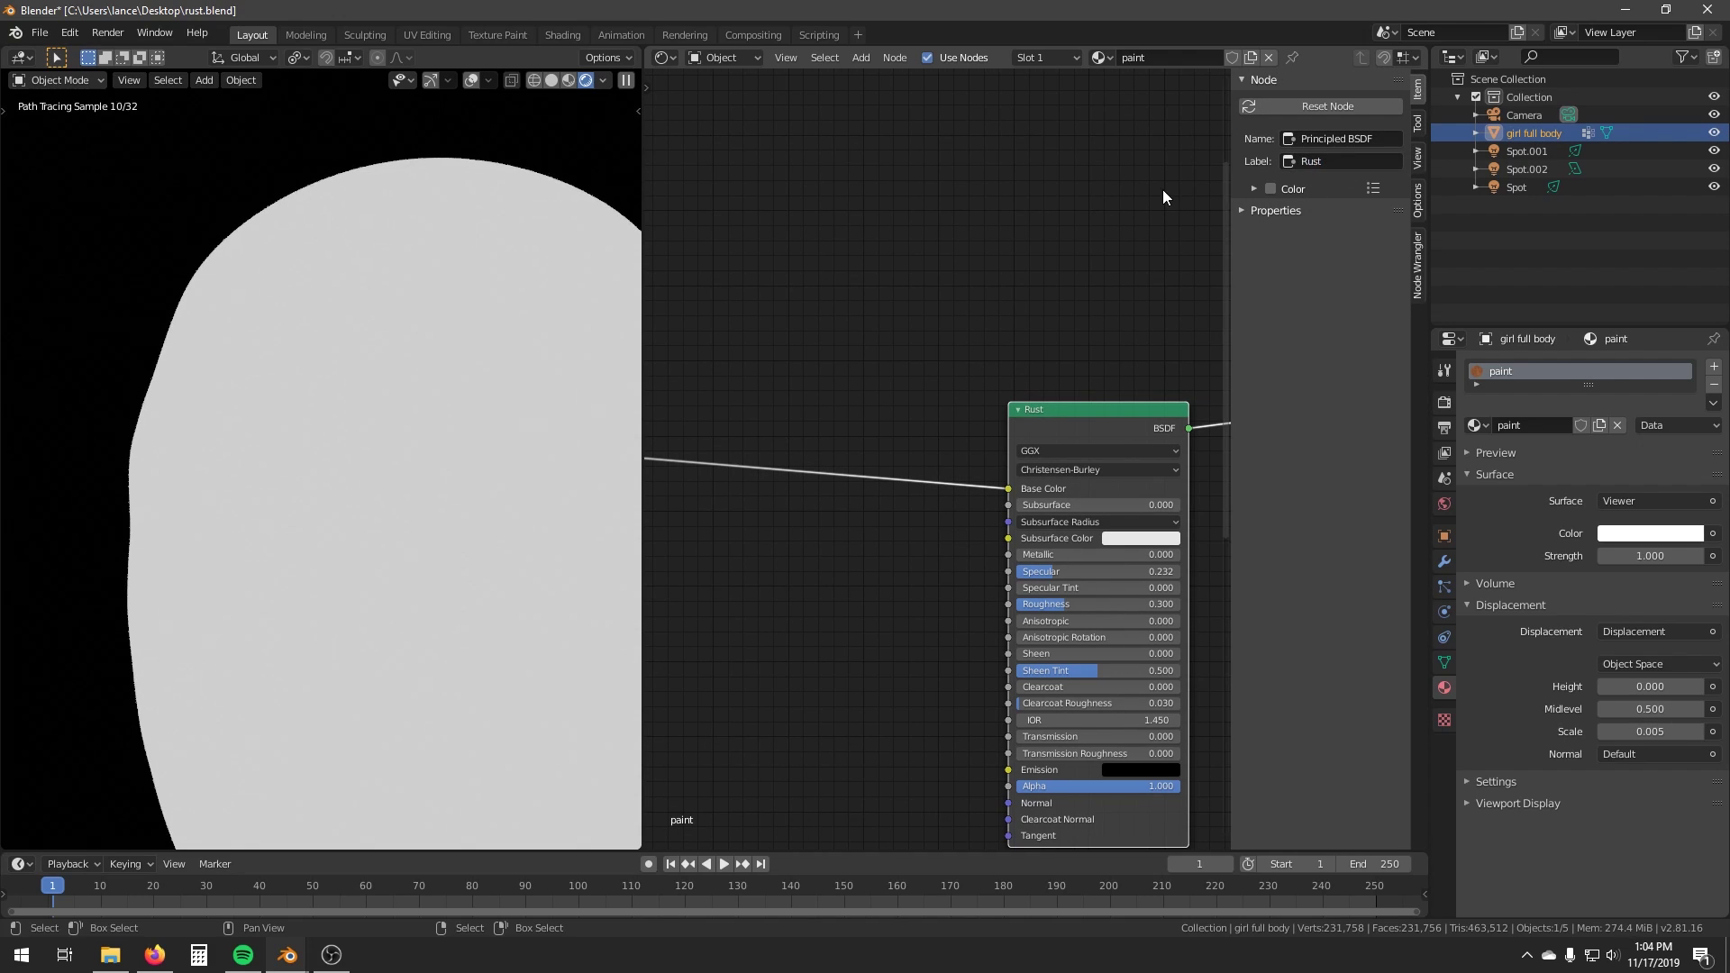
{"action": "middle_click_drag", "start_coordinate": [1063, 441], "coordinate": [904, 444]}
{"action": "scroll", "coordinate": [911, 441], "scroll_direction": "down", "scroll_amount": 5}
{"action": "middle_click_drag", "start_coordinate": [1193, 415], "coordinate": [939, 447]}
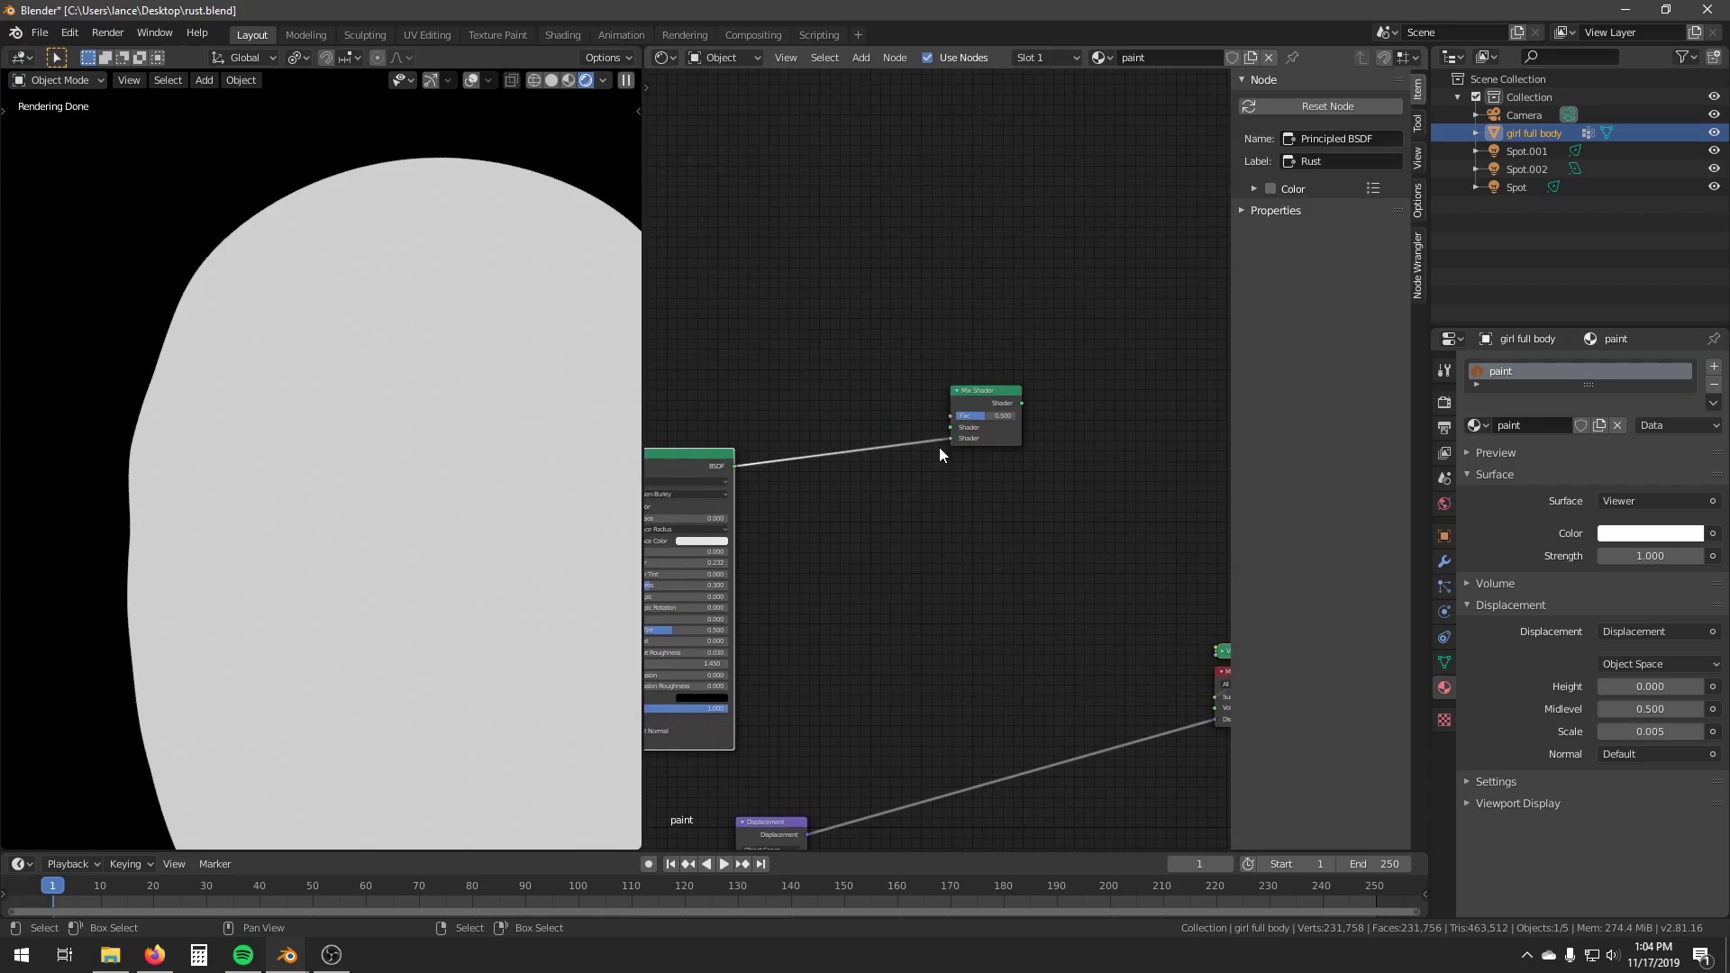
{"action": "left_click", "coordinate": [995, 407], "text": "ctrl+shift"}
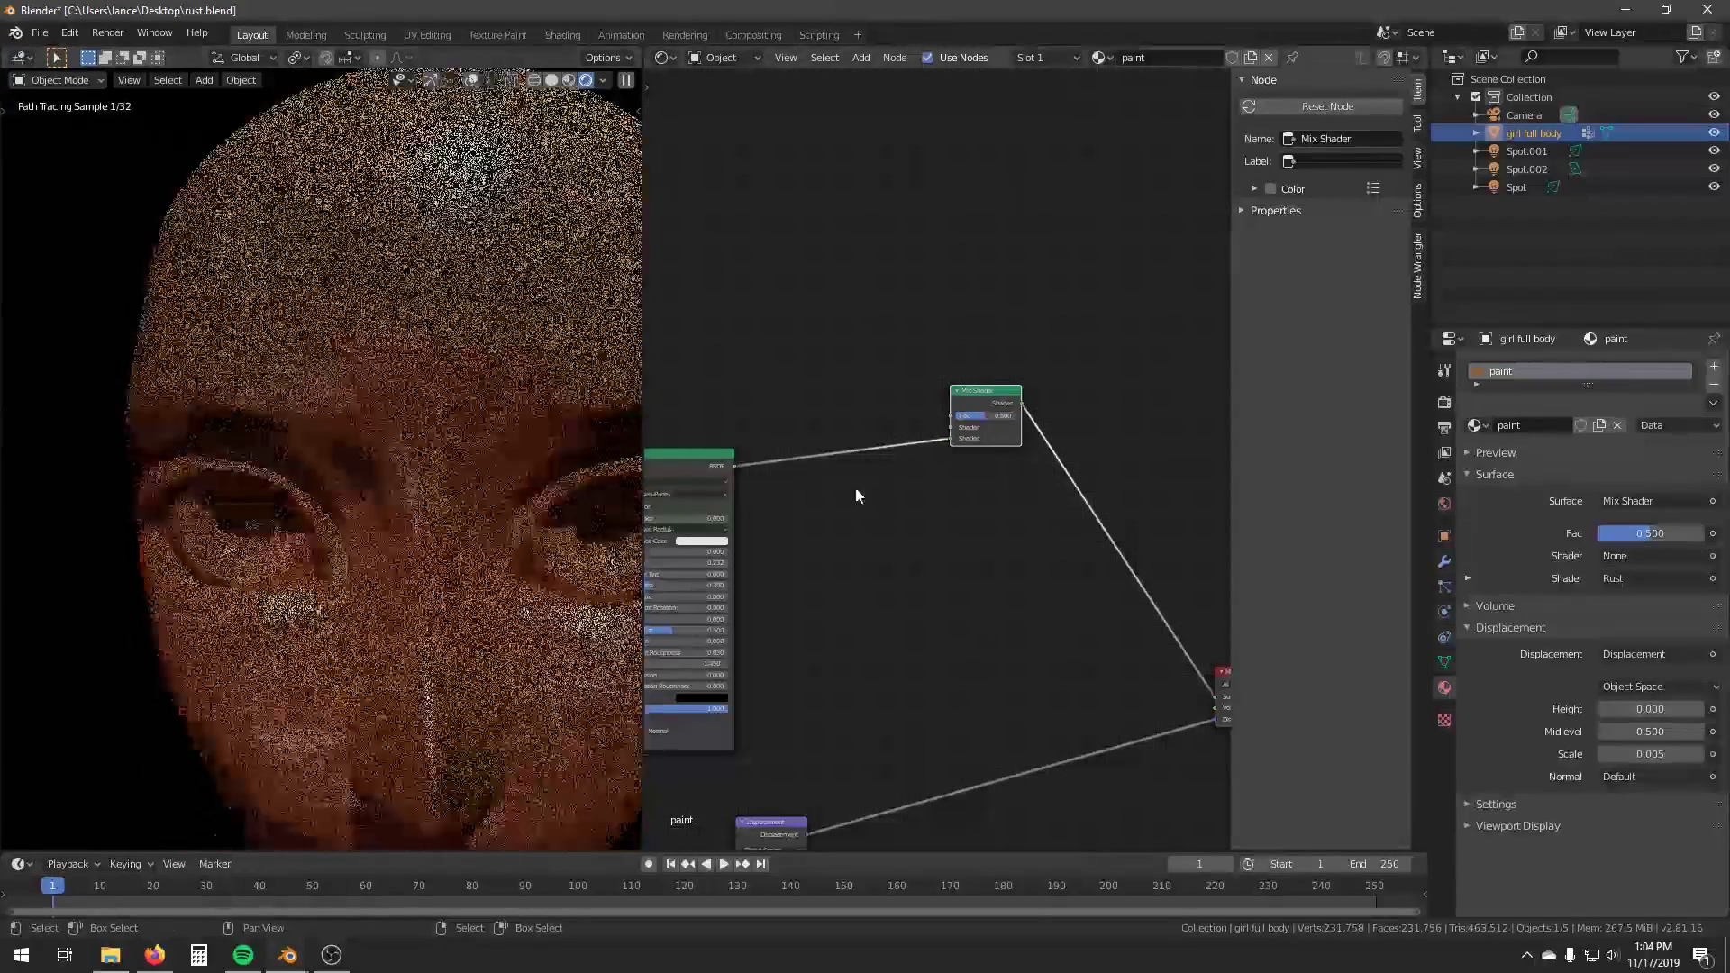
Set the Rust shader's specular to 0.1 and its roughness to about 0.818.
{"action": "scroll", "coordinate": [791, 492], "scroll_direction": "up", "scroll_amount": 2}
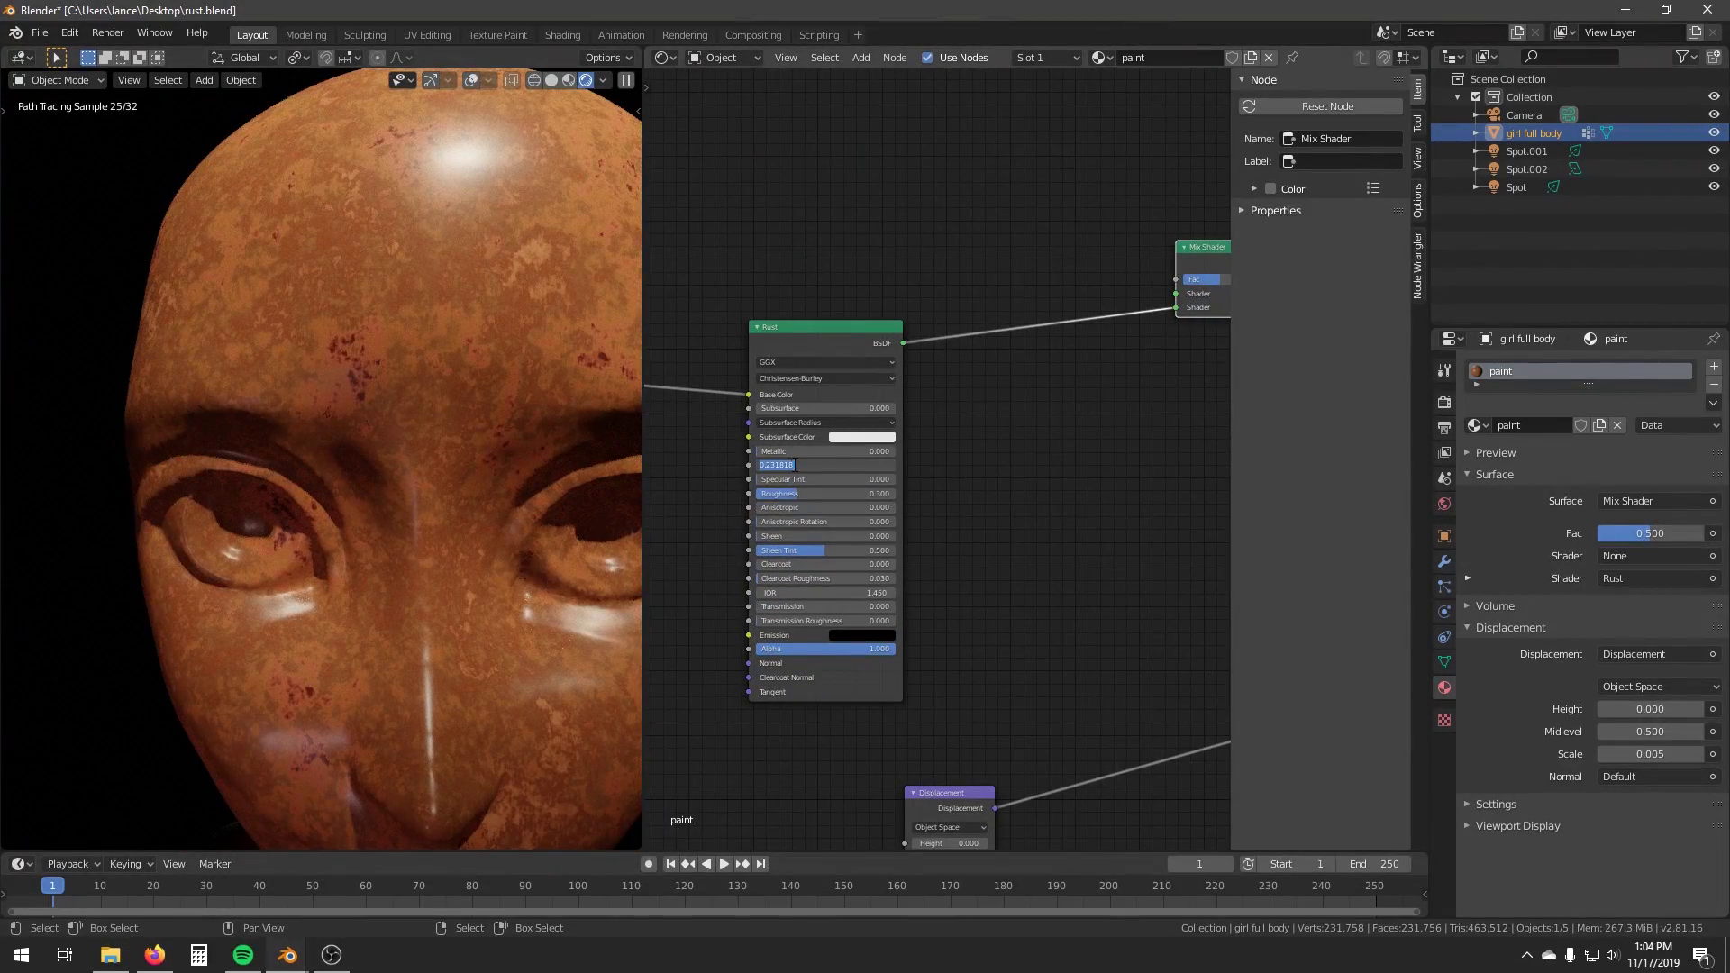
{"action": "key", "text": "Return"}
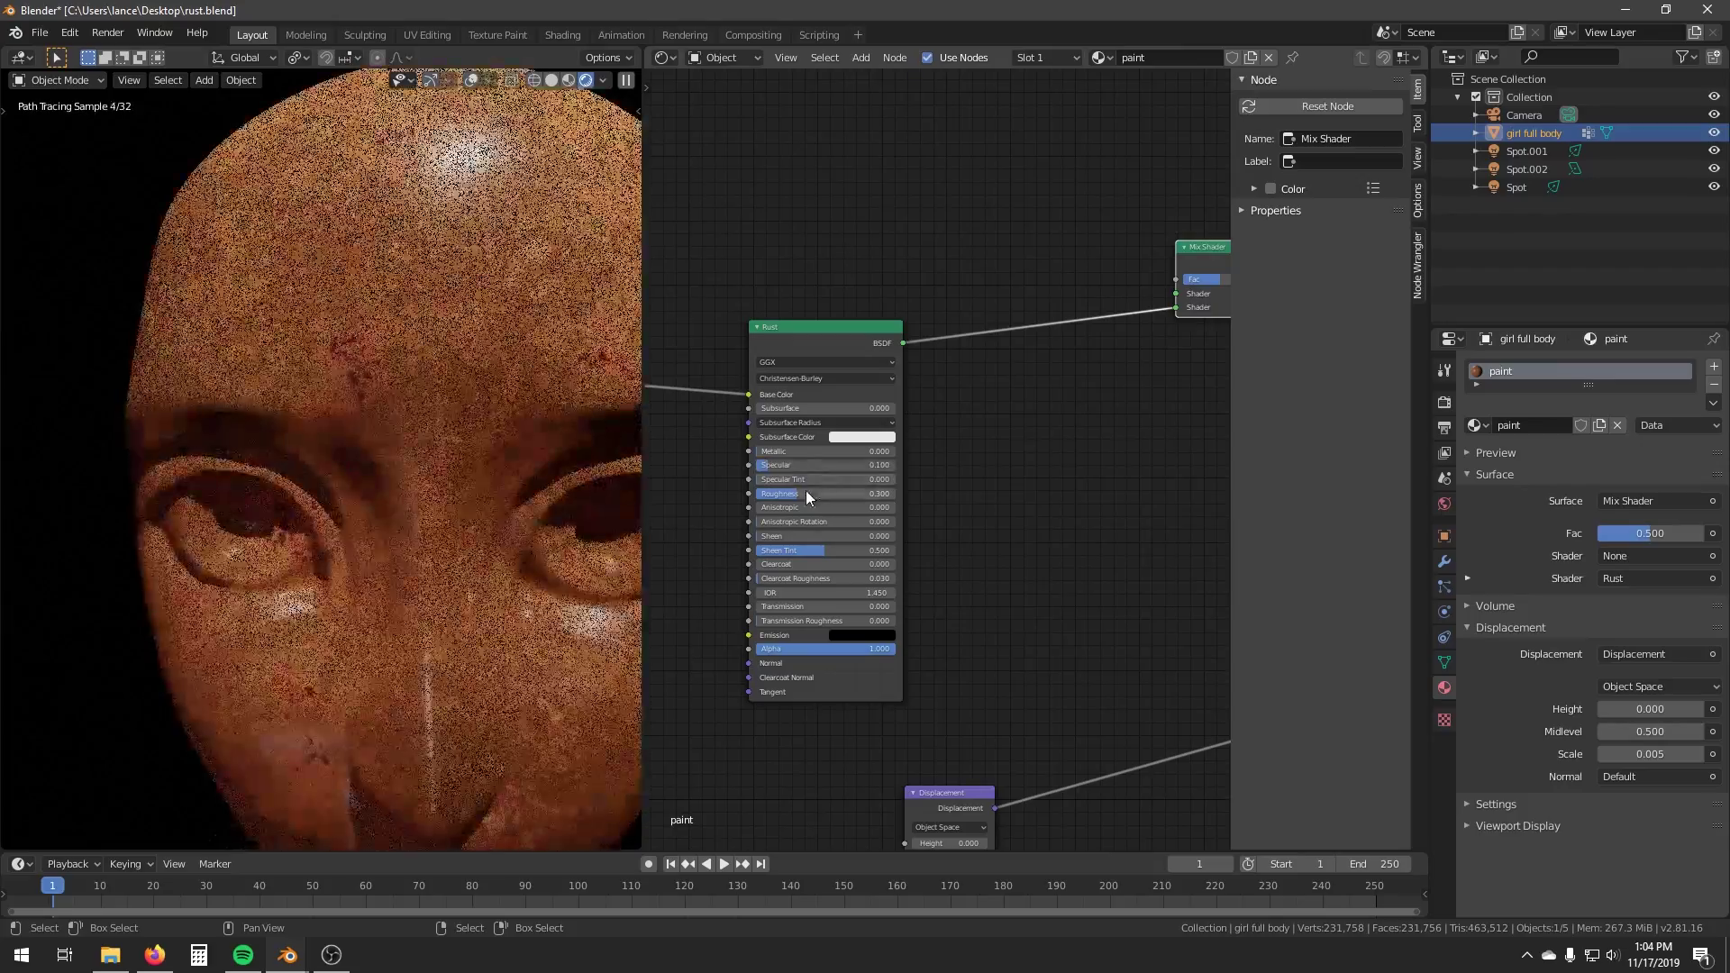
{"action": "left_click_drag", "start_coordinate": [776, 494], "coordinate": [848, 494]}
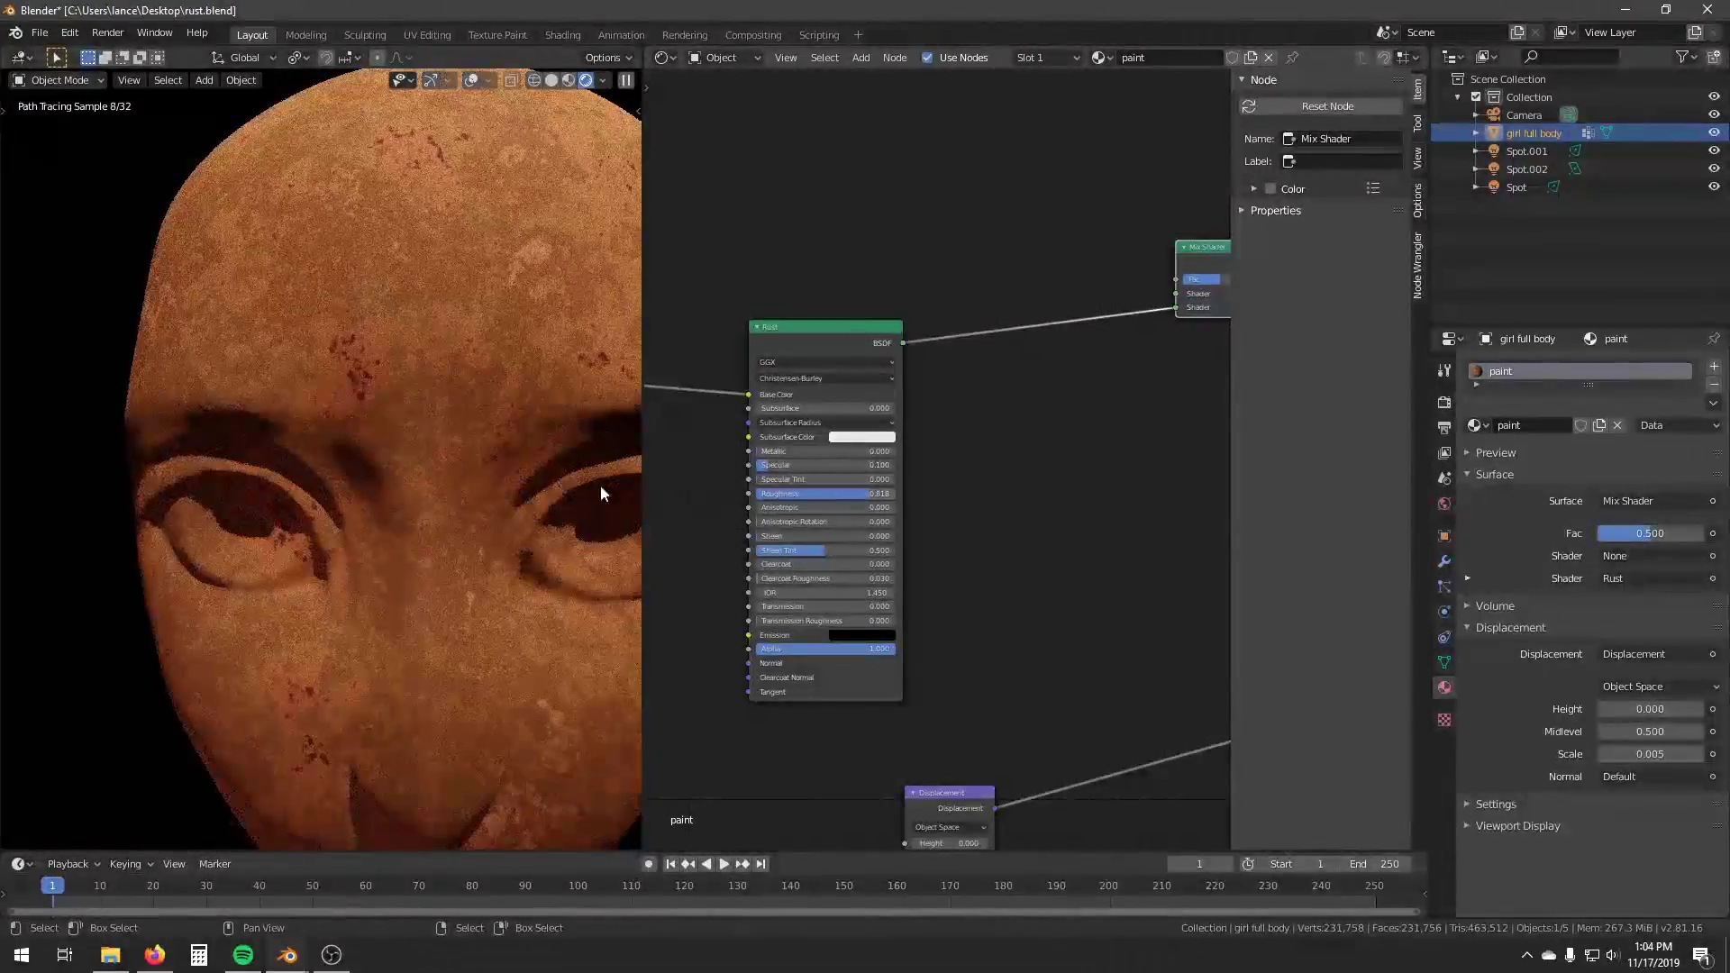
{"action": "middle_click_drag", "start_coordinate": [445, 430], "coordinate": [496, 409]}
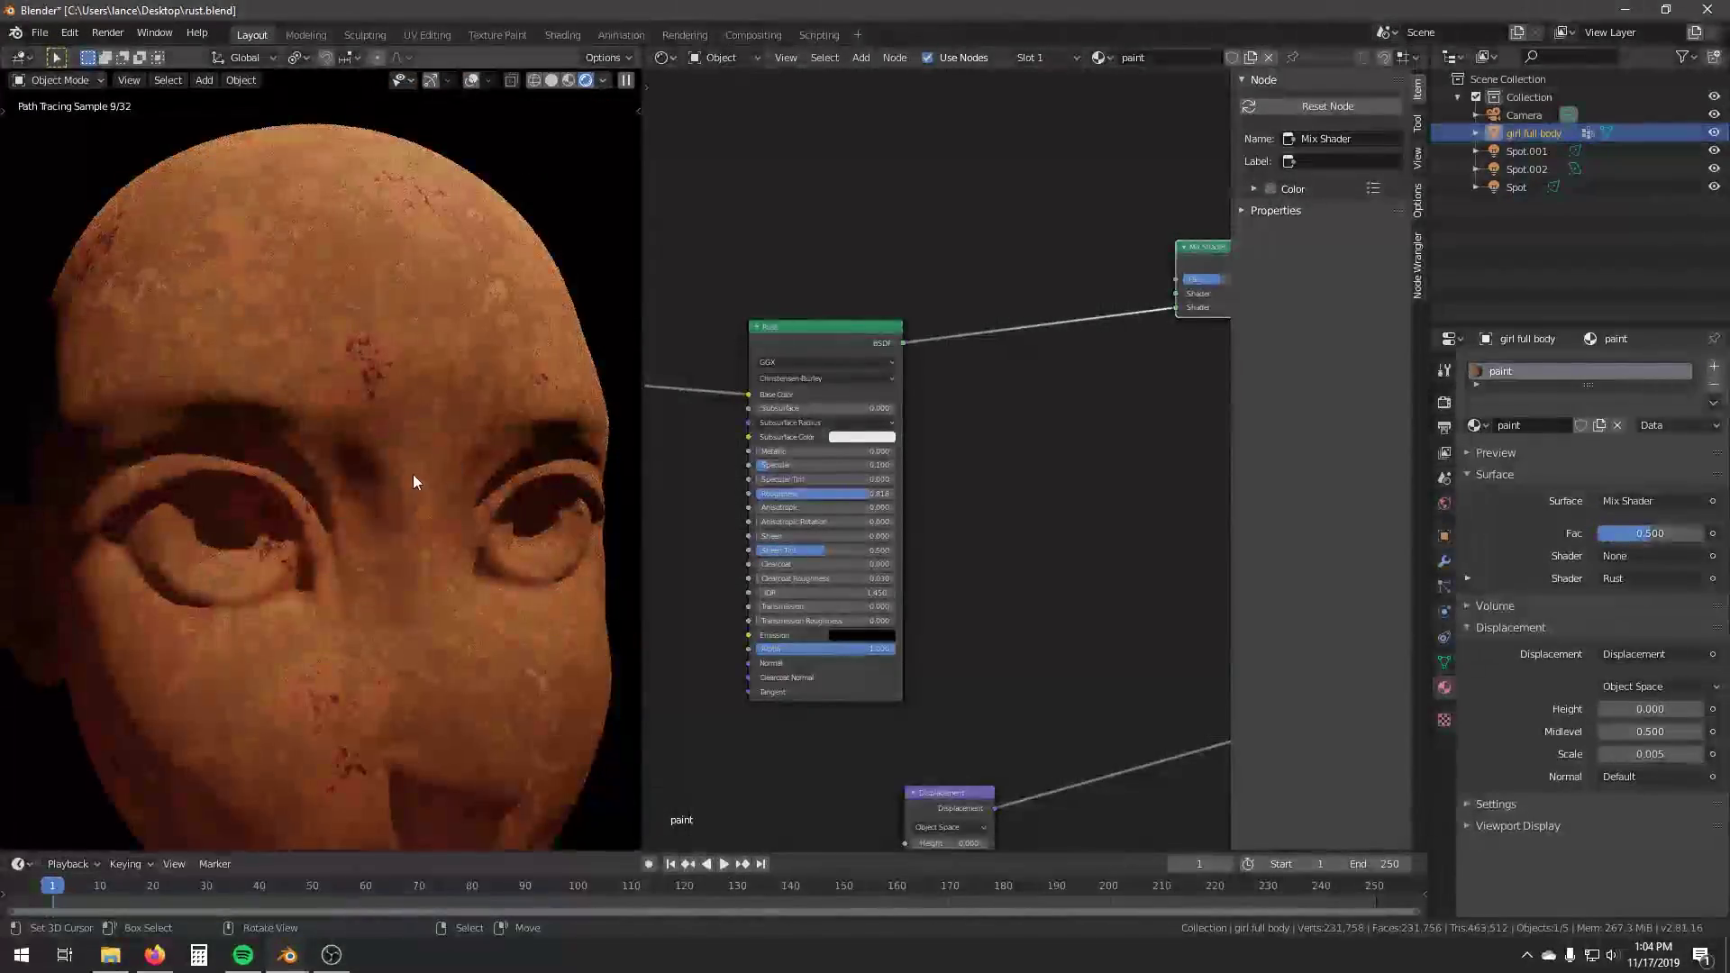
{"action": "middle_click_drag", "start_coordinate": [389, 468], "coordinate": [365, 464]}
Move the ColorRamp up out of the way and add a Bump node with the Subtract value driving its Height.
{"action": "scroll", "coordinate": [356, 464], "scroll_direction": "up", "scroll_amount": 2}
{"action": "middle_click_drag", "start_coordinate": [814, 422], "coordinate": [966, 351]}
{"action": "middle_click_drag", "start_coordinate": [841, 366], "coordinate": [968, 414]}
{"action": "middle_click_drag", "start_coordinate": [867, 397], "coordinate": [998, 424]}
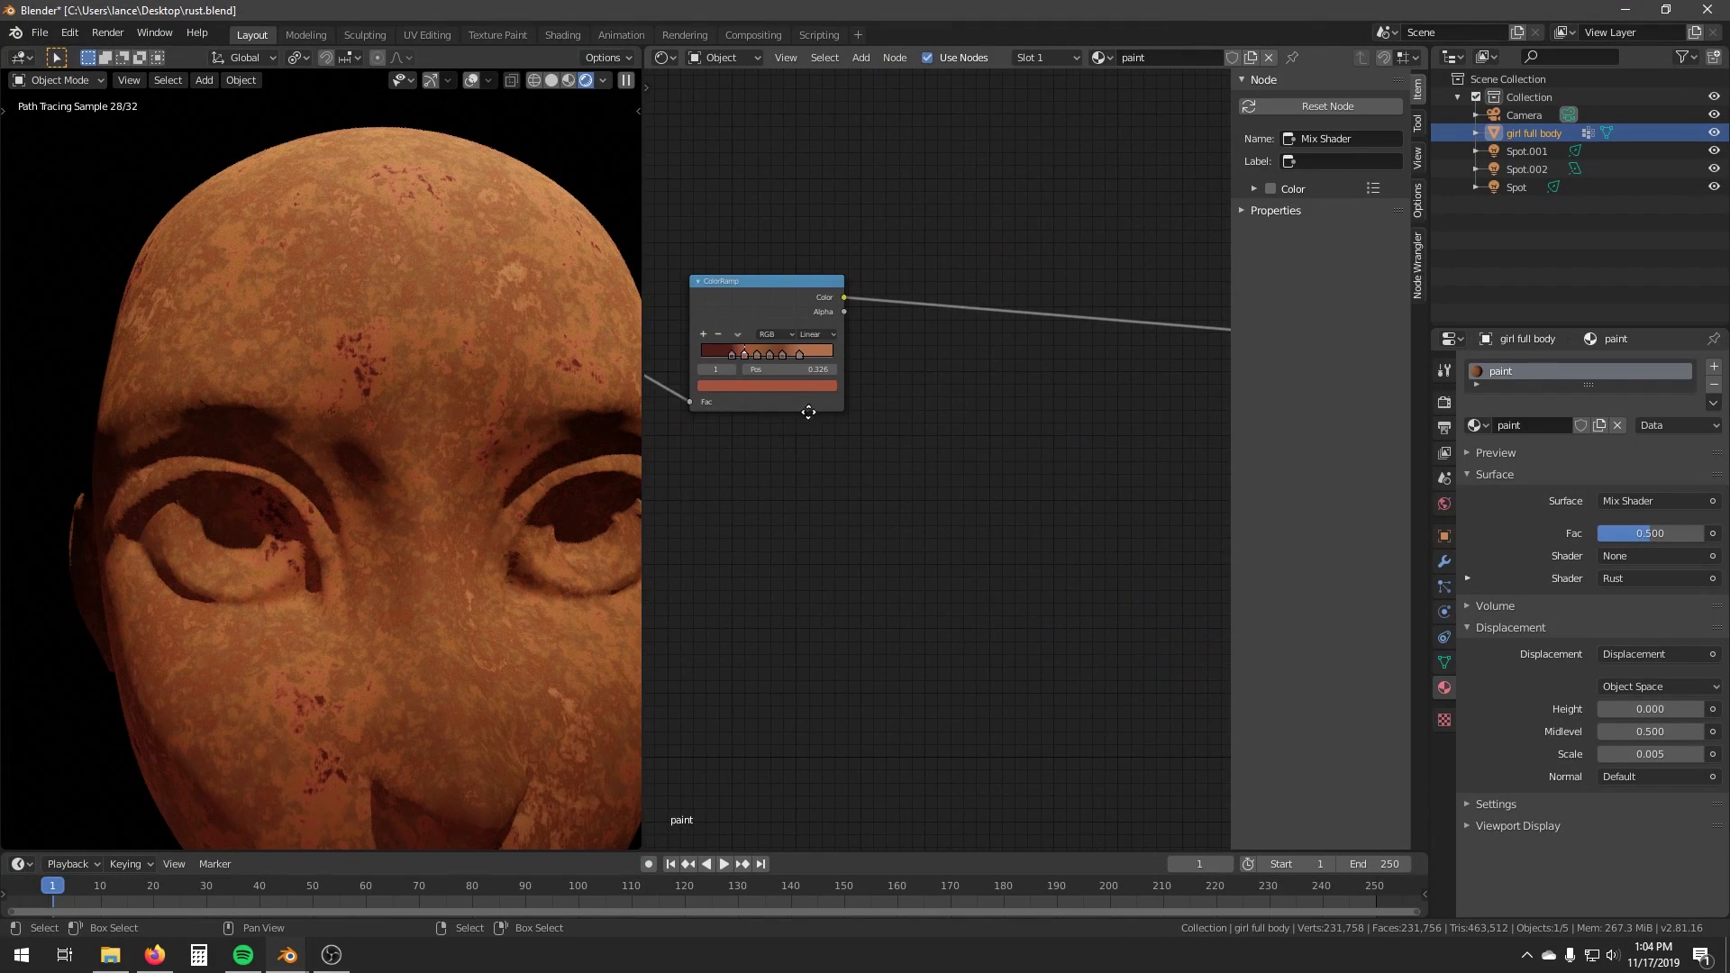
{"action": "middle_click_drag", "start_coordinate": [809, 413], "coordinate": [930, 419]}
{"action": "left_click", "coordinate": [877, 313]}
{"action": "left_click_drag", "start_coordinate": [877, 313], "coordinate": [1036, 117]}
{"action": "scroll", "coordinate": [1031, 363], "scroll_direction": "up", "scroll_amount": 3}
{"action": "middle_click_drag", "start_coordinate": [856, 377], "coordinate": [1010, 370]}
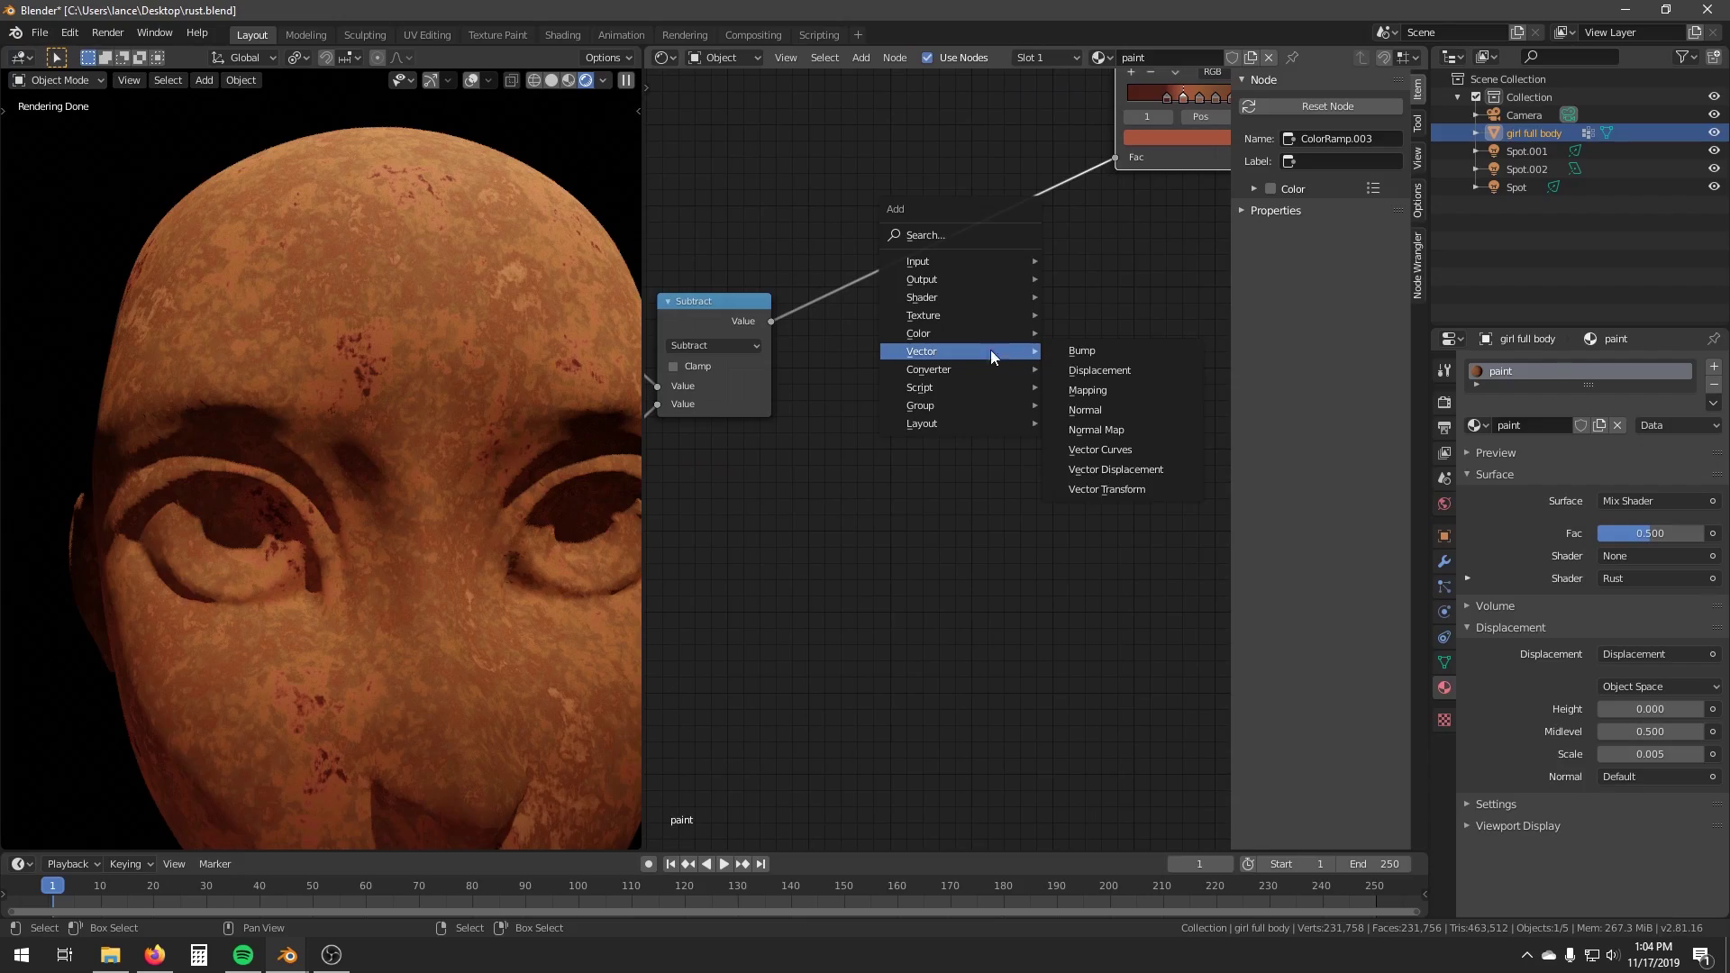
{"action": "left_click", "coordinate": [1082, 351]}
{"action": "left_click", "coordinate": [1000, 361]}
{"action": "left_click_drag", "start_coordinate": [771, 322], "coordinate": [945, 424]}
Place the Bump node below the ColorRamp and connect its output to the Rust shader's Normal input.
{"action": "scroll", "coordinate": [1101, 425], "scroll_direction": "down", "scroll_amount": 2}
{"action": "middle_click_drag", "start_coordinate": [1101, 424], "coordinate": [767, 440]}
{"action": "left_click", "coordinate": [668, 377]}
{"action": "key", "text": "g"}
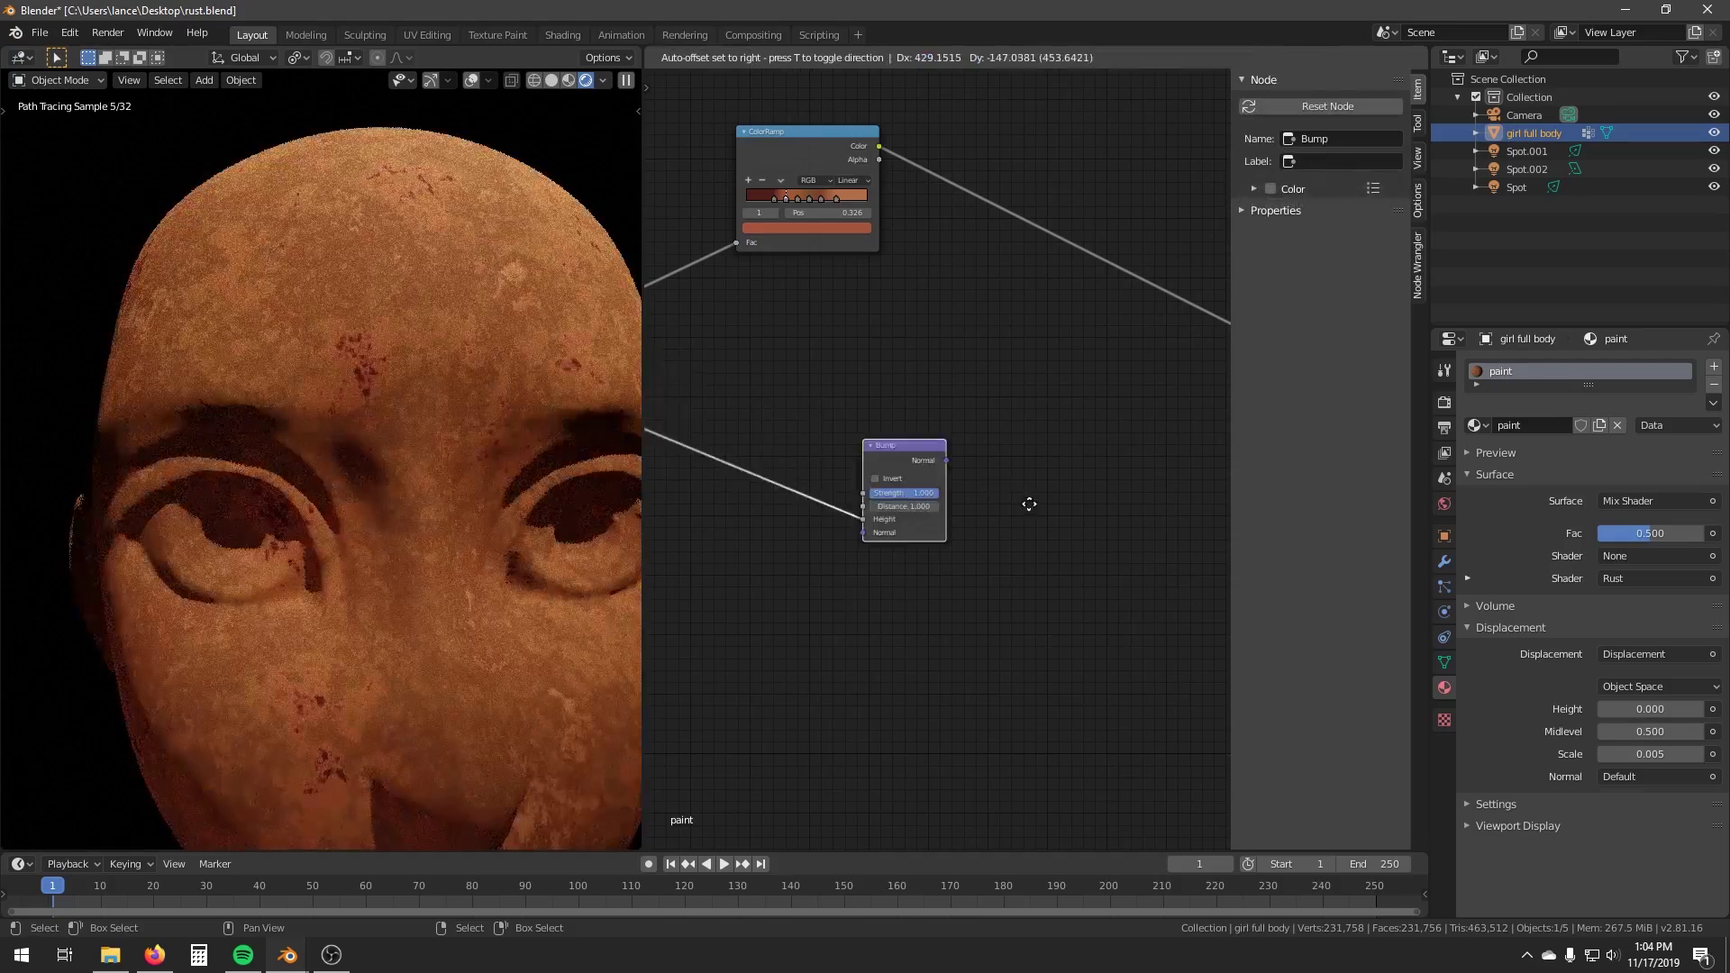
{"action": "key", "text": "x"}
{"action": "left_click", "coordinate": [1020, 474]}
{"action": "middle_click_drag", "start_coordinate": [1086, 505], "coordinate": [817, 414]}
{"action": "key", "text": "g"}
{"action": "left_click", "coordinate": [853, 604]}
{"action": "right_click_drag", "start_coordinate": [803, 418], "coordinate": [1084, 353], "text": "alt"}
{"action": "middle_click_drag", "start_coordinate": [1086, 358], "coordinate": [1053, 393]}
Lower the Bump node's distance to 0.01 for a subtler rust relief.
{"action": "middle_click_drag", "start_coordinate": [836, 543], "coordinate": [1018, 566]}
{"action": "scroll", "coordinate": [867, 557], "scroll_direction": "up", "scroll_amount": 5}
{"action": "scroll", "coordinate": [888, 571], "scroll_direction": "up", "scroll_amount": 1}
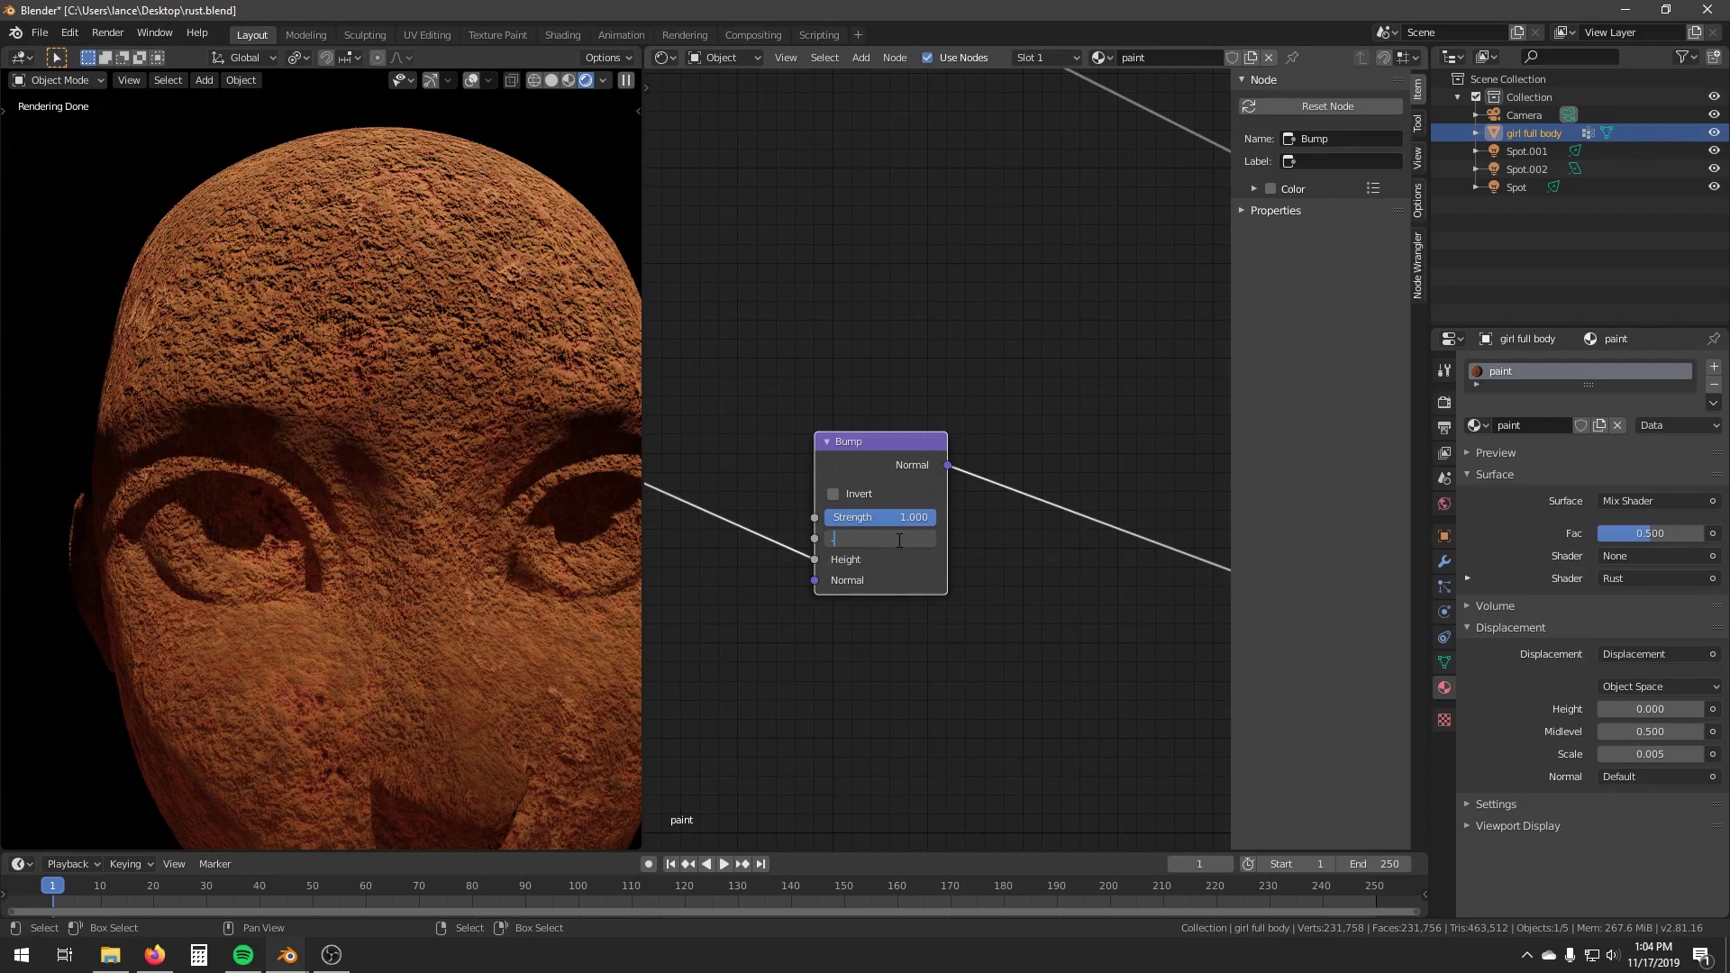
{"action": "left_click", "coordinate": [898, 540]}
{"action": "type", "text": ".1"}
{"action": "key", "text": "Return"}
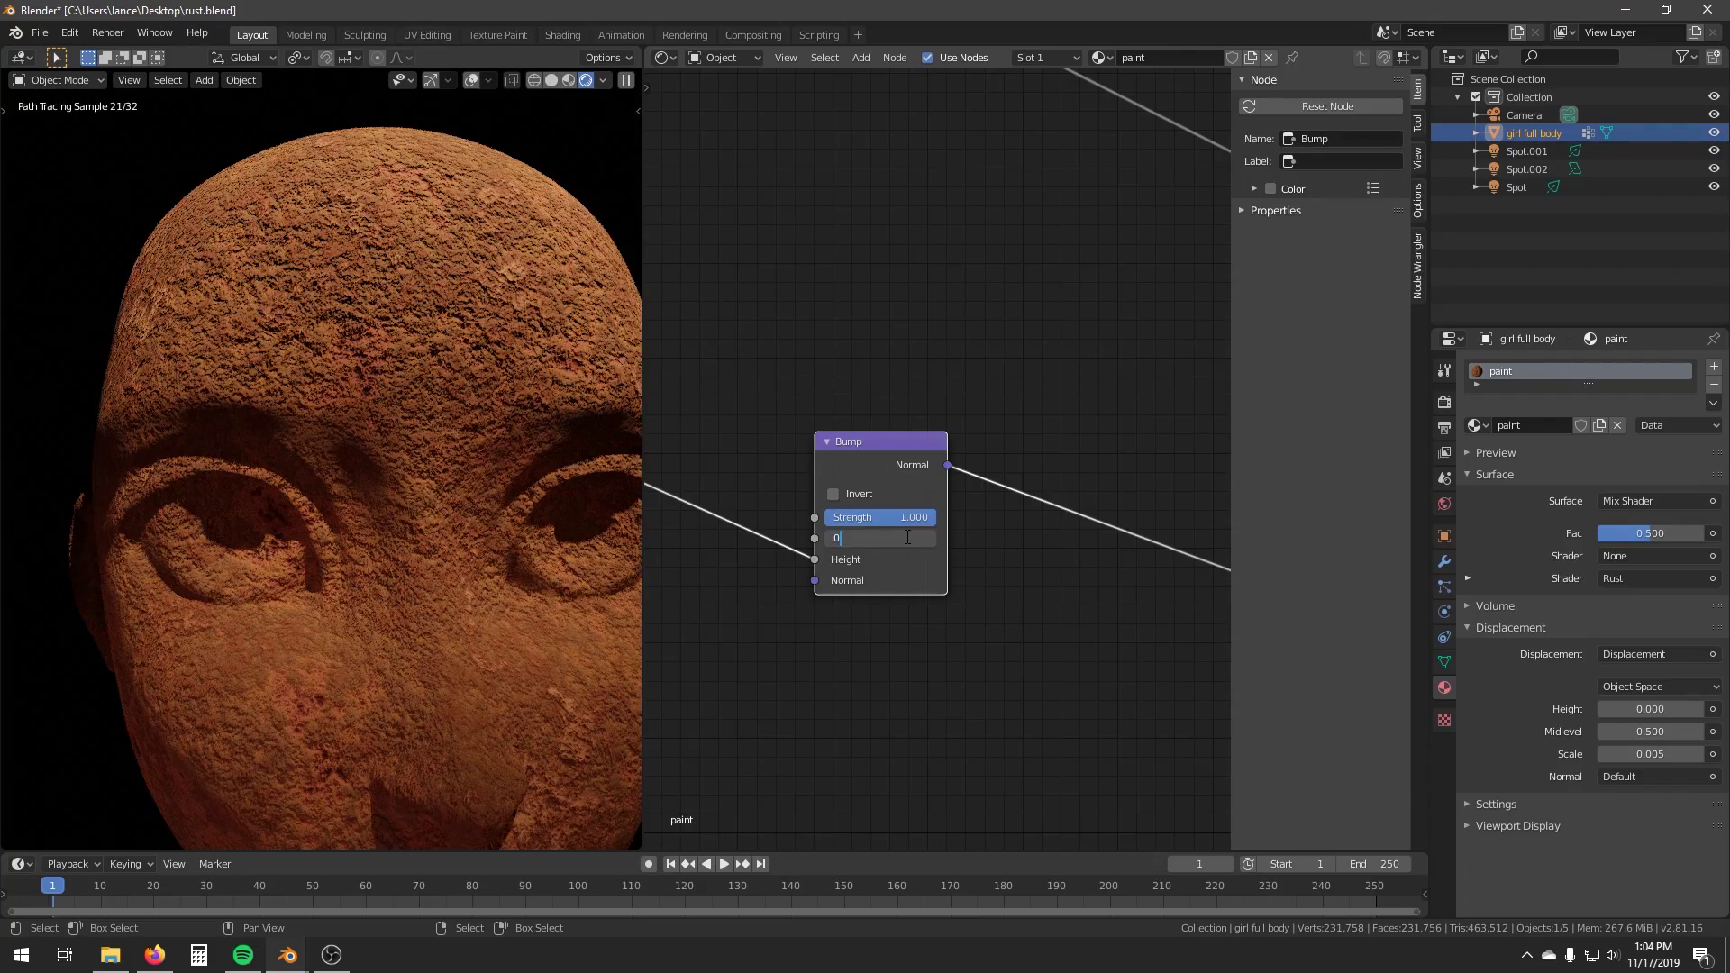
{"action": "type", "text": ".0"}
{"action": "key", "text": "Return"}
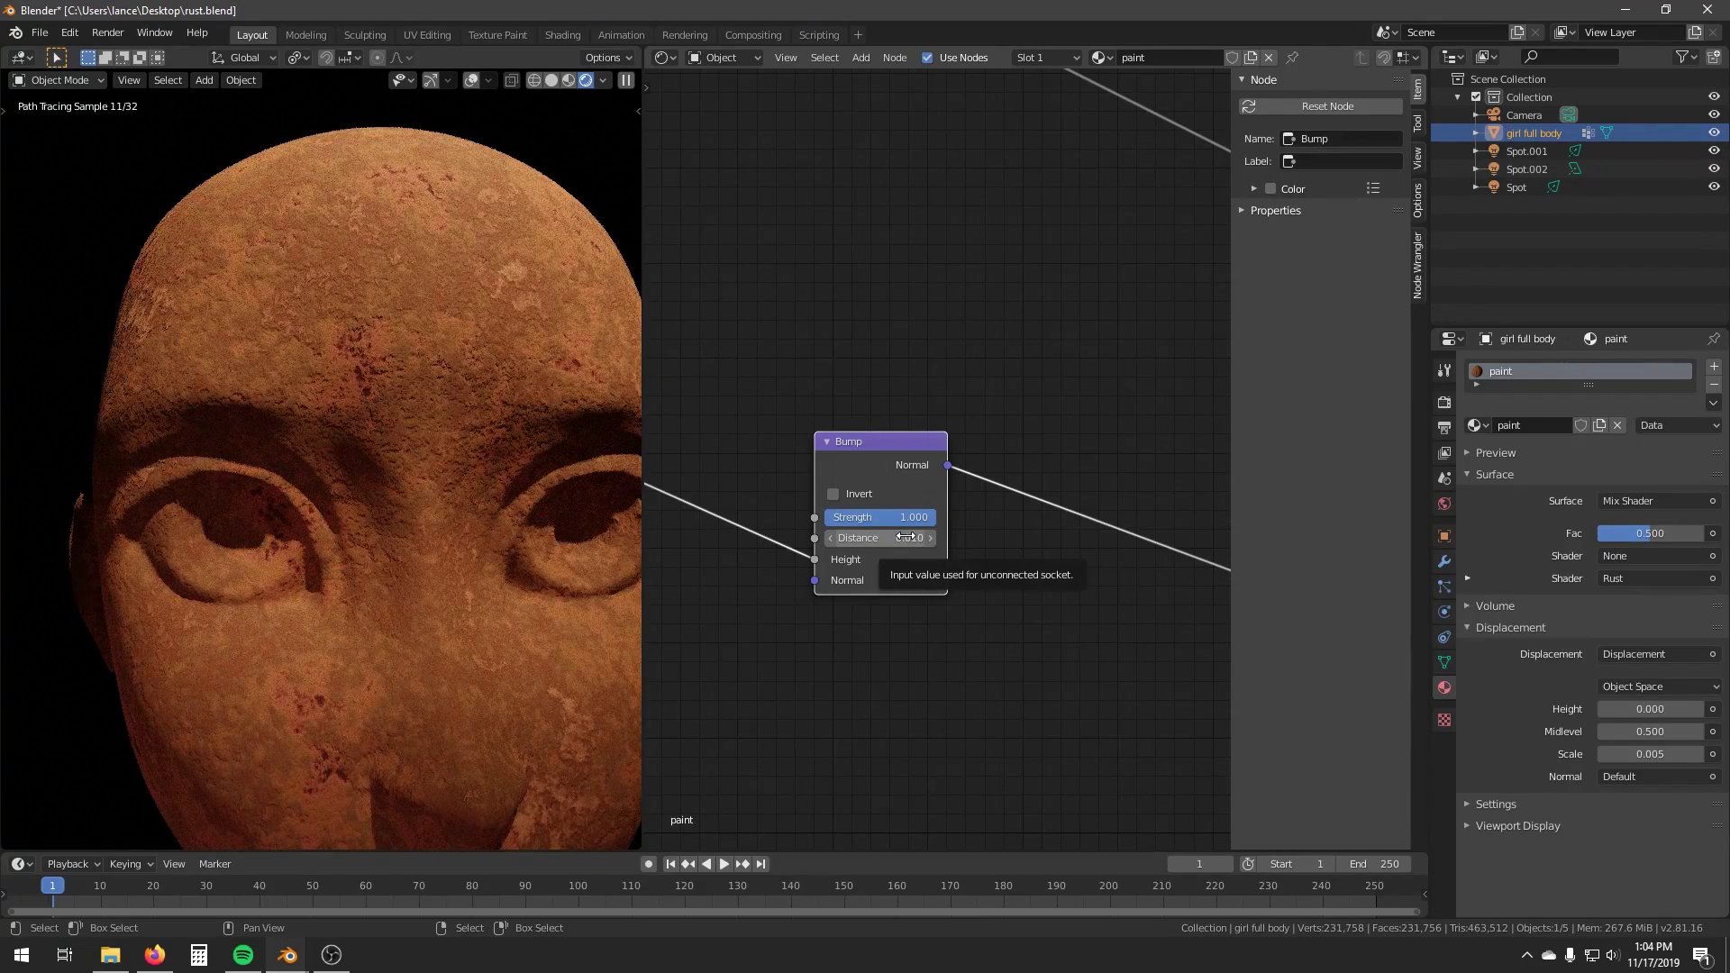
{"action": "scroll", "coordinate": [333, 470], "scroll_direction": "down", "scroll_amount": 3}
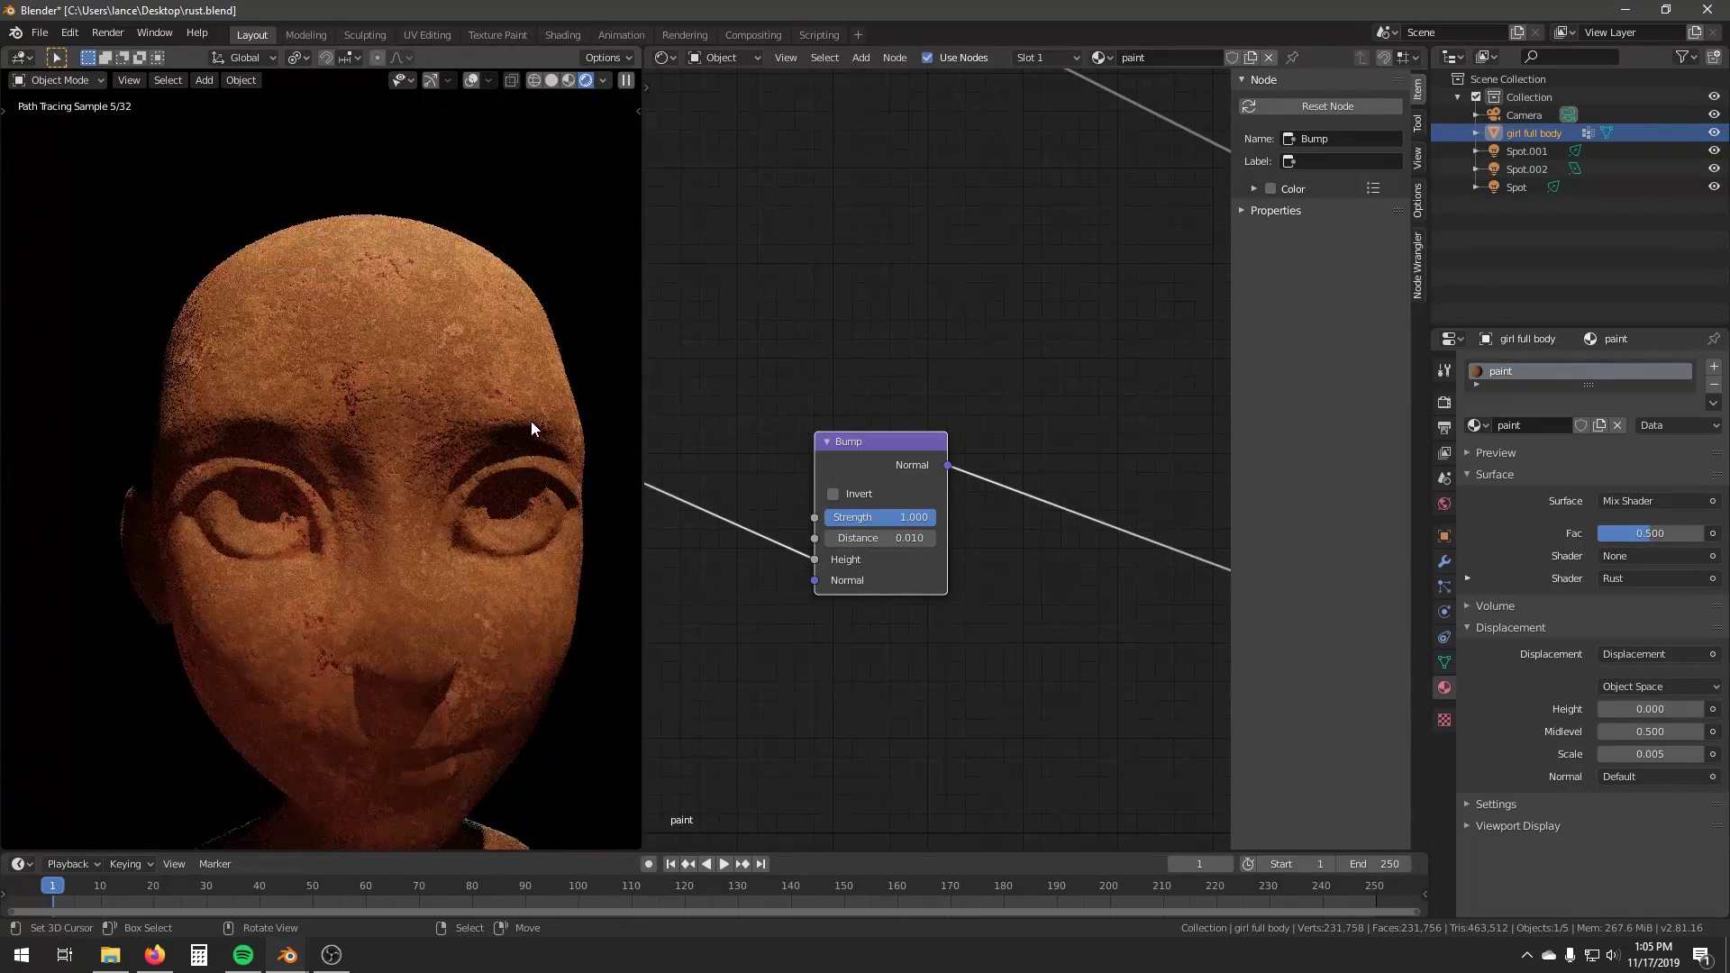
{"action": "middle_click_drag", "start_coordinate": [481, 441], "coordinate": [467, 452]}
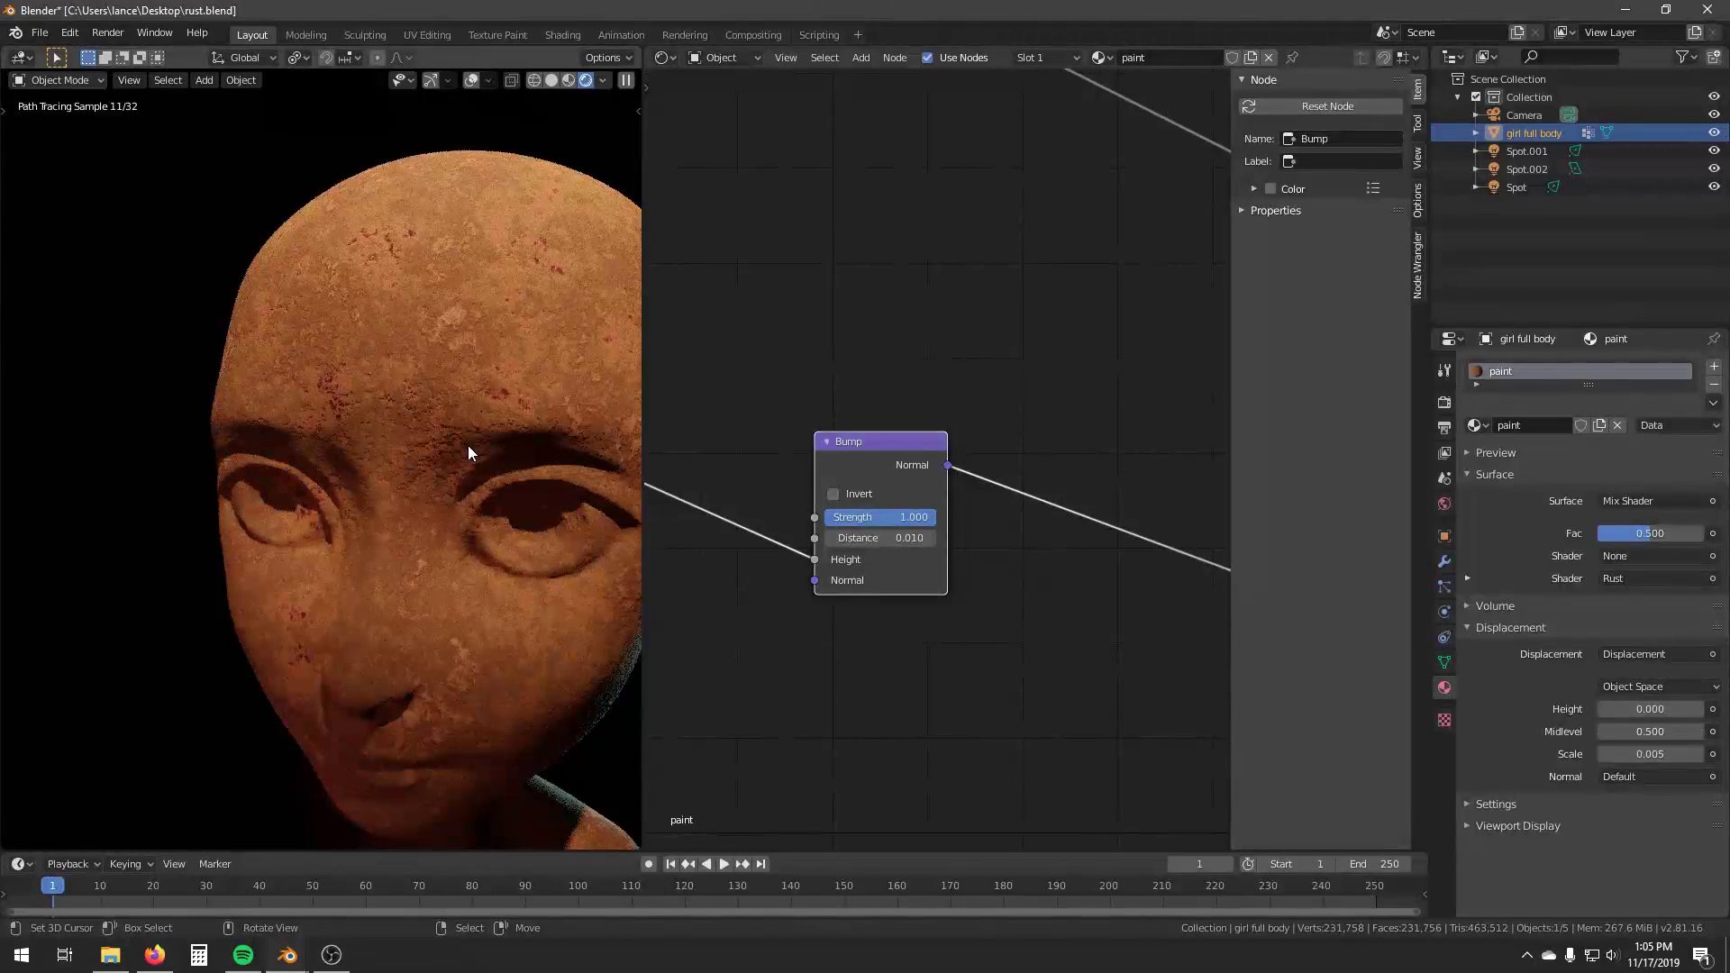
Recolour the ColorRamp's red stop orange, place it at 0.303 and shift the remaining stops toward the dark red end.
{"action": "middle_click_drag", "start_coordinate": [827, 350], "coordinate": [959, 498]}
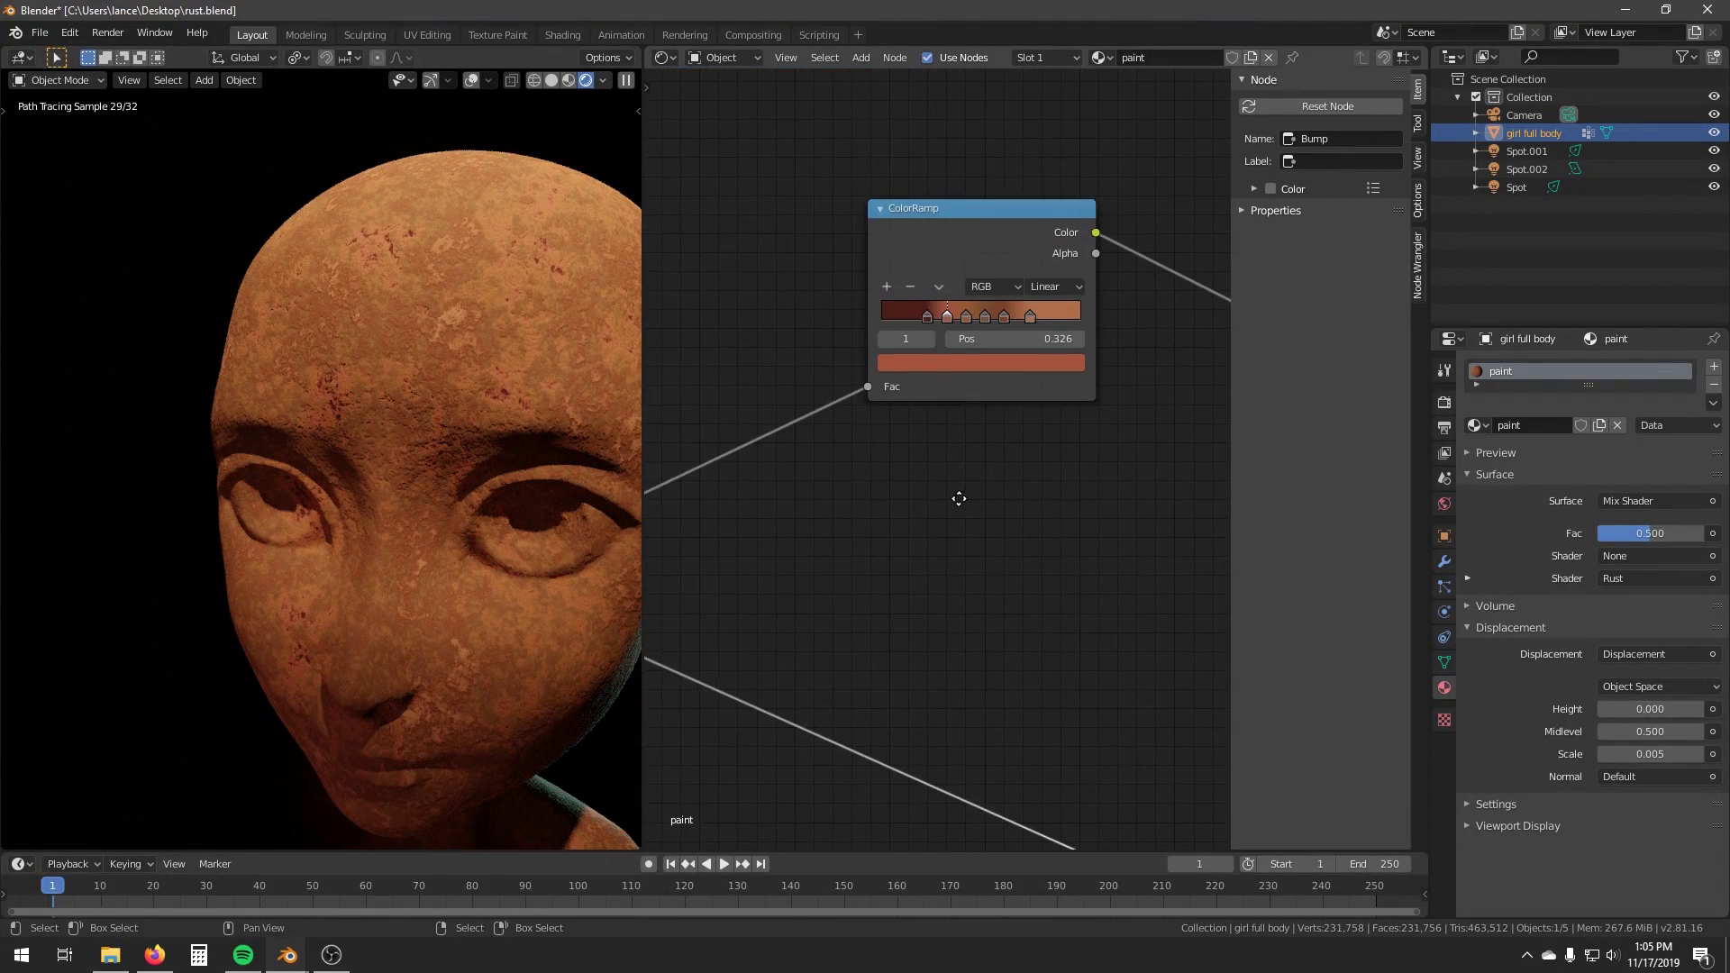
{"action": "scroll", "coordinate": [959, 499], "scroll_direction": "up", "scroll_amount": 3}
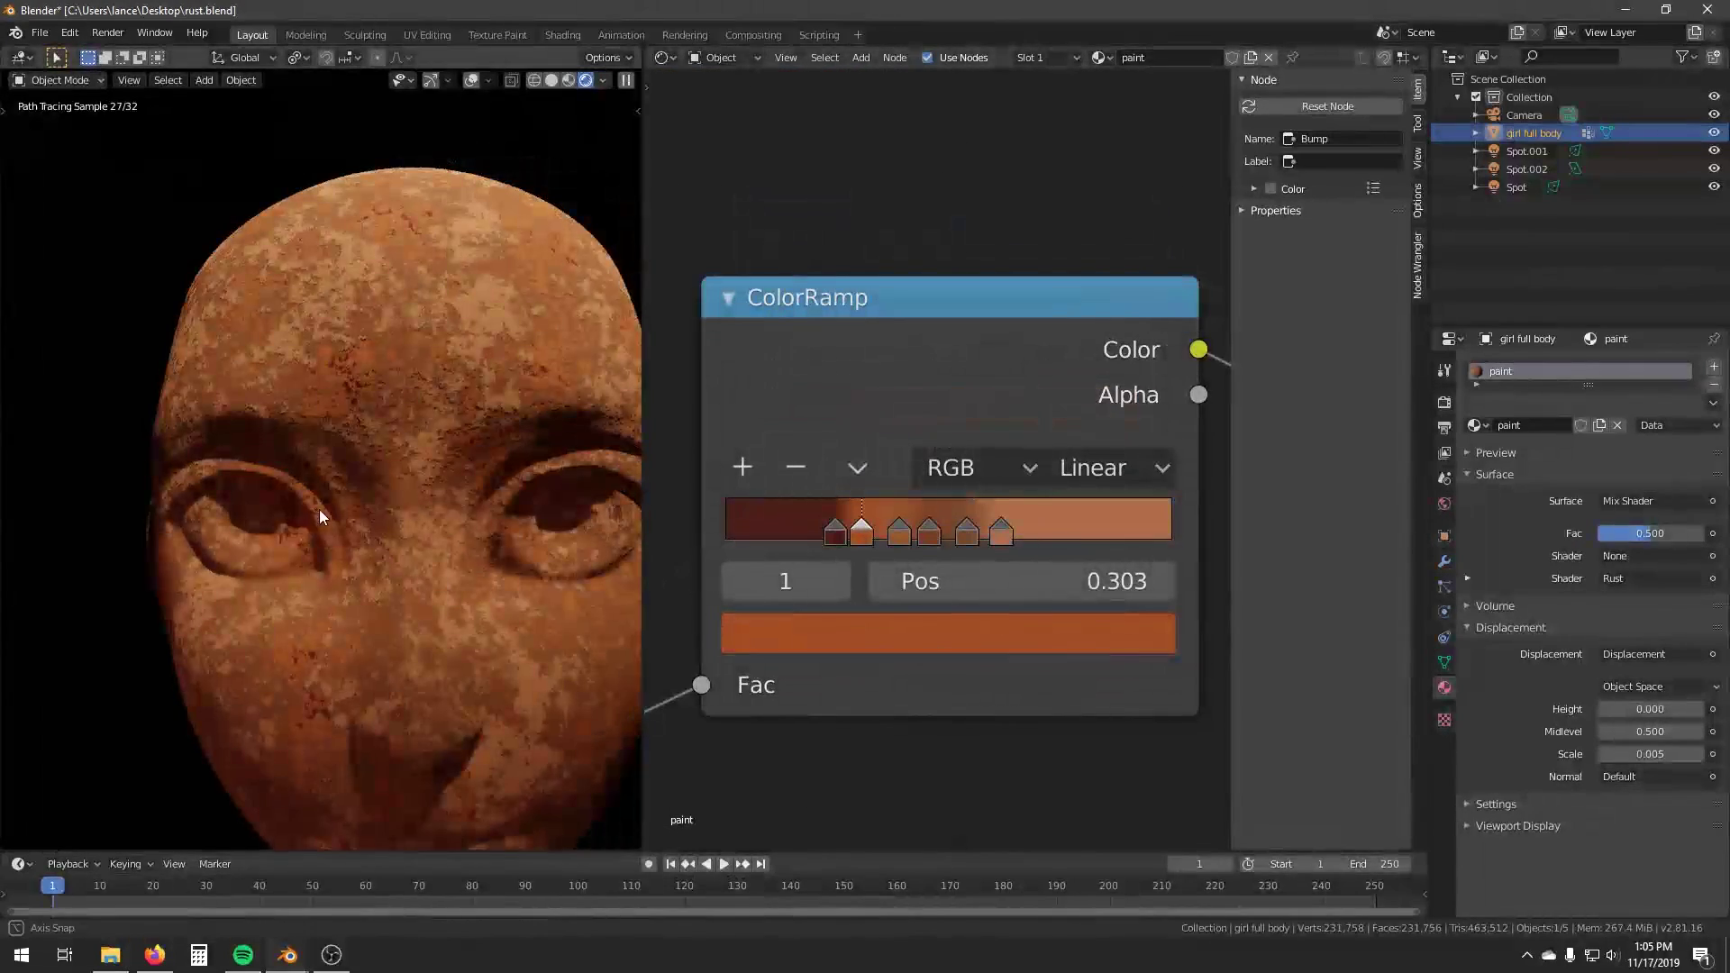
{"action": "scroll", "coordinate": [354, 400], "scroll_direction": "down", "scroll_amount": 2}
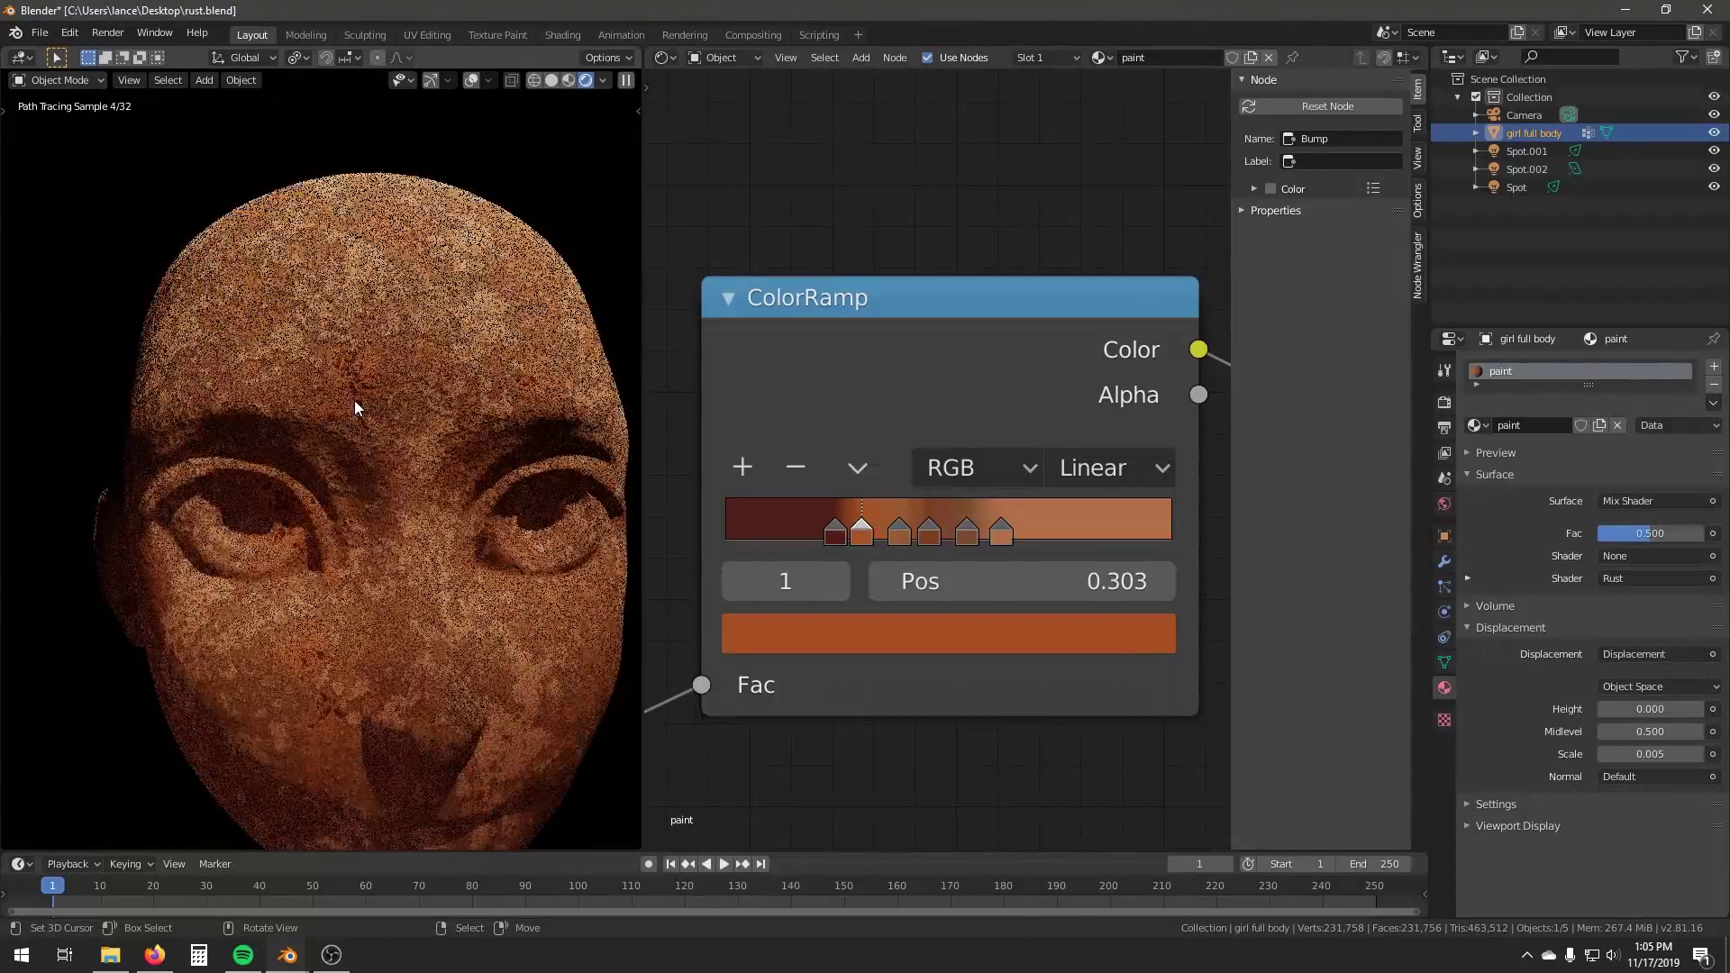
{"action": "scroll", "coordinate": [354, 401], "scroll_direction": "up", "scroll_amount": 6}
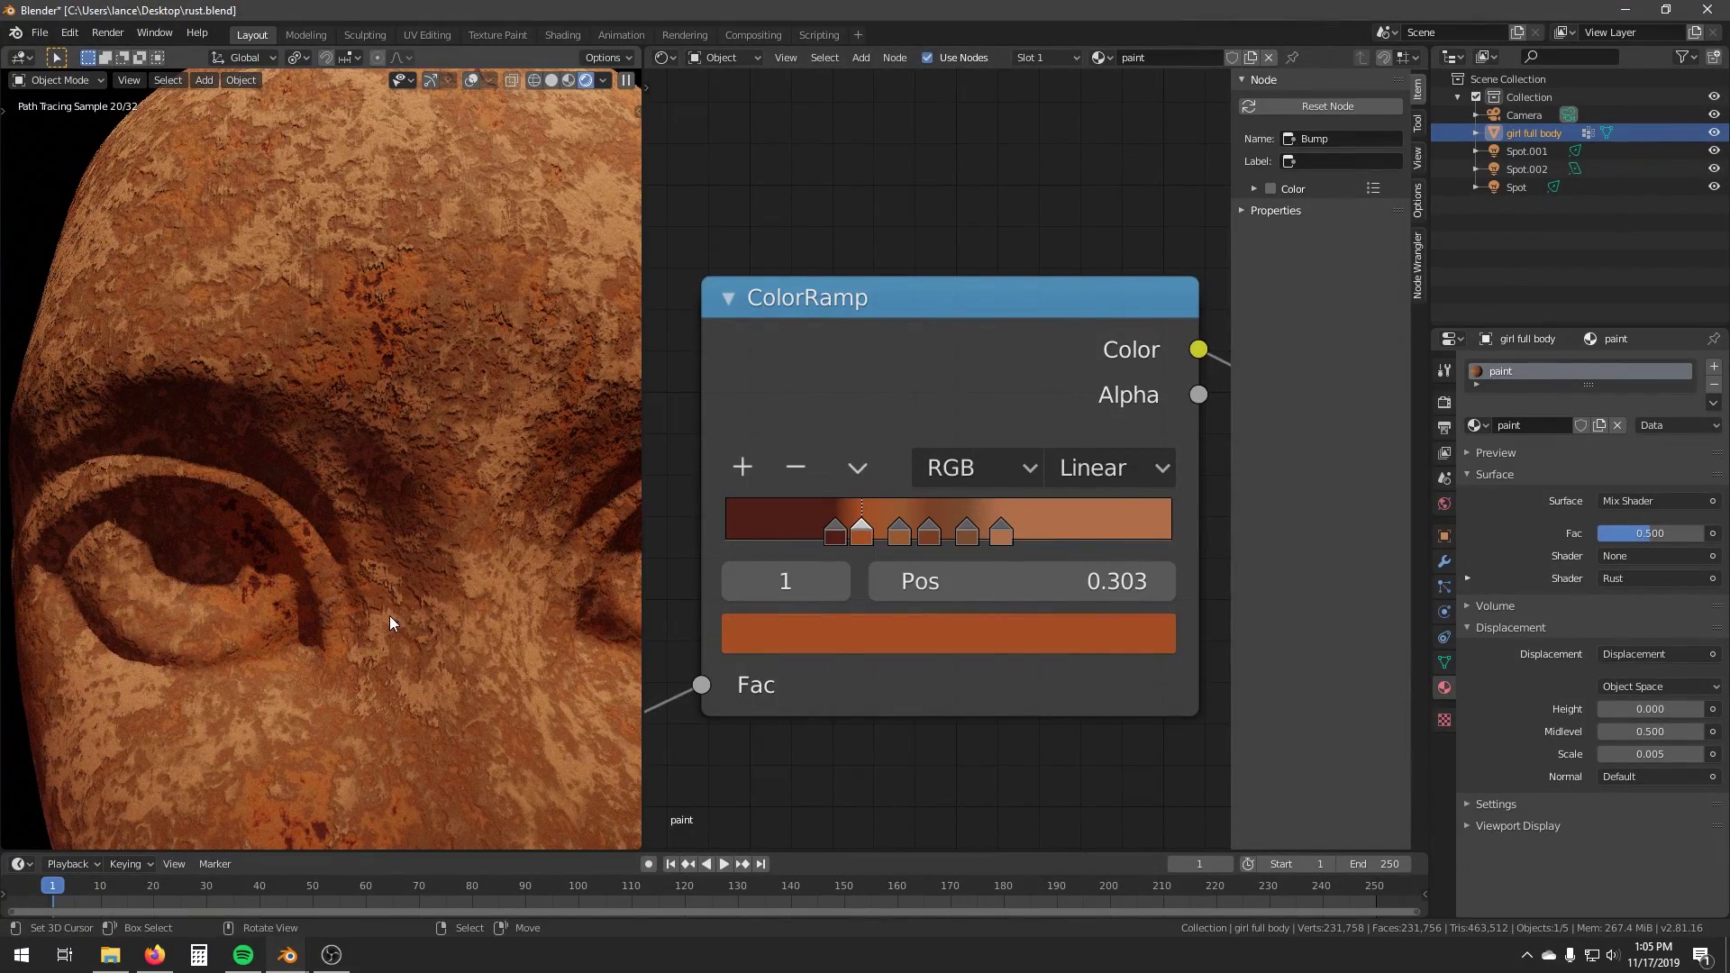
{"action": "scroll", "coordinate": [438, 641], "scroll_direction": "down", "scroll_amount": 6}
{"action": "scroll", "coordinate": [838, 496], "scroll_direction": "down", "scroll_amount": 4}
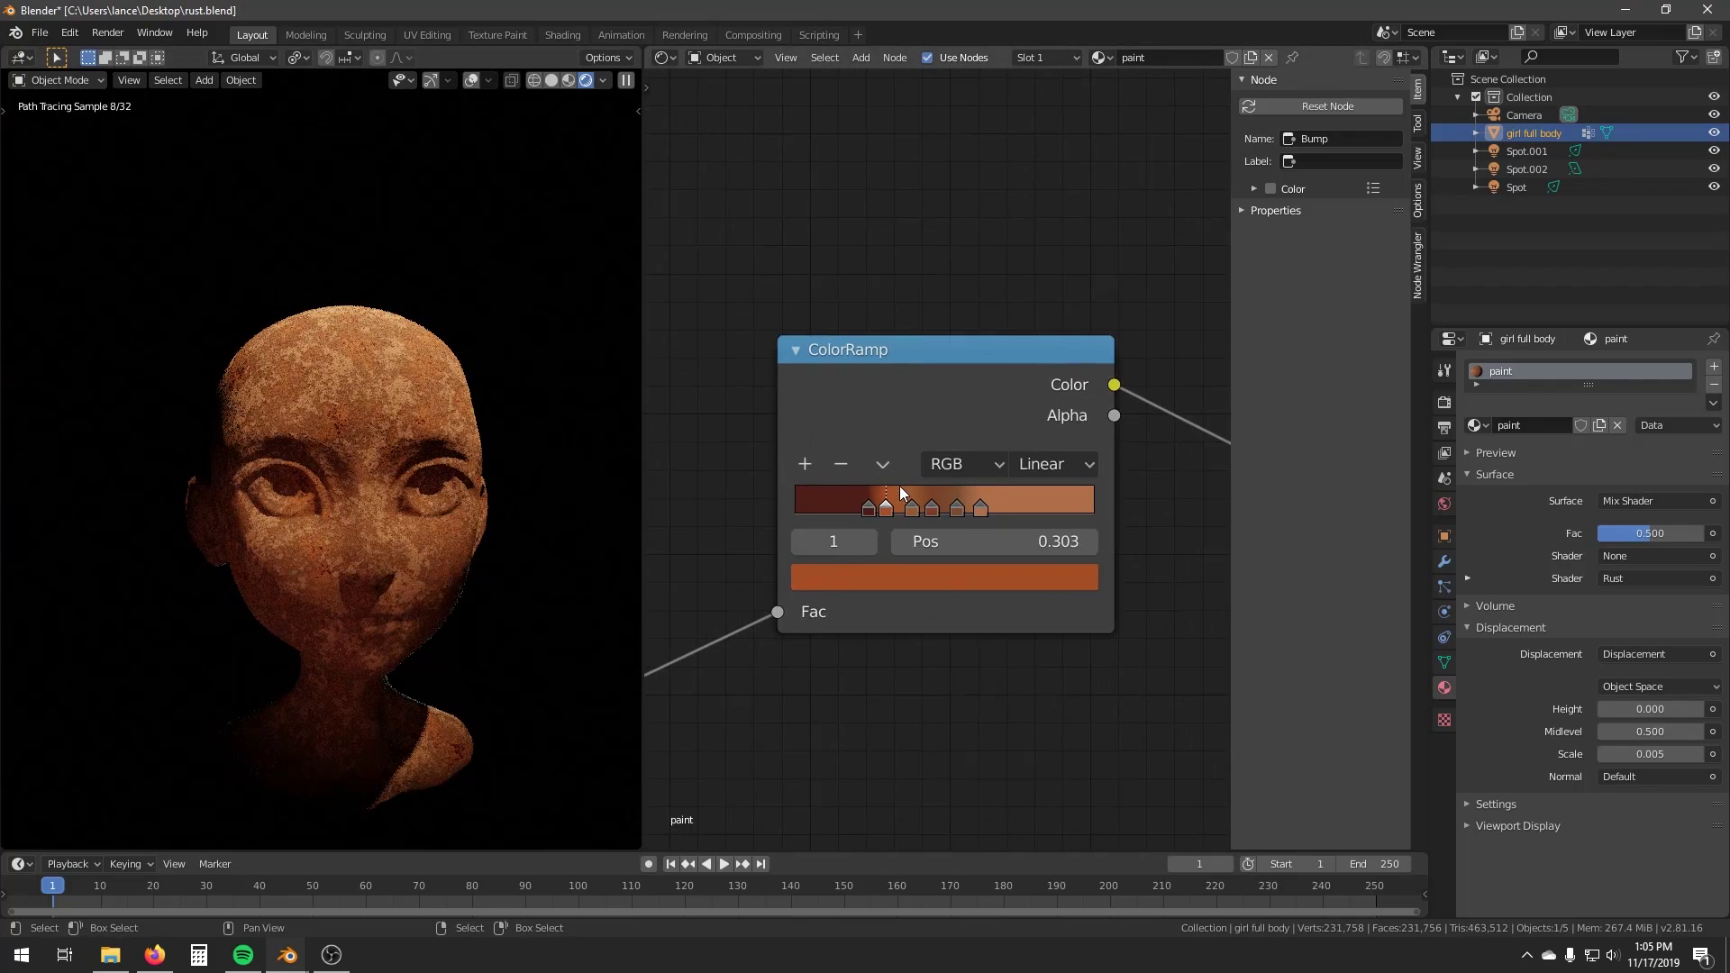
Select the mask node group that ends in the Map Range node and move it above the rust ColorRamp.
{"action": "middle_click_drag", "start_coordinate": [900, 483], "coordinate": [1014, 647]}
{"action": "middle_click_drag", "start_coordinate": [833, 471], "coordinate": [1025, 532]}
{"action": "middle_click_drag", "start_coordinate": [807, 441], "coordinate": [1014, 455]}
{"action": "scroll", "coordinate": [904, 456], "scroll_direction": "down", "scroll_amount": 3}
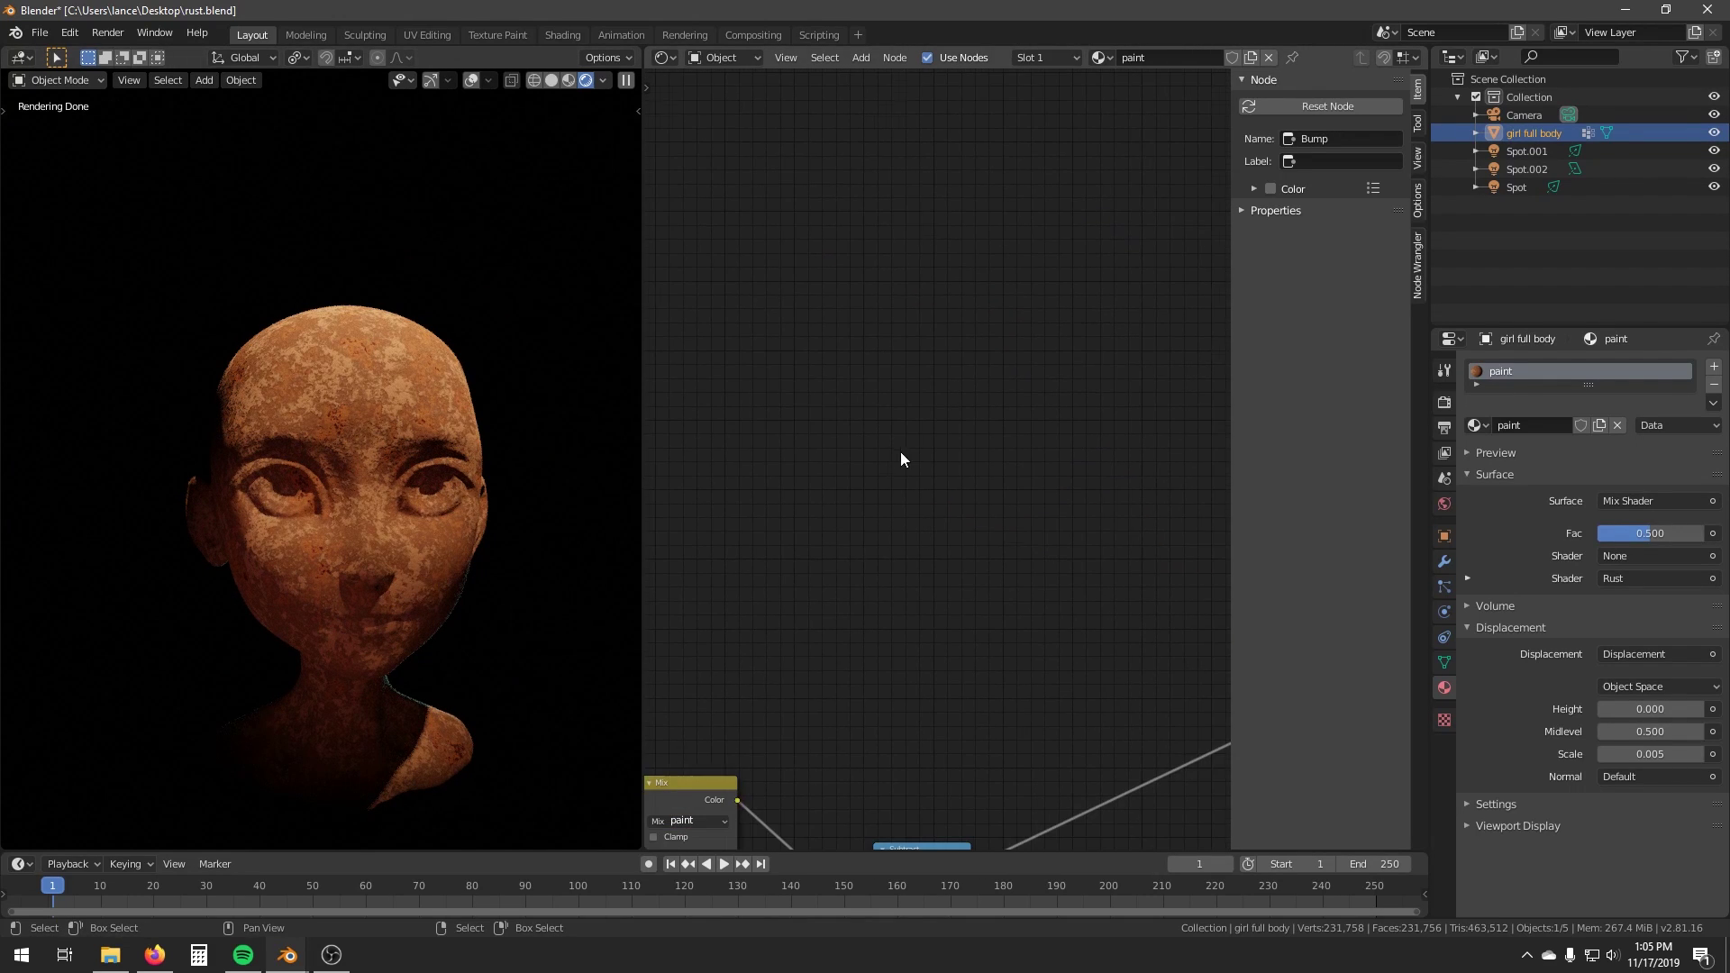
{"action": "scroll", "coordinate": [901, 455], "scroll_direction": "down", "scroll_amount": 3}
{"action": "middle_click_drag", "start_coordinate": [819, 505], "coordinate": [1070, 498]}
{"action": "middle_click_drag", "start_coordinate": [942, 330], "coordinate": [1186, 416]}
{"action": "scroll", "coordinate": [949, 519], "scroll_direction": "down", "scroll_amount": 8}
{"action": "left_click_drag", "start_coordinate": [1109, 345], "coordinate": [696, 625]}
{"action": "left_click_drag", "start_coordinate": [995, 530], "coordinate": [1199, 416]}
{"action": "middle_click_drag", "start_coordinate": [1199, 416], "coordinate": [824, 423]}
{"action": "scroll", "coordinate": [847, 425], "scroll_direction": "down", "scroll_amount": 2}
{"action": "middle_click_drag", "start_coordinate": [929, 420], "coordinate": [833, 434]}
{"action": "key", "text": "g"}
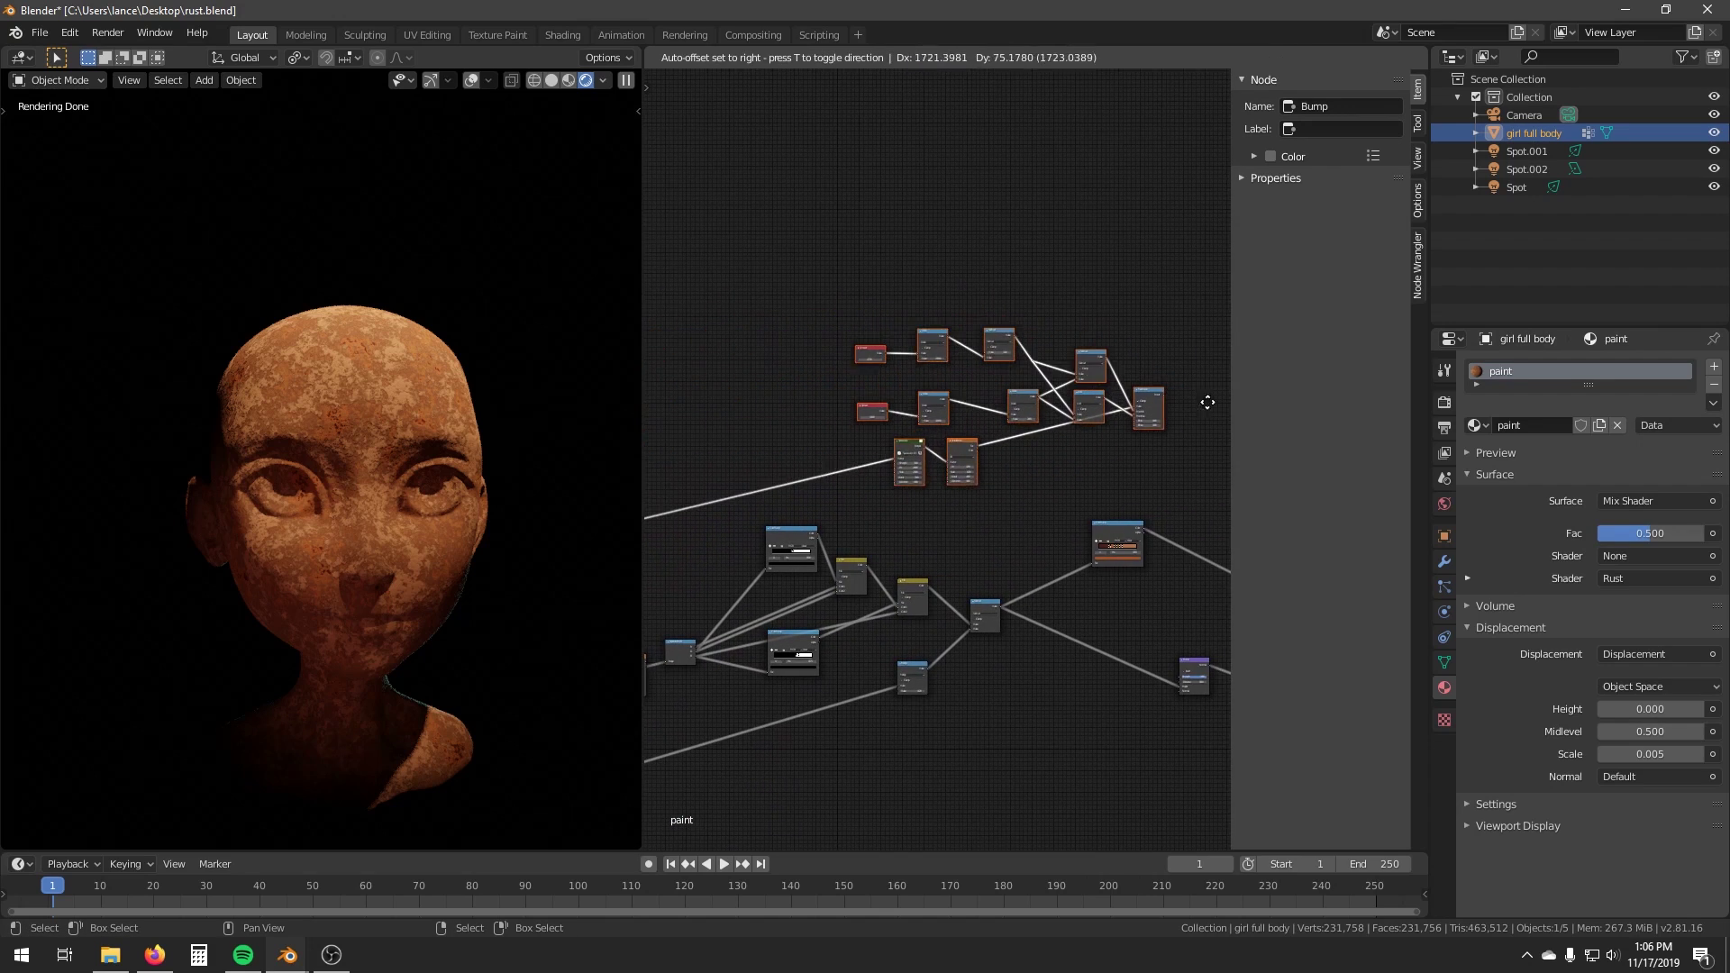
{"action": "left_click", "coordinate": [1177, 406]}
Connect the Map Range result to the Mix Shader's Fac input to mask the rust into patches.
{"action": "middle_click_drag", "start_coordinate": [1109, 441], "coordinate": [915, 475]}
{"action": "scroll", "coordinate": [830, 468], "scroll_direction": "up", "scroll_amount": 4}
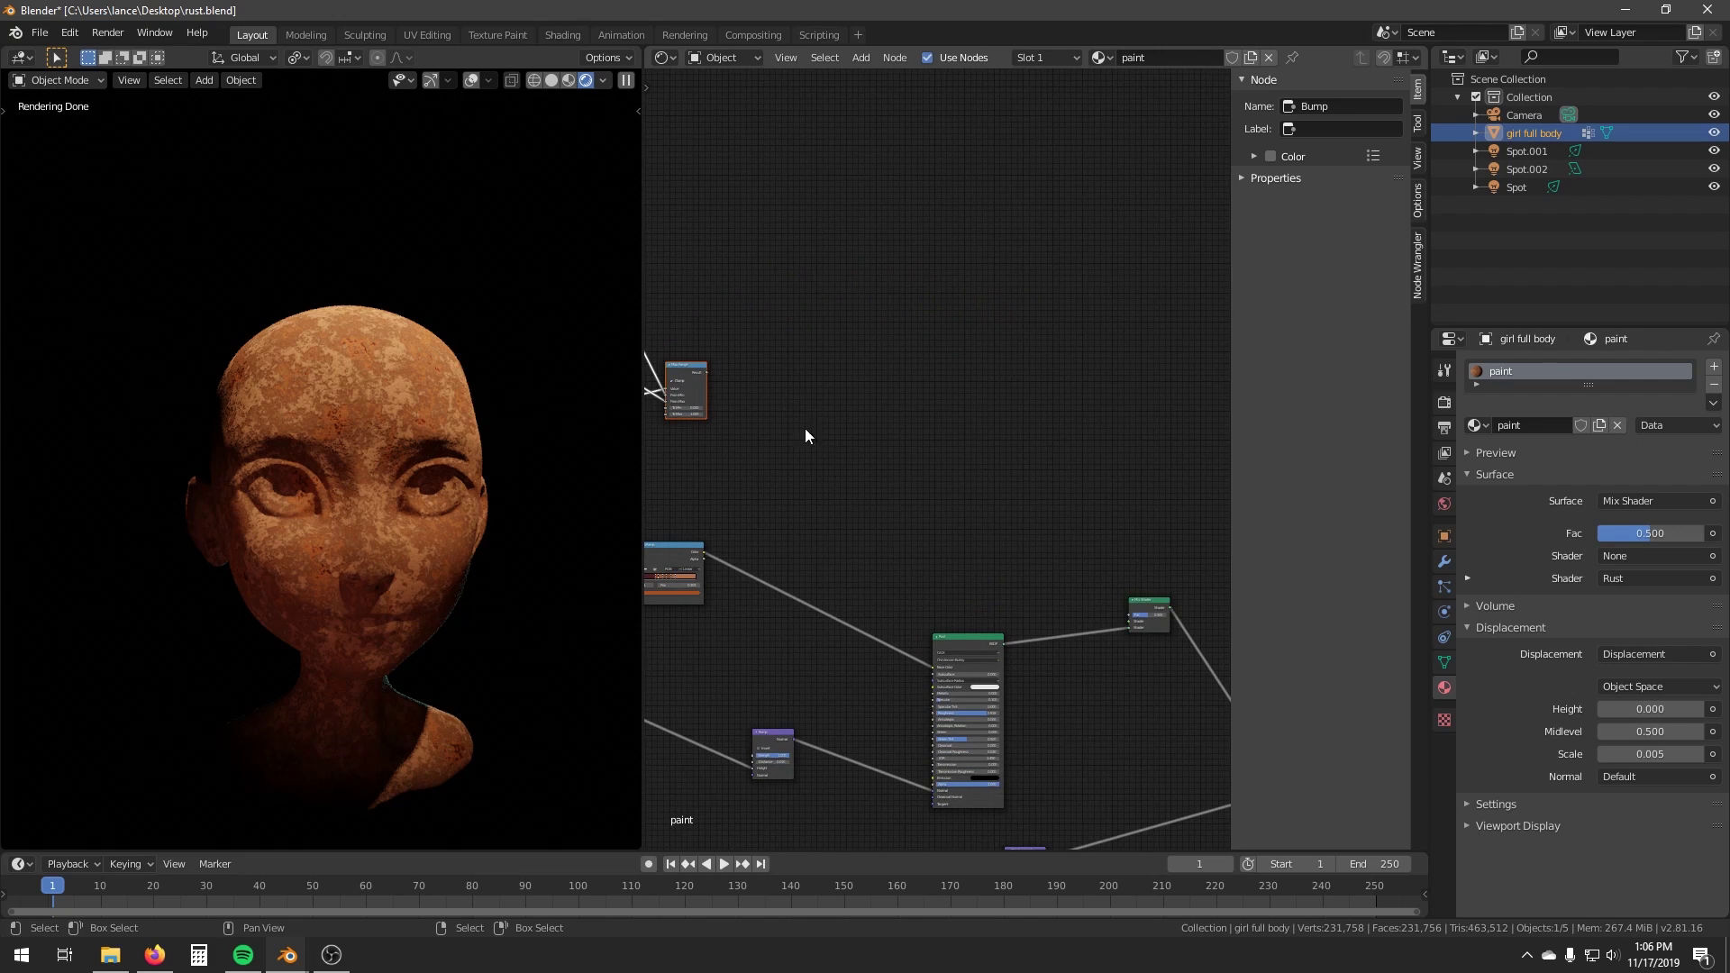
{"action": "left_click_drag", "start_coordinate": [1108, 602], "coordinate": [1127, 613]}
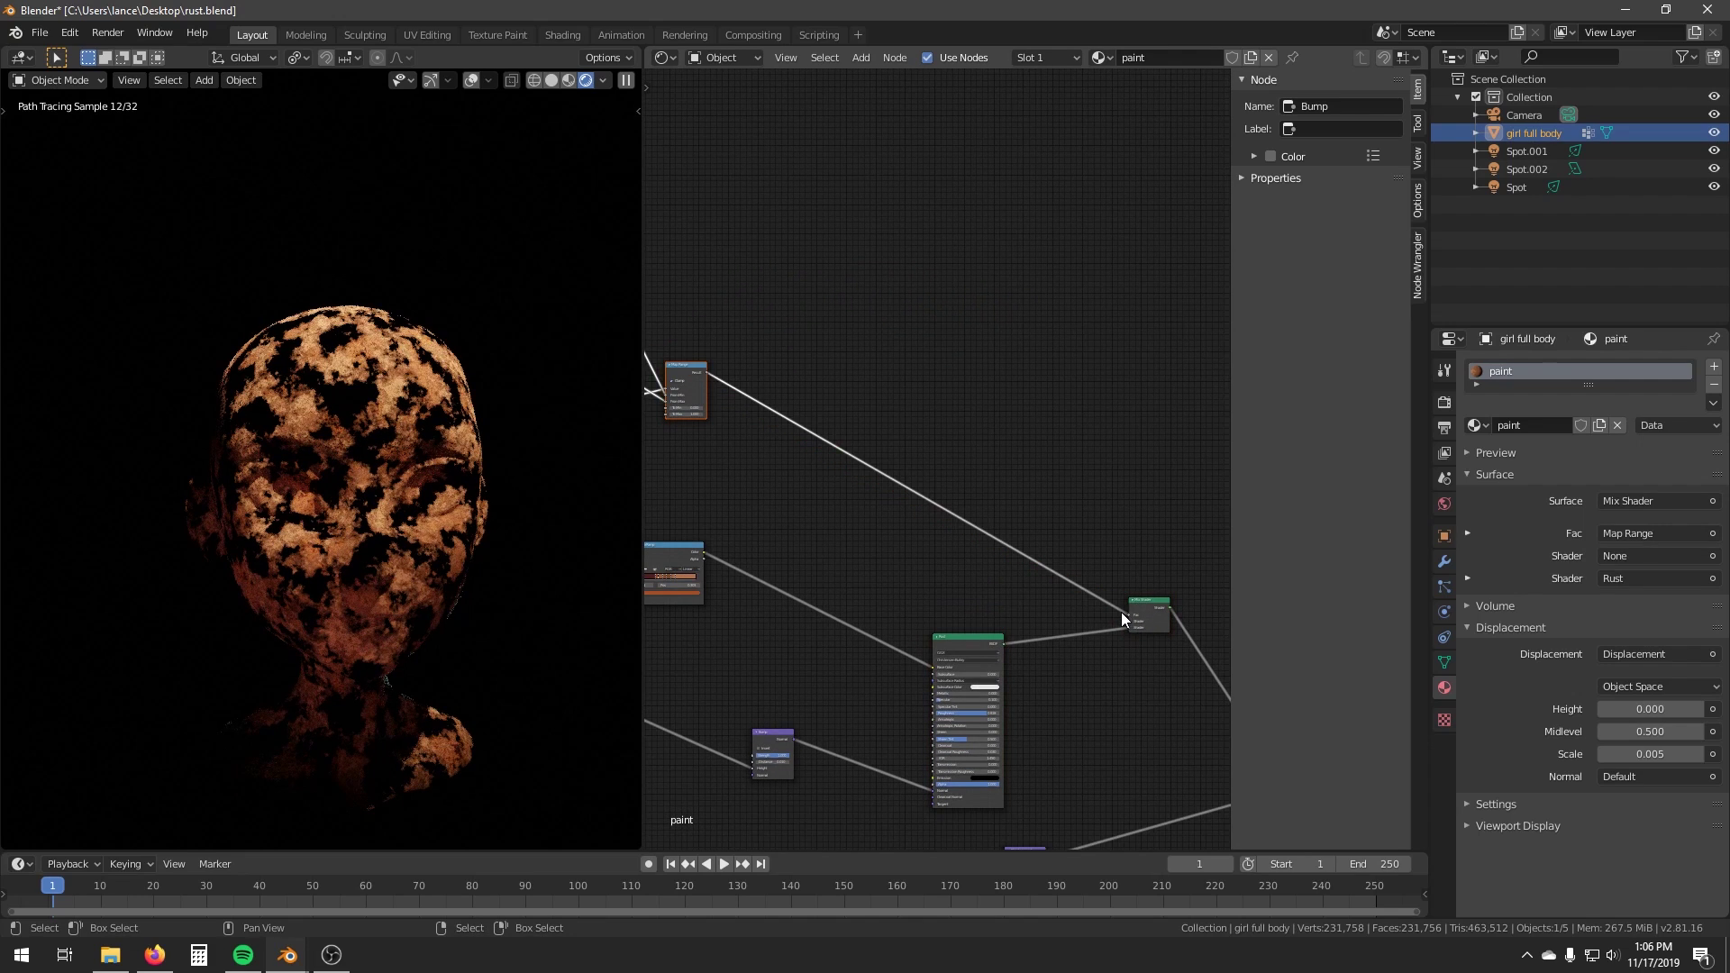
{"action": "middle_click_drag", "start_coordinate": [1139, 650], "coordinate": [1011, 587]}
{"action": "key", "text": "b"}
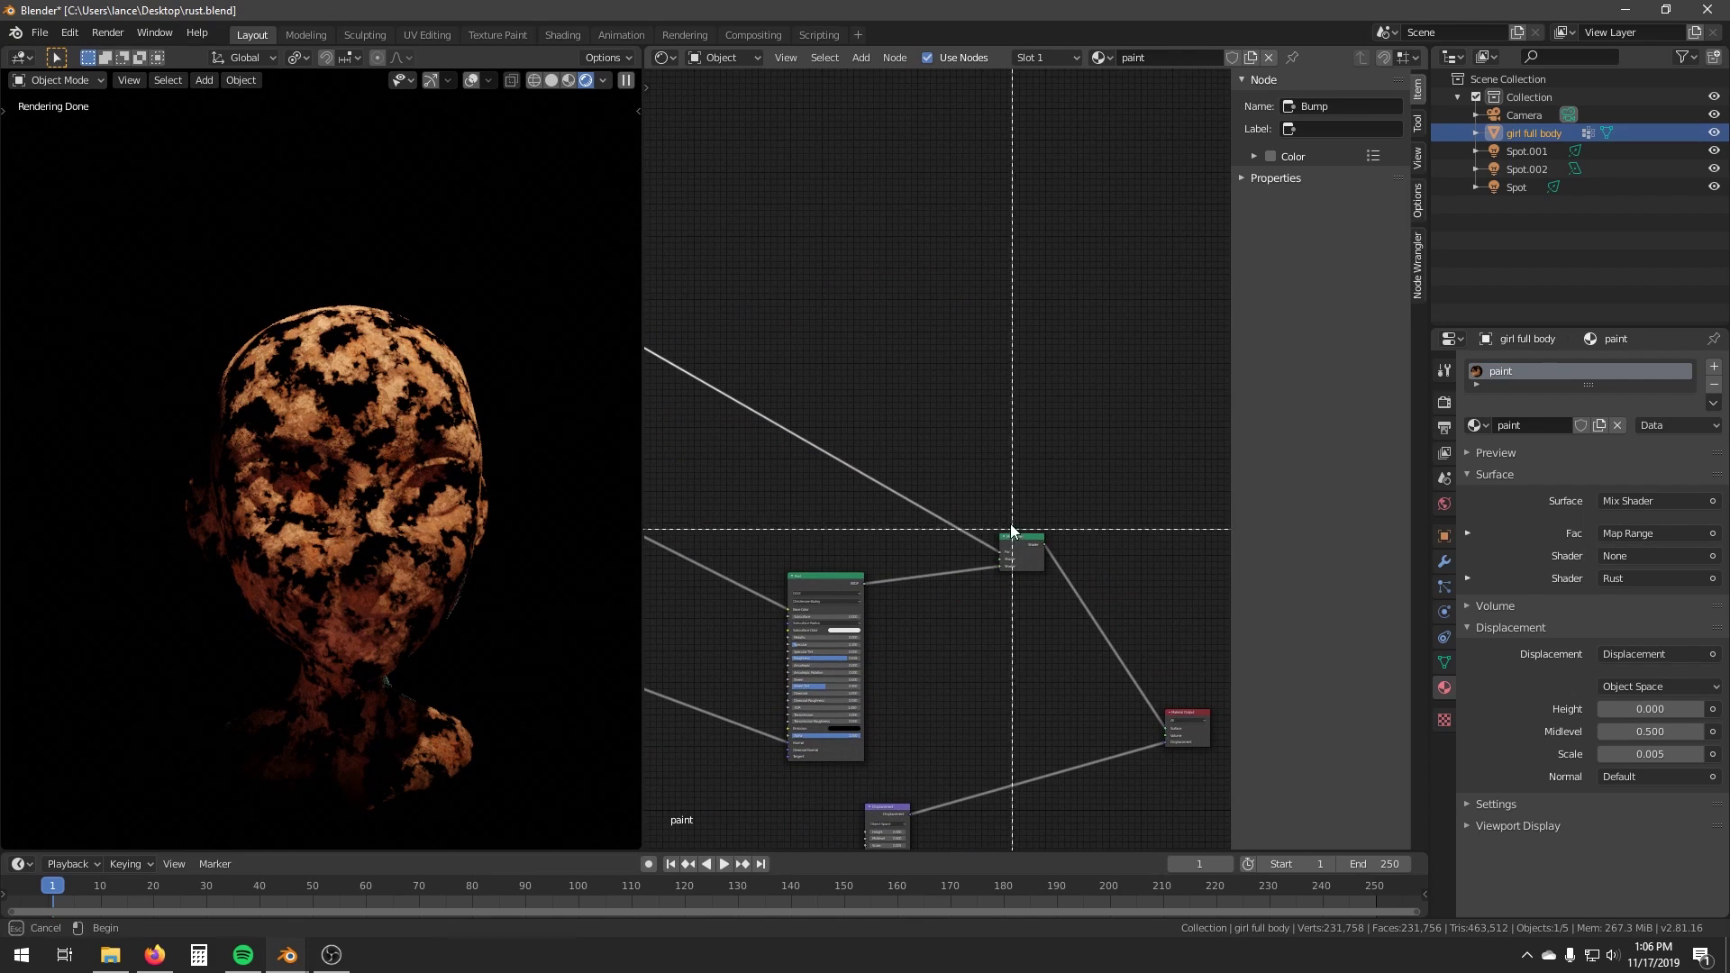
{"action": "middle_click_drag", "start_coordinate": [843, 542], "coordinate": [1061, 632]}
{"action": "scroll", "coordinate": [339, 442], "scroll_direction": "up", "scroll_amount": 3}
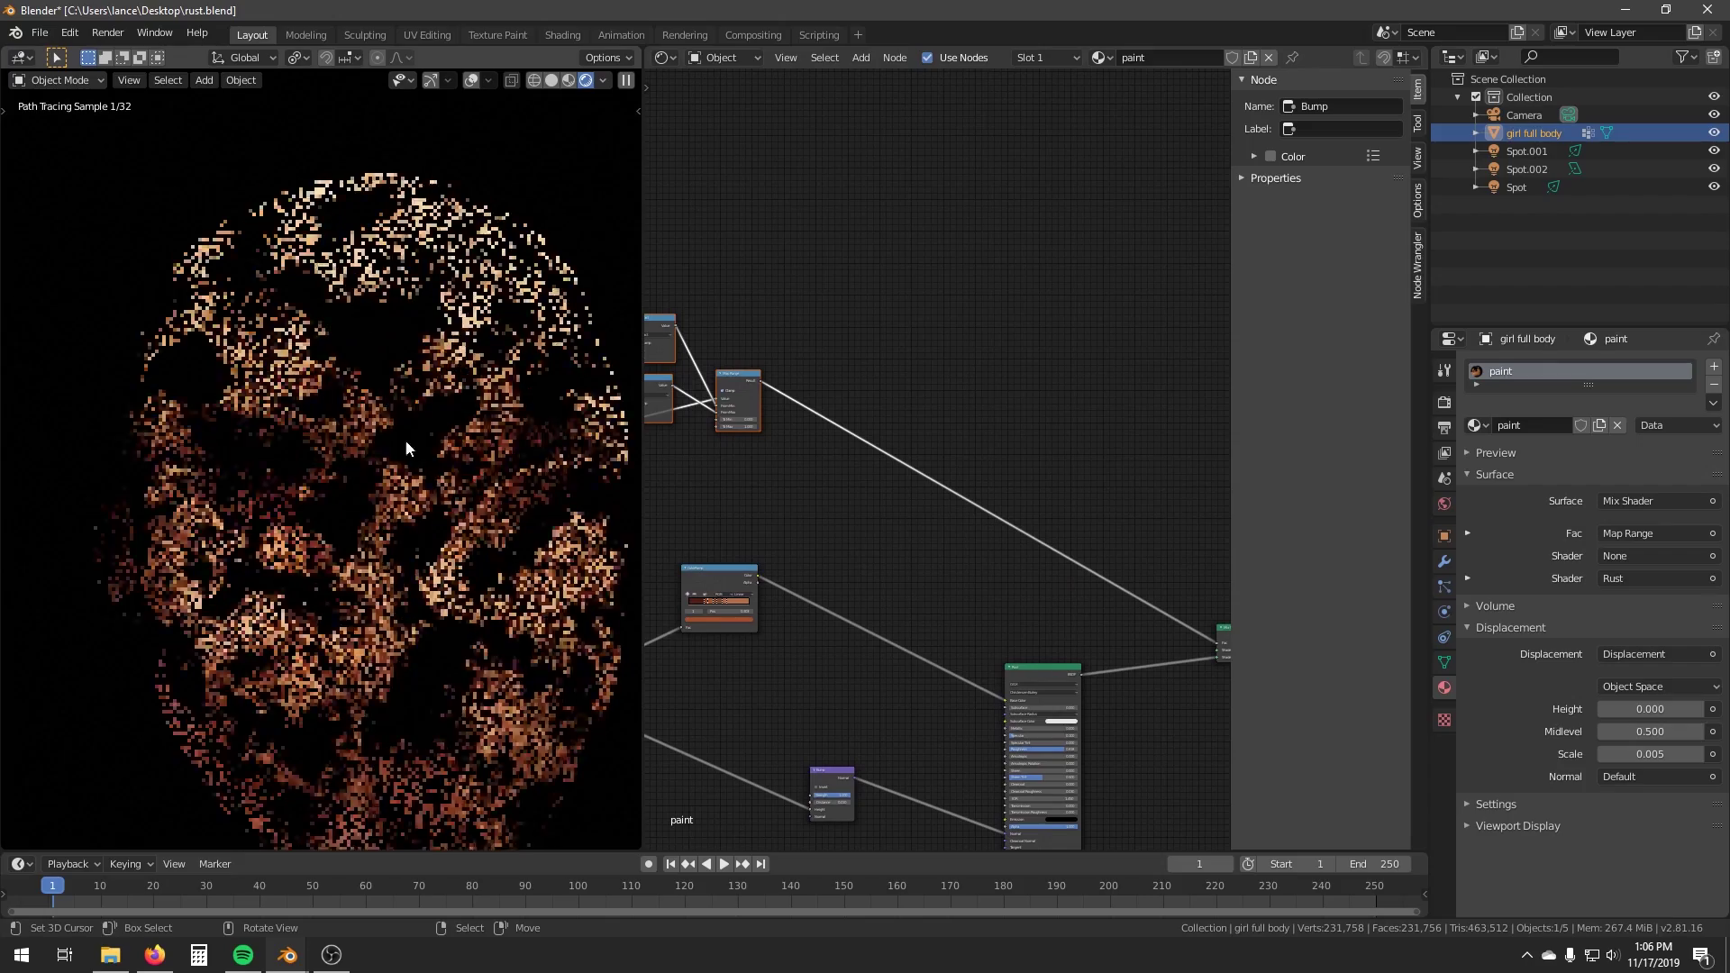
{"action": "key", "text": "ctrl+b"}
{"action": "left_click_drag", "start_coordinate": [339, 277], "coordinate": [472, 442]}
{"action": "scroll", "coordinate": [792, 630], "scroll_direction": "down", "scroll_amount": 1}
Move the reroute point of the long link to the mask nodes up above the texture coordinate and mapping nodes.
{"action": "middle_click_drag", "start_coordinate": [792, 630], "coordinate": [932, 463]}
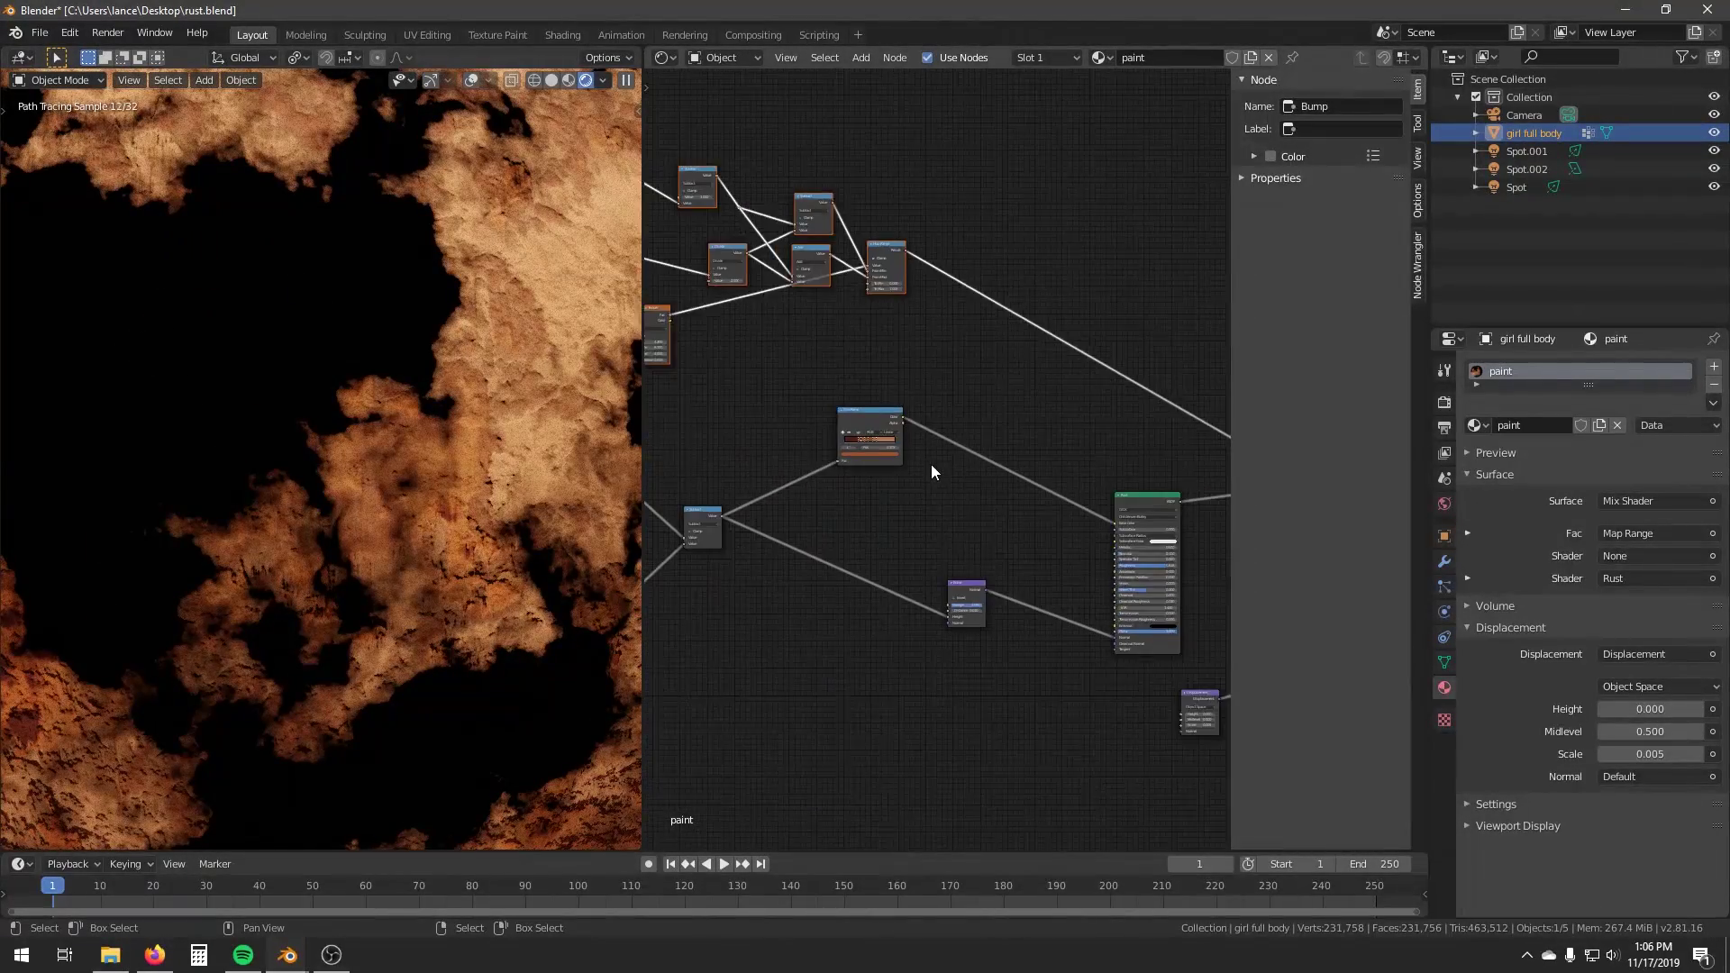
{"action": "scroll", "coordinate": [858, 552], "scroll_direction": "down", "scroll_amount": 1}
{"action": "middle_click_drag", "start_coordinate": [857, 552], "coordinate": [1050, 443]}
{"action": "scroll", "coordinate": [812, 458], "scroll_direction": "down", "scroll_amount": 1}
{"action": "middle_click_drag", "start_coordinate": [818, 456], "coordinate": [1162, 532]}
{"action": "middle_click_drag", "start_coordinate": [867, 478], "coordinate": [1024, 462]}
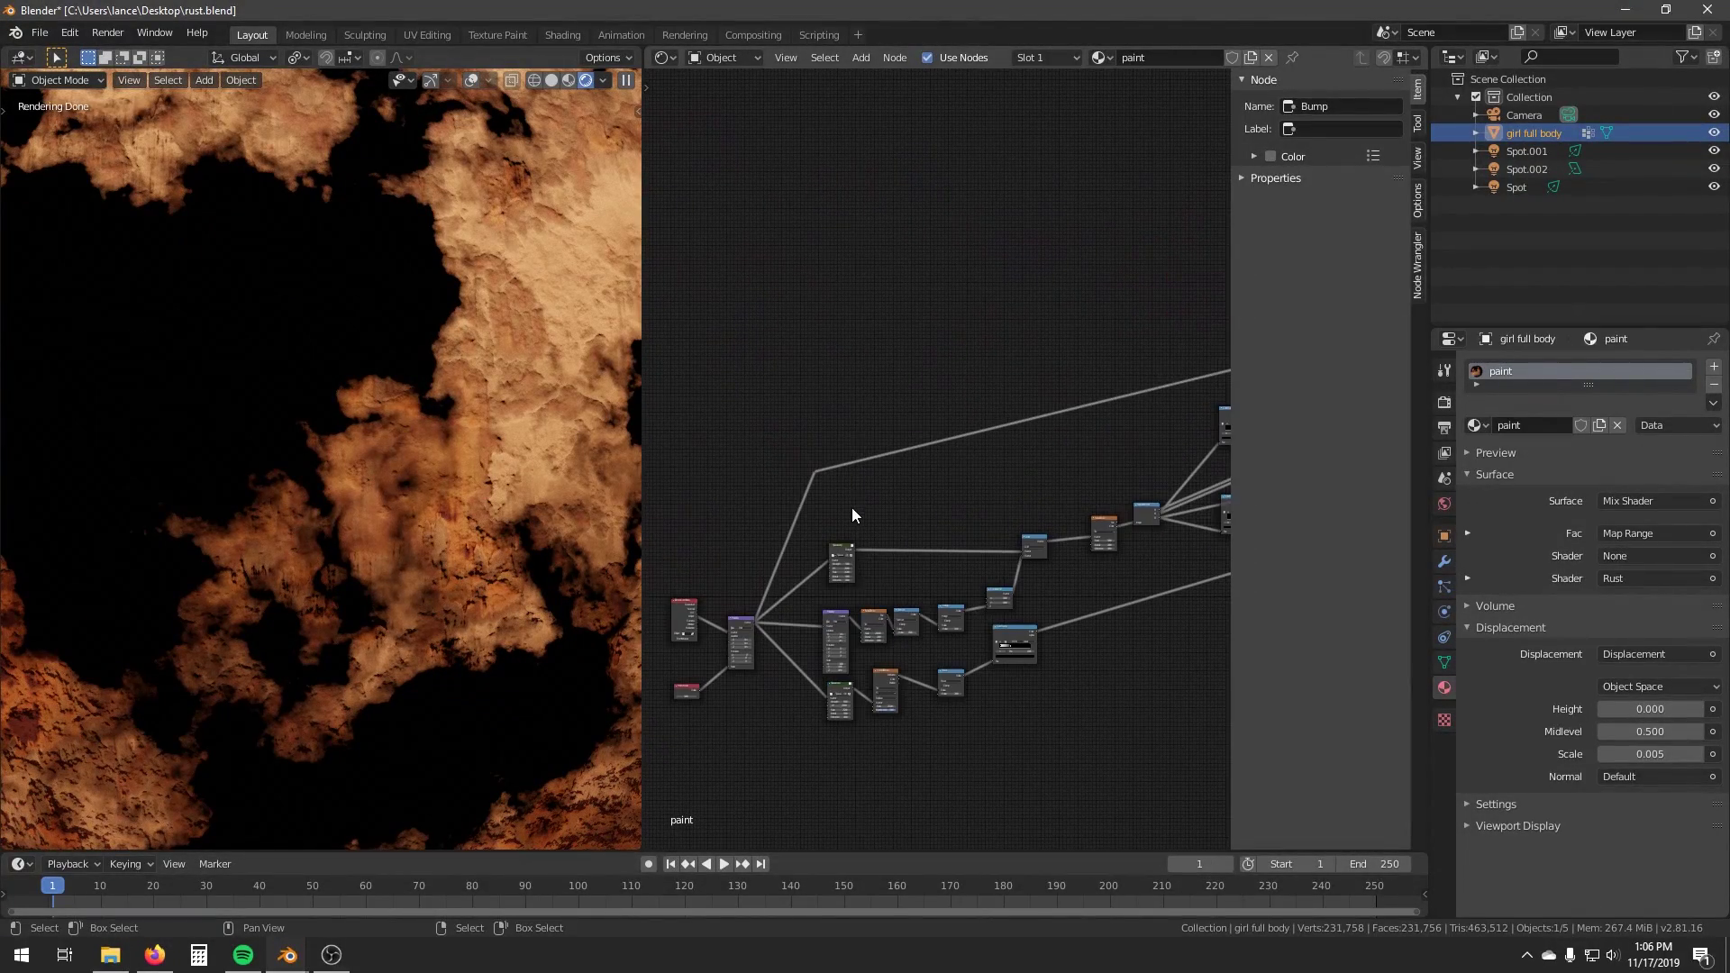
{"action": "key", "text": "g"}
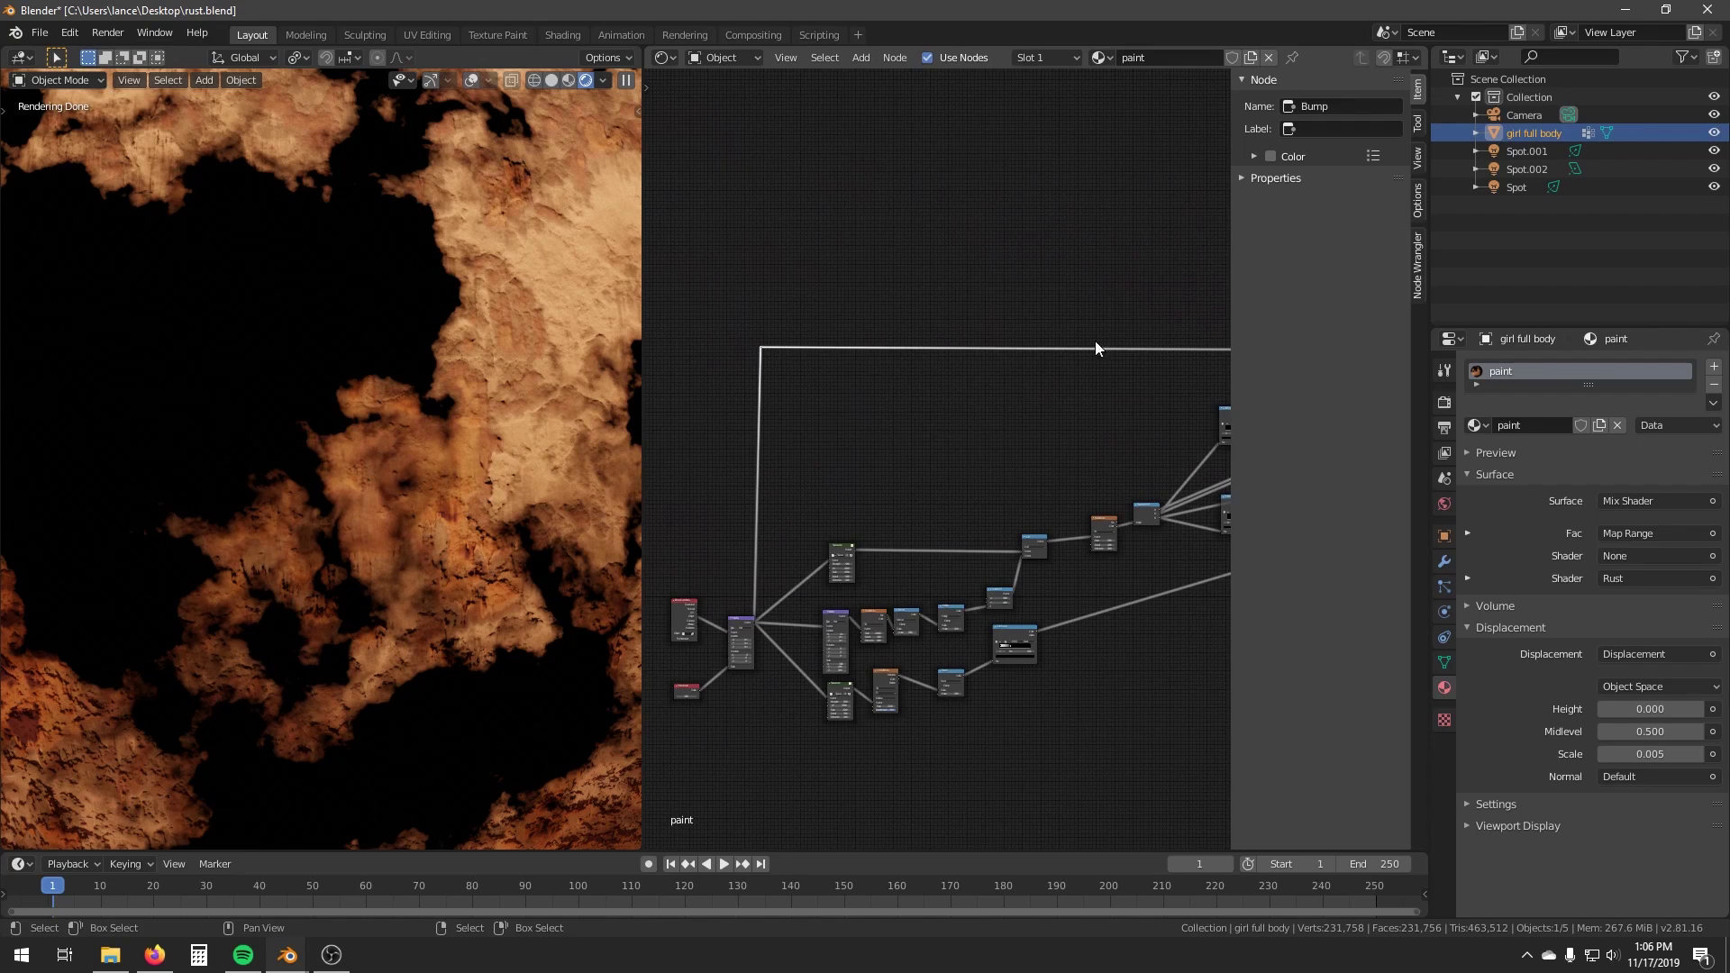
Move the mask node group ending in Map Range further along above the rust nodes, and align the rust ColorRamp above the Bump node.
{"action": "middle_click_drag", "start_coordinate": [1095, 347], "coordinate": [867, 406]}
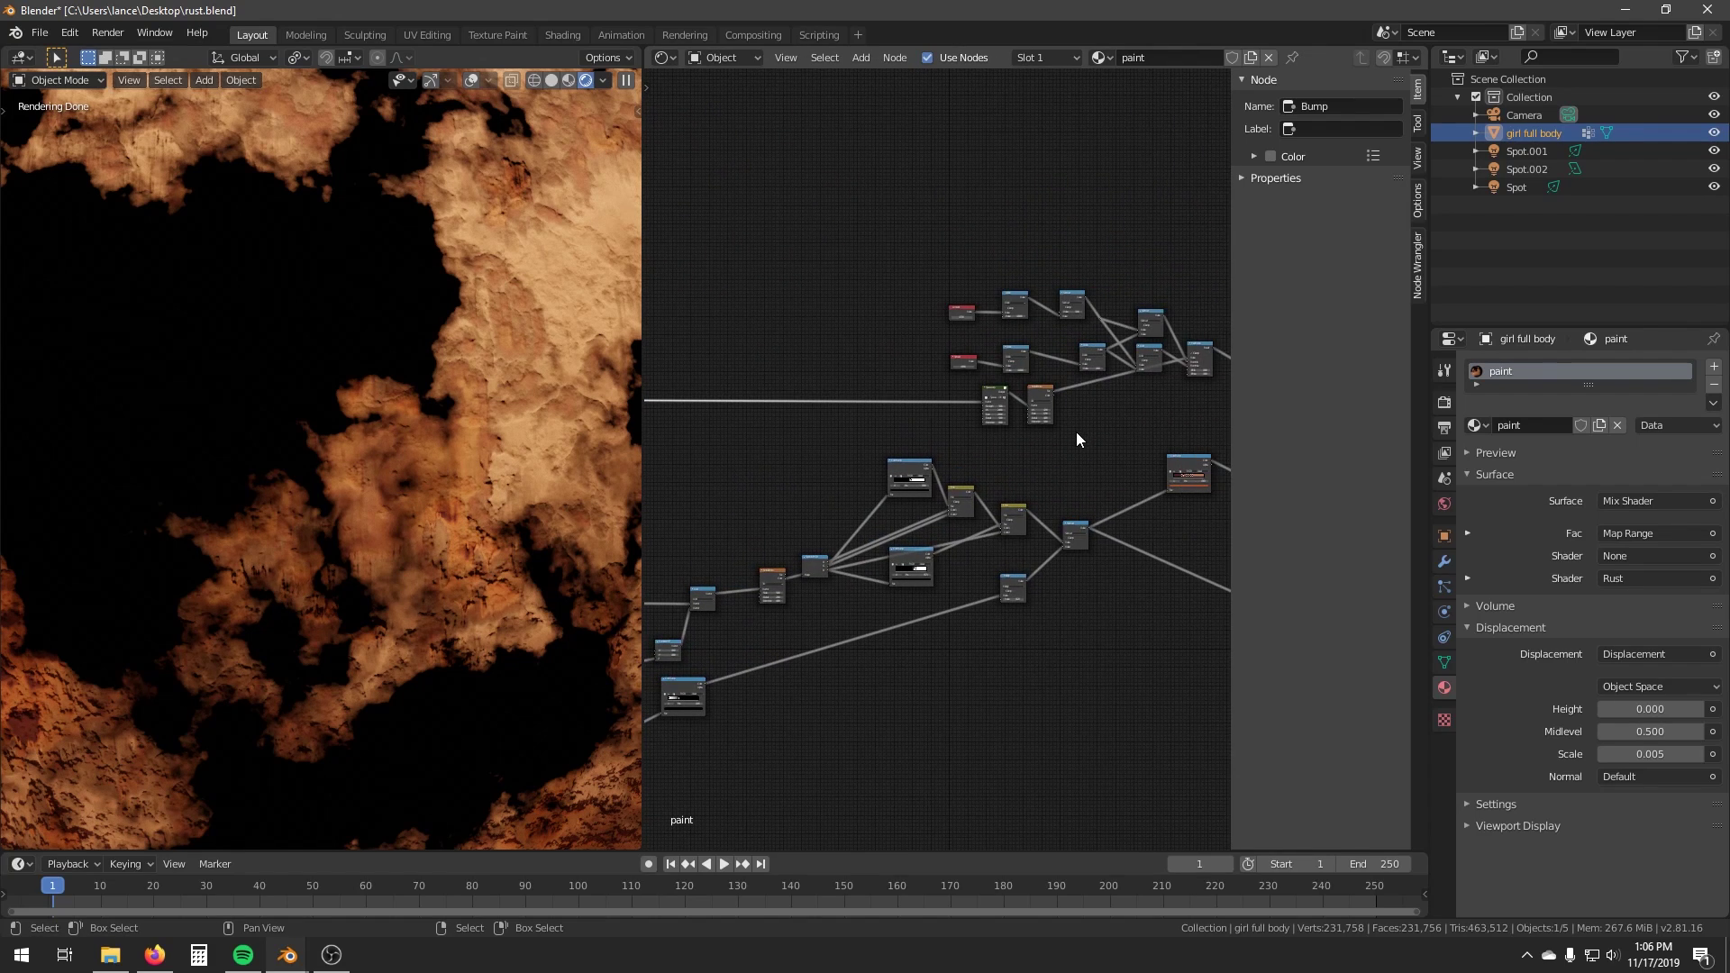
{"action": "middle_click_drag", "start_coordinate": [1100, 440], "coordinate": [1062, 456]}
{"action": "left_click_drag", "start_coordinate": [1010, 391], "coordinate": [709, 240]}
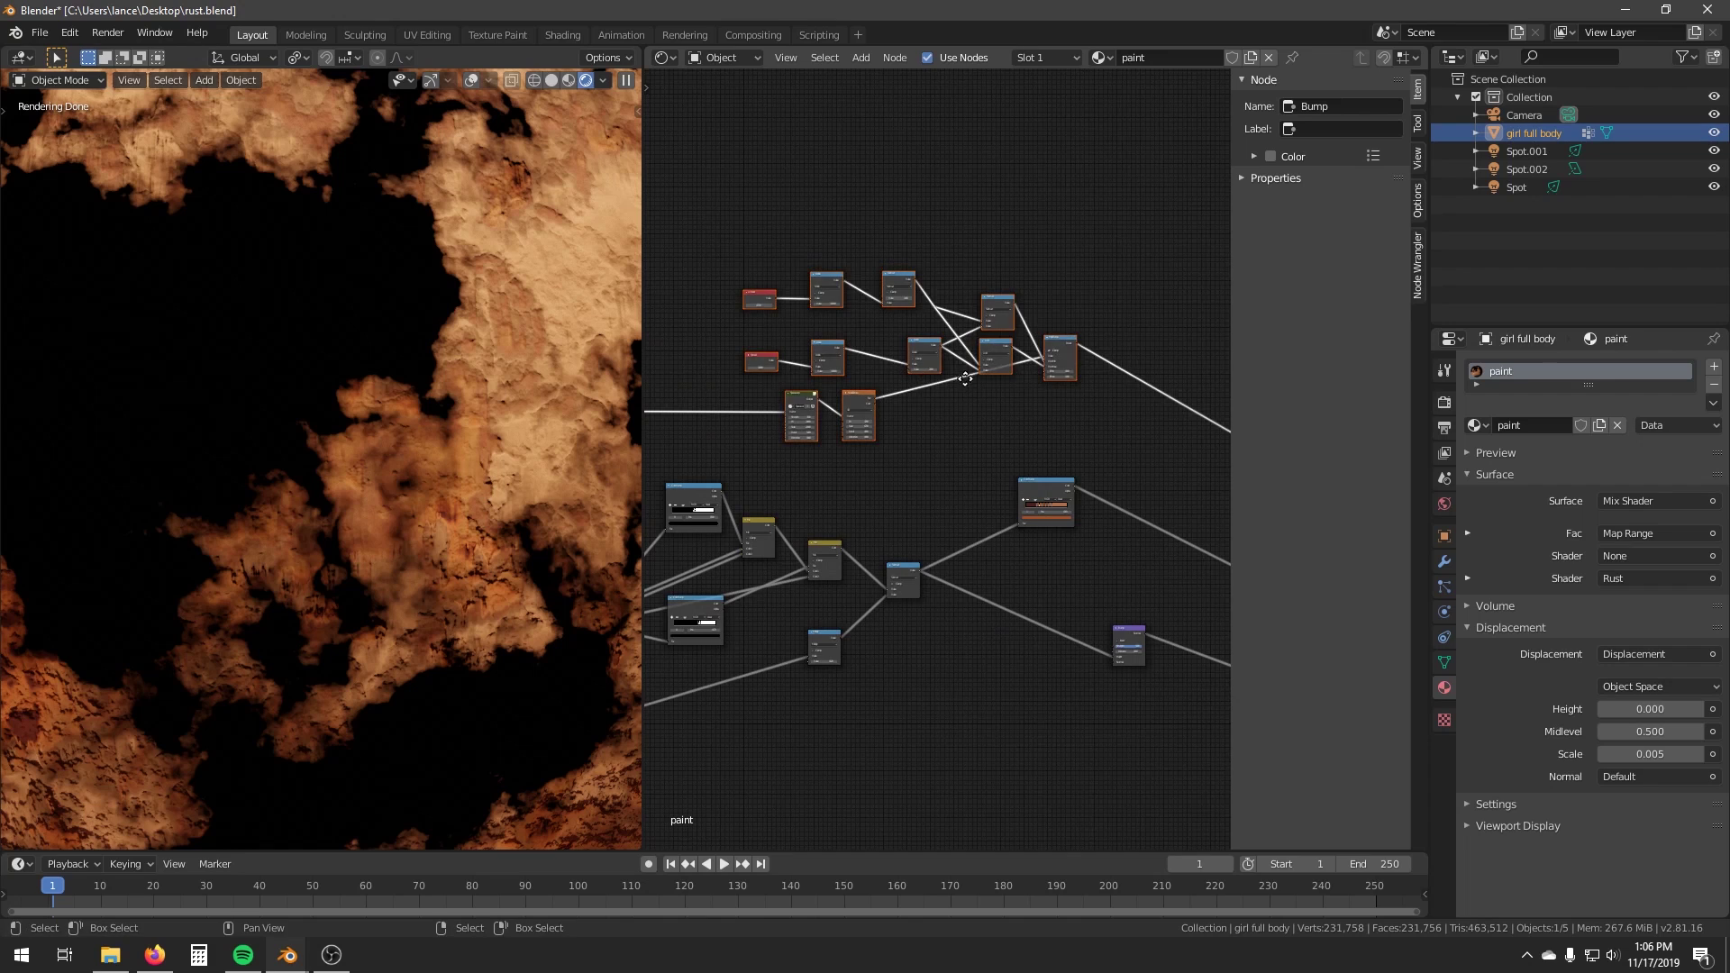
{"action": "middle_click_drag", "start_coordinate": [1097, 382], "coordinate": [1173, 335]}
{"action": "key", "text": "g"}
{"action": "left_click", "coordinate": [854, 338]}
{"action": "key", "text": "g"}
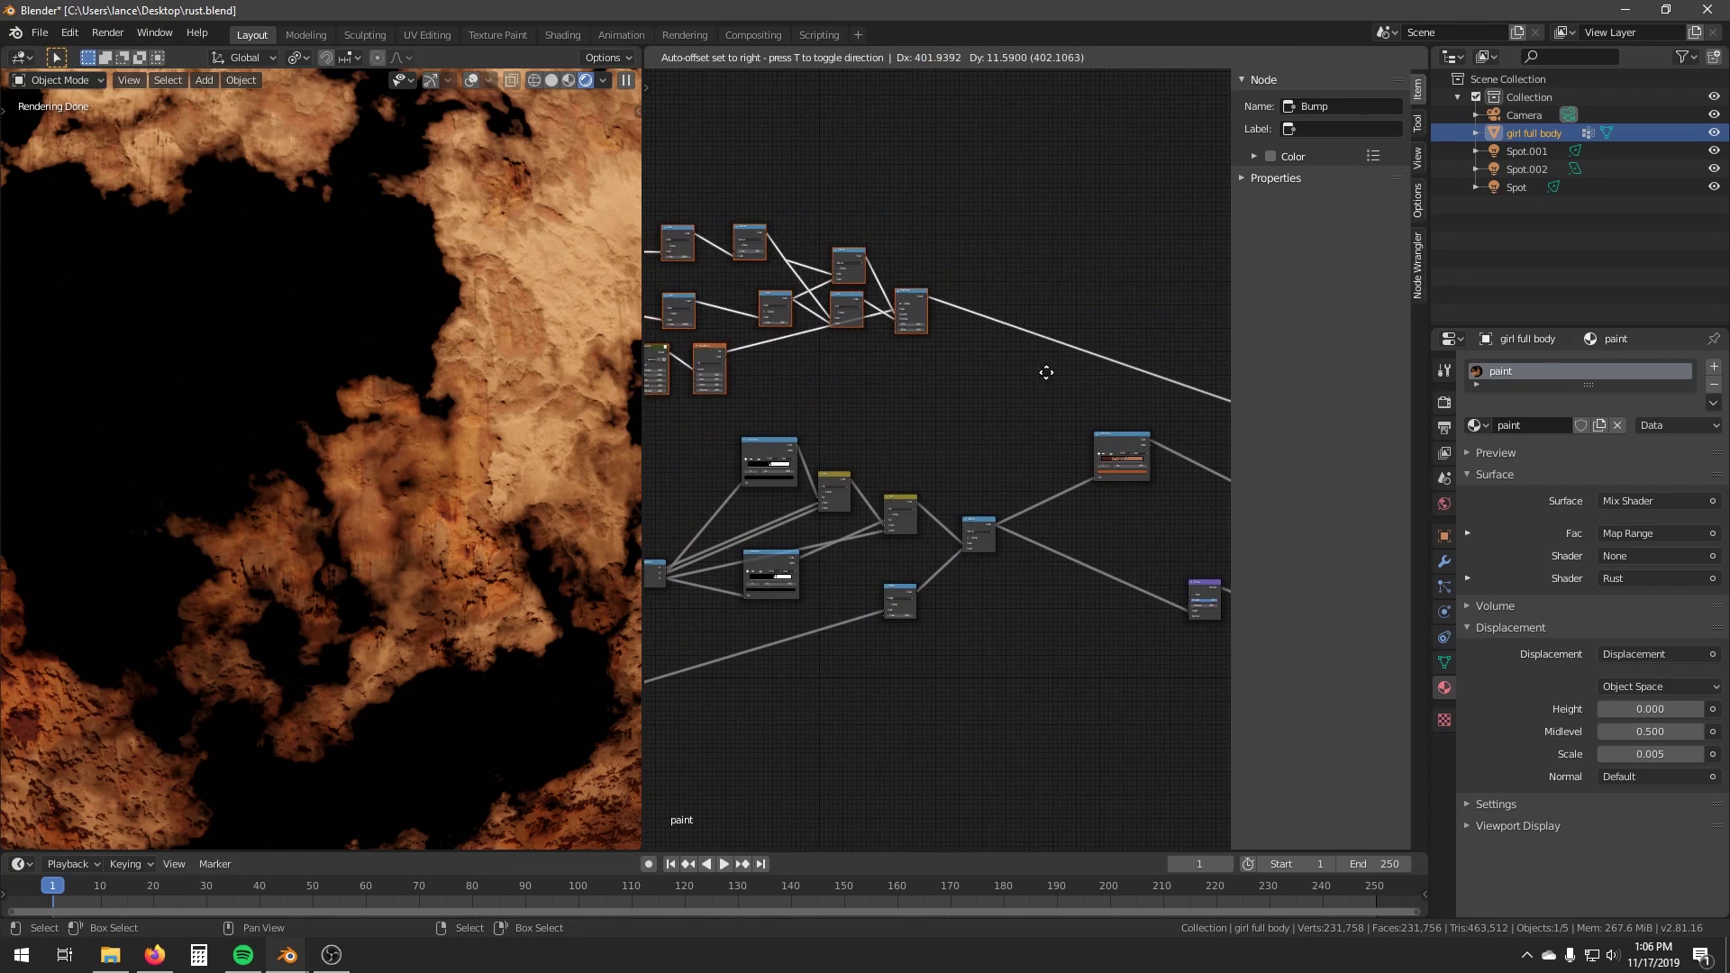
{"action": "left_click", "coordinate": [1051, 376]}
{"action": "middle_click_drag", "start_coordinate": [1118, 421], "coordinate": [901, 429]}
{"action": "scroll", "coordinate": [903, 433], "scroll_direction": "up", "scroll_amount": 4}
{"action": "left_click_drag", "start_coordinate": [907, 447], "coordinate": [1037, 414]}
Duplicate the Subtract node onto the link into Bump's Height and connect the Map Range result to the duplicate's other value input.
{"action": "middle_click_drag", "start_coordinate": [887, 442], "coordinate": [849, 396]}
{"action": "key", "text": "shift+d"}
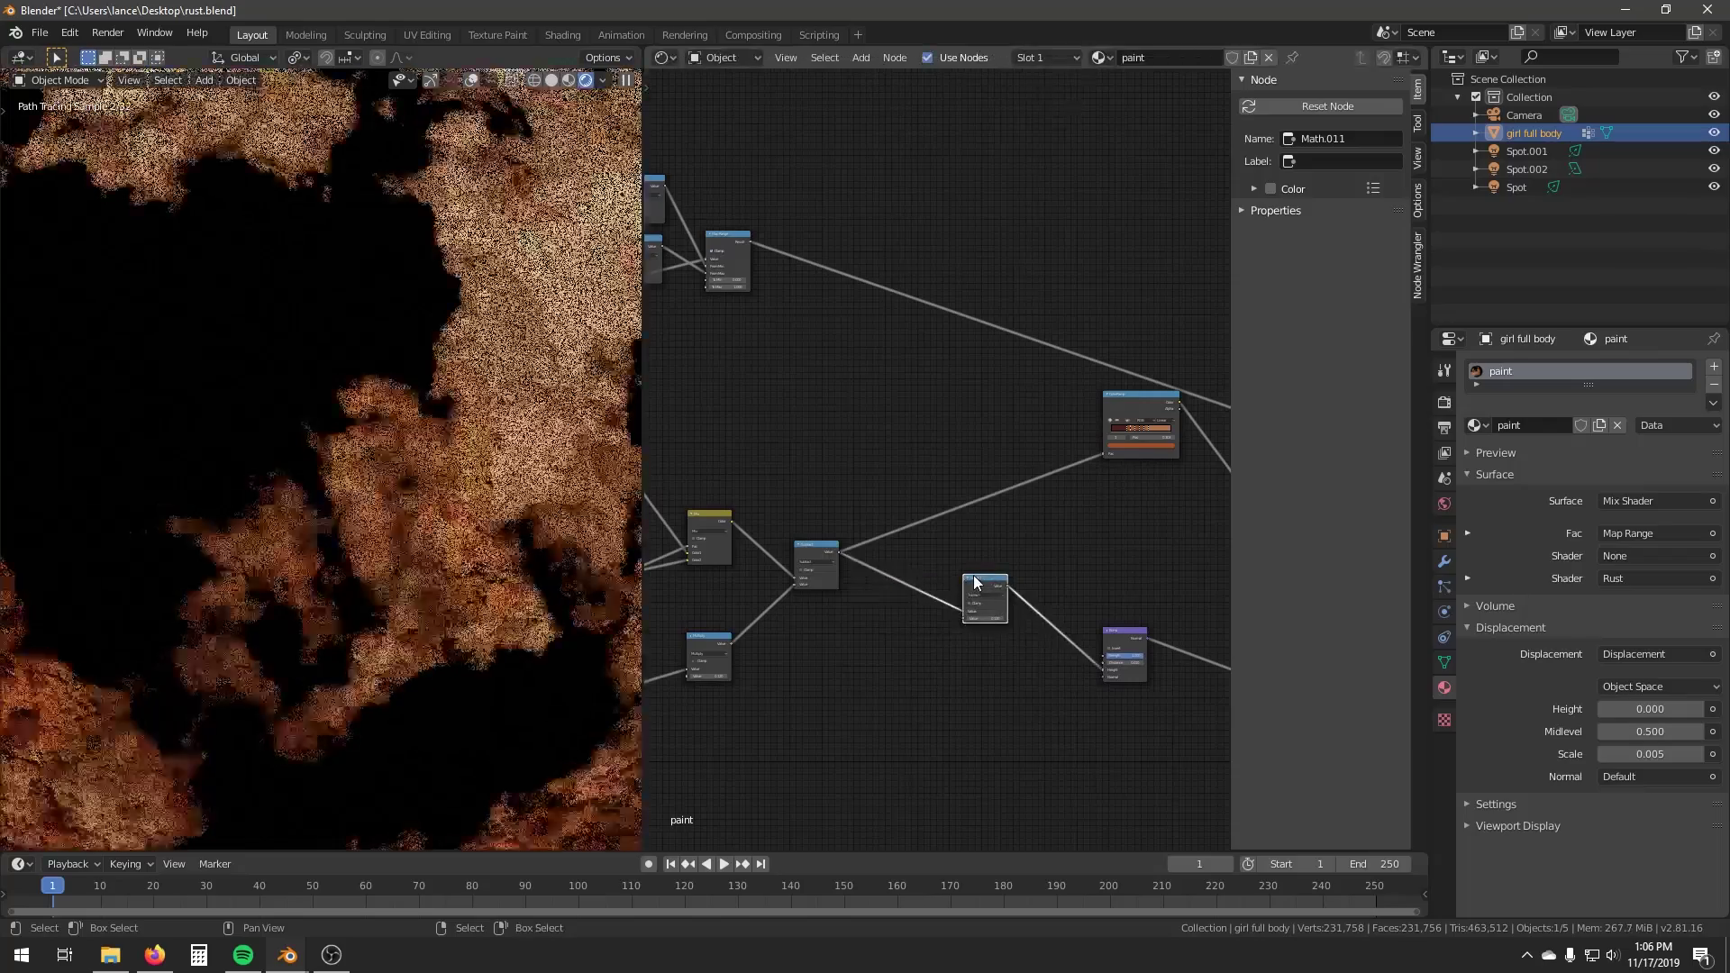
{"action": "left_click_drag", "start_coordinate": [749, 241], "coordinate": [957, 540]}
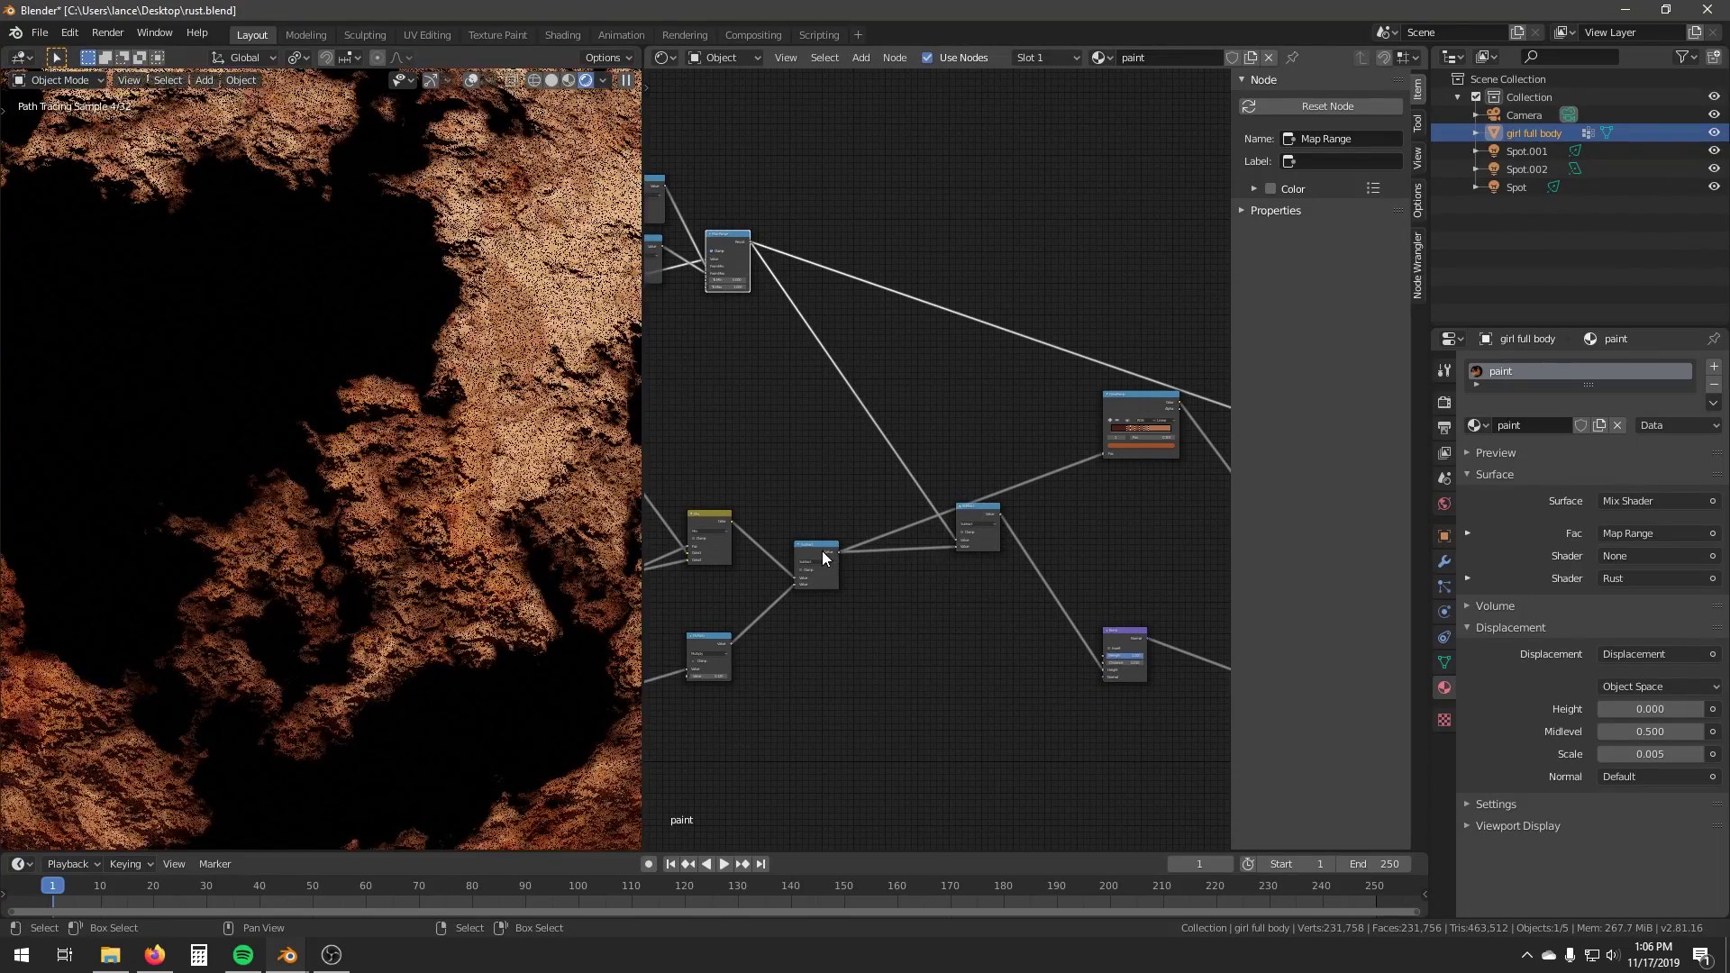
Preview the original Subtract node, its duplicate and the Bump node one after another on the head model.
{"action": "left_click", "coordinate": [817, 554]}
{"action": "left_click", "coordinate": [818, 561], "text": "ctrl+shift"}
{"action": "left_click", "coordinate": [982, 518], "text": "ctrl+shift"}
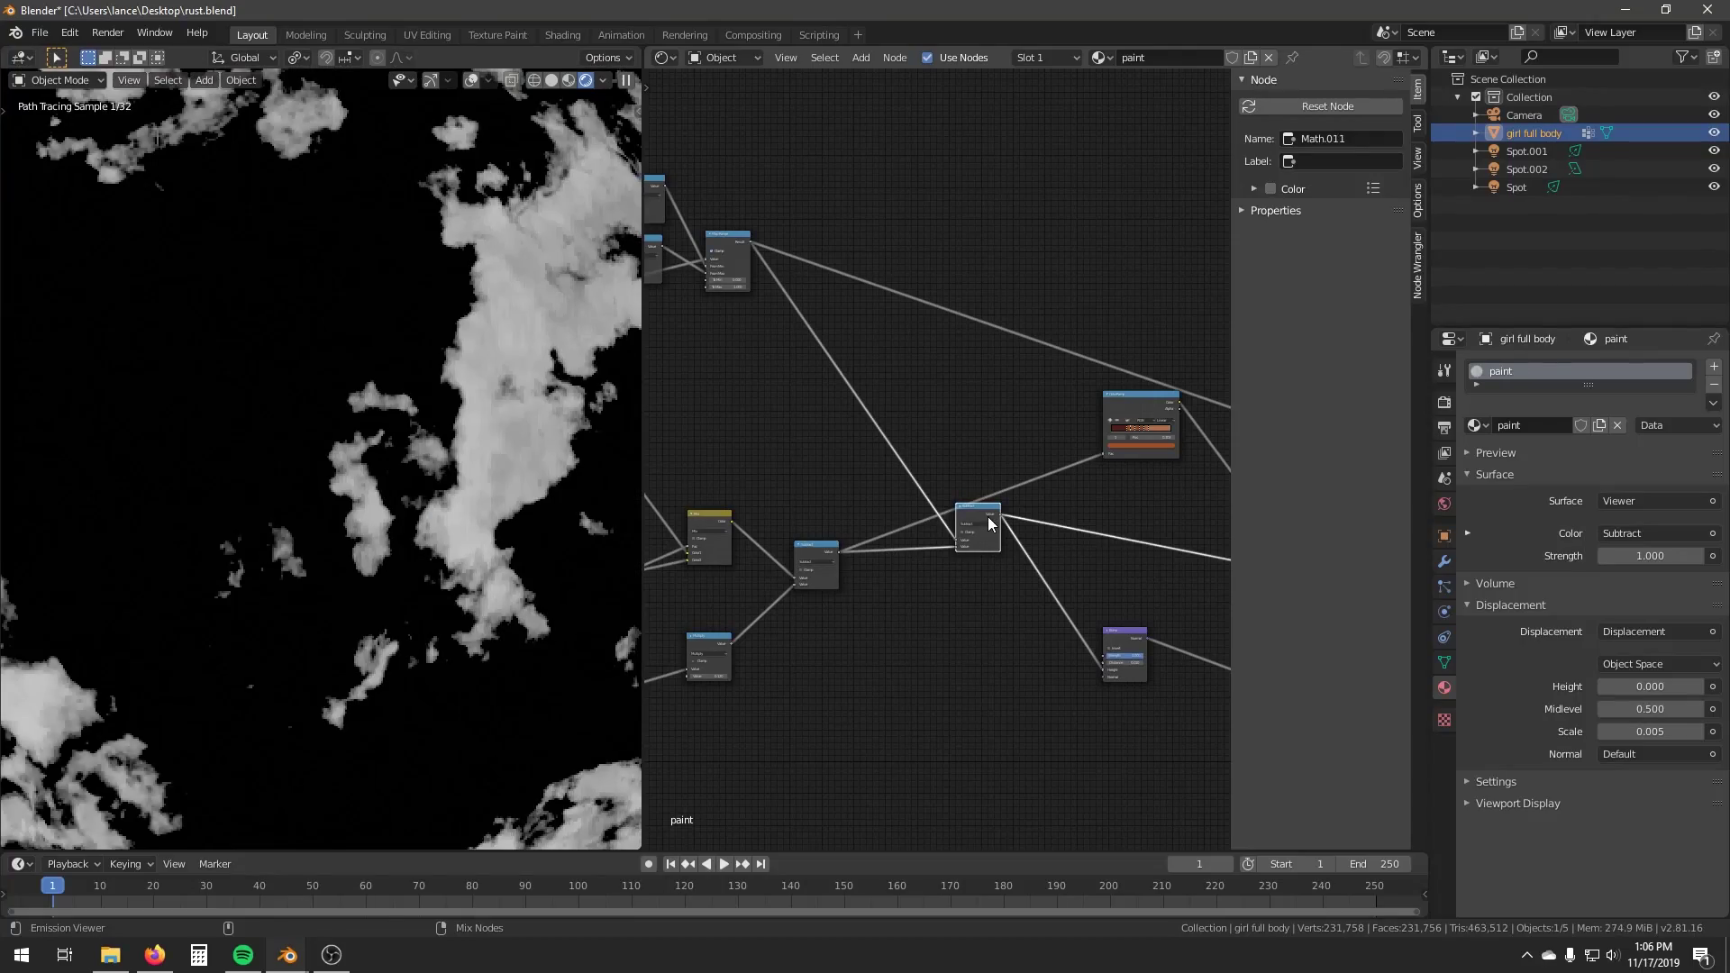
{"action": "middle_click_drag", "start_coordinate": [831, 570], "coordinate": [1240, 595]}
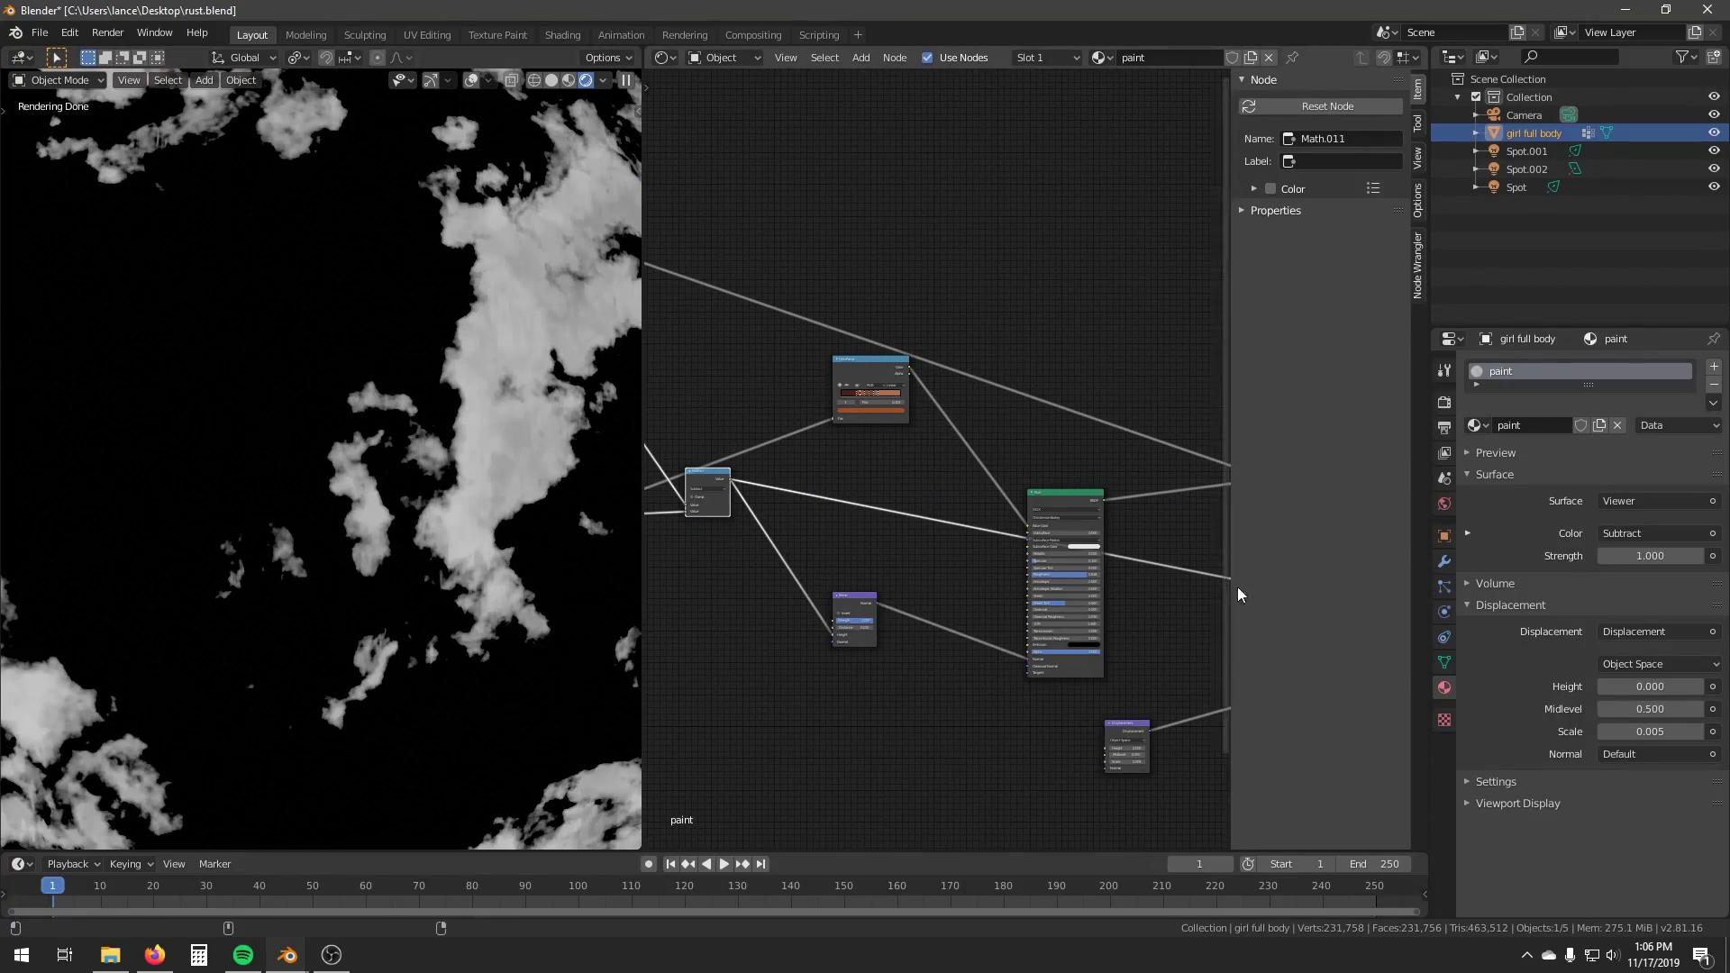
{"action": "left_click", "coordinate": [877, 603], "text": "ctrl+shift"}
{"action": "middle_click_drag", "start_coordinate": [820, 633], "coordinate": [895, 554]}
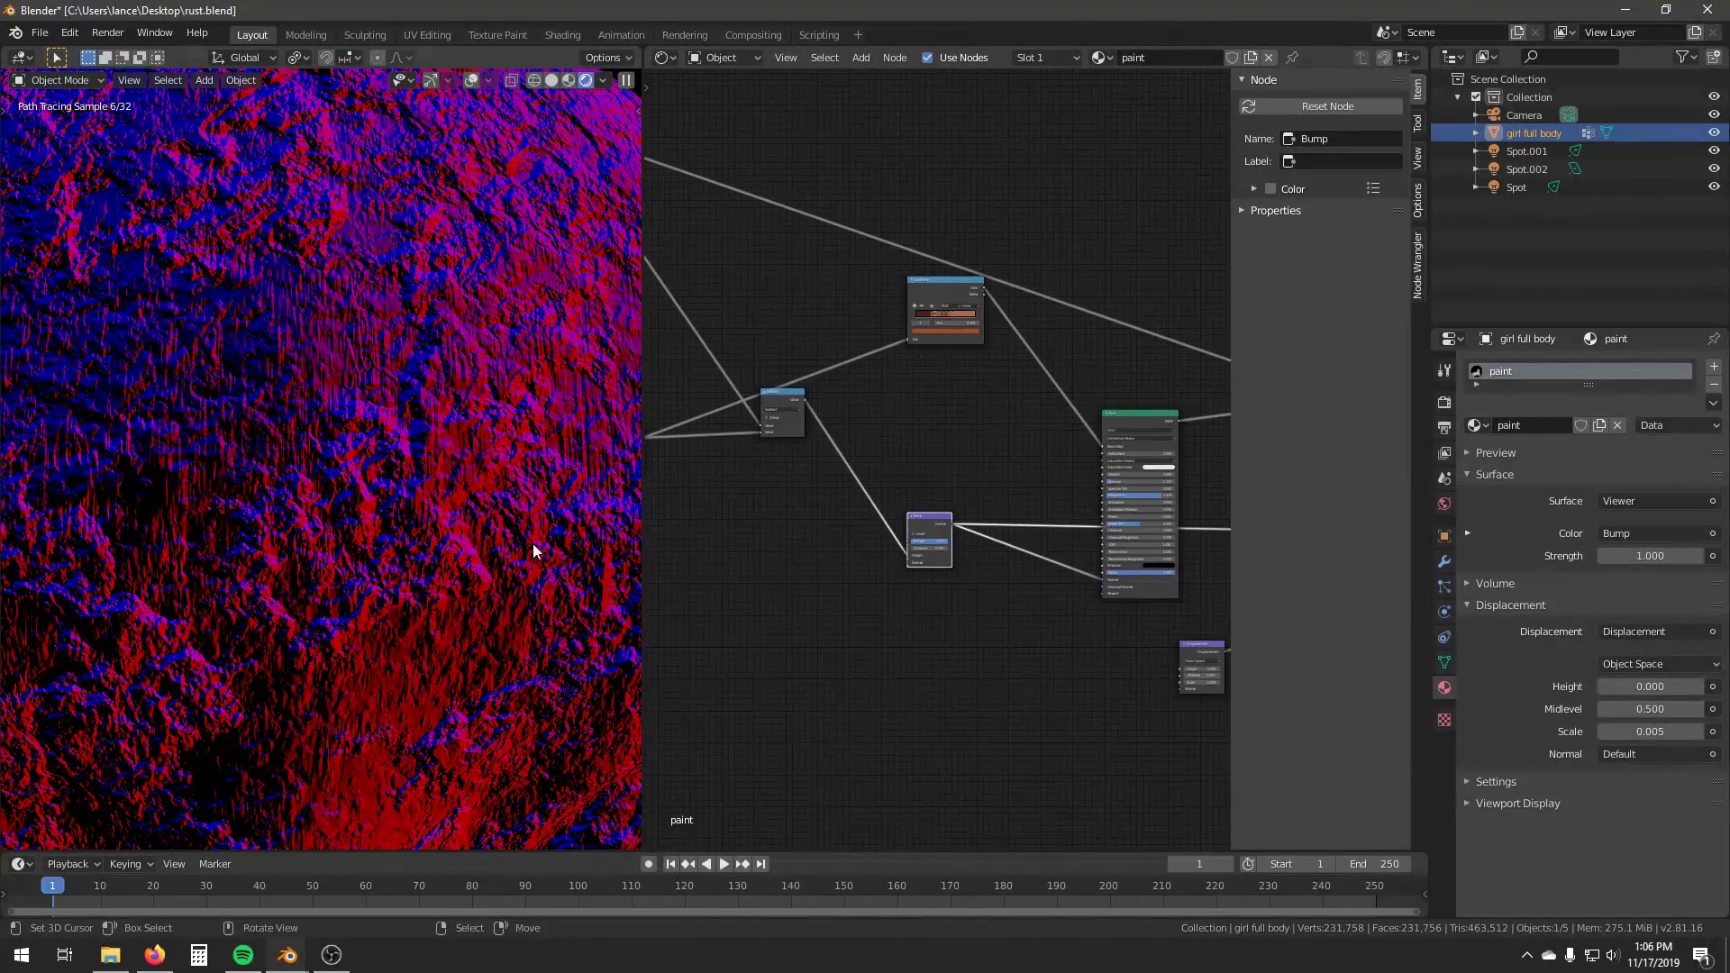
Set the duplicated math node before the Bump node to Multiply.
{"action": "scroll", "coordinate": [451, 522], "scroll_direction": "down", "scroll_amount": 5}
{"action": "scroll", "coordinate": [776, 433], "scroll_direction": "up", "scroll_amount": 2}
{"action": "left_click", "coordinate": [721, 386]}
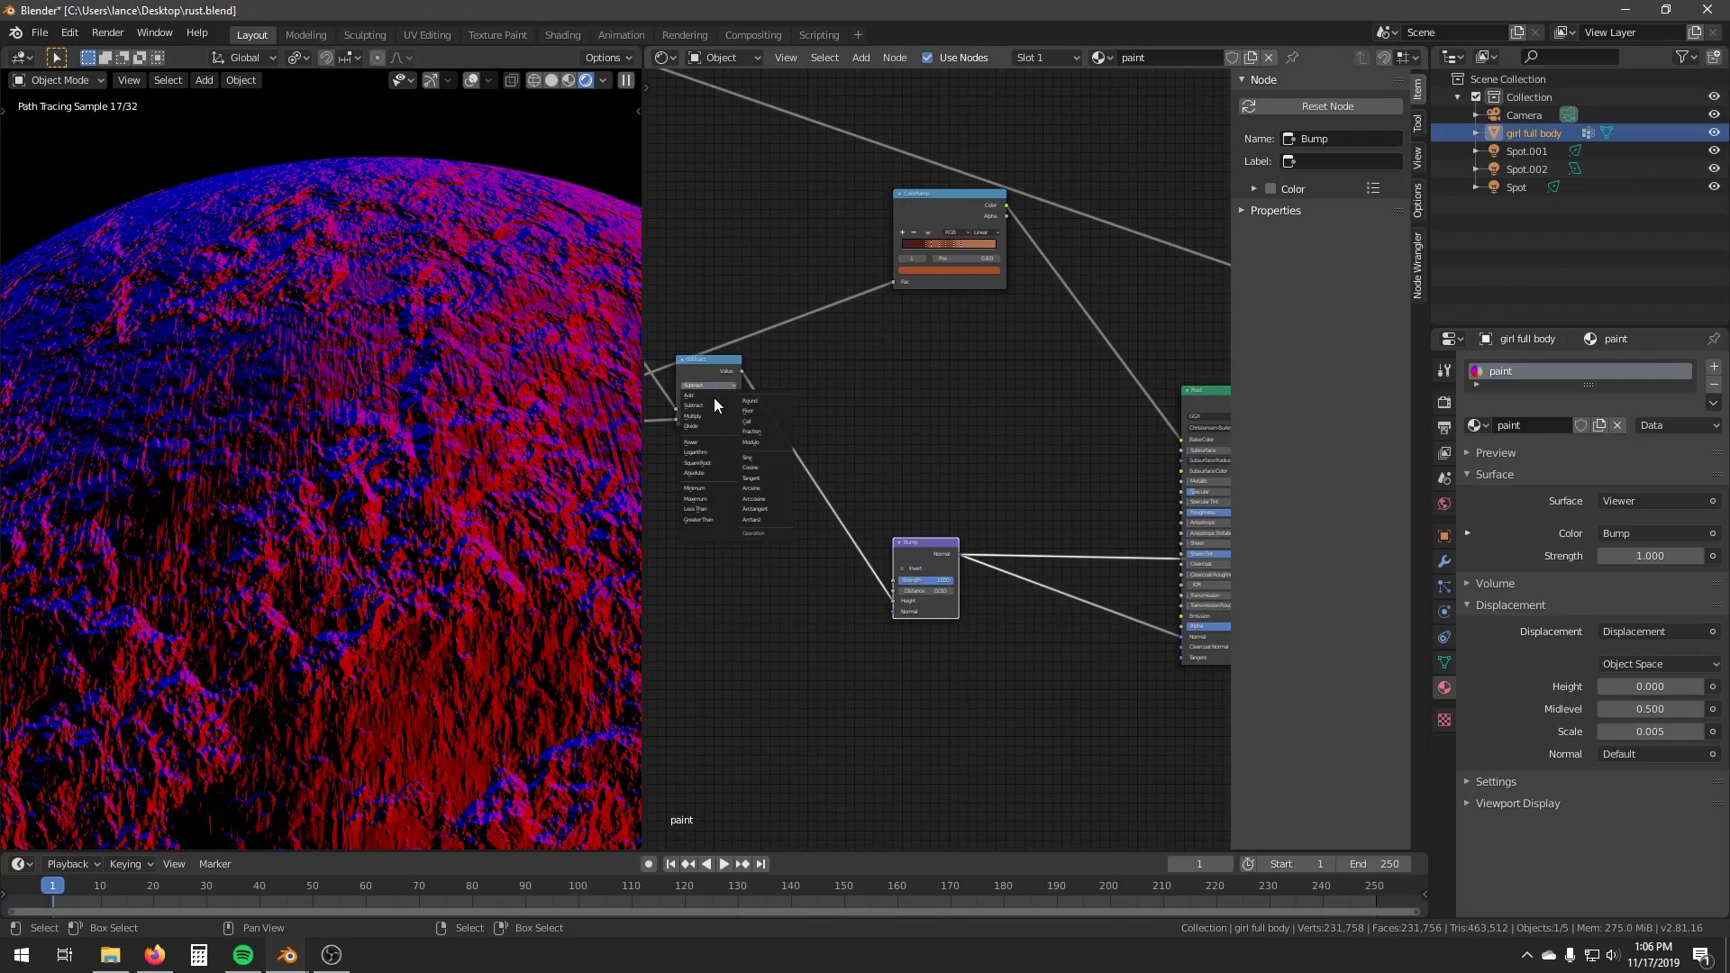
{"action": "left_click", "coordinate": [712, 416]}
{"action": "middle_click_drag", "start_coordinate": [696, 433], "coordinate": [731, 432]}
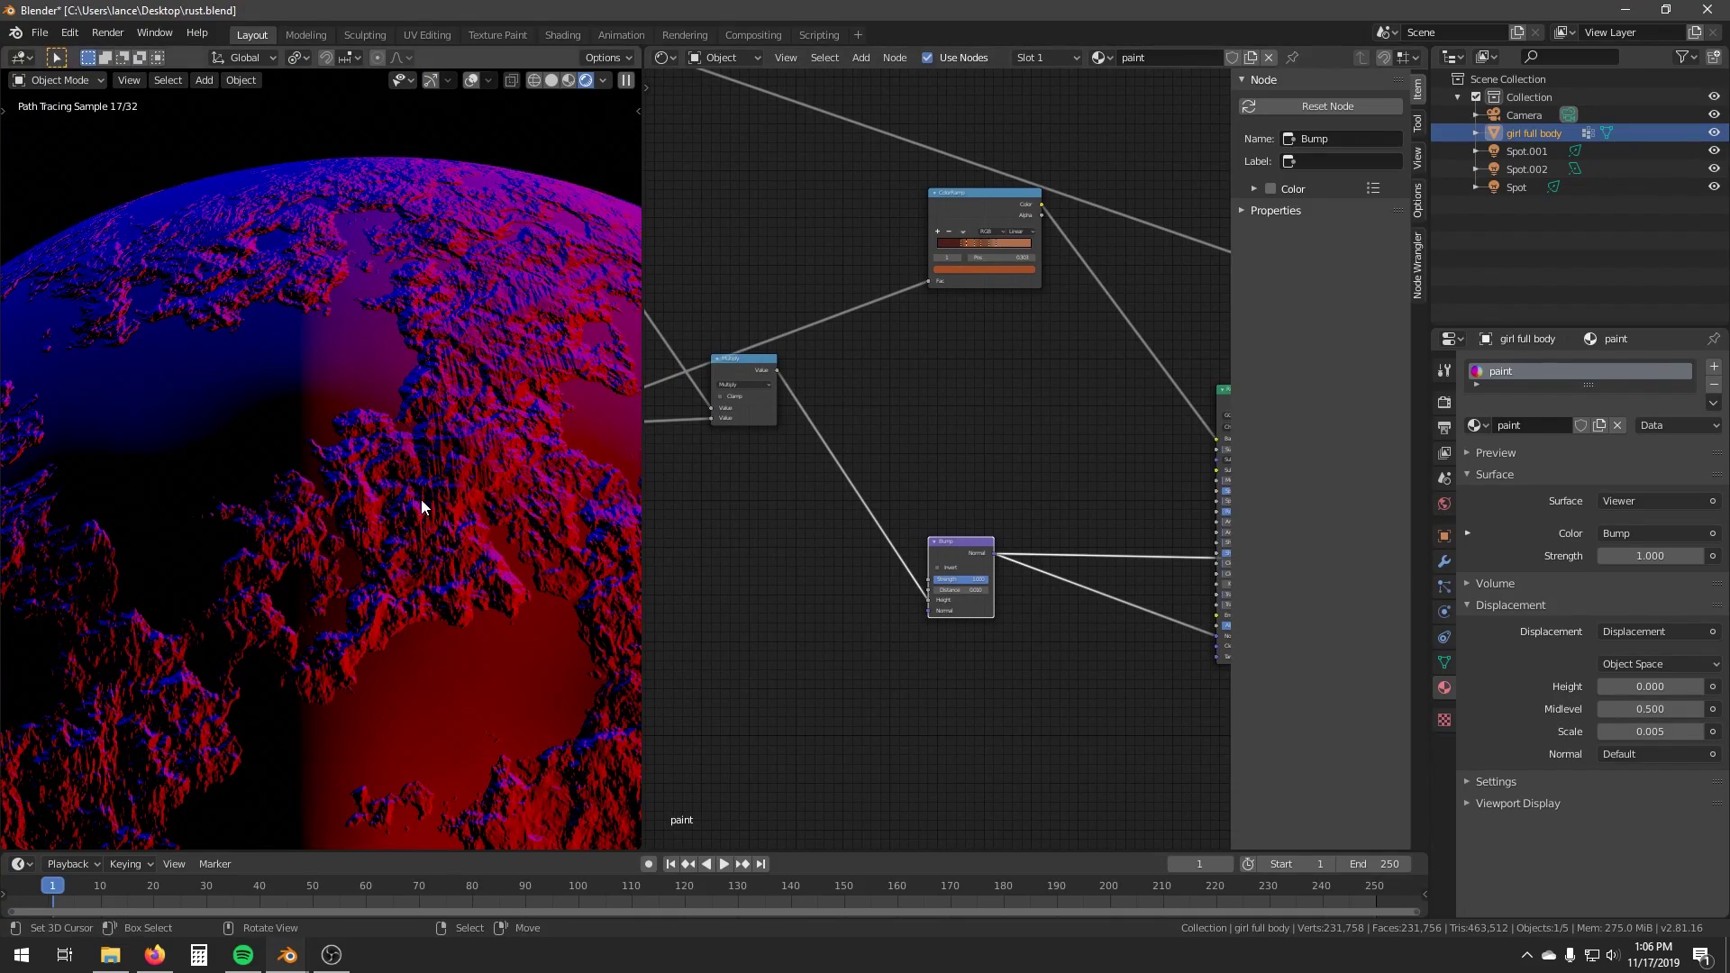
Examine the masked bump preview on the head and switch the material output back to the Mix Shader.
{"action": "middle_click_drag", "start_coordinate": [391, 538], "coordinate": [442, 541]}
{"action": "middle_click_drag", "start_coordinate": [897, 523], "coordinate": [894, 573]}
{"action": "middle_click_drag", "start_coordinate": [415, 523], "coordinate": [384, 478]}
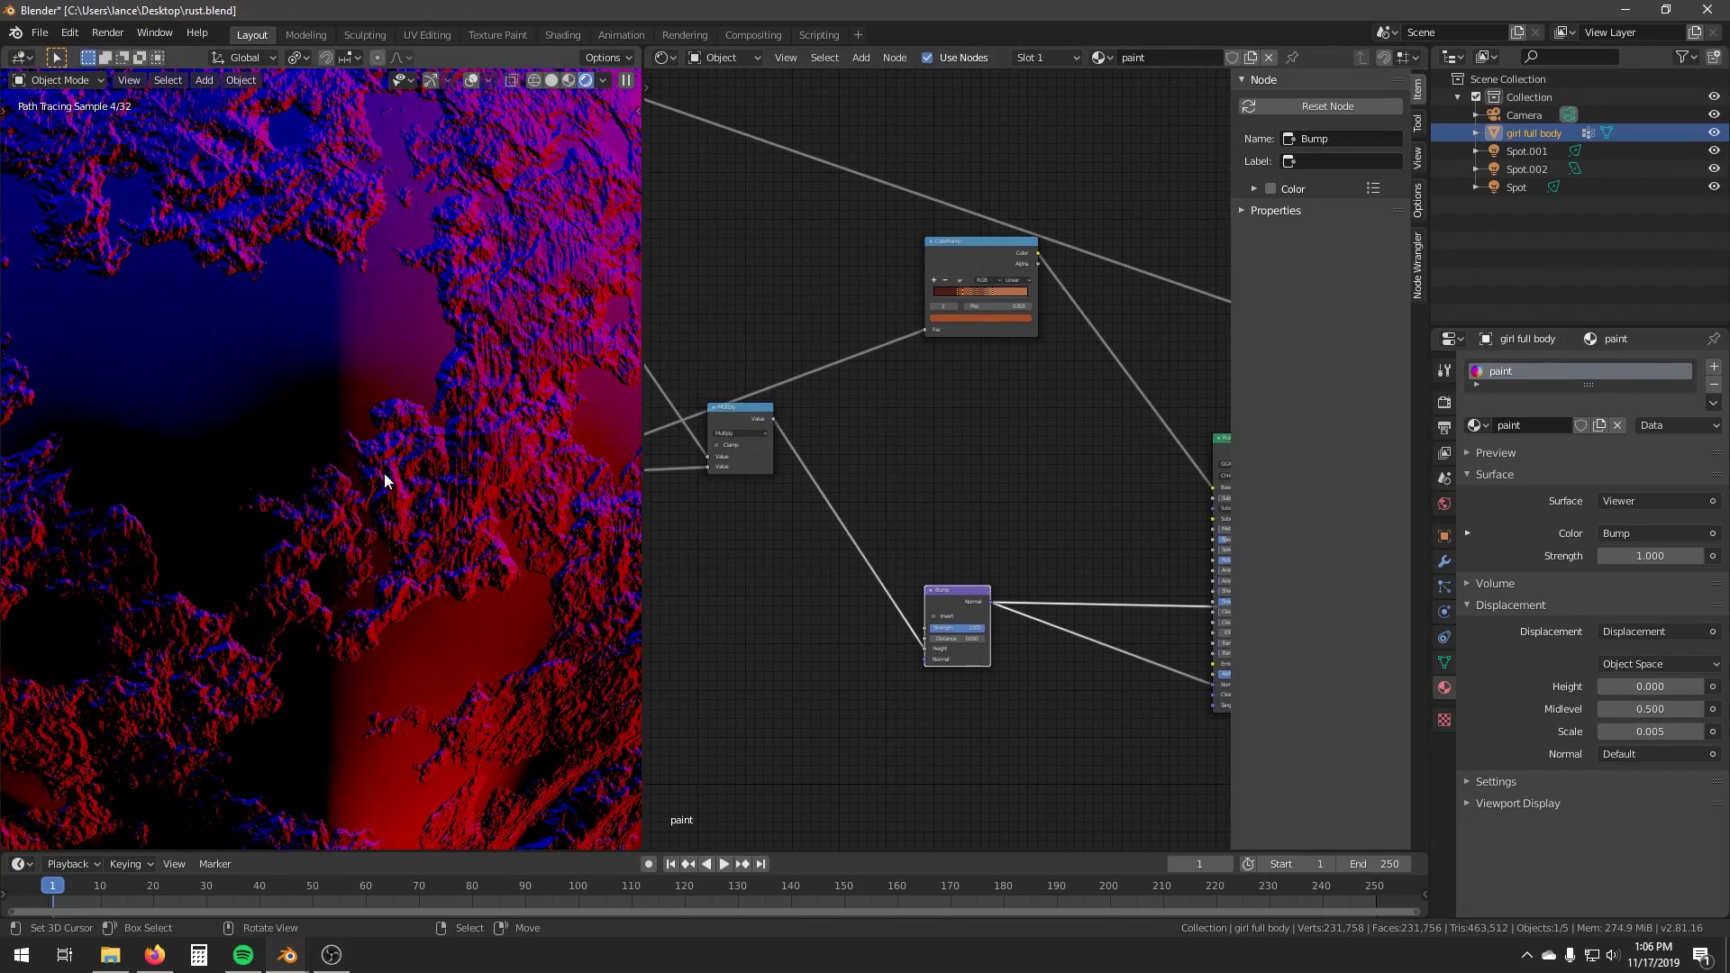
{"action": "scroll", "coordinate": [458, 405], "scroll_direction": "up", "scroll_amount": 1}
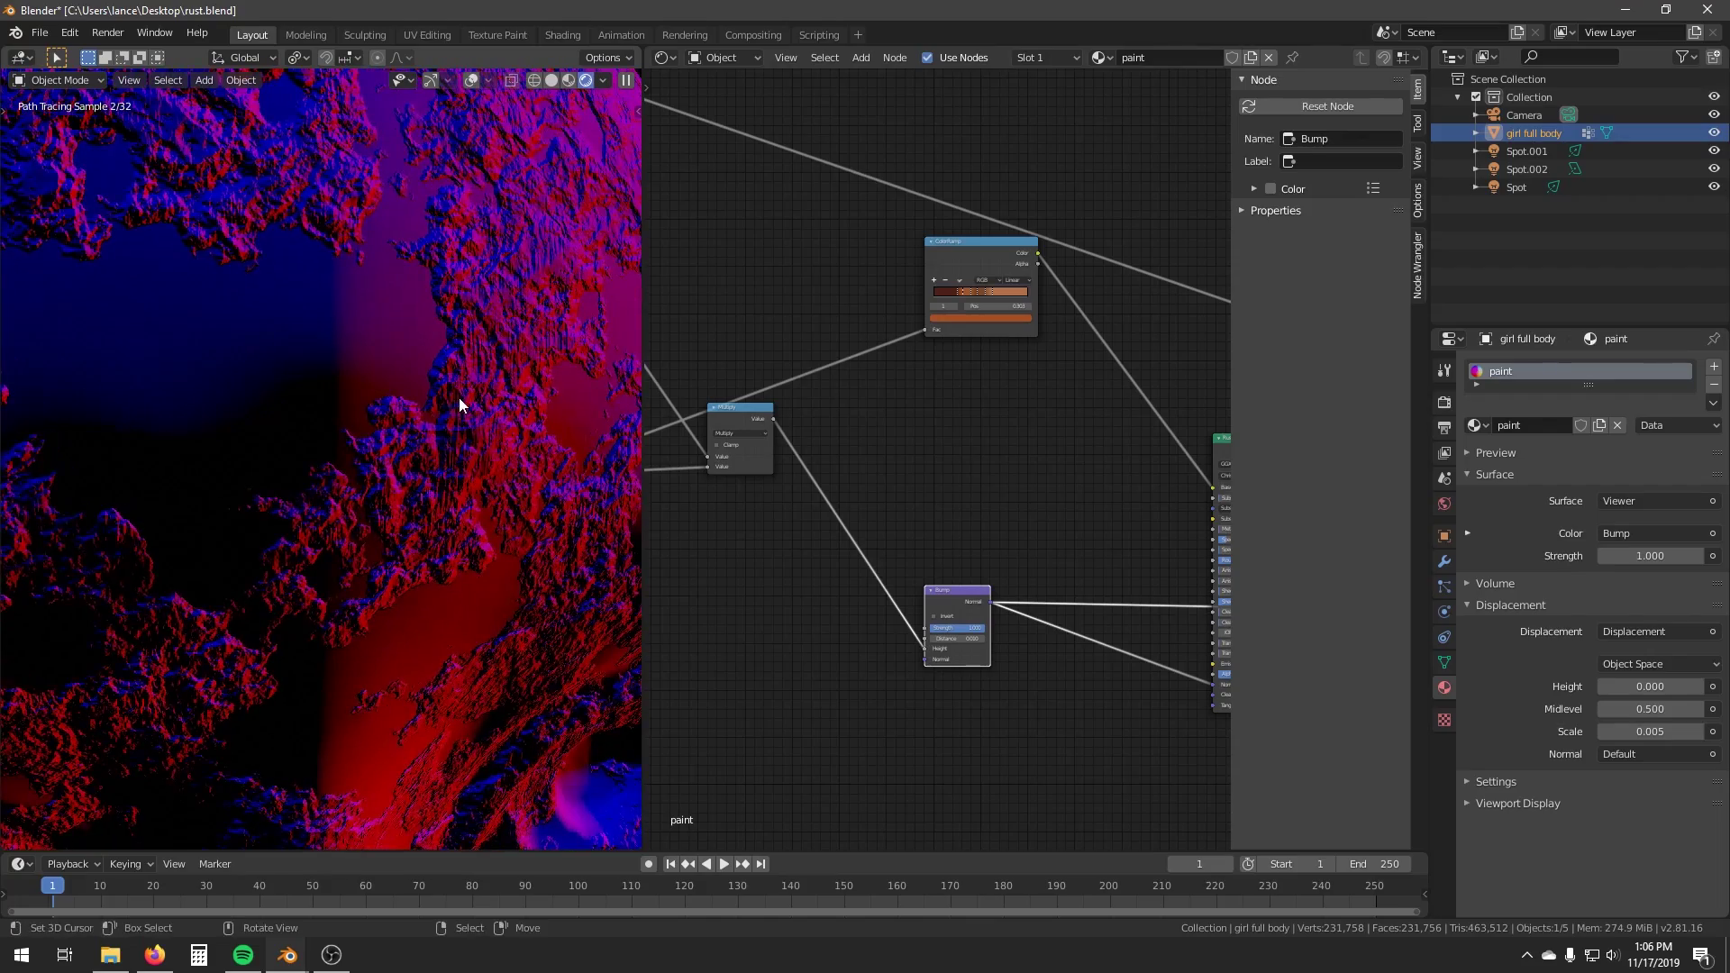
{"action": "middle_click_drag", "start_coordinate": [1074, 459], "coordinate": [892, 480]}
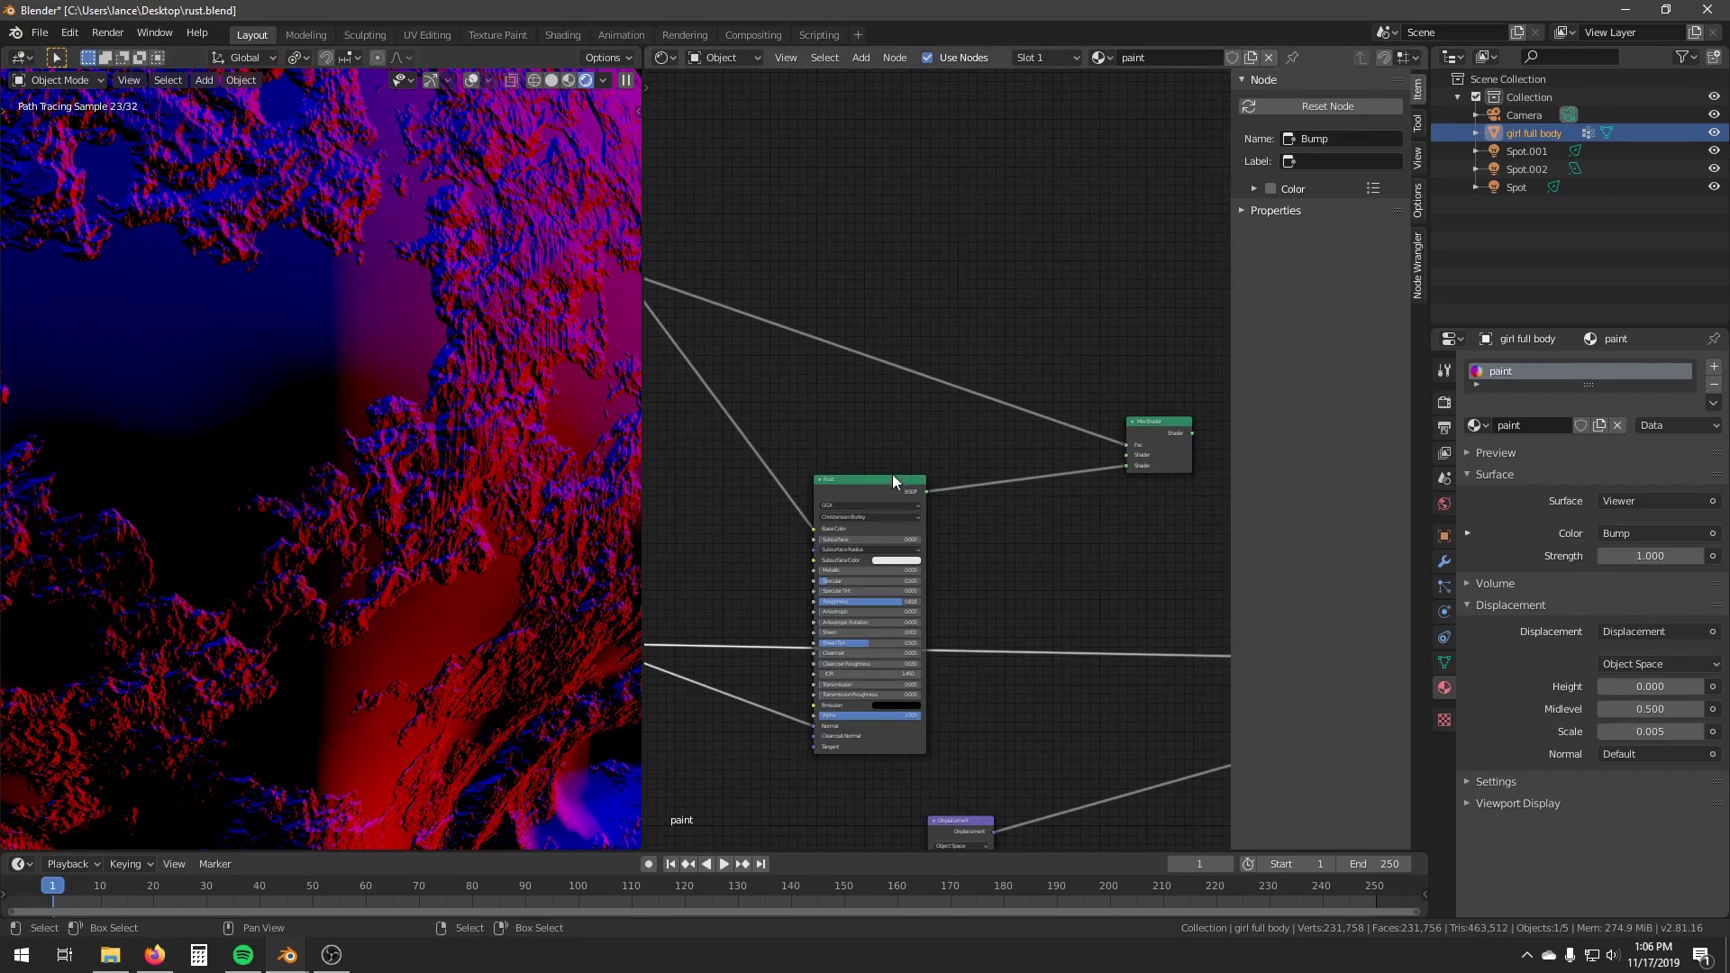
{"action": "left_click", "coordinate": [1184, 447], "text": "ctrl+shift"}
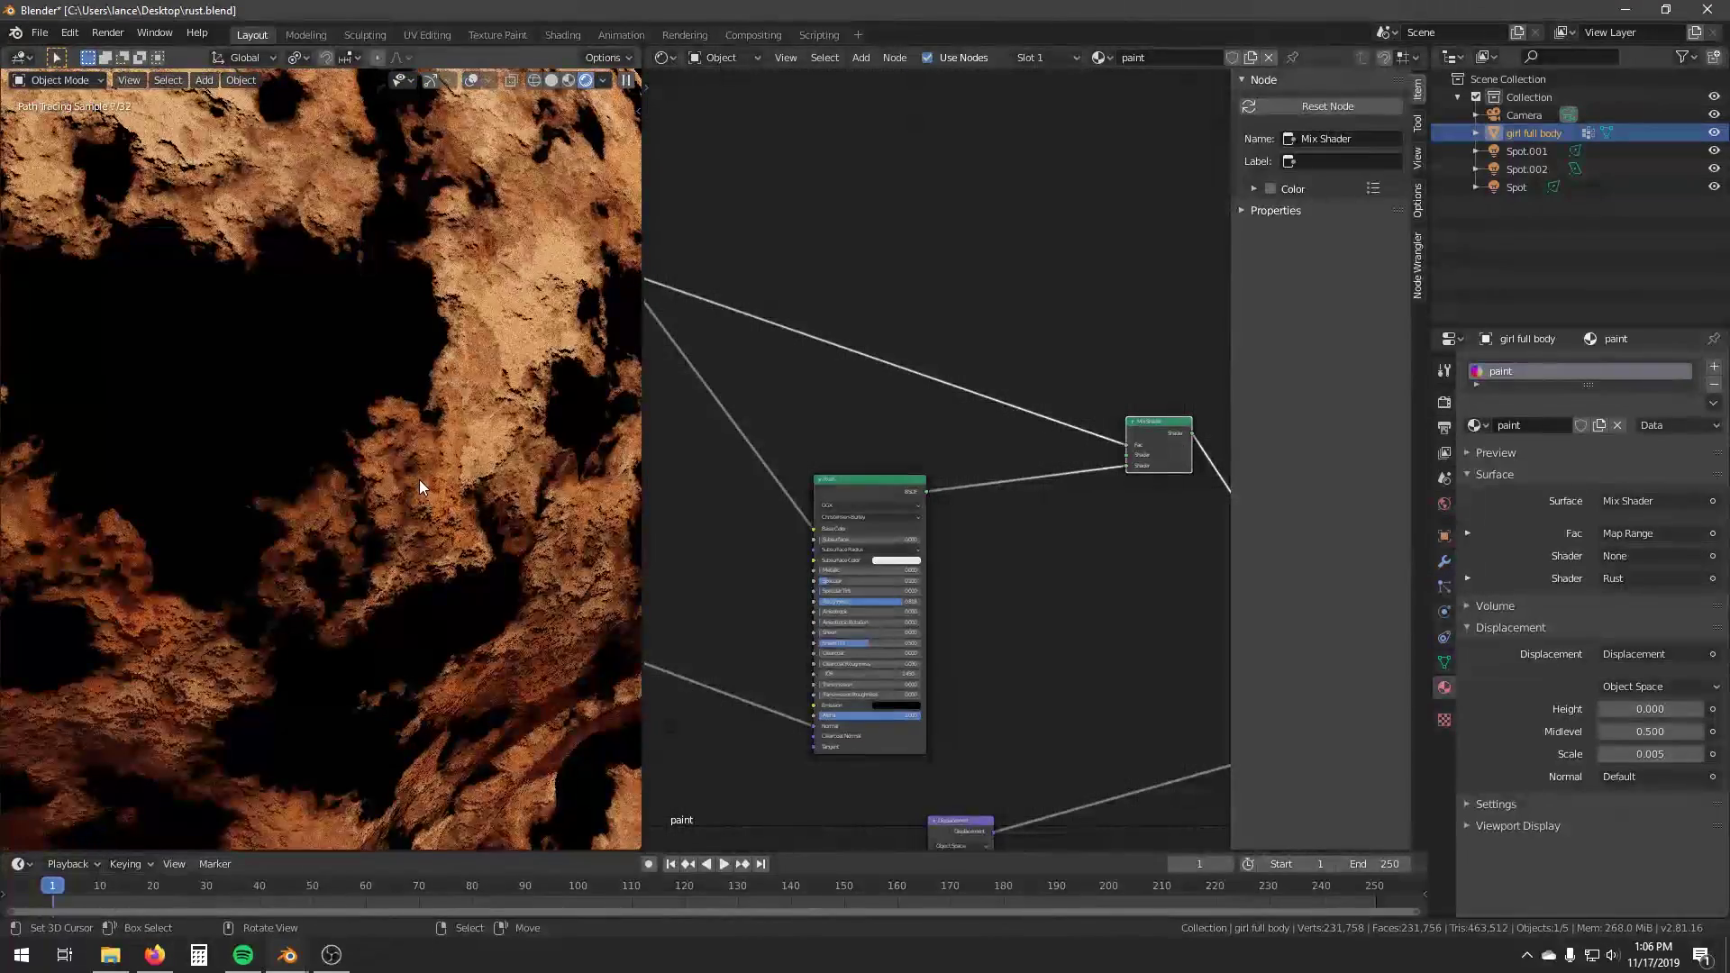
Add a Glossy BSDF above the Rust shader and connect it to the Mix Shader's first shader input.
{"action": "scroll", "coordinate": [478, 469], "scroll_direction": "down", "scroll_amount": 2}
{"action": "scroll", "coordinate": [877, 478], "scroll_direction": "up", "scroll_amount": 1}
{"action": "key", "text": "shift+a"}
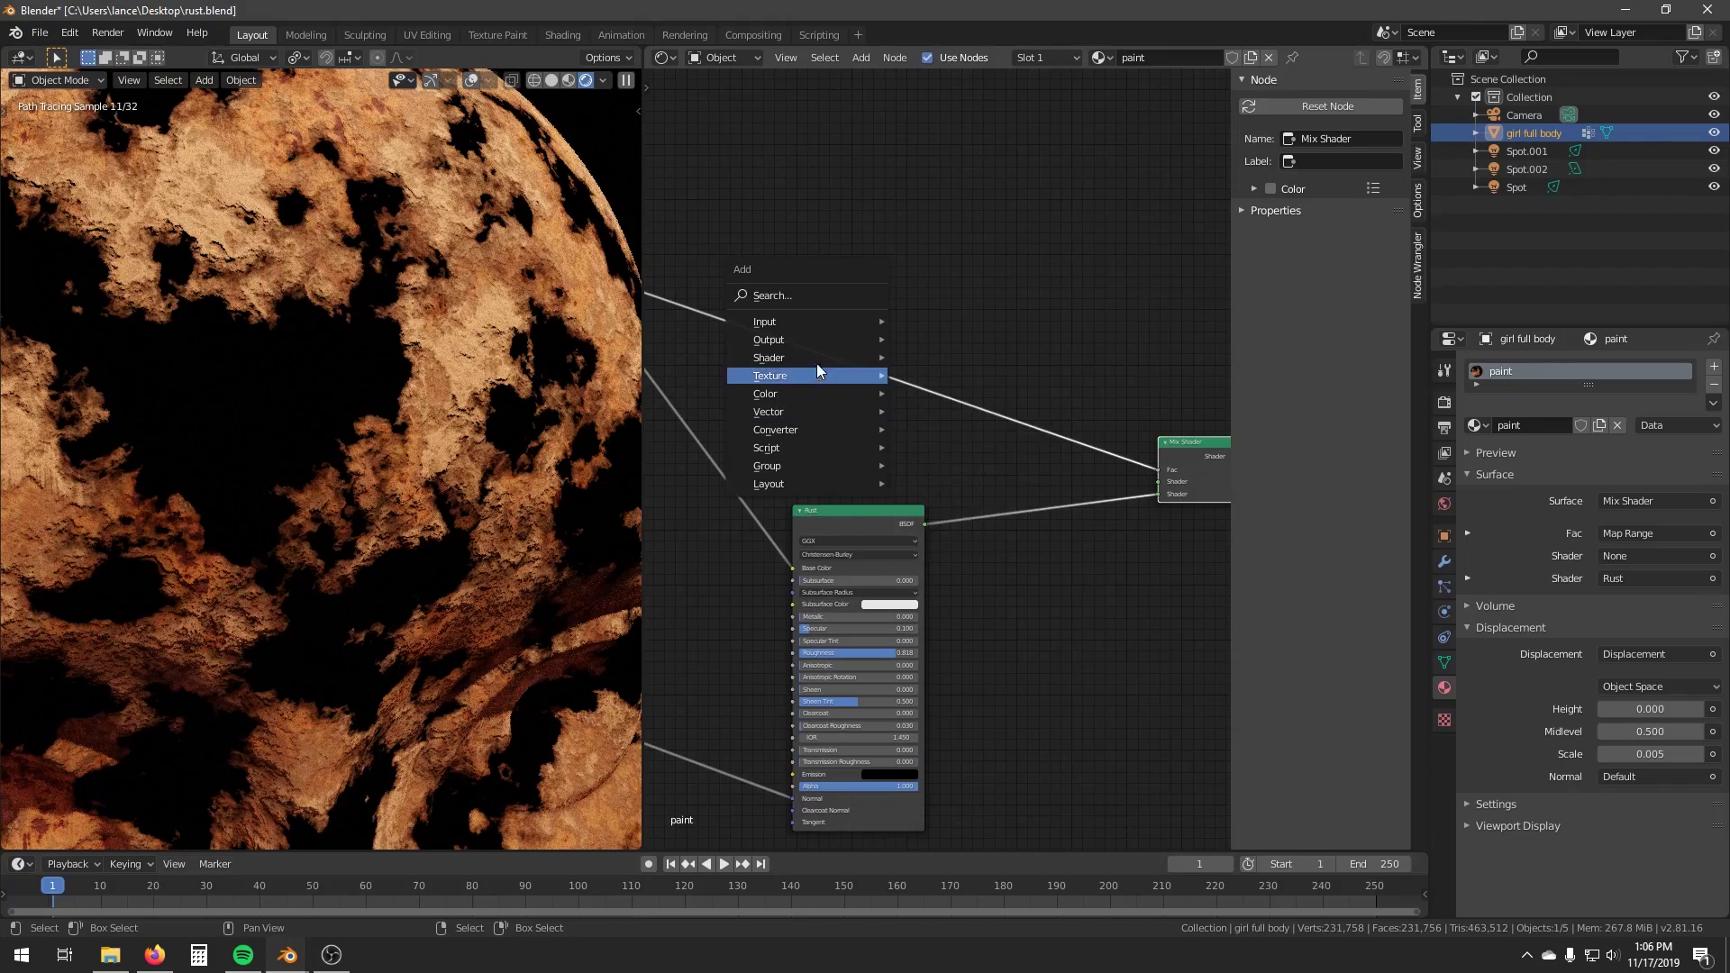
{"action": "mouse_move", "coordinate": [825, 357]}
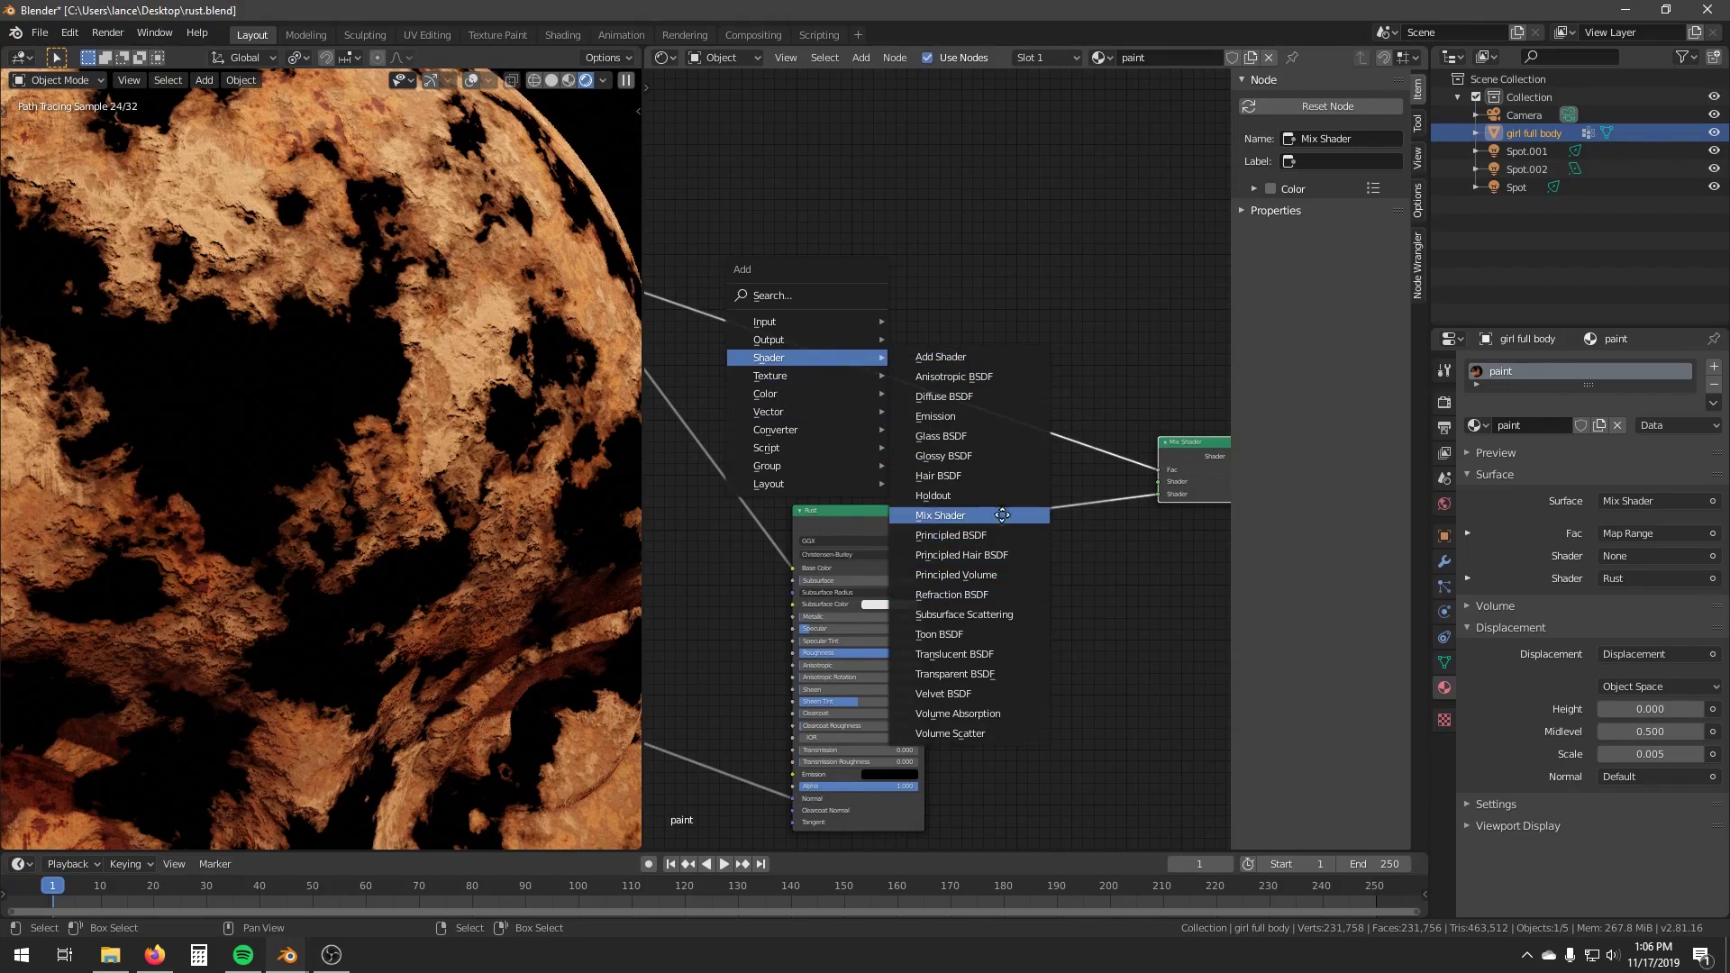
{"action": "left_click", "coordinate": [944, 456]}
{"action": "left_click", "coordinate": [827, 393]}
{"action": "right_click_drag", "start_coordinate": [885, 397], "coordinate": [1171, 474], "text": "alt"}
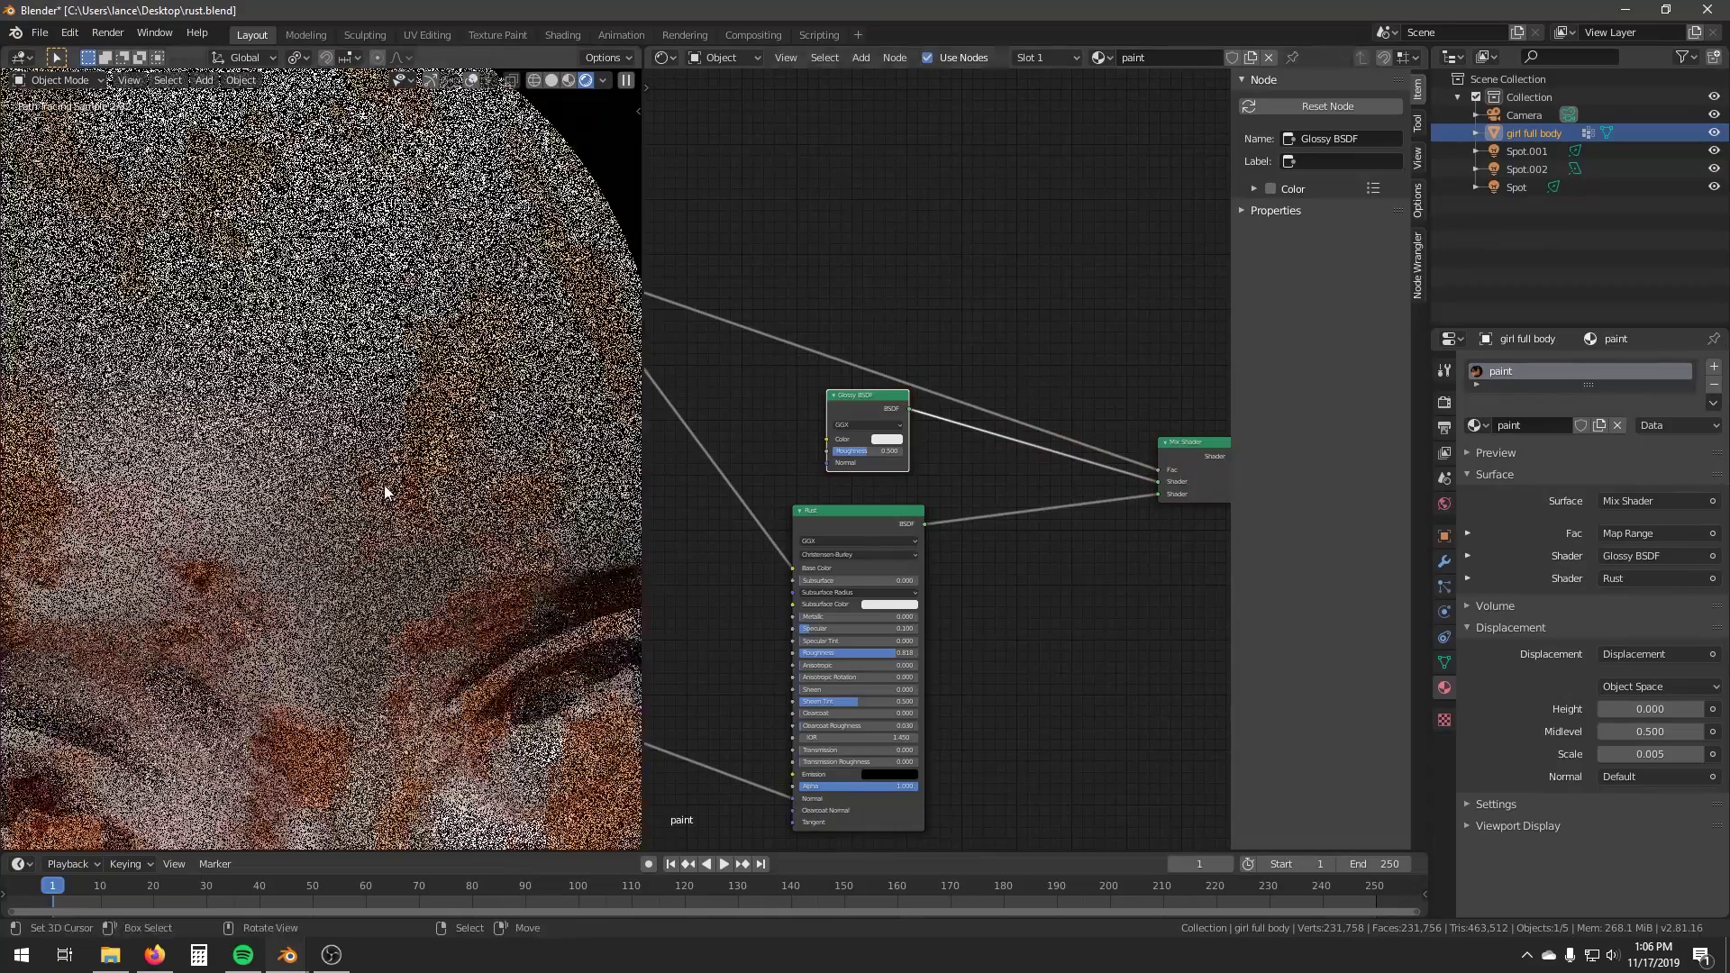
{"action": "scroll", "coordinate": [501, 549], "scroll_direction": "down", "scroll_amount": 2}
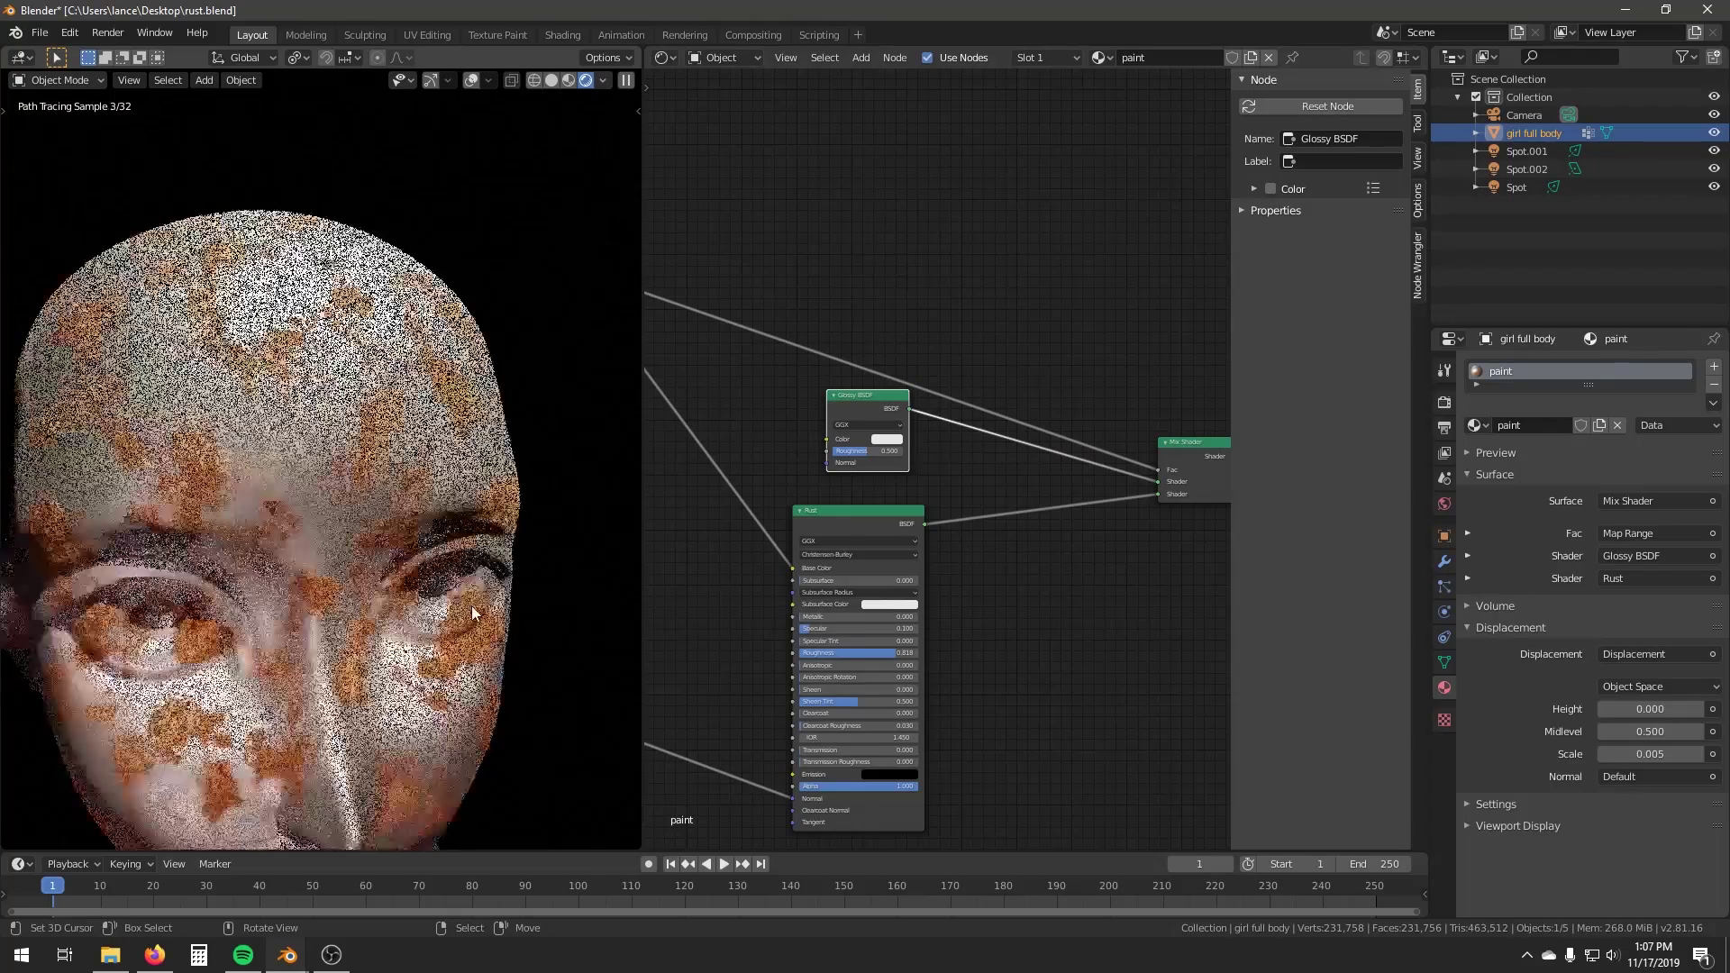
{"action": "middle_click_drag", "start_coordinate": [404, 541], "coordinate": [454, 584], "text": "shift"}
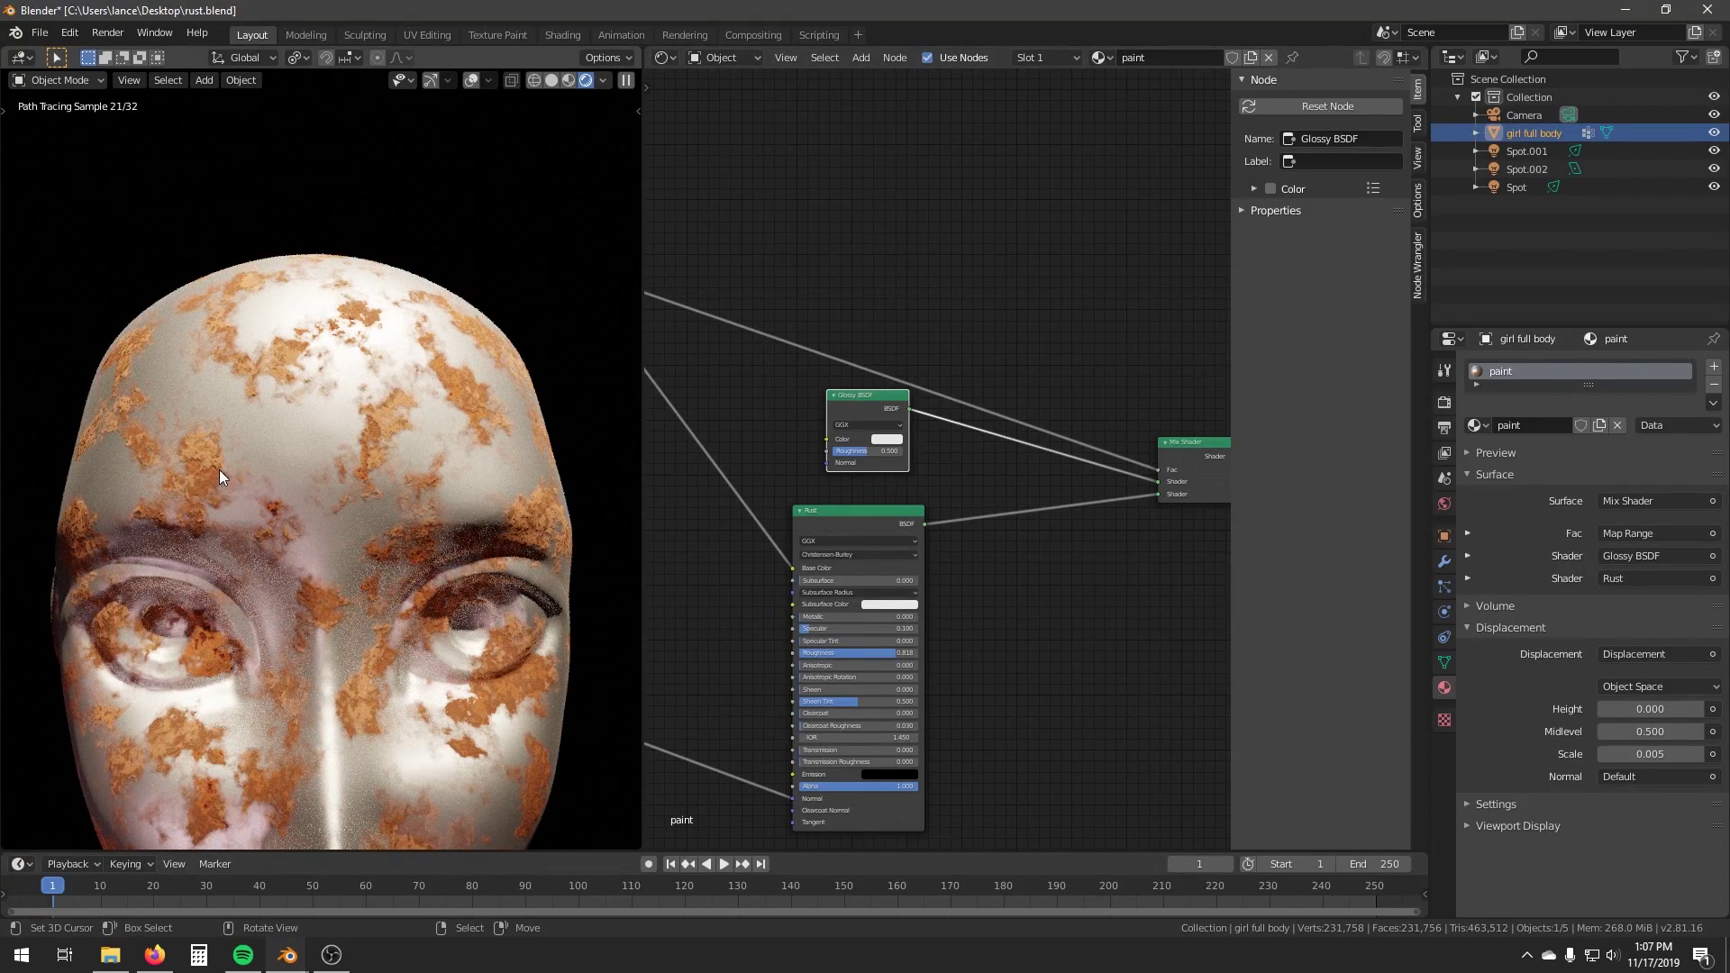
Set the Spread value of the rust mask to 5 and examine the rust patch edges up close.
{"action": "middle_click_drag", "start_coordinate": [687, 392], "coordinate": [1108, 384]}
{"action": "middle_click_drag", "start_coordinate": [703, 307], "coordinate": [1072, 320]}
{"action": "scroll", "coordinate": [856, 316], "scroll_direction": "down", "scroll_amount": 1}
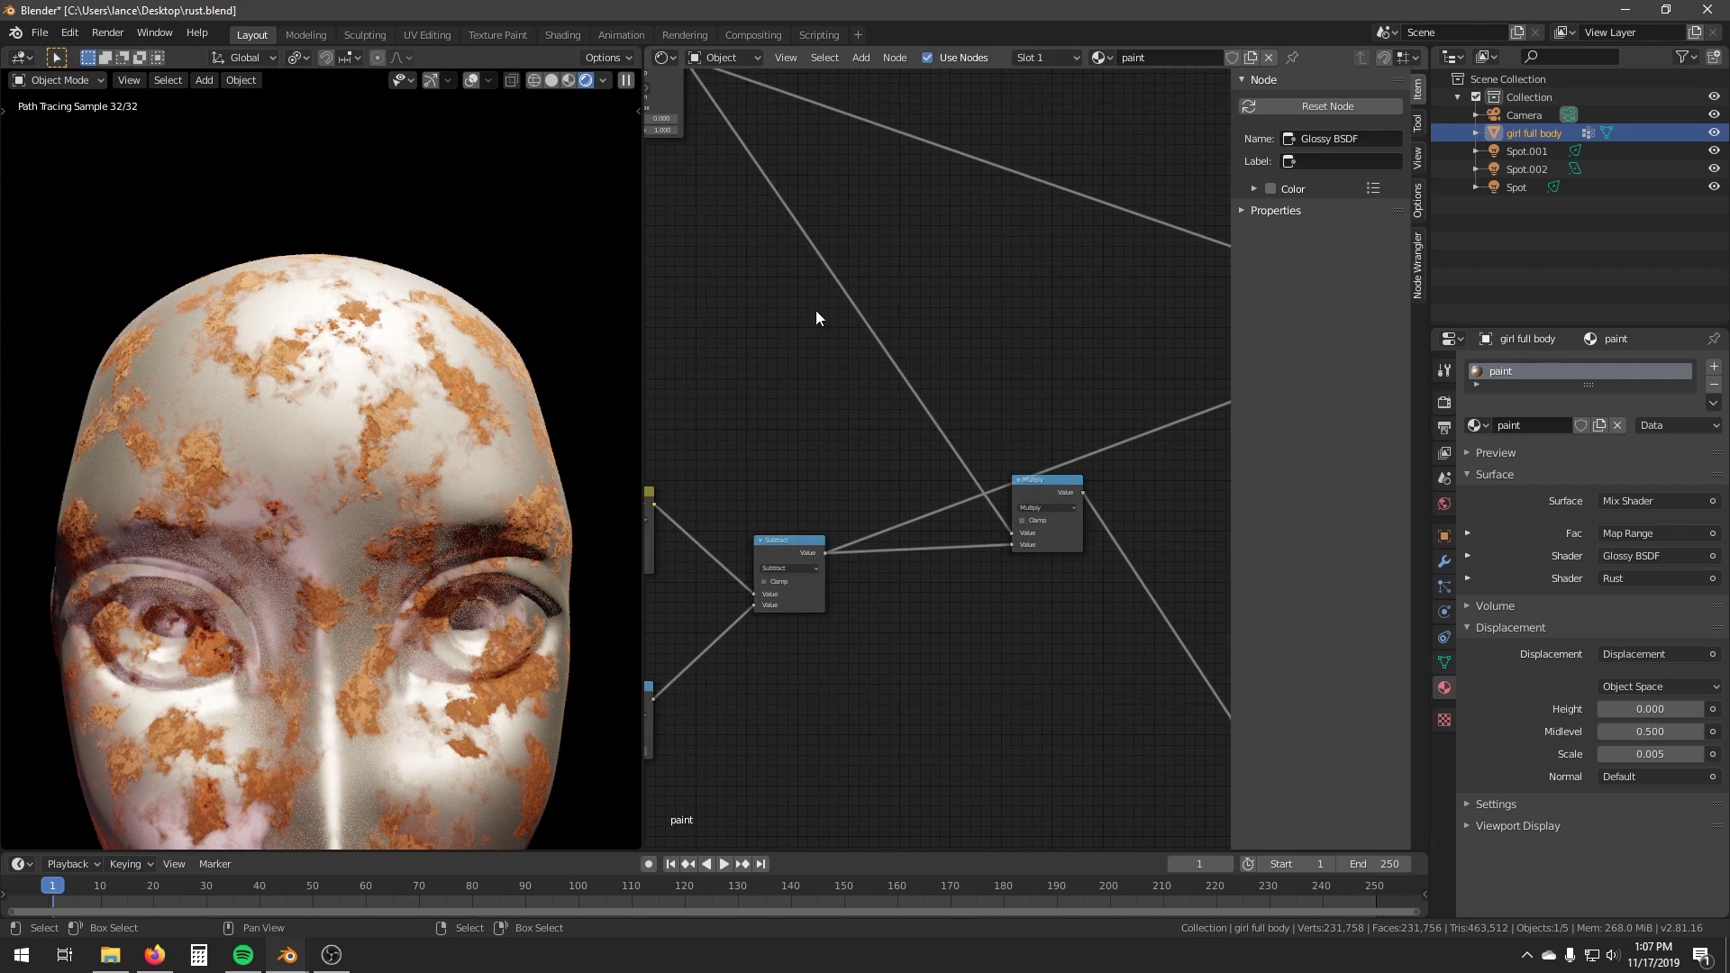
{"action": "middle_click_drag", "start_coordinate": [815, 314], "coordinate": [1014, 360]}
{"action": "middle_click_drag", "start_coordinate": [676, 277], "coordinate": [1024, 479]}
{"action": "scroll", "coordinate": [777, 469], "scroll_direction": "up", "scroll_amount": 5}
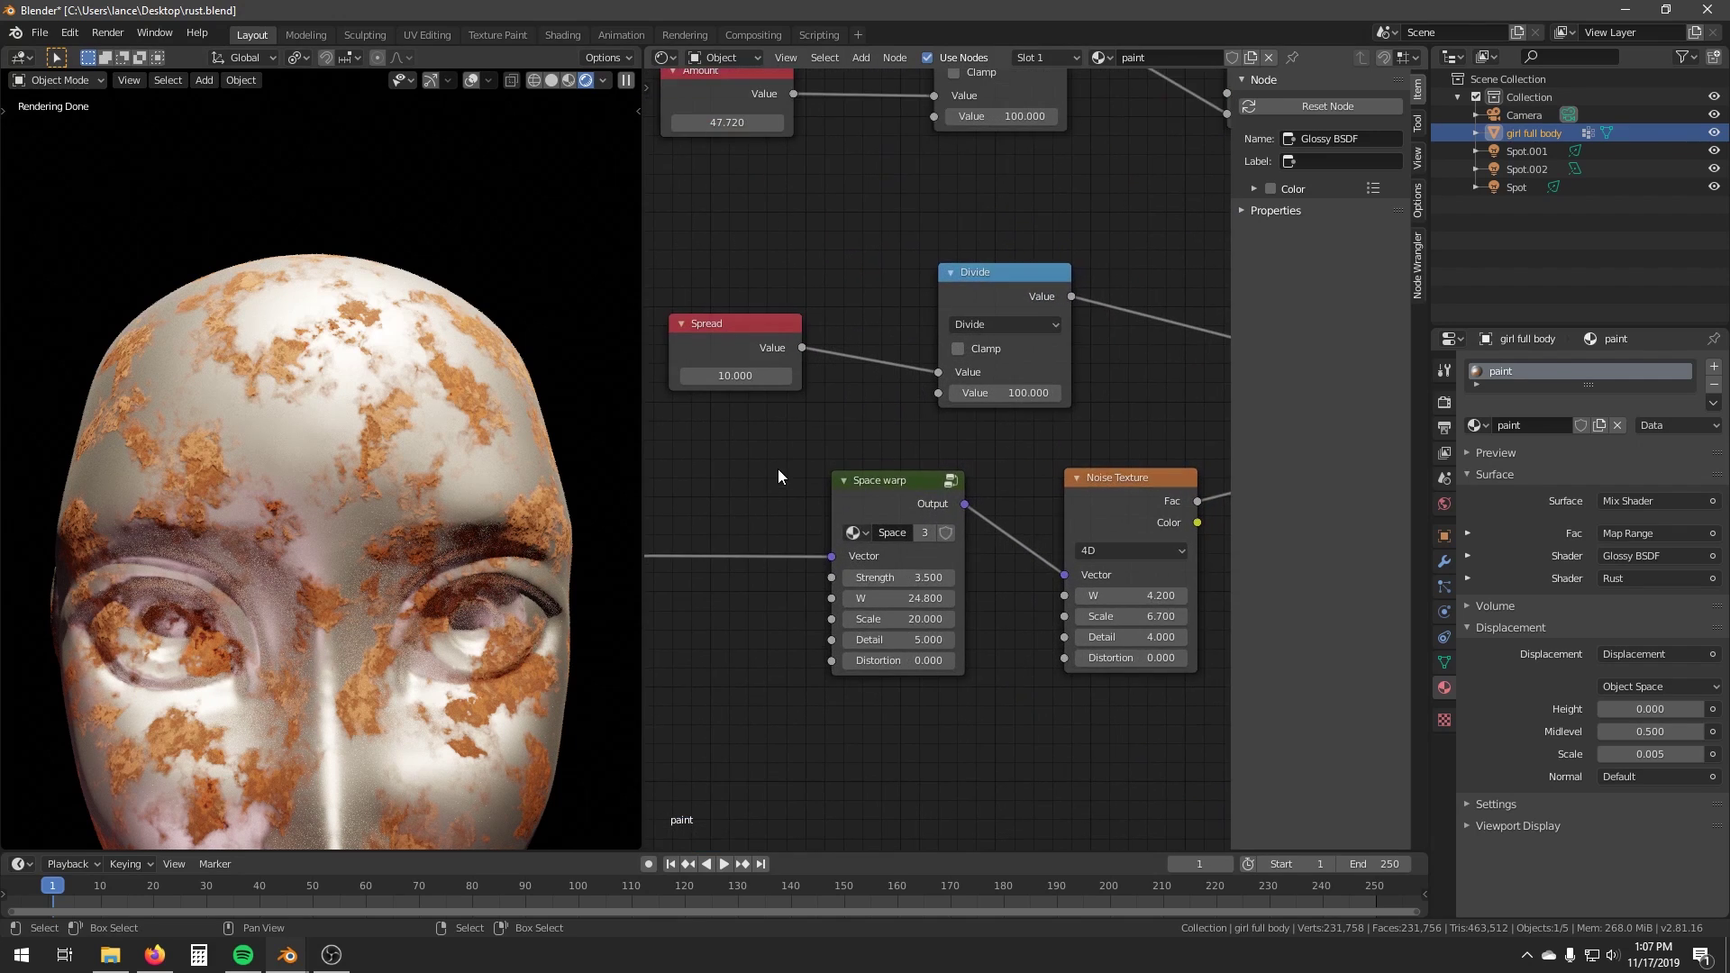
{"action": "middle_click_drag", "start_coordinate": [782, 466], "coordinate": [978, 524]}
{"action": "left_click", "coordinate": [816, 394]}
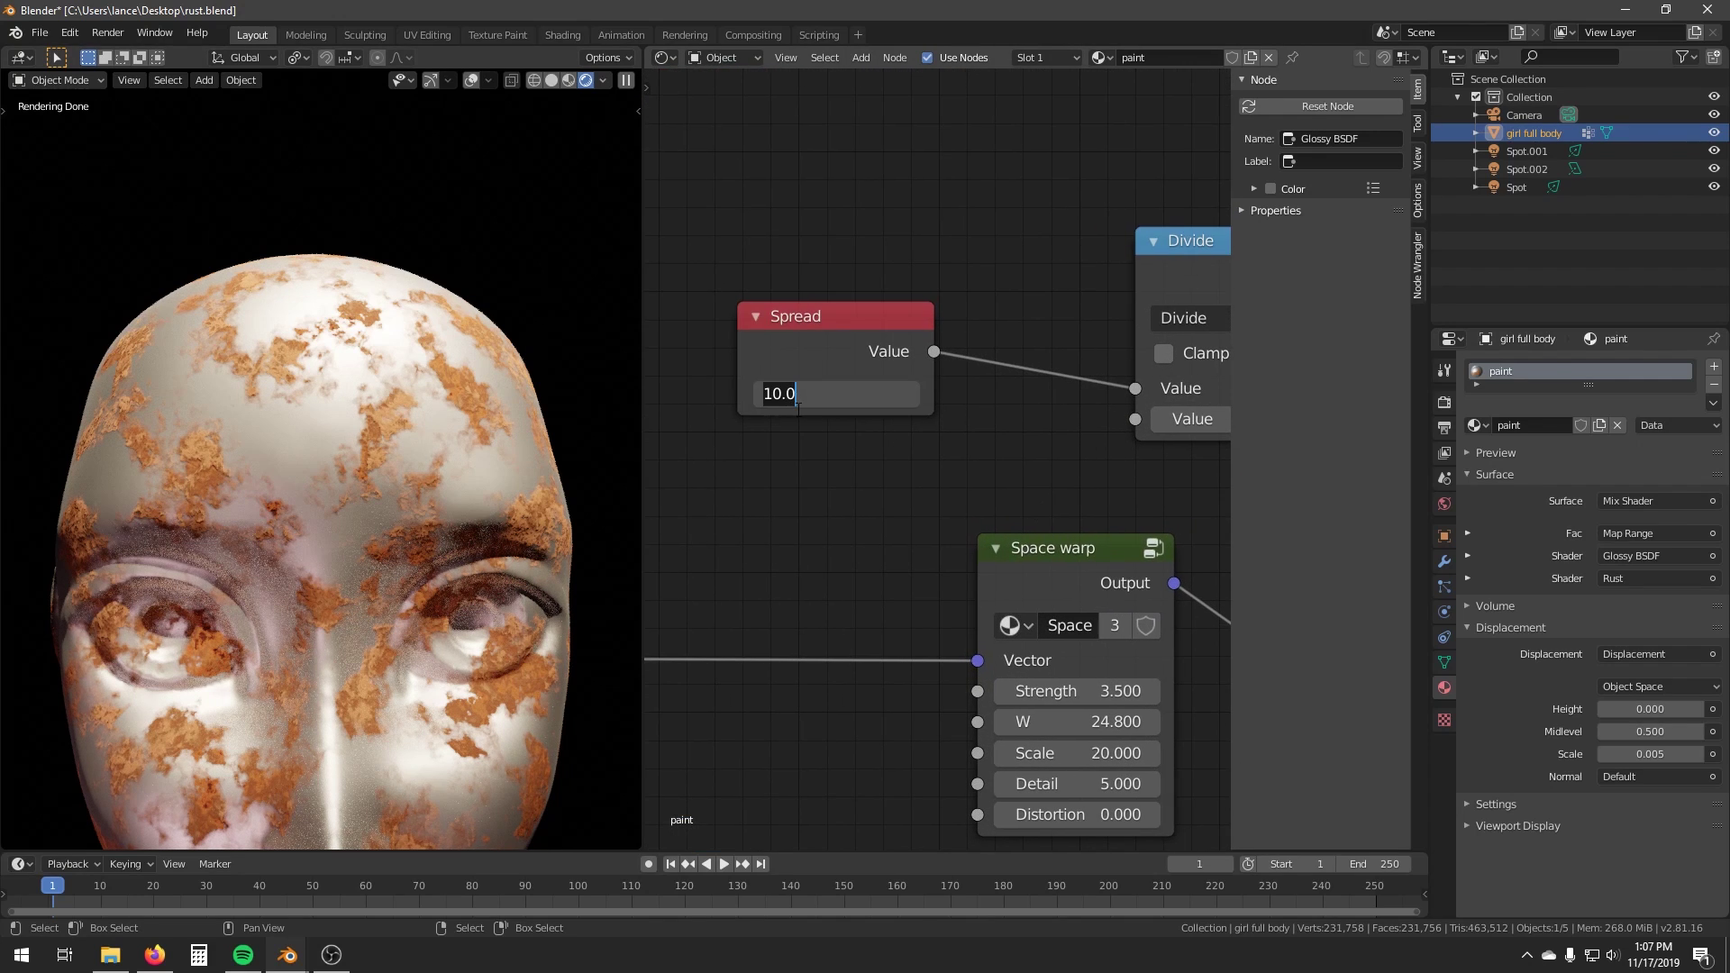
{"action": "key", "text": "Return"}
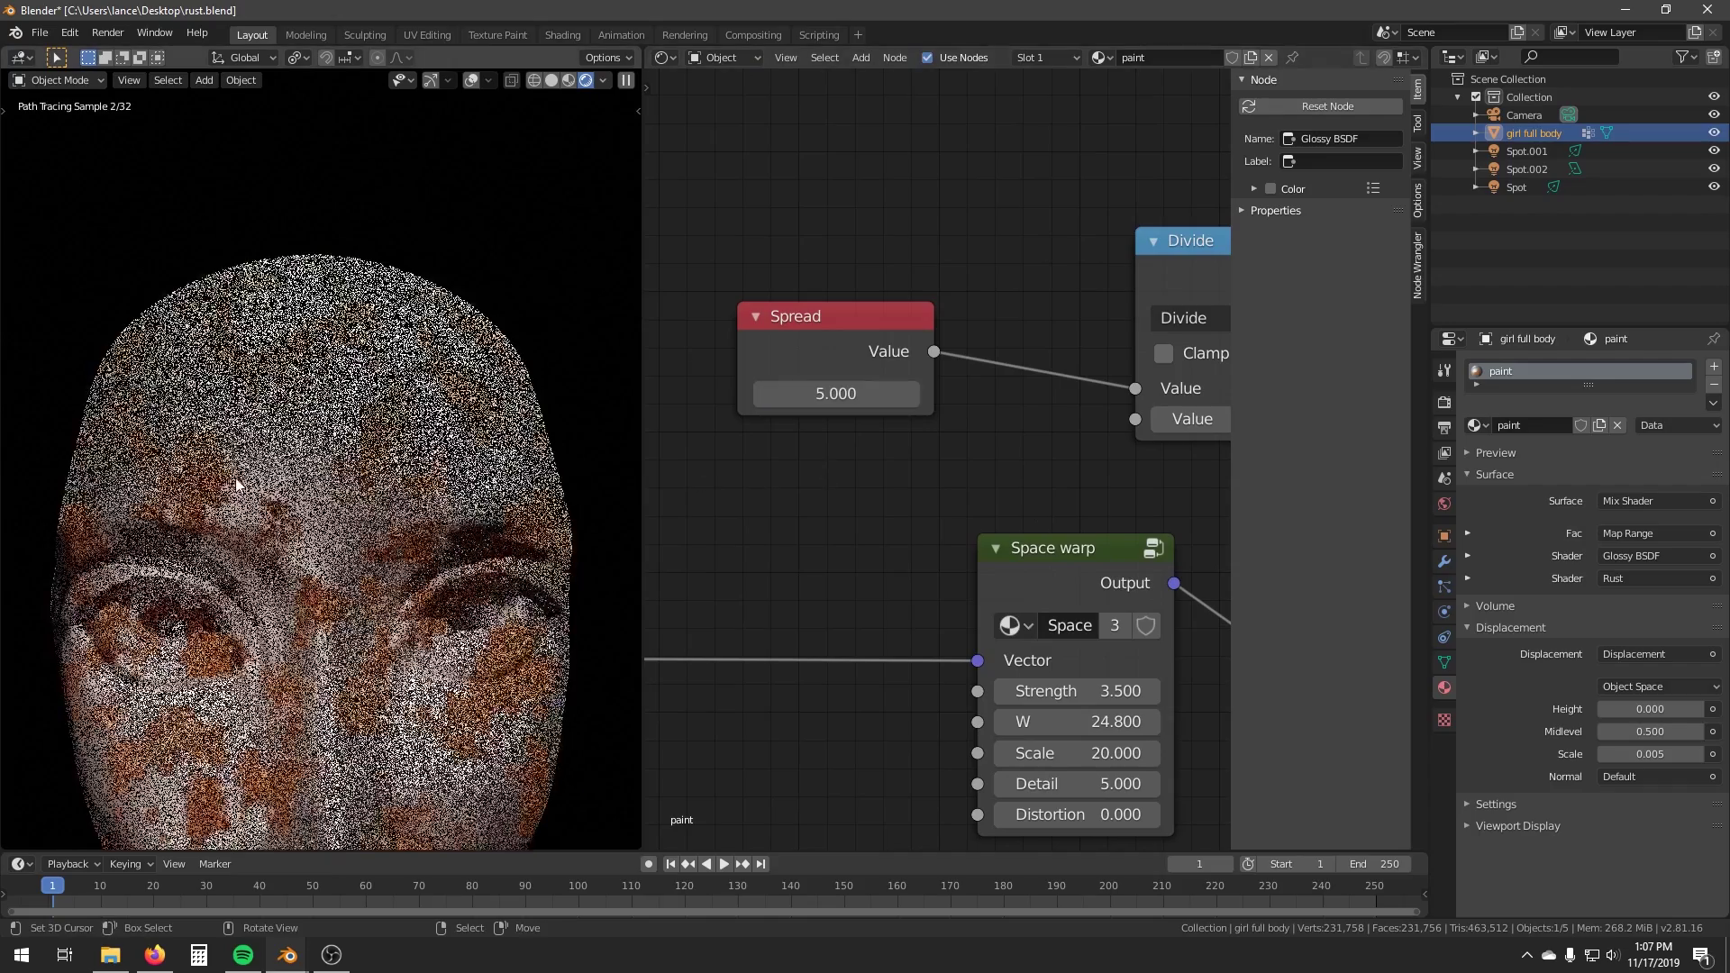
{"action": "key", "text": "ctrl+b"}
{"action": "left_click_drag", "start_coordinate": [185, 443], "coordinate": [264, 503]}
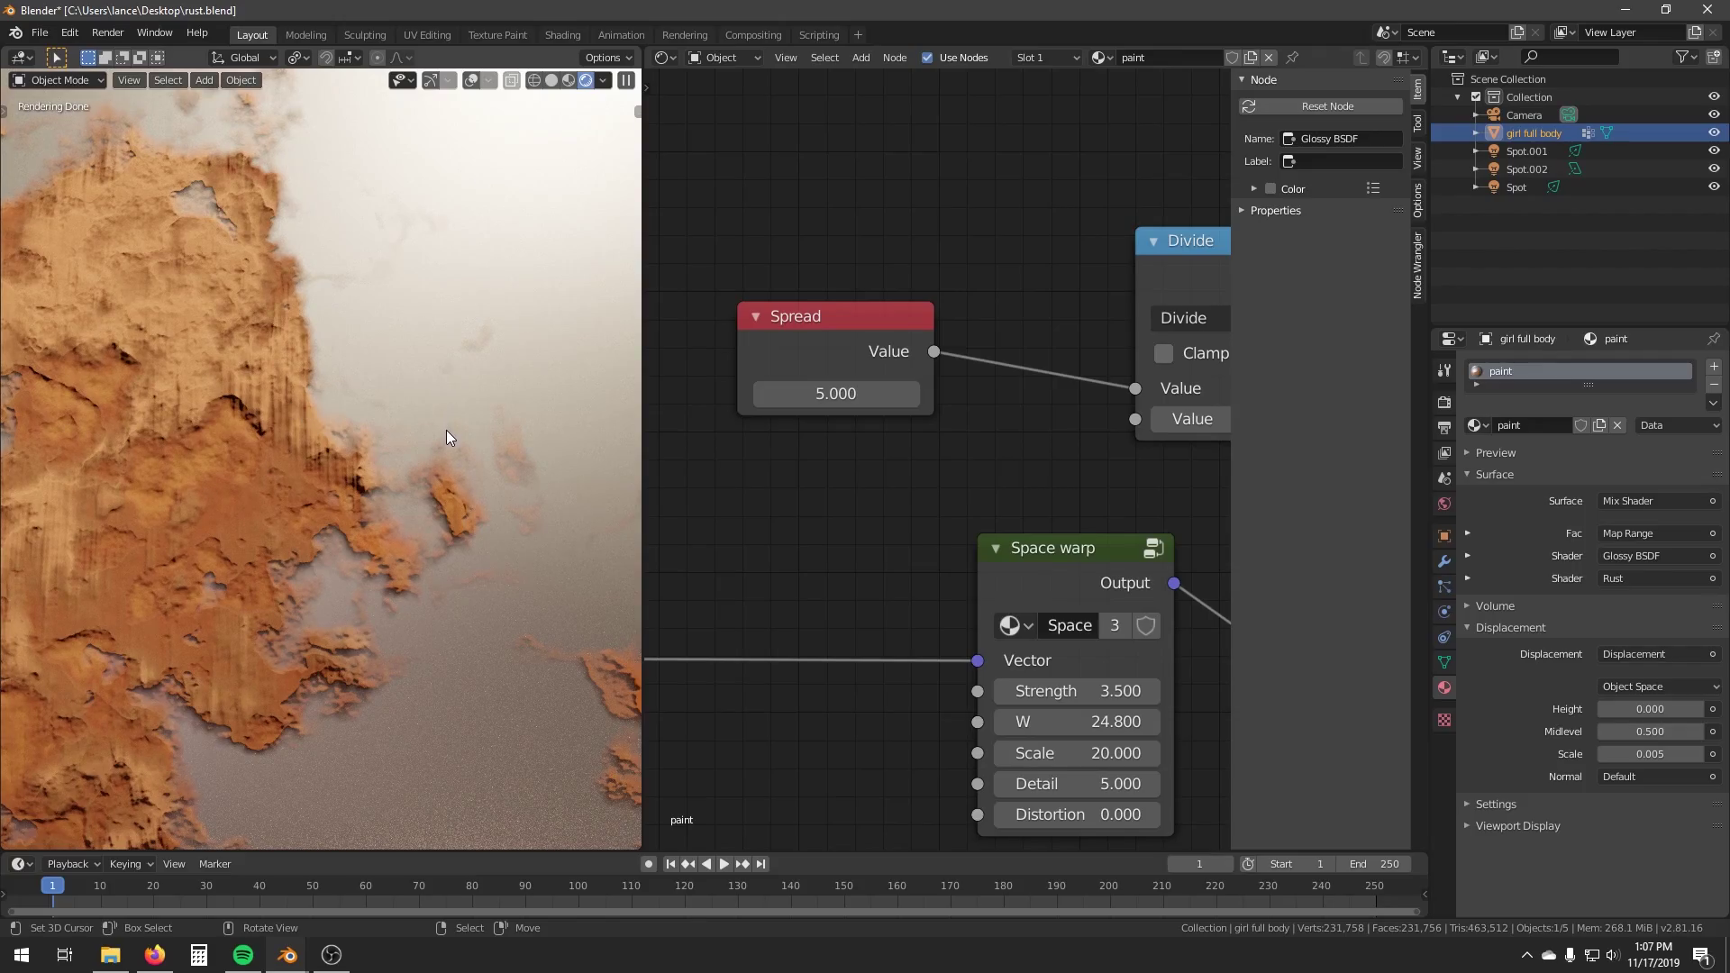
{"action": "scroll", "coordinate": [447, 429], "scroll_direction": "down", "scroll_amount": 5}
Raise the Amount value of the rust mask to 54.020.
{"action": "middle_click_drag", "start_coordinate": [953, 258], "coordinate": [959, 392]}
{"action": "scroll", "coordinate": [946, 395], "scroll_direction": "down", "scroll_amount": 3}
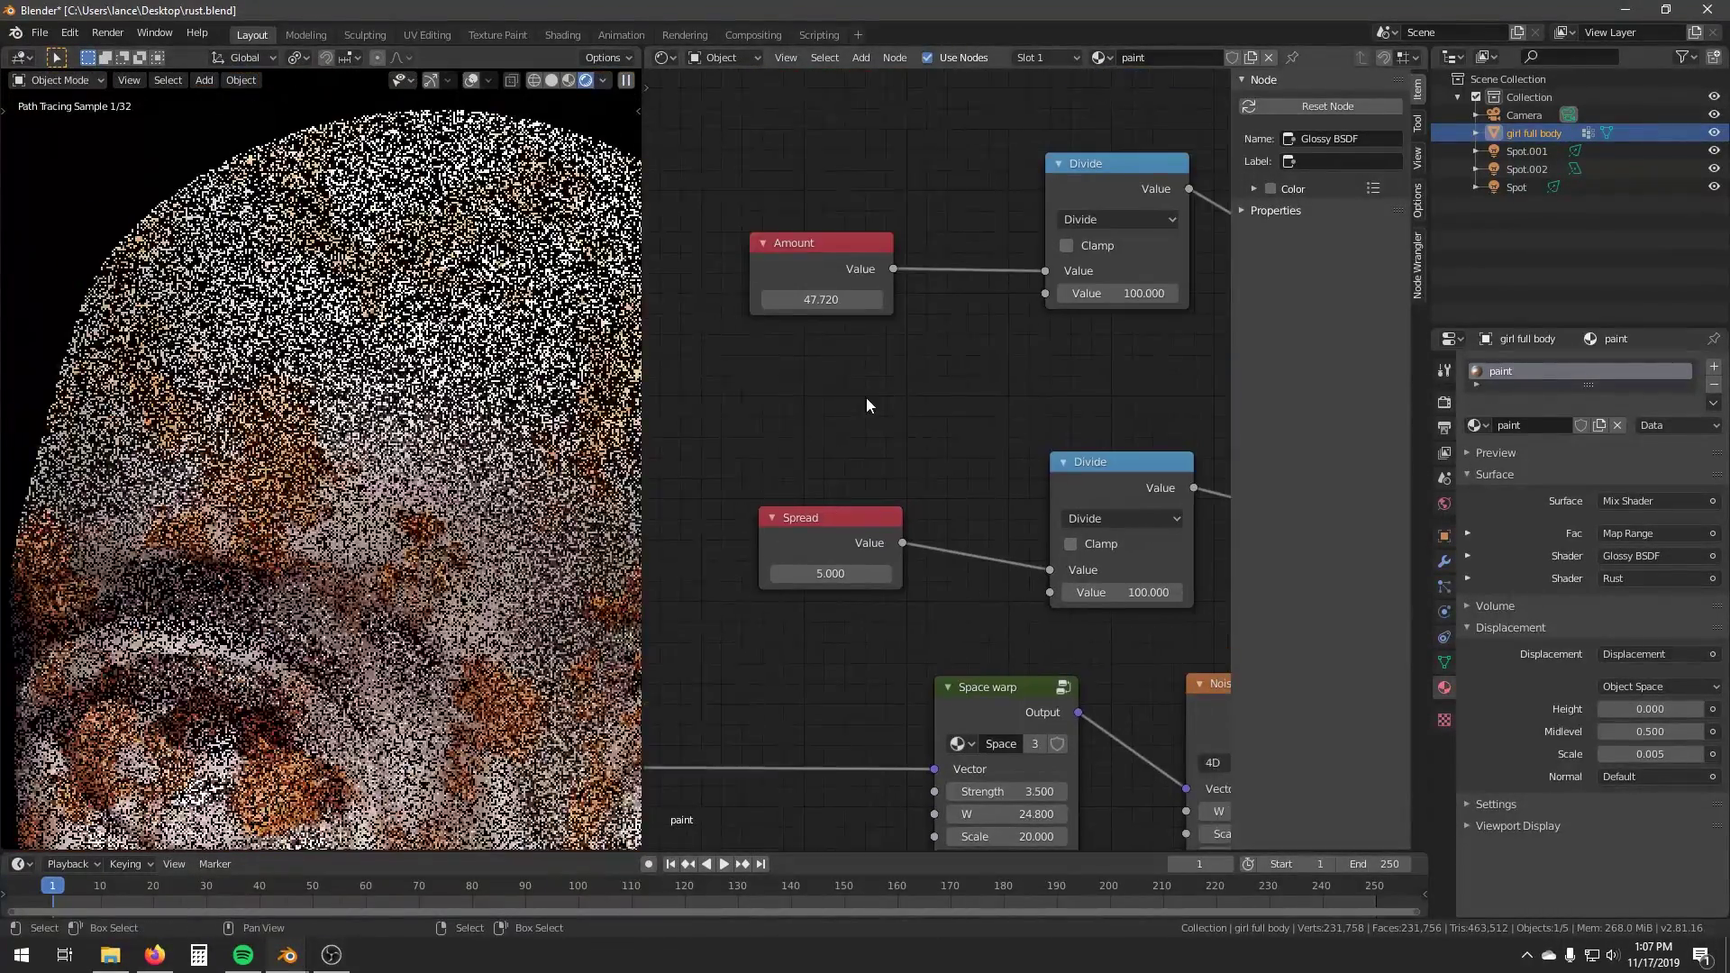
{"action": "left_click", "coordinate": [826, 272]}
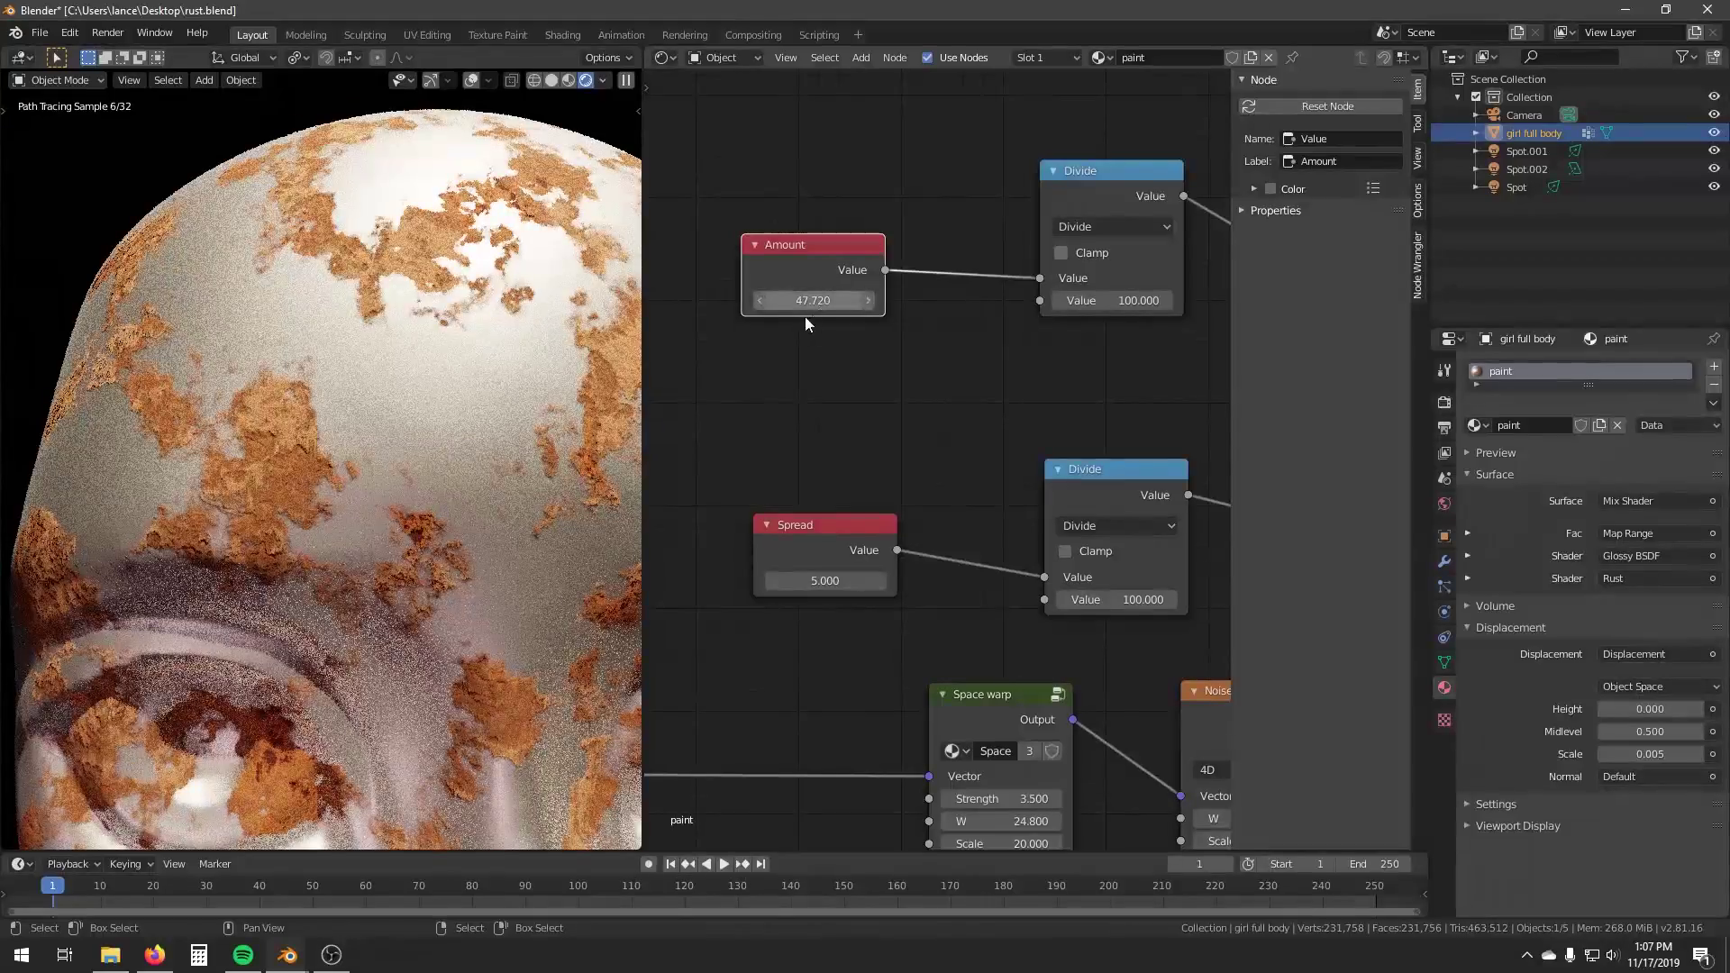
{"action": "left_click_drag", "start_coordinate": [814, 300], "coordinate": [867, 300]}
{"action": "scroll", "coordinate": [413, 523], "scroll_direction": "down", "scroll_amount": 3}
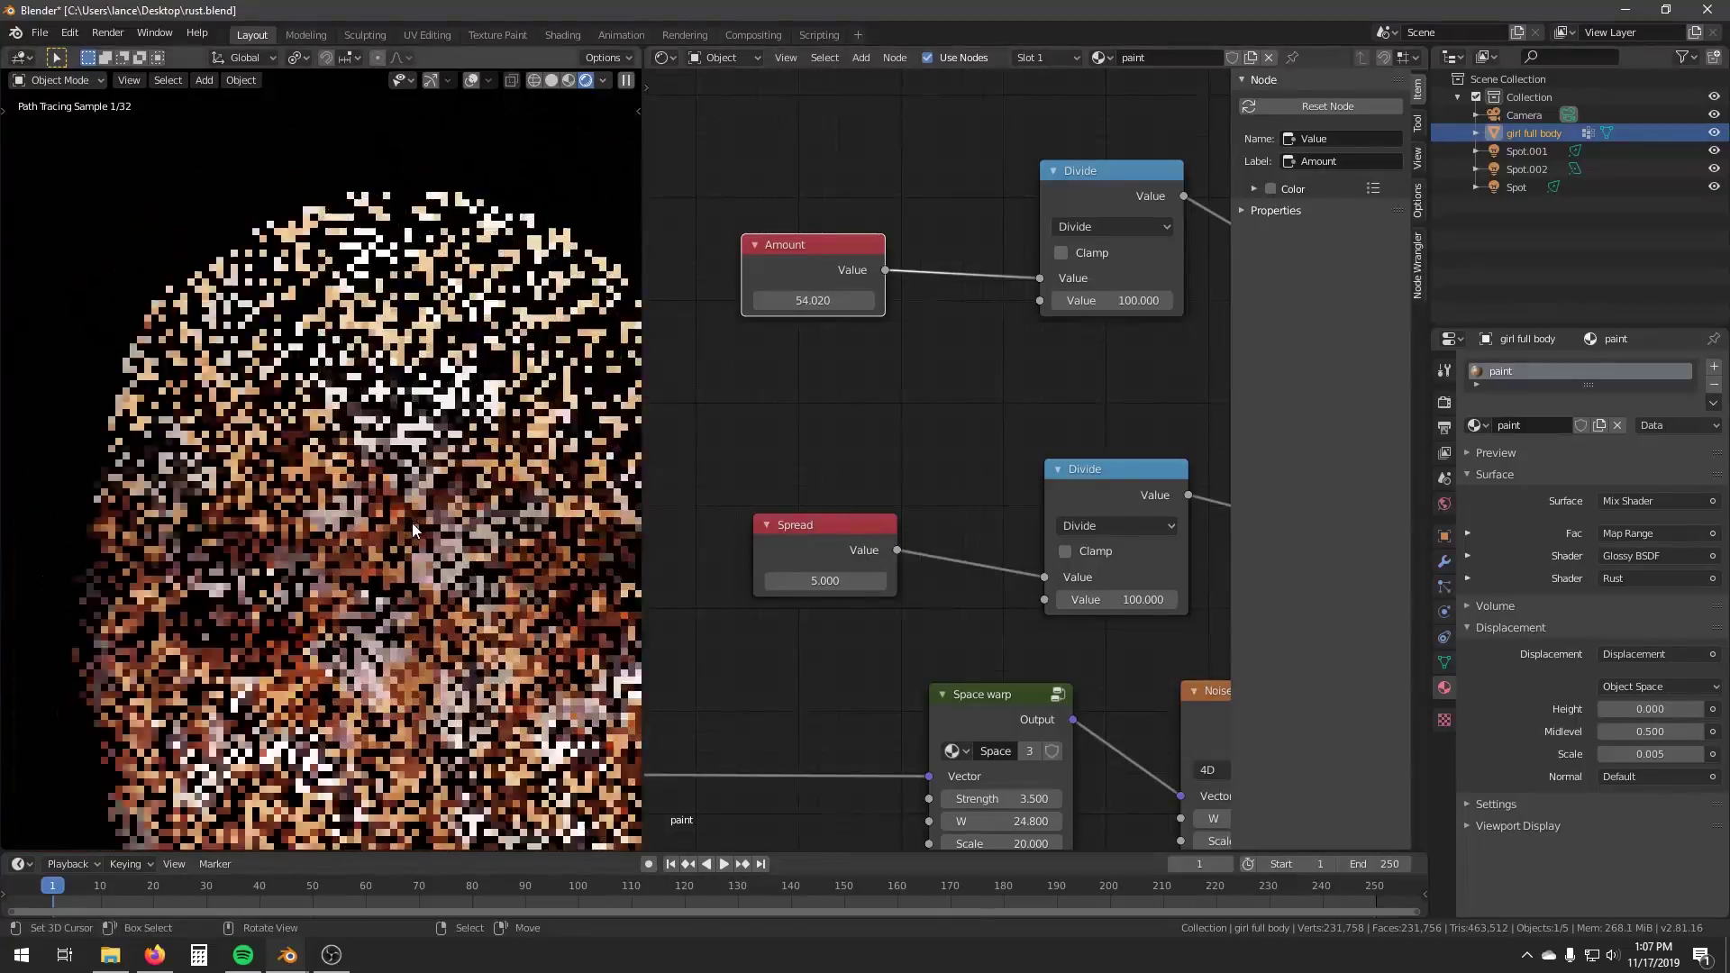
Add a Voronoi Texture beside the mask's Noise Texture and feed its Vector from the Space warp output.
{"action": "middle_click_drag", "start_coordinate": [1136, 479], "coordinate": [775, 378]}
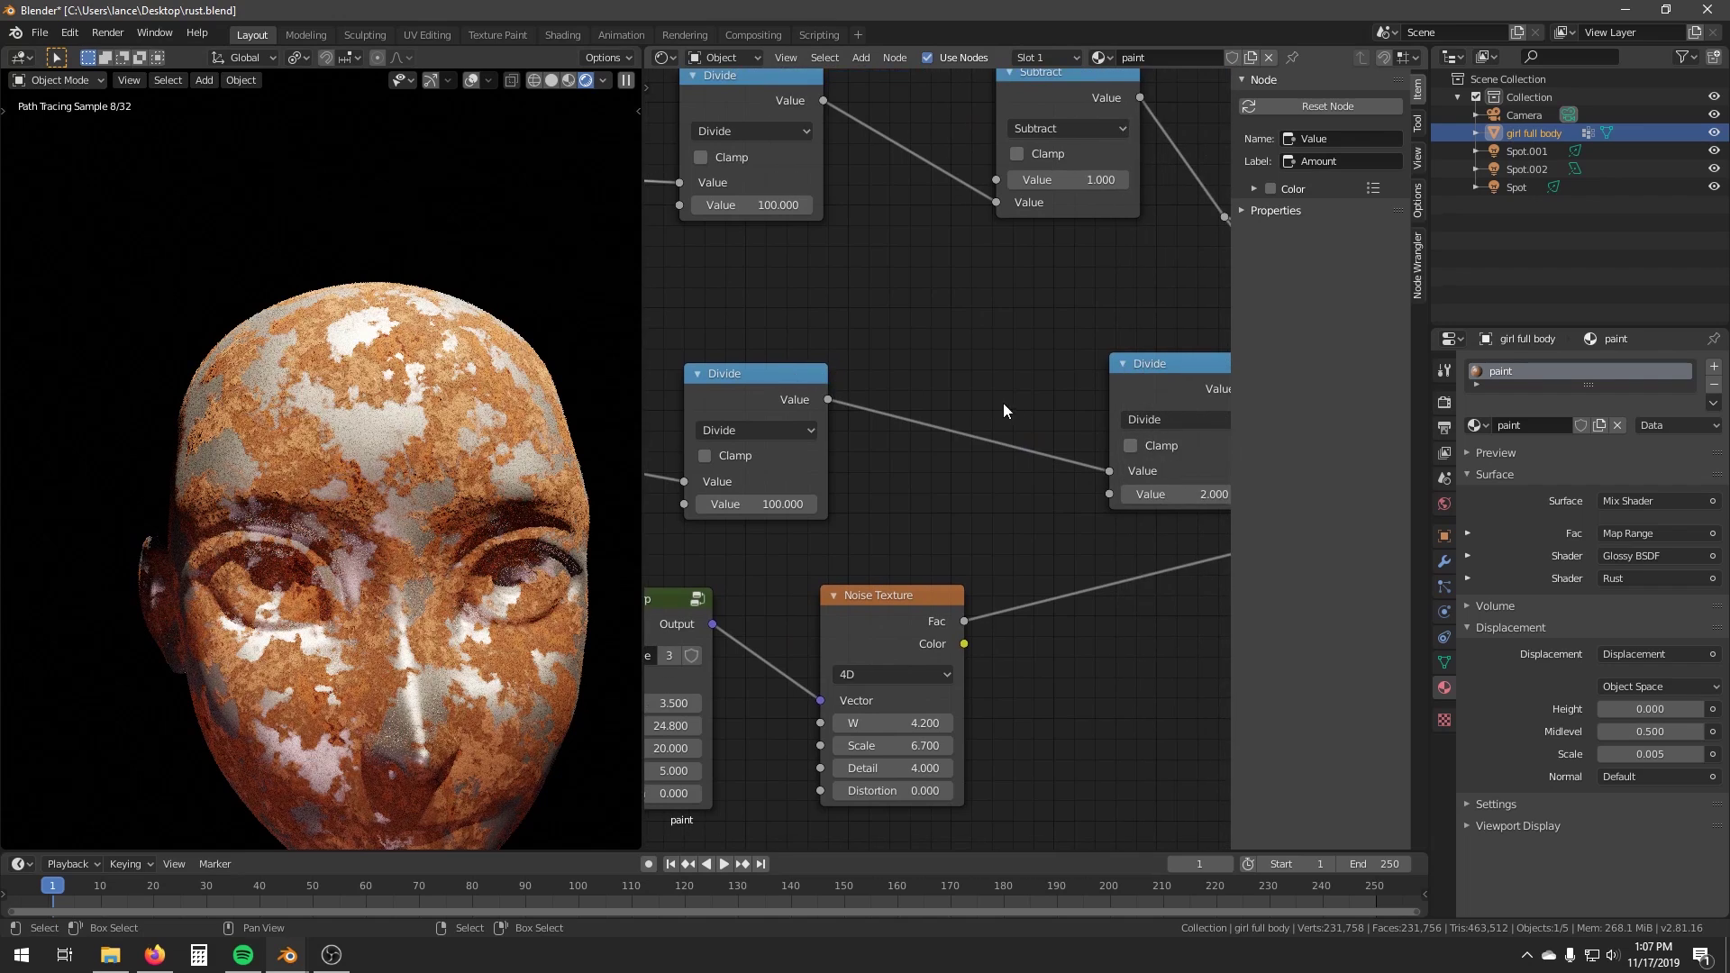
{"action": "middle_click_drag", "start_coordinate": [1137, 391], "coordinate": [971, 367]}
{"action": "middle_click_drag", "start_coordinate": [869, 339], "coordinate": [955, 185]}
{"action": "scroll", "coordinate": [1103, 390], "scroll_direction": "down", "scroll_amount": 2}
{"action": "left_click", "coordinate": [890, 434]}
{"action": "middle_click_drag", "start_coordinate": [938, 403], "coordinate": [1013, 370]}
{"action": "key", "text": "shift+a"}
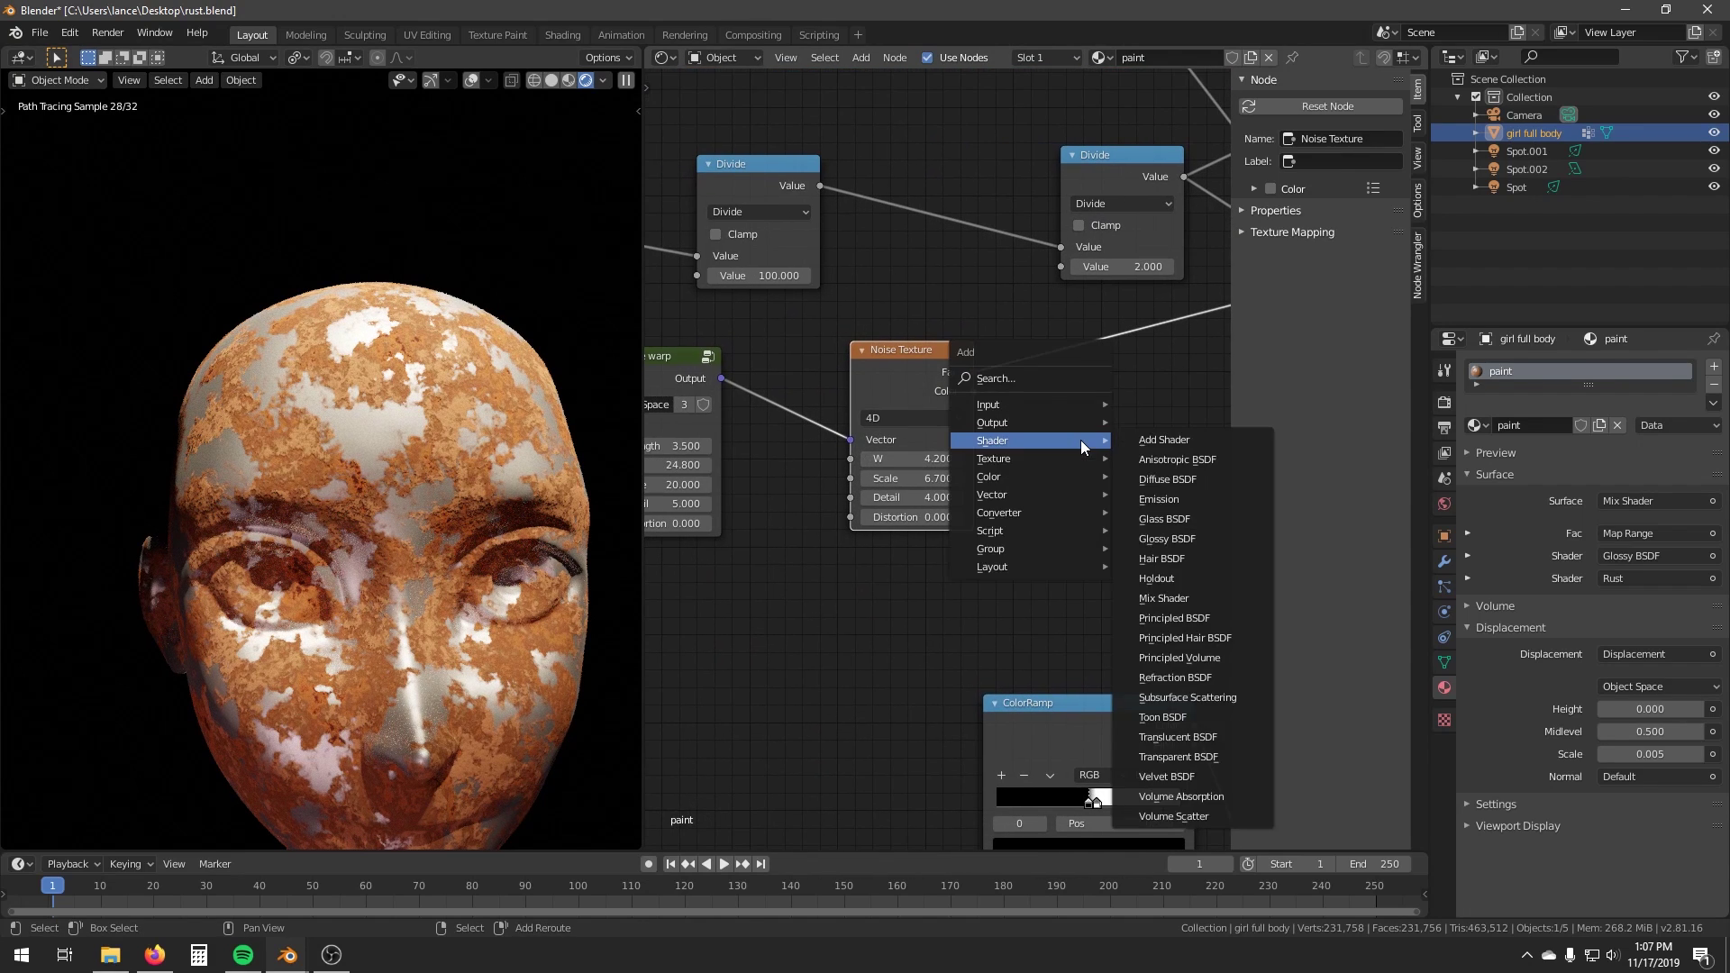
{"action": "mouse_move", "coordinate": [1058, 510]}
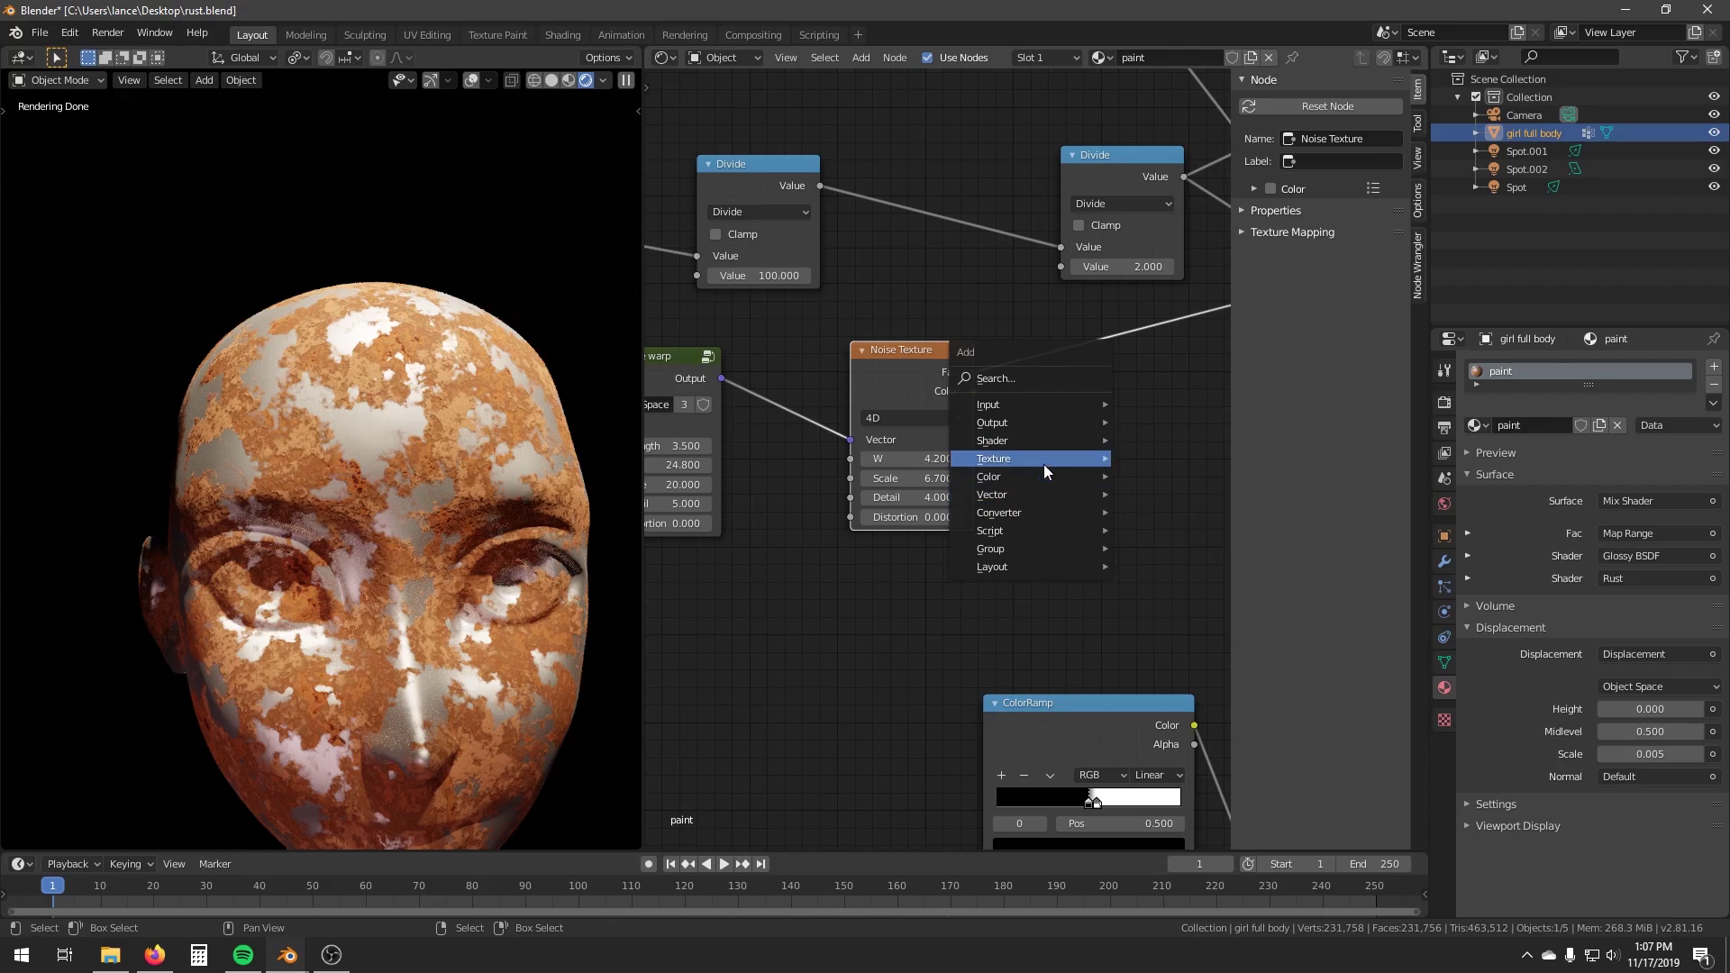
{"action": "mouse_move", "coordinate": [1044, 460]}
{"action": "left_click", "coordinate": [1173, 720]}
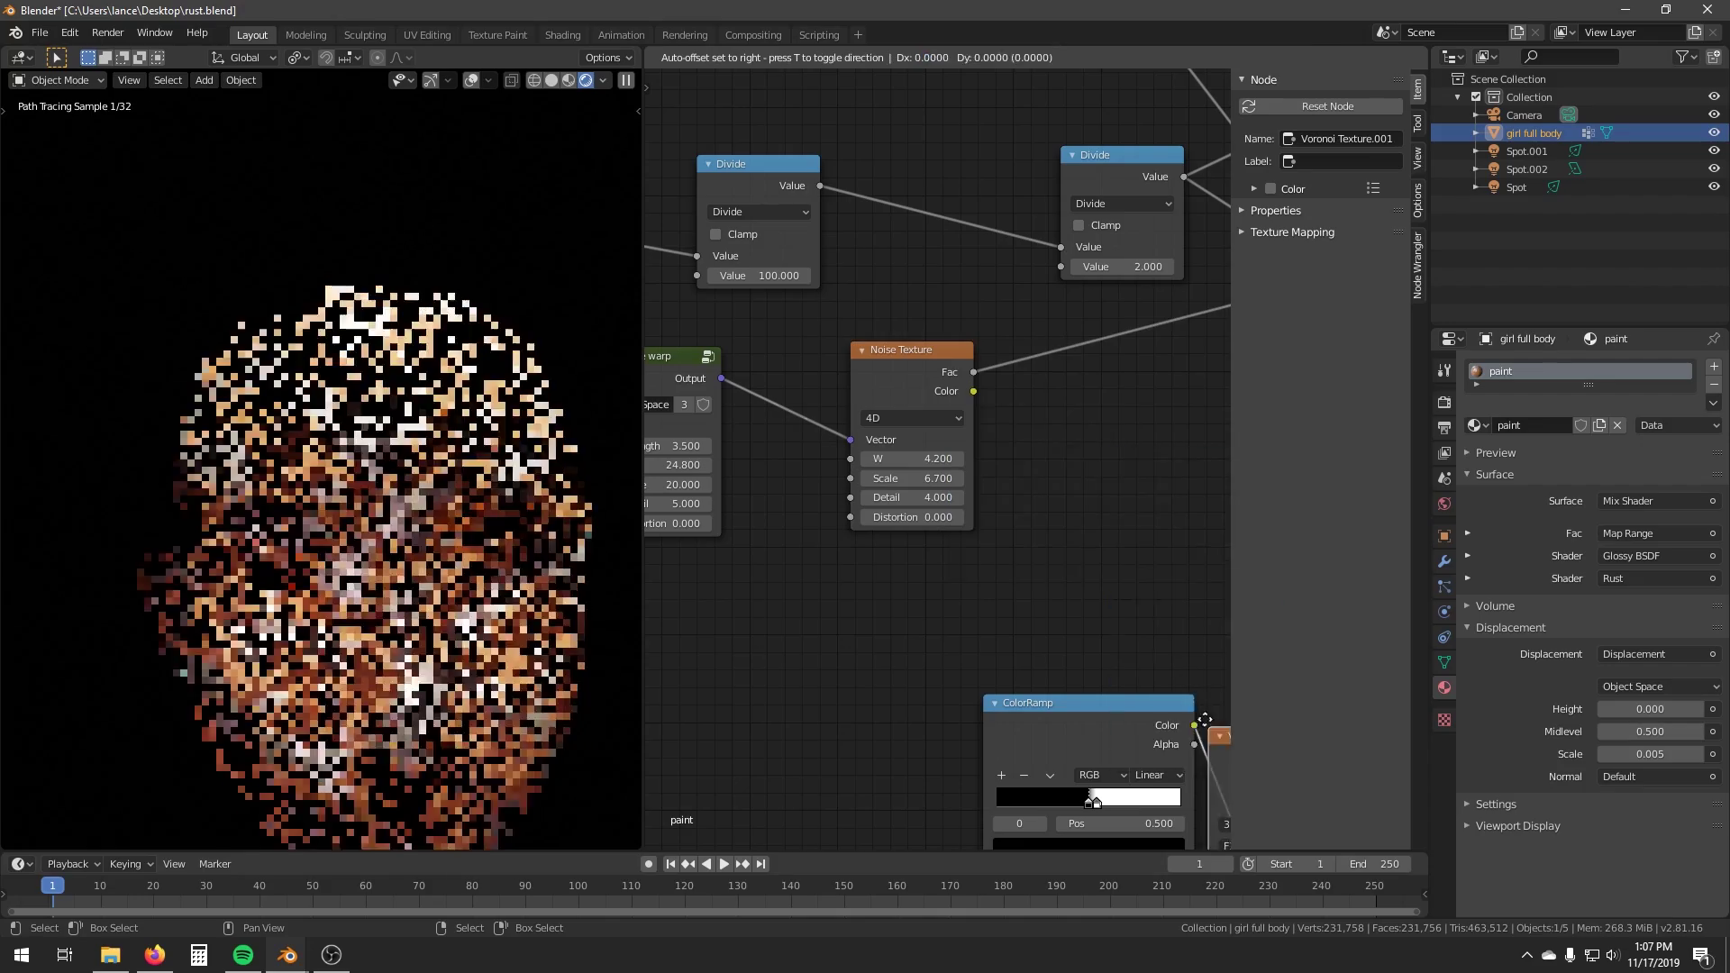
{"action": "left_click", "coordinate": [1014, 402]}
{"action": "left_click_drag", "start_coordinate": [720, 379], "coordinate": [1009, 571]}
Connect the Voronoi Texture's Distance output to the Map Range node's Value input.
{"action": "middle_click_drag", "start_coordinate": [1175, 420], "coordinate": [809, 550]}
{"action": "scroll", "coordinate": [827, 516], "scroll_direction": "down", "scroll_amount": 1}
{"action": "left_click_drag", "start_coordinate": [1136, 356], "coordinate": [1137, 355]}
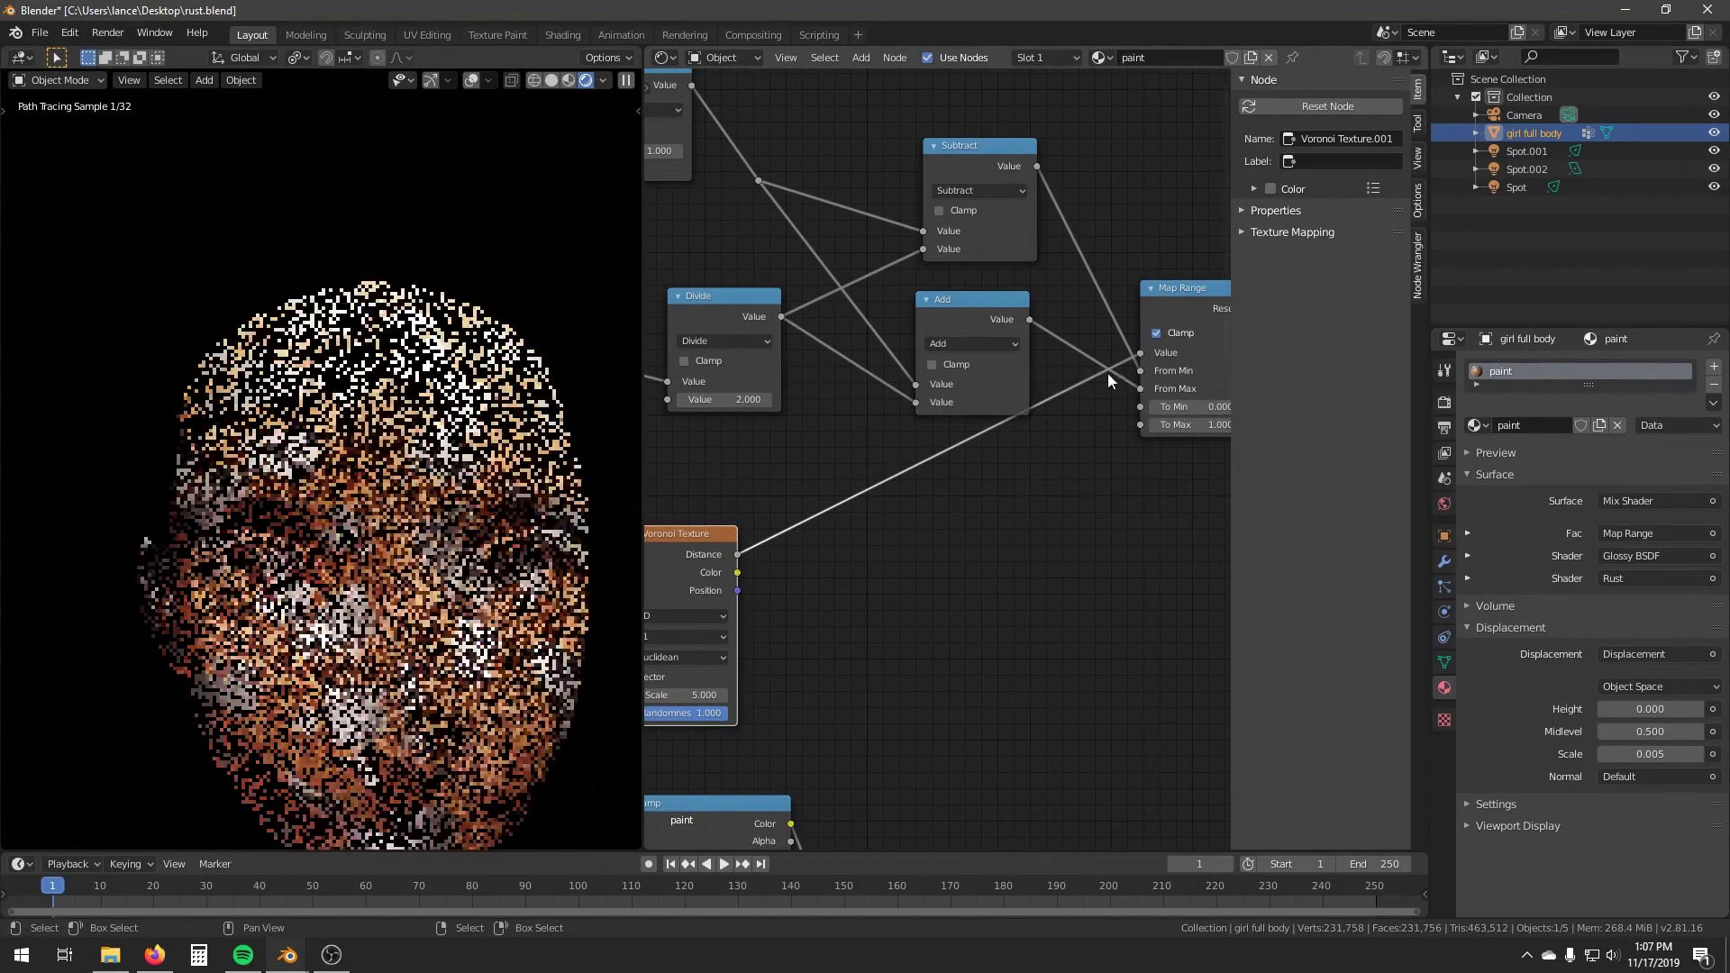
{"action": "left_click", "coordinate": [1180, 294]}
{"action": "mouse_move", "coordinate": [1209, 308]}
{"action": "middle_mouse_down"}
{"action": "mouse_move", "coordinate": [1156, 338]}
{"action": "mouse_move", "coordinate": [981, 365]}
{"action": "middle_mouse_up"}
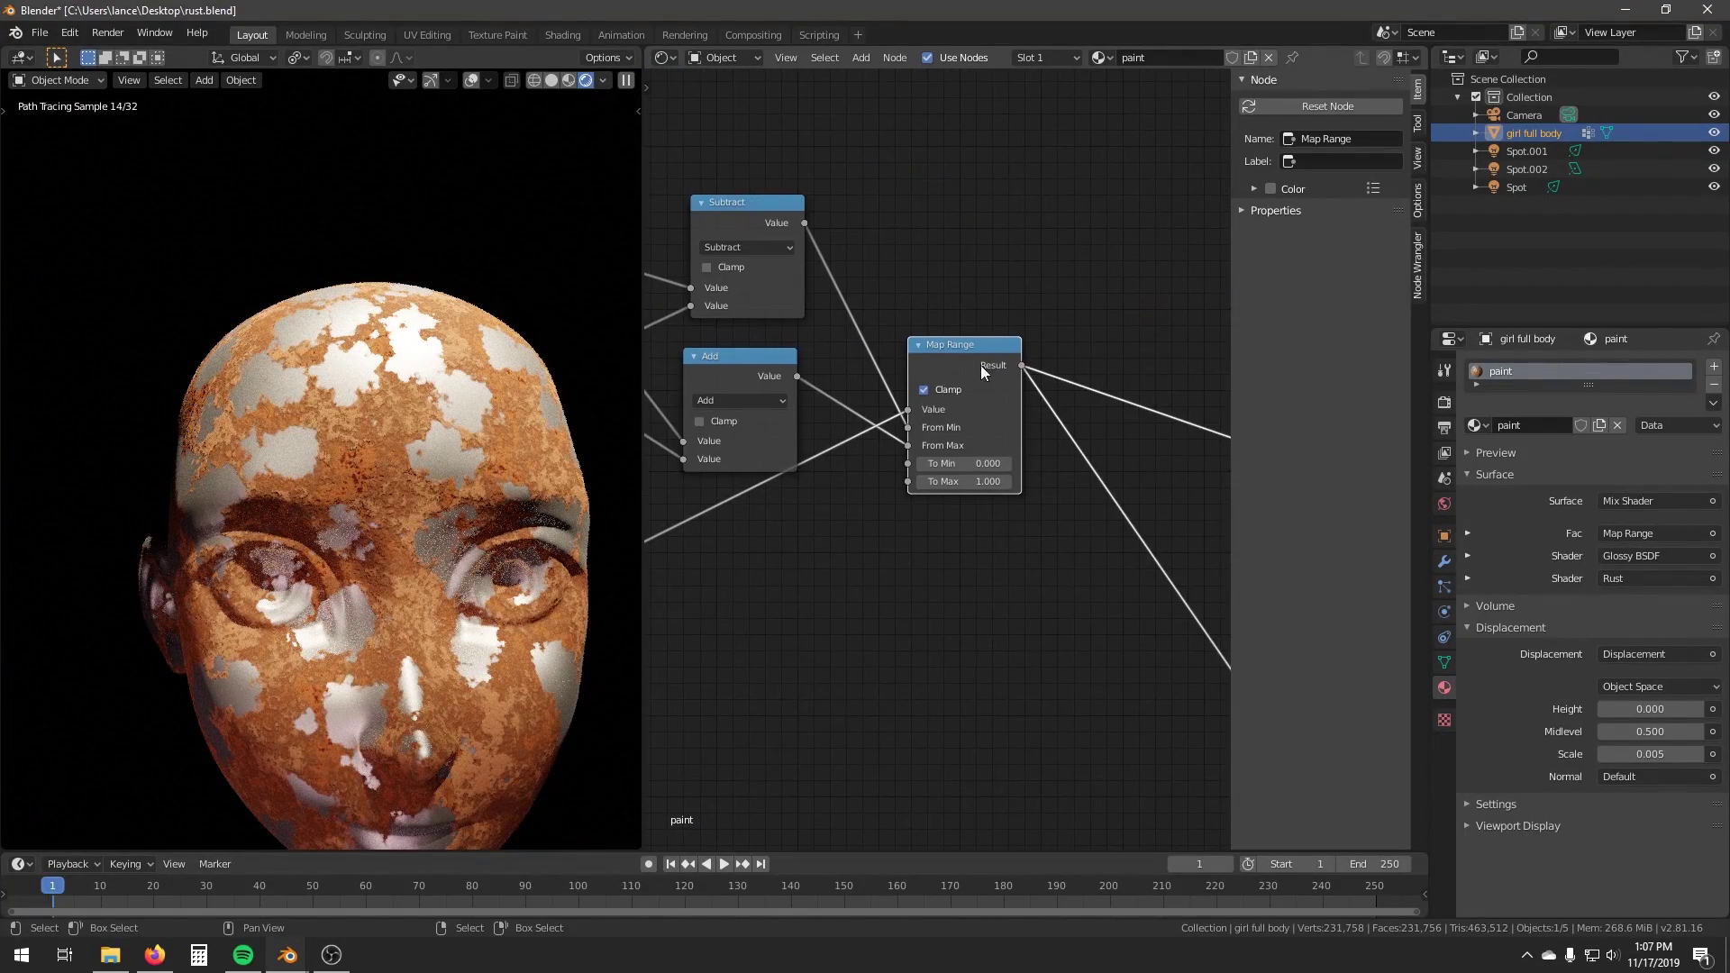
Delete the mask's Noise Texture and move the Voronoi Texture into its place.
{"action": "middle_click_drag", "start_coordinate": [680, 477], "coordinate": [954, 373]}
{"action": "middle_click_drag", "start_coordinate": [826, 438], "coordinate": [1087, 347]}
{"action": "left_click", "coordinate": [838, 388]}
{"action": "key", "text": "x"}
{"action": "left_click_drag", "start_coordinate": [1000, 421], "coordinate": [876, 355]}
Set the Voronoi Texture's Scale to 3 and shift the node slightly down, closer to the Space warp node.
{"action": "scroll", "coordinate": [859, 452], "scroll_direction": "up", "scroll_amount": 2}
{"action": "middle_click_drag", "start_coordinate": [859, 452], "coordinate": [1057, 429]}
{"action": "mouse_move", "coordinate": [1043, 477]}
{"action": "left_mouse_down"}
{"action": "mouse_move", "coordinate": [1084, 477]}
{"action": "mouse_move", "coordinate": [1019, 475]}
{"action": "mouse_move", "coordinate": [1105, 483]}
{"action": "mouse_move", "coordinate": [1043, 480]}
{"action": "left_mouse_up"}
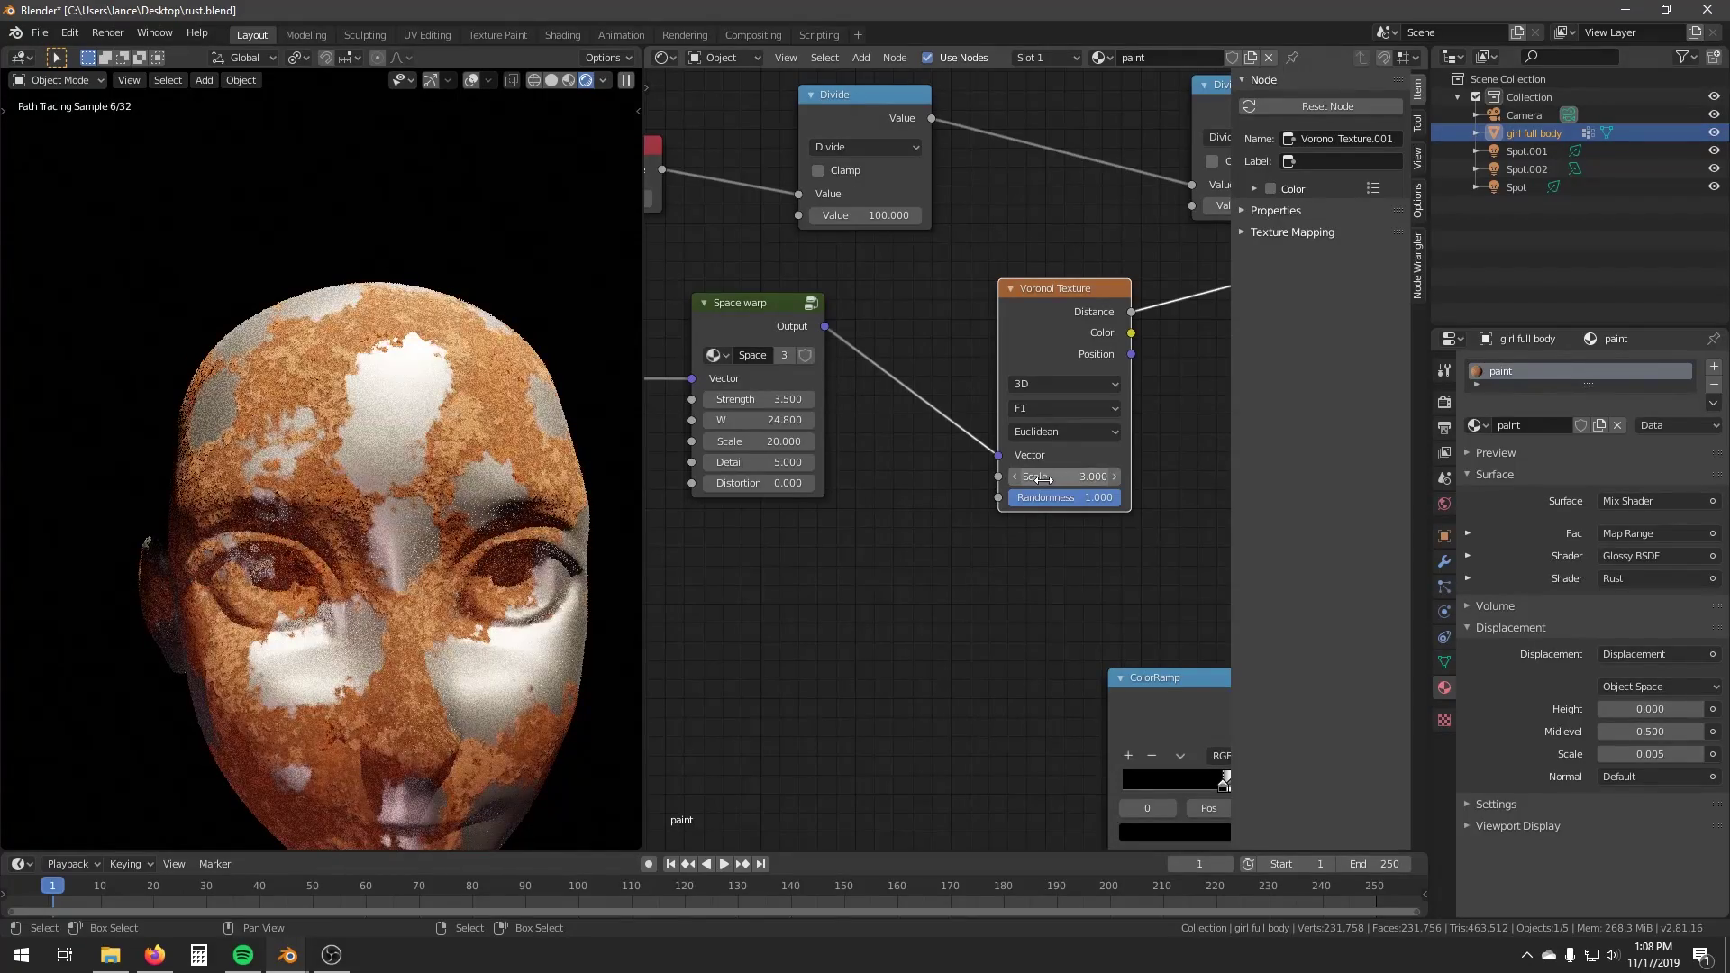
{"action": "scroll", "coordinate": [308, 512], "scroll_direction": "down", "scroll_amount": 2}
{"action": "mouse_move", "coordinate": [309, 512]}
{"action": "middle_mouse_down"}
{"action": "mouse_move", "coordinate": [504, 494]}
{"action": "mouse_move", "coordinate": [370, 506]}
{"action": "middle_mouse_up"}
{"action": "left_click_drag", "start_coordinate": [1092, 344], "coordinate": [1053, 383]}
{"action": "middle_click_drag", "start_coordinate": [1097, 384], "coordinate": [867, 441]}
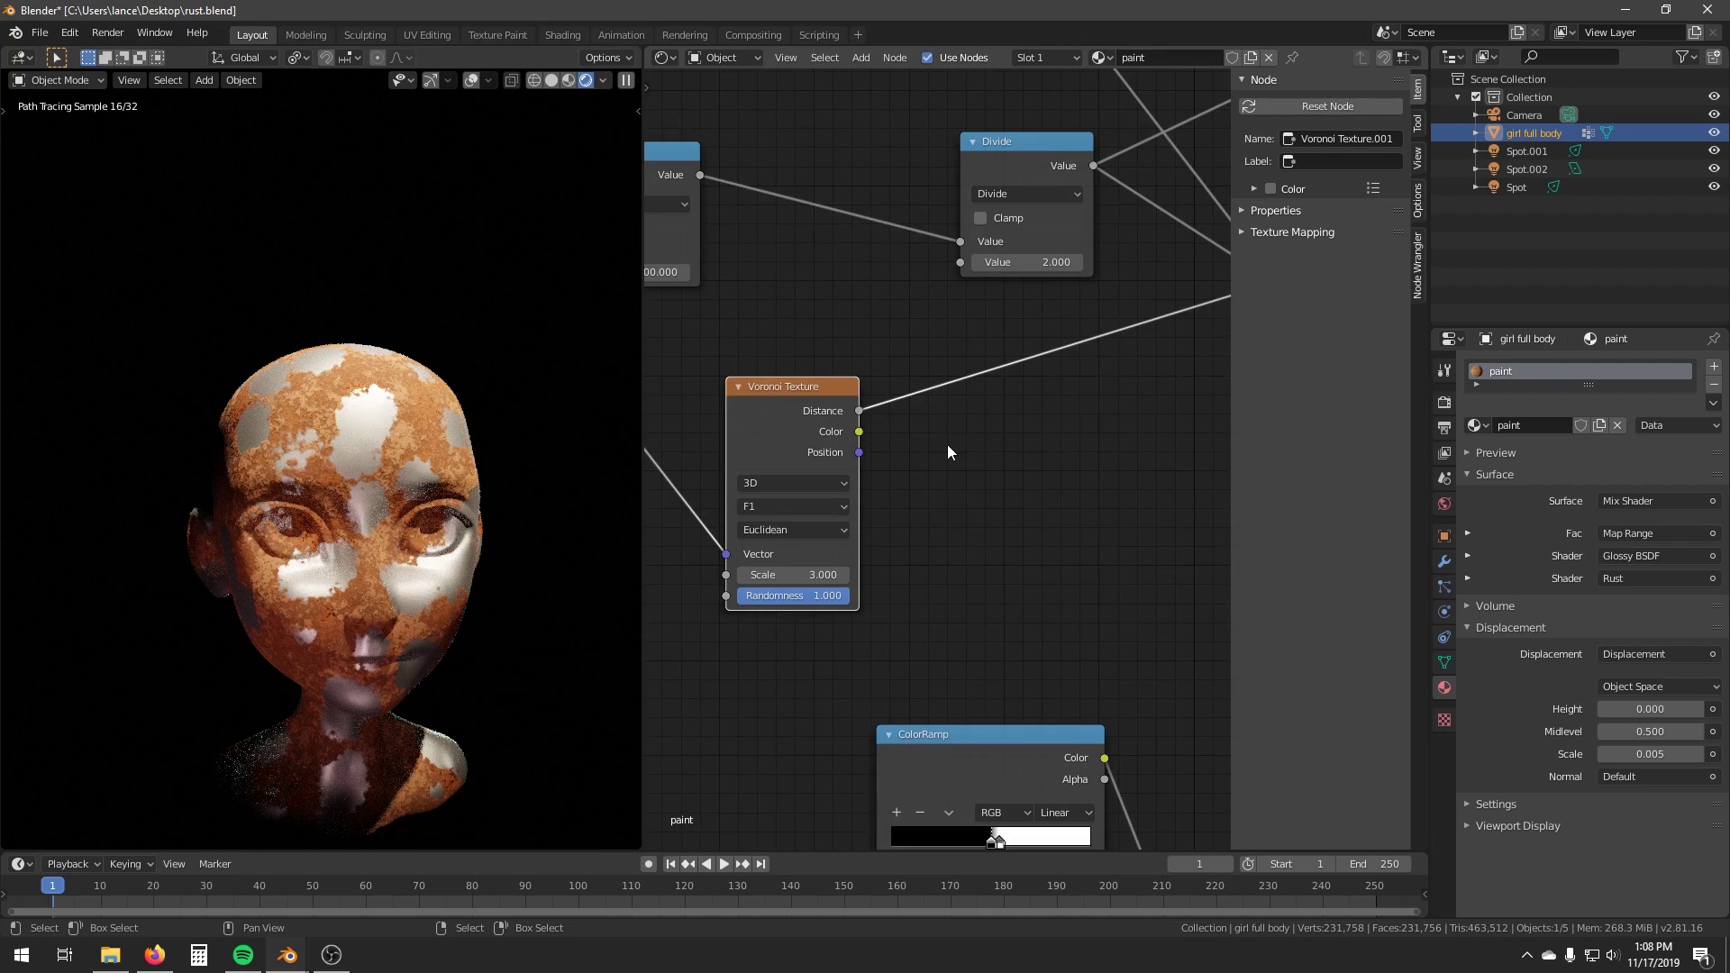
Insert an Invert node on the link between the Voronoi Texture's Distance output and the Map Range node.
{"action": "scroll", "coordinate": [948, 447], "scroll_direction": "up", "scroll_amount": 3}
{"action": "key", "text": "shift+a"}
{"action": "mouse_move", "coordinate": [945, 479]}
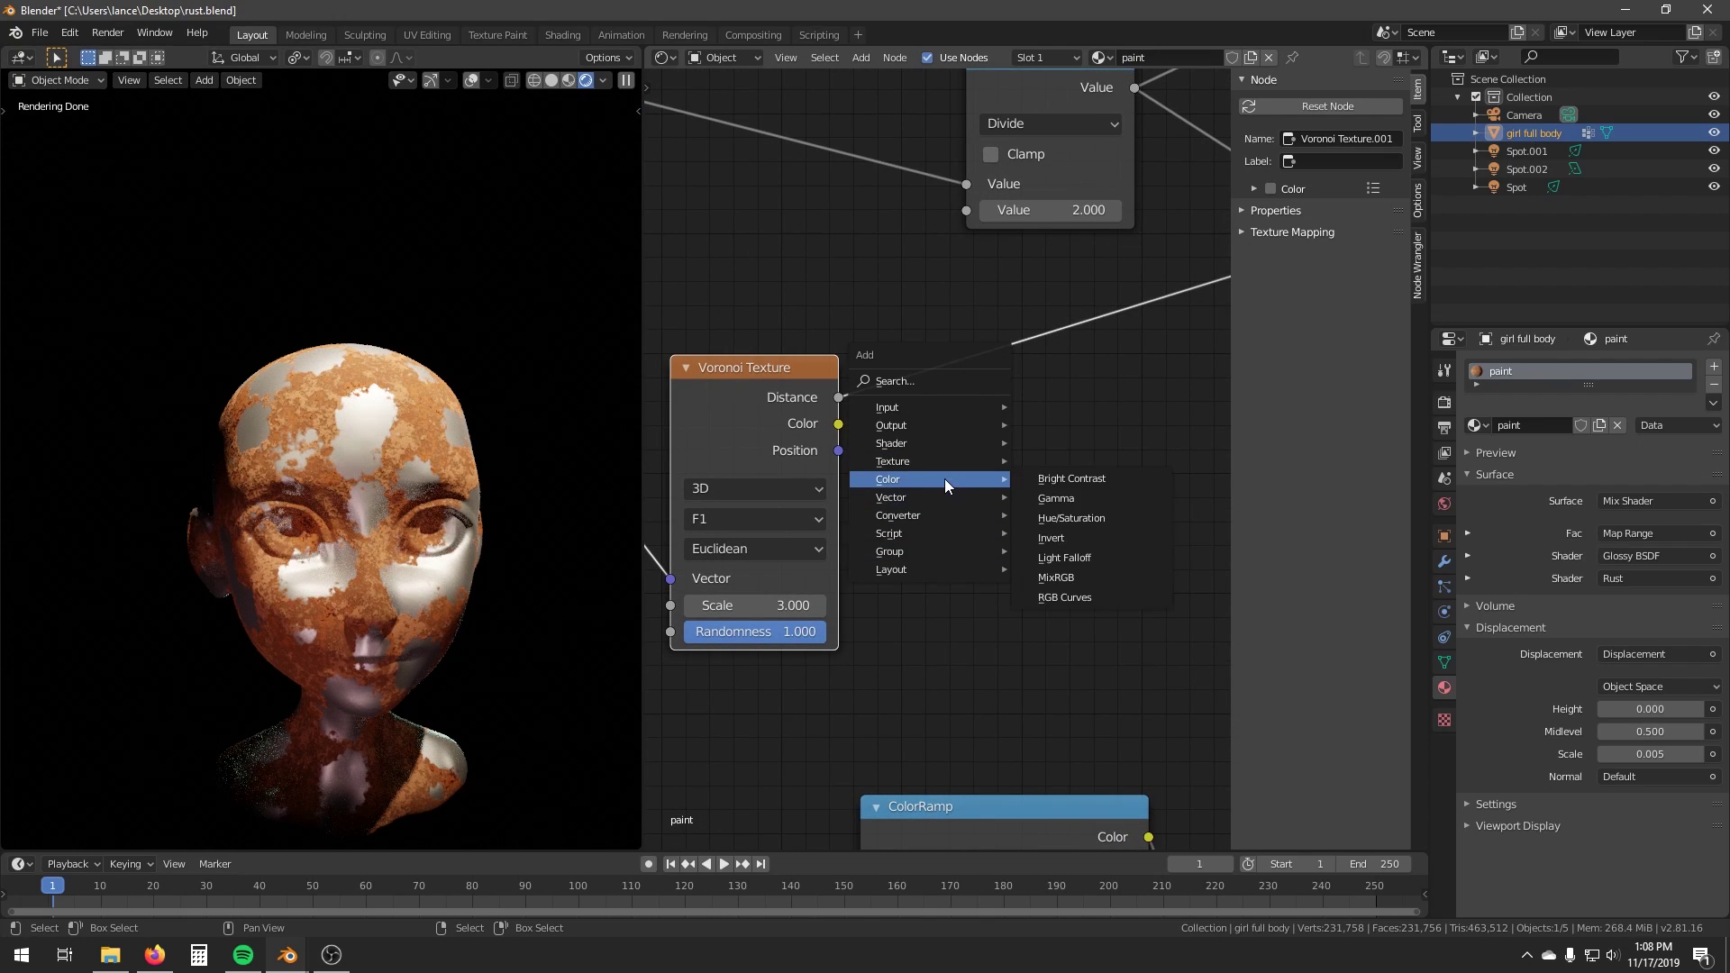
{"action": "left_click", "coordinate": [1070, 539]}
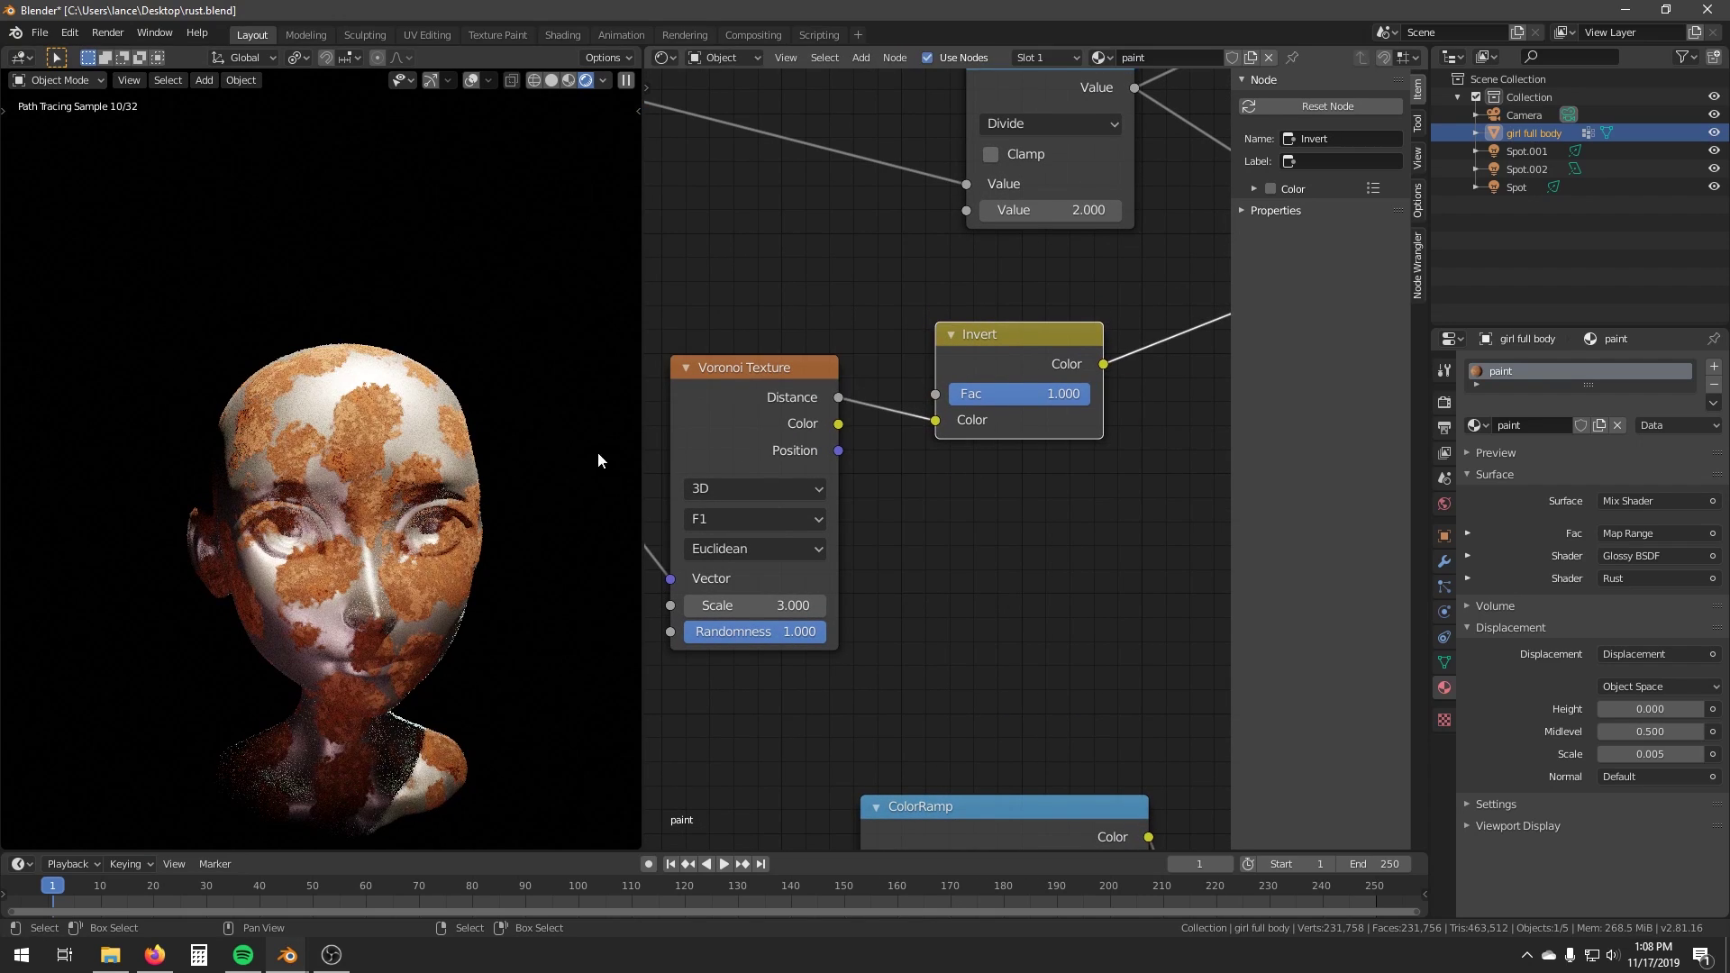
Set the mask's Space warp Strength to 8.5 and its Scale to 8.8.
{"action": "middle_click_drag", "start_coordinate": [482, 459], "coordinate": [462, 446]}
{"action": "middle_click_drag", "start_coordinate": [756, 415], "coordinate": [1137, 433]}
{"action": "scroll", "coordinate": [856, 438], "scroll_direction": "up", "scroll_amount": 4}
{"action": "middle_click_drag", "start_coordinate": [843, 450], "coordinate": [980, 425]}
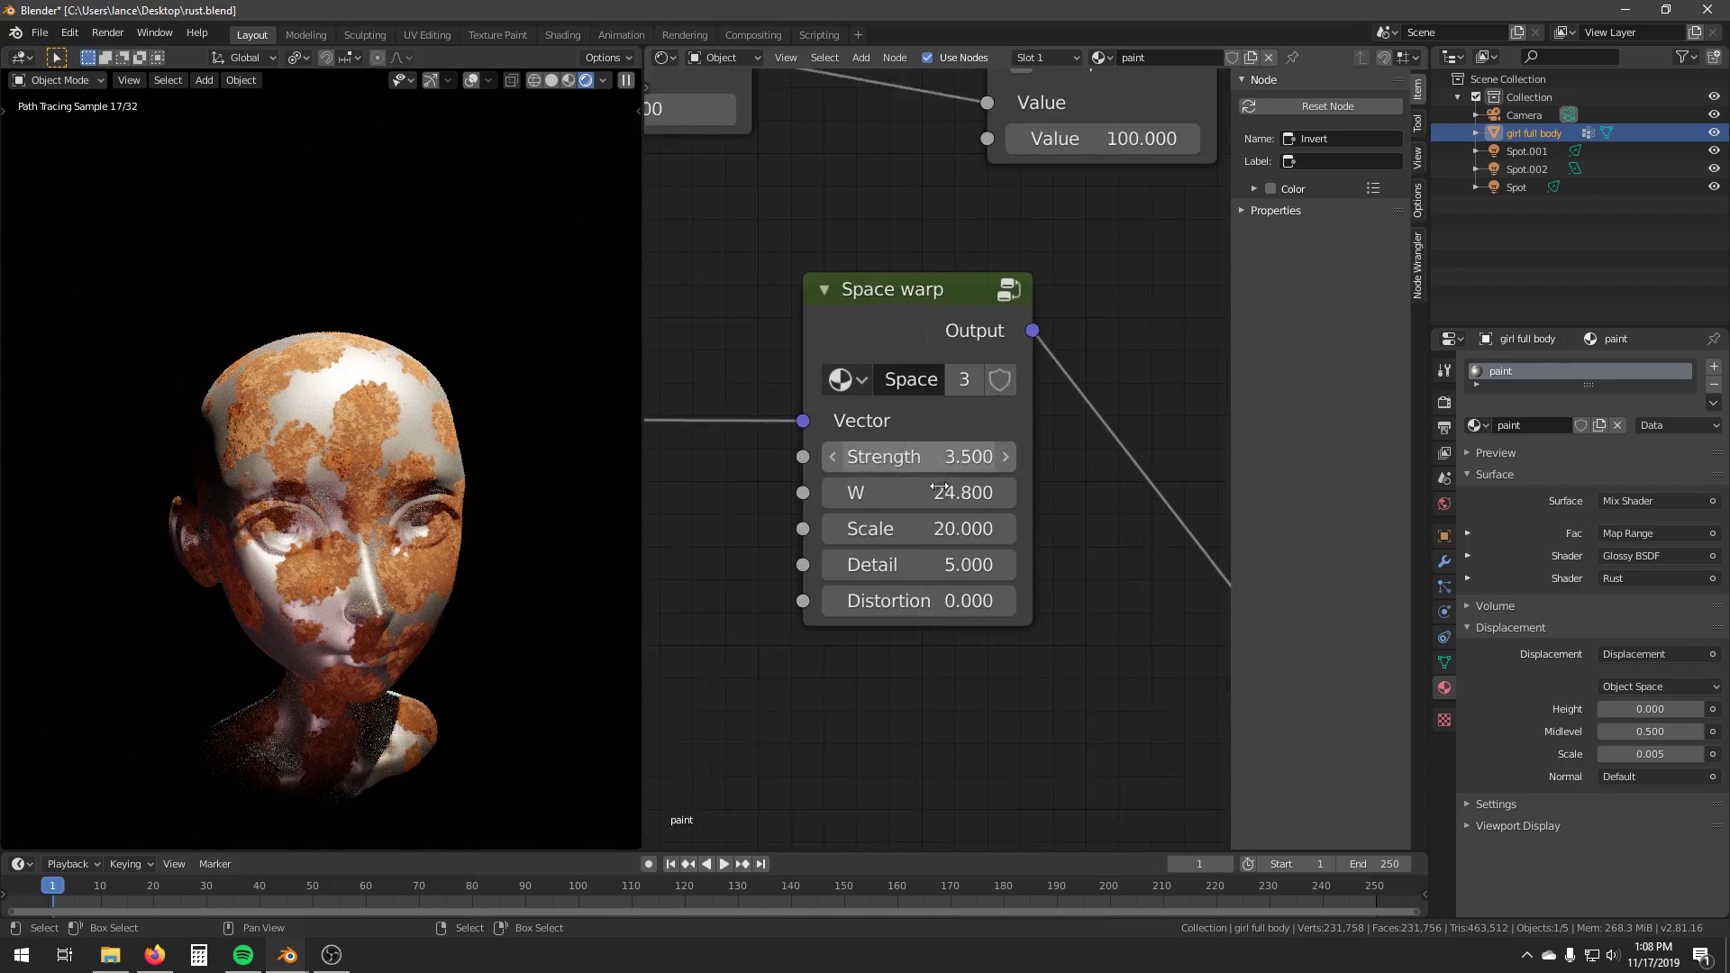
{"action": "scroll", "coordinate": [933, 474], "scroll_direction": "up", "scroll_amount": 1}
{"action": "scroll", "coordinate": [919, 469], "scroll_direction": "down", "scroll_amount": 1}
{"action": "left_click_drag", "start_coordinate": [925, 459], "coordinate": [1068, 457]}
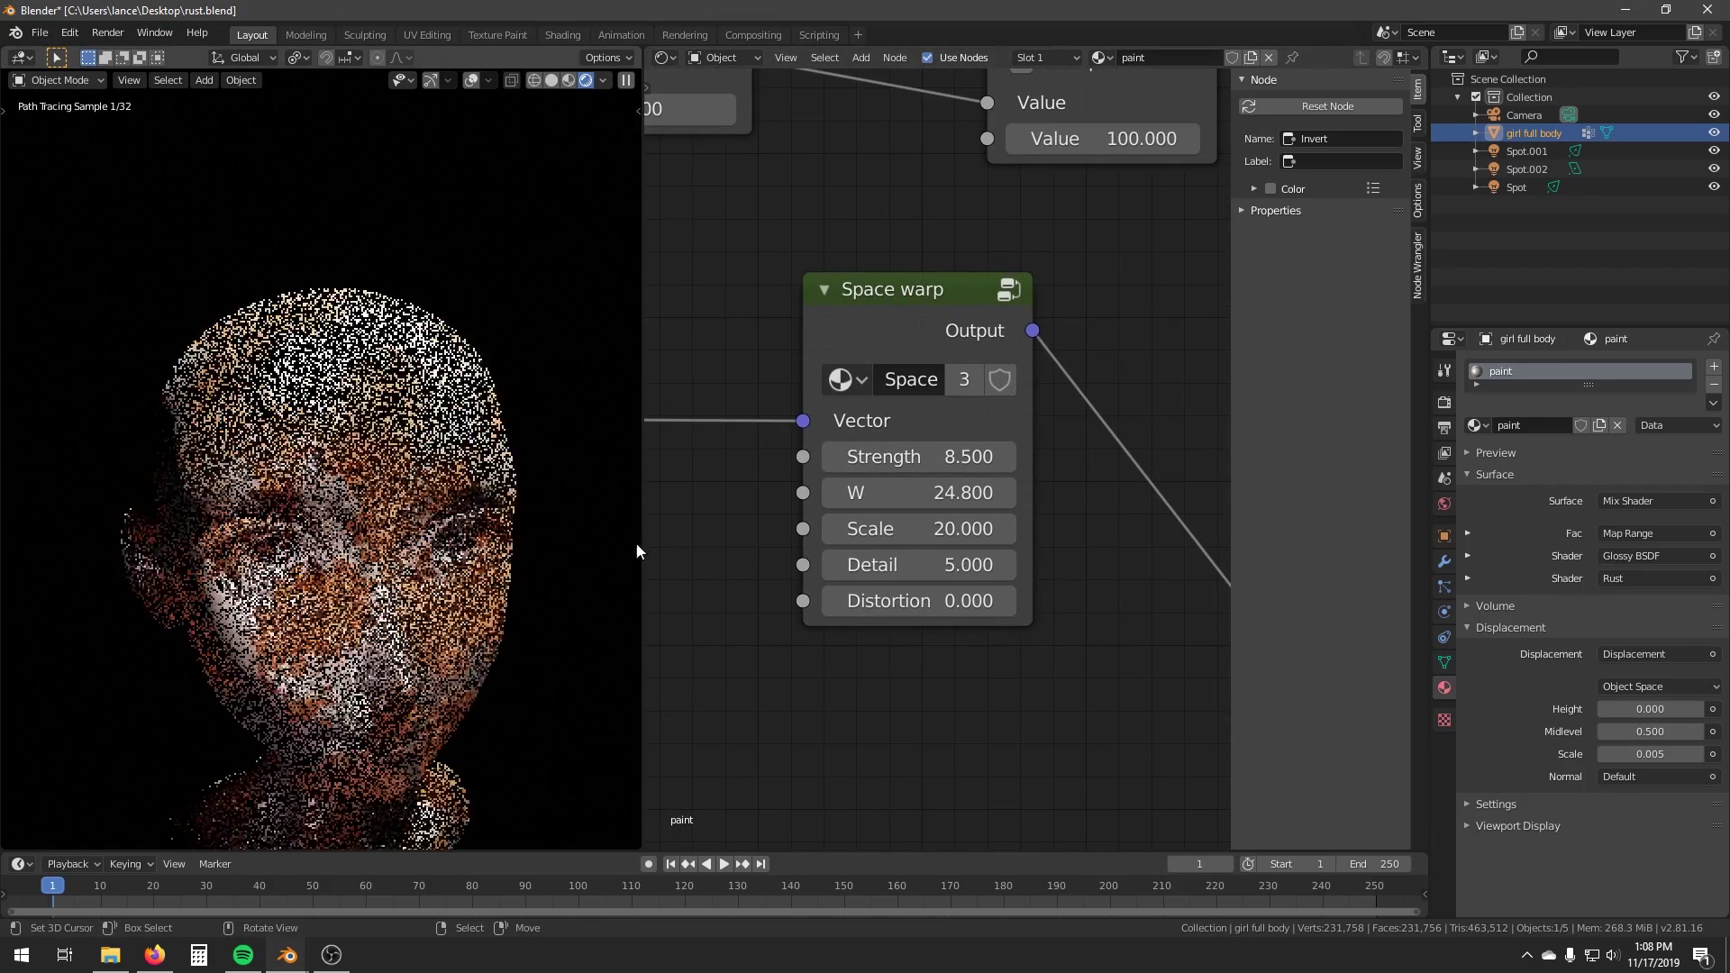
{"action": "left_click_drag", "start_coordinate": [919, 529], "coordinate": [584, 529]}
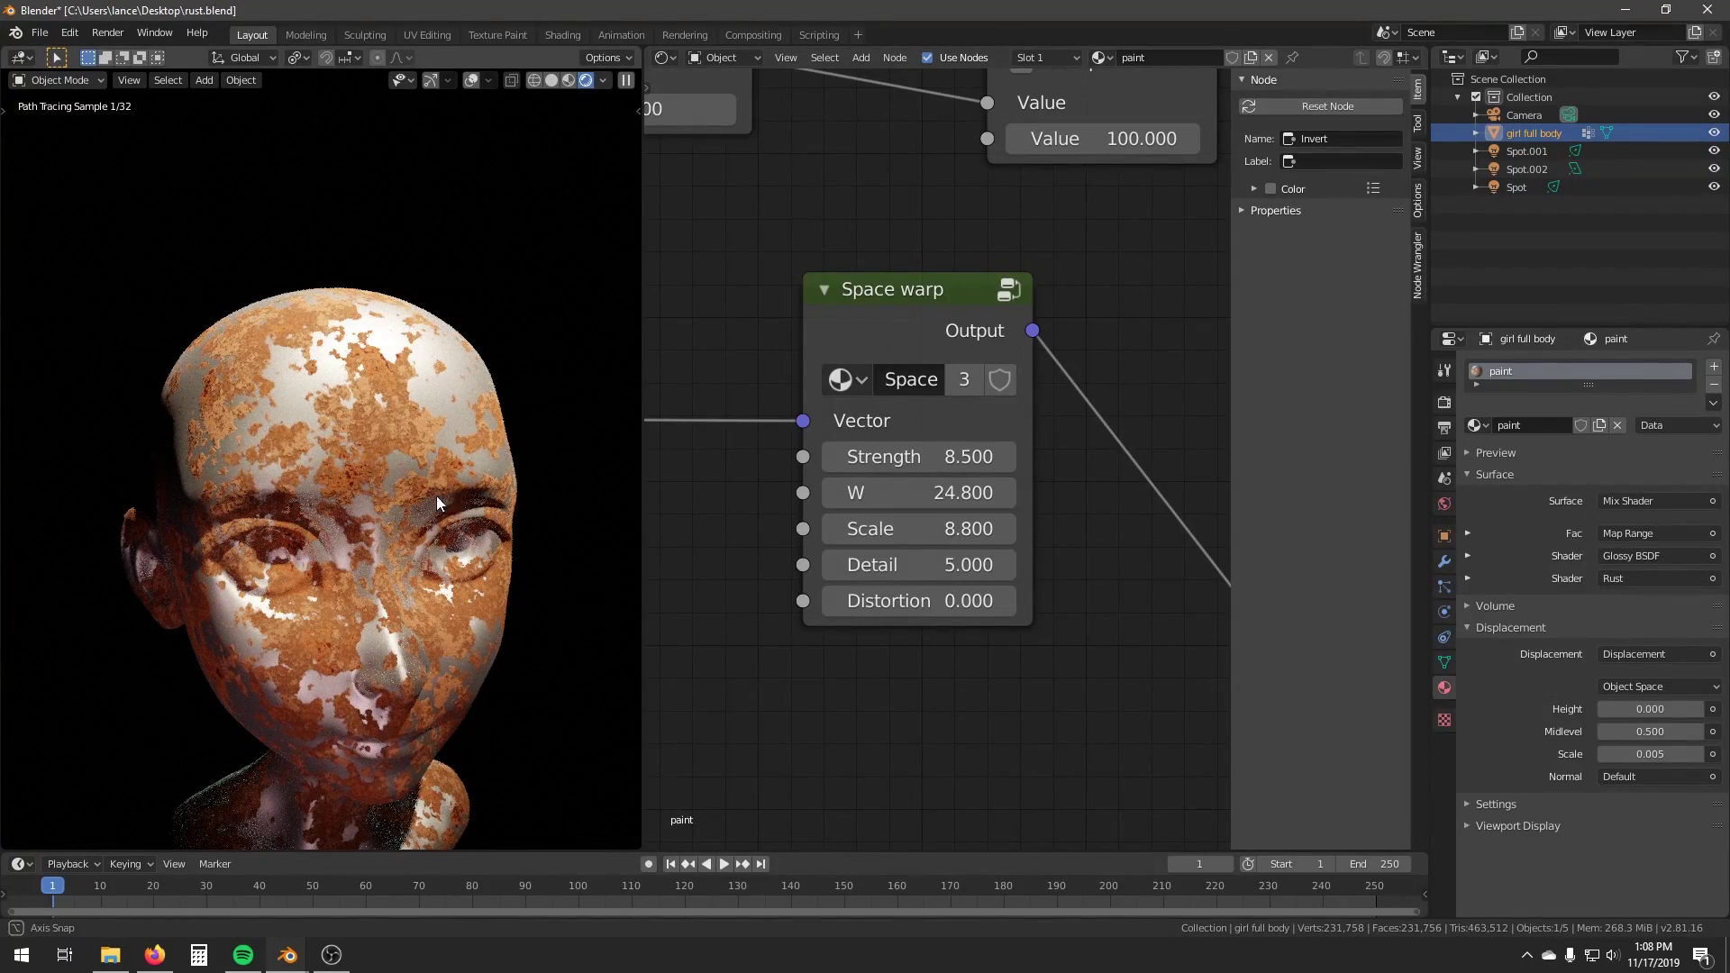
Examine the warped rust patches on the whole head and close up on the face, especially where paint meets rust.
{"action": "middle_click_drag", "start_coordinate": [436, 495], "coordinate": [371, 451]}
{"action": "scroll", "coordinate": [371, 459], "scroll_direction": "down", "scroll_amount": 2}
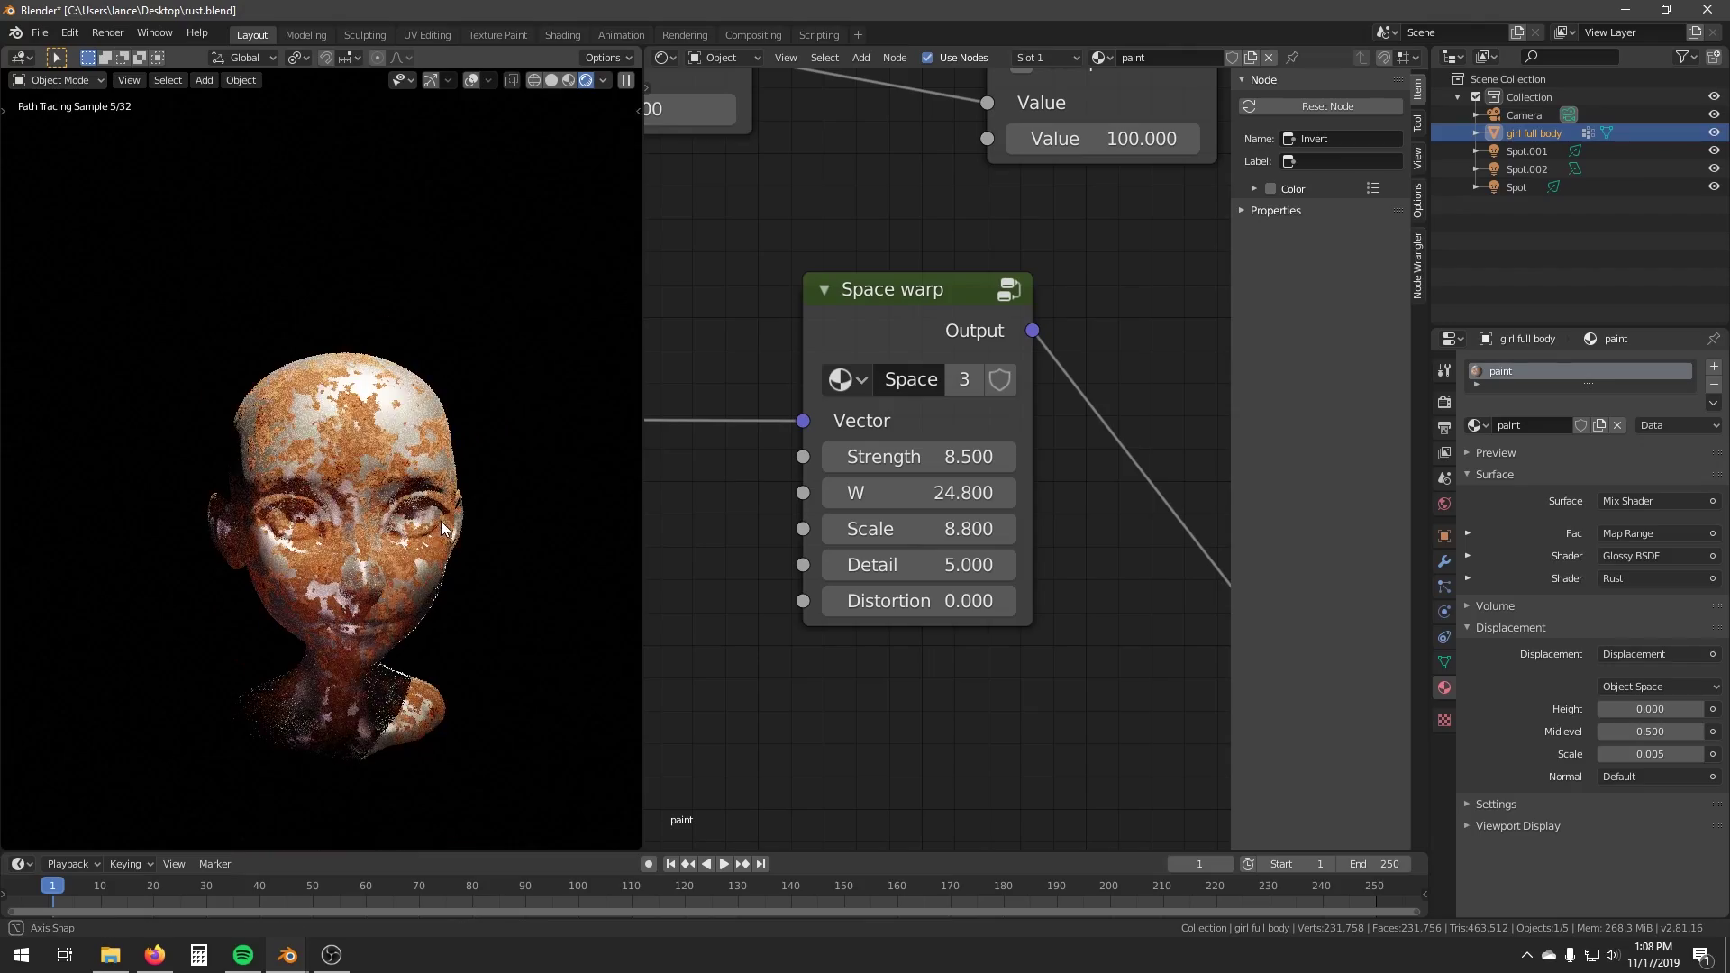
{"action": "middle_click_drag", "start_coordinate": [973, 491], "coordinate": [904, 486]}
{"action": "middle_click_drag", "start_coordinate": [424, 595], "coordinate": [372, 586]}
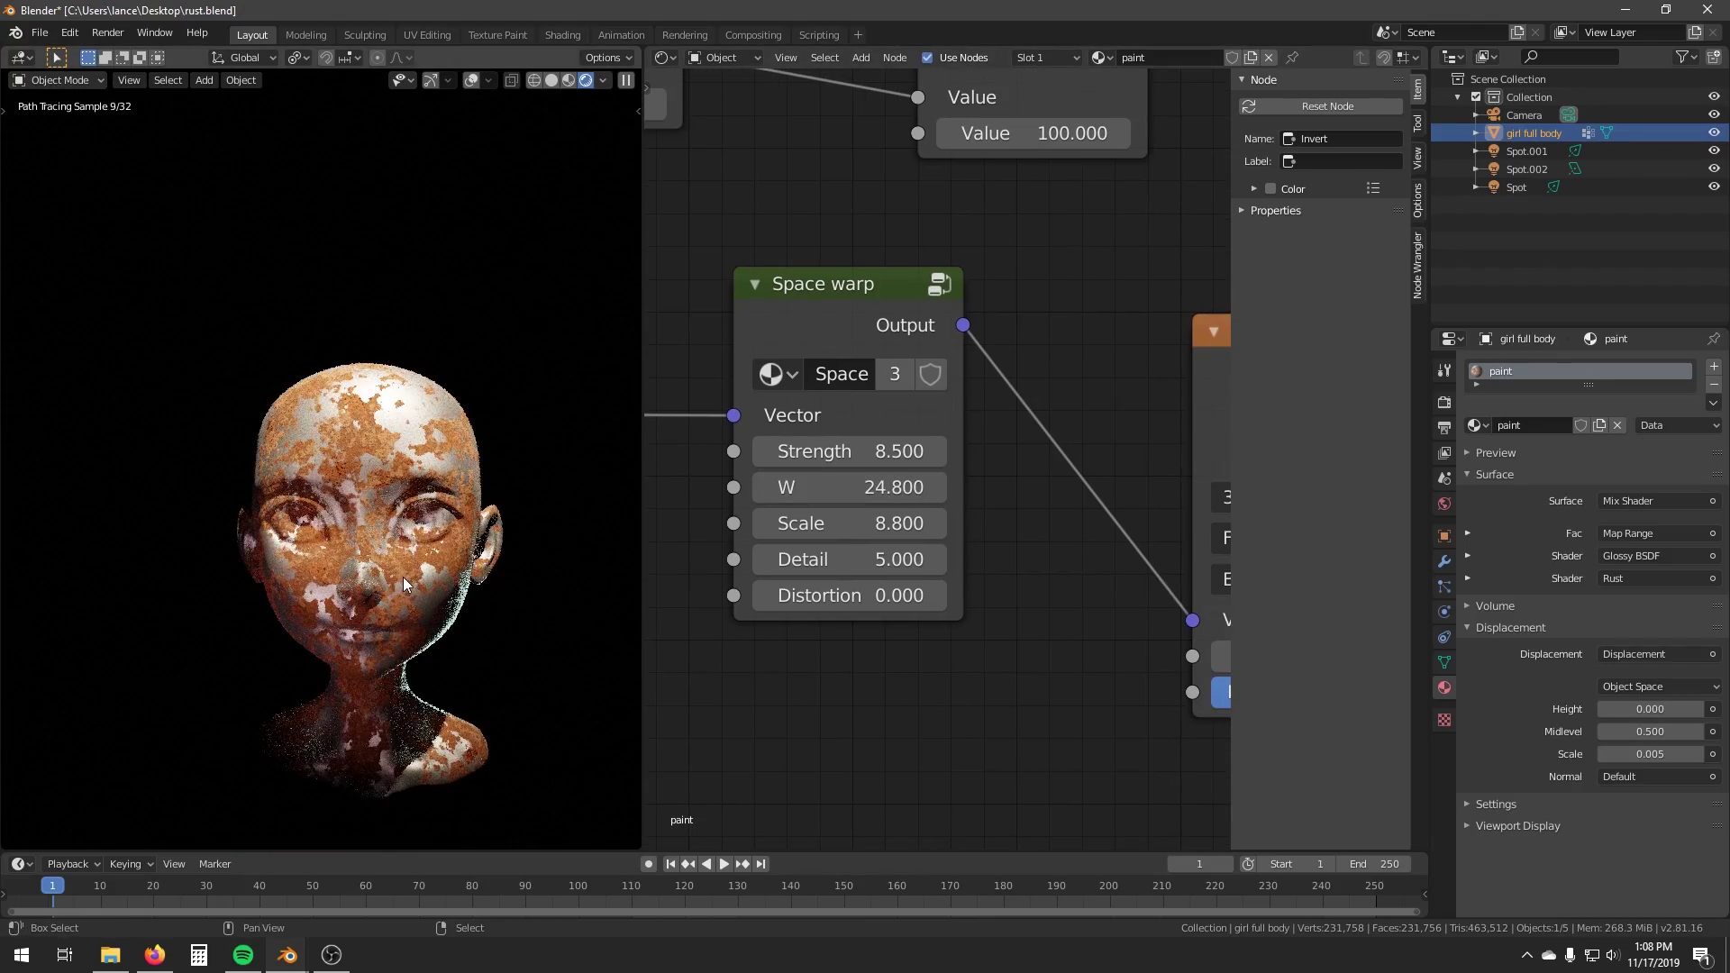
{"action": "key", "text": "shift+b"}
{"action": "left_click_drag", "start_coordinate": [257, 530], "coordinate": [515, 651]}
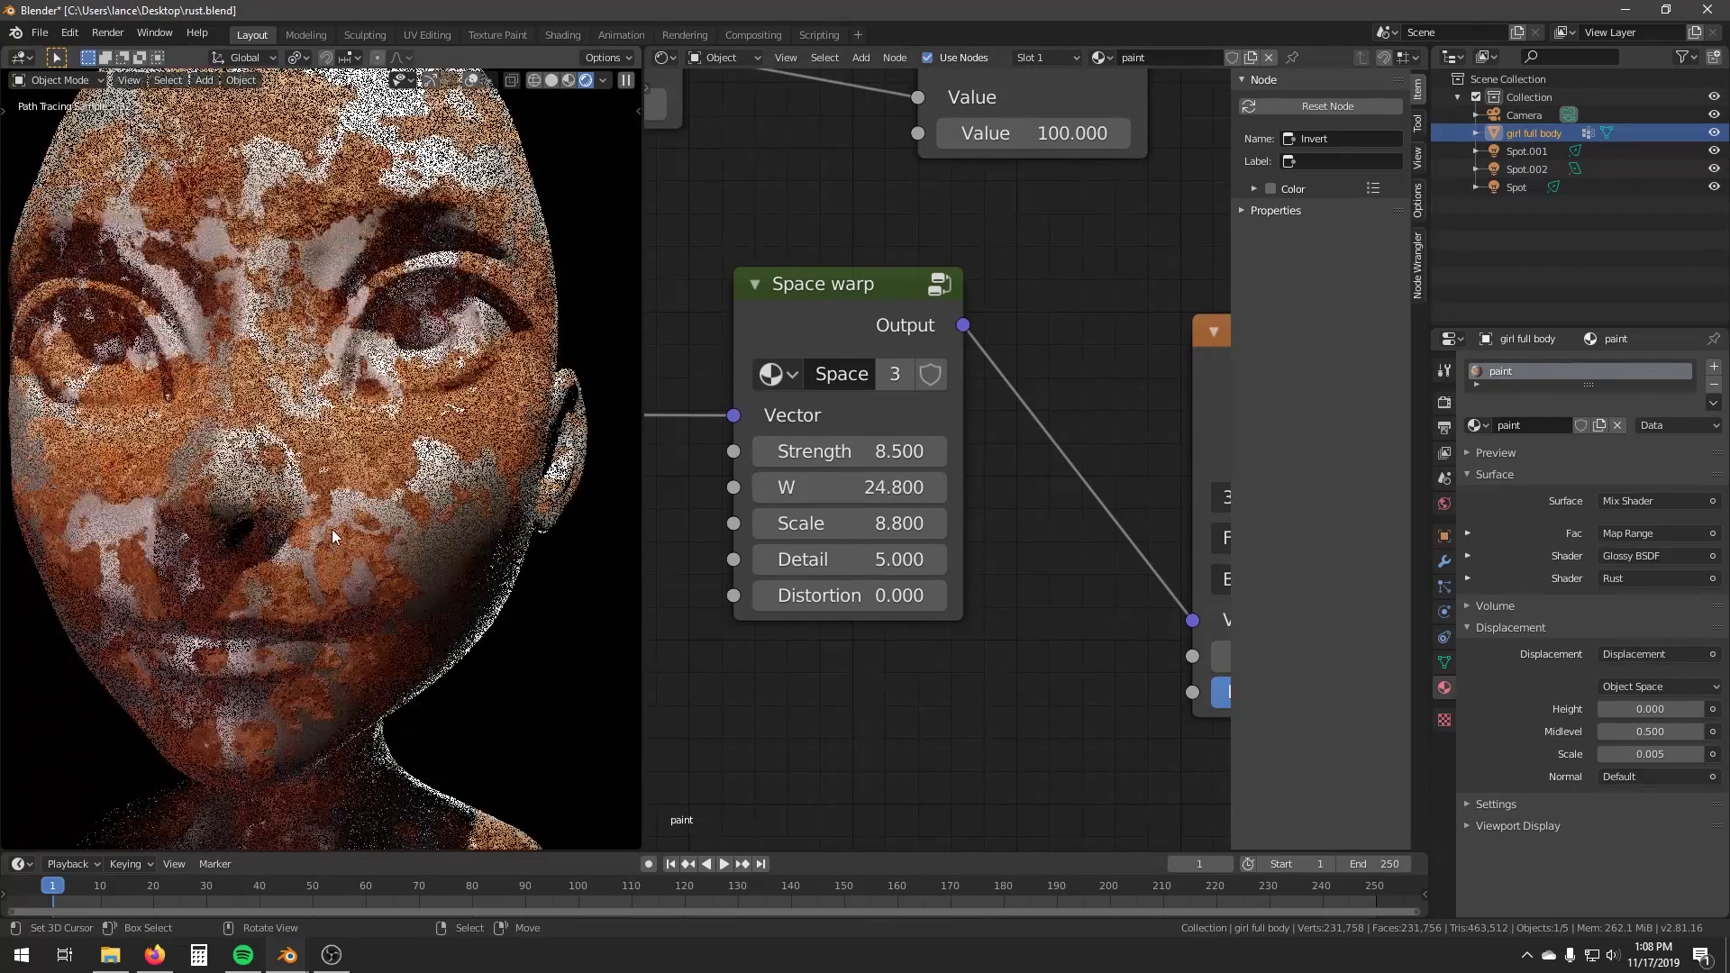
{"action": "middle_click_drag", "start_coordinate": [722, 385], "coordinate": [780, 519]}
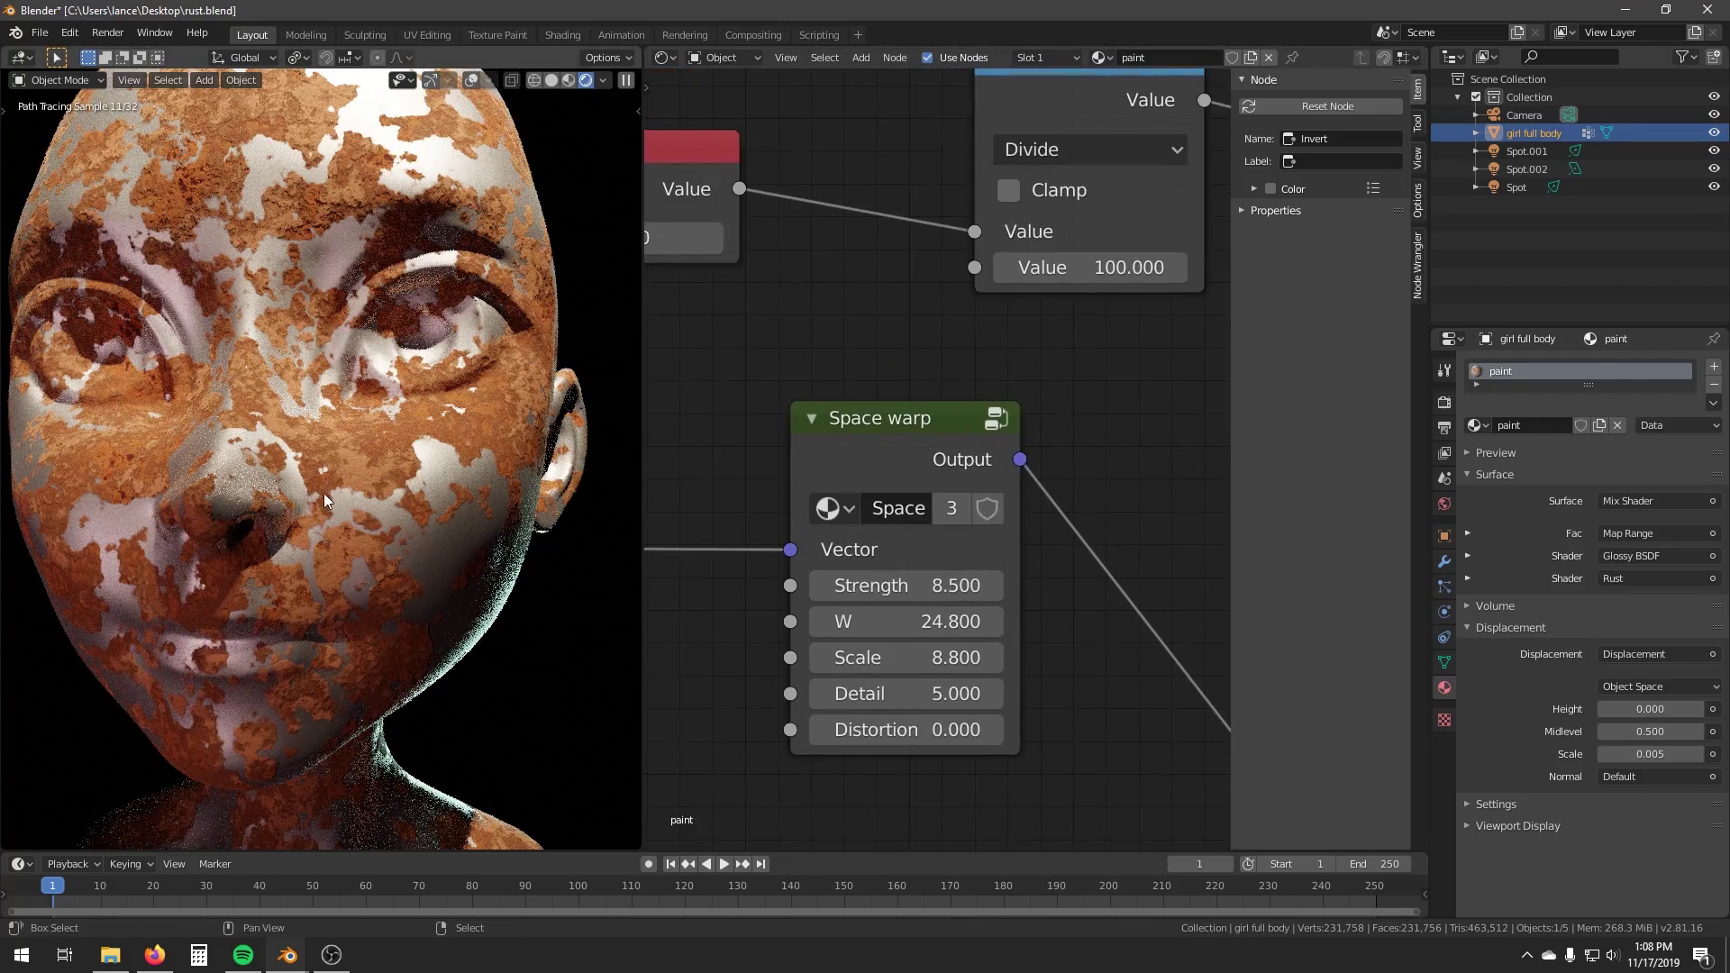
{"action": "scroll", "coordinate": [340, 411], "scroll_direction": "up", "scroll_amount": 5}
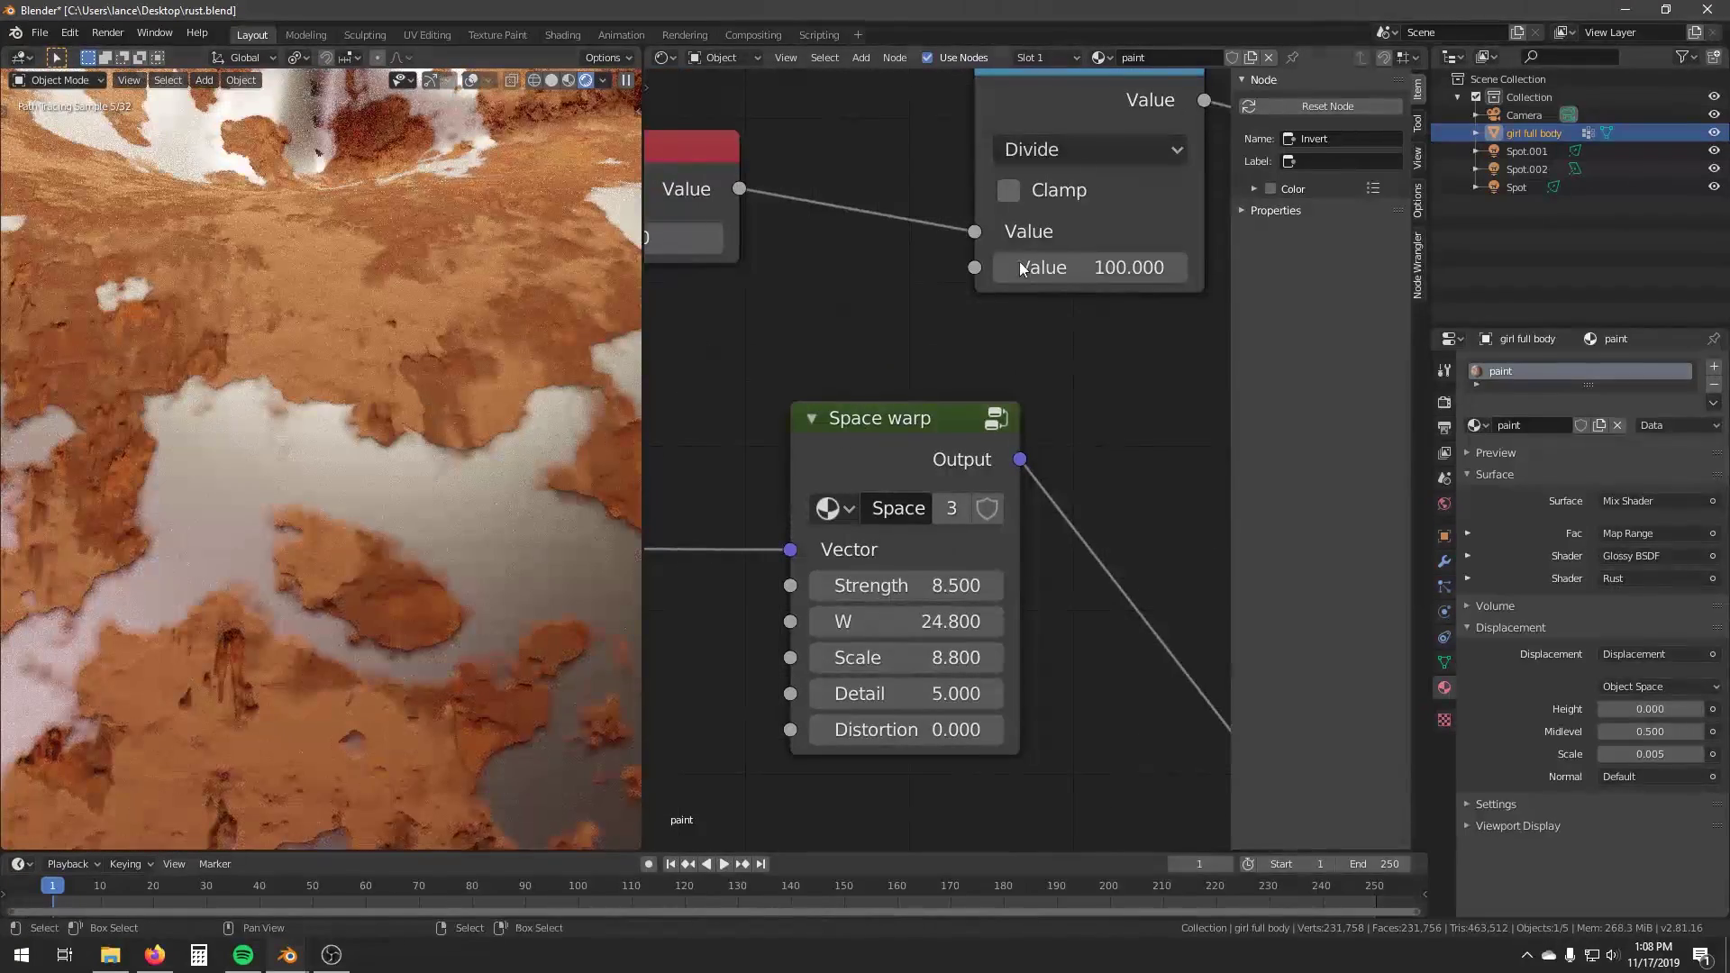
Set the mask's Spread value to 10.
{"action": "middle_click_drag", "start_coordinate": [944, 265], "coordinate": [1033, 437]}
{"action": "scroll", "coordinate": [1033, 436], "scroll_direction": "down", "scroll_amount": 1}
{"action": "scroll", "coordinate": [790, 428], "scroll_direction": "down", "scroll_amount": 3}
{"action": "left_click", "coordinate": [776, 422]}
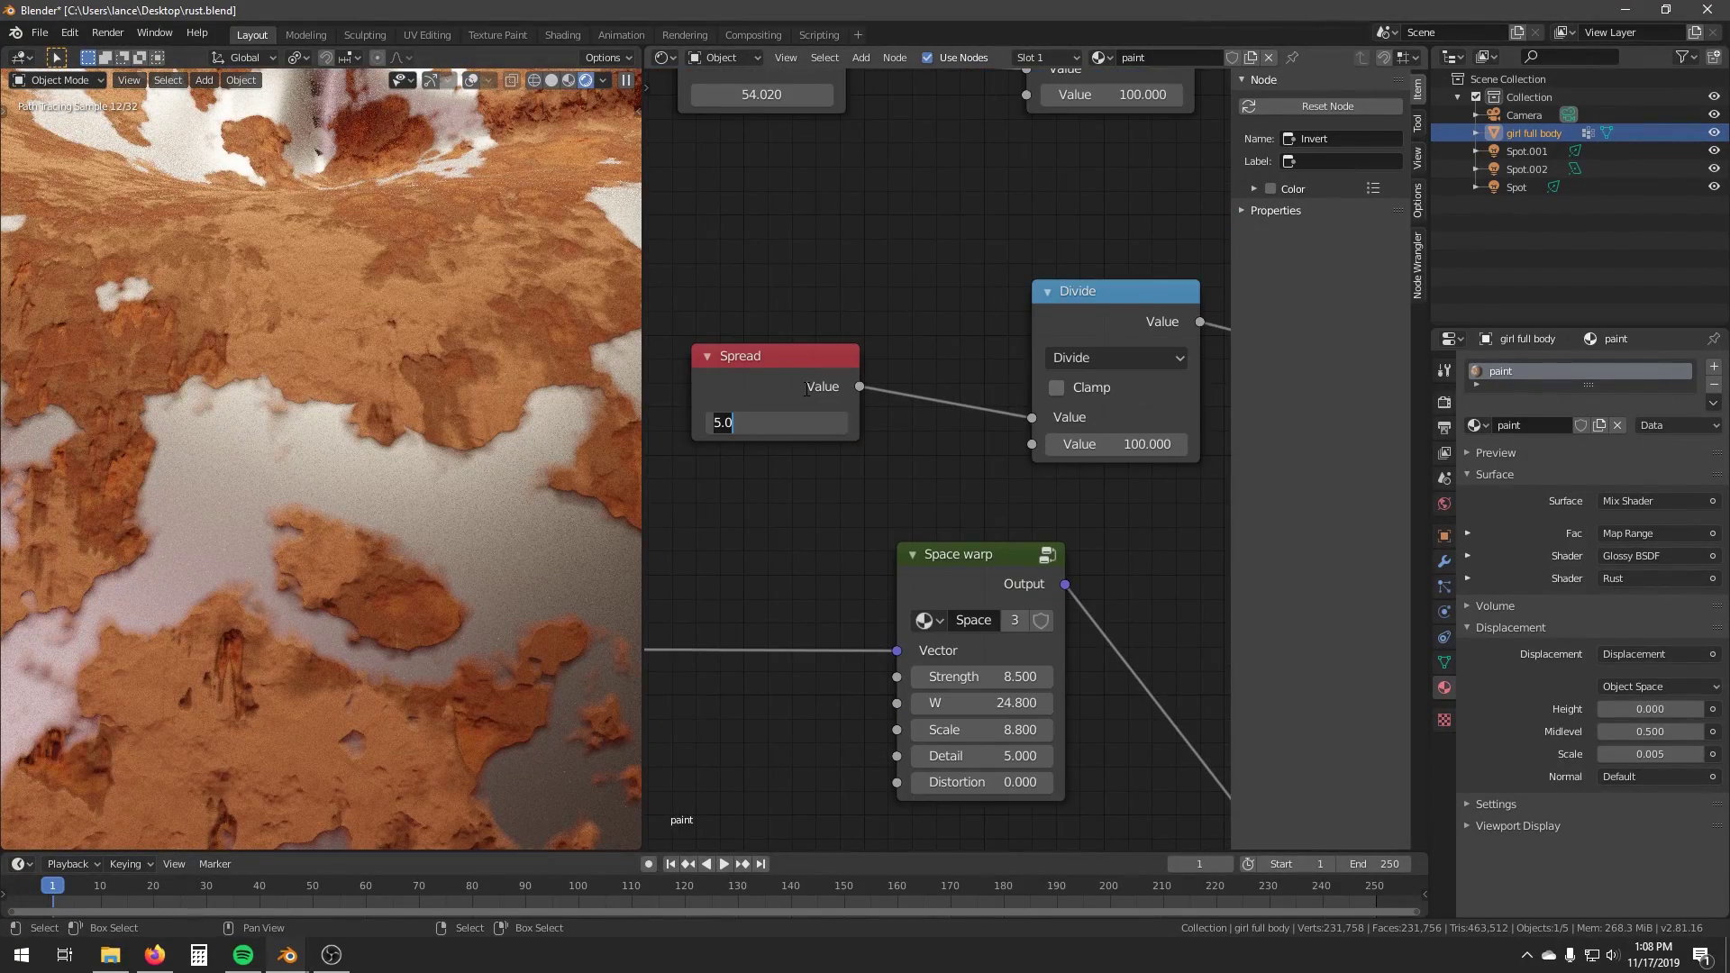
{"action": "type", "text": "10"}
{"action": "key", "text": "Return"}
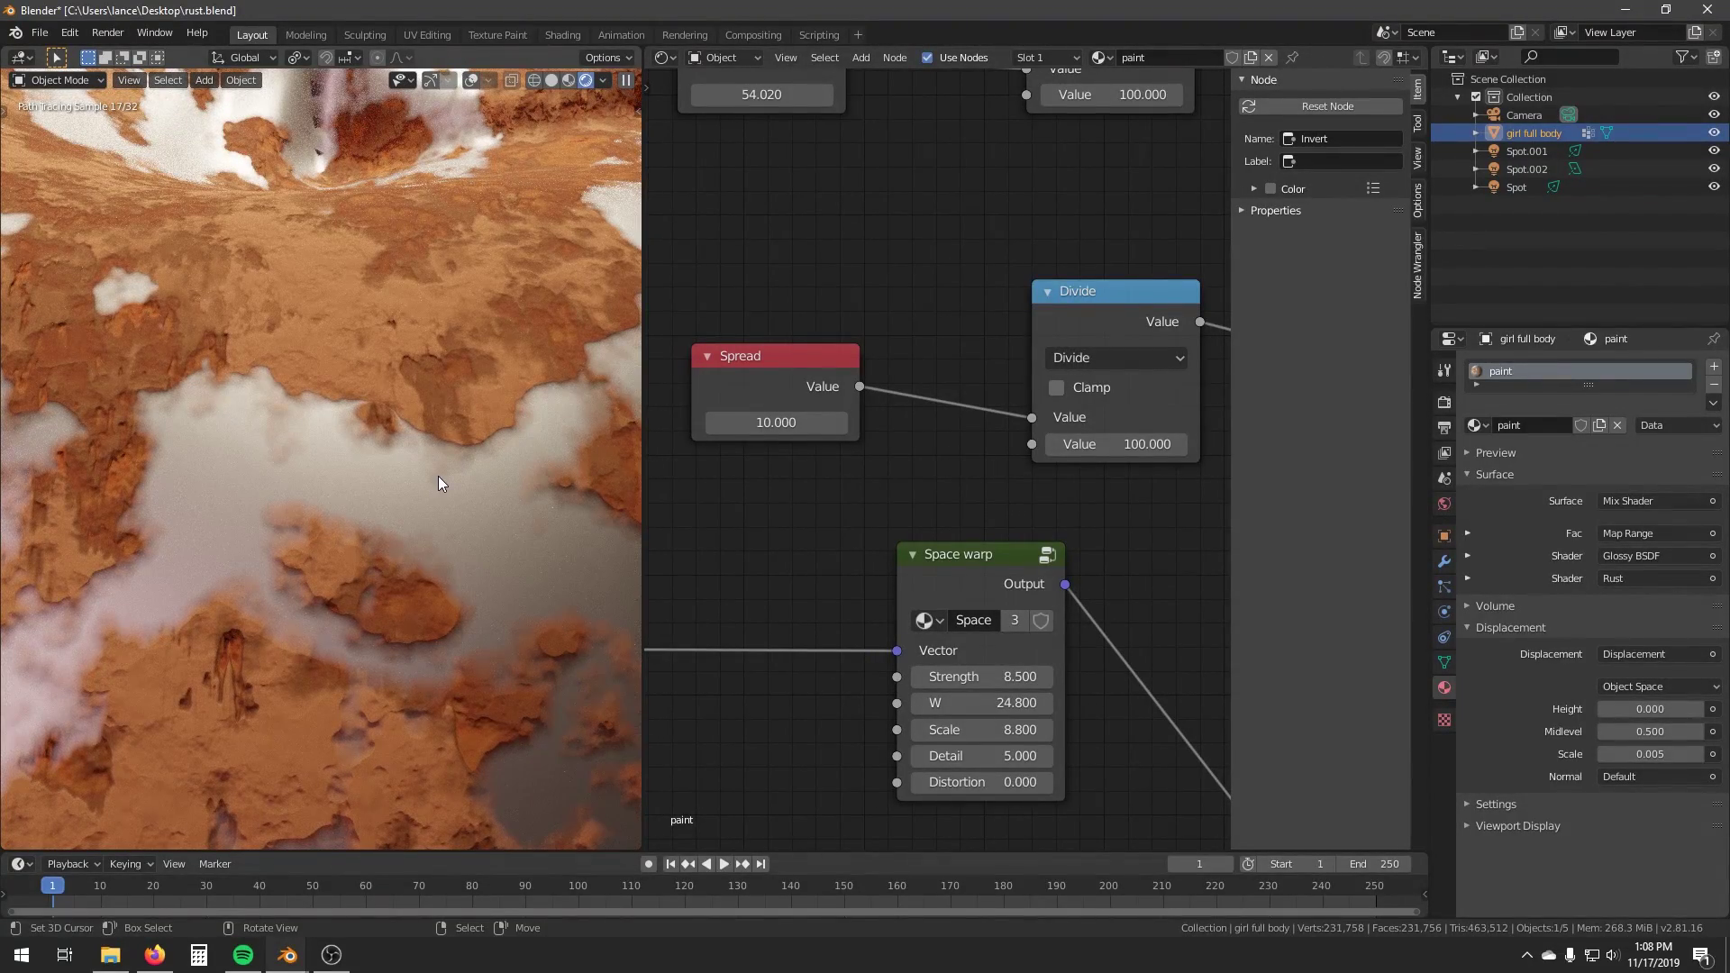
Inspect the paint edges on the face and preview the Map Range node's mask on the model.
{"action": "middle_click_drag", "start_coordinate": [452, 464], "coordinate": [391, 577]}
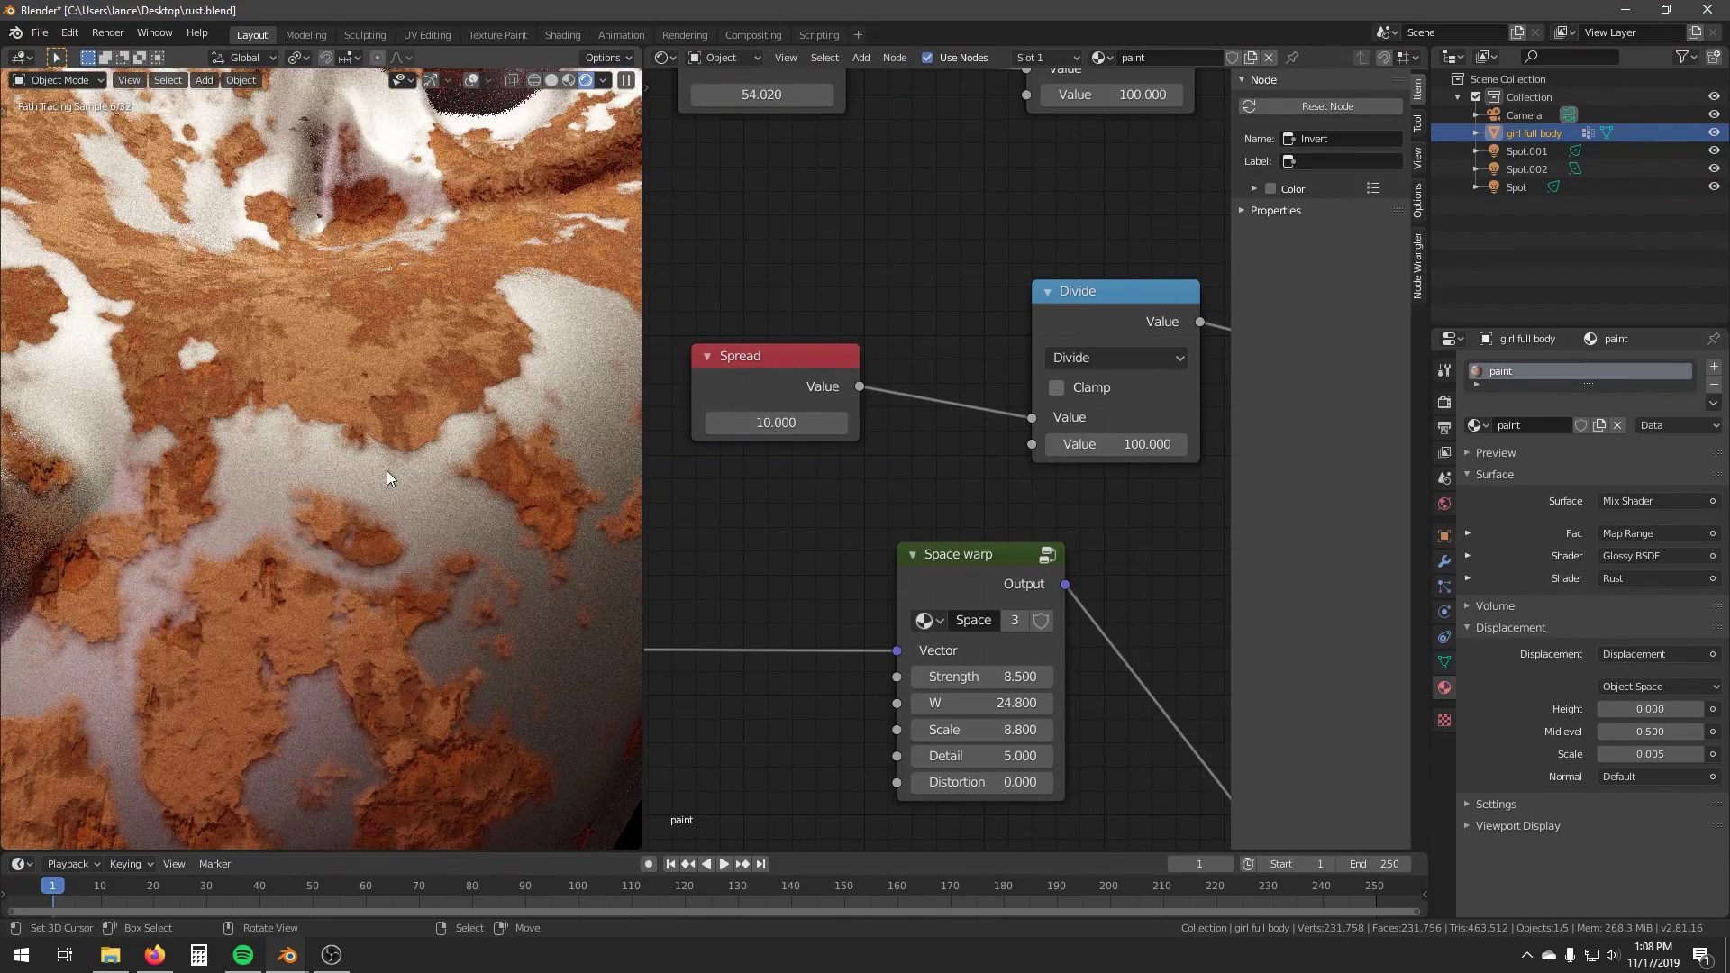
{"action": "scroll", "coordinate": [386, 471], "scroll_direction": "up", "scroll_amount": 3}
{"action": "scroll", "coordinate": [979, 390], "scroll_direction": "down", "scroll_amount": 6}
{"action": "middle_click_drag", "start_coordinate": [979, 390], "coordinate": [600, 445]}
{"action": "left_click", "coordinate": [1046, 468], "text": "ctrl+shift"}
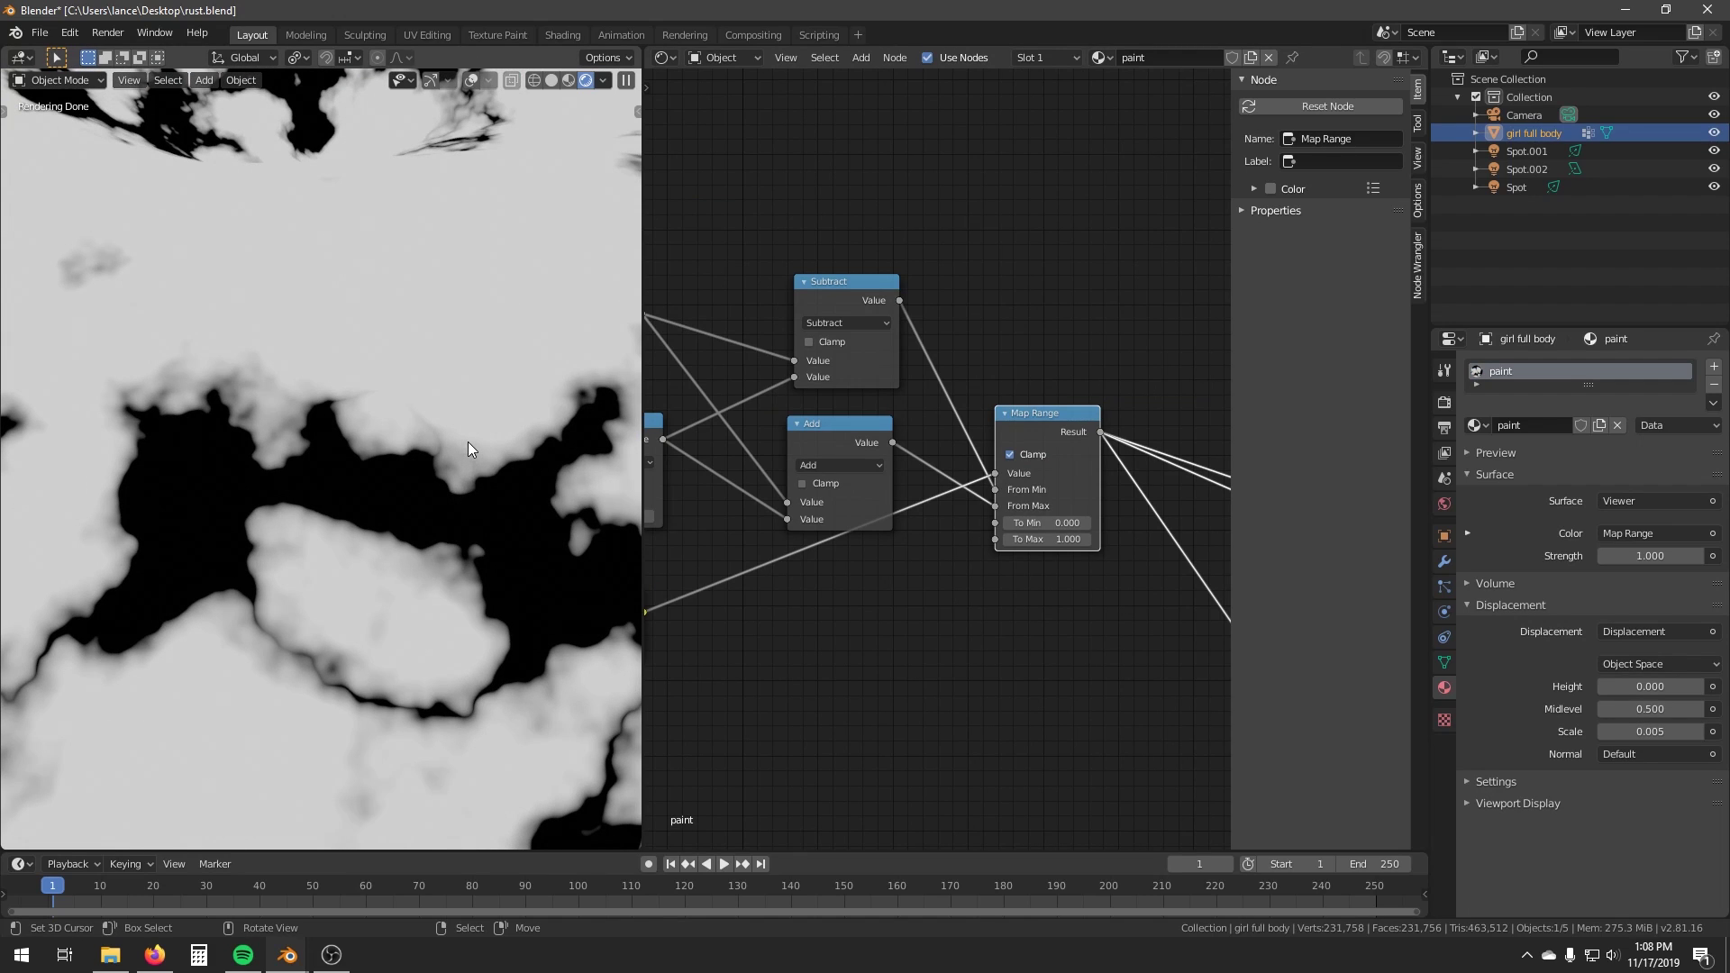
Preview the final Mix Shader on the model again in place of the Map Range mask.
{"action": "middle_click_drag", "start_coordinate": [1190, 549], "coordinate": [904, 514]}
{"action": "scroll", "coordinate": [904, 514], "scroll_direction": "down", "scroll_amount": 9}
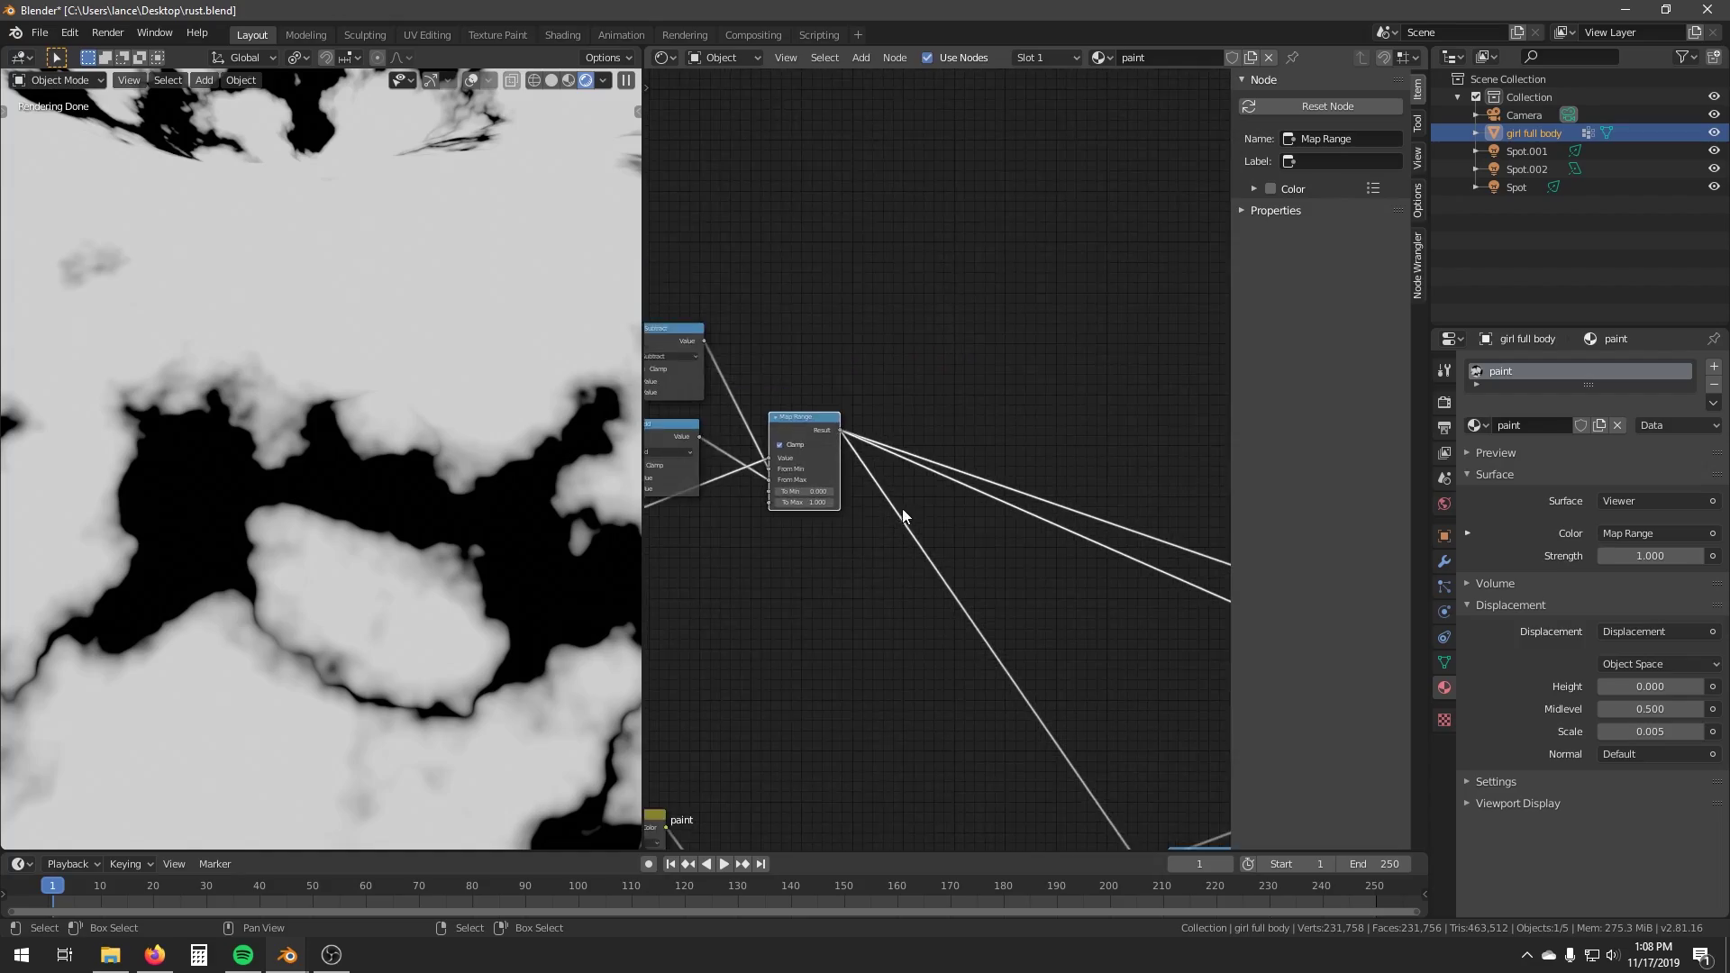
{"action": "middle_click_drag", "start_coordinate": [1083, 549], "coordinate": [532, 447]}
{"action": "left_click", "coordinate": [1216, 630], "text": "ctrl+shift"}
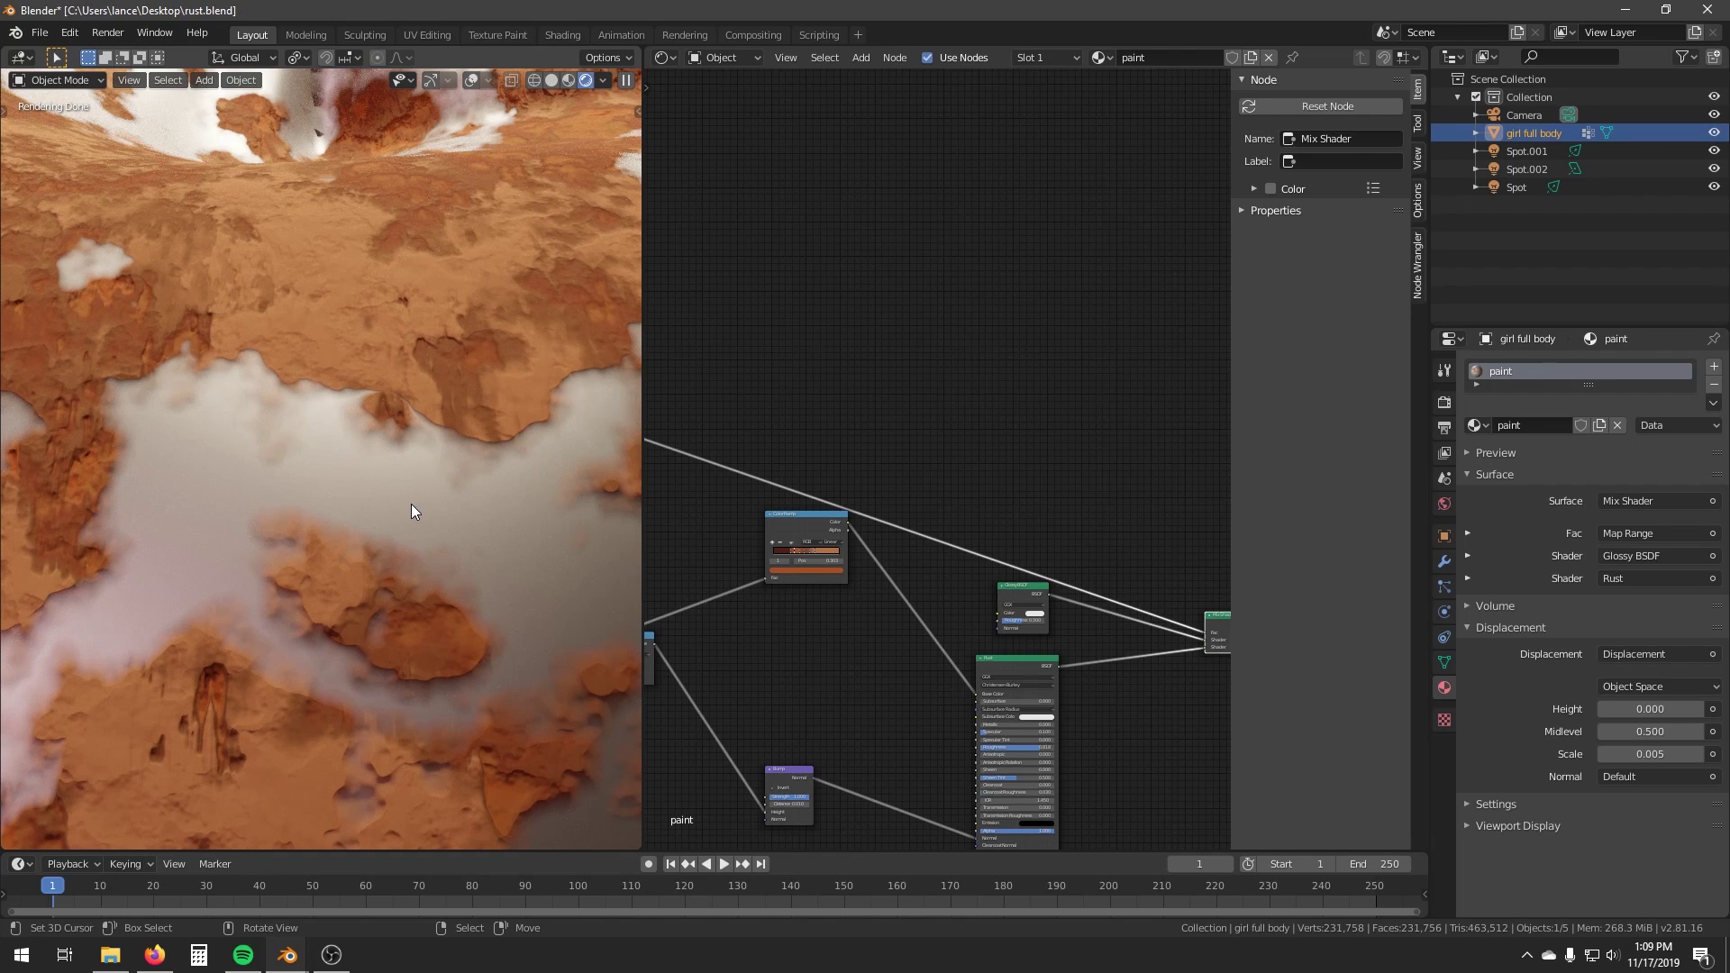
Join the Map Range output links with a reroute point and move it away from the node to leave room for another node.
{"action": "middle_click_drag", "start_coordinate": [919, 426], "coordinate": [1162, 433]}
{"action": "middle_click_drag", "start_coordinate": [978, 453], "coordinate": [1133, 464]}
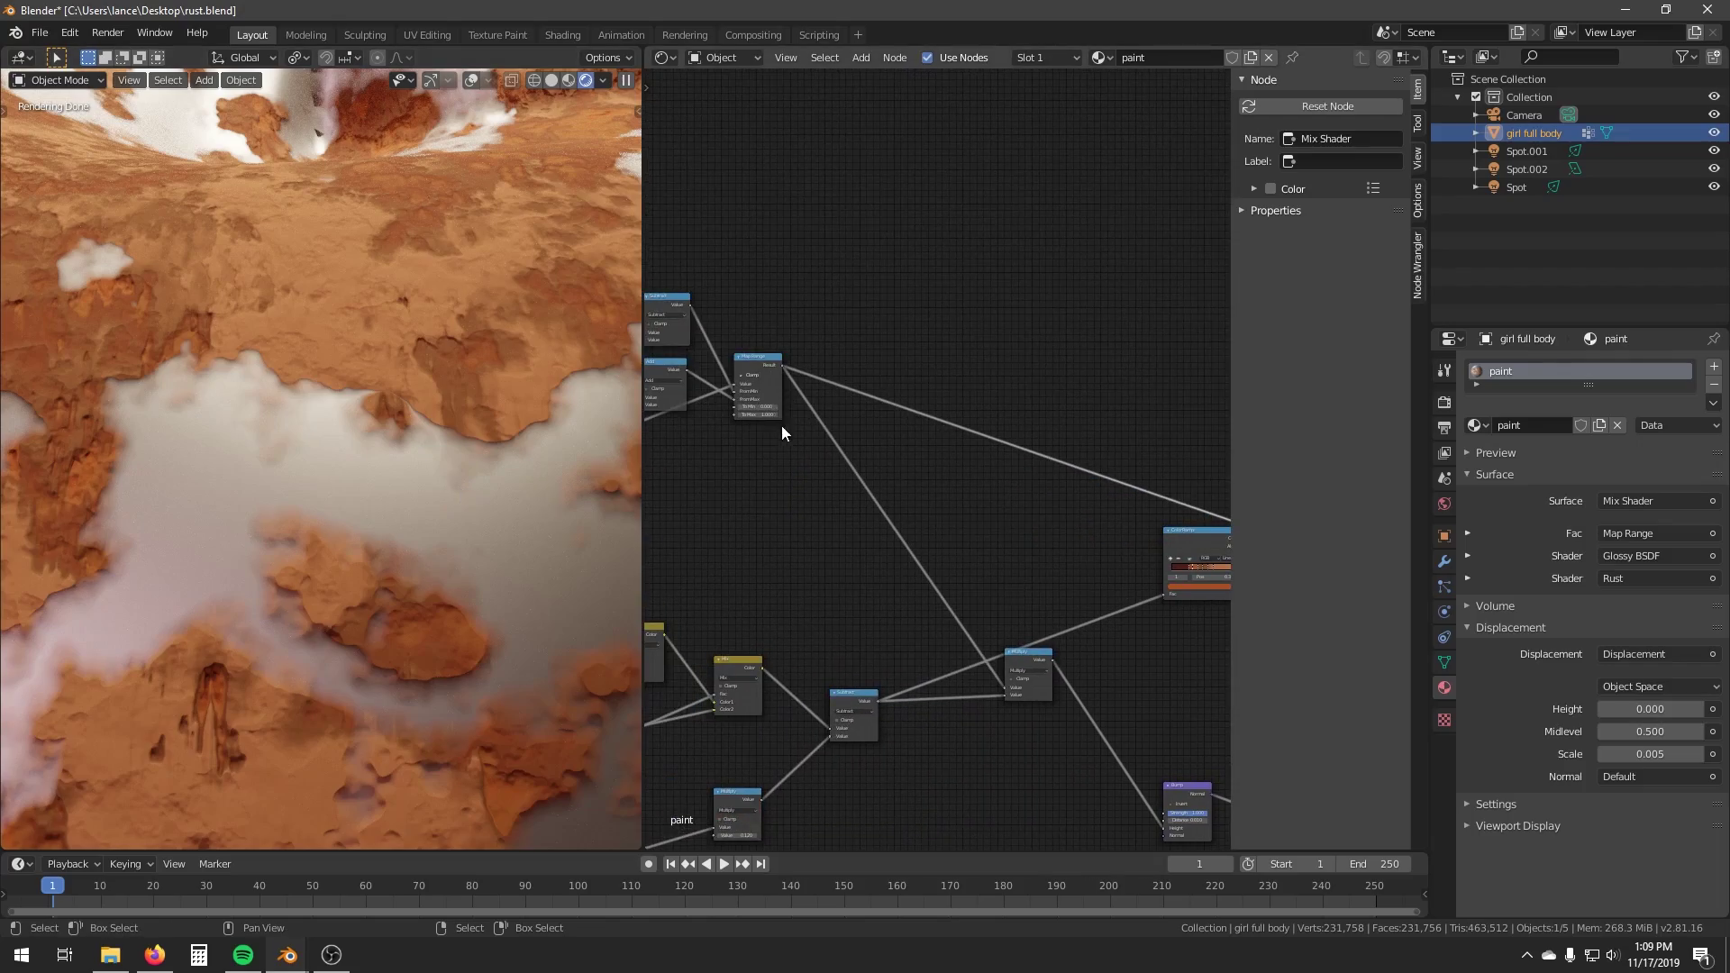
{"action": "right_click_drag", "start_coordinate": [866, 543], "coordinate": [1086, 406], "text": "shift"}
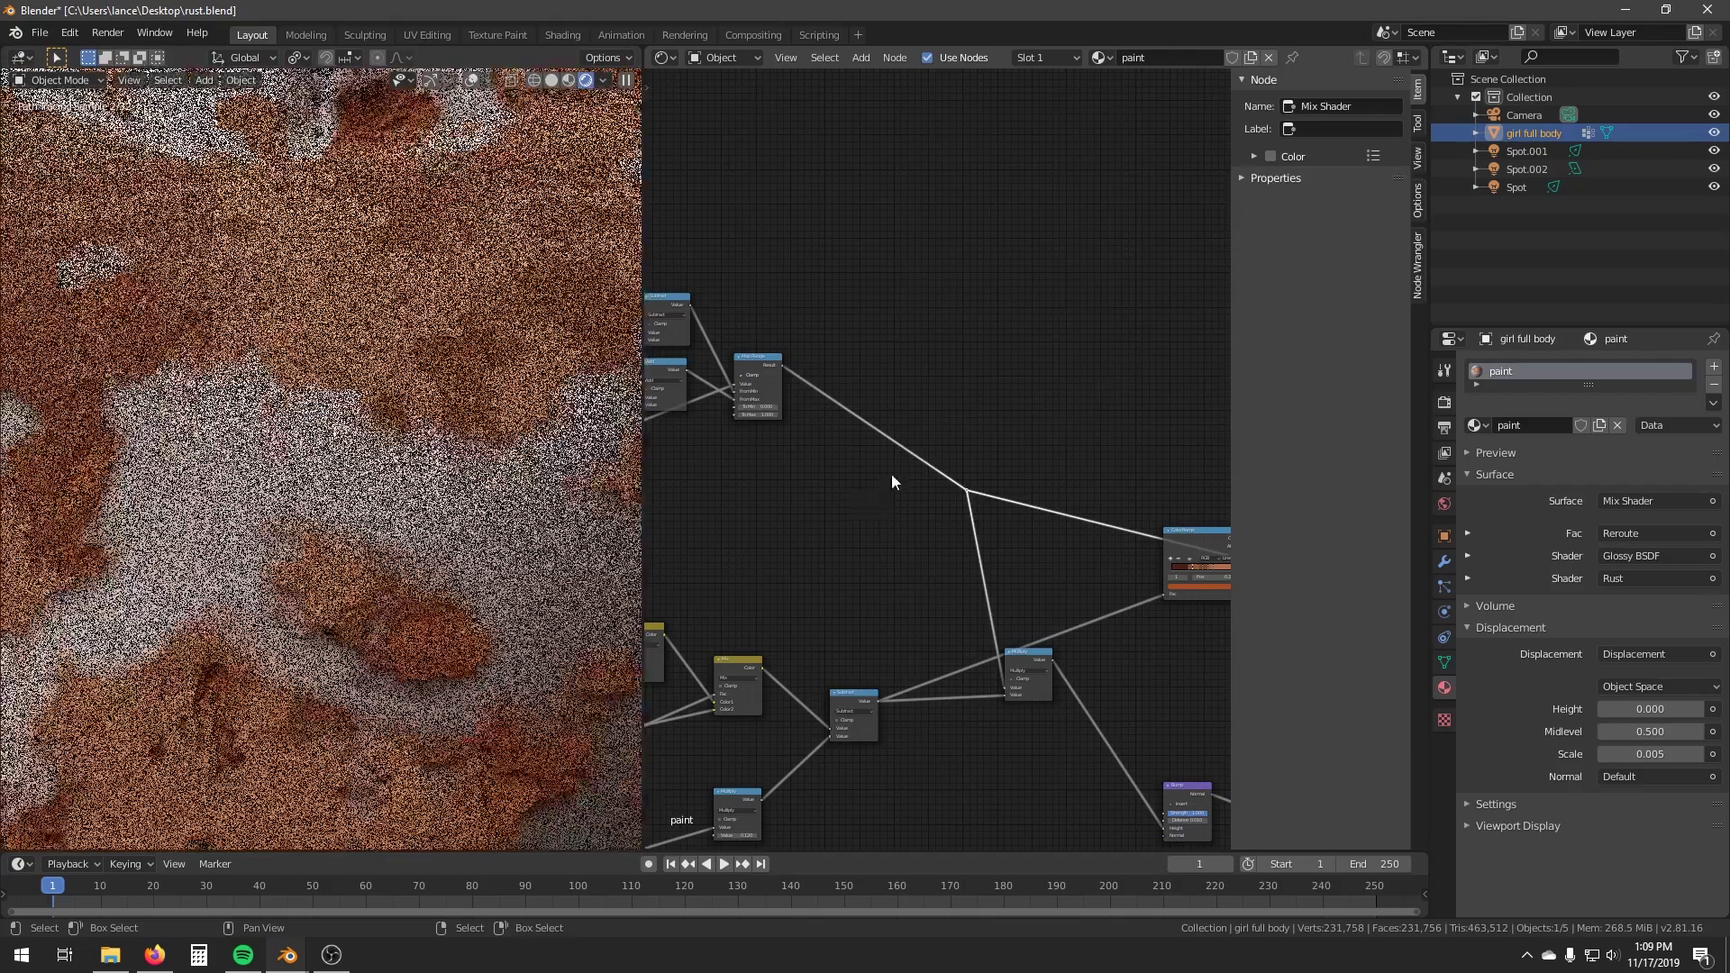
{"action": "key", "text": "g"}
{"action": "left_click", "coordinate": [900, 397]}
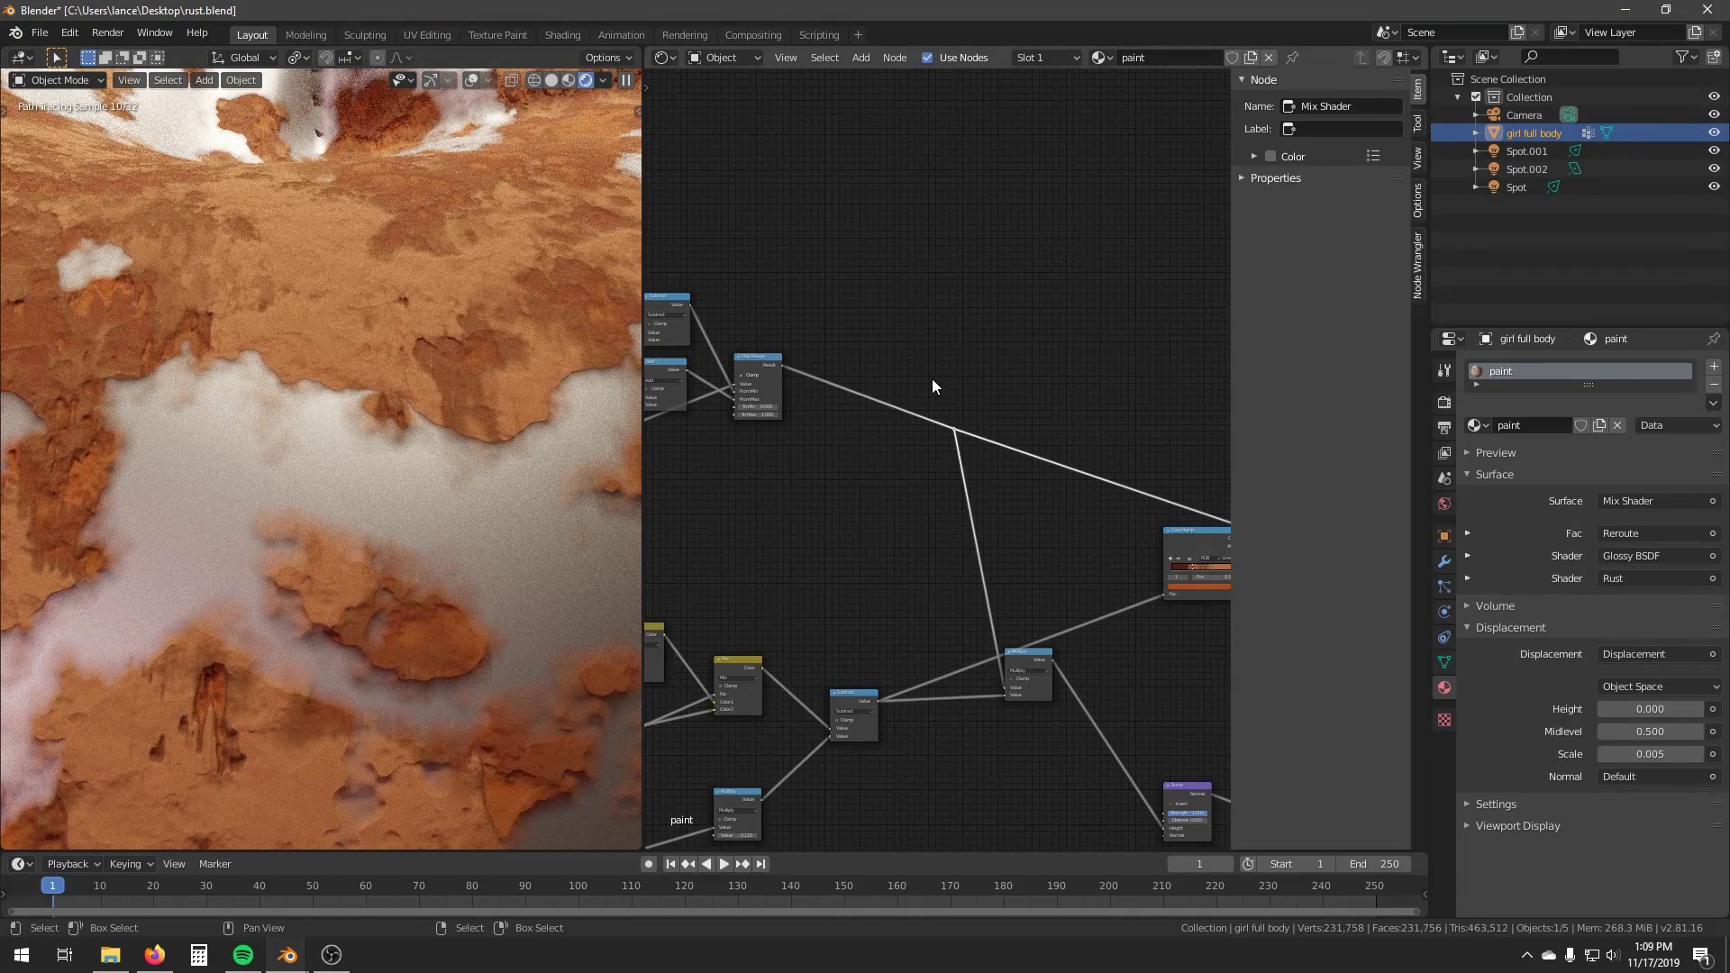
{"action": "scroll", "coordinate": [932, 379], "scroll_direction": "up", "scroll_amount": 1}
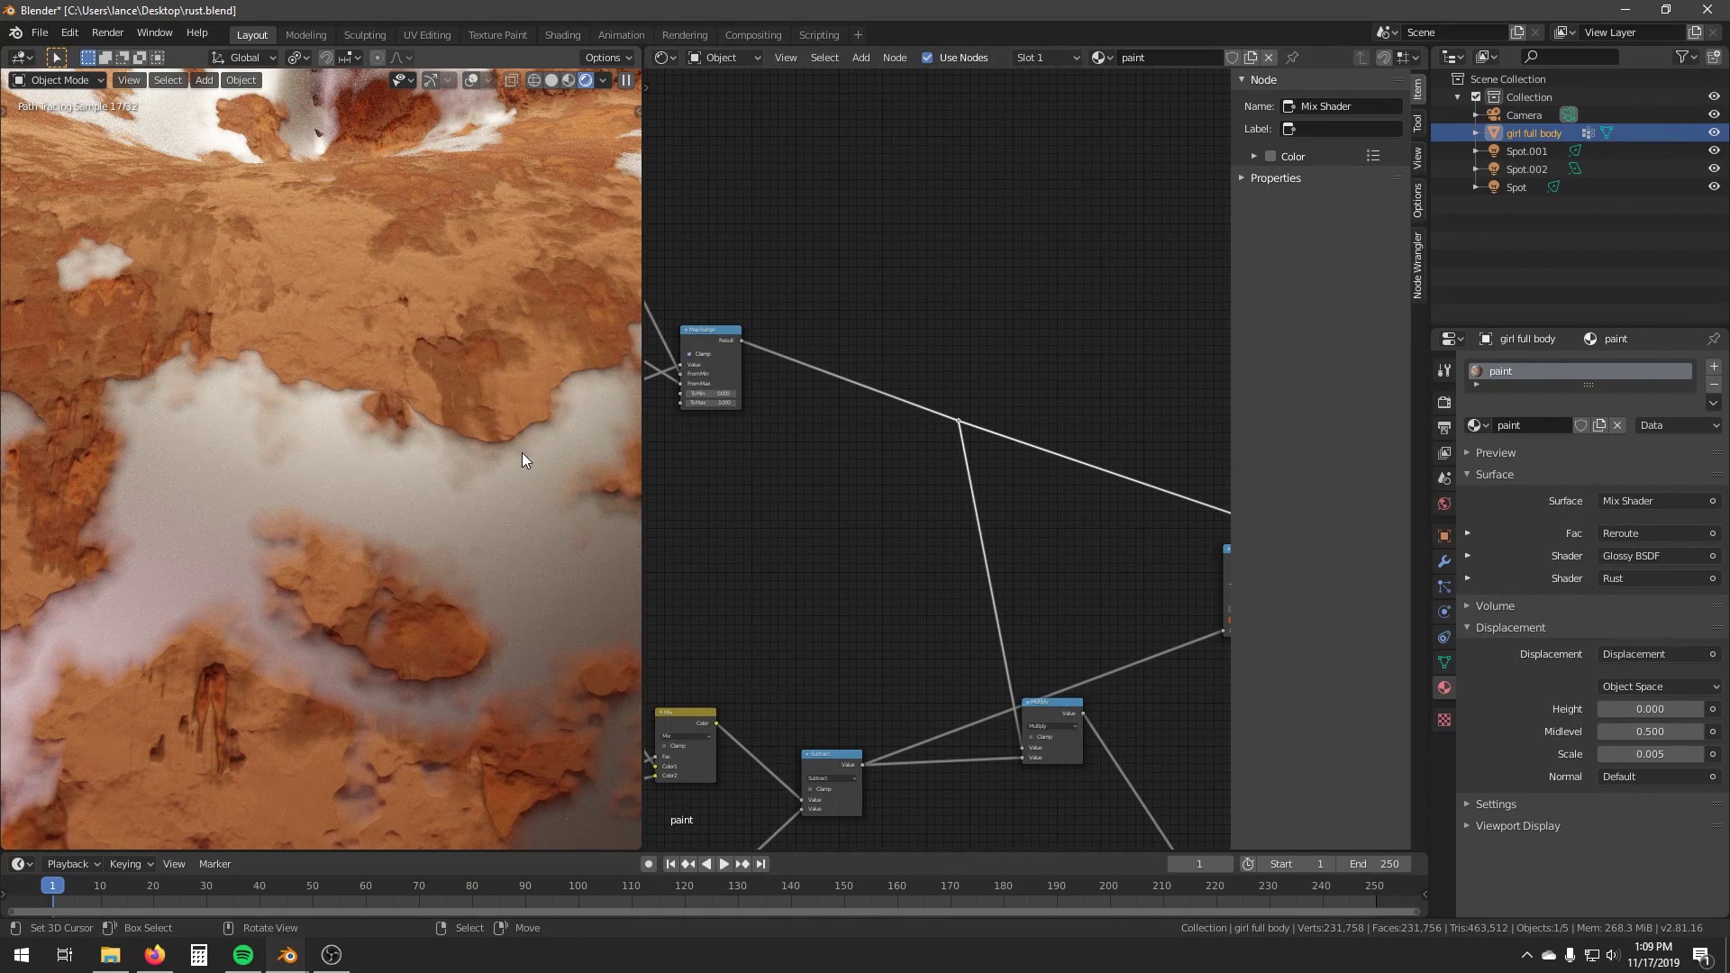
{"action": "scroll", "coordinate": [1045, 433], "scroll_direction": "up", "scroll_amount": 1}
{"action": "left_click_drag", "start_coordinate": [1042, 440], "coordinate": [1078, 418]}
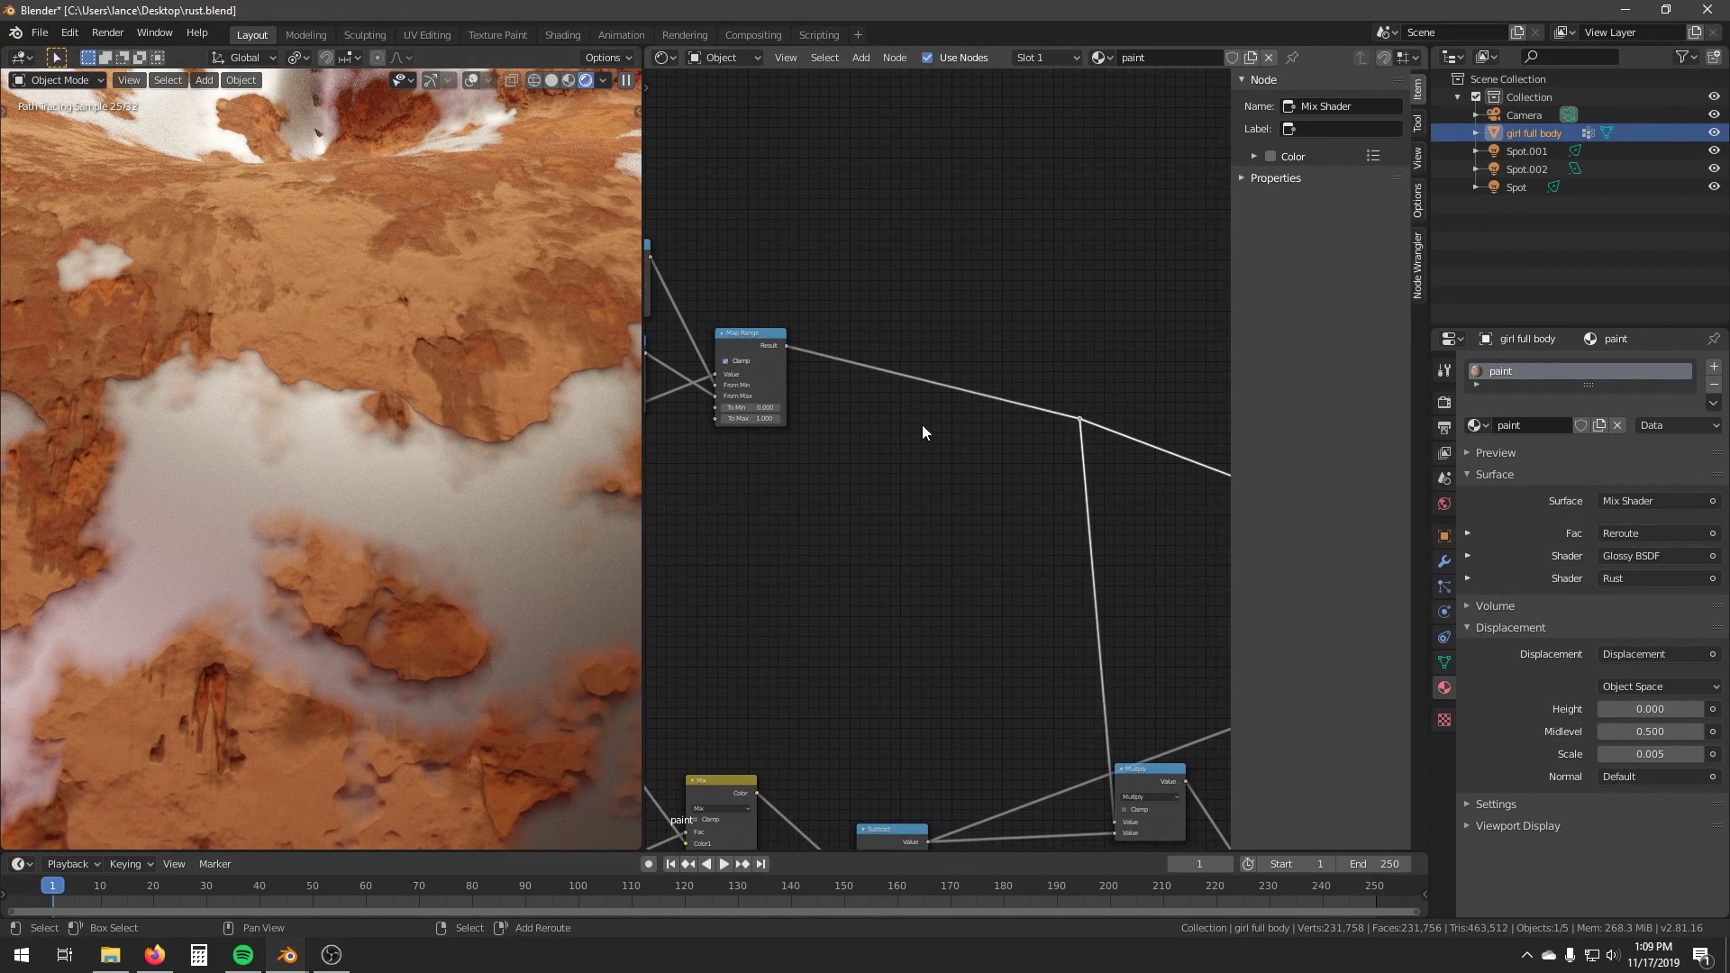
Insert an RGB Curves node between the Map Range node and the reroute point.
{"action": "key", "text": "shift+a"}
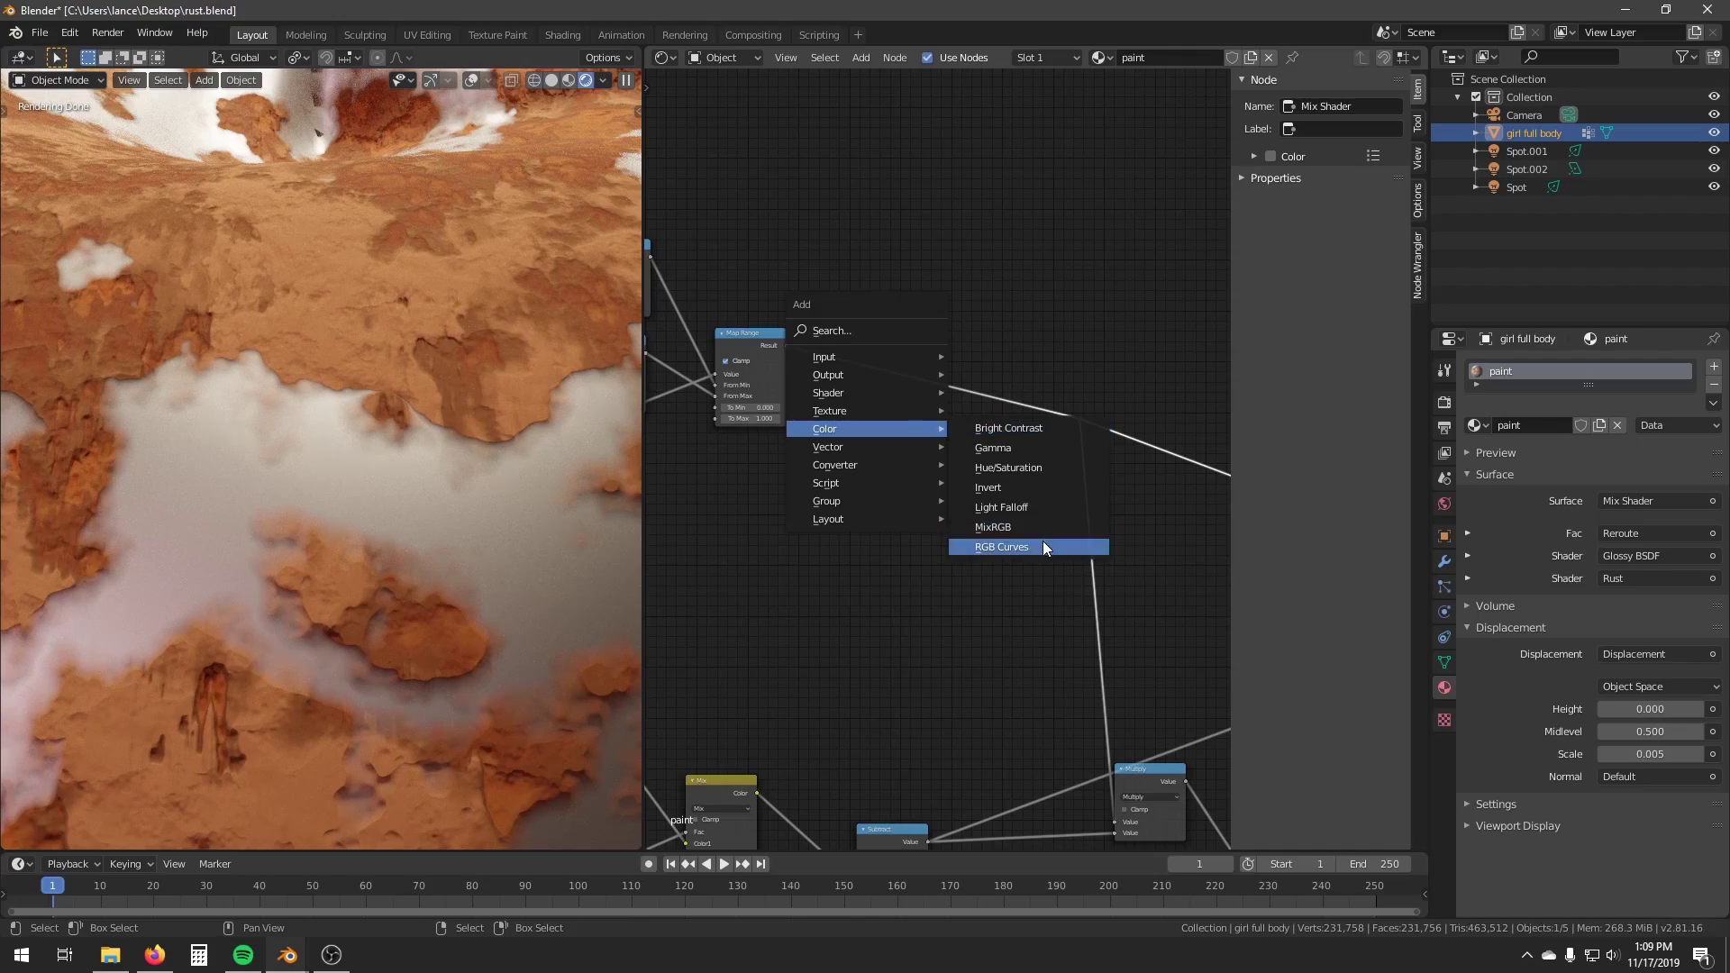
{"action": "left_click", "coordinate": [1042, 544]}
{"action": "left_click", "coordinate": [904, 412]}
Bow the RGB Curves curve upward with a control point at about X 0.31, Y 0.74.
{"action": "scroll", "coordinate": [928, 441], "scroll_direction": "up", "scroll_amount": 1}
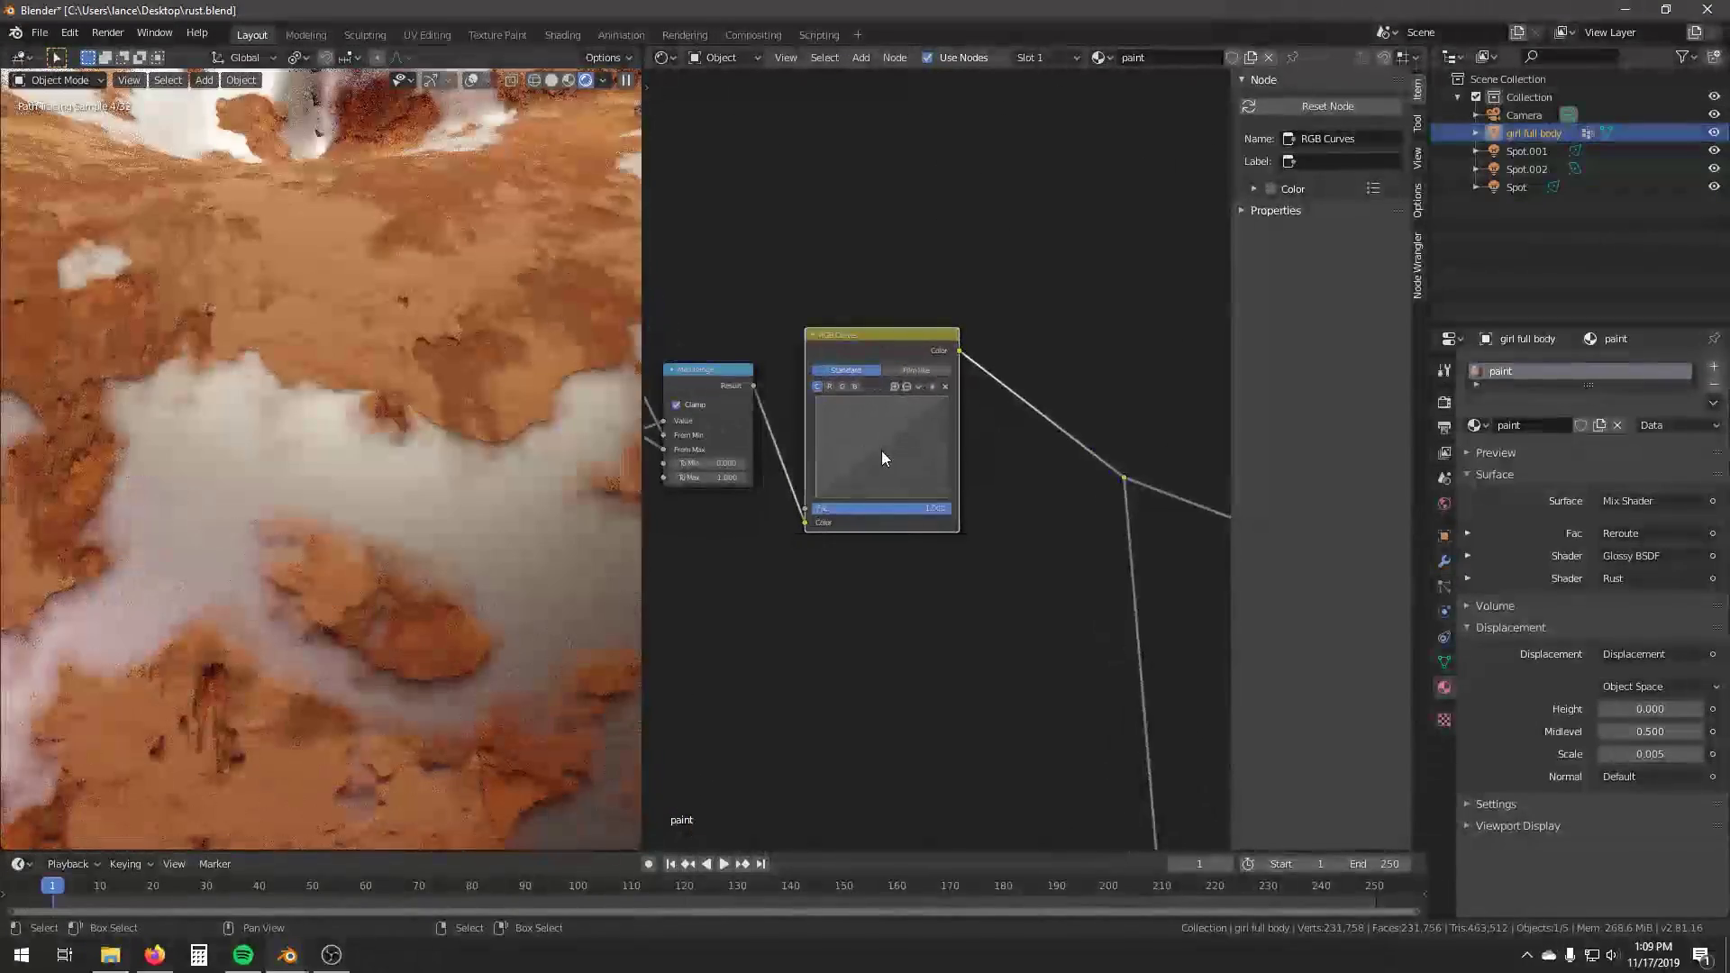
{"action": "left_click_drag", "start_coordinate": [884, 439], "coordinate": [859, 428]}
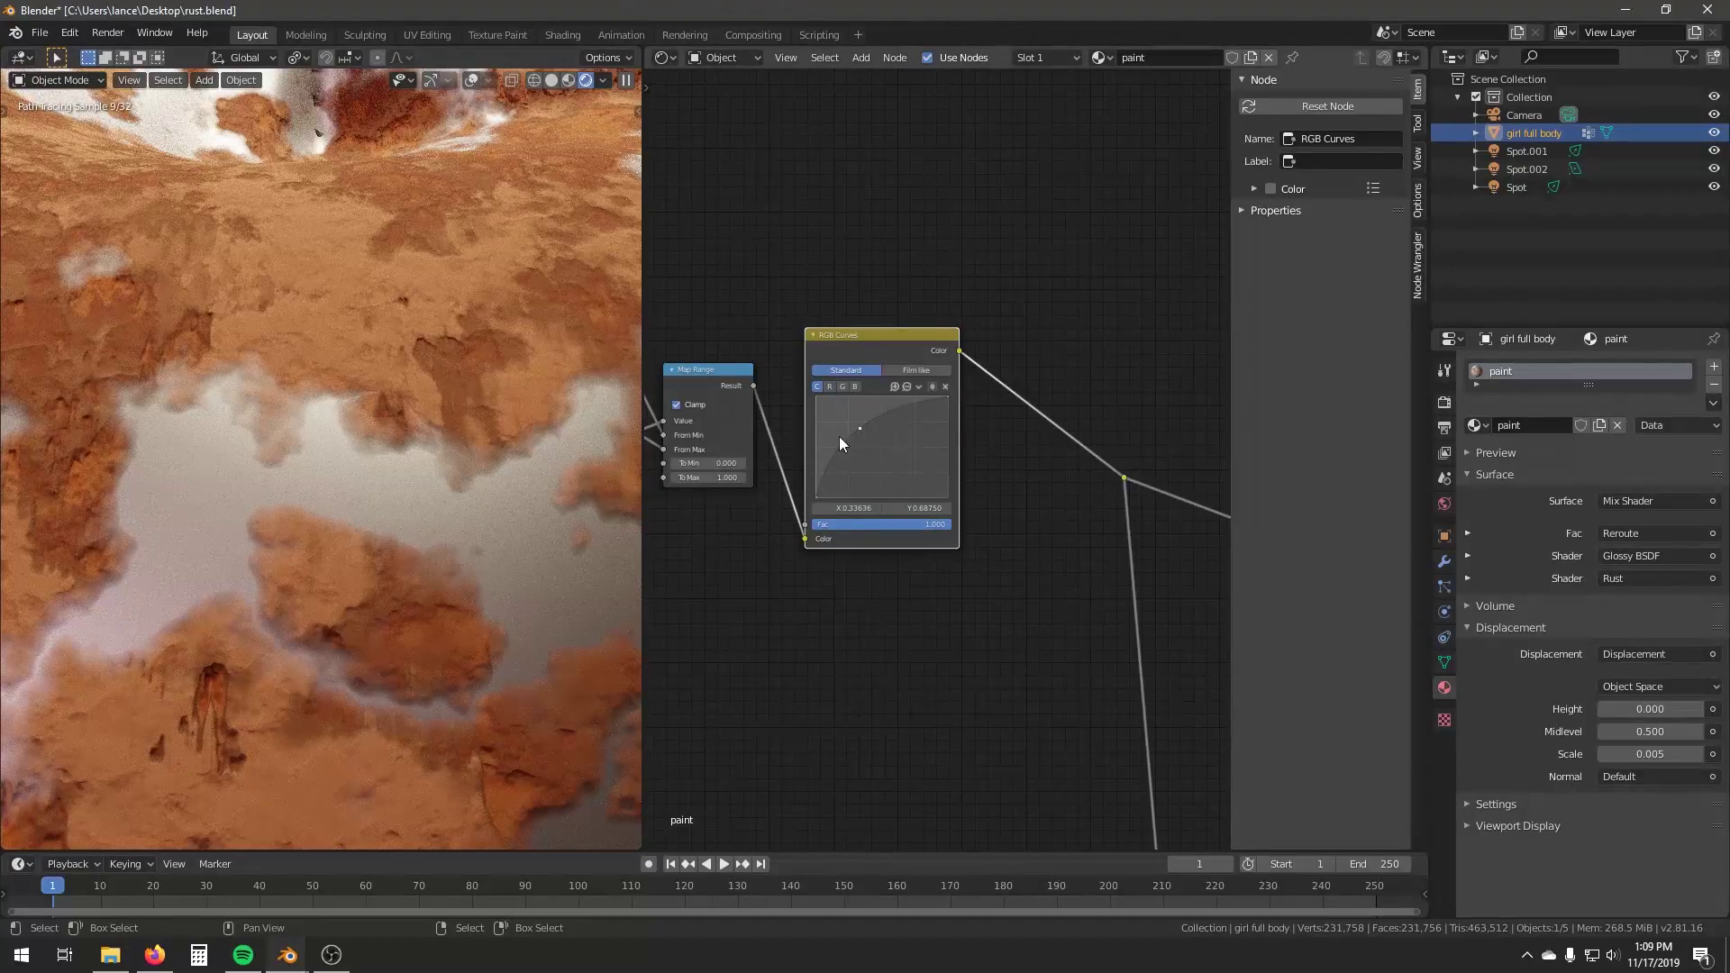
{"action": "left_click_drag", "start_coordinate": [857, 429], "coordinate": [857, 422]}
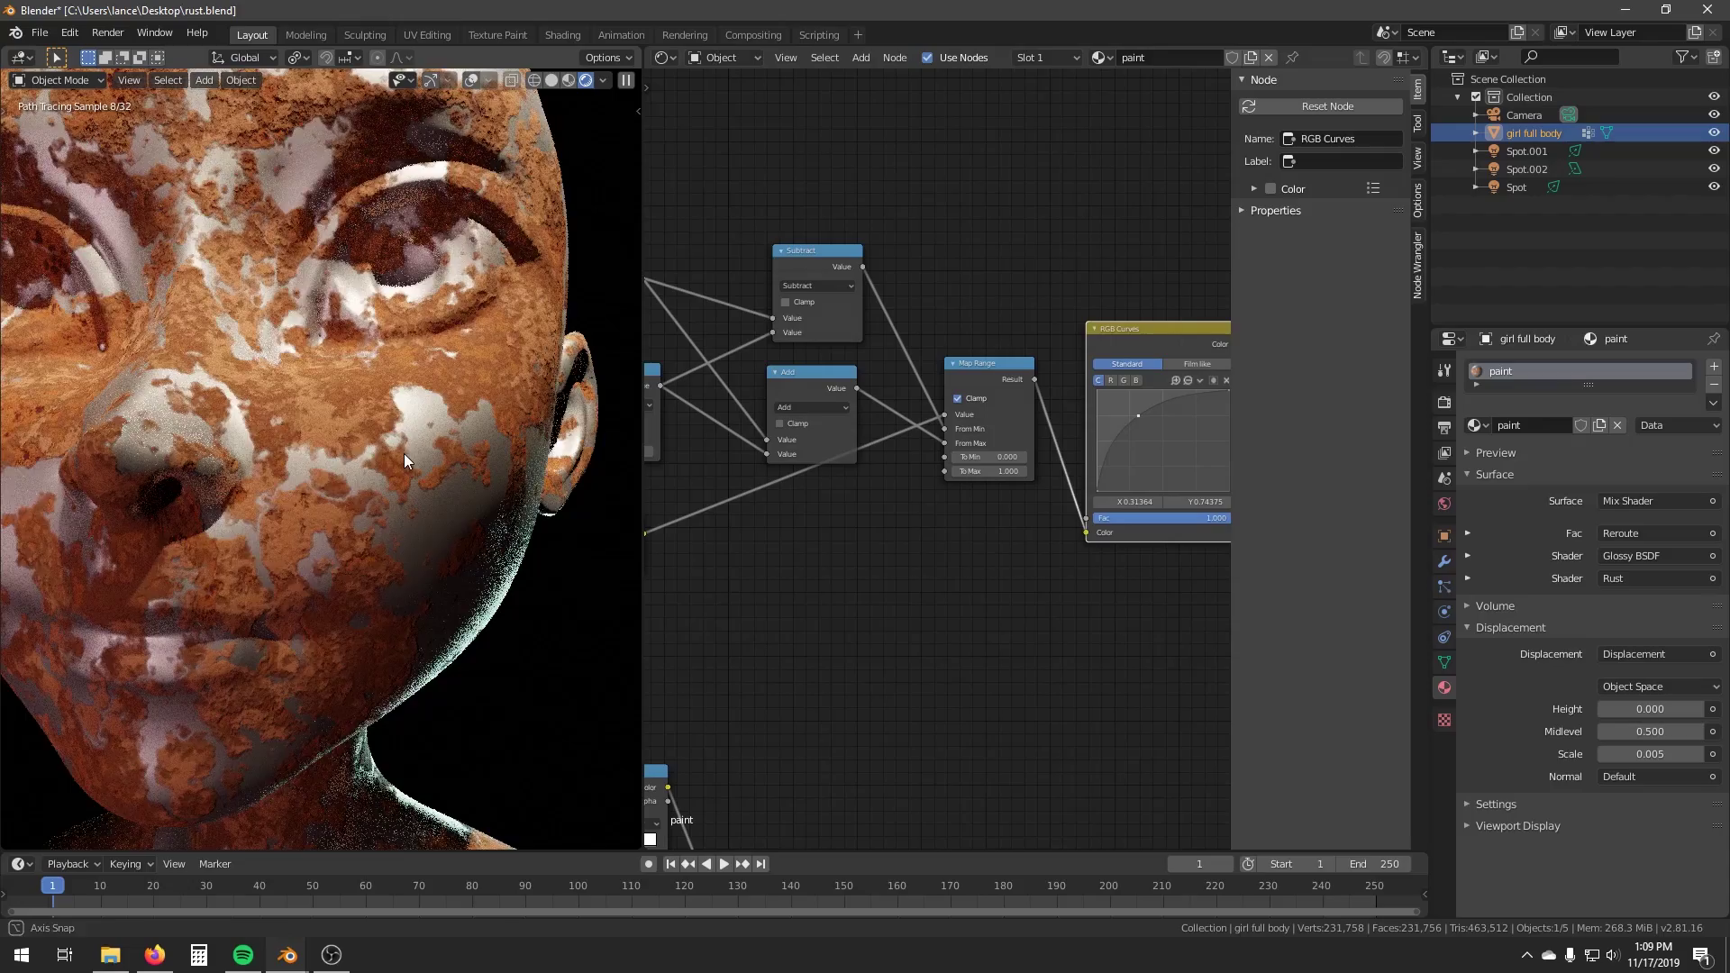
Examine the rust and paint transitions across the face and forehead, and review the nodes feeding the rust colour and bump.
{"action": "middle_click_drag", "start_coordinate": [404, 452], "coordinate": [401, 474]}
{"action": "scroll", "coordinate": [402, 474], "scroll_direction": "down", "scroll_amount": 2}
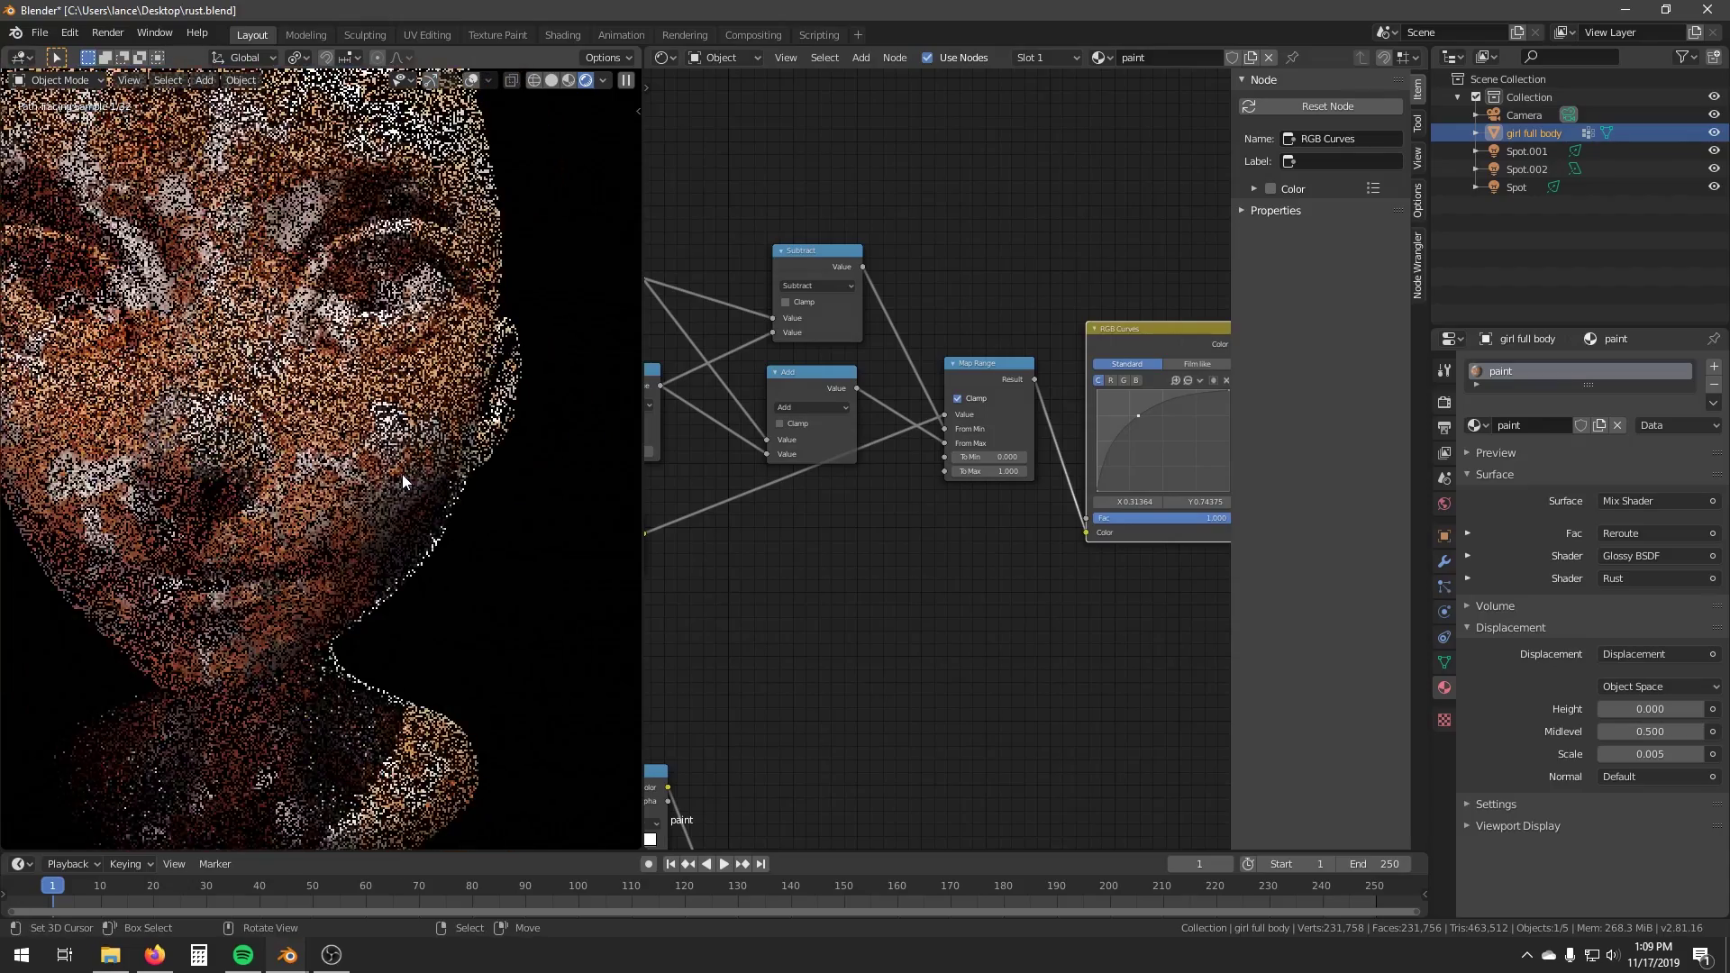
{"action": "scroll", "coordinate": [319, 440], "scroll_direction": "down", "scroll_amount": 1}
{"action": "scroll", "coordinate": [319, 443], "scroll_direction": "up", "scroll_amount": 3}
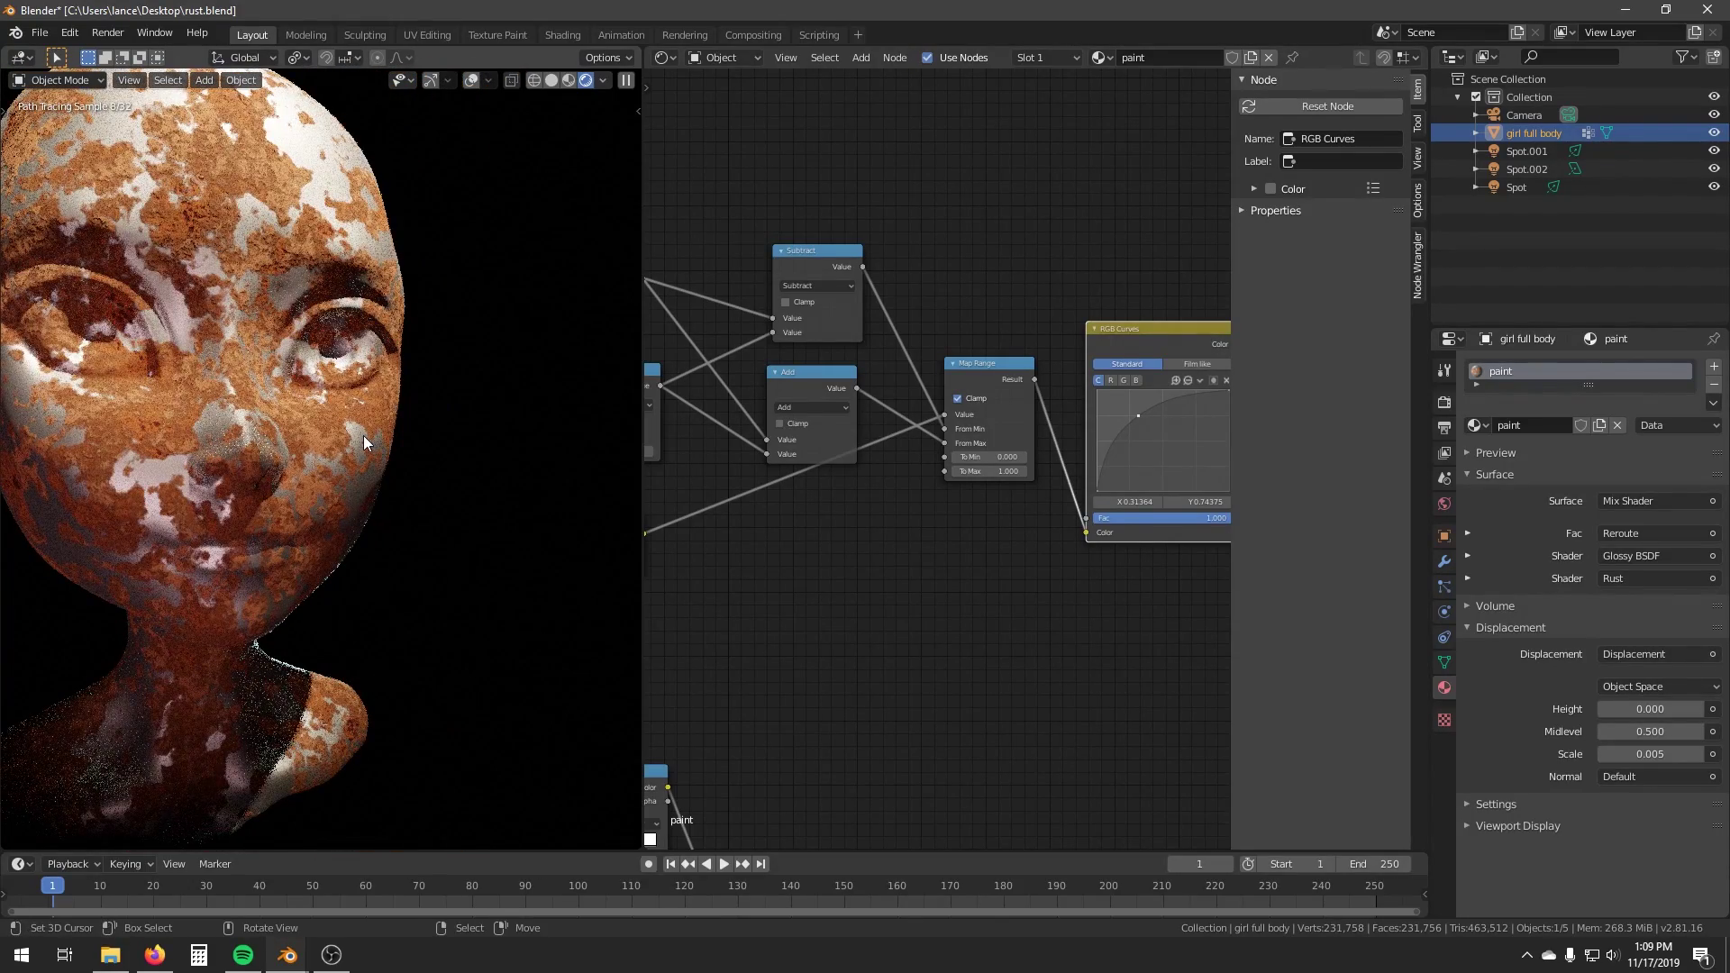
{"action": "middle_click_drag", "start_coordinate": [284, 251], "coordinate": [359, 471], "text": "shift"}
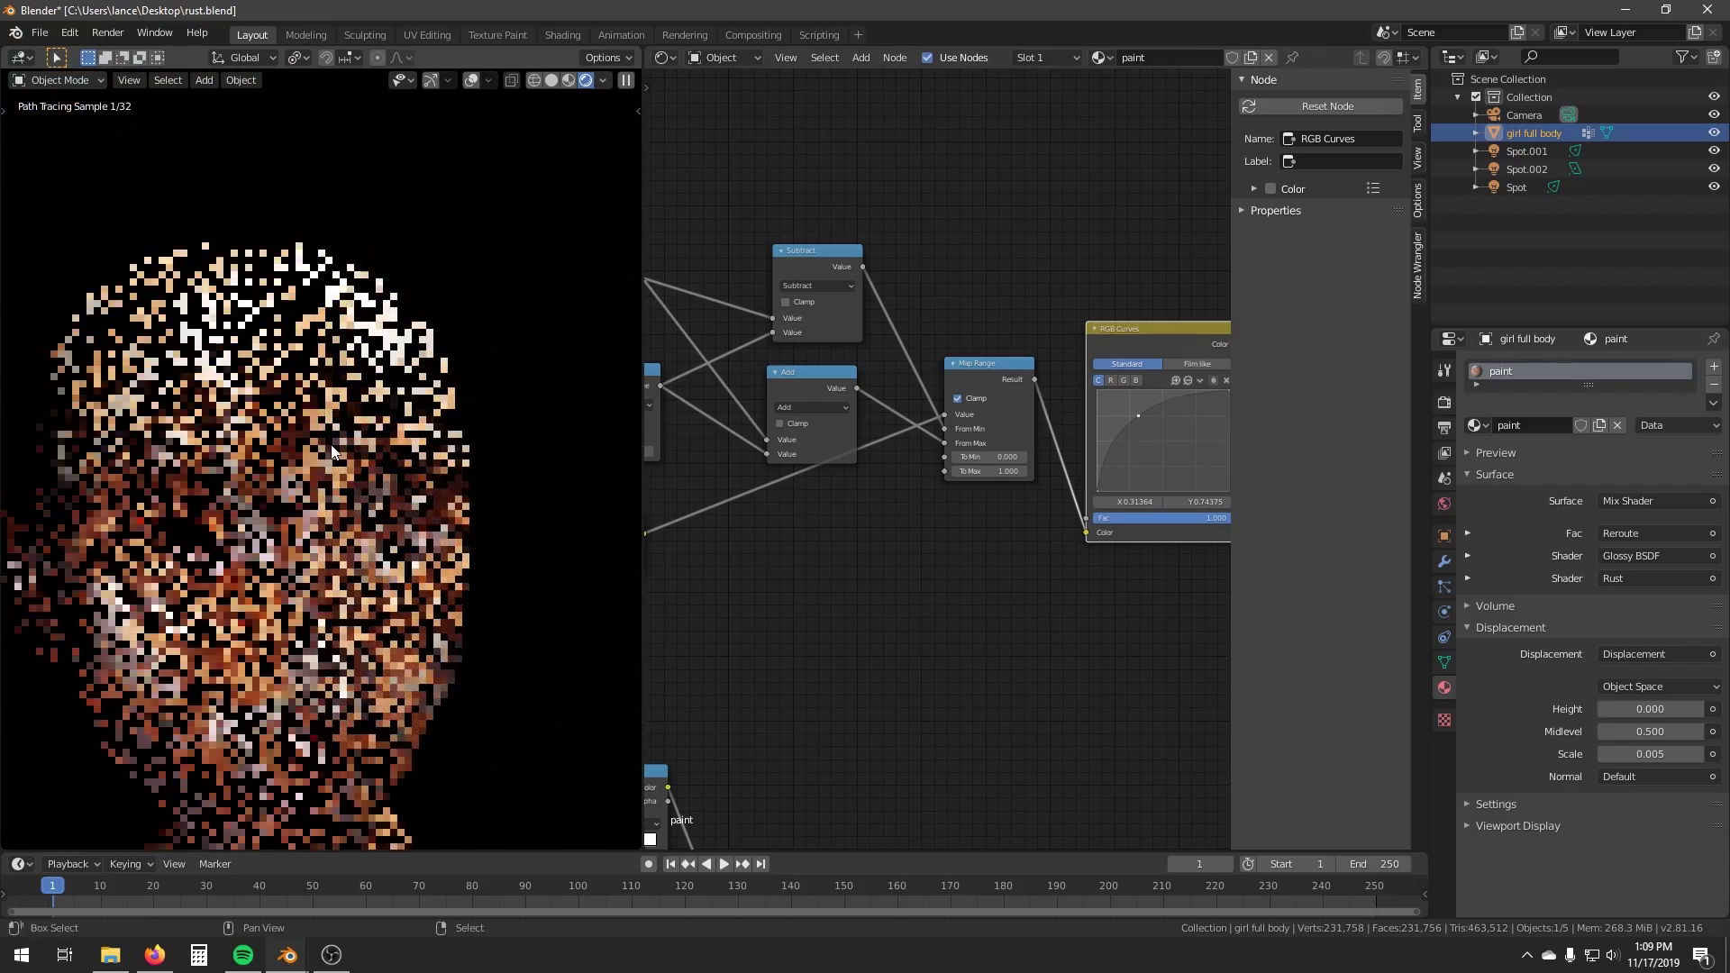
{"action": "key", "text": "ctrl+b"}
{"action": "left_click_drag", "start_coordinate": [205, 312], "coordinate": [410, 530]}
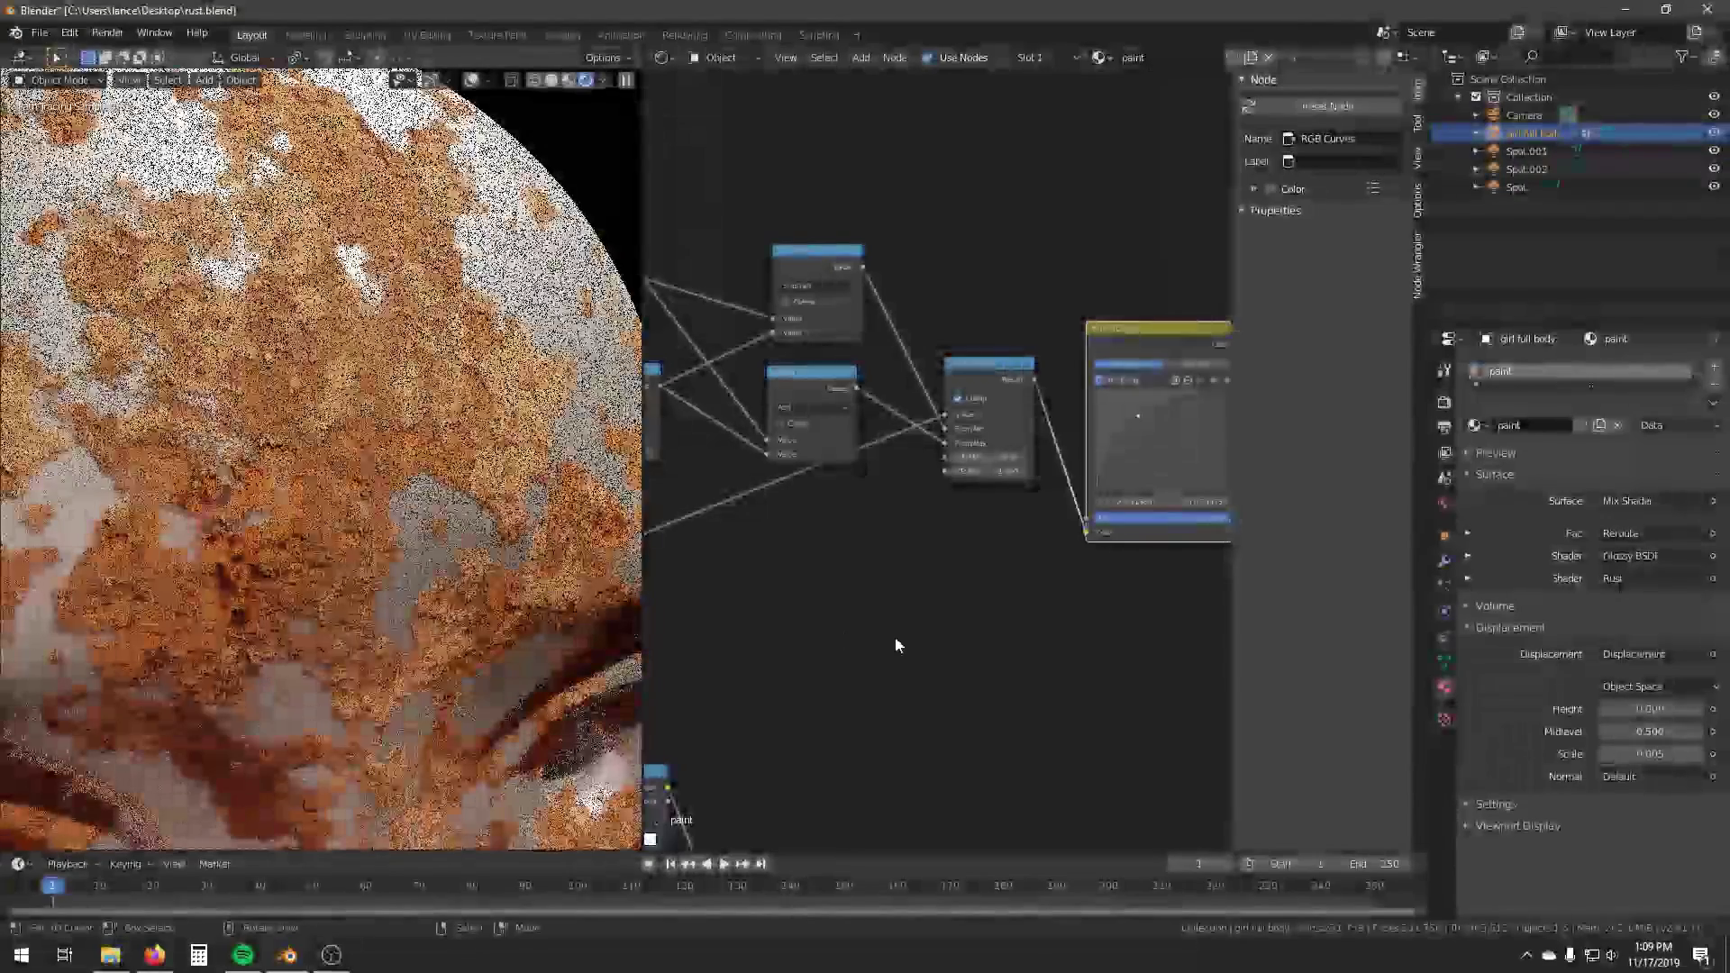
{"action": "middle_click_drag", "start_coordinate": [895, 637], "coordinate": [392, 446]}
{"action": "middle_click_drag", "start_coordinate": [1112, 586], "coordinate": [970, 474]}
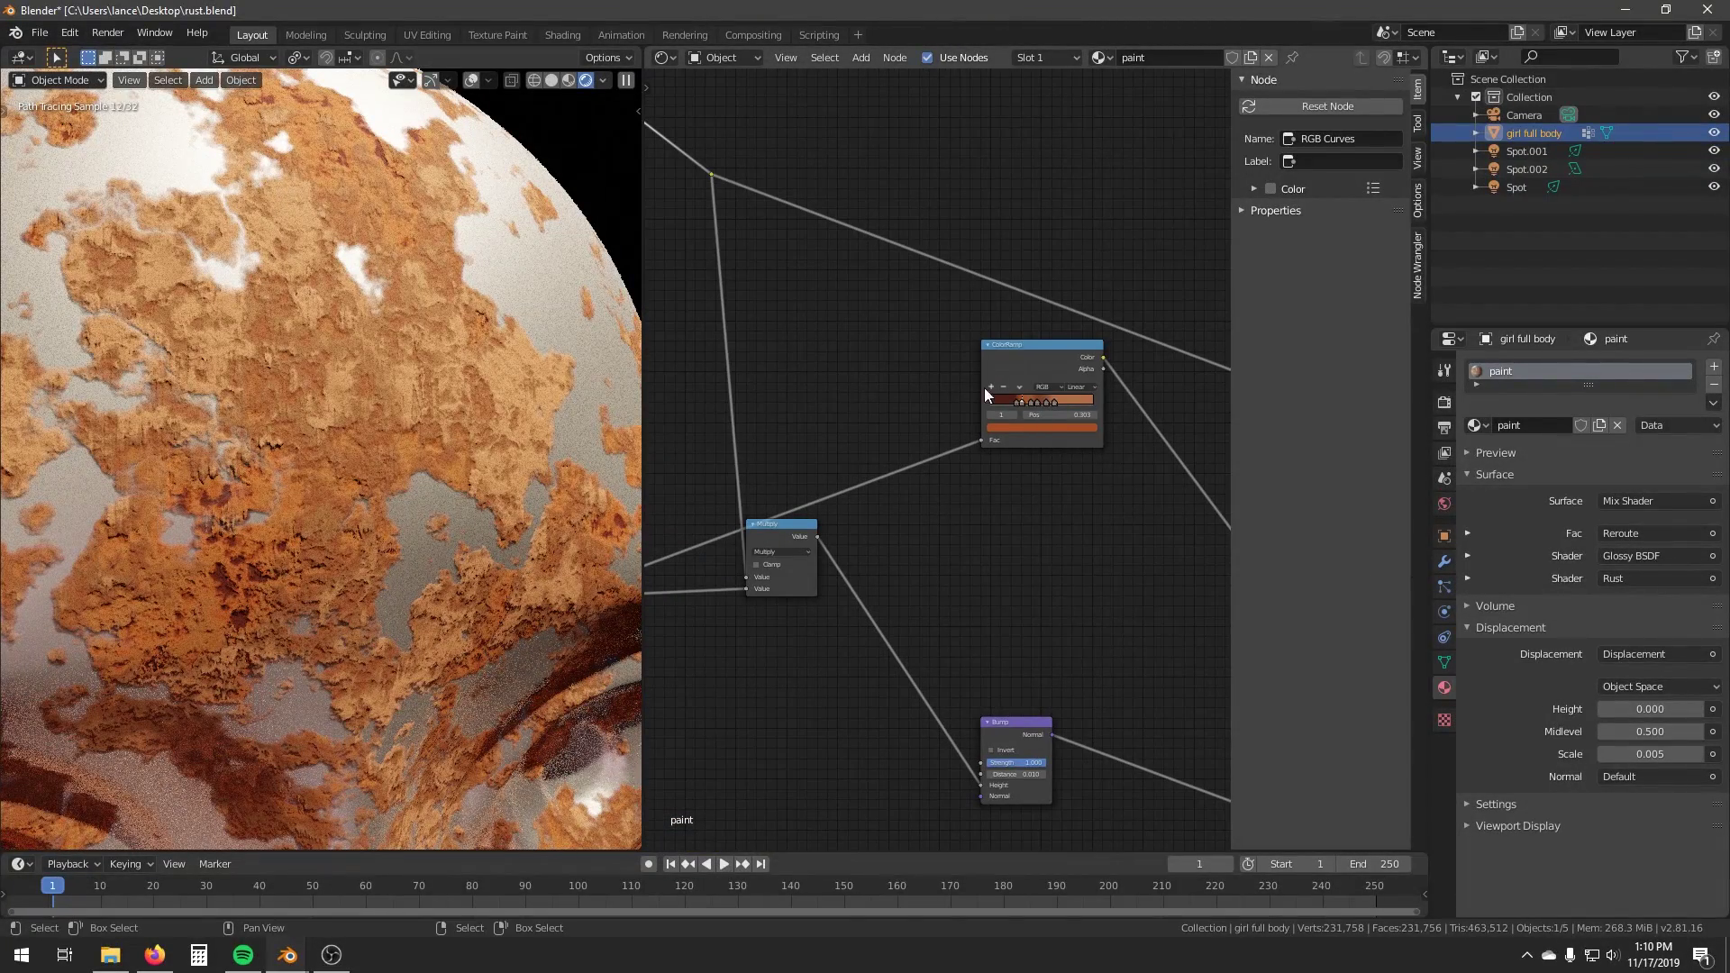
{"action": "scroll", "coordinate": [413, 443], "scroll_direction": "up", "scroll_amount": 2}
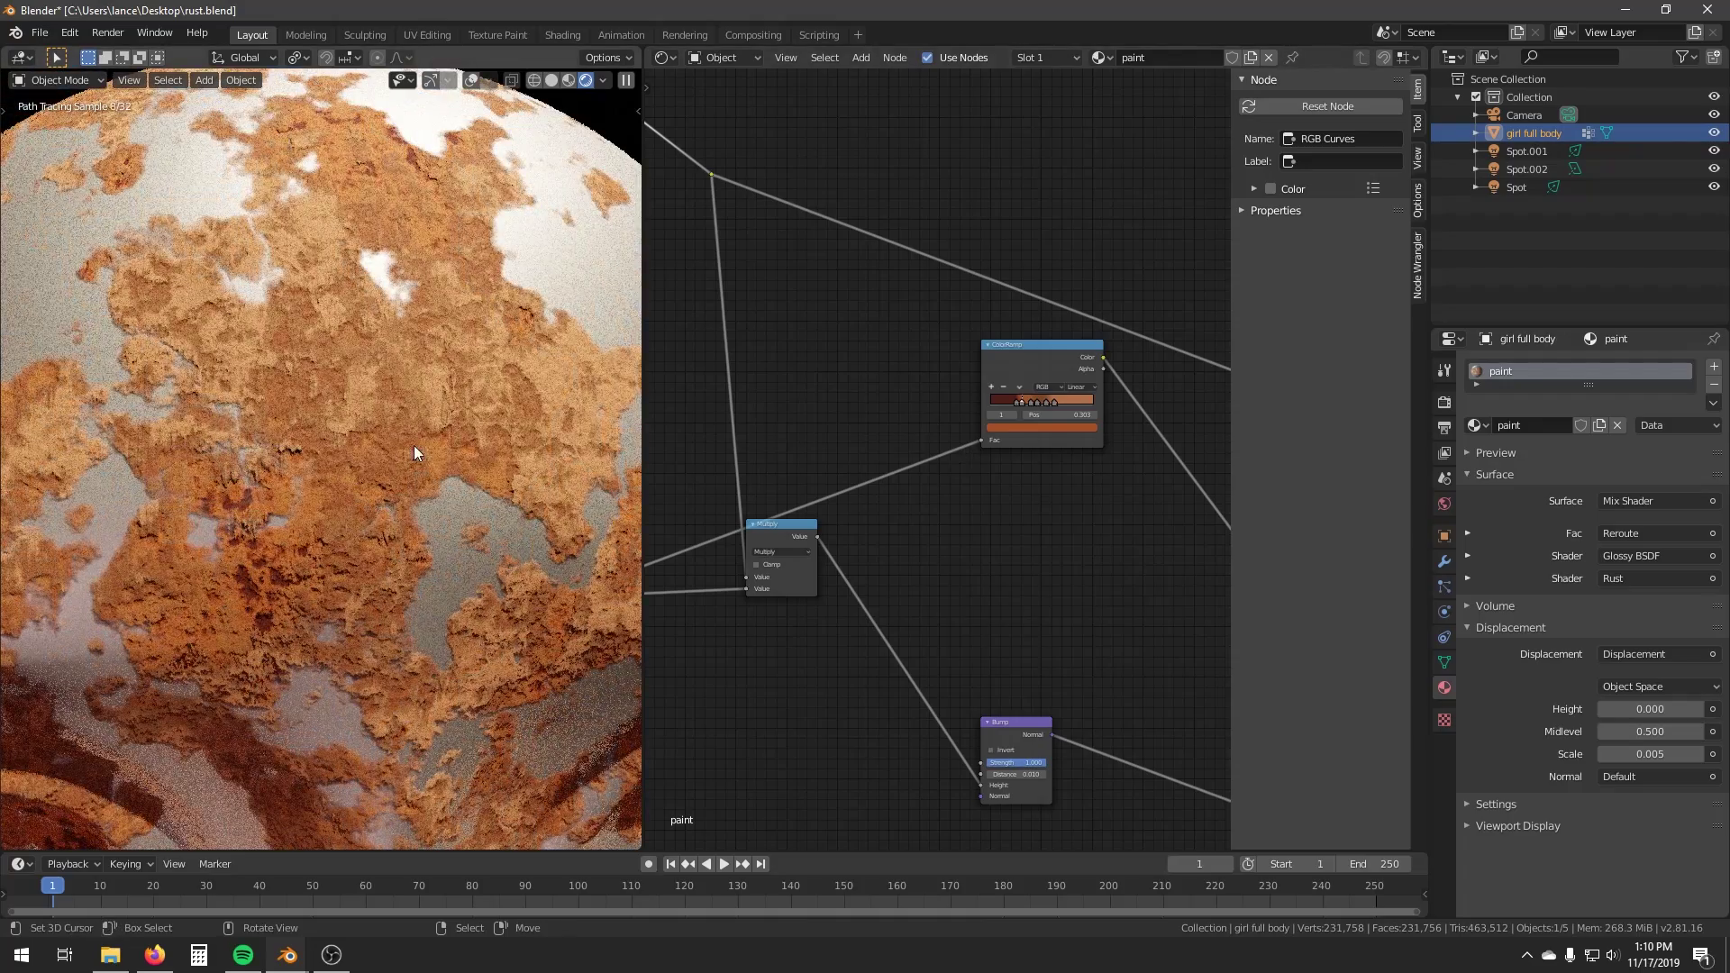
{"action": "scroll", "coordinate": [424, 479], "scroll_direction": "down", "scroll_amount": 3}
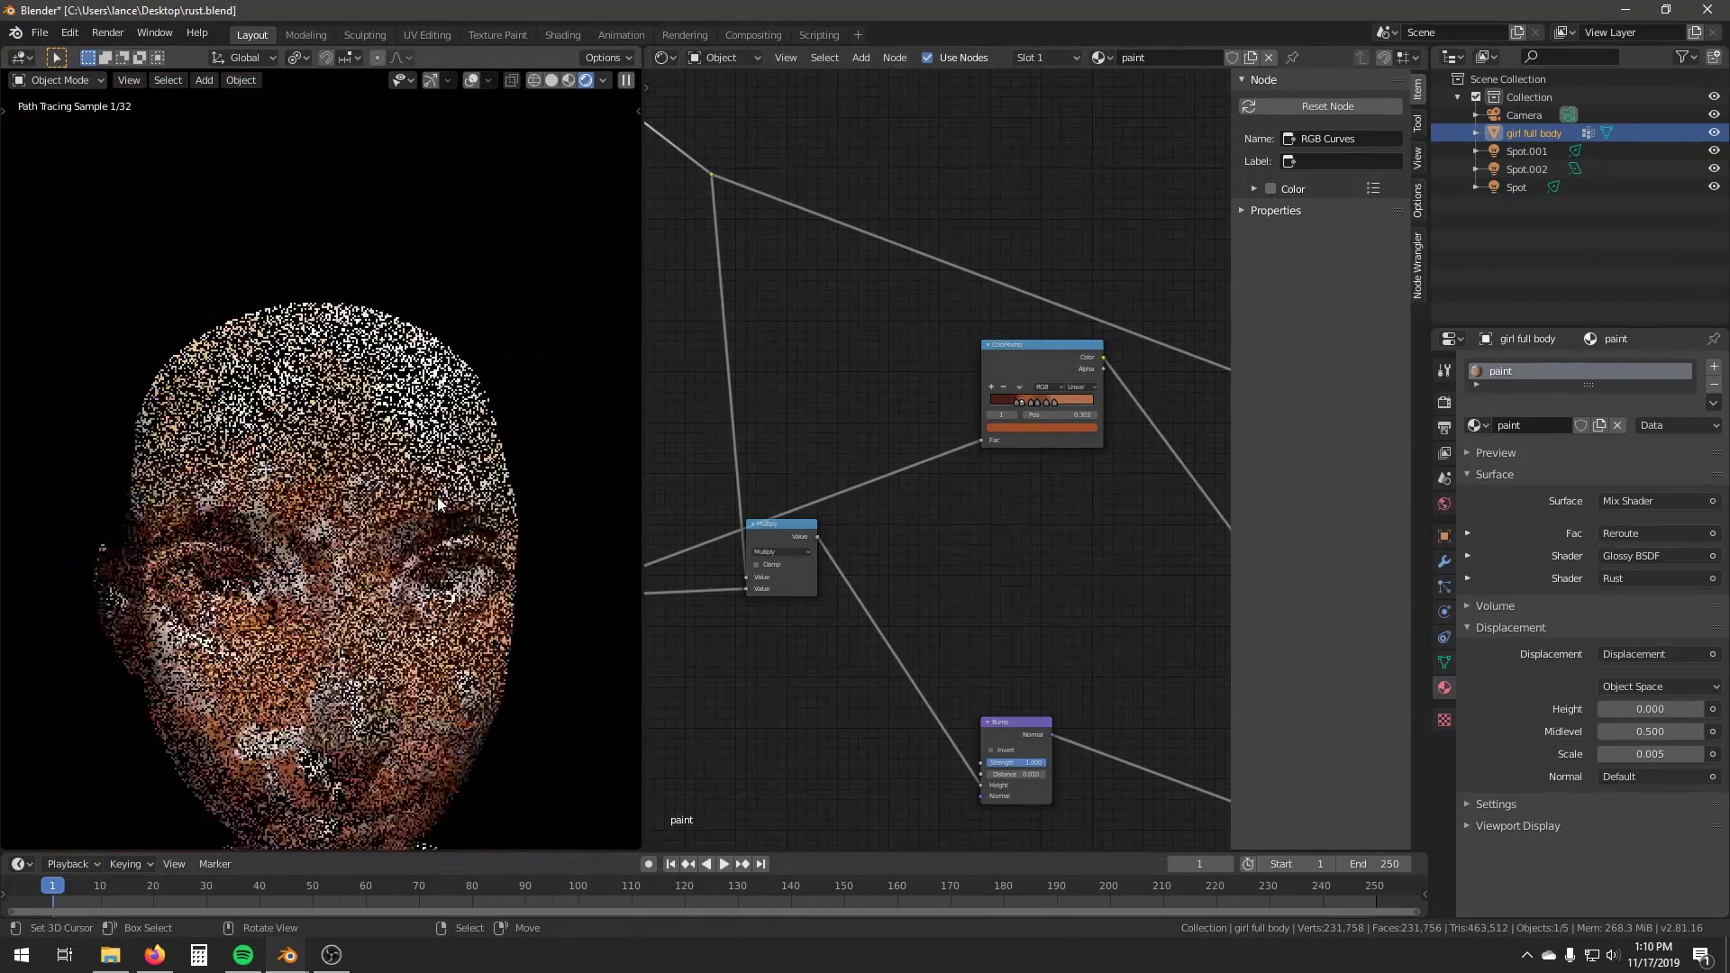